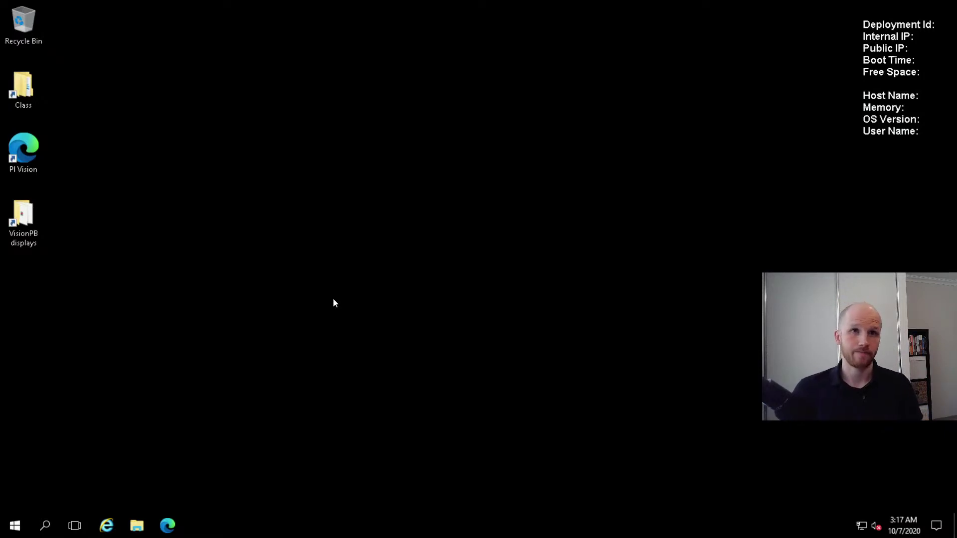
Launch PI Vision from the desktop and open the Pump Efficiency Overview (Solution) display
left_click(30, 148)
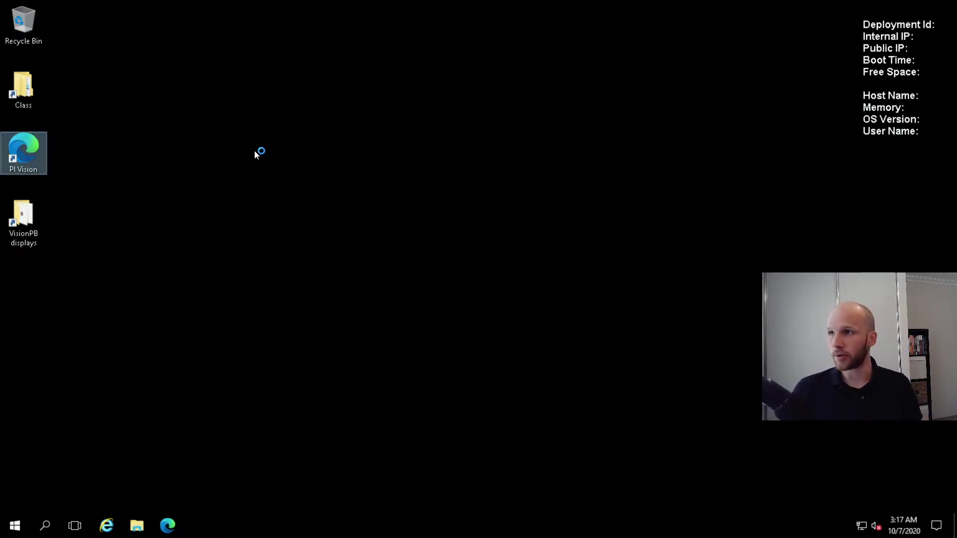
key("Return")
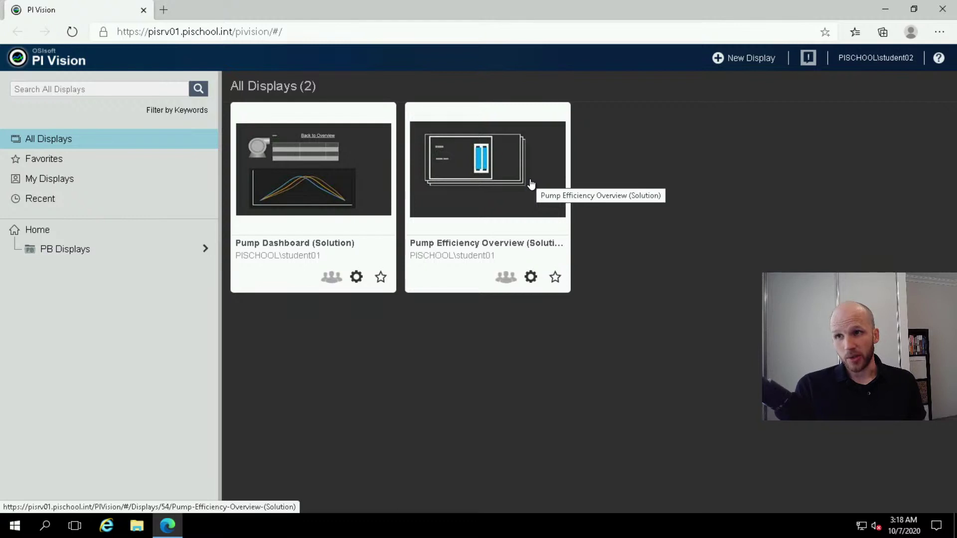
left_click(492, 178)
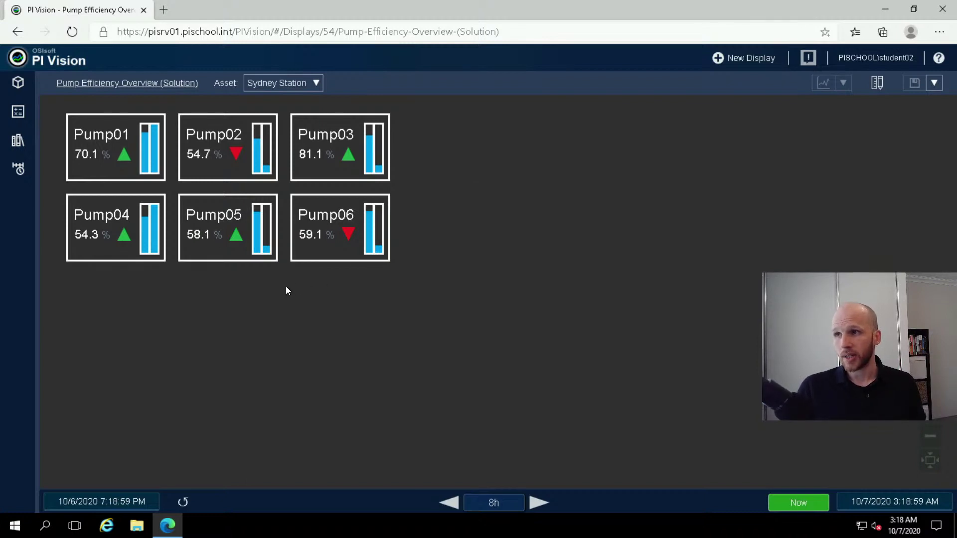
View the Pump02 dashboard from the efficiency overview, and return to the overview
left_click(223, 134)
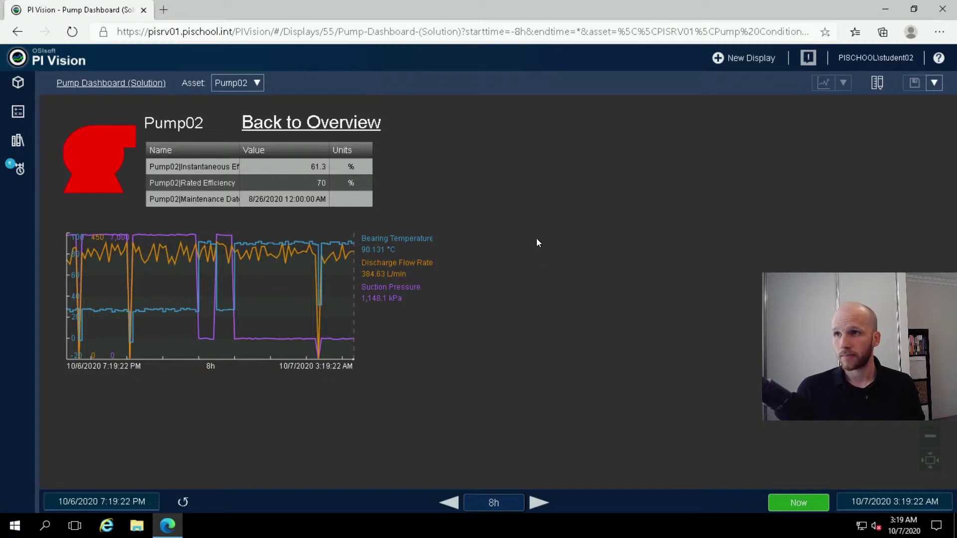
left_click(297, 125)
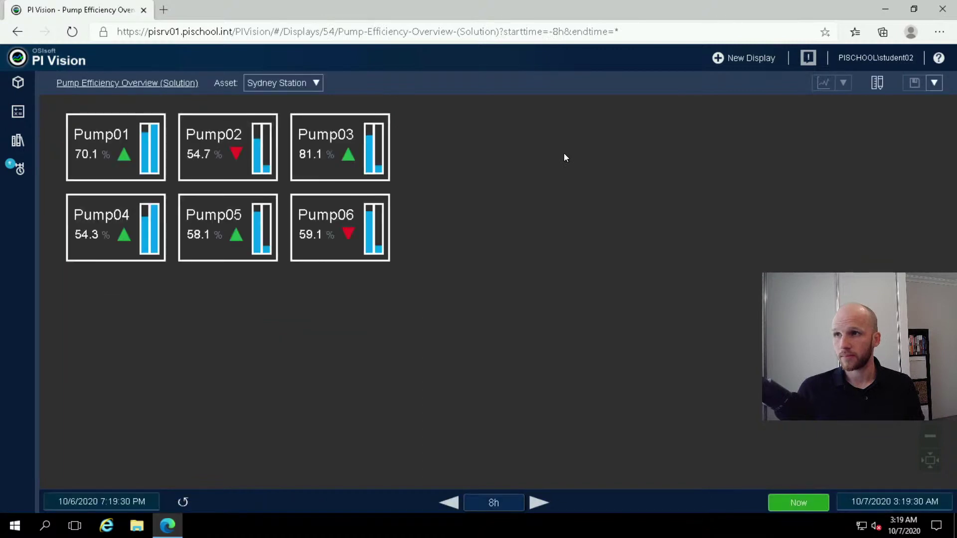
Open the Pump05 dashboard from the overview and switch the display's asset to Pump06
left_click(208, 217)
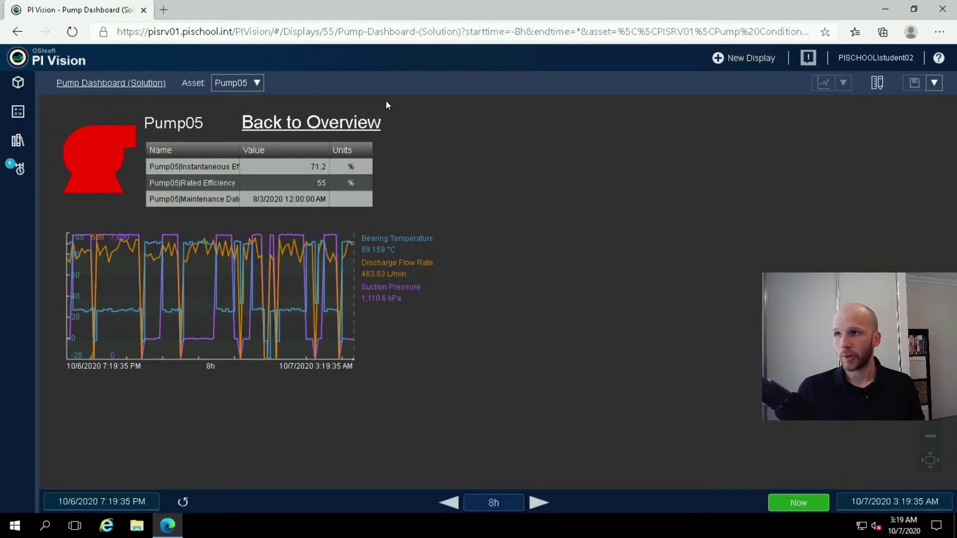
left_click(258, 85)
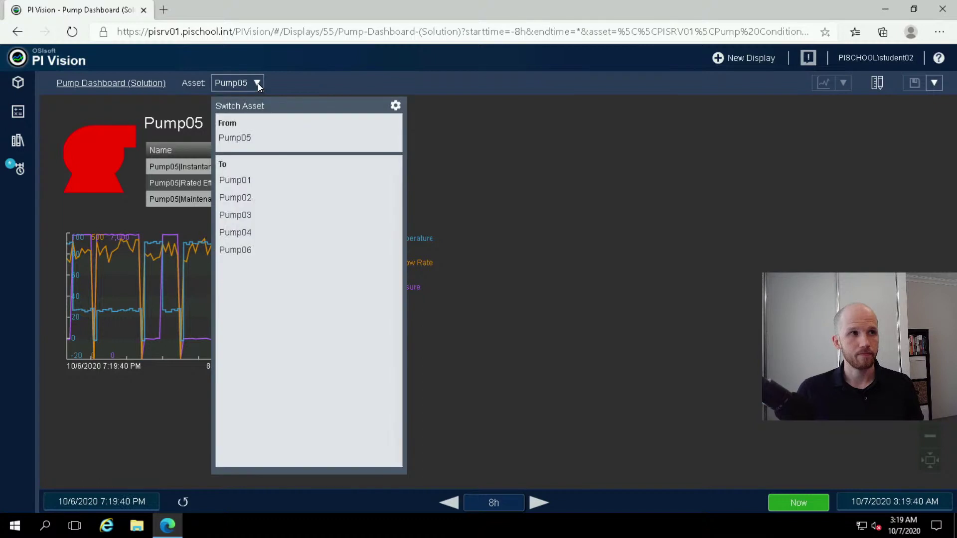
left_click(256, 250)
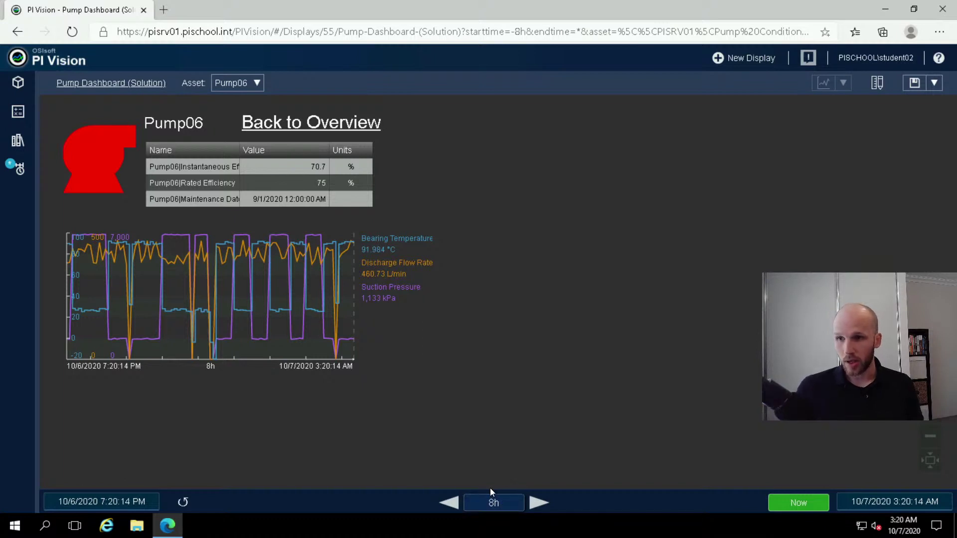
mouse_move(406, 473)
left_mouse_down()
mouse_move(588, 532)
mouse_move(601, 521)
left_mouse_up()
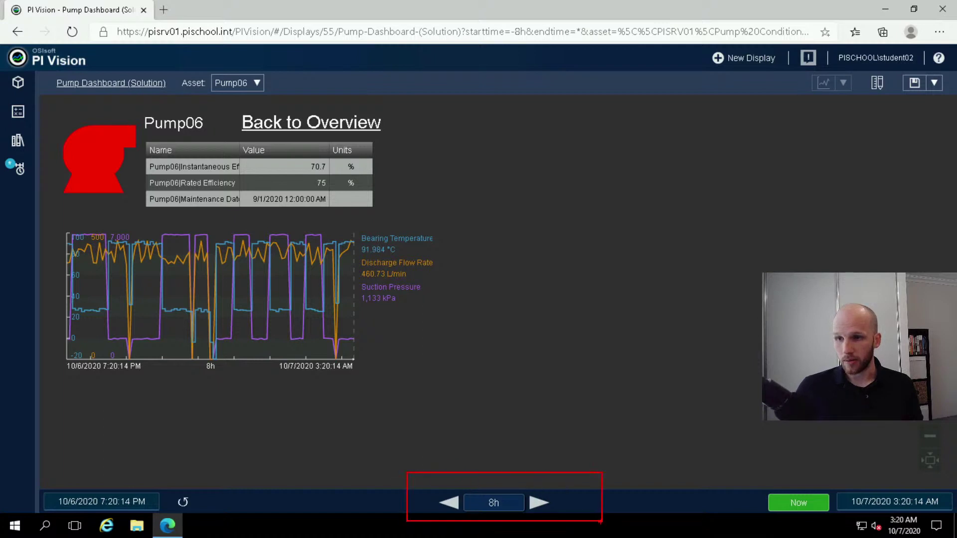
left_click_drag(524, 457, 665, 264)
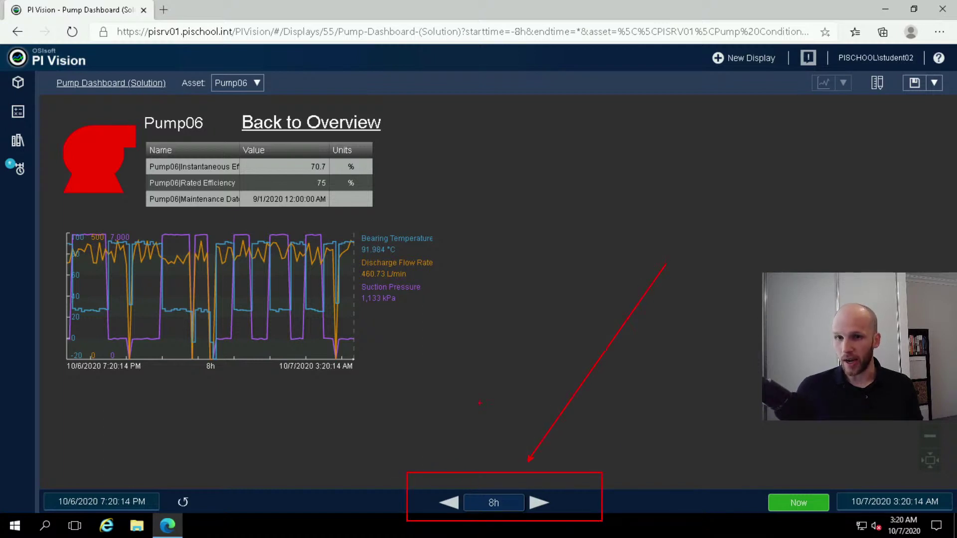
left_click_drag(35, 482, 208, 518)
left_click_drag(808, 482, 955, 515)
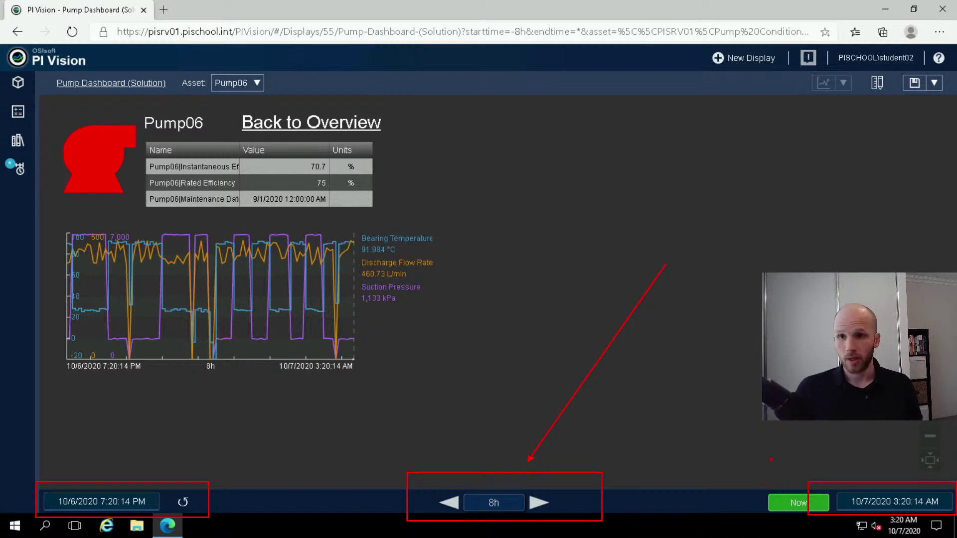
key("Escape")
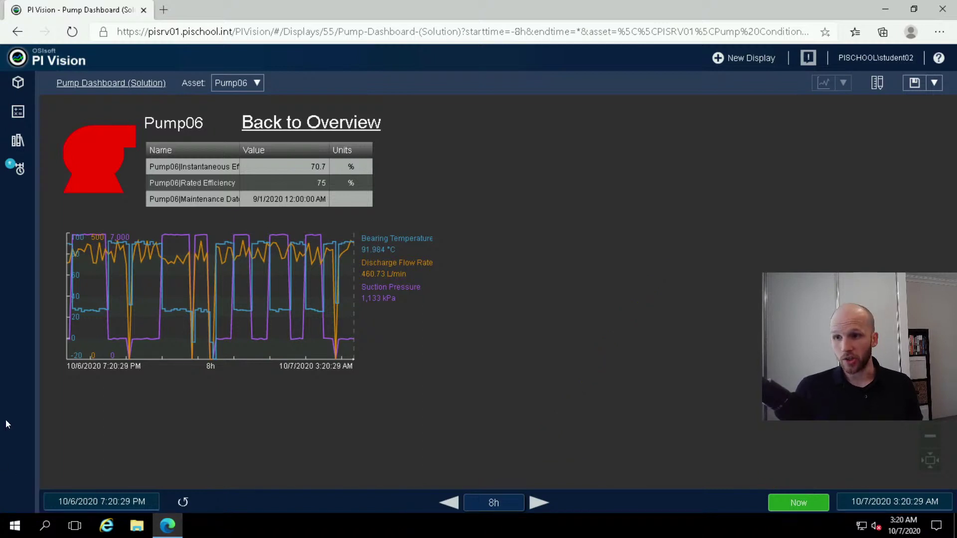
Page the Pump06 dashboard backward and forward through earlier 8-hour periods, and return it to the current time
left_click(450, 503)
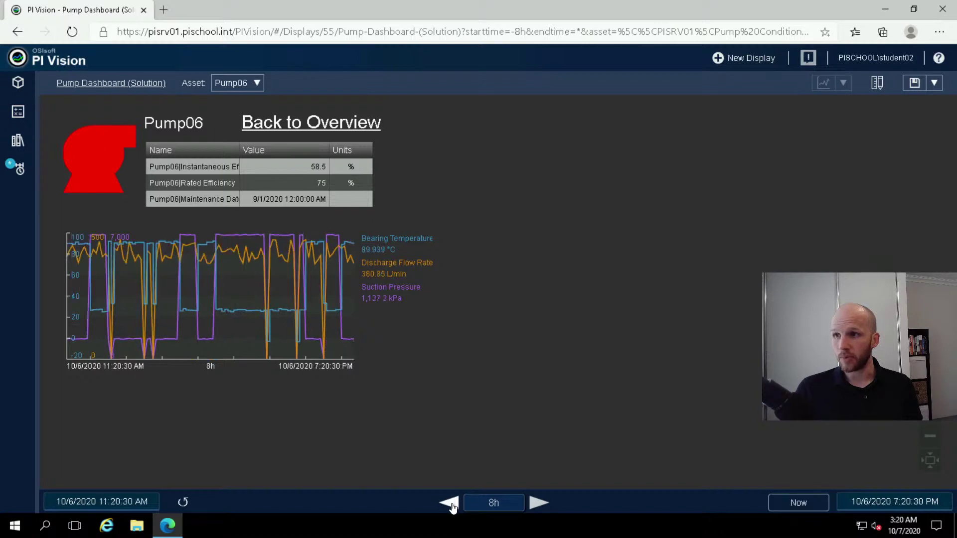
left_click(450, 503)
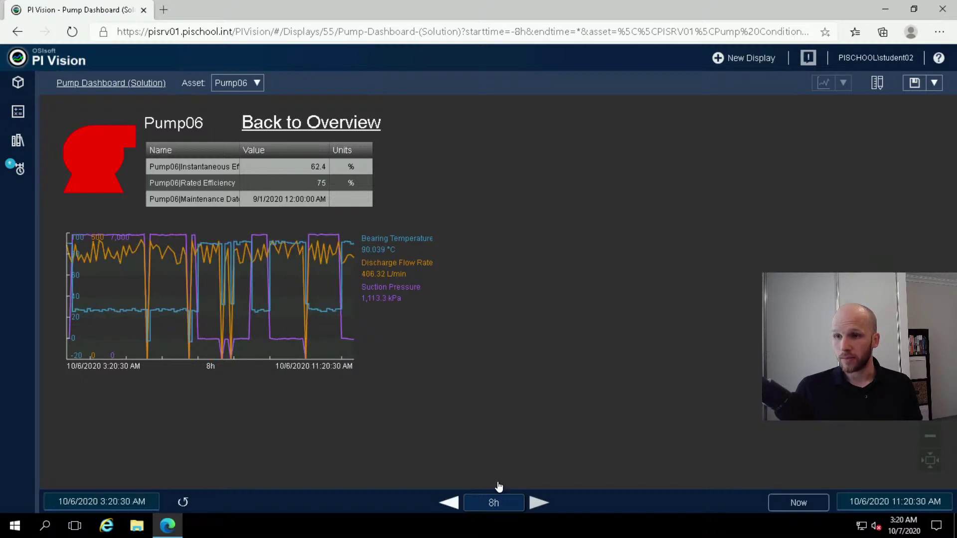
left_click(540, 505)
left_click(542, 506)
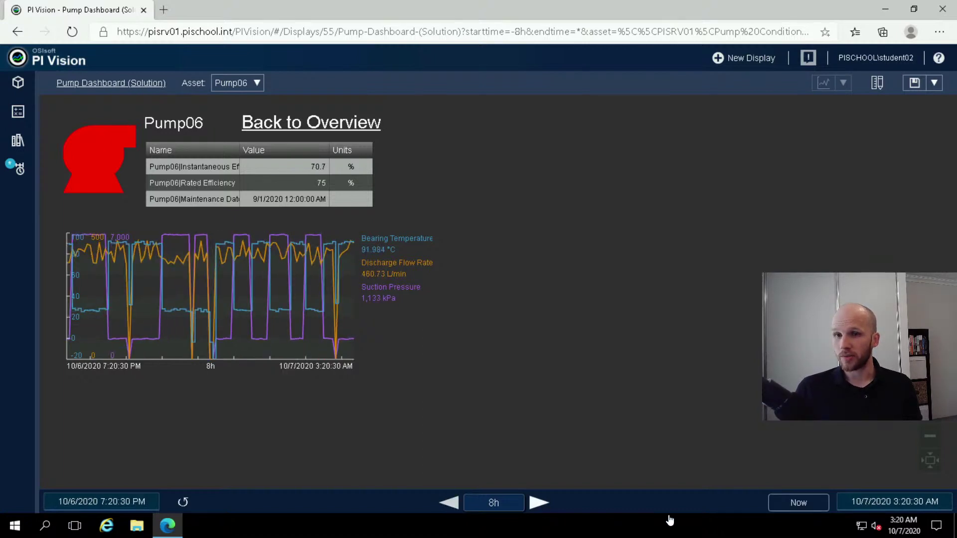
left_click(450, 503)
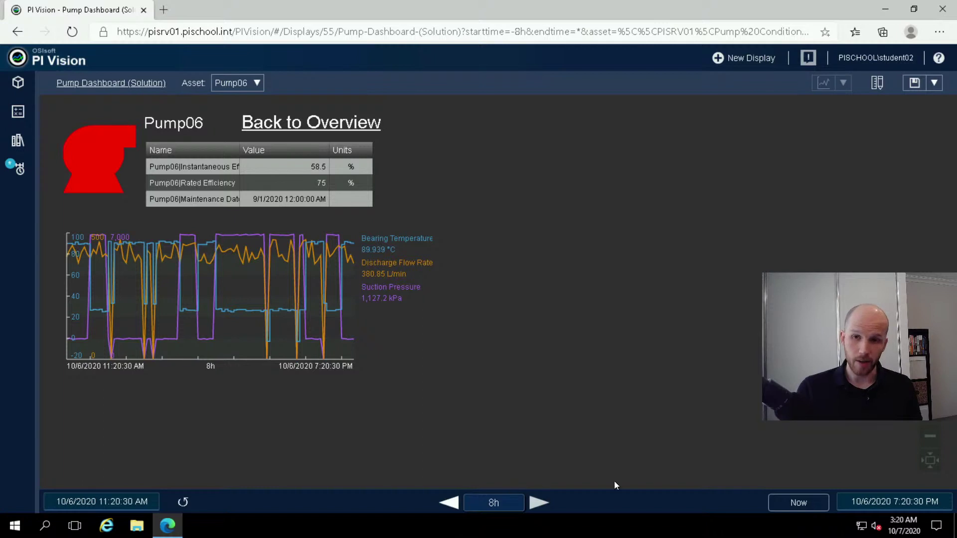
left_click(780, 507)
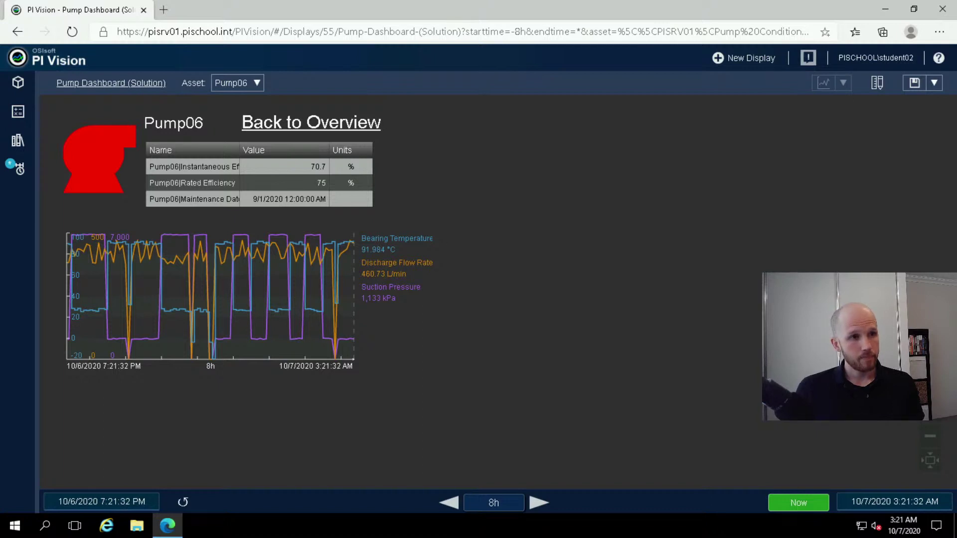
key("alt+Tab")
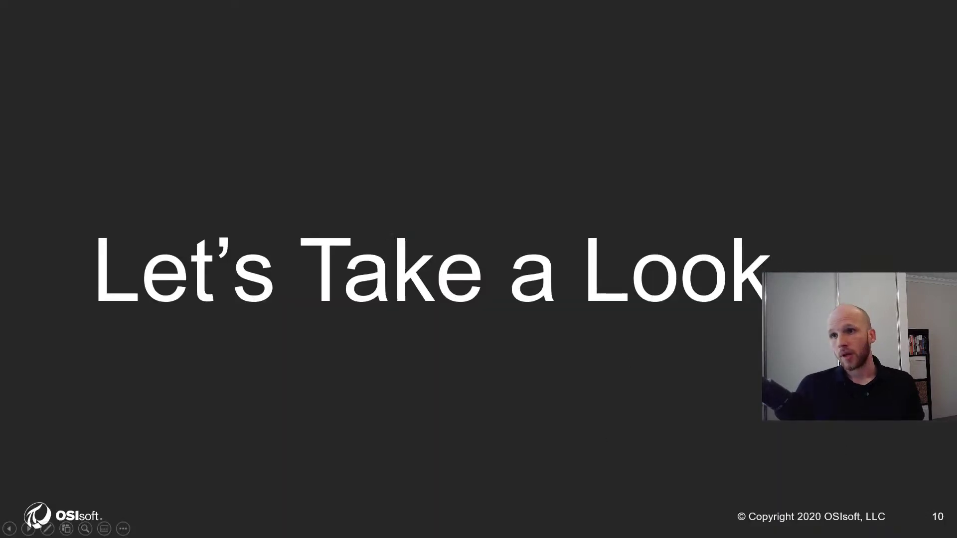
key("Right")
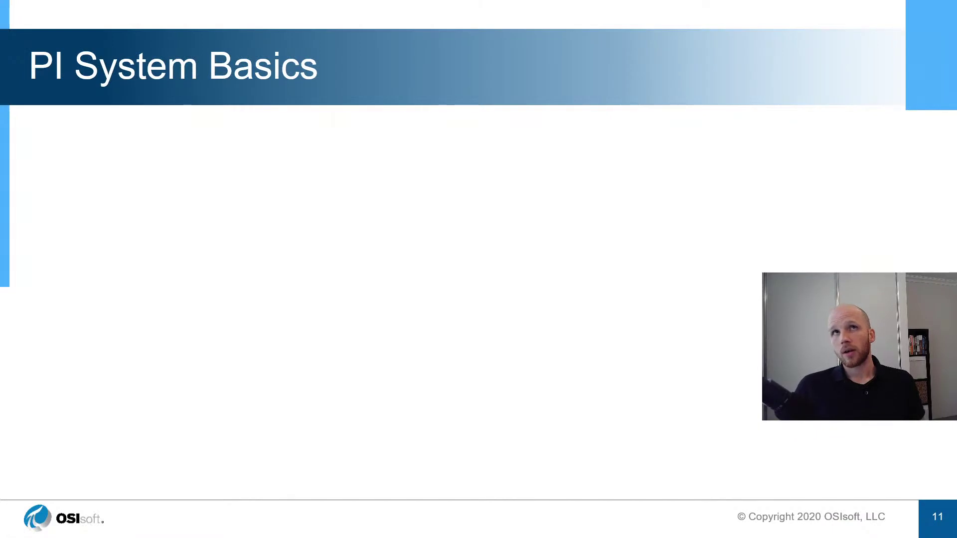
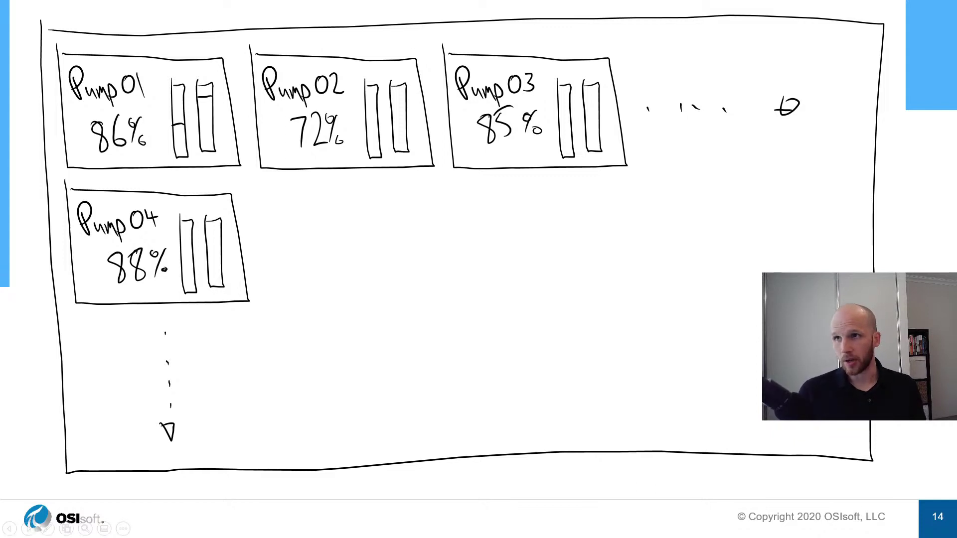
key("Right")
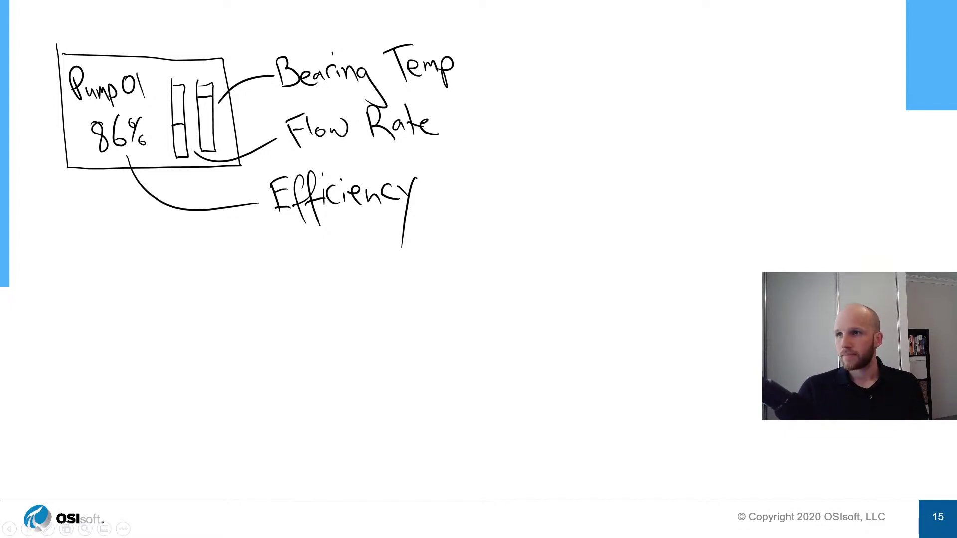
key("Right")
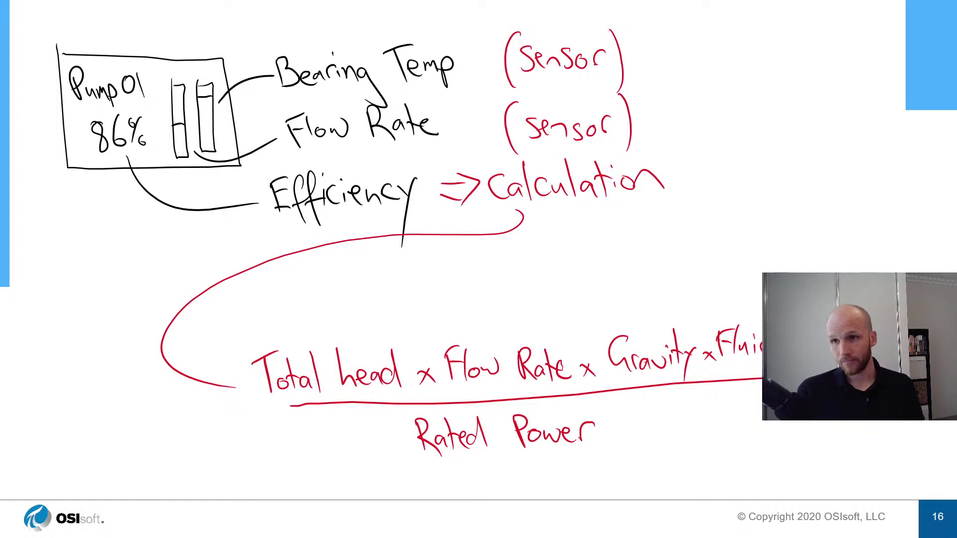
left_click(766, 268)
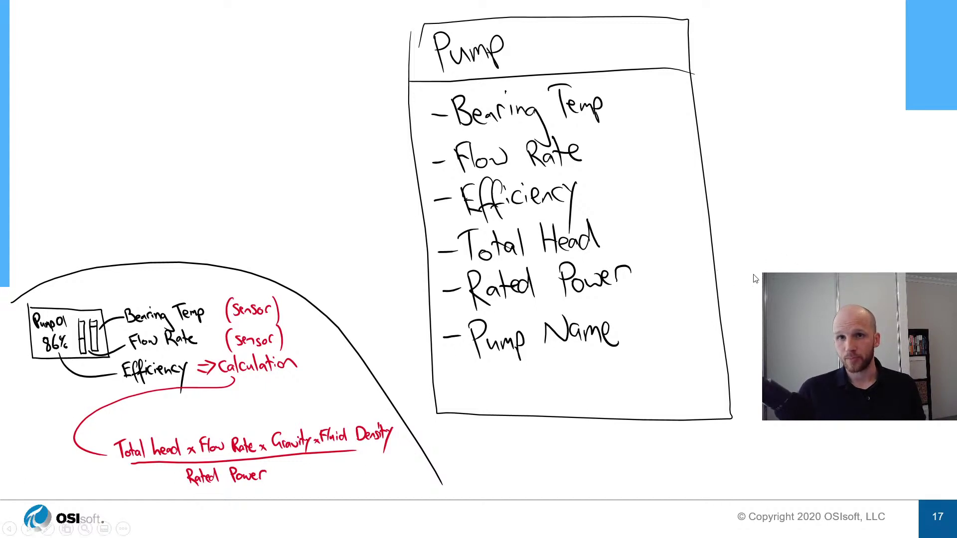
key("Right")
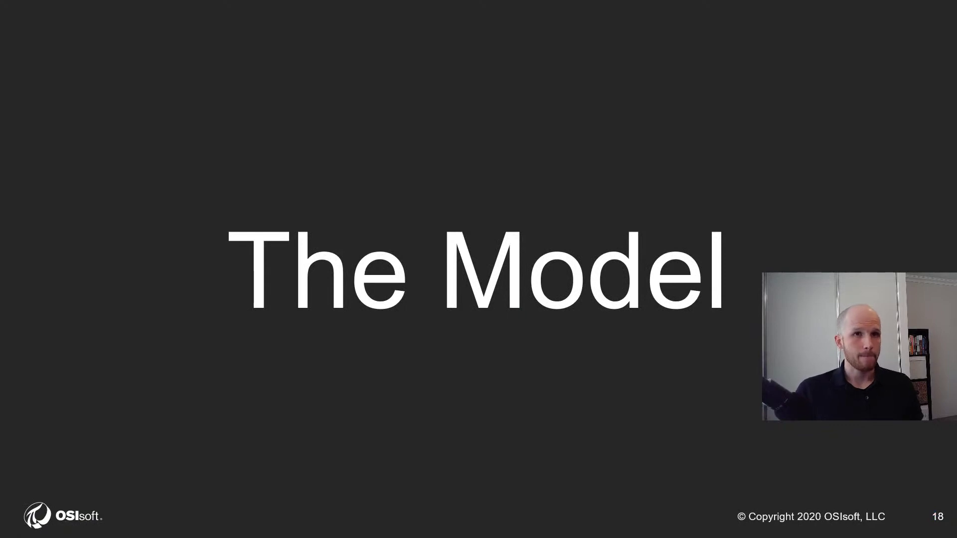
Return to the remote desktop, launch PI System Explorer, and close its duplicate window
key("alt+Tab")
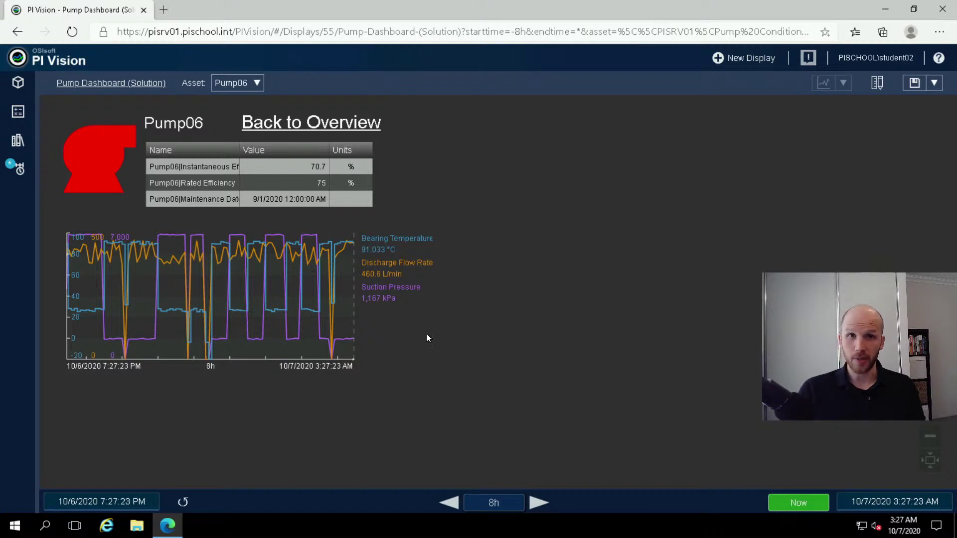
left_click(12, 526)
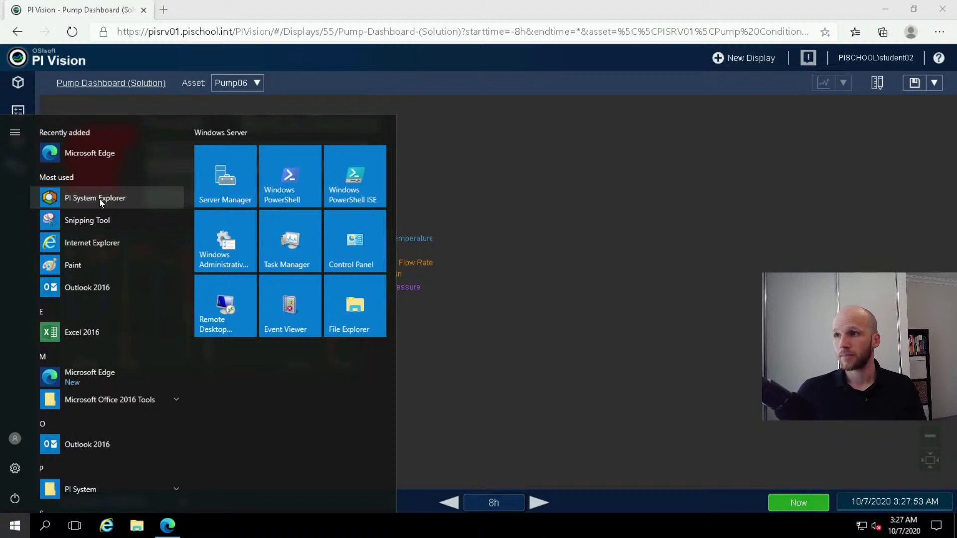
left_click(121, 200)
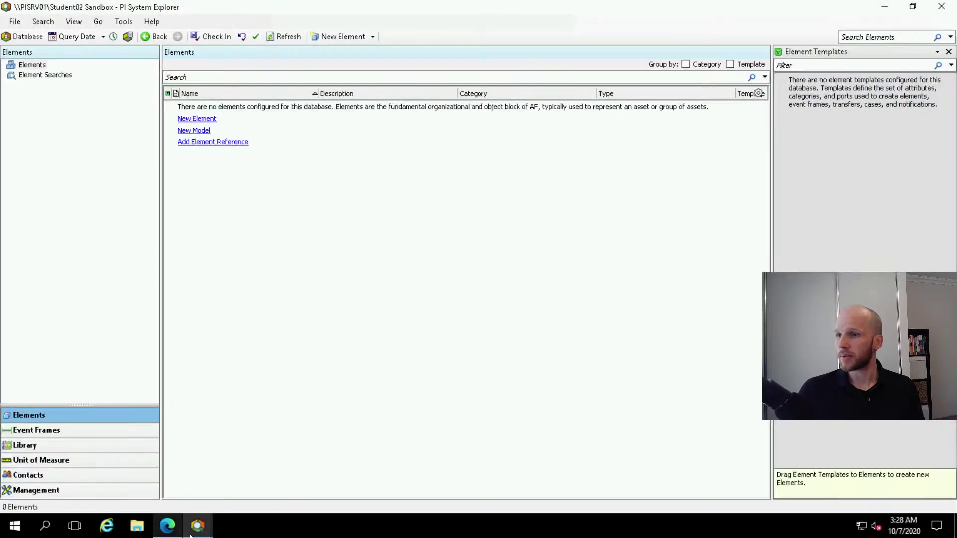
mouse_move(197, 532)
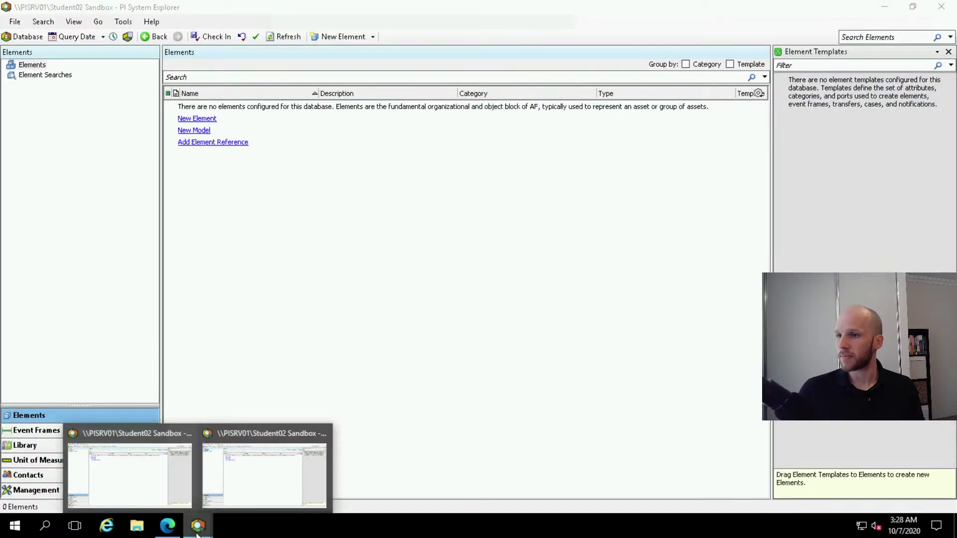
left_click(317, 434)
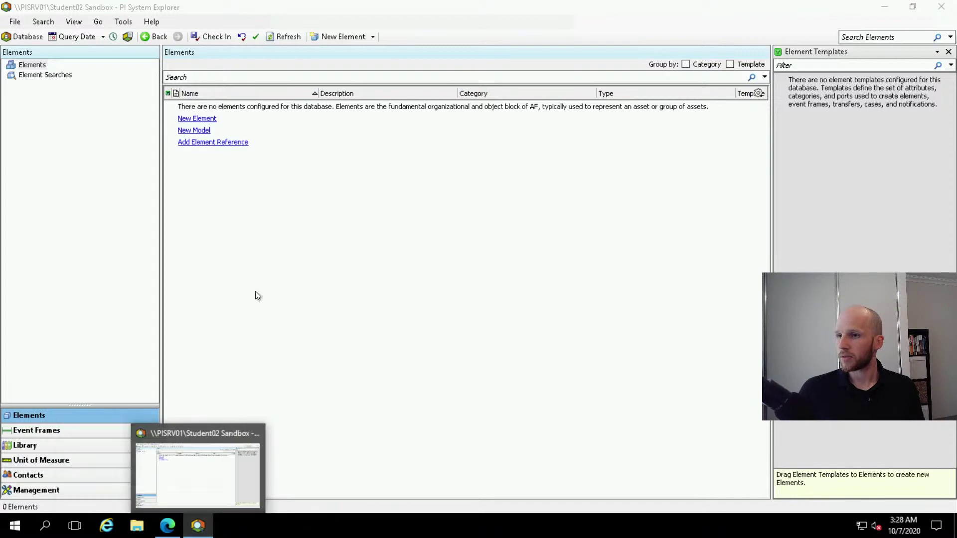
Open the database selection on asset server PISRV01, select the Student02 Sandbox database, and move the dialog toward the window's upper corner
left_click(27, 37)
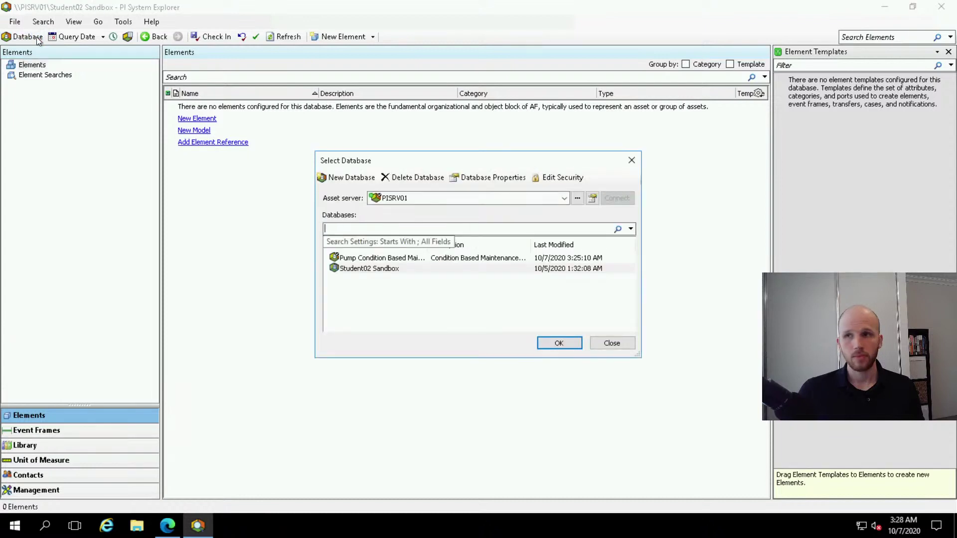
left_click(401, 268)
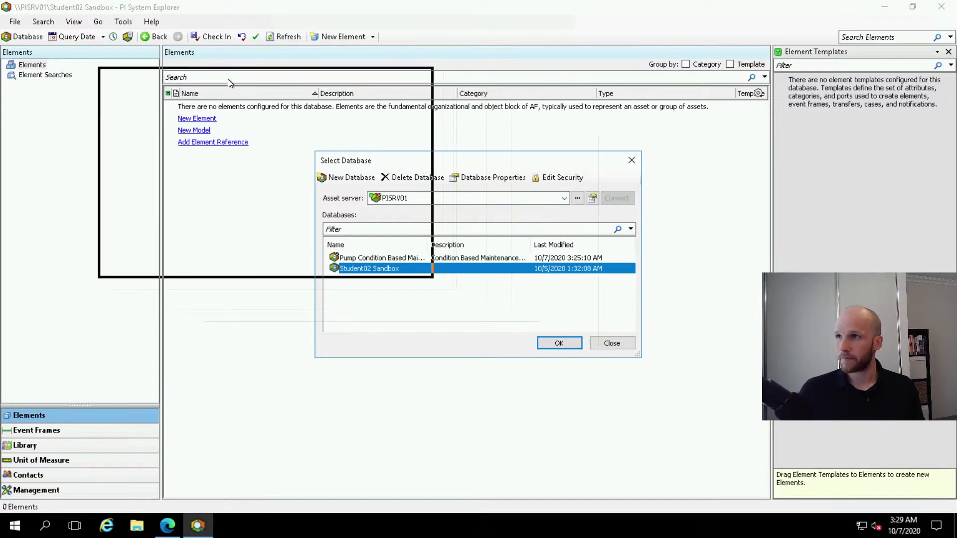
left_click_drag(230, 76, 227, 74)
left_click_drag(1, 27, 49, 48)
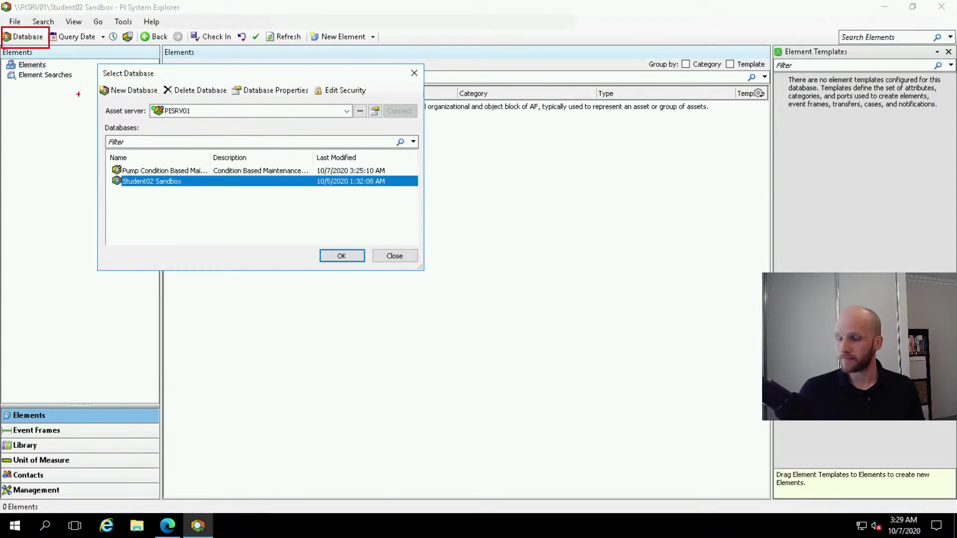
left_click_drag(141, 171, 53, 43)
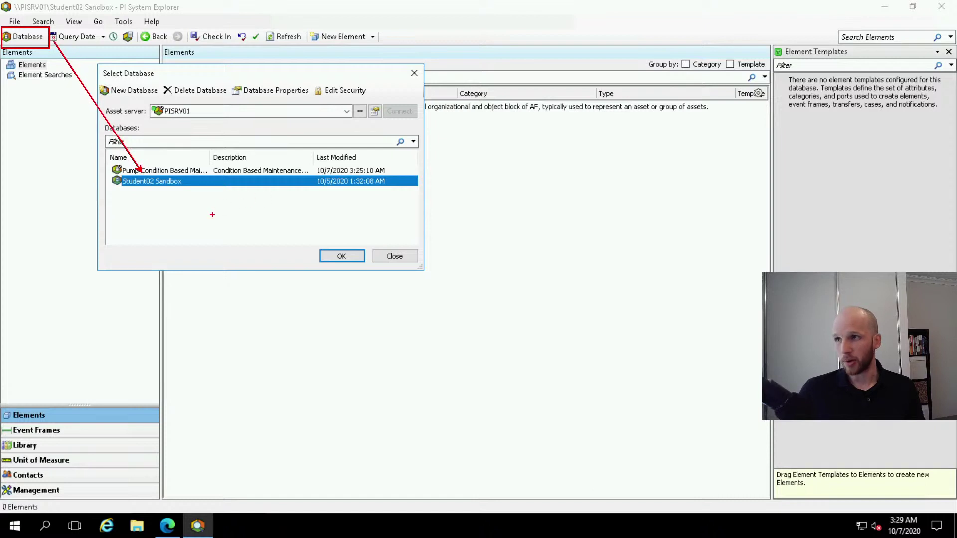
left_click_drag(145, 190, 151, 189)
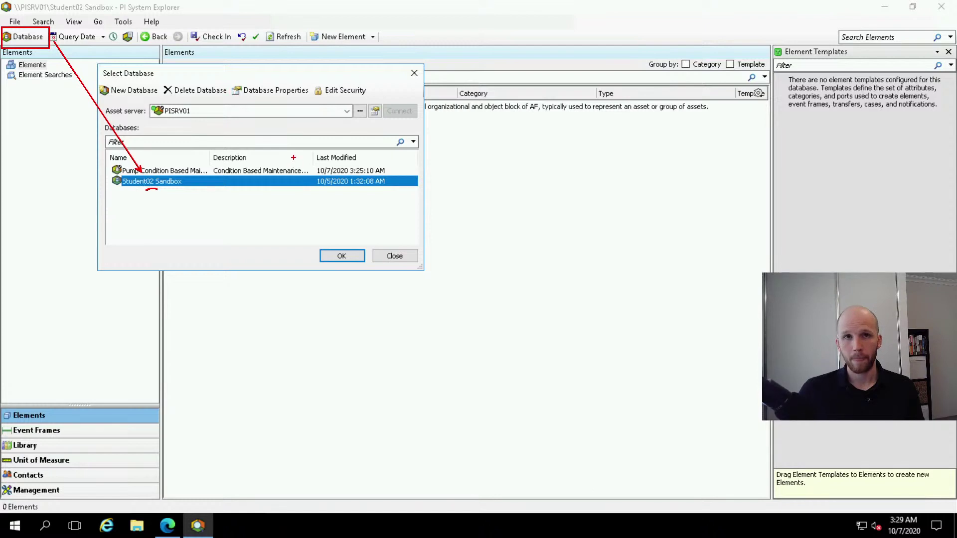
key("Escape")
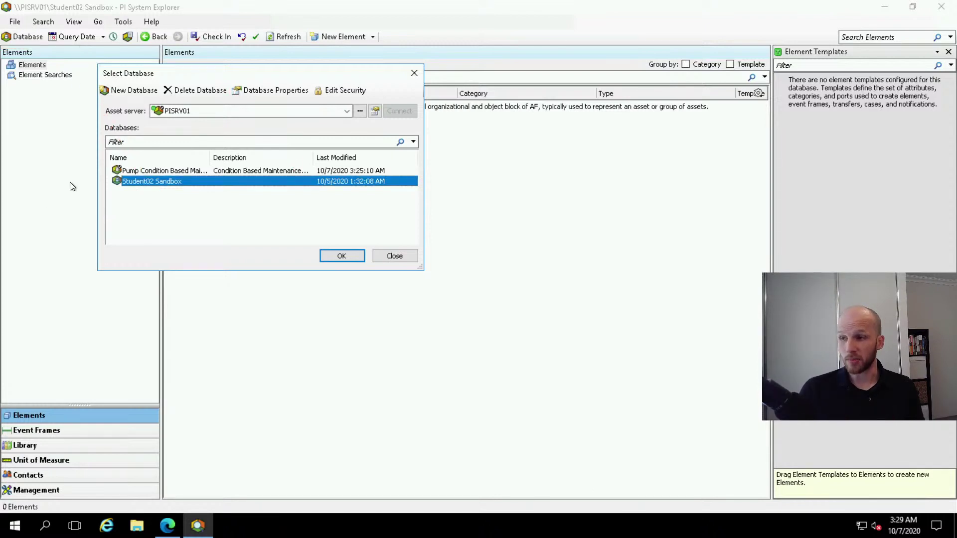
left_click(16, 526)
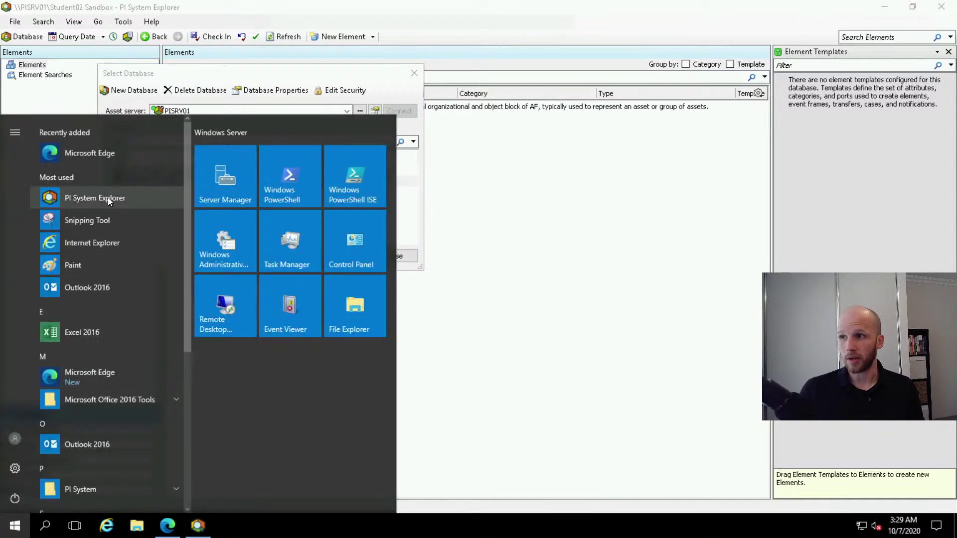
scroll(79, 437, "down", 2)
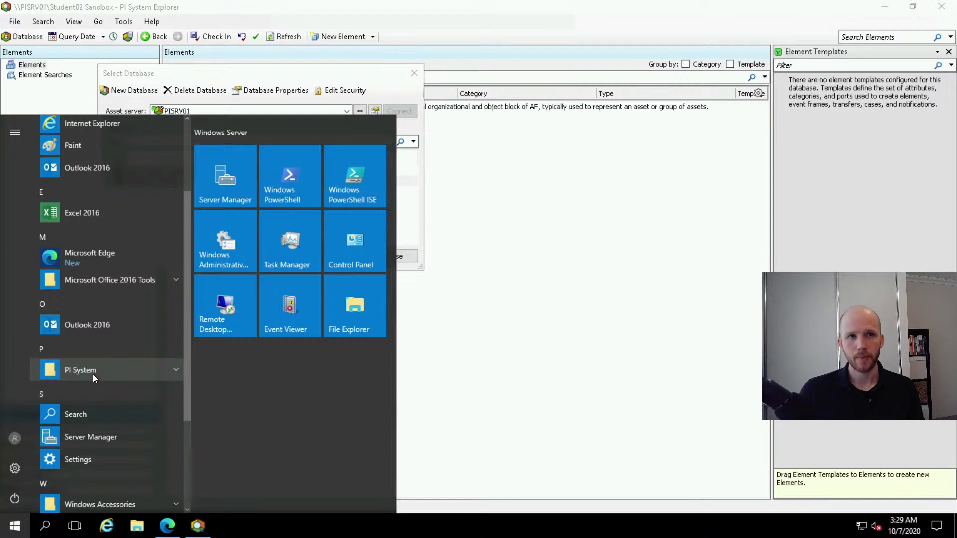
left_click(184, 75)
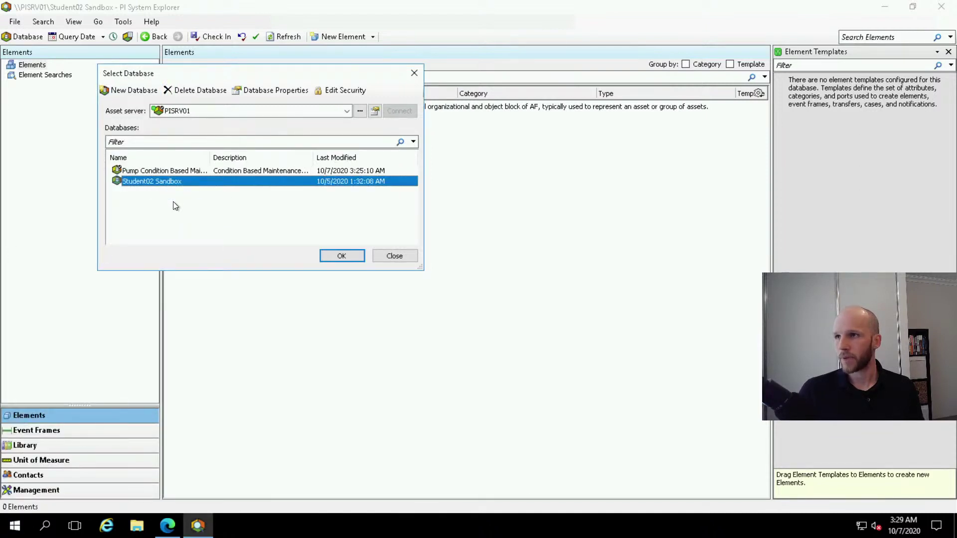
Open the Pump Condition Based Maintenance (Solution) database and expand Sydney Station to view its pump elements
left_click(198, 171)
left_click(136, 184)
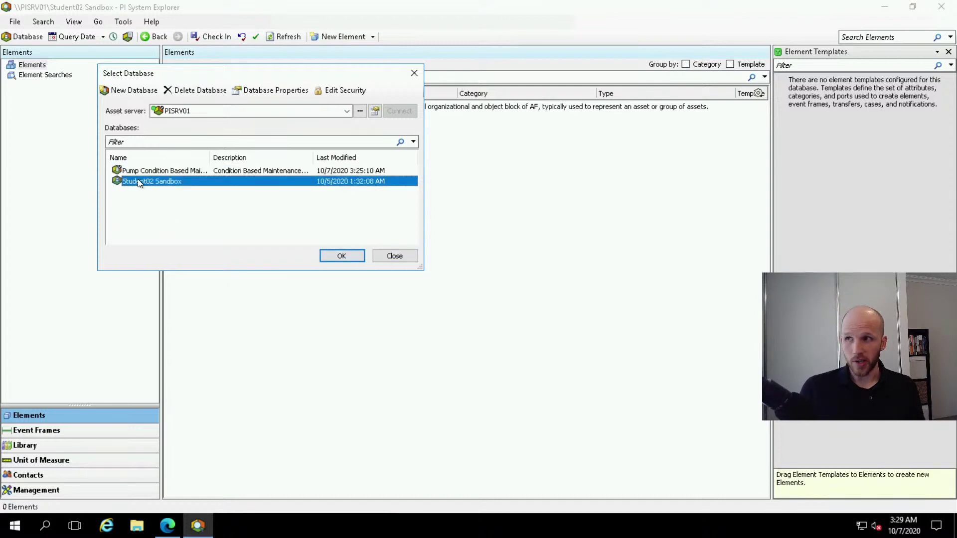
left_click(152, 170)
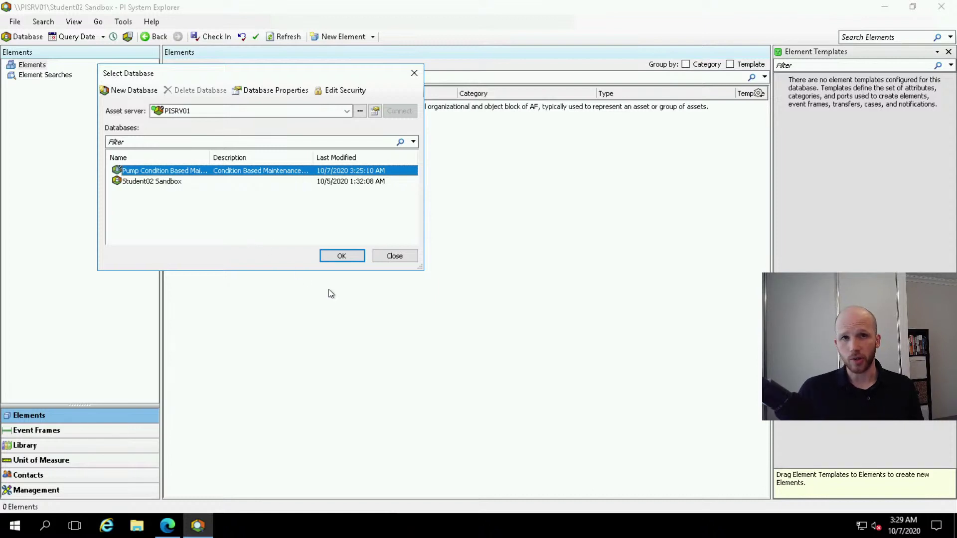
left_click(341, 255)
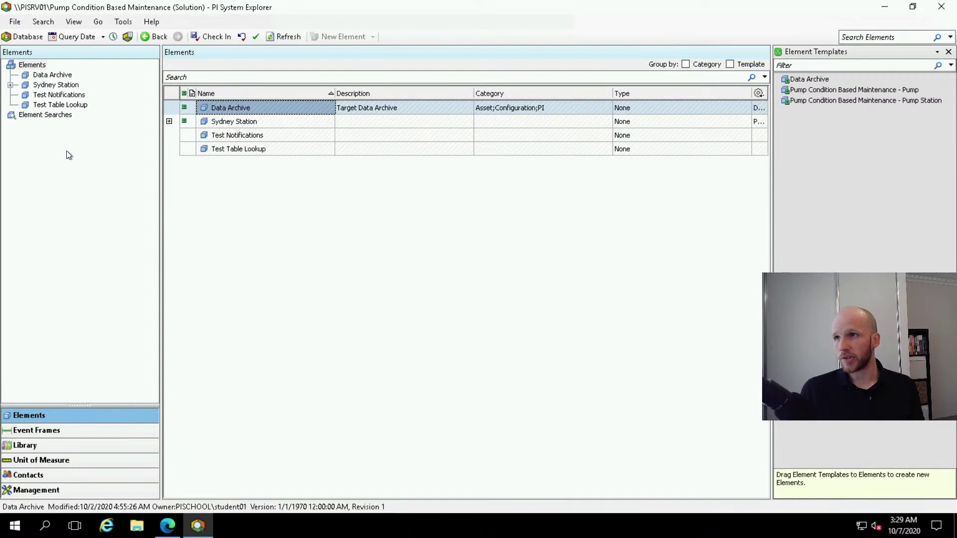
left_click(10, 85)
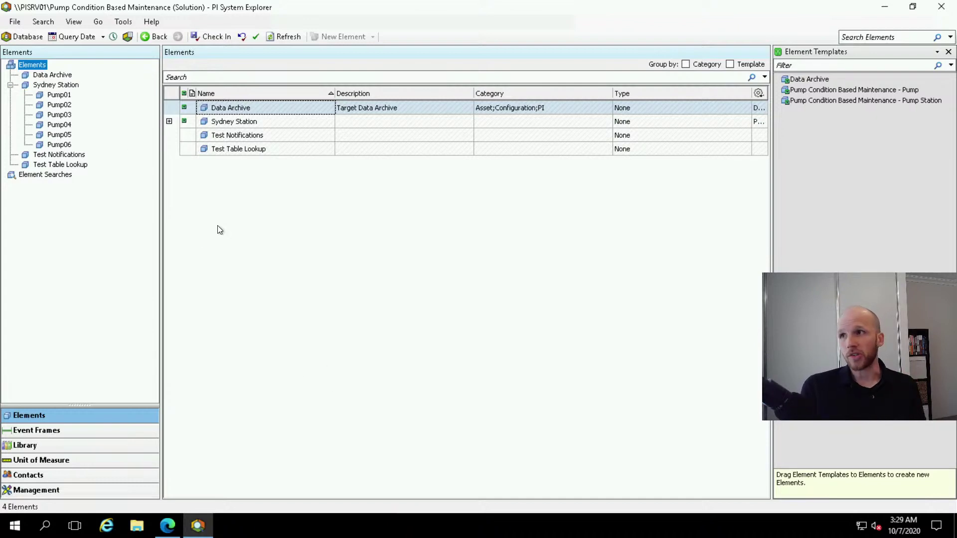
Check the Pump06 dashboard in PI Vision, return to PI System Explorer, and open the Pump01 element under Sydney Station
left_click(169, 527)
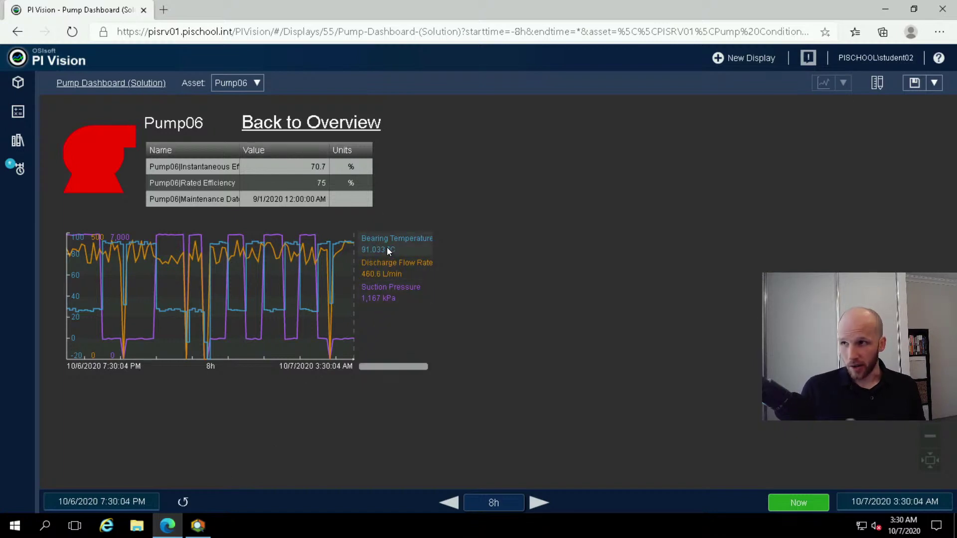
left_click(201, 534)
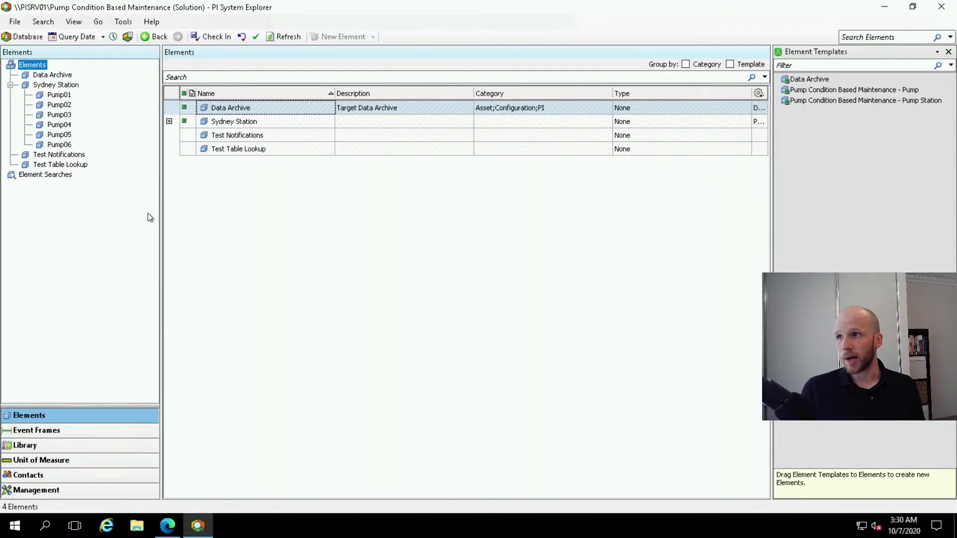
left_click(58, 94)
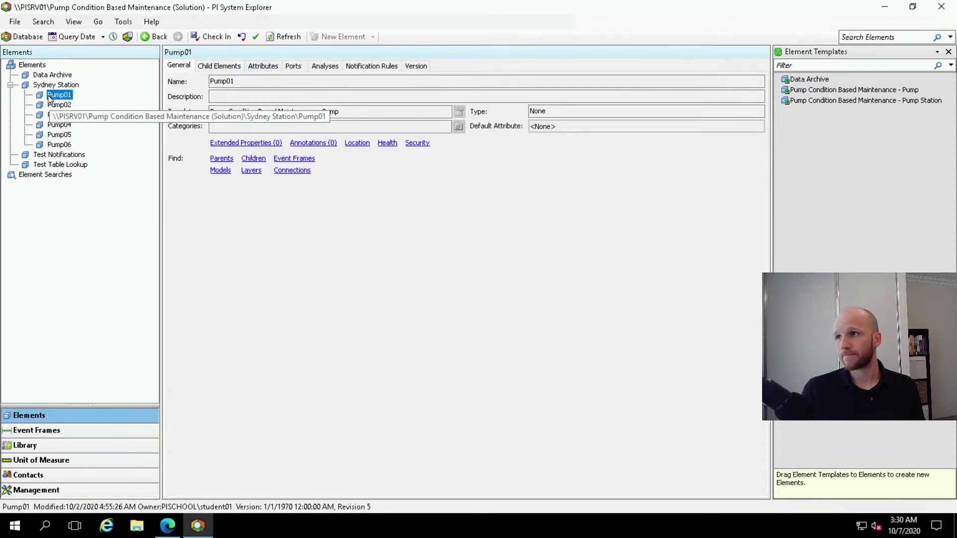
Switch the working database to Student02 Sandbox
left_click(22, 36)
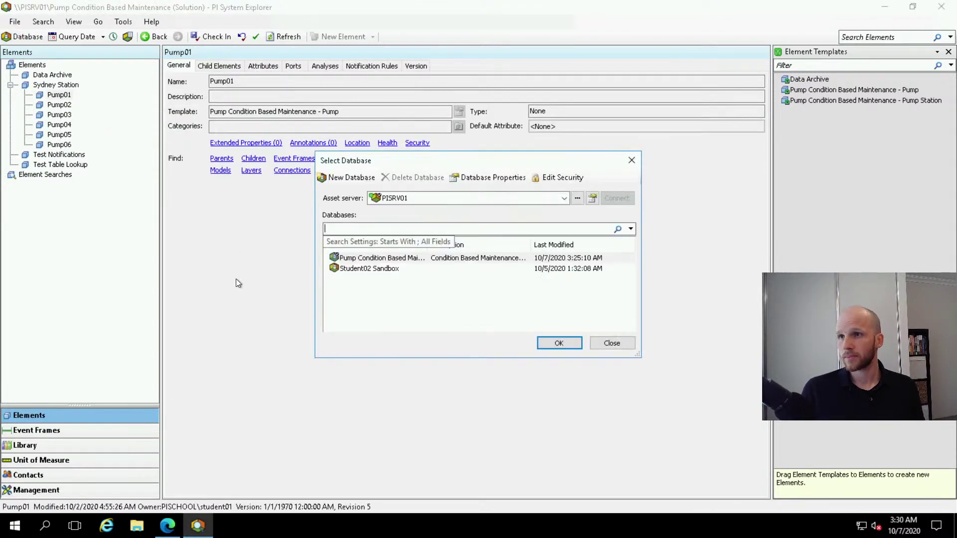
double_click(375, 269)
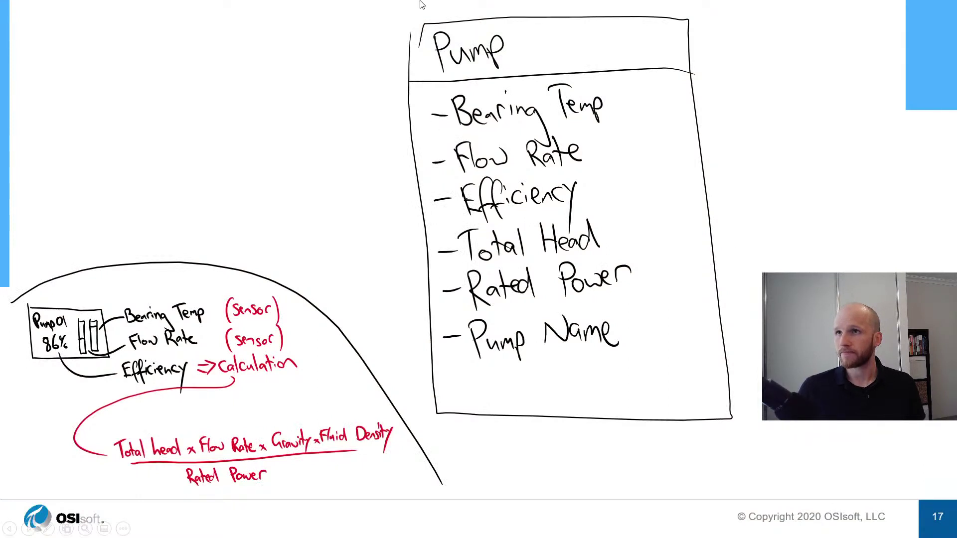
In the PowerPoint slide show, circle the Pump attribute list in red ink, then end the show and keep the ink annotations
key("ctrl+p")
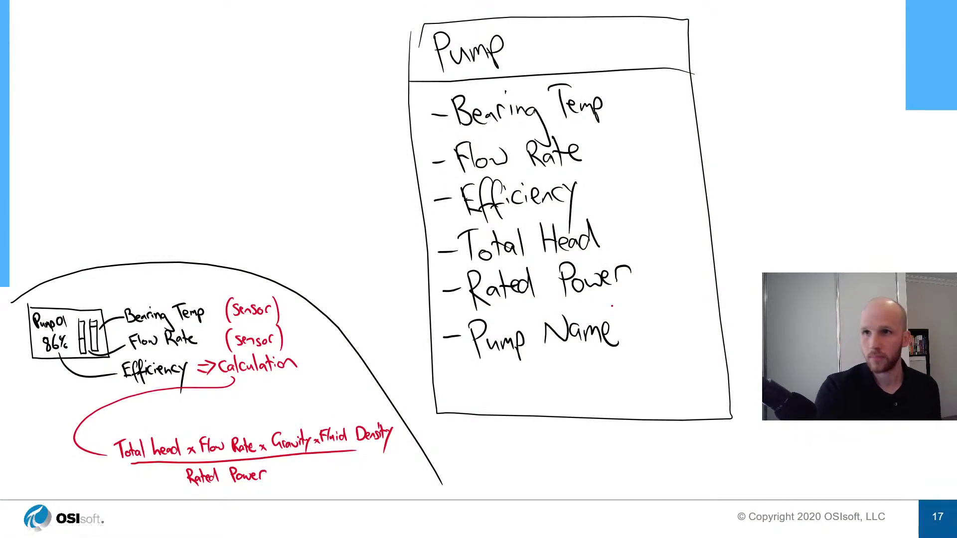
mouse_move(548, 21)
left_mouse_down()
mouse_move(417, 50)
mouse_move(438, 356)
mouse_move(748, 304)
mouse_move(441, 1)
left_mouse_up()
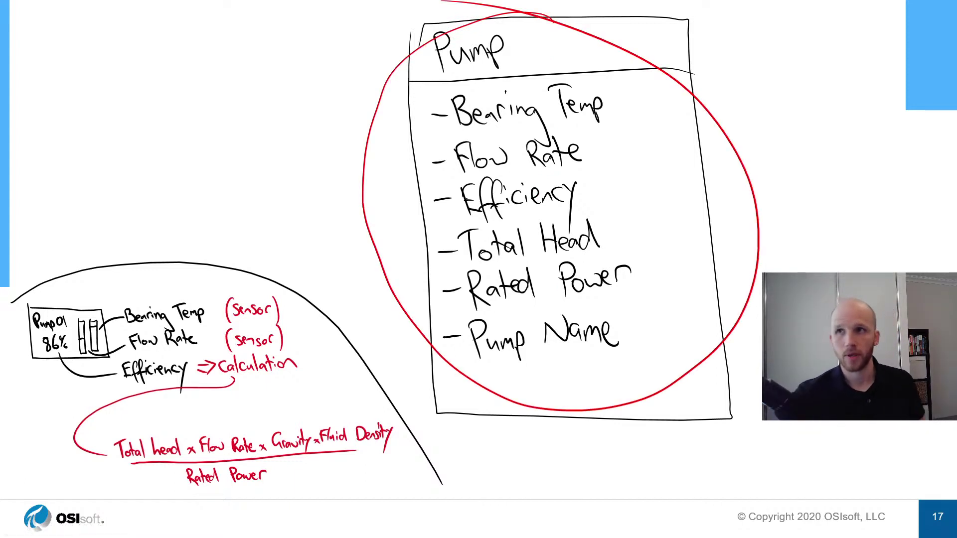
key("ctrl+a")
right_click(753, 289)
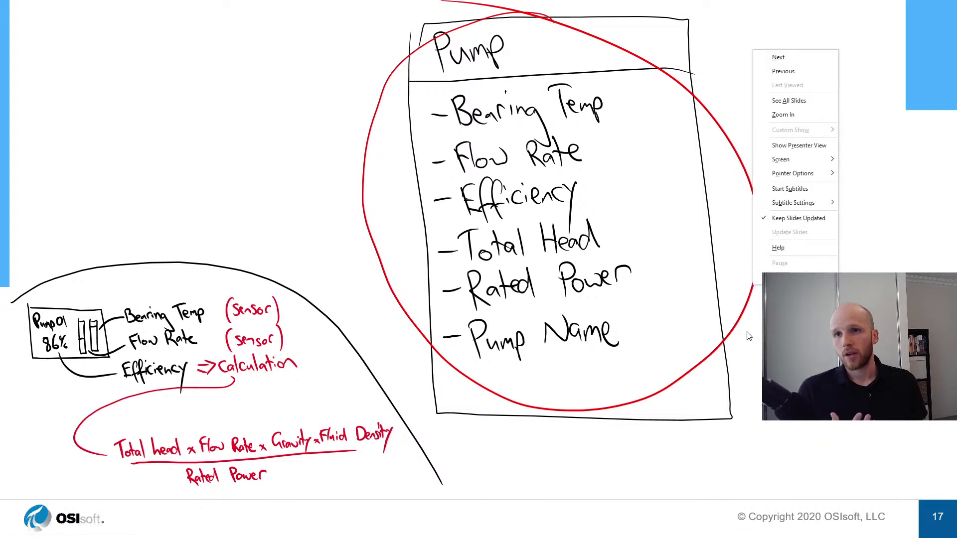
key("Escape")
key("Escape")
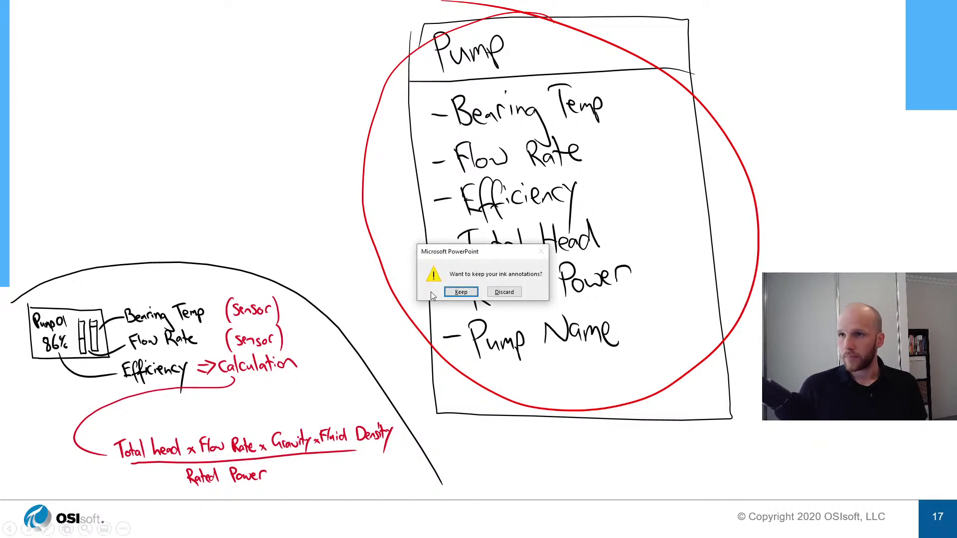
left_click(460, 298)
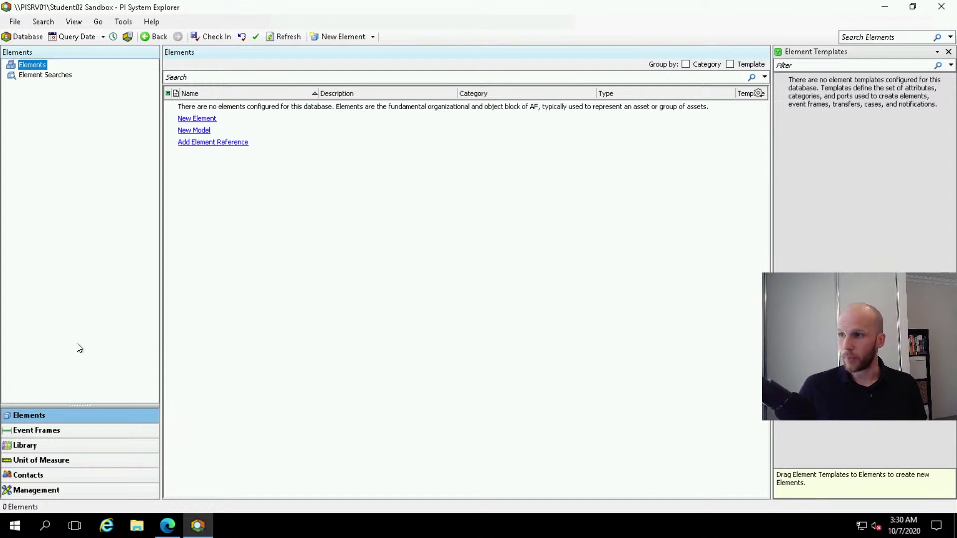
Return to PI System Explorer and open the Library of the Student02 Sandbox database
left_click(110, 448)
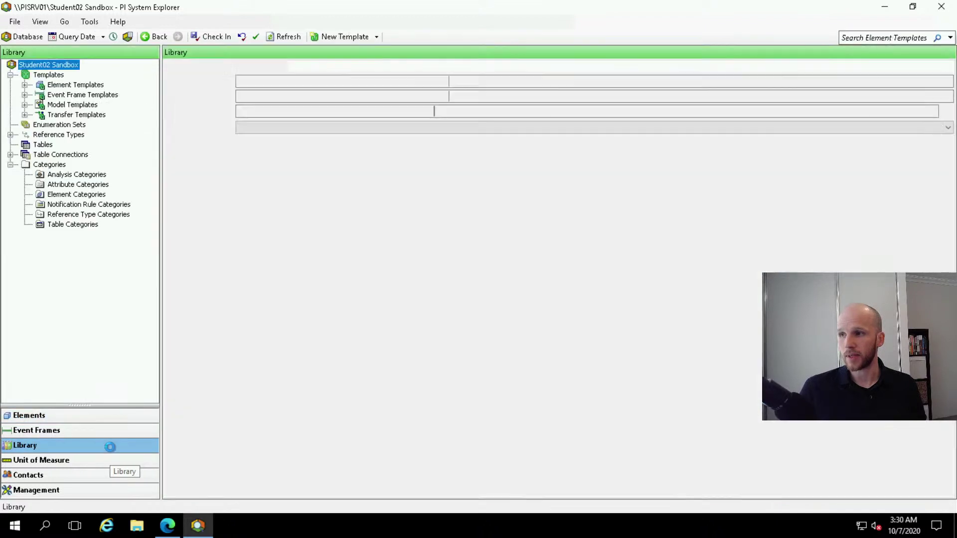
mouse_move(1, 433)
left_mouse_down()
mouse_move(106, 455)
mouse_move(487, 179)
mouse_move(658, 131)
left_mouse_up()
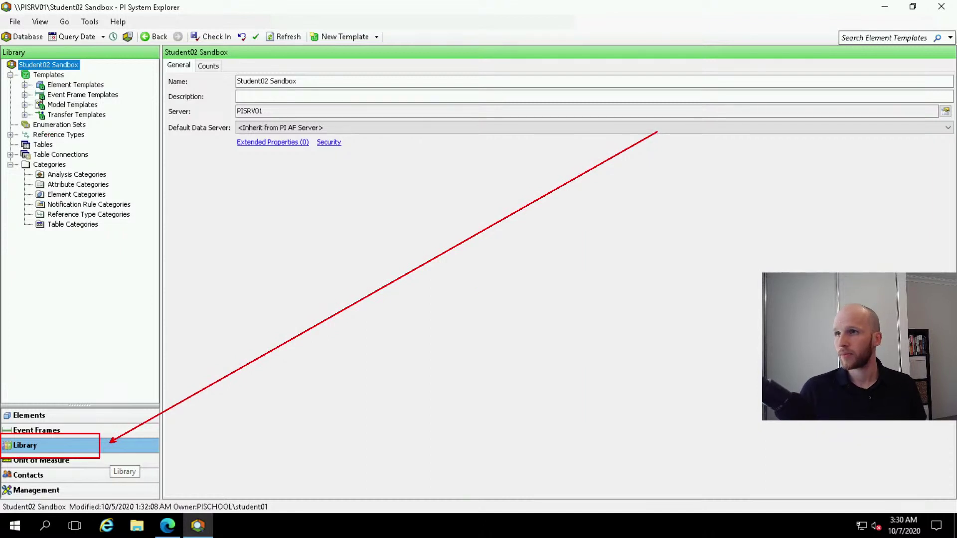
key("Escape")
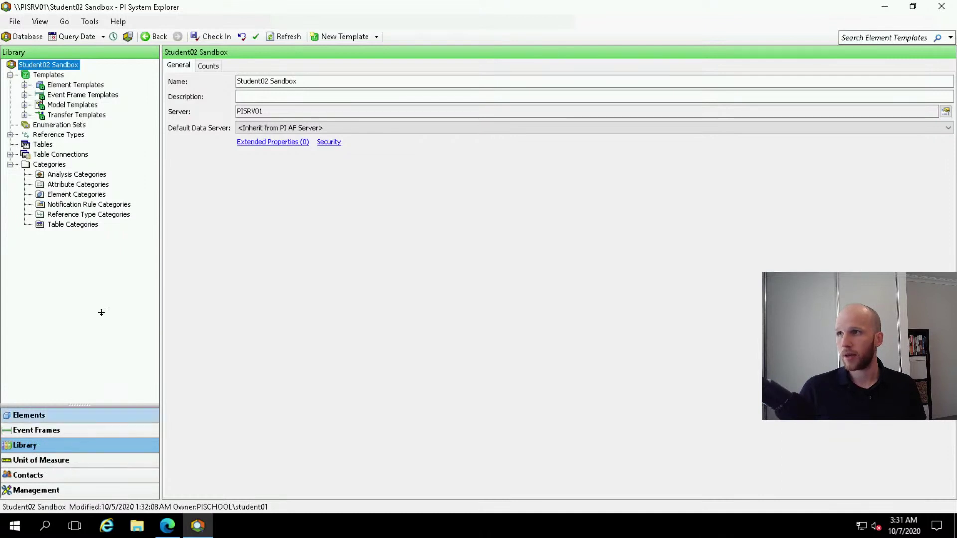
Create a new element template in the library and name it Pump
left_click(70, 86)
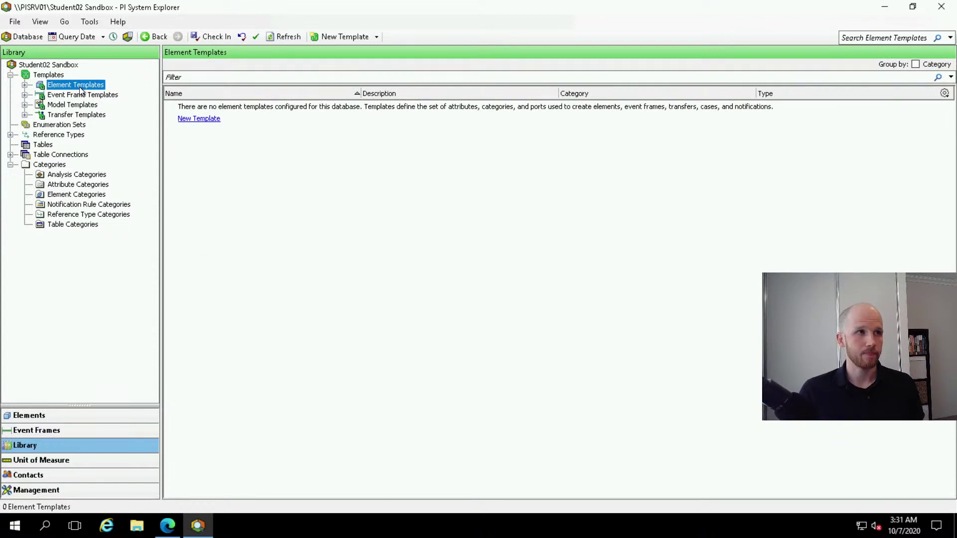
right_click(79, 87)
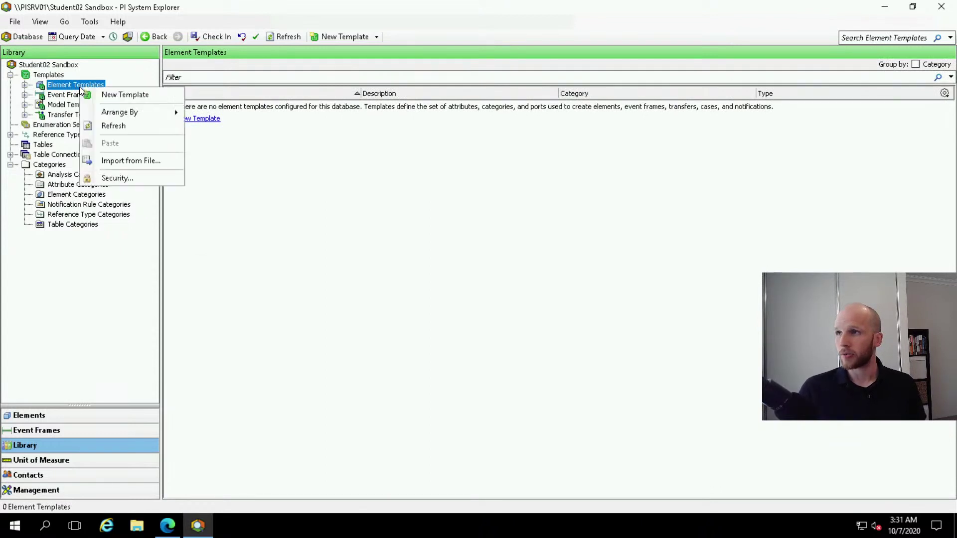
left_click(163, 94)
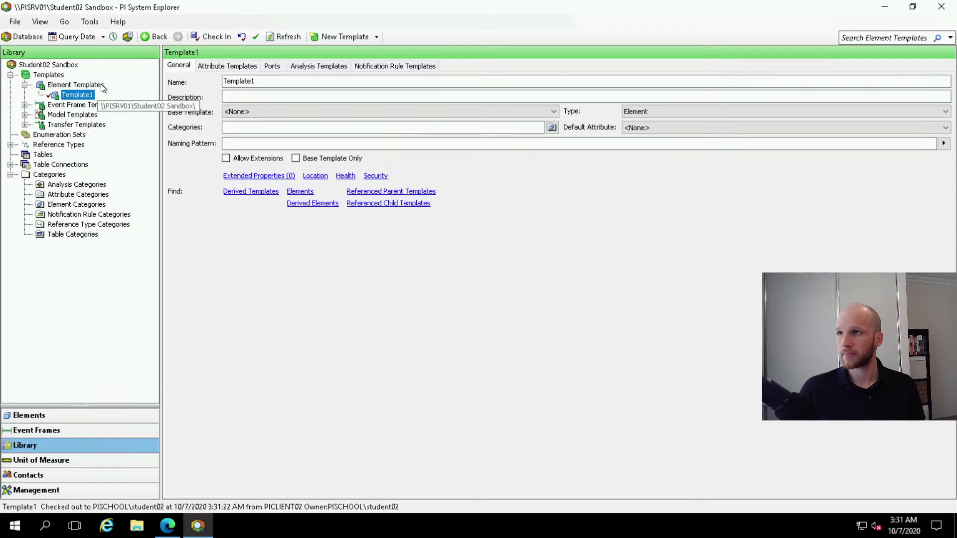
double_click(251, 80)
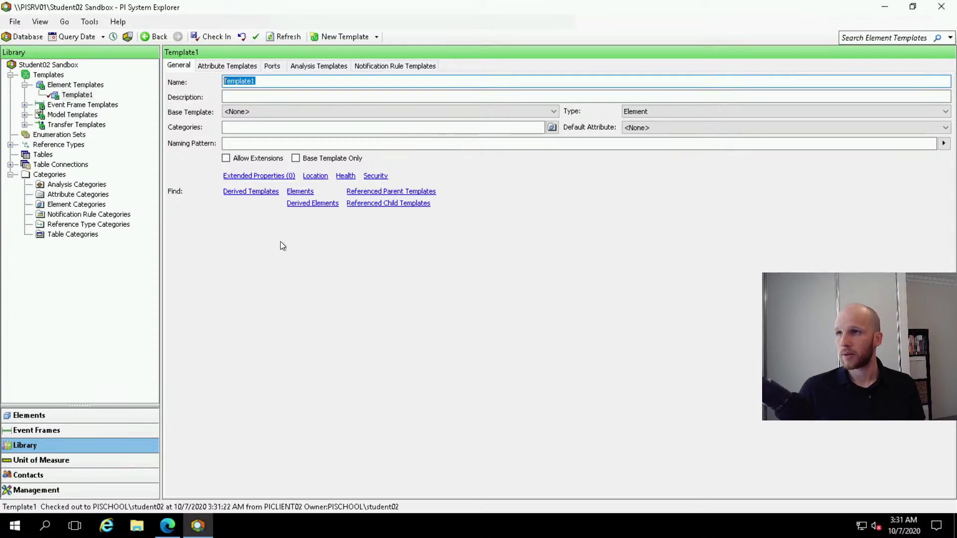
type("Pump")
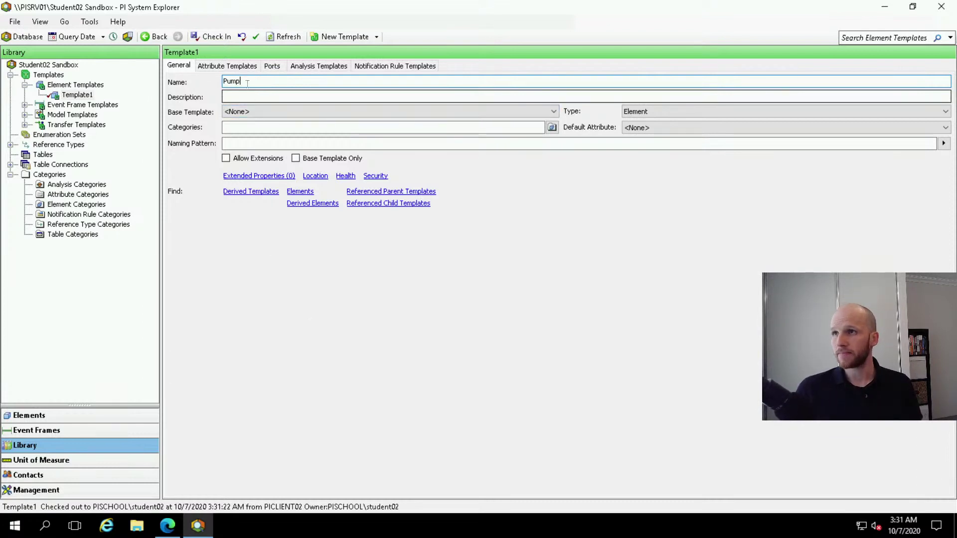
key("Tab")
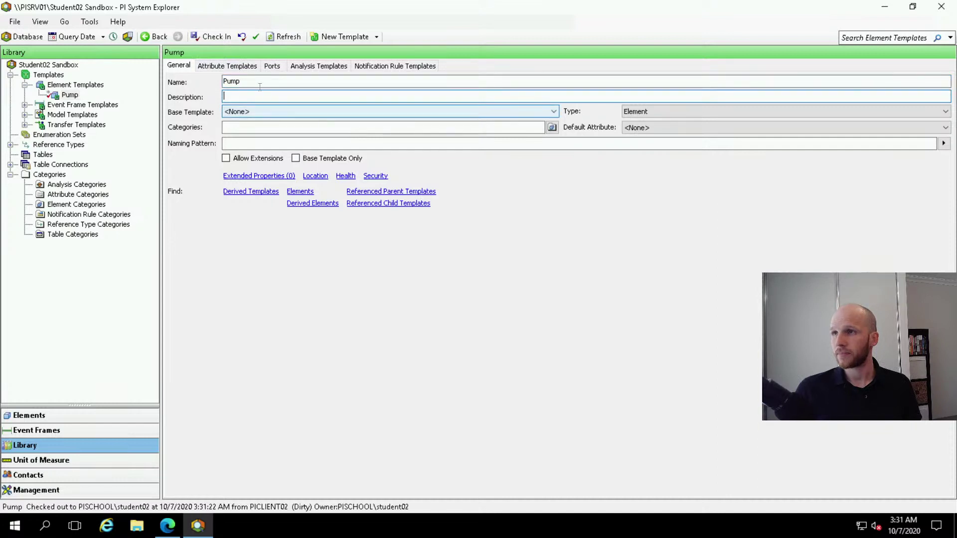
Add three new attribute templates to the Pump element template
left_click(201, 68)
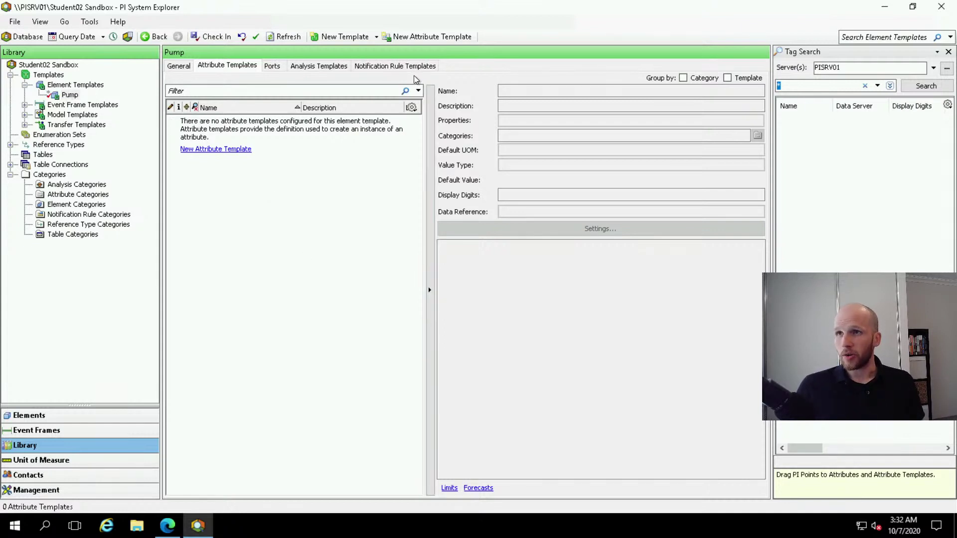
left_click(430, 38)
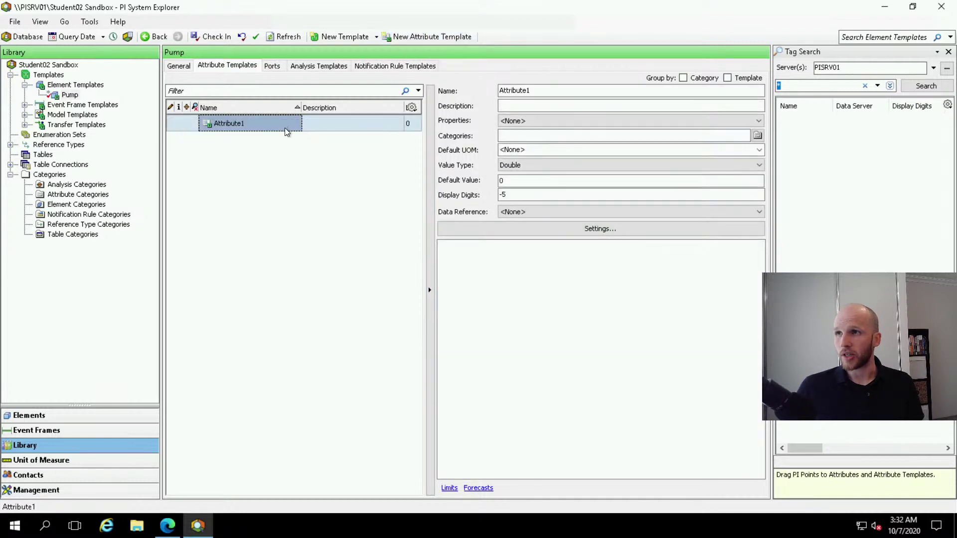
left_click(441, 37)
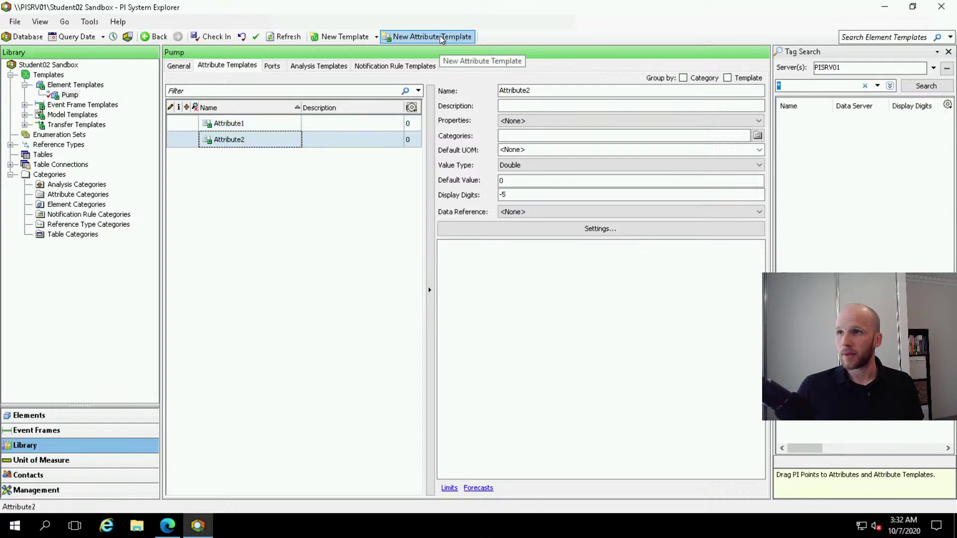
left_click(442, 38)
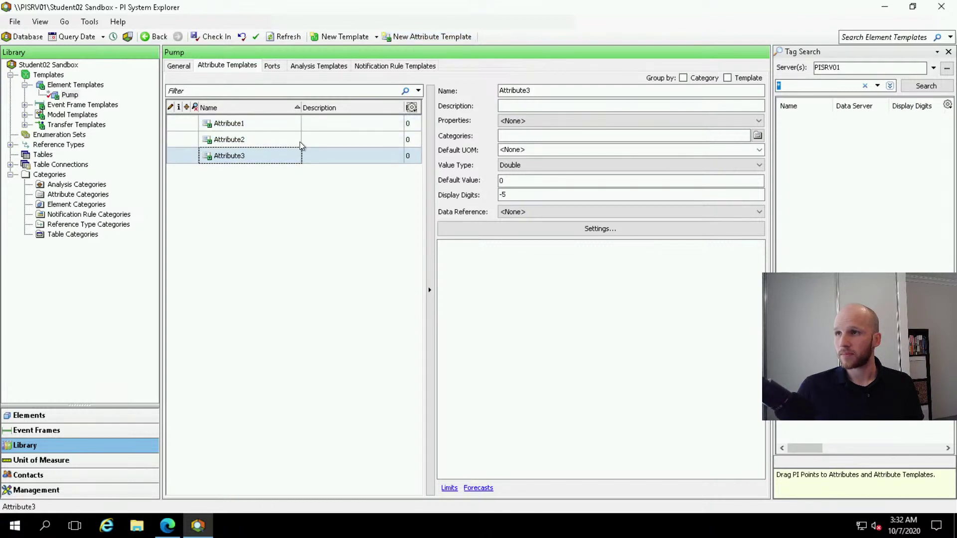
right_click(315, 218)
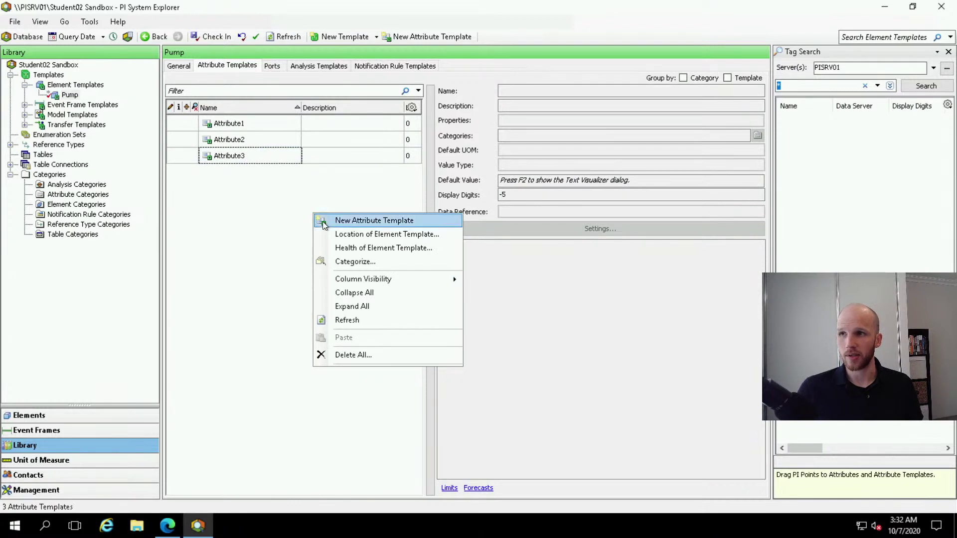
left_click(255, 195)
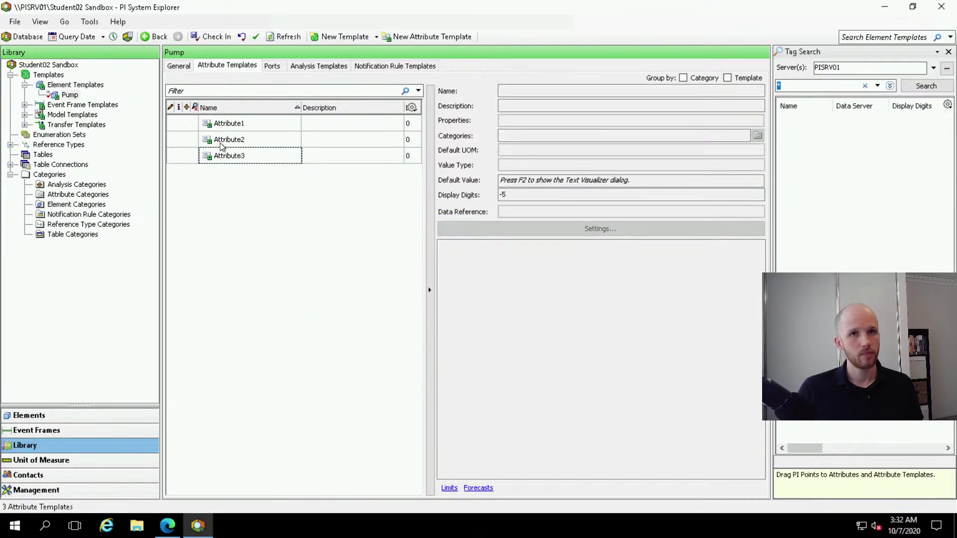
Rename the Pump template's first attribute template as Bearing Temperature
left_click(254, 125)
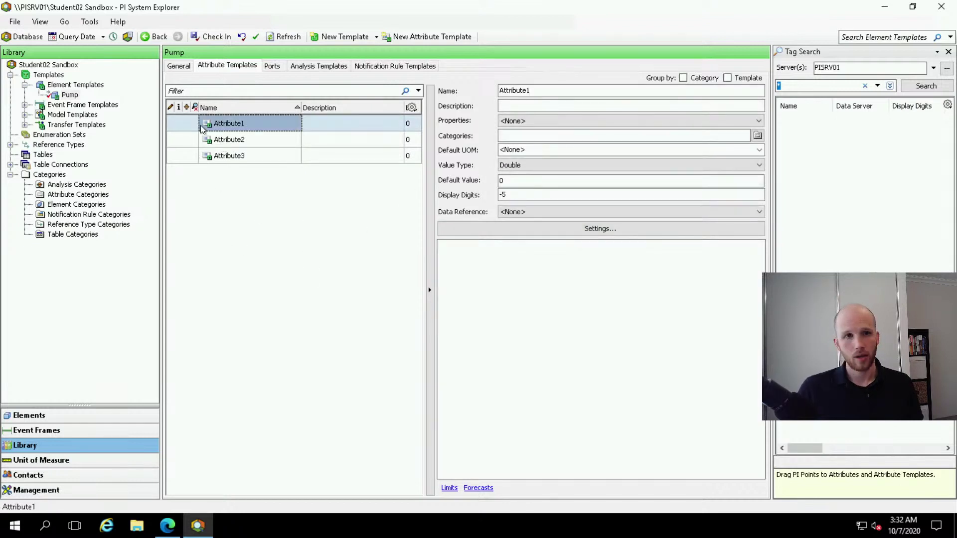
double_click(566, 91)
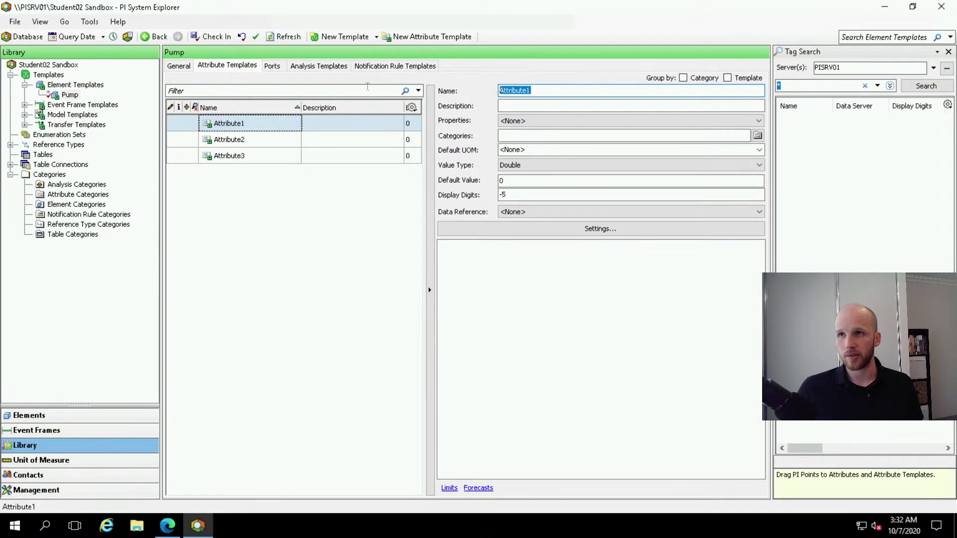
type("Bearing Temperature")
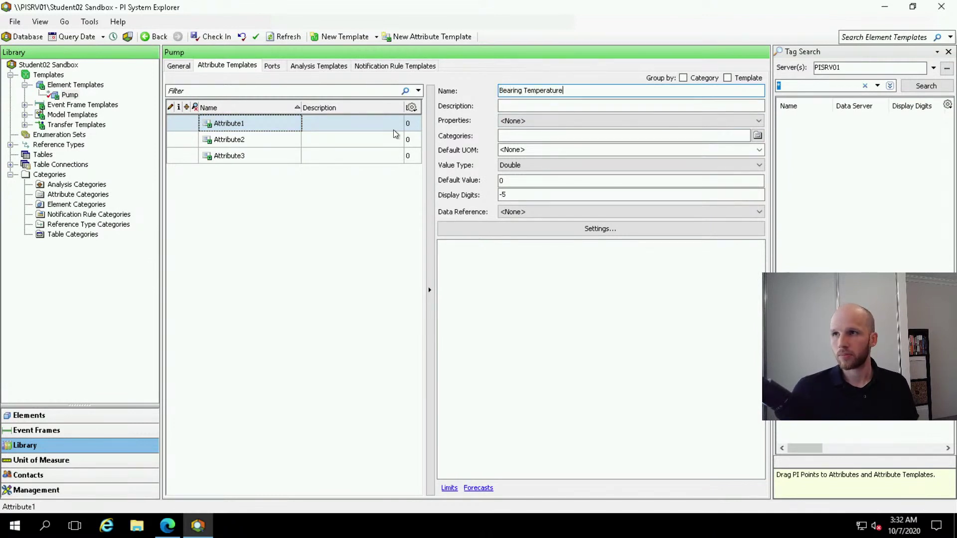
Rename the Pump template's second attribute template as Discharge Flow Rate
left_click(284, 143)
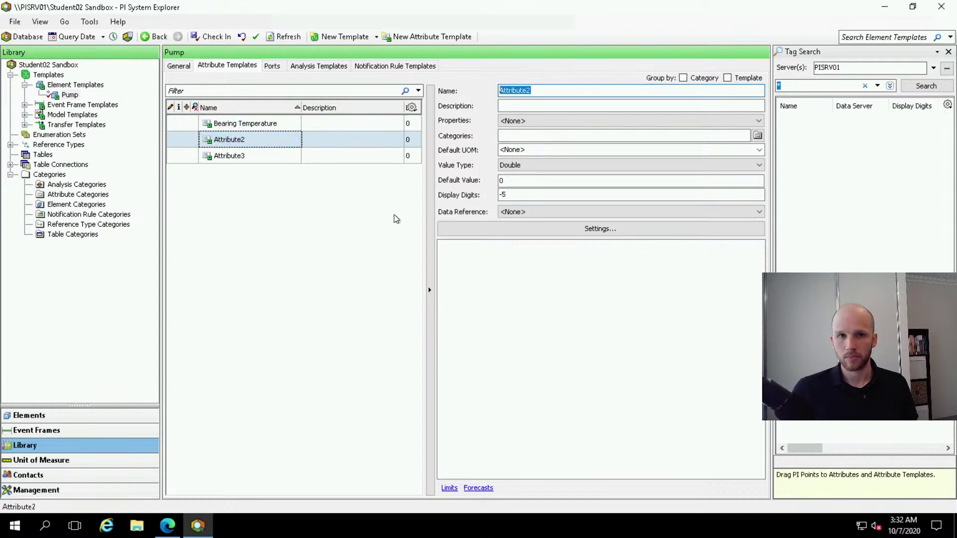
type("Discharge")
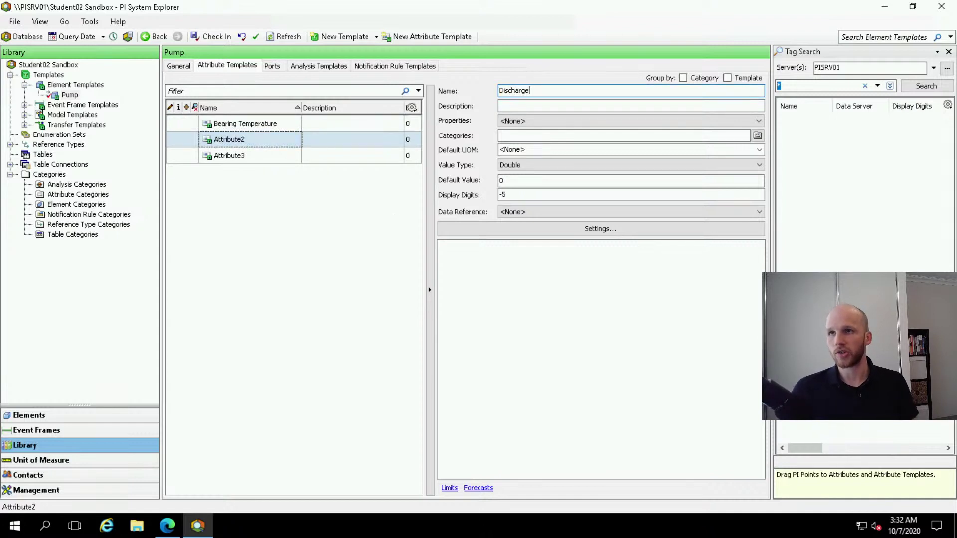
type(" Flow Rate")
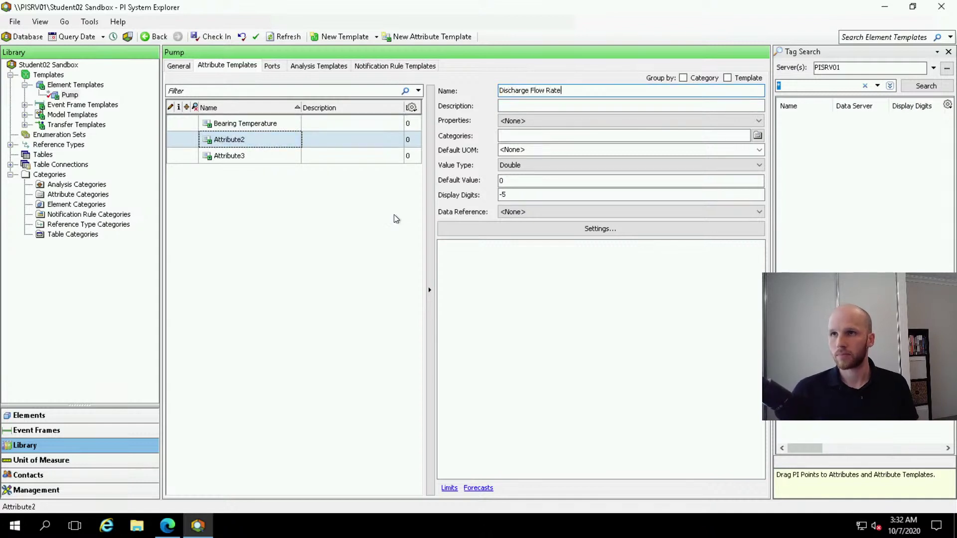
Rename the Pump template's third attribute template as Suction Pressure
left_click(321, 156)
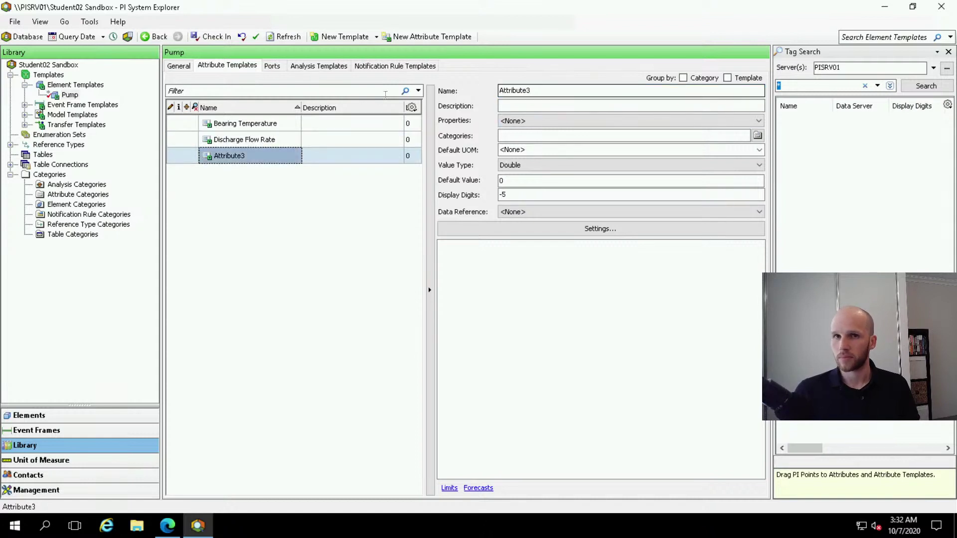
type("S")
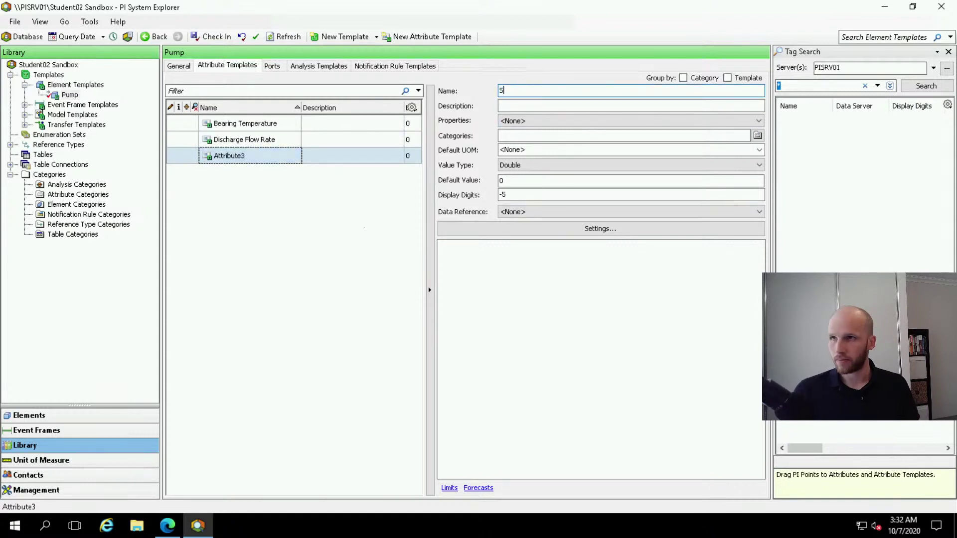
type("uction Pressure")
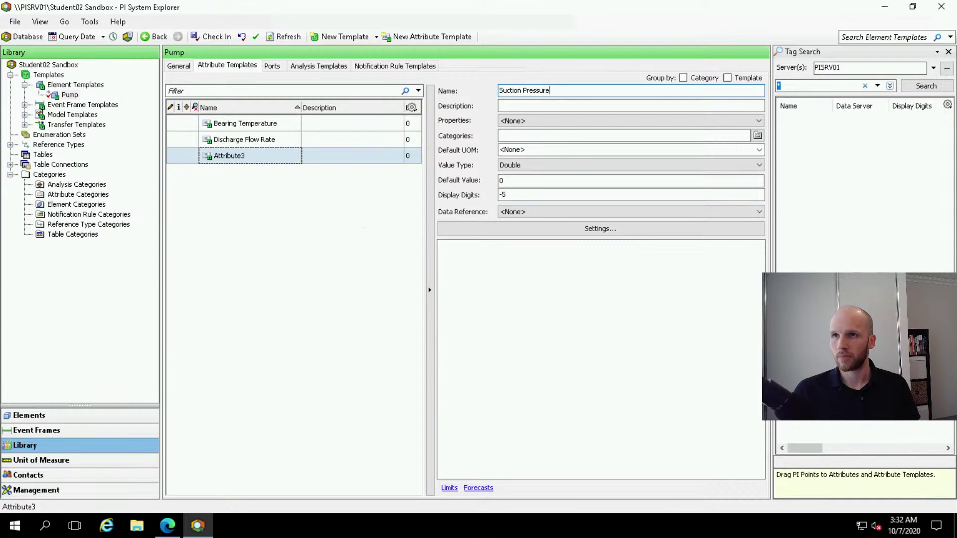
left_click(265, 130)
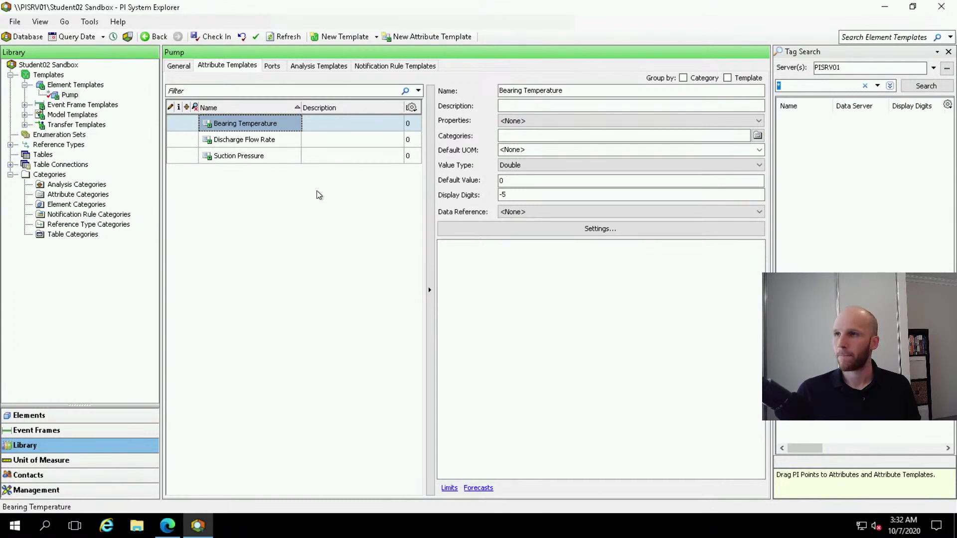
Set the default unit of measure of the Bearing Temperature attribute template to degree Celsius
left_click(278, 140)
left_click(256, 123)
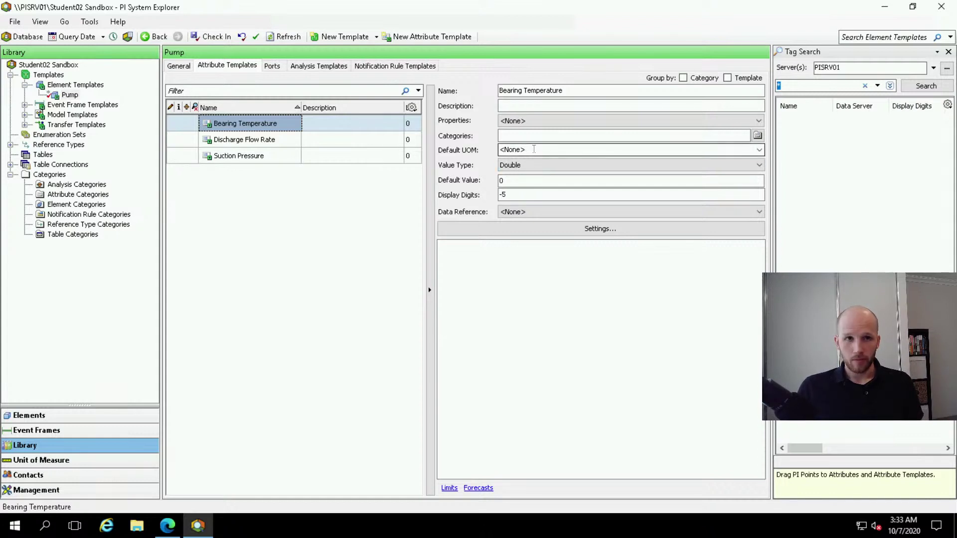
left_click(534, 149)
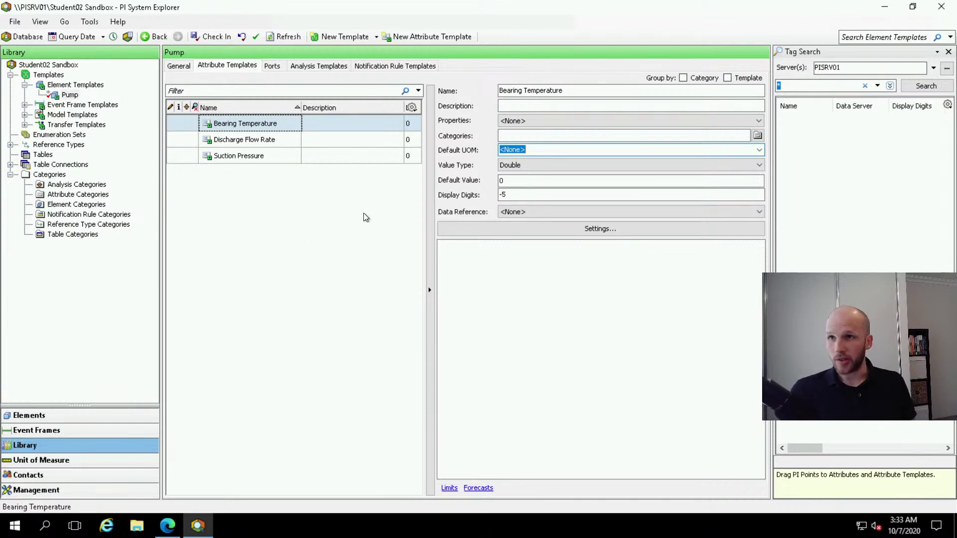
type("degc")
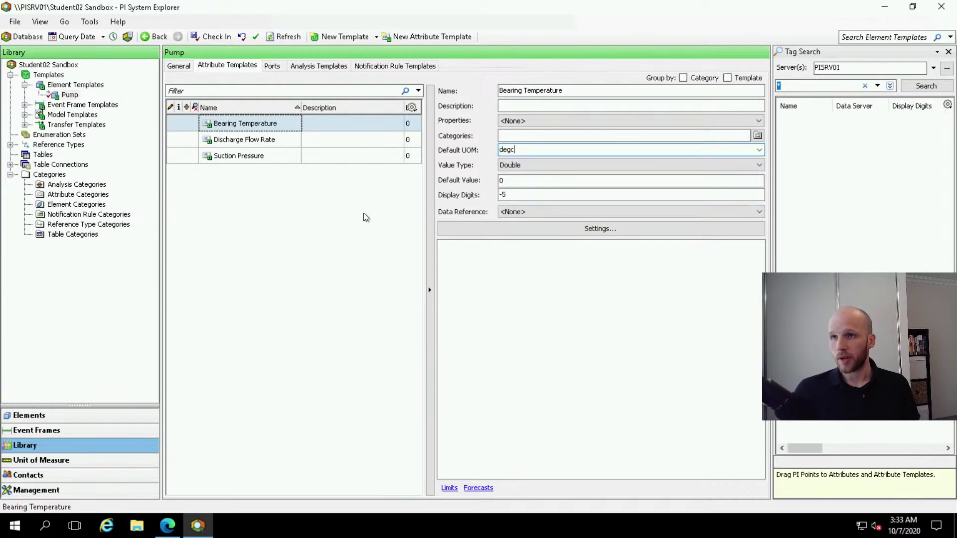
key("BackSpace")
left_click(544, 174)
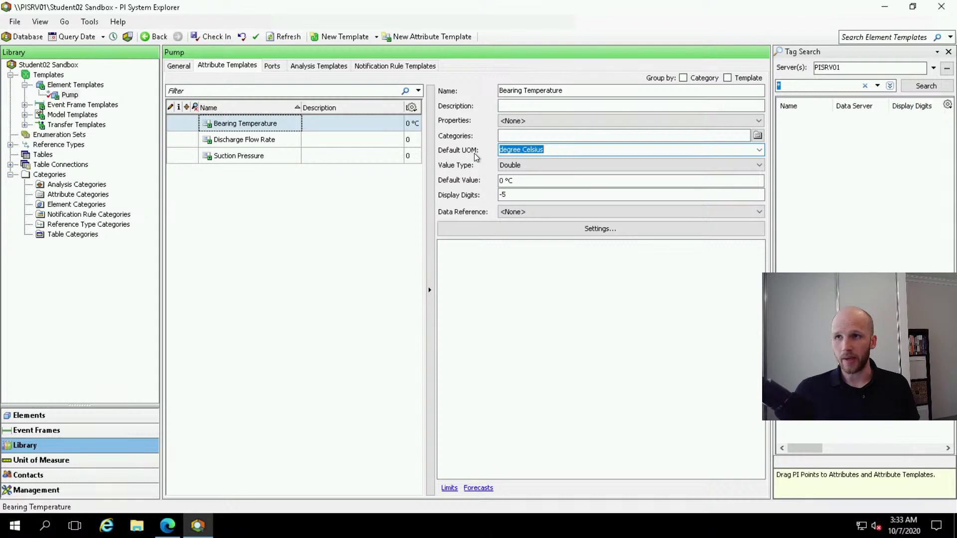
Set the default unit of measure of the Discharge Flow Rate attribute template to L/min
left_click(235, 142)
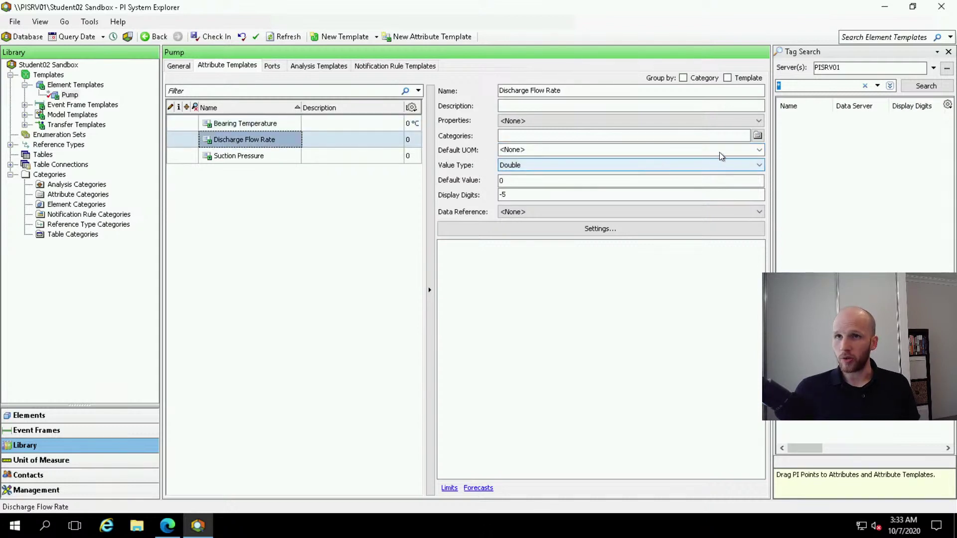
left_click(759, 150)
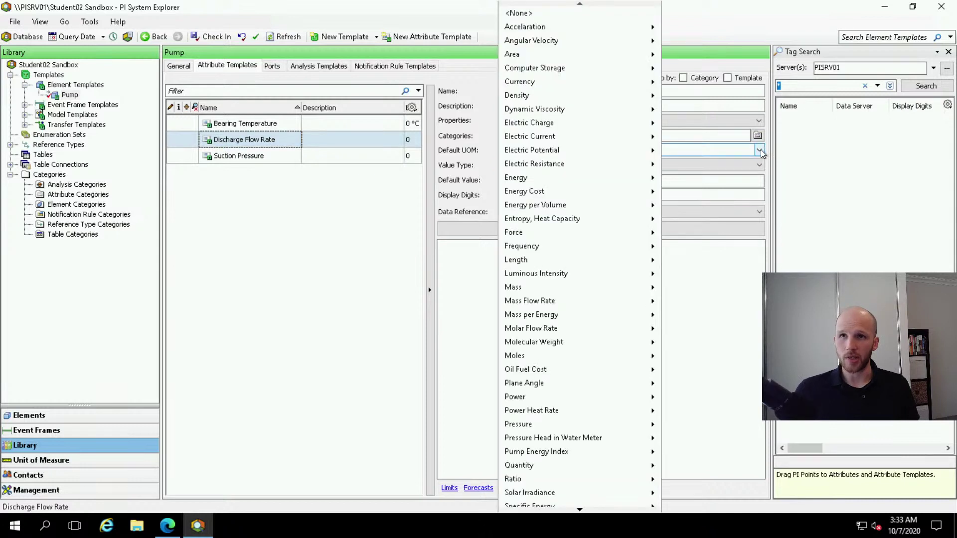
left_click(759, 150)
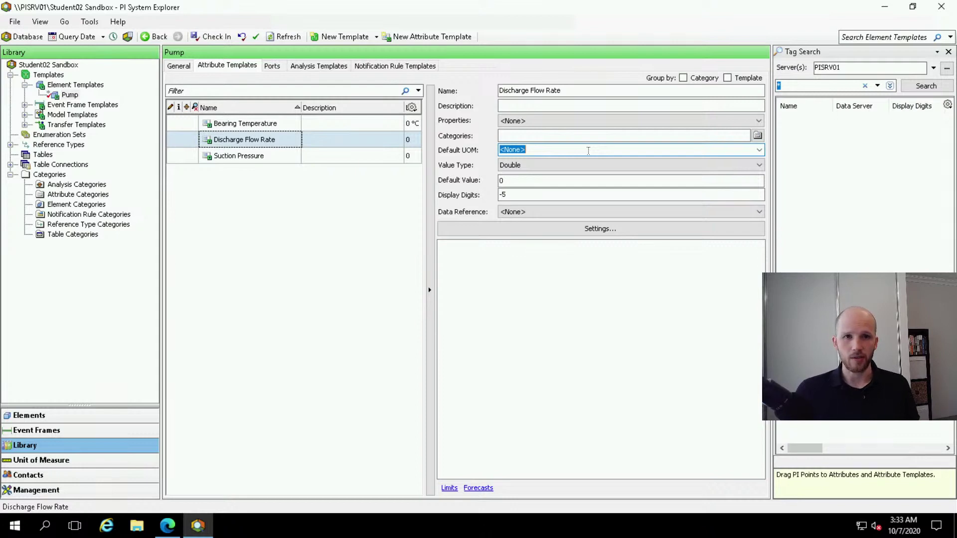
type("l/")
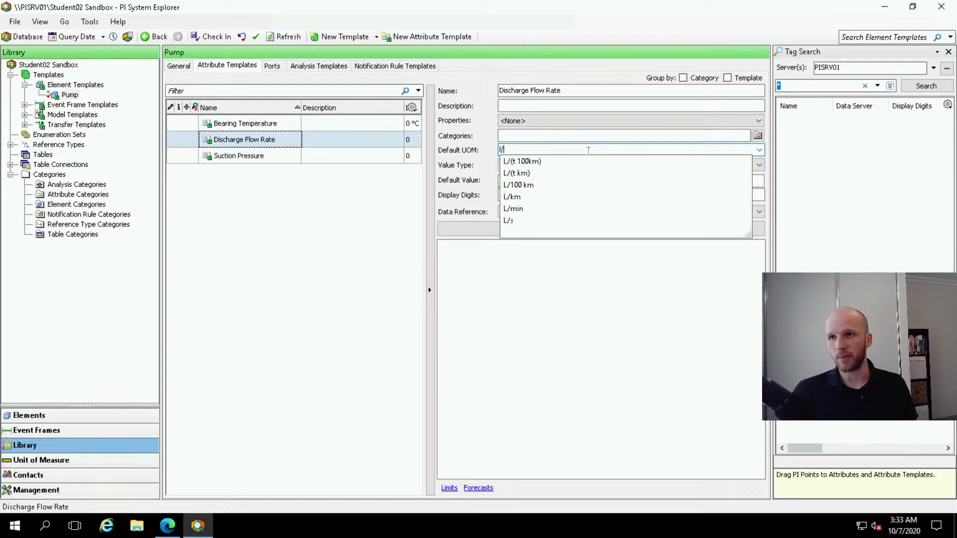
left_click(528, 210)
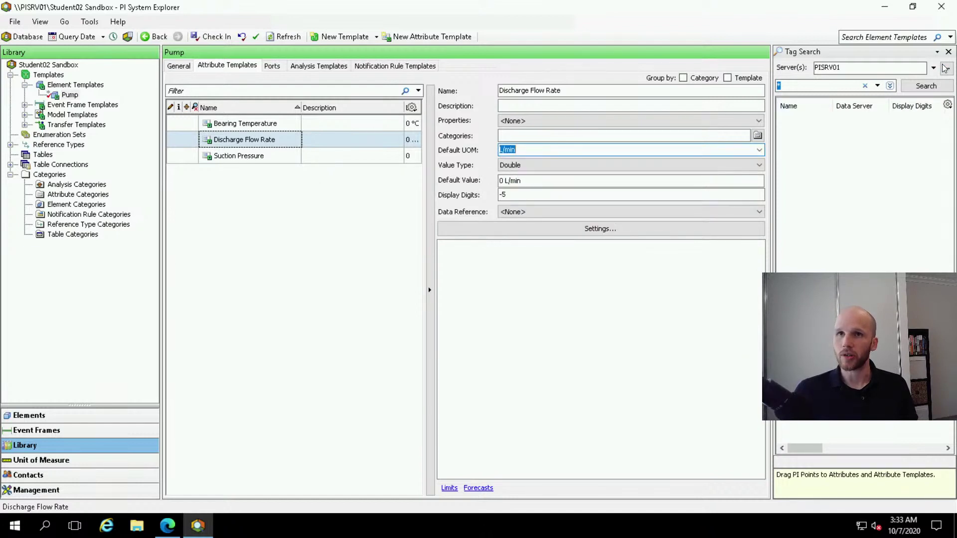
Close the Tag Search pane and set the default unit of measure of Suction Pressure to kPa
left_click(948, 52)
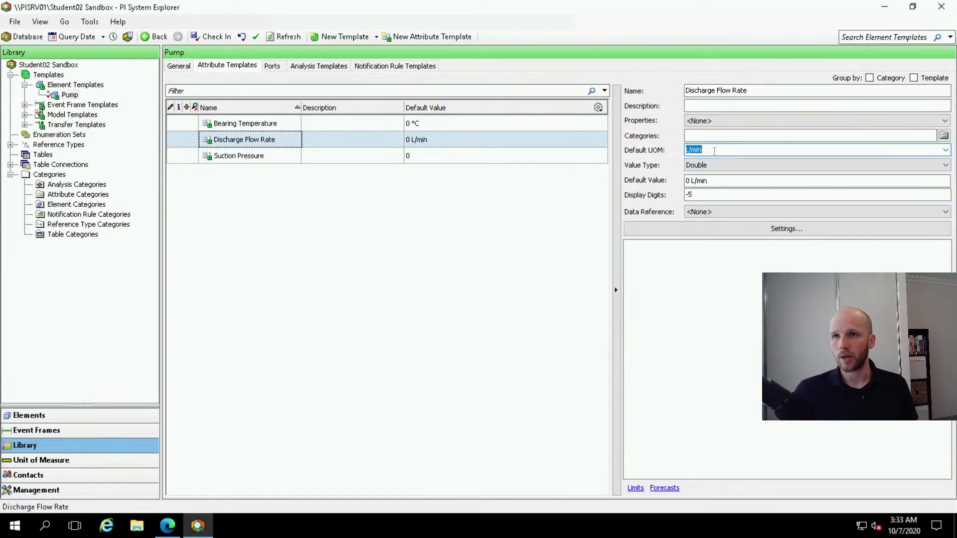
left_click(257, 157)
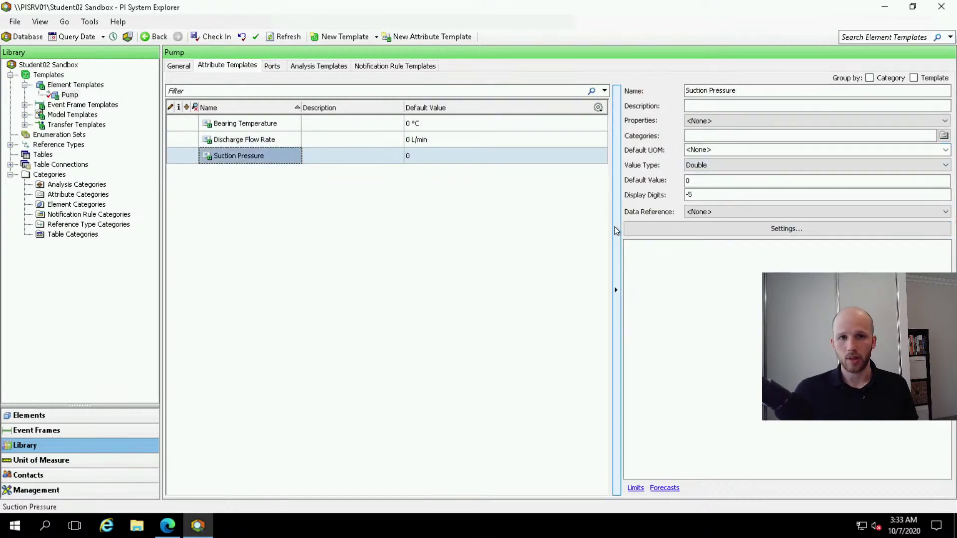
left_click(715, 148)
type("kpa")
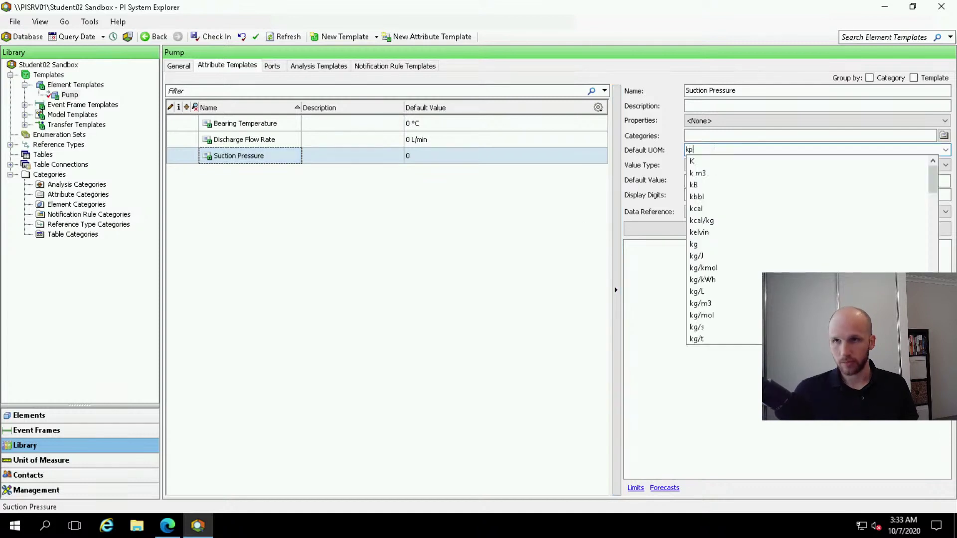
left_click(683, 282)
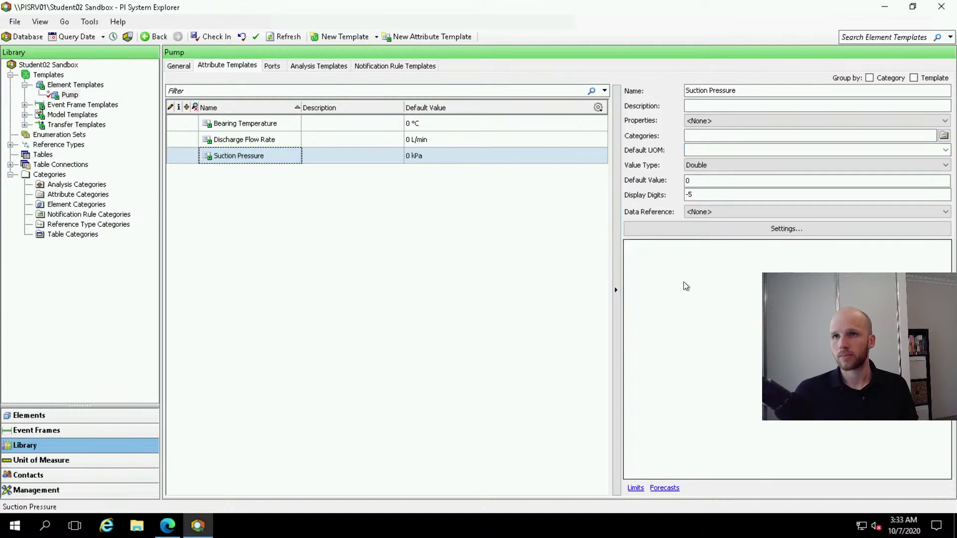
Set the data reference of the Bearing Temperature attribute template to PI Point
left_click(257, 124)
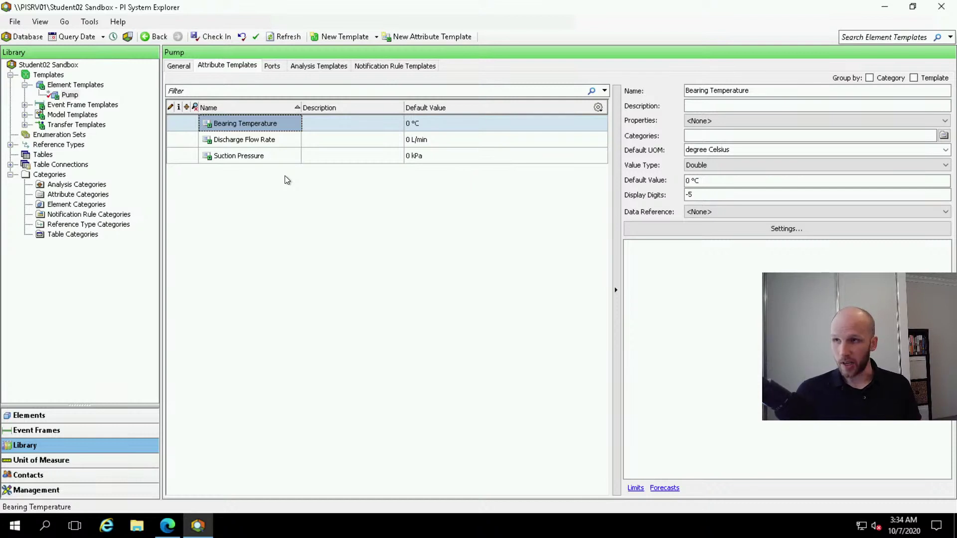
left_click(256, 141)
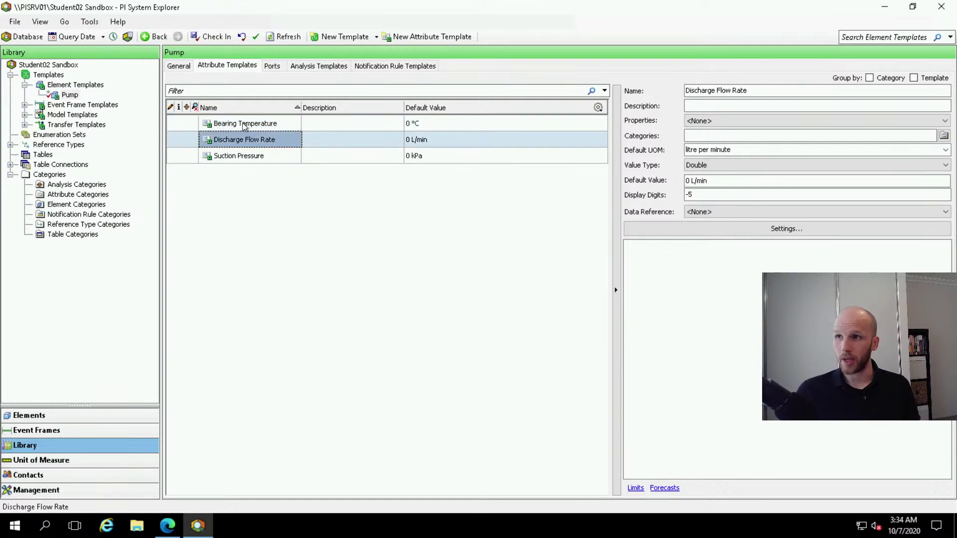
left_click(243, 125)
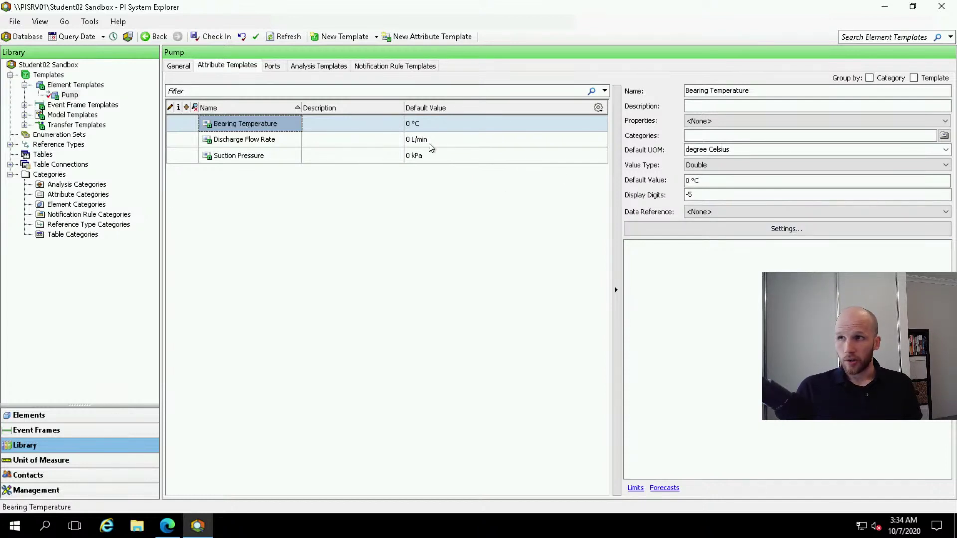
left_click(741, 212)
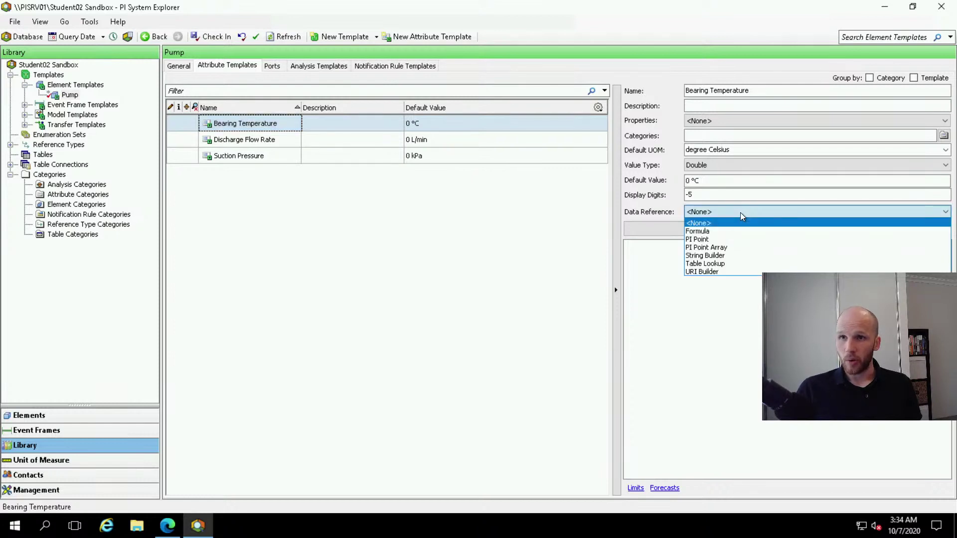
left_click(705, 240)
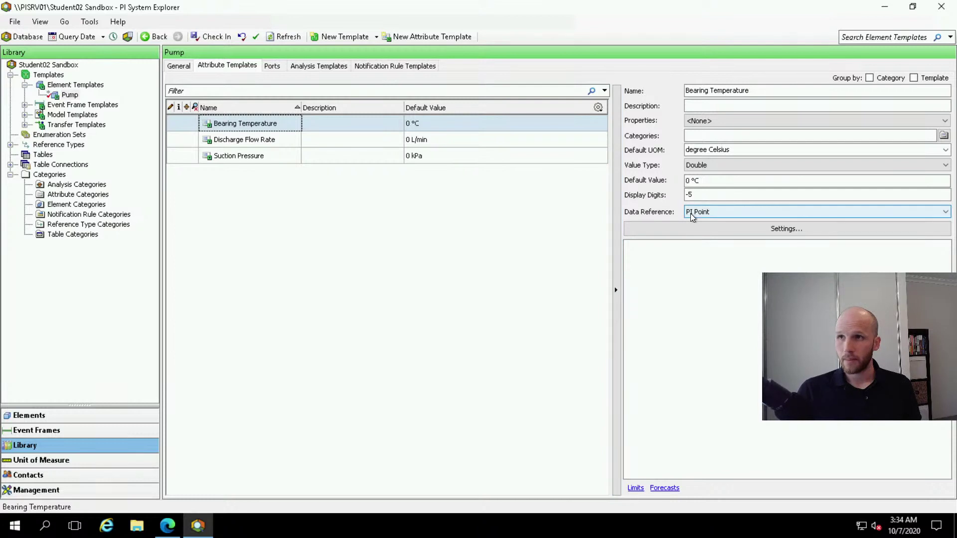
Open the PI Point data reference settings for Bearing Temperature and search the tags on PISRV01 for *ti*
left_click(646, 229)
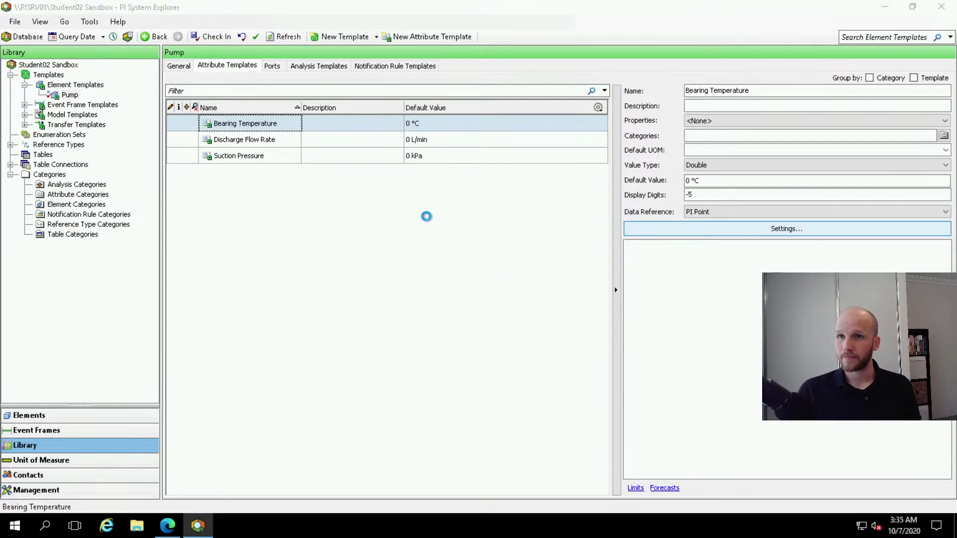
left_click_drag(480, 79, 471, 141)
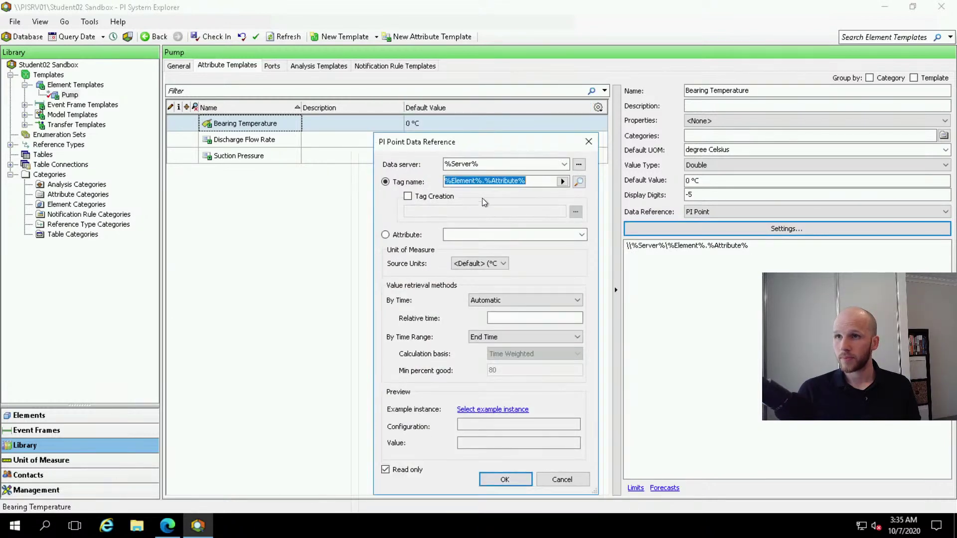
left_click(579, 183)
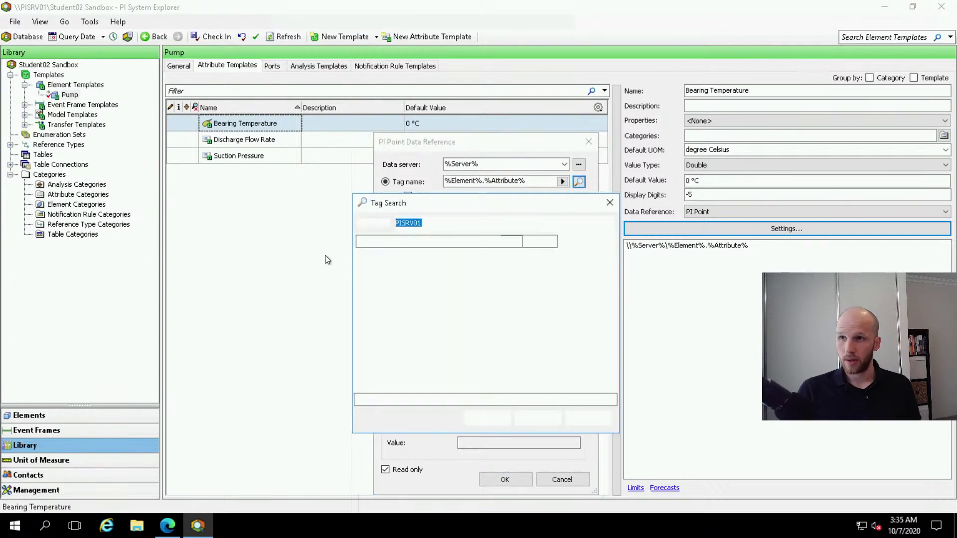
left_click_drag(343, 217, 280, 227)
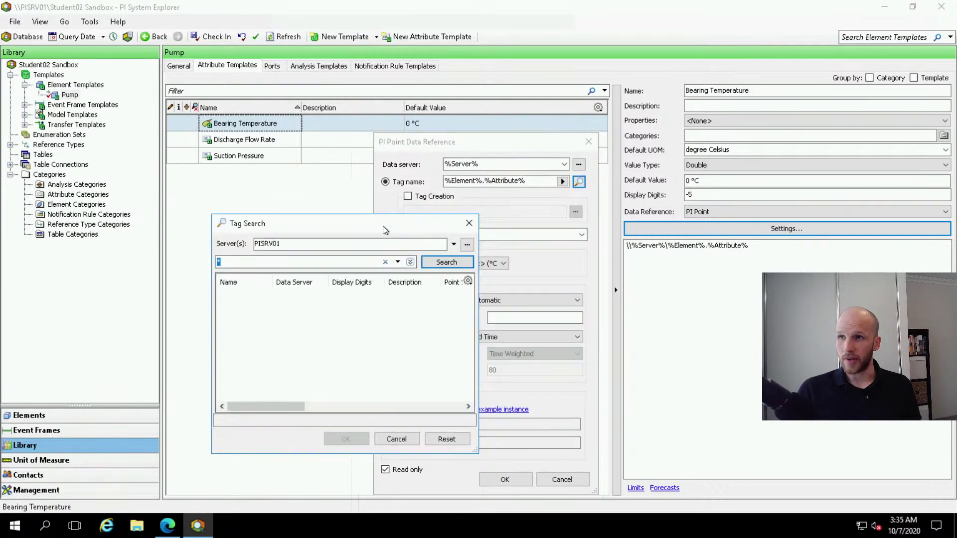
left_click_drag(389, 229, 393, 229)
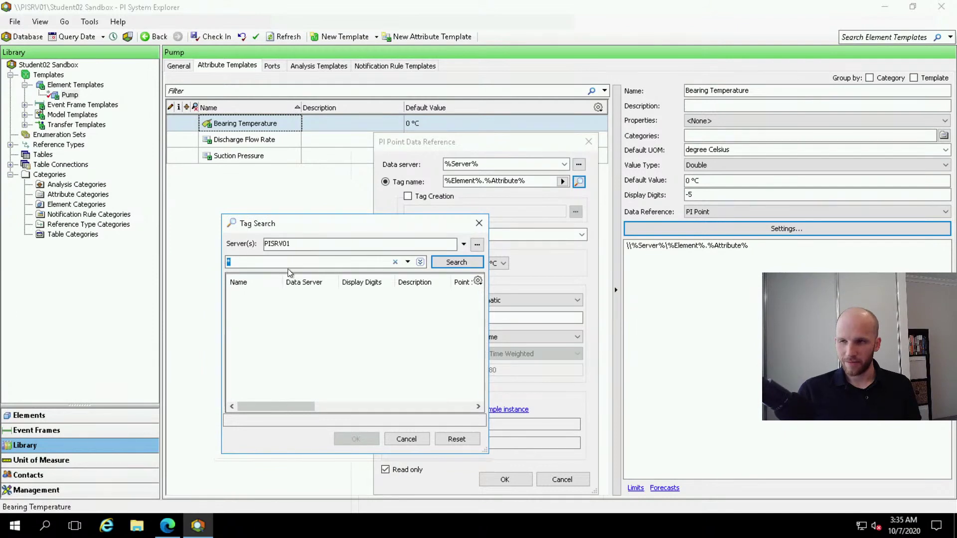
type("*")
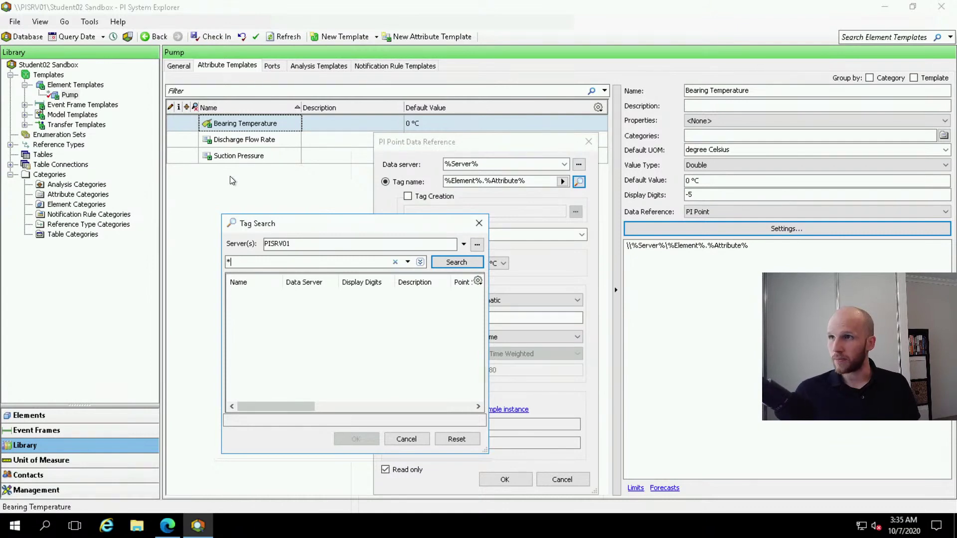
type("ti*")
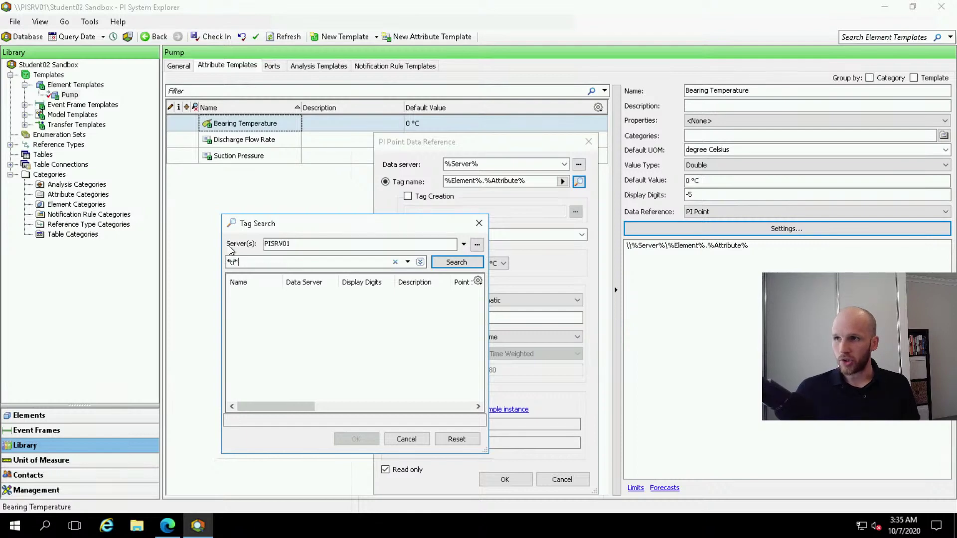
left_click(457, 264)
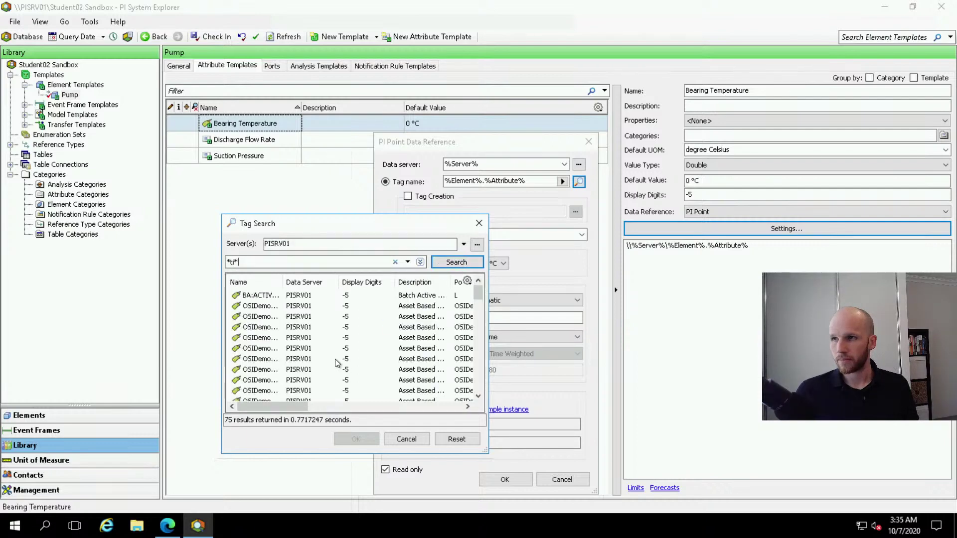
Find the pump temperature tags in the search results and widen the Name column to read their full names
left_click(264, 341)
scroll(283, 346, "down", 20)
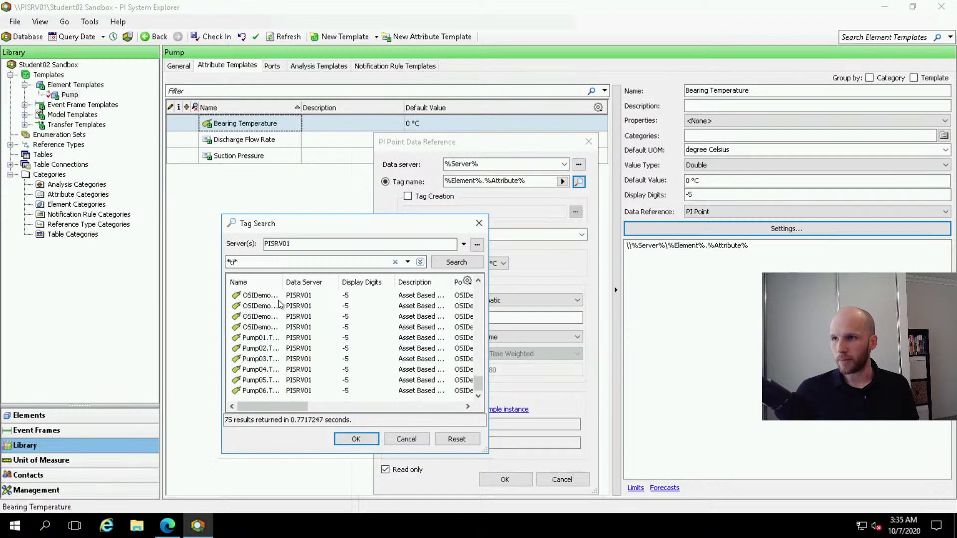
left_click_drag(295, 283, 323, 283)
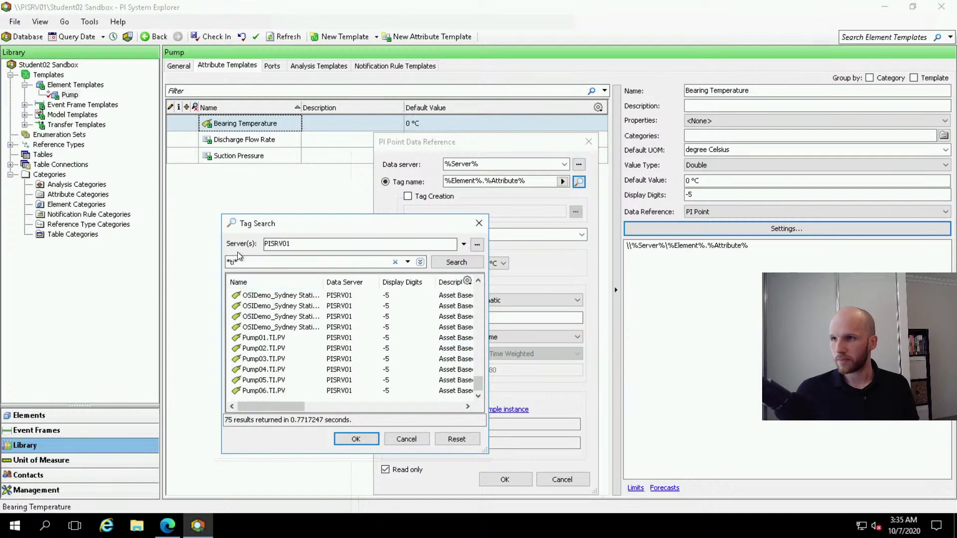
Narrow the tag search on PISRV01 to pump*ti* and select the tag Pump01.TI.PV
left_click(227, 261)
type("pump")
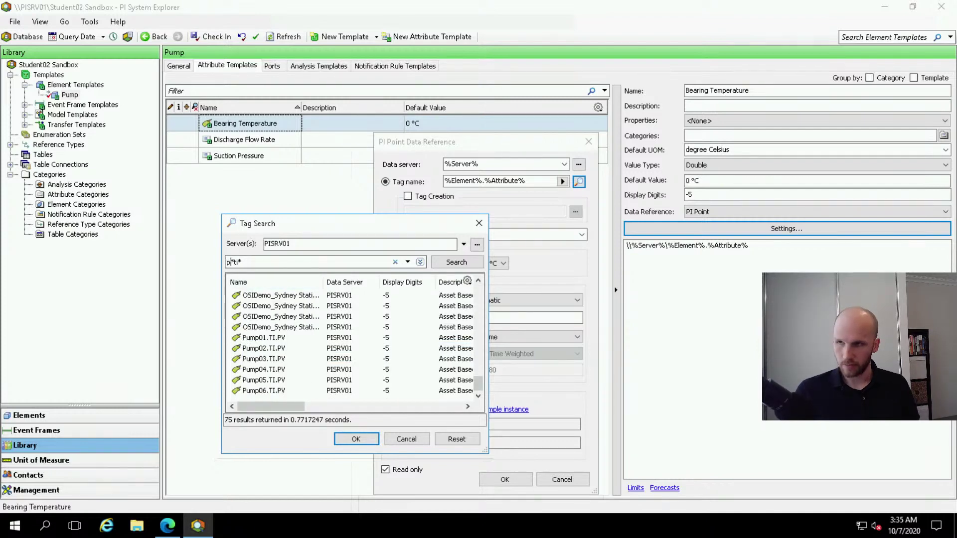
left_click(456, 262)
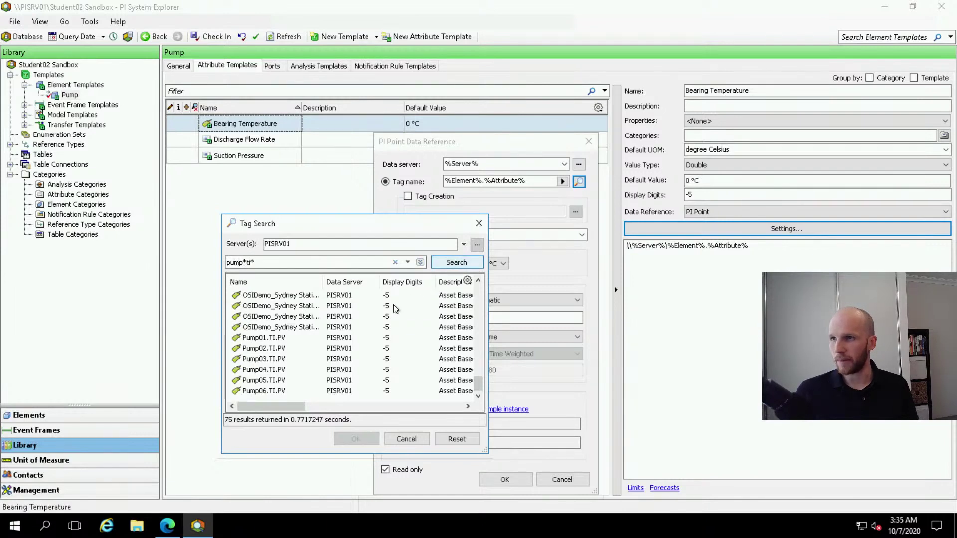
left_click(275, 298)
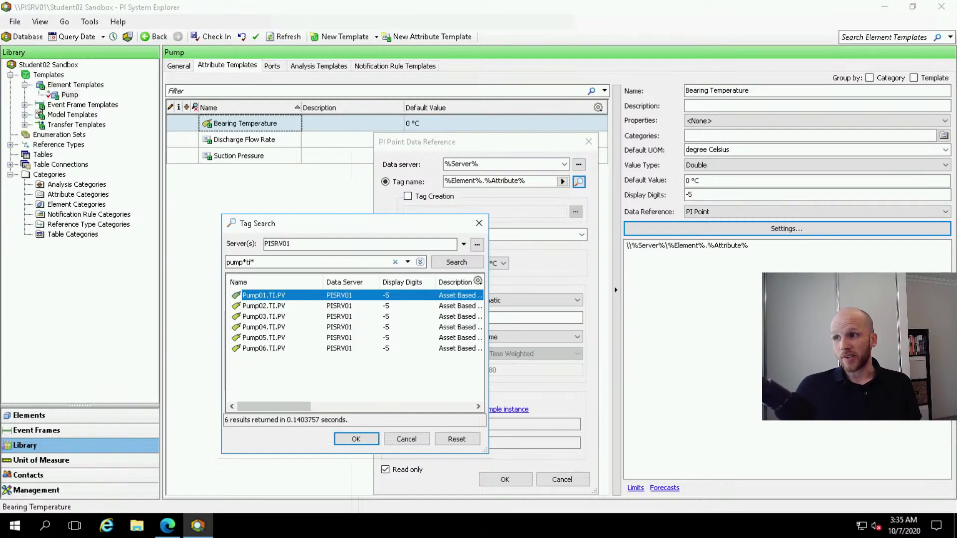
left_click_drag(2, 432, 65, 465)
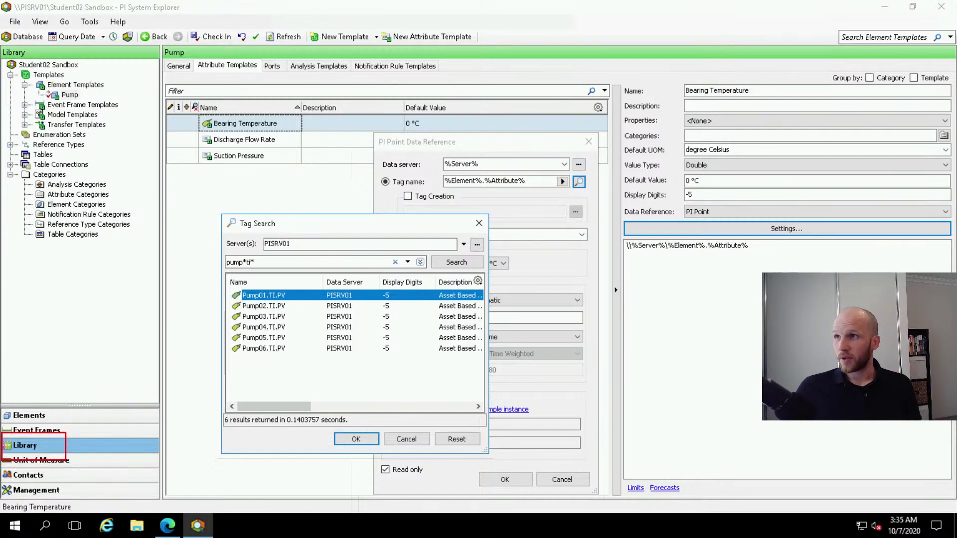
mouse_move(43, 88)
left_mouse_down()
mouse_move(88, 104)
mouse_move(37, 274)
mouse_move(21, 411)
left_mouse_up()
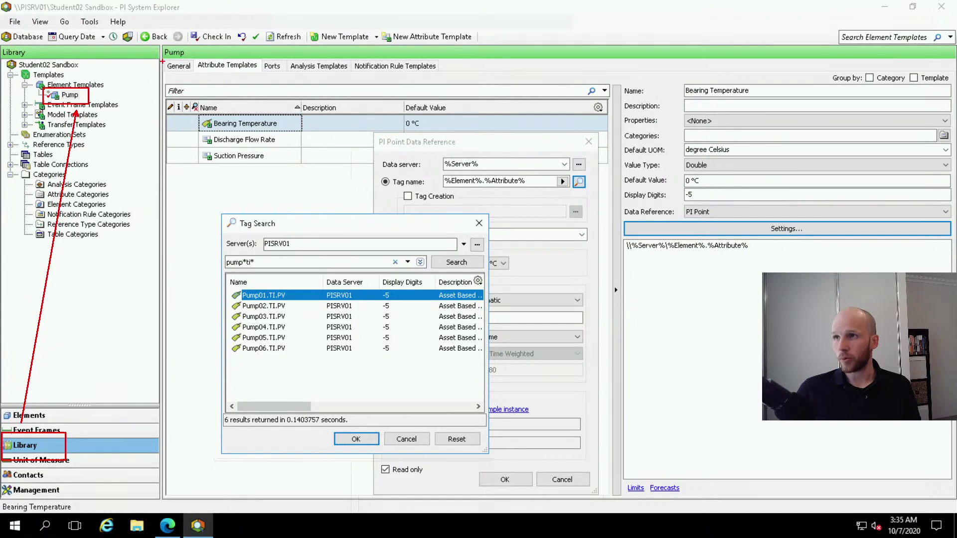
left_click_drag(188, 54, 270, 77)
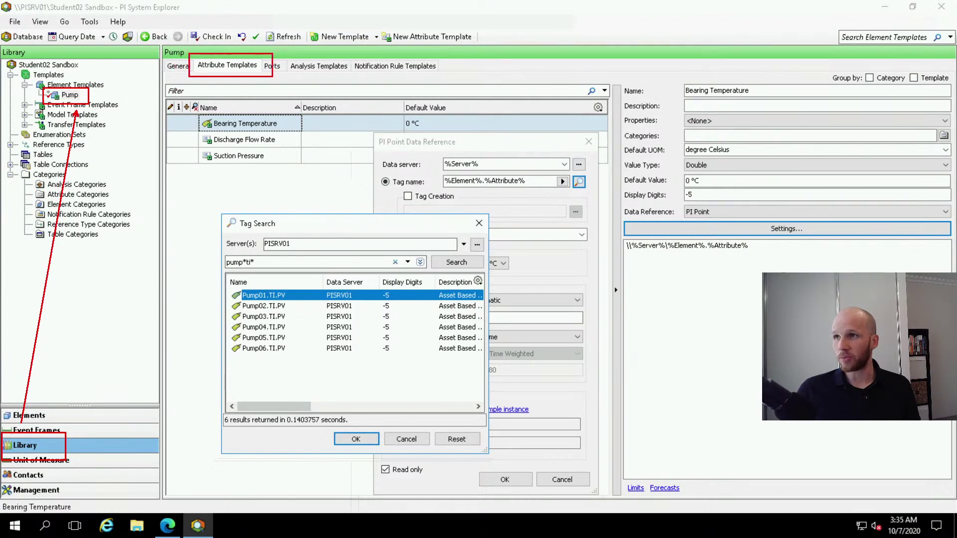
left_click_drag(93, 94, 171, 65)
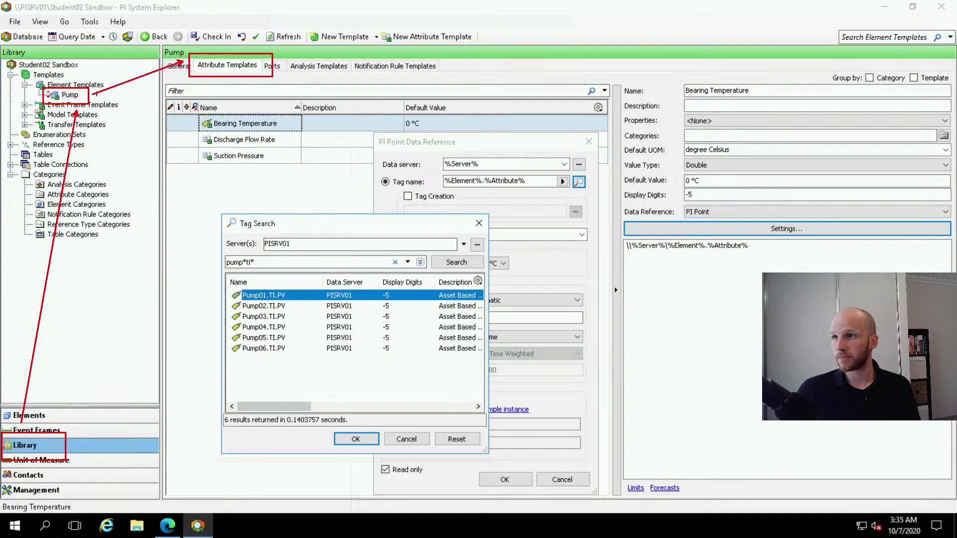
left_click_drag(189, 109, 315, 175)
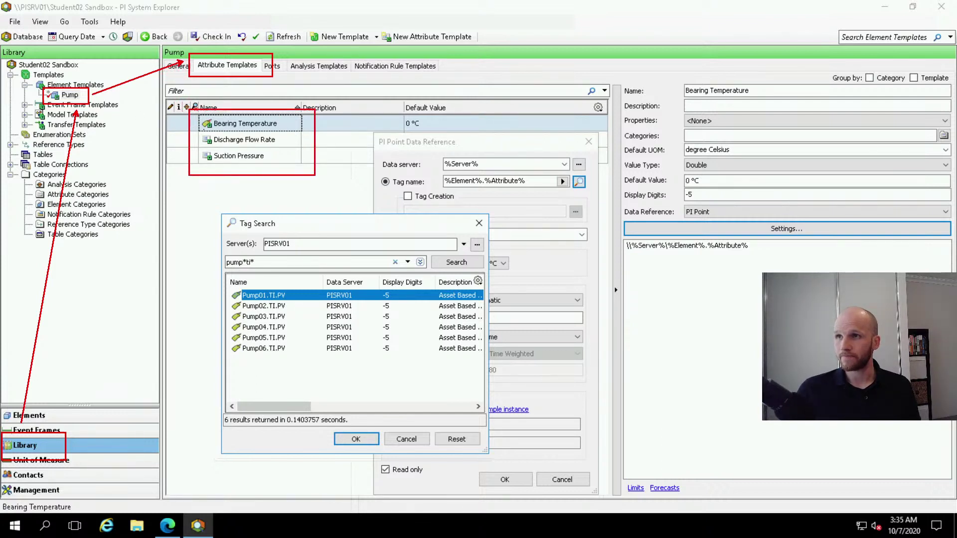
left_click_drag(192, 110, 308, 133)
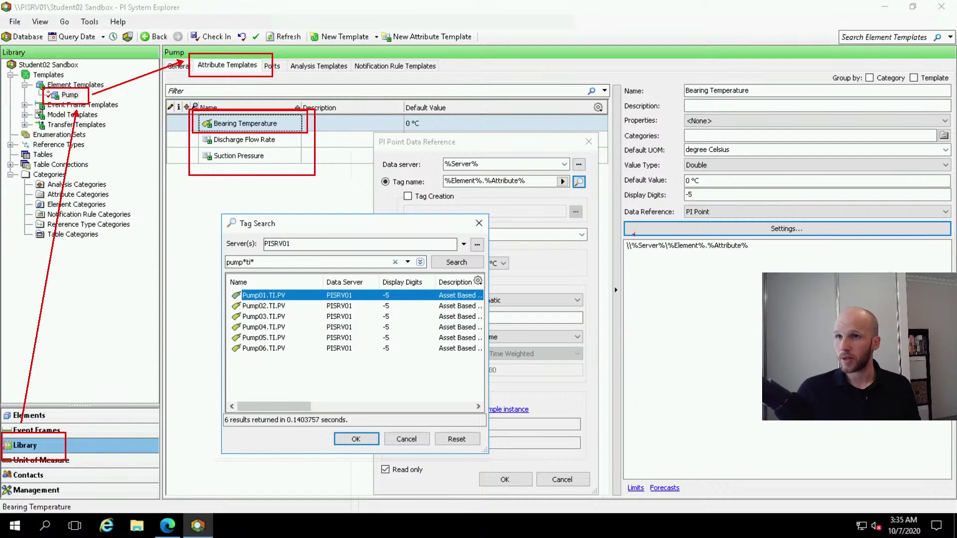
mouse_move(670, 227)
left_mouse_down()
mouse_move(593, 86)
mouse_move(313, 146)
mouse_move(294, 125)
left_mouse_up()
mouse_move(584, 173)
left_mouse_down()
mouse_move(568, 175)
mouse_move(569, 192)
mouse_move(591, 175)
mouse_move(601, 197)
mouse_move(635, 220)
left_mouse_up()
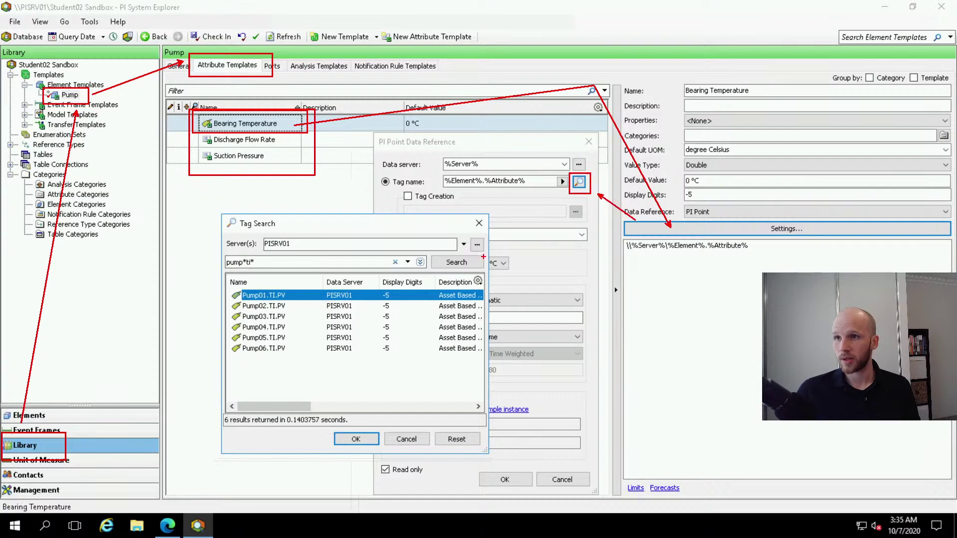
left_click_drag(270, 263, 563, 184)
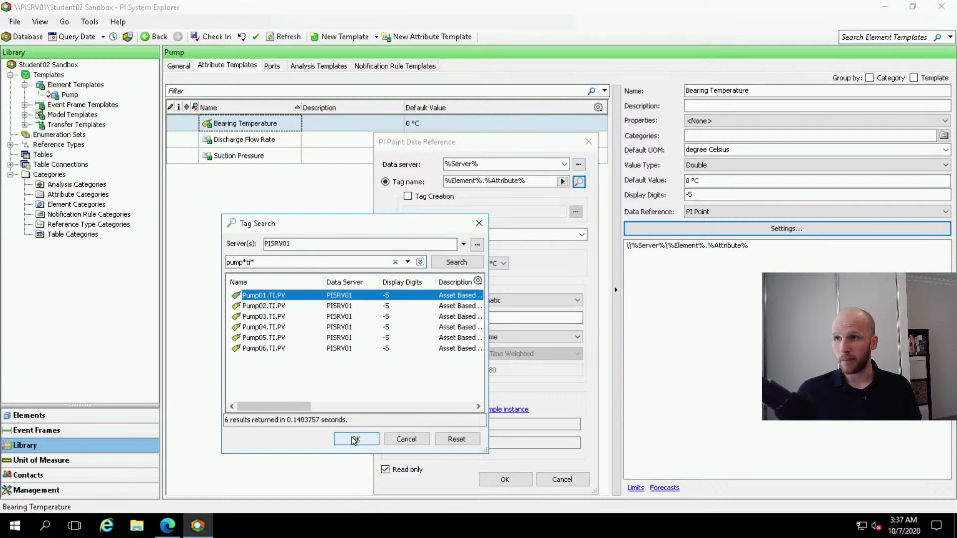
Accept Pump01.TI.PV as the tag for Bearing Temperature and set its source units to °C
left_click(355, 440)
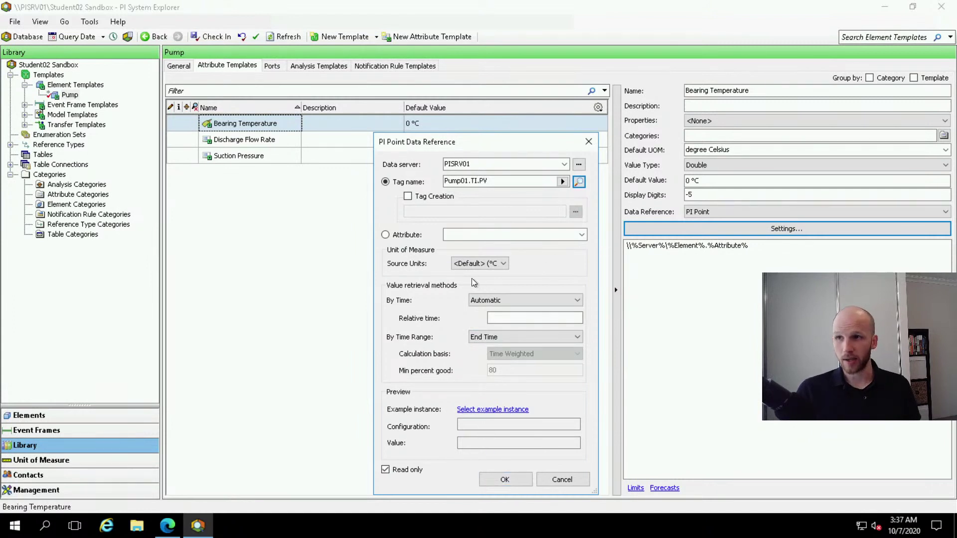
left_click(504, 263)
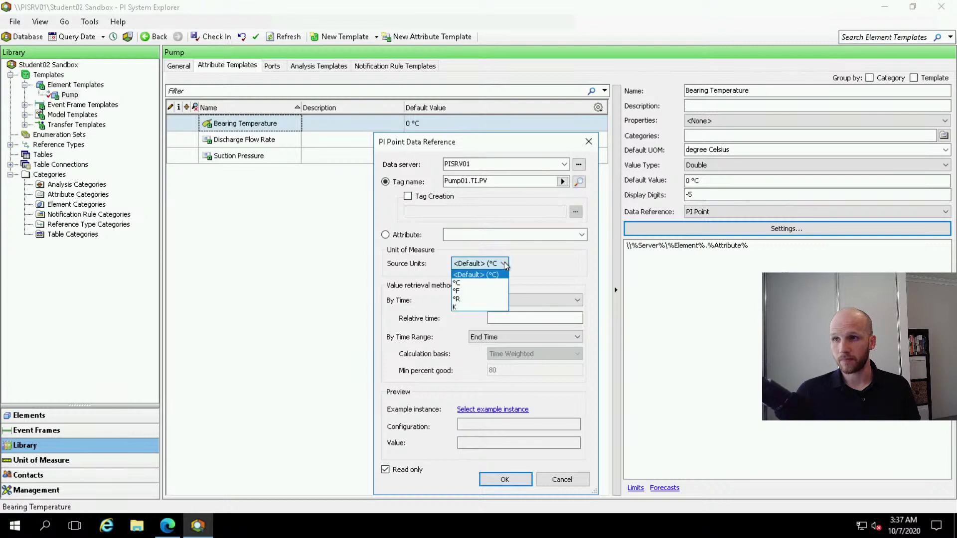
left_click(465, 283)
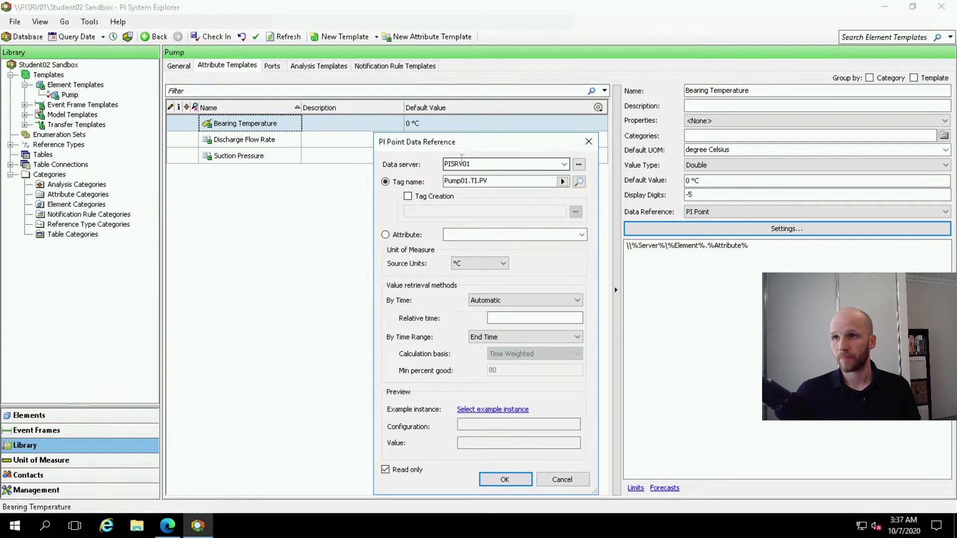
left_click_drag(473, 145, 469, 145)
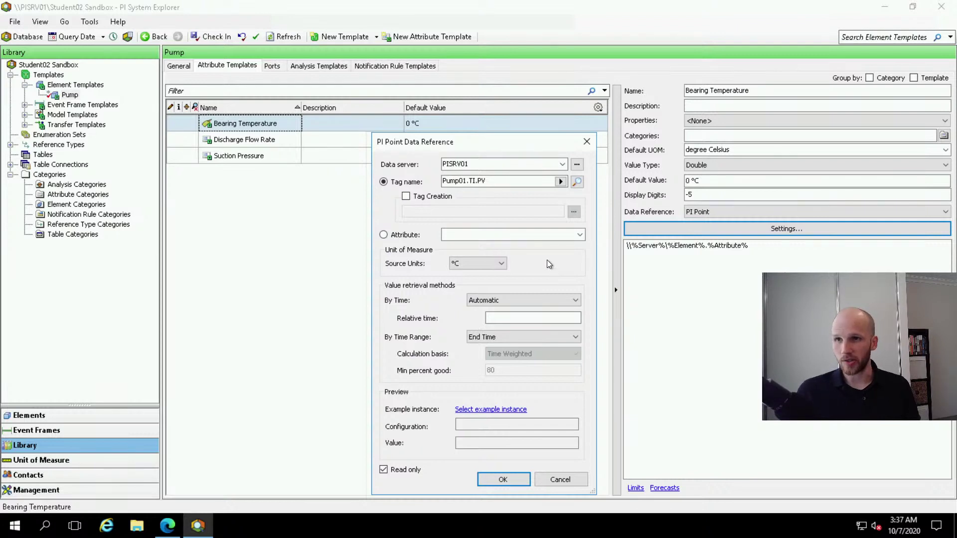
key("ctrl+2")
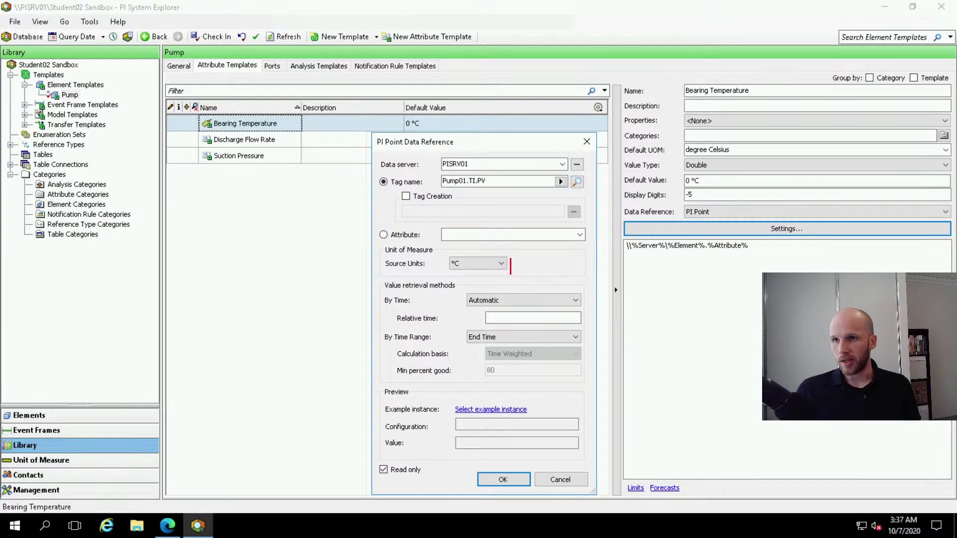
type("Units that t")
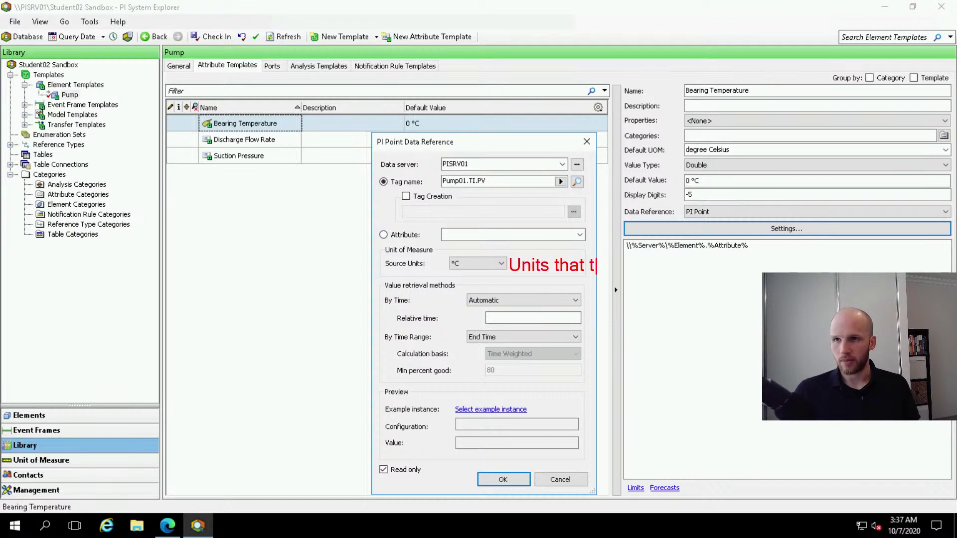
type("he control system o")
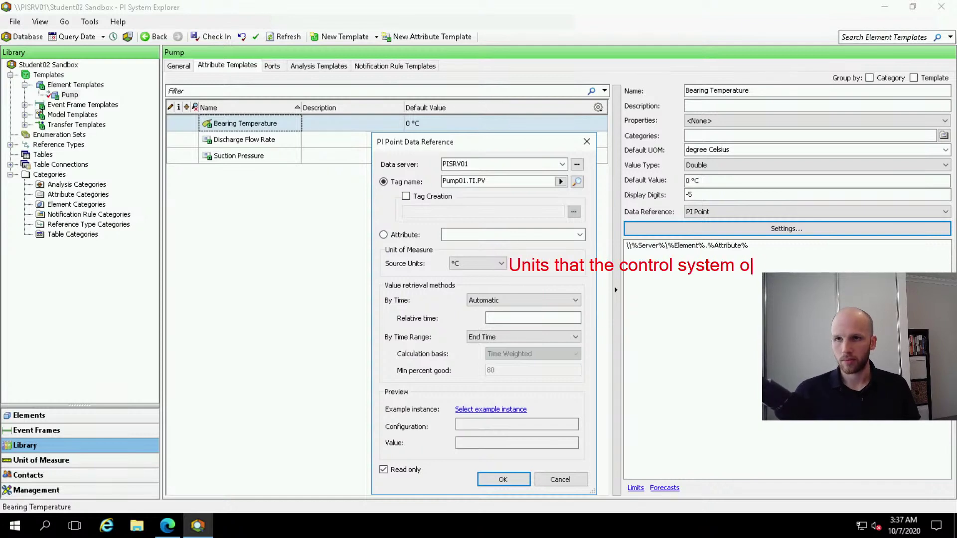
type("utputs")
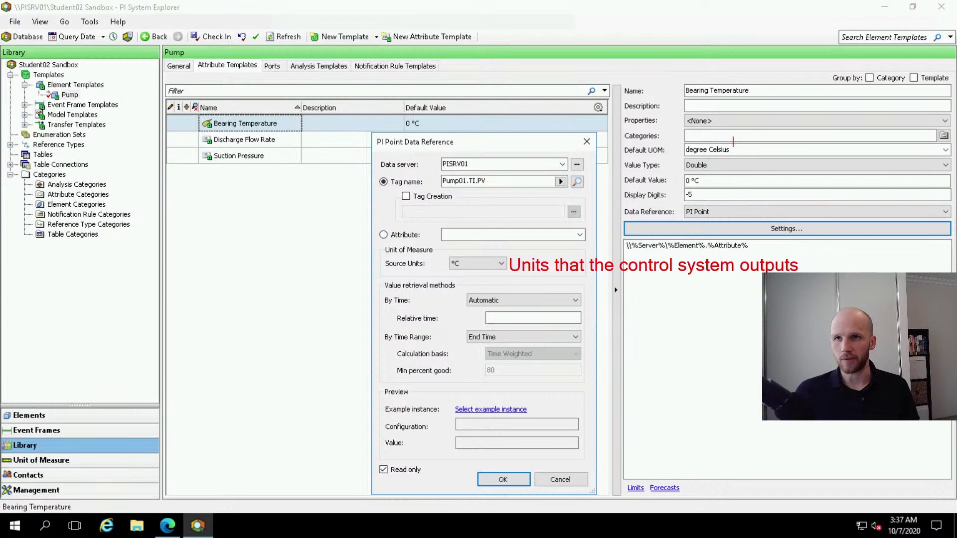
type("Un")
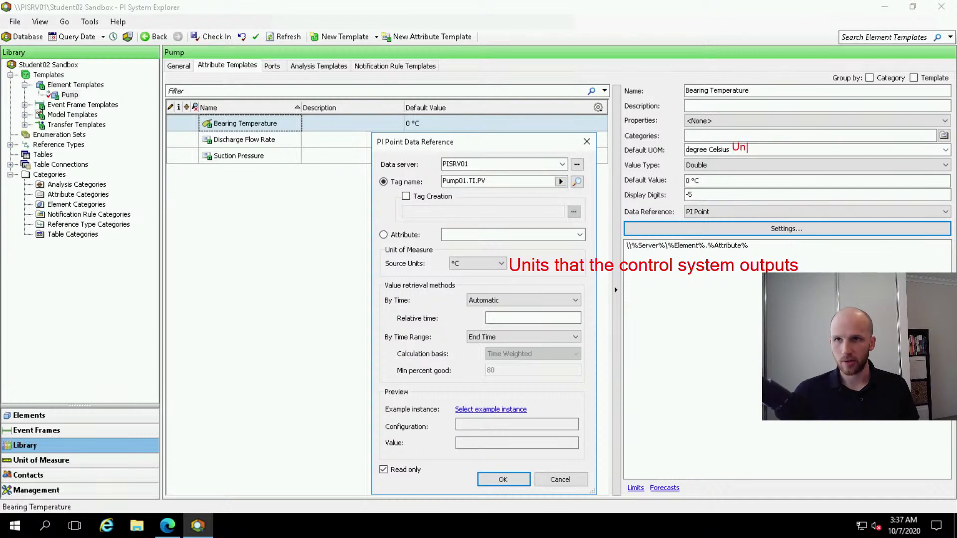
type("its we want users to s")
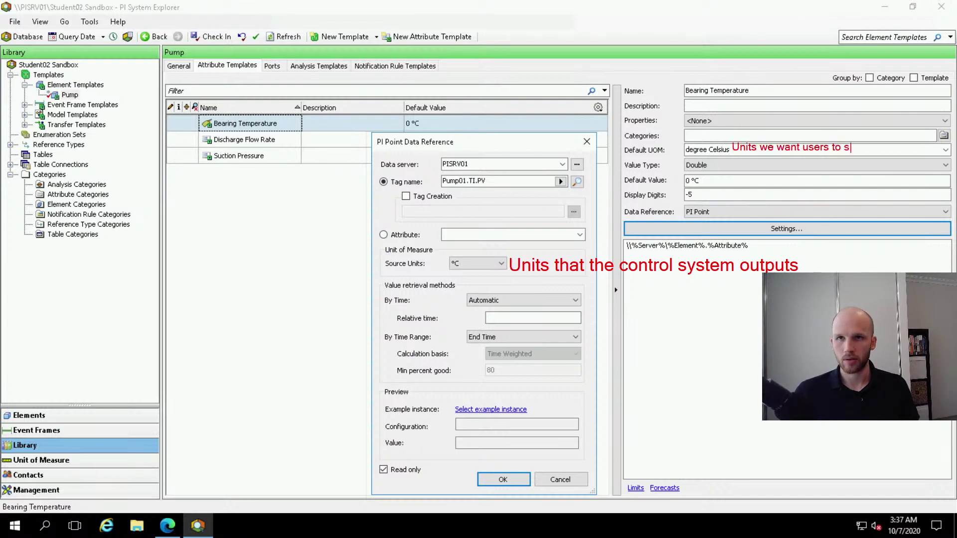
type("ee by default")
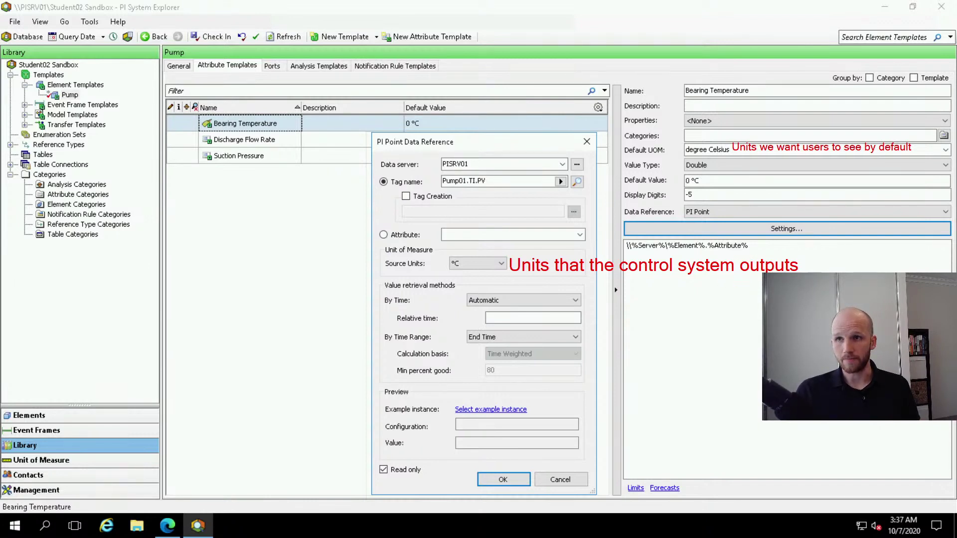
key("Escape")
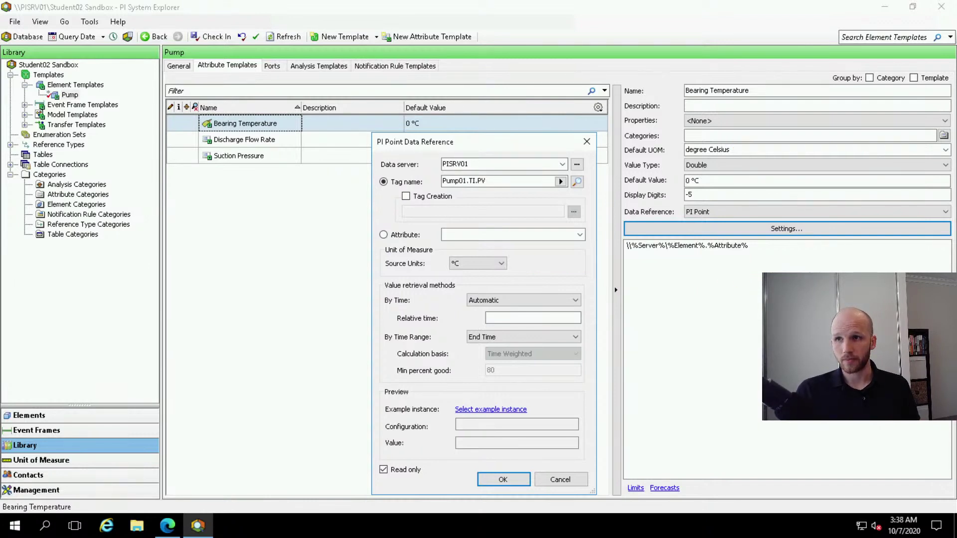
Apply the PI Point data reference settings to the Bearing Temperature attribute template
left_click(502, 480)
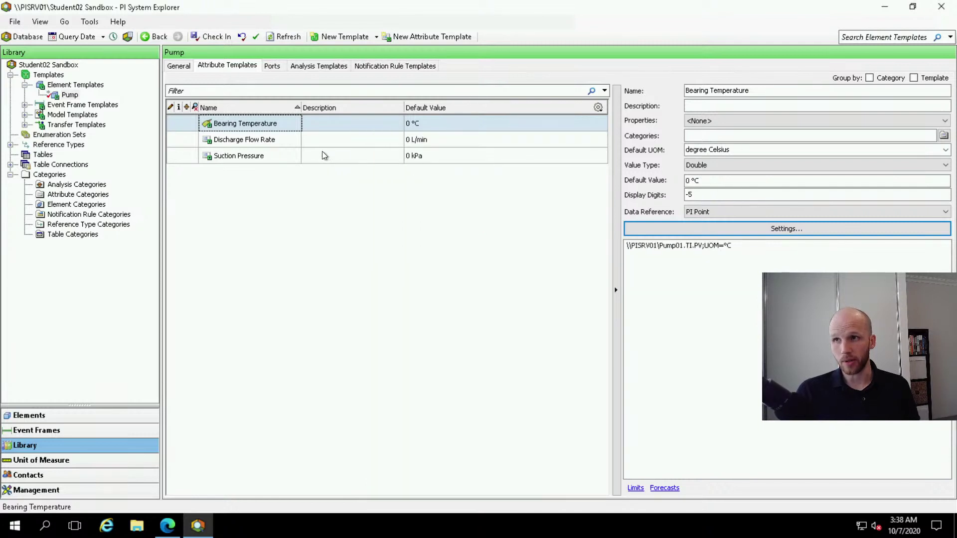
Try degree Fahrenheit as the default unit of measure of Bearing Temperature and return it to degree Celsius
left_click(716, 149)
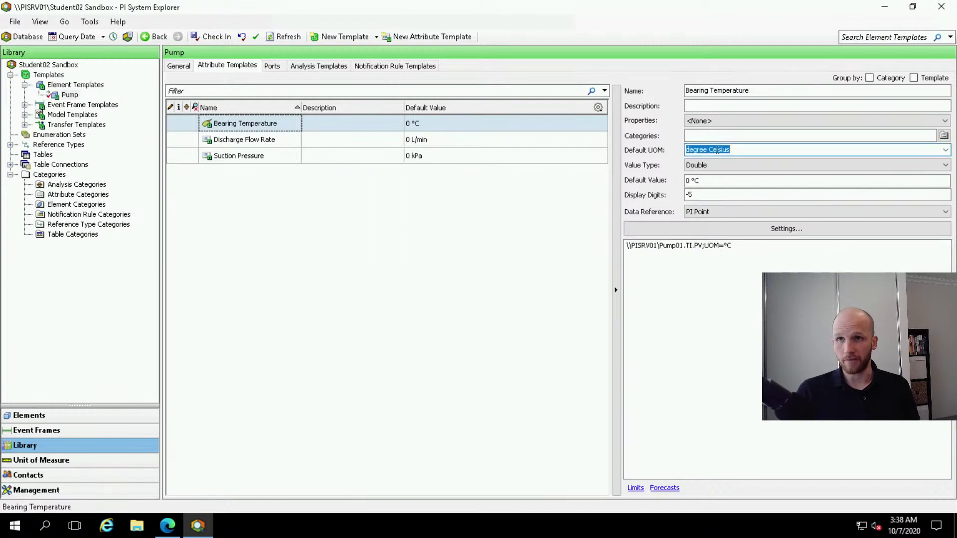
left_click(946, 150)
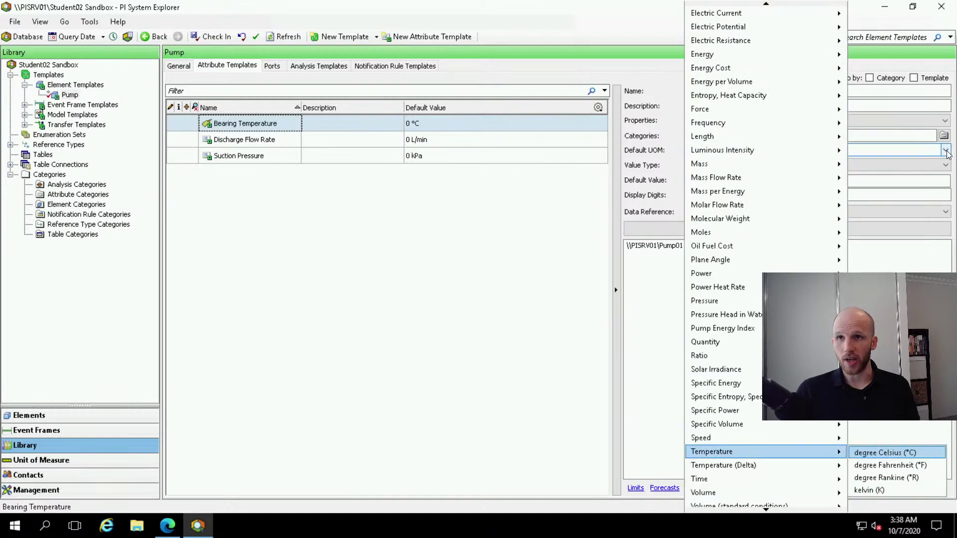
left_click(915, 464)
left_click(741, 279)
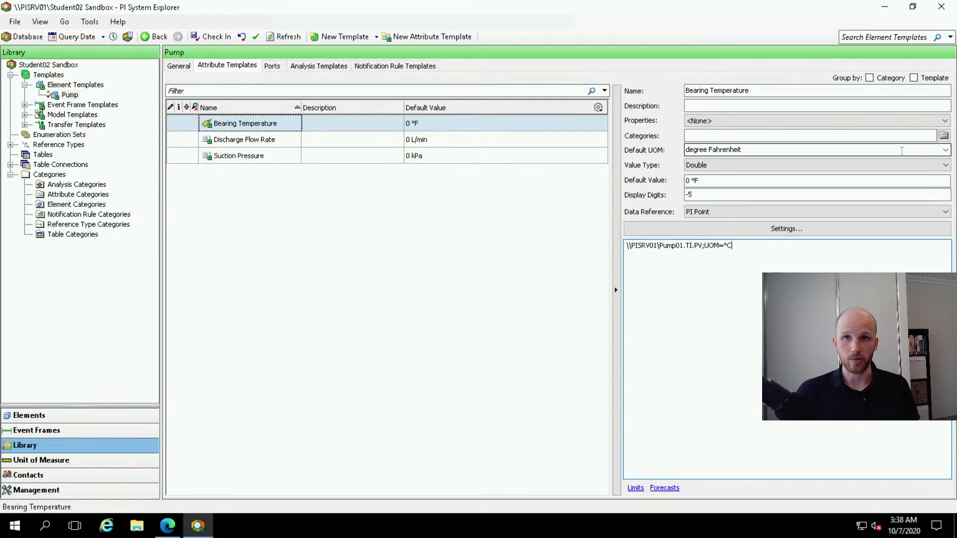
left_click(945, 150)
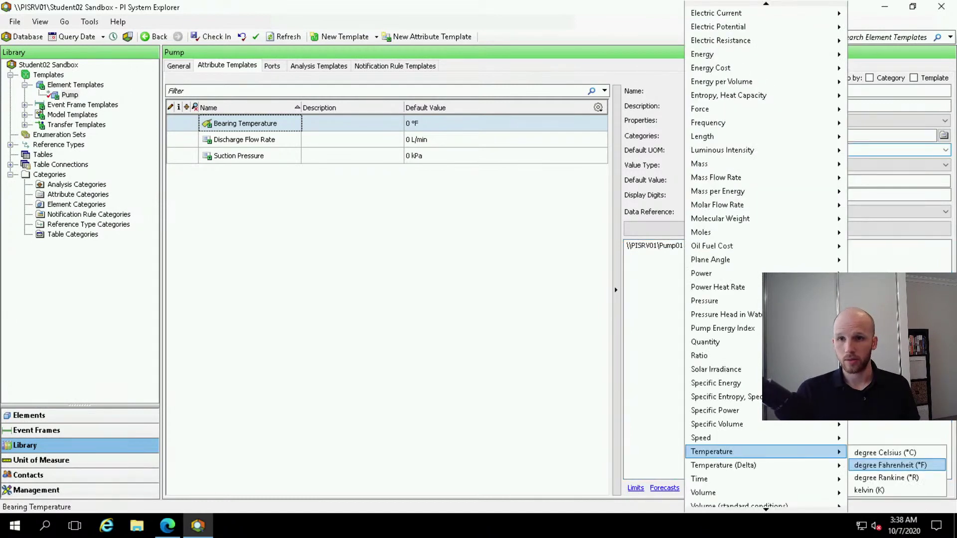
left_click(895, 453)
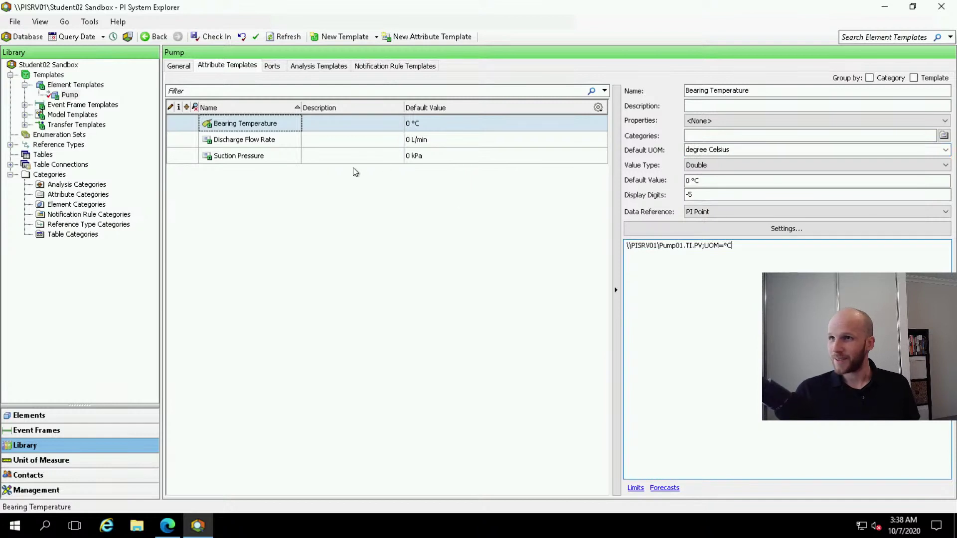
Give the Discharge Flow Rate attribute template a PI Point data reference and open its settings
left_click(239, 144)
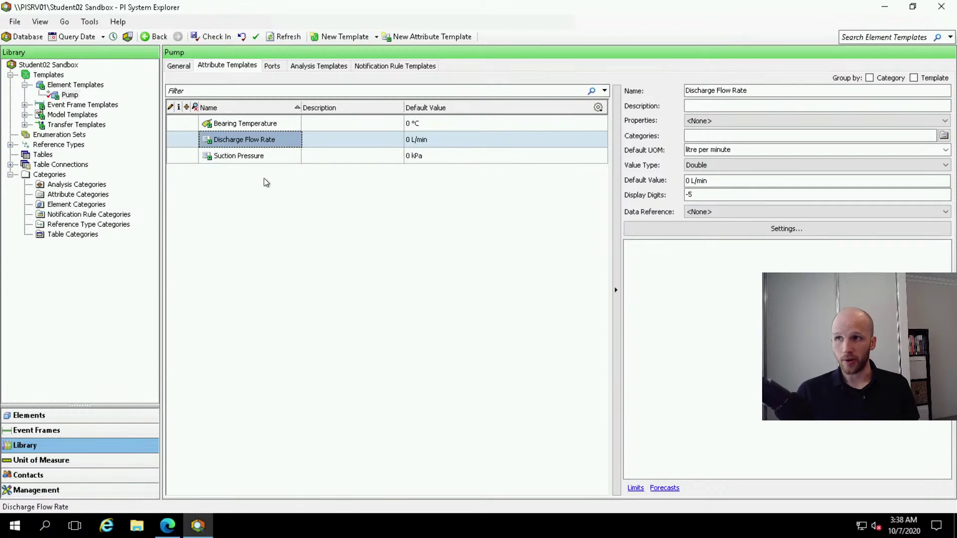
left_click(645, 229)
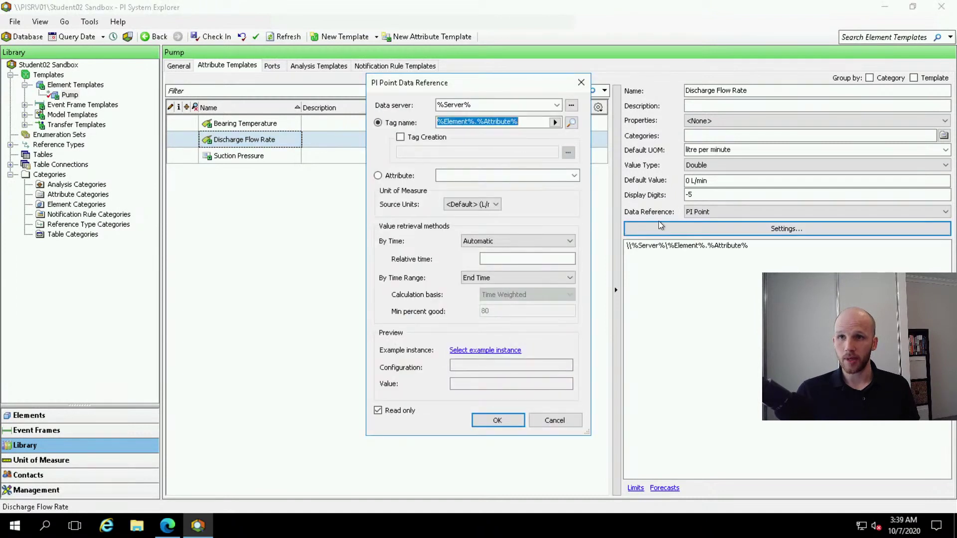
left_click_drag(477, 83, 496, 148)
left_click(503, 188)
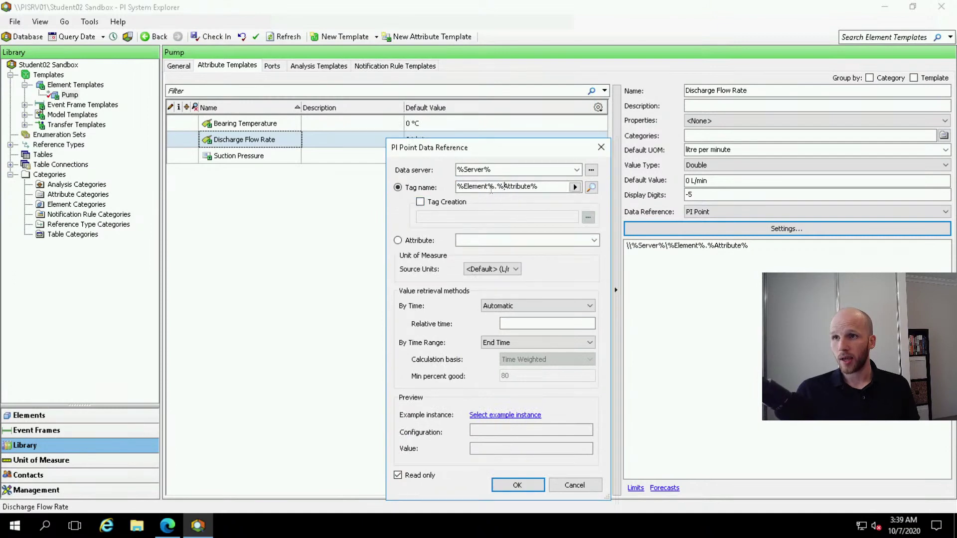
Search the PI tags for pump*fl* and assign Pump01.FL.PV as the tag for Discharge Flow Rate
left_click(592, 186)
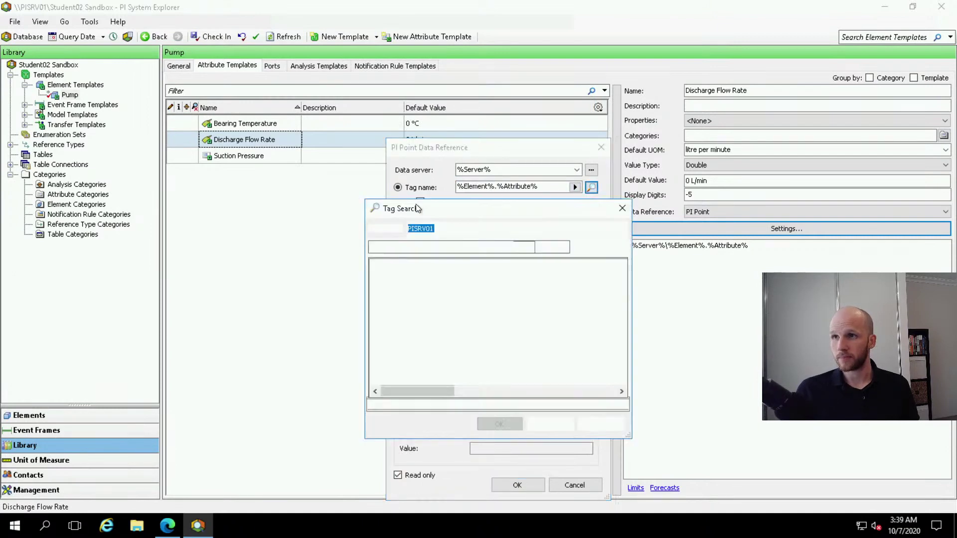
left_click_drag(501, 206, 445, 223)
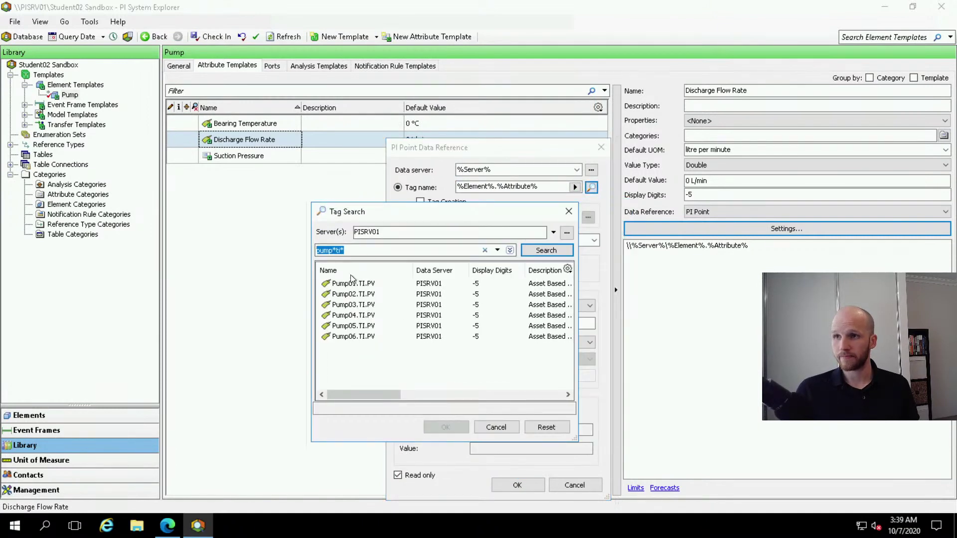
left_click_drag(334, 252, 344, 249)
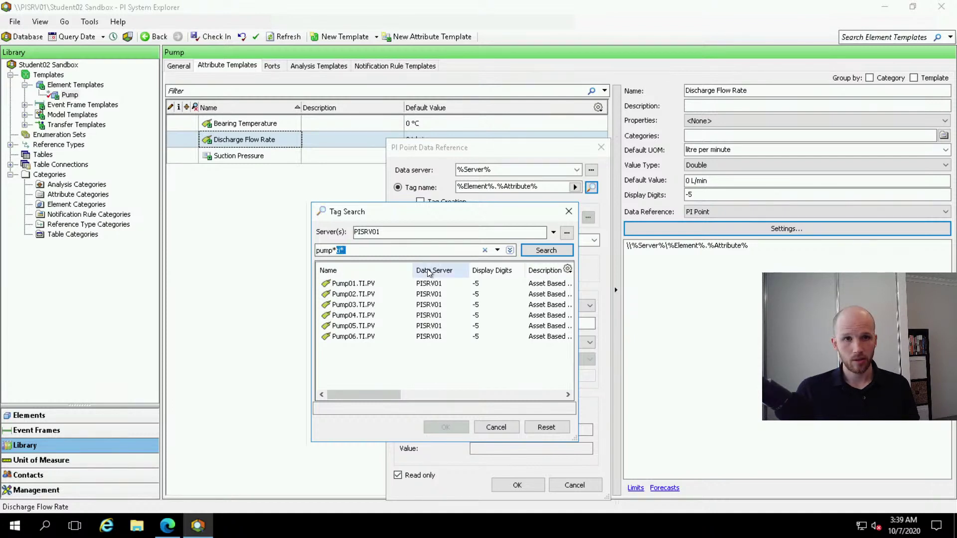
key("BackSpace")
type("fl*")
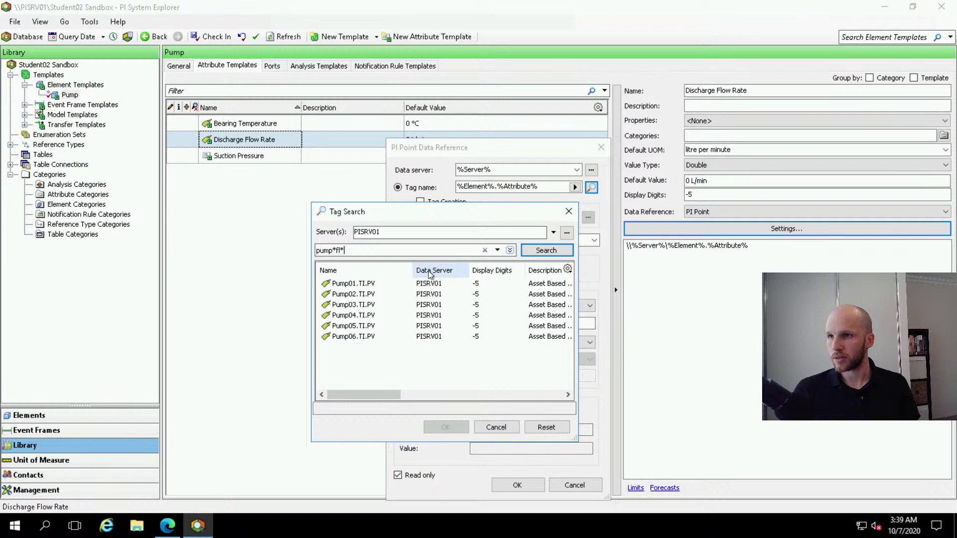
key("Return")
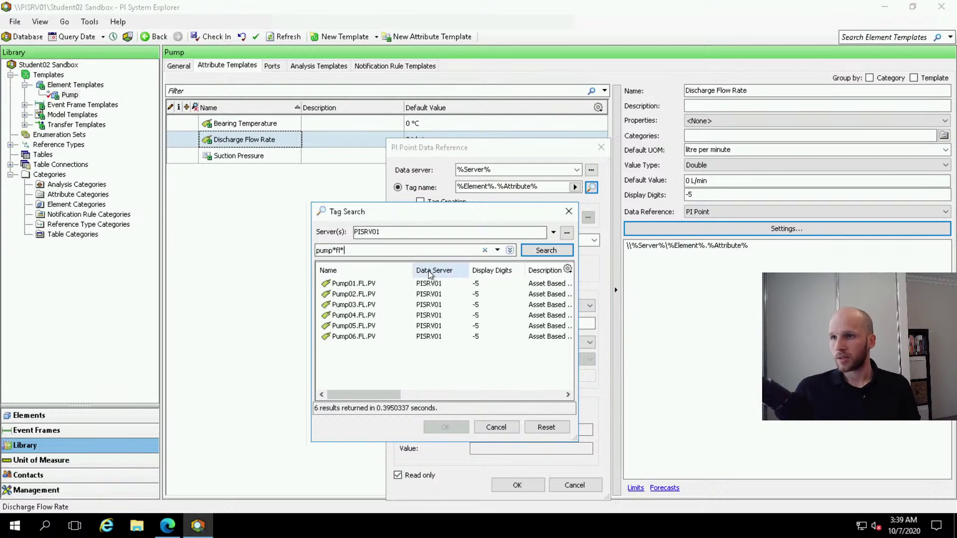
left_click(362, 284)
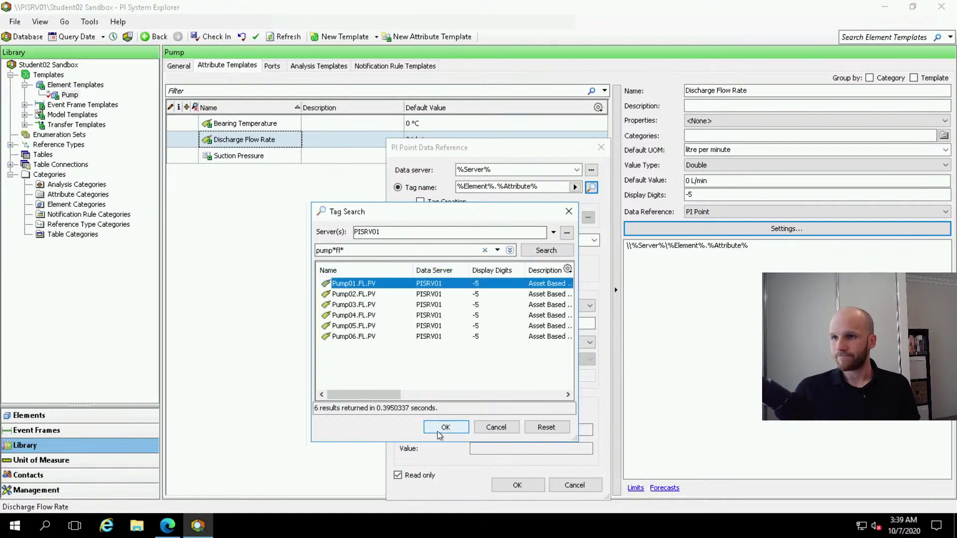
left_click(439, 427)
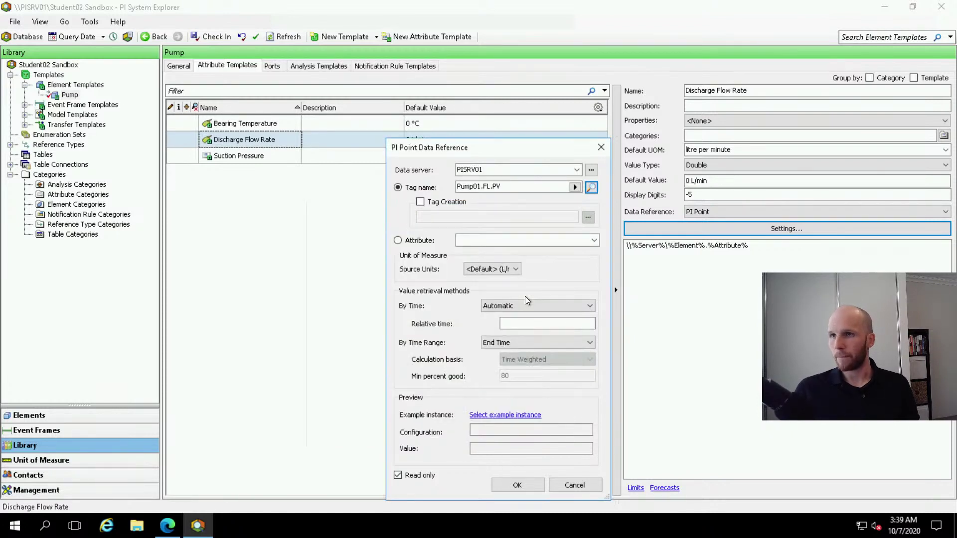
Set the source units of Discharge Flow Rate to L/min and apply its PI Point data reference settings
left_click(508, 271)
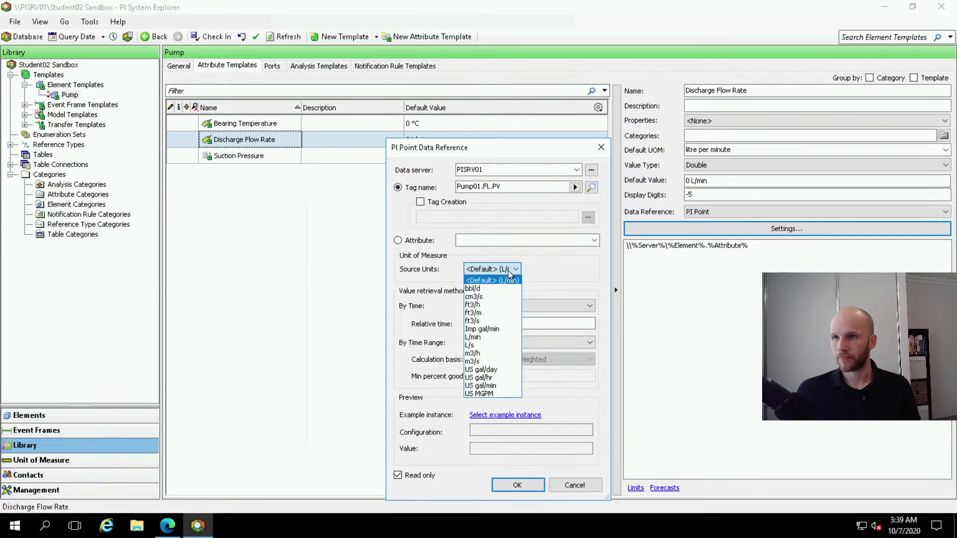
left_click(476, 338)
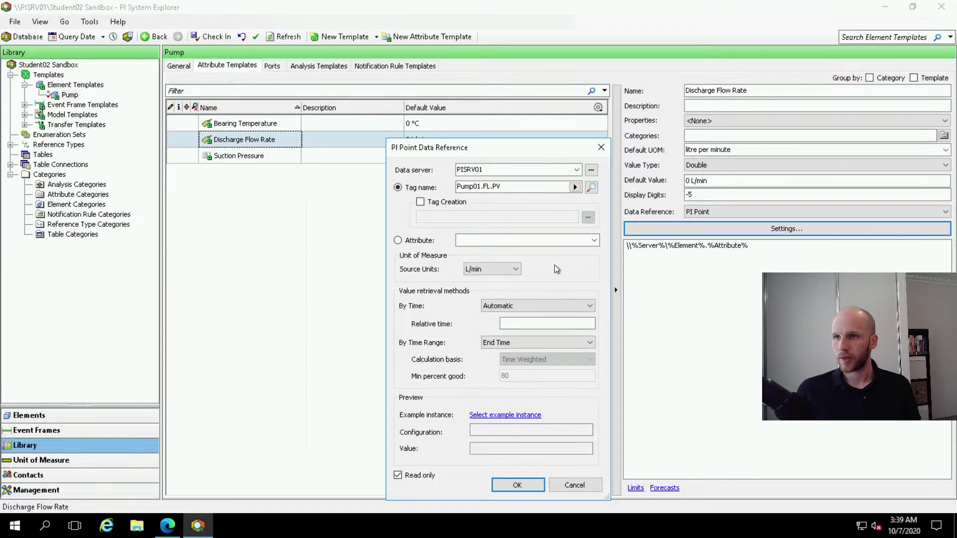
left_click(512, 270)
left_click(500, 280)
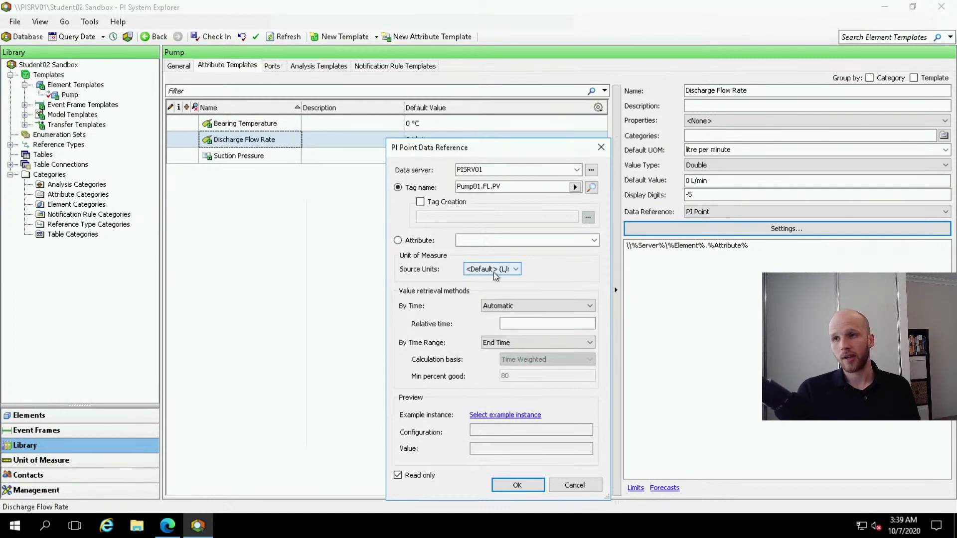
left_click(510, 268)
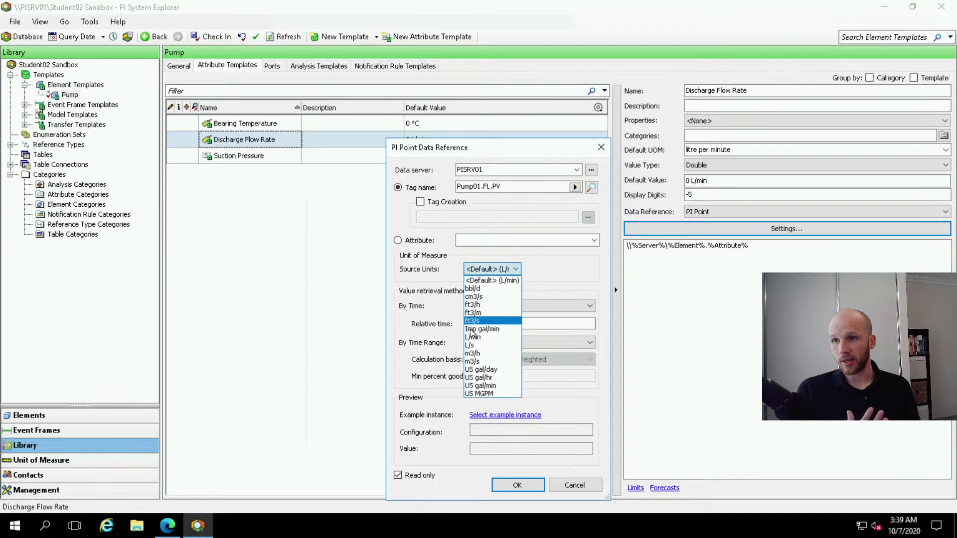
left_click(475, 337)
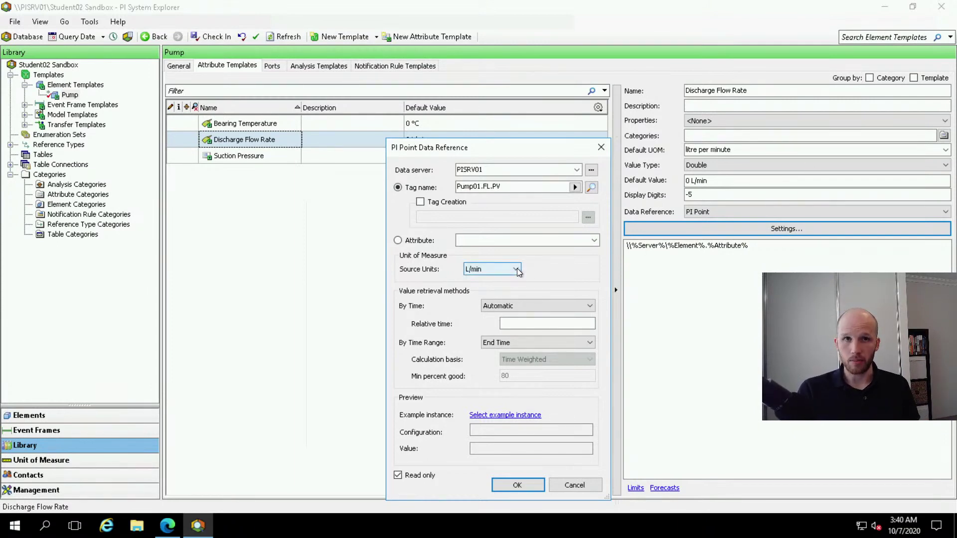
left_click(514, 486)
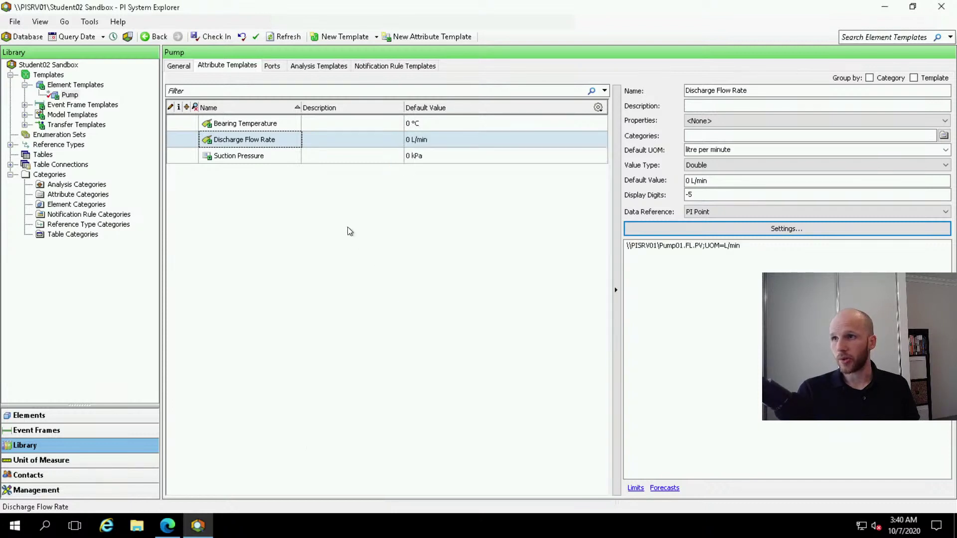
Give the Suction Pressure attribute template a PI Point data reference and open its settings
left_click(260, 157)
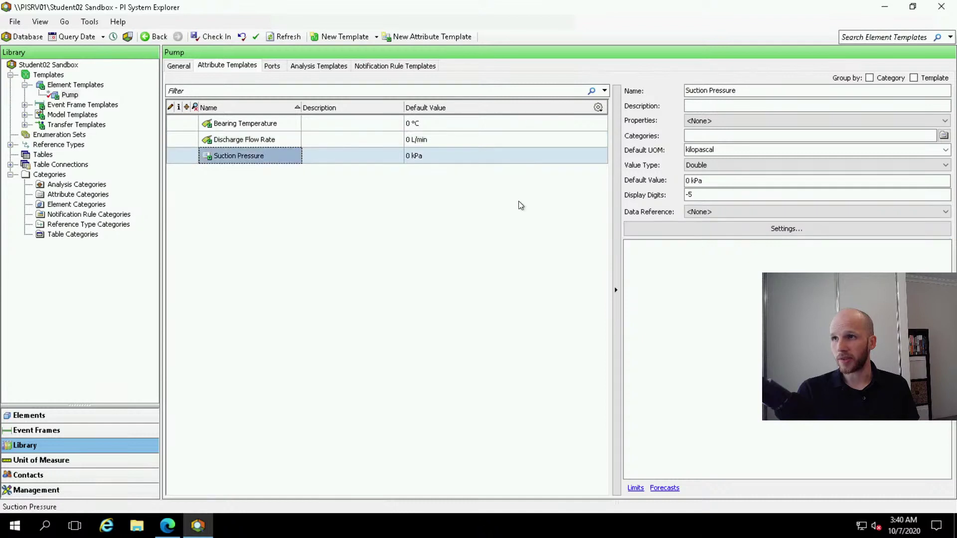
left_click(684, 231)
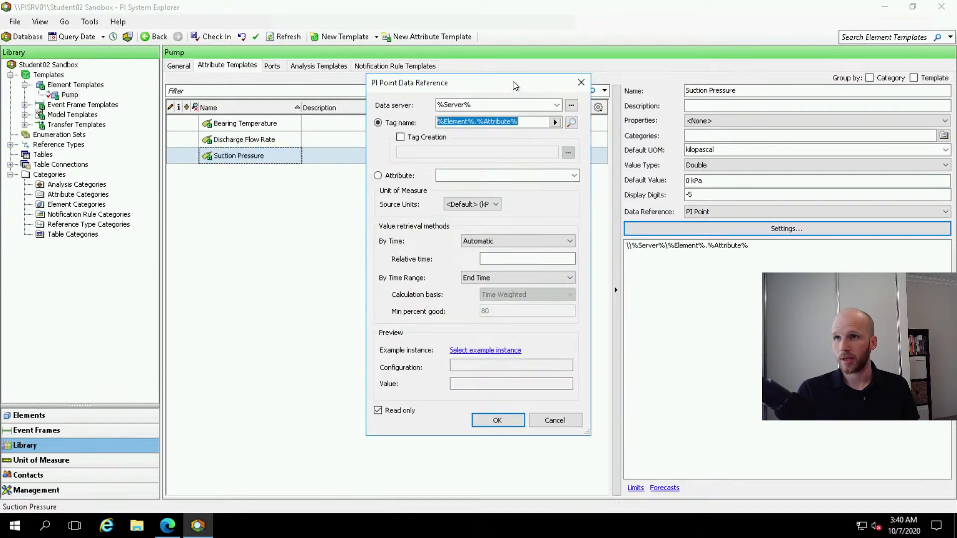
left_click_drag(513, 82, 484, 137)
Search the PI tags for pump*sp* and assign Pump01.SP.PV as the tag for Suction Pressure
left_click(543, 178)
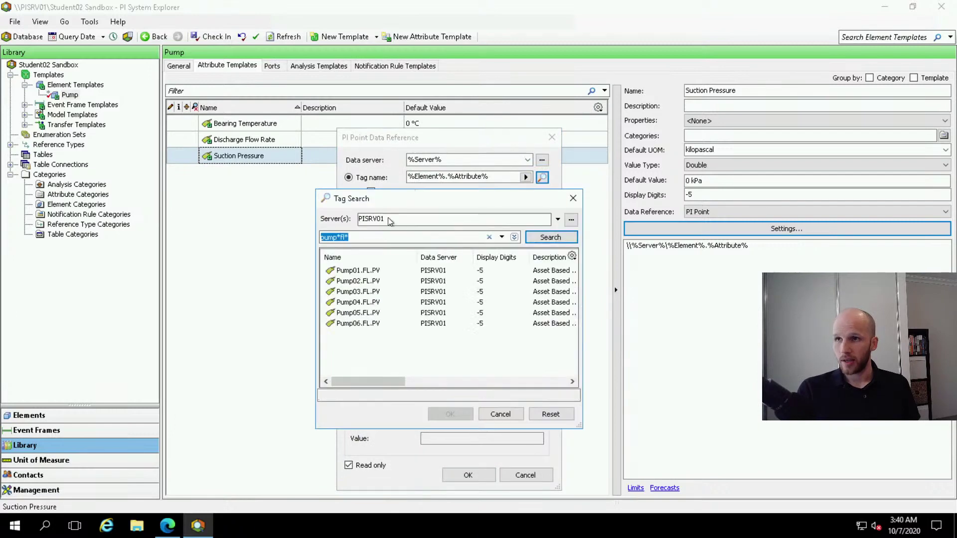
left_click(345, 238)
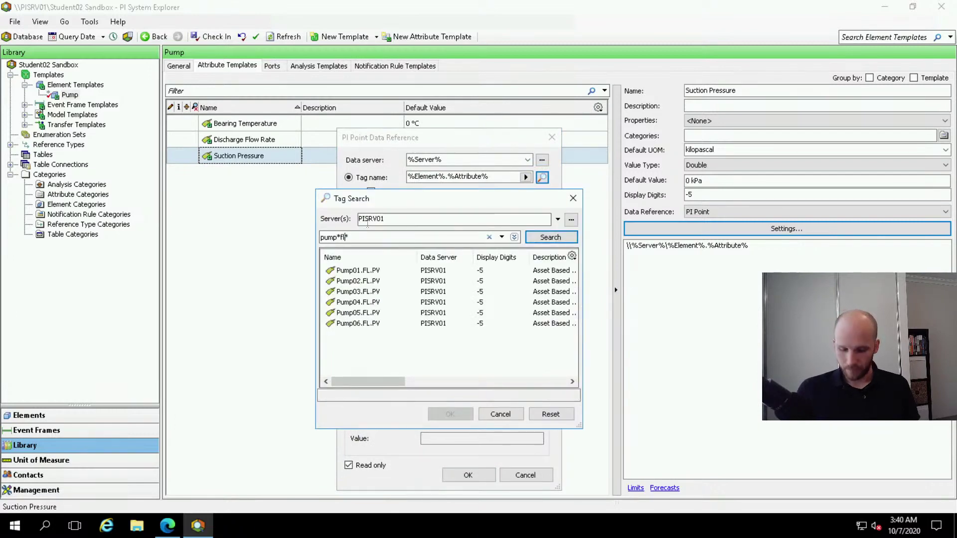
key("BackSpace")
key("BackSpace")
type("sp")
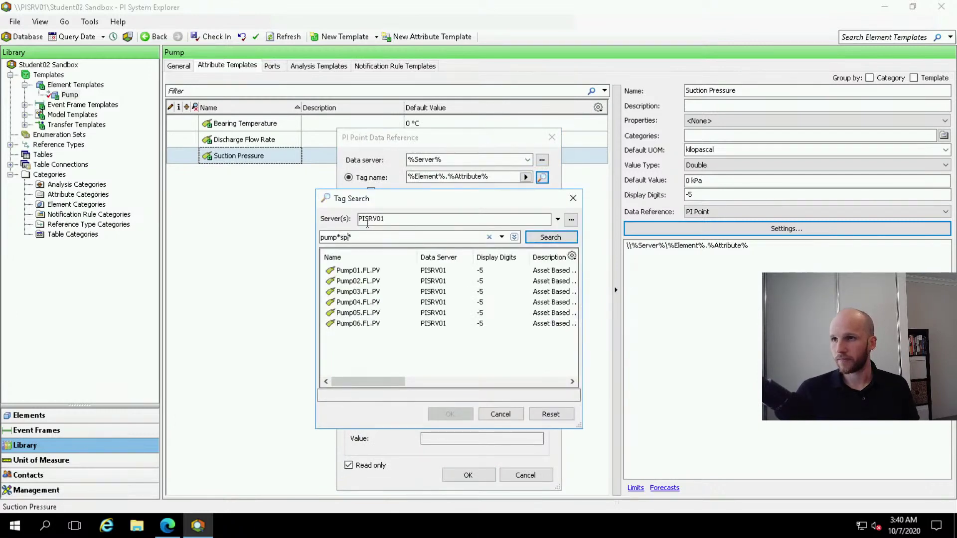
left_click(569, 236)
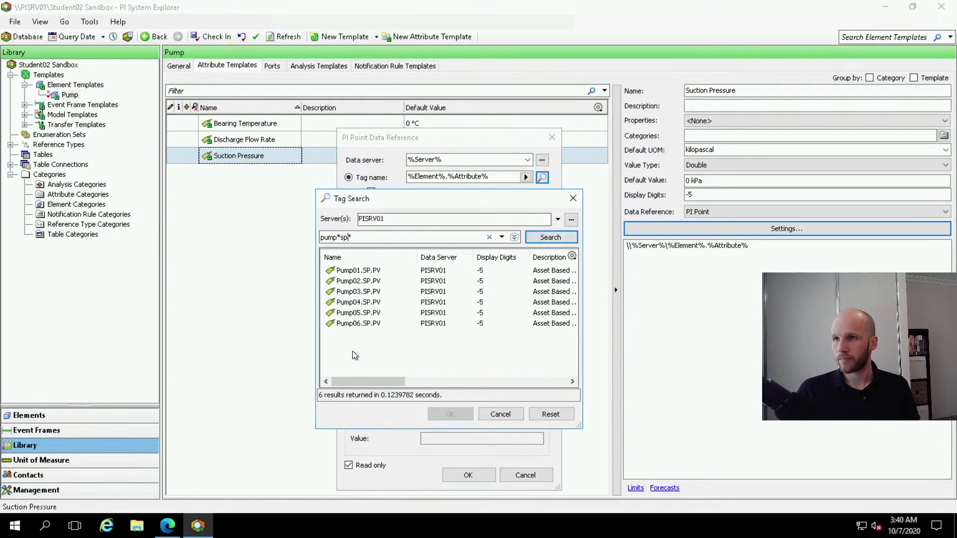
left_click(366, 272)
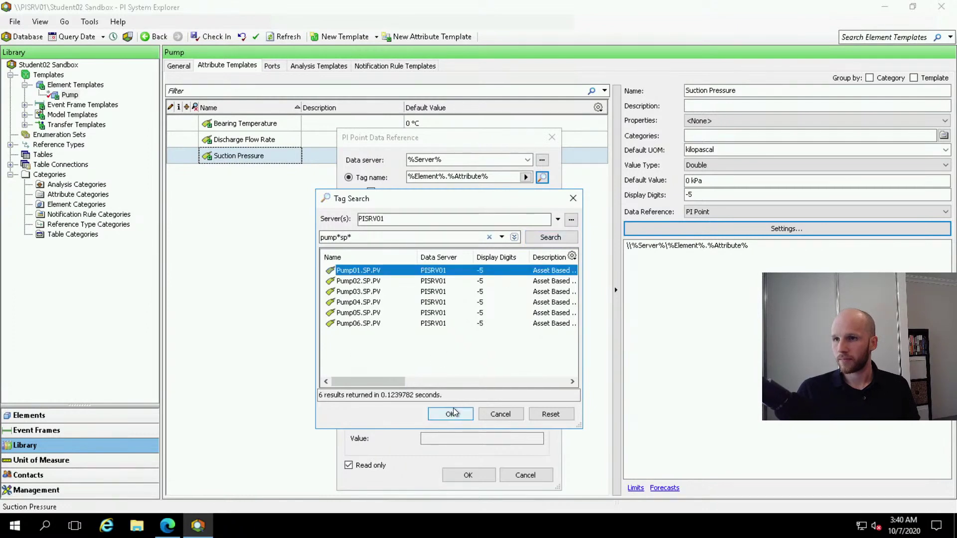
left_click(451, 413)
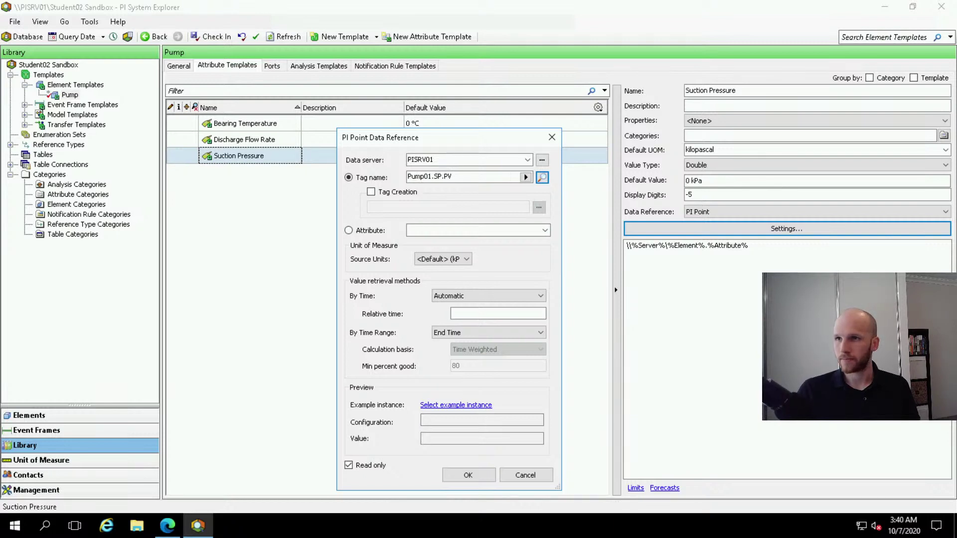
Set the source units of Suction Pressure to kPa and apply its PI Point data reference settings
left_click(458, 261)
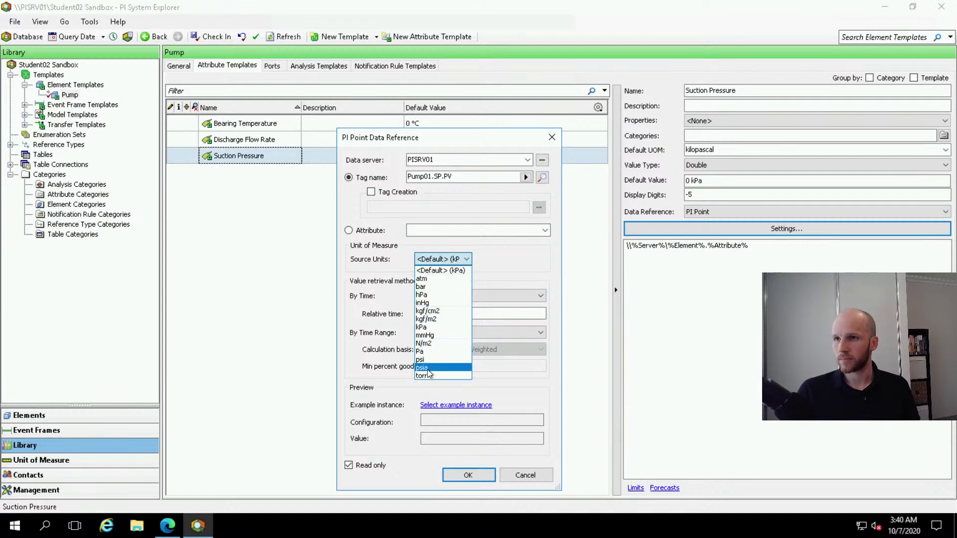
left_click(430, 328)
left_click(464, 479)
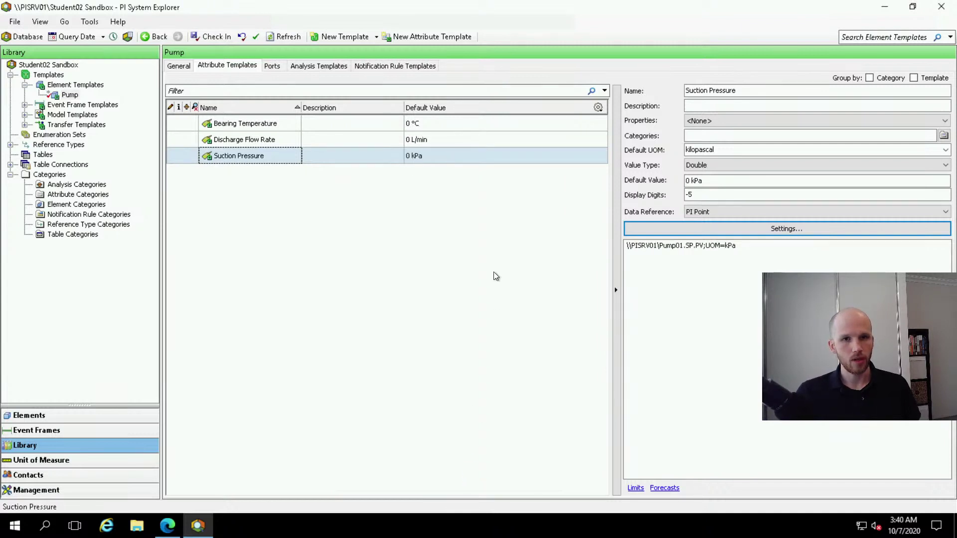
Create a new top-level element in the Student02 Sandbox database from the Pump element template
left_click(286, 208)
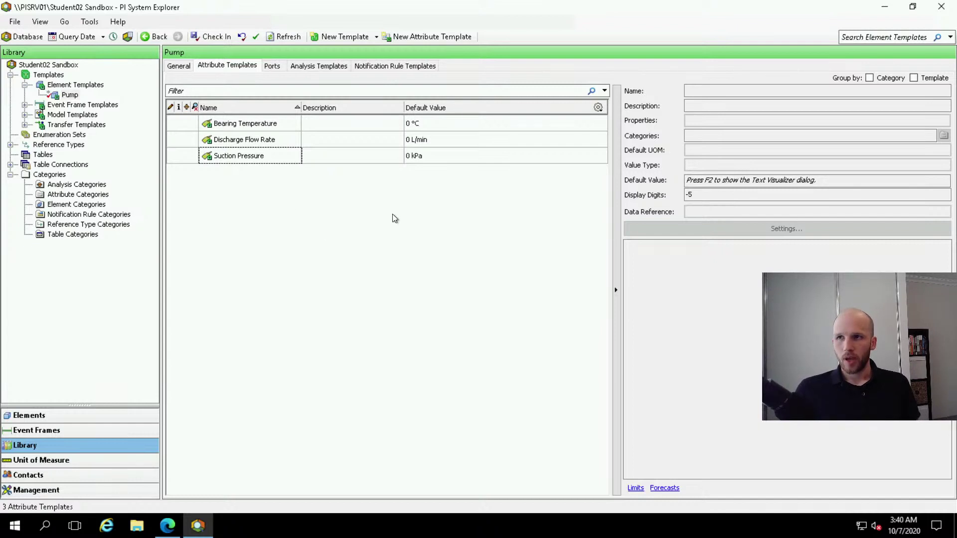
left_click(271, 125)
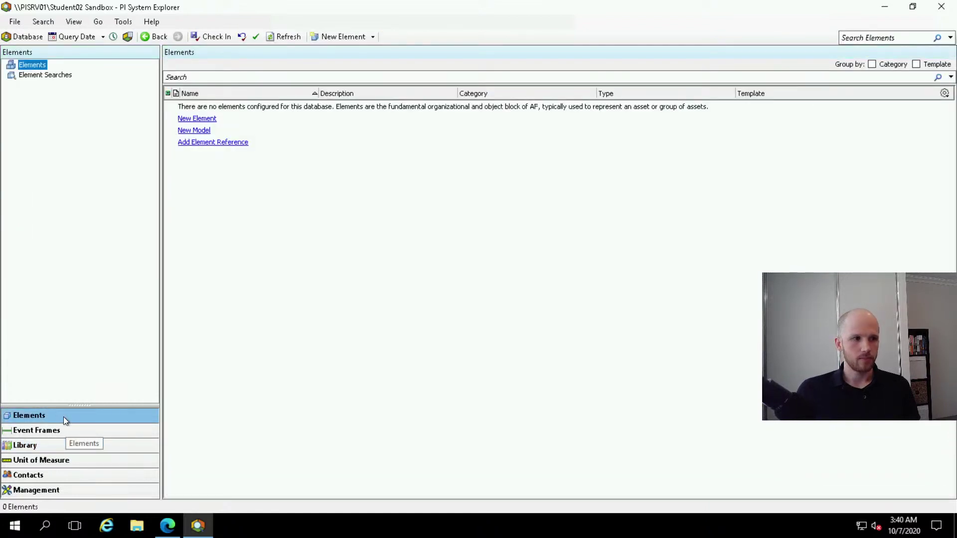
right_click(28, 65)
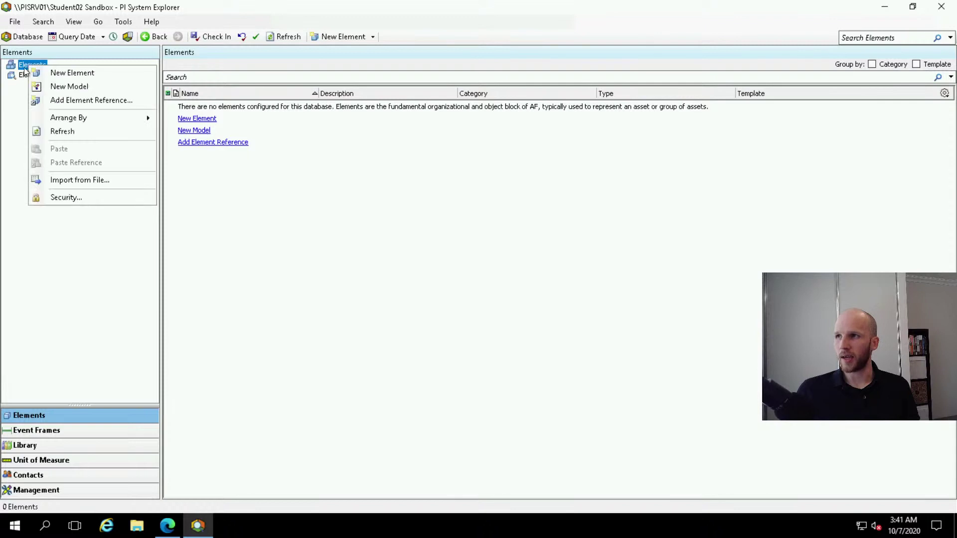
left_click(134, 77)
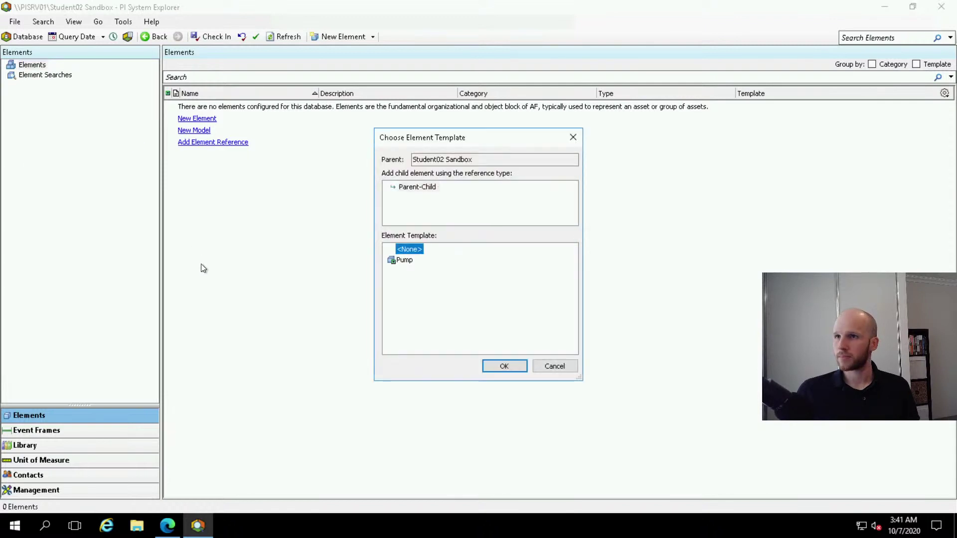
left_click(399, 260)
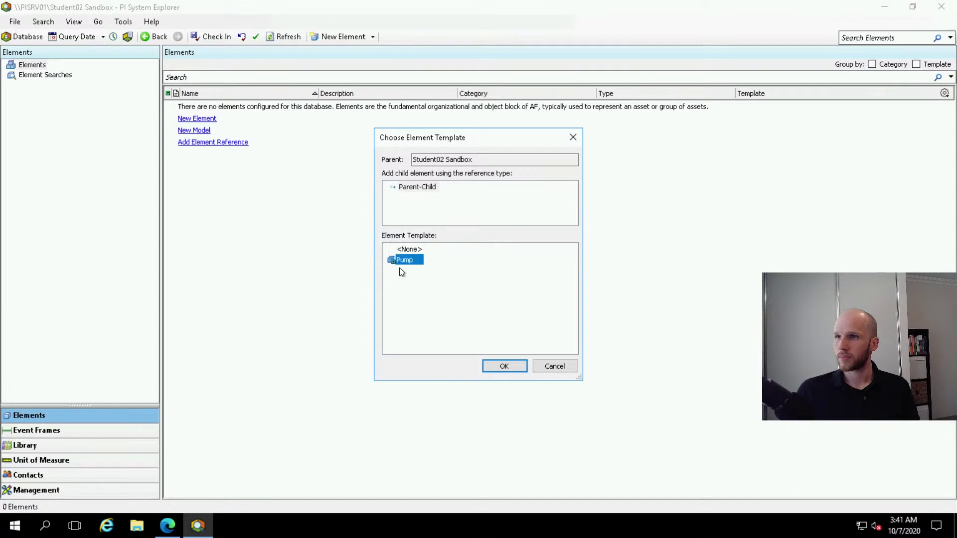
left_click(511, 367)
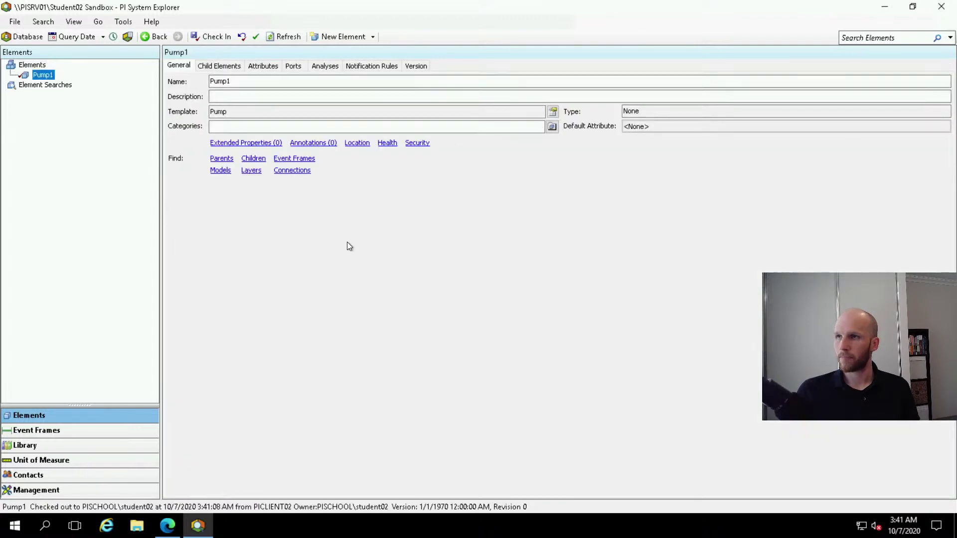
Rename the new pump element as Pump01
left_click(233, 80)
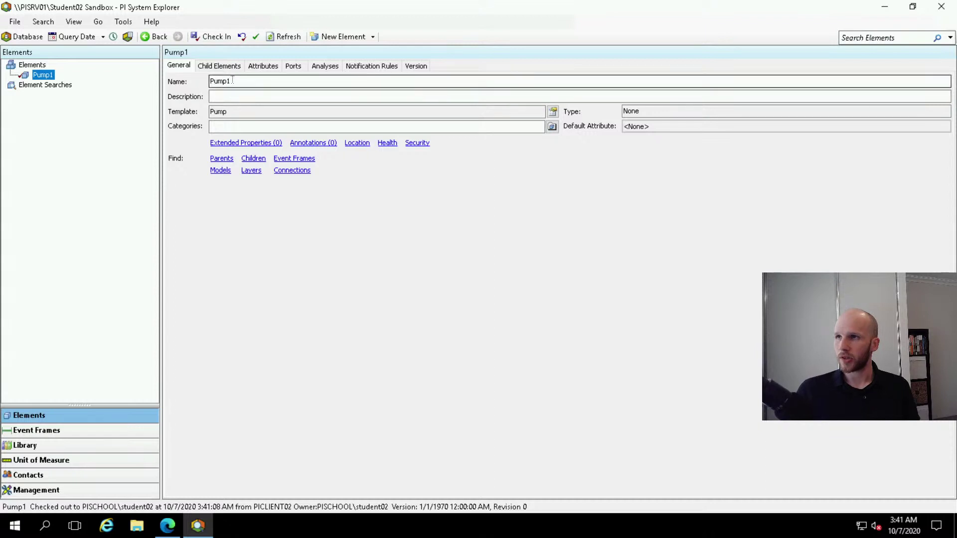
left_click(227, 81)
type("0")
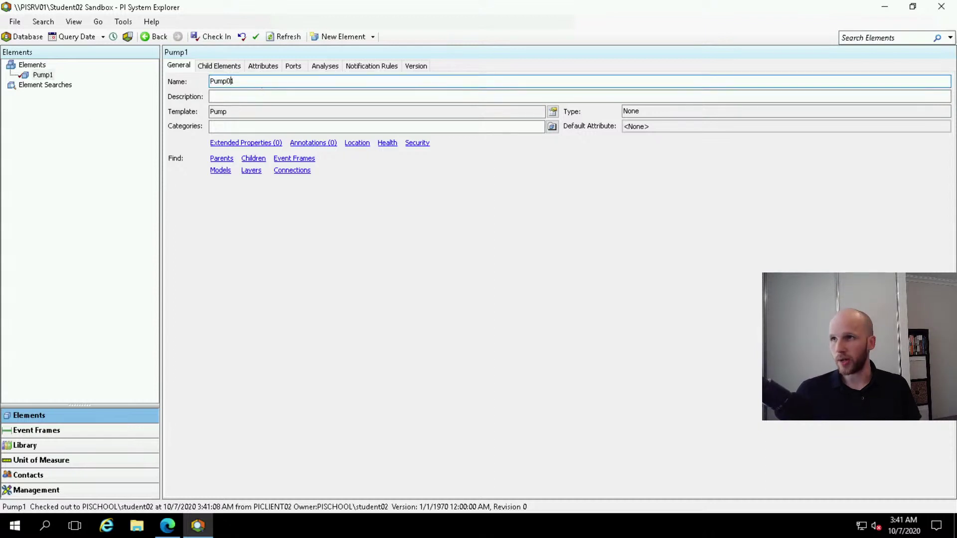
key("Tab")
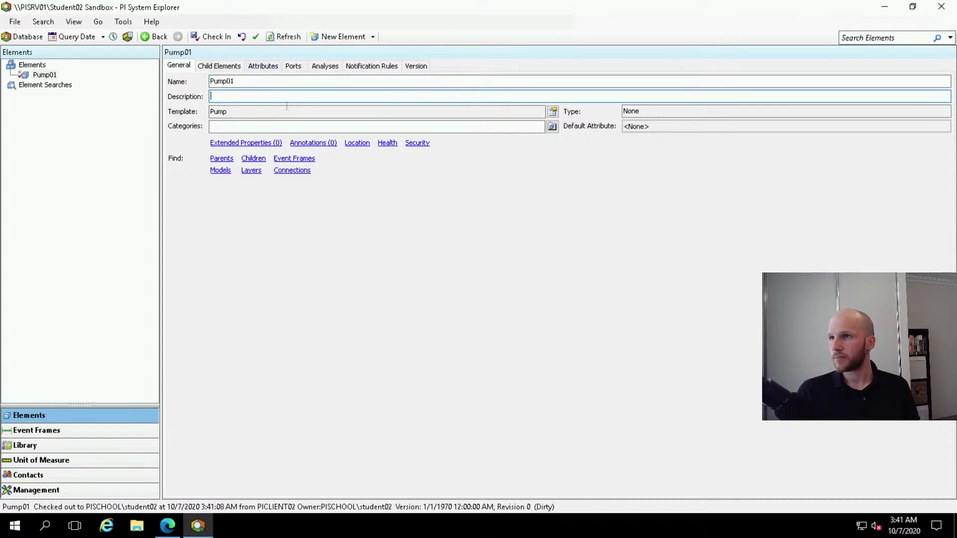
Examine the general properties of Pump01 and the values of its attributes inherited from the Pump template
left_click(272, 66)
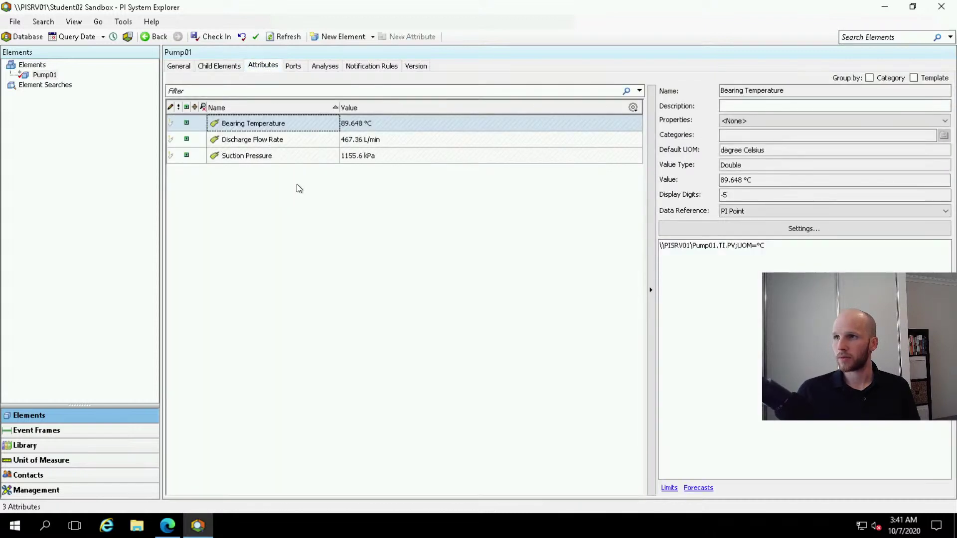
left_click(45, 75)
left_click(187, 67)
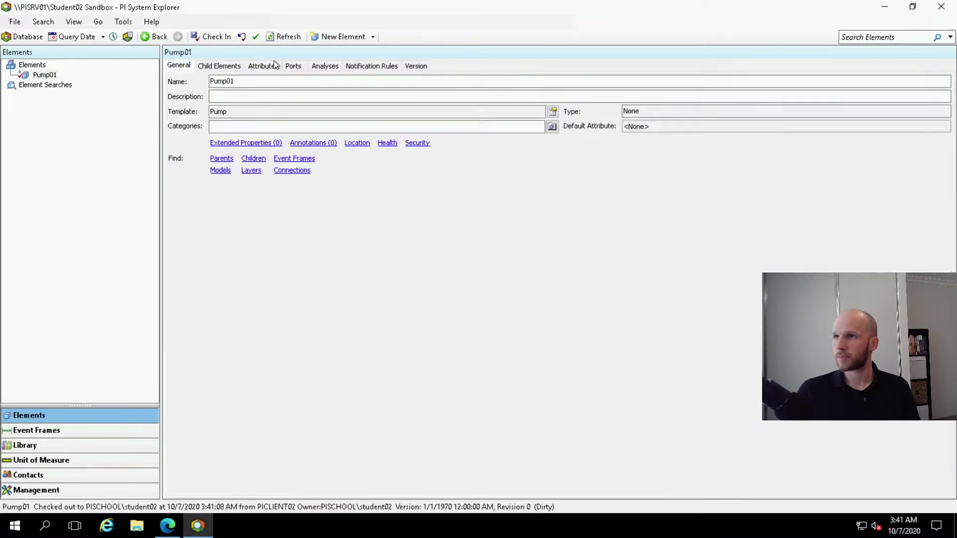
left_click(270, 68)
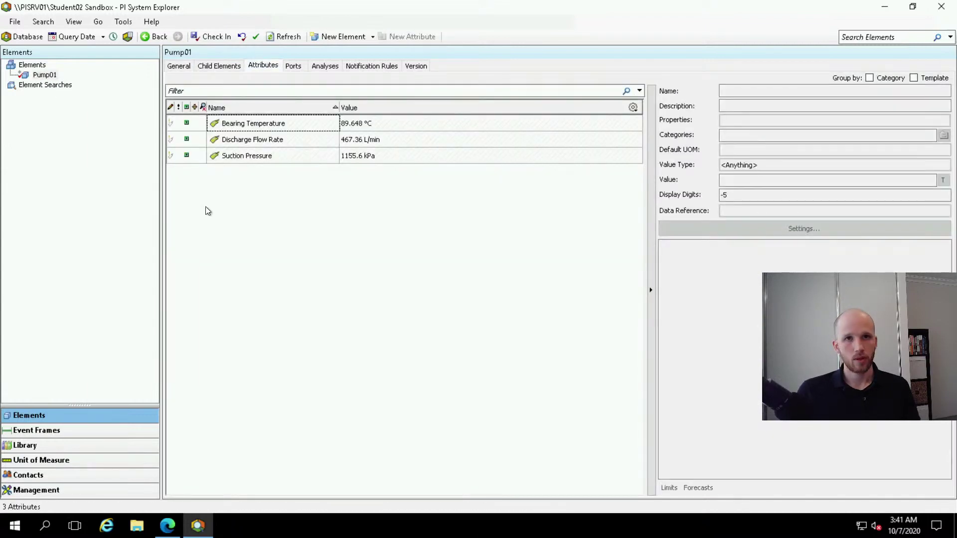
Create a second top-level element from the Pump element template and name it Pump02
right_click(44, 67)
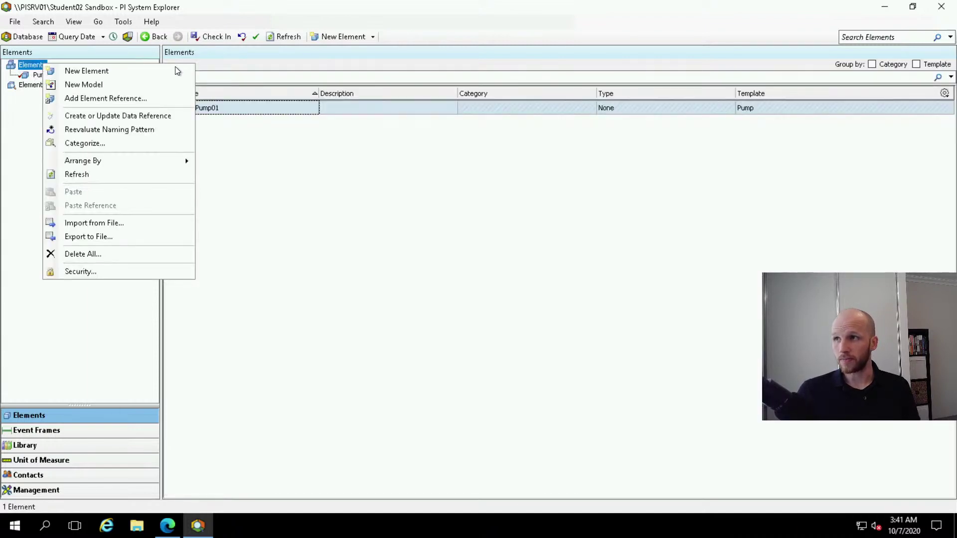
left_click(161, 72)
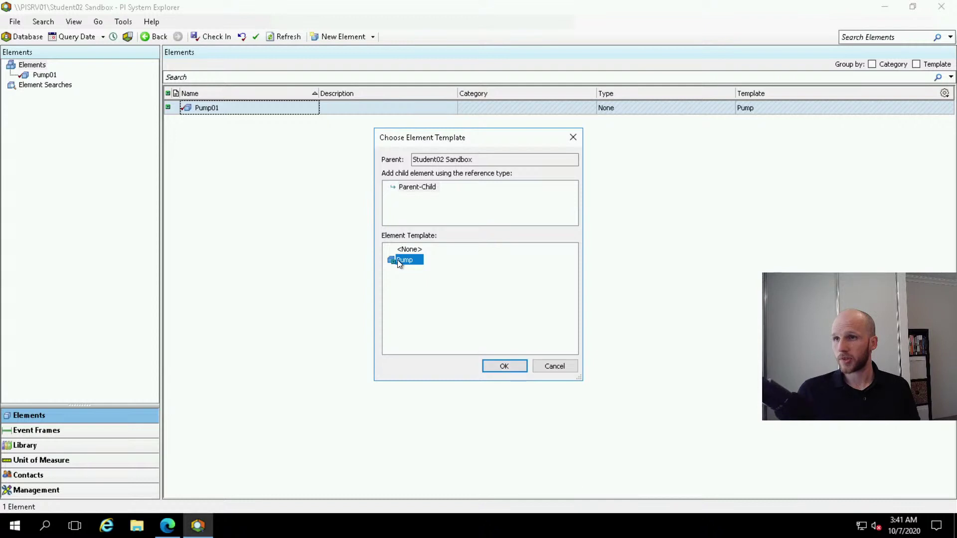
left_click(515, 366)
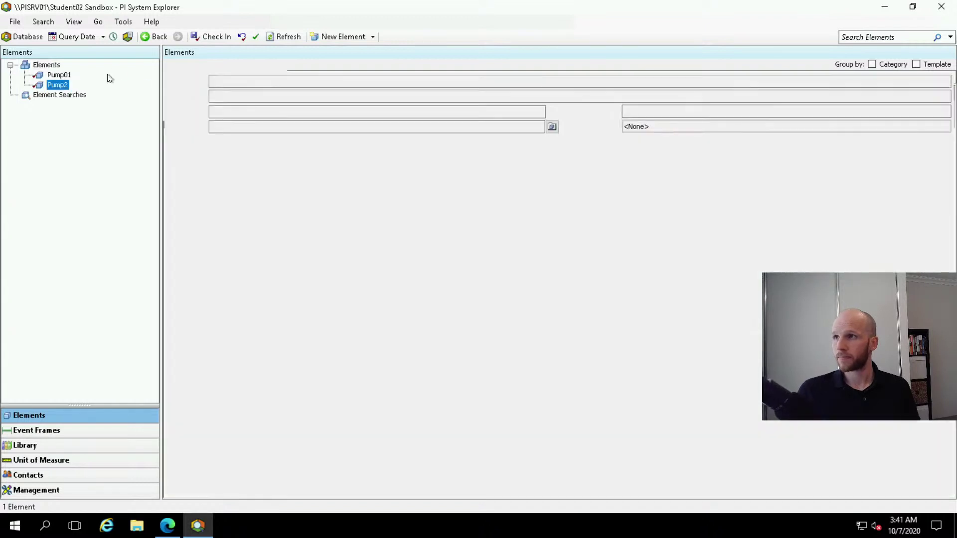
left_click(175, 70)
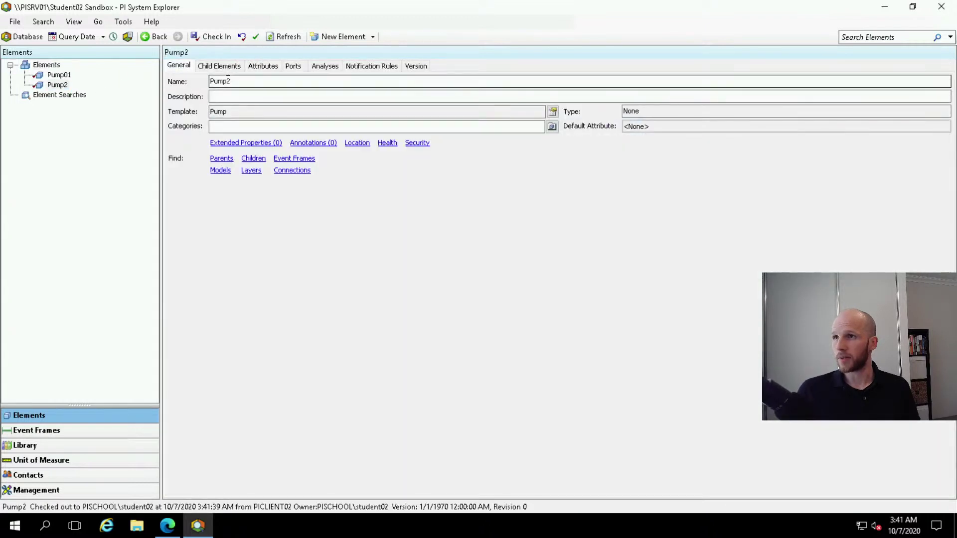
key("Return")
Compare the attribute values and the Bearing Temperature data reference of Pump02 with those of Pump01
left_click(263, 66)
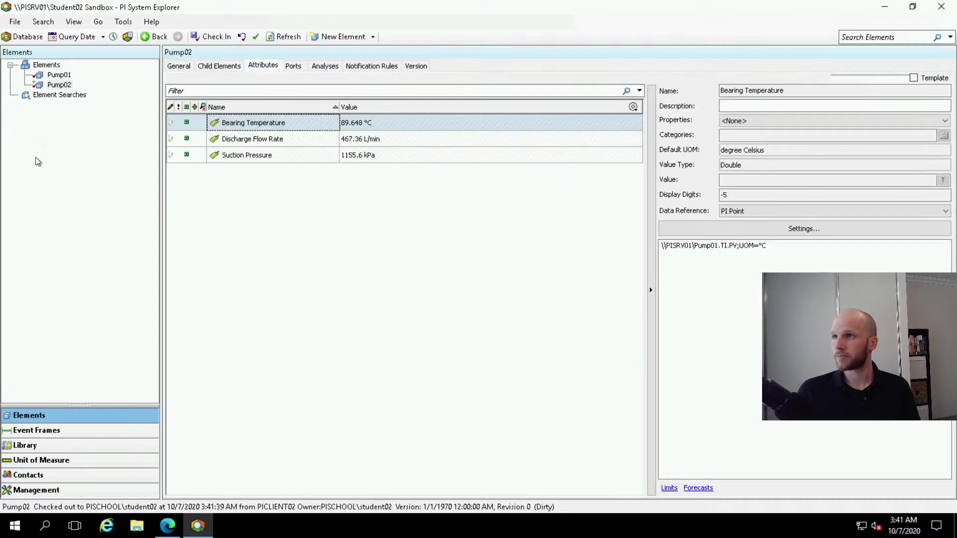
left_click(58, 76)
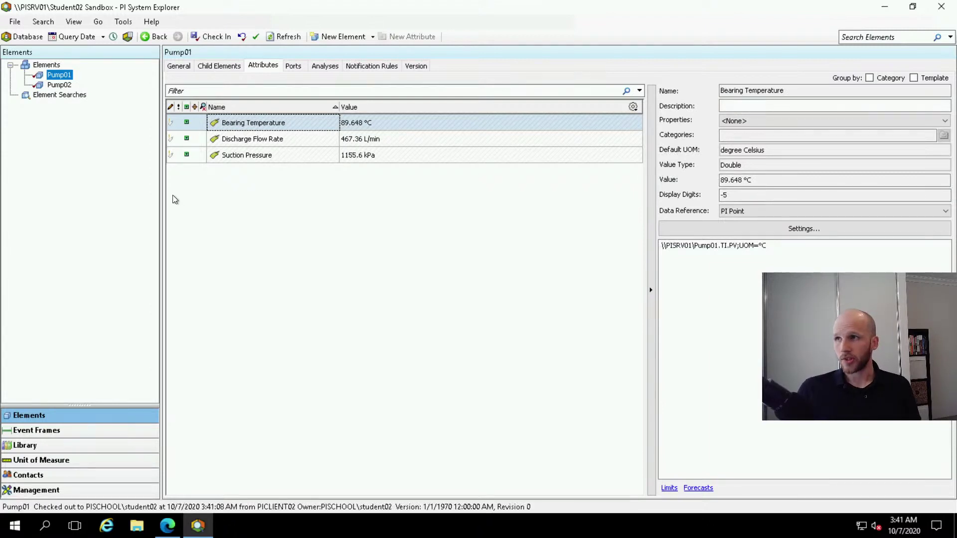
left_click(59, 85)
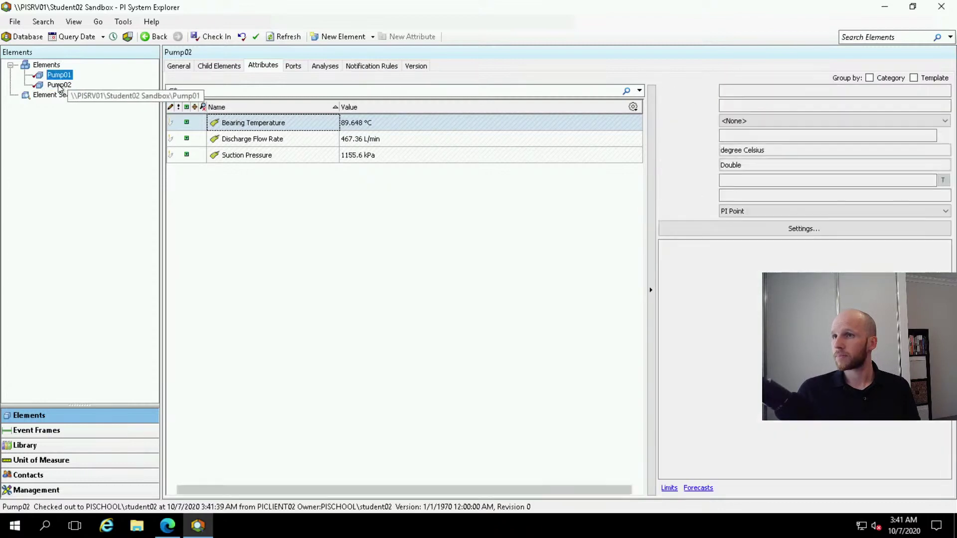
left_click(60, 87)
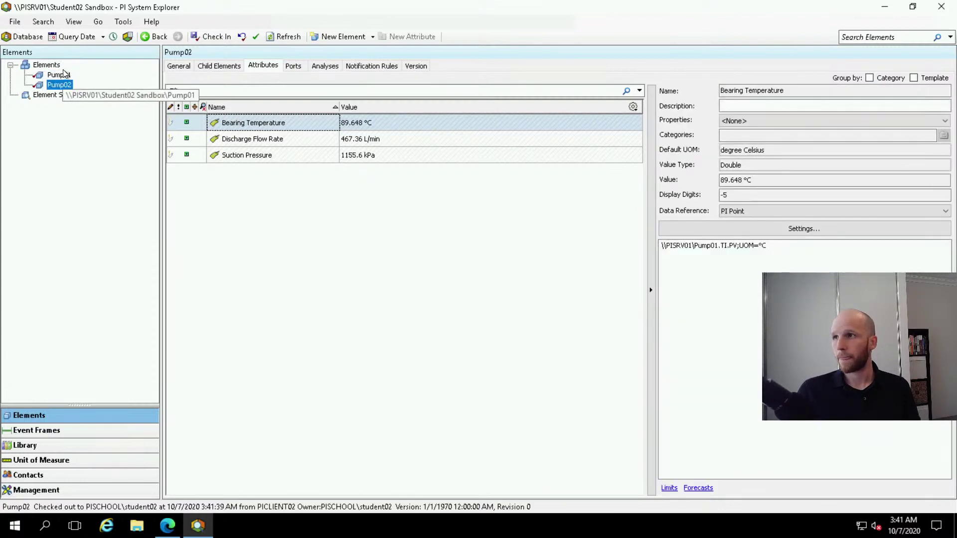
left_click(59, 76)
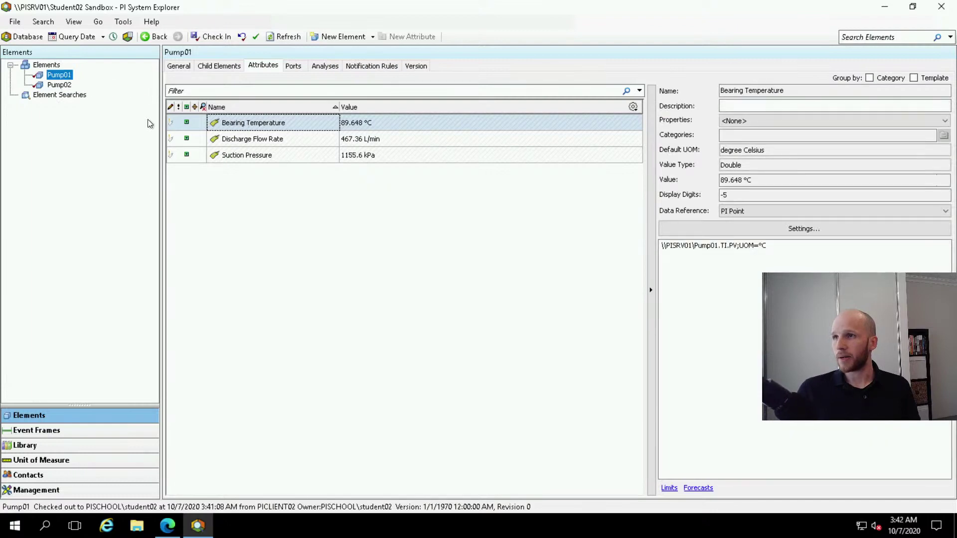
left_click(55, 86)
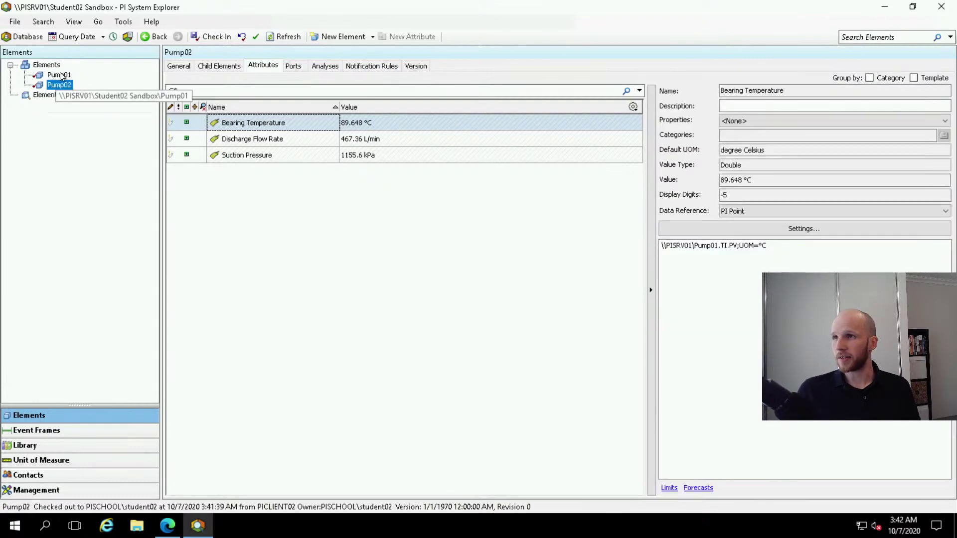
left_click(59, 76)
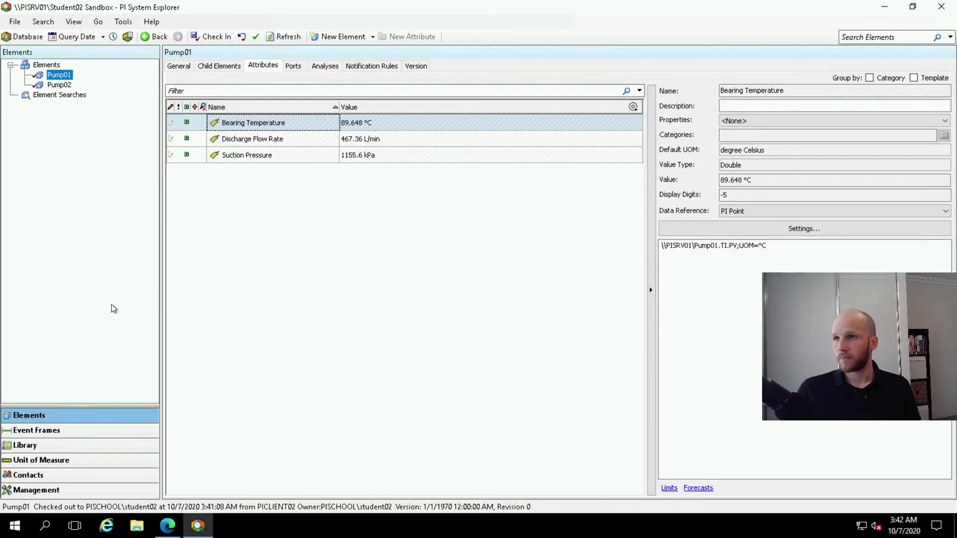
Examine the PI Point data references of the Bearing Temperature and Discharge Flow Rate attributes in the Pump template
left_click(29, 444)
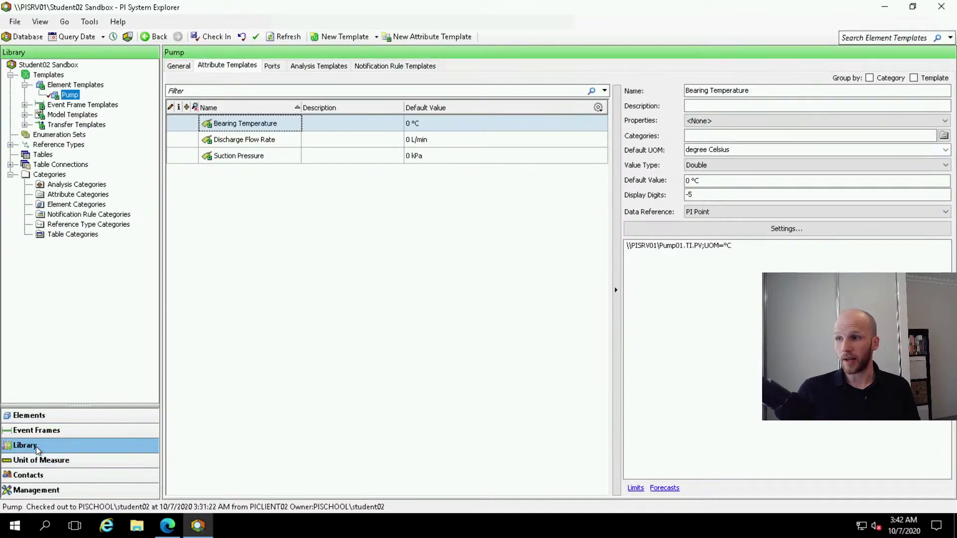
left_click(246, 123)
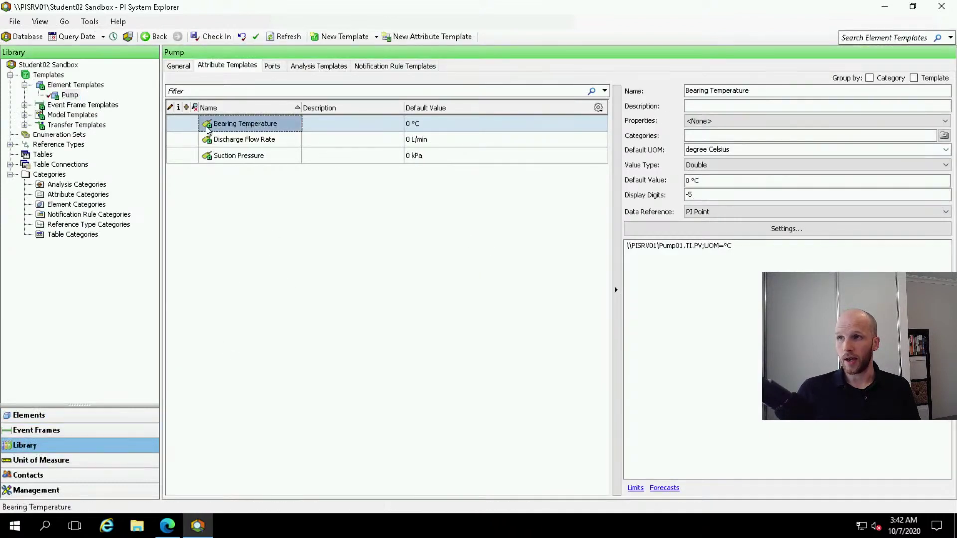
left_click(322, 125)
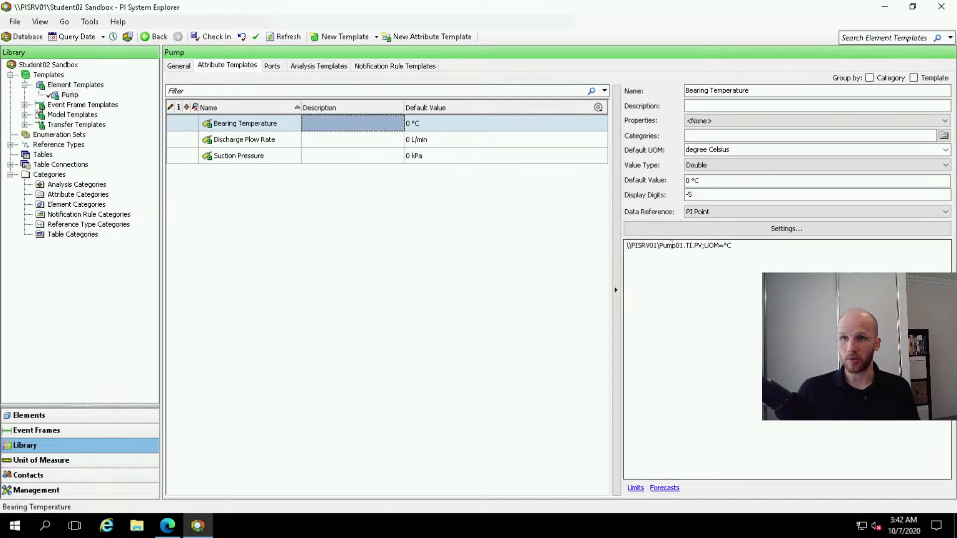
left_click(222, 140)
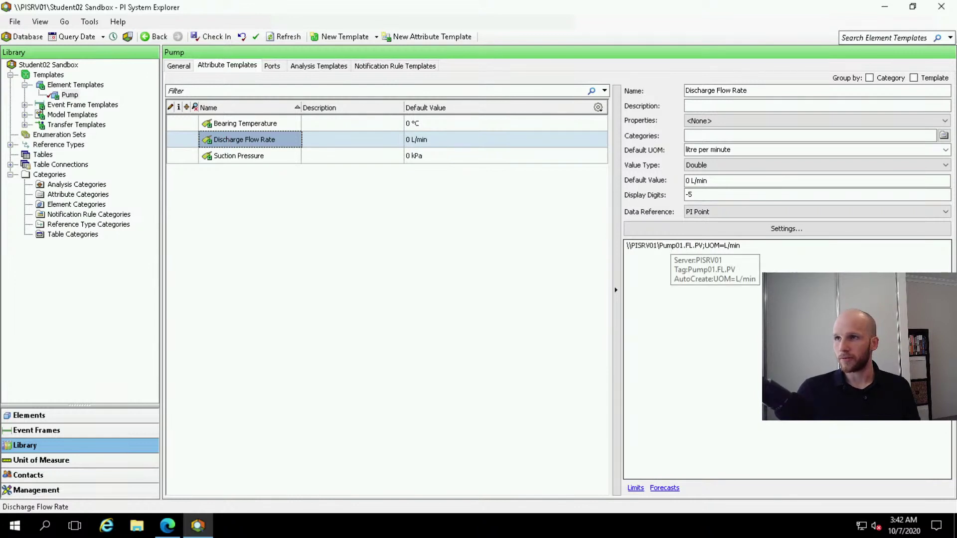
left_click_drag(647, 238, 305, 143)
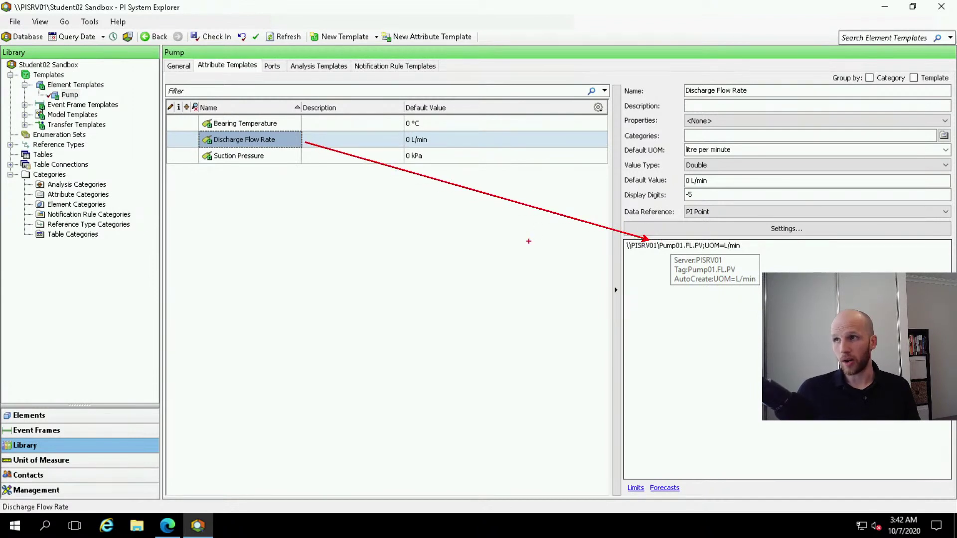
key("Escape")
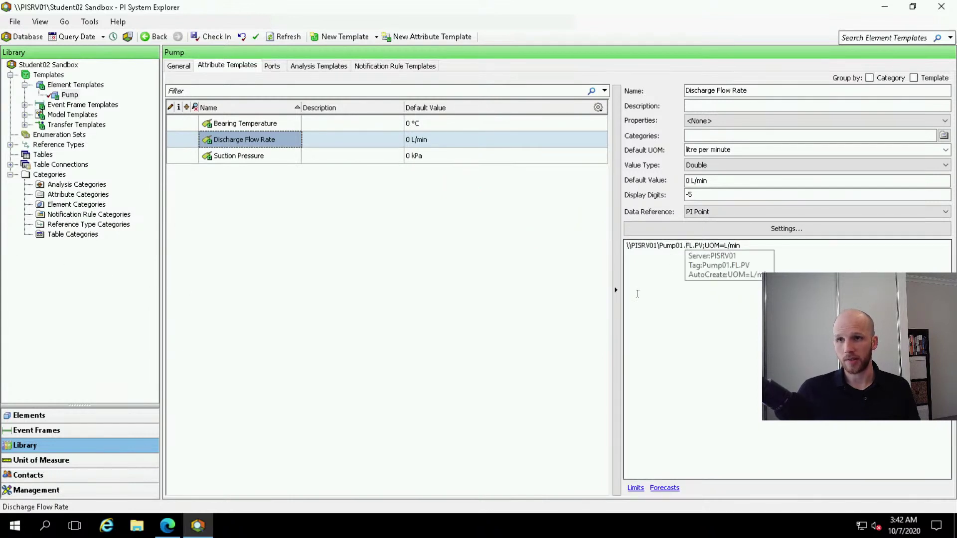
Check the attributes of both pump elements again against the Bearing Temperature data reference in the Pump template
left_click(67, 415)
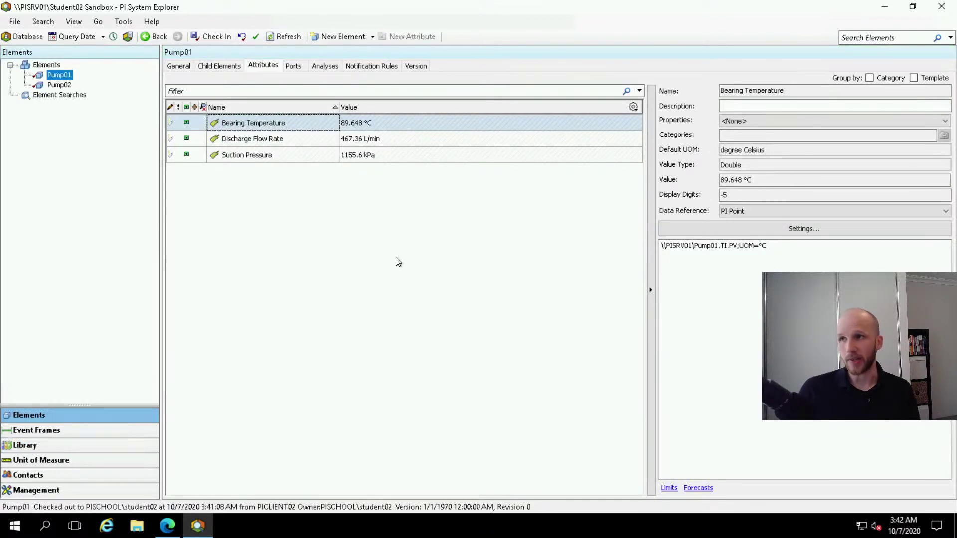
left_click(59, 85)
left_click(57, 77)
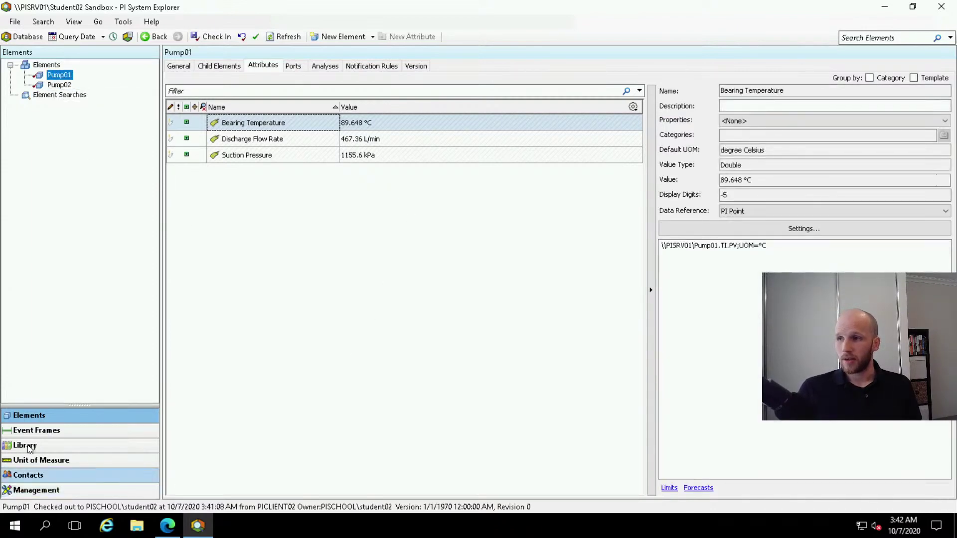
left_click(45, 443)
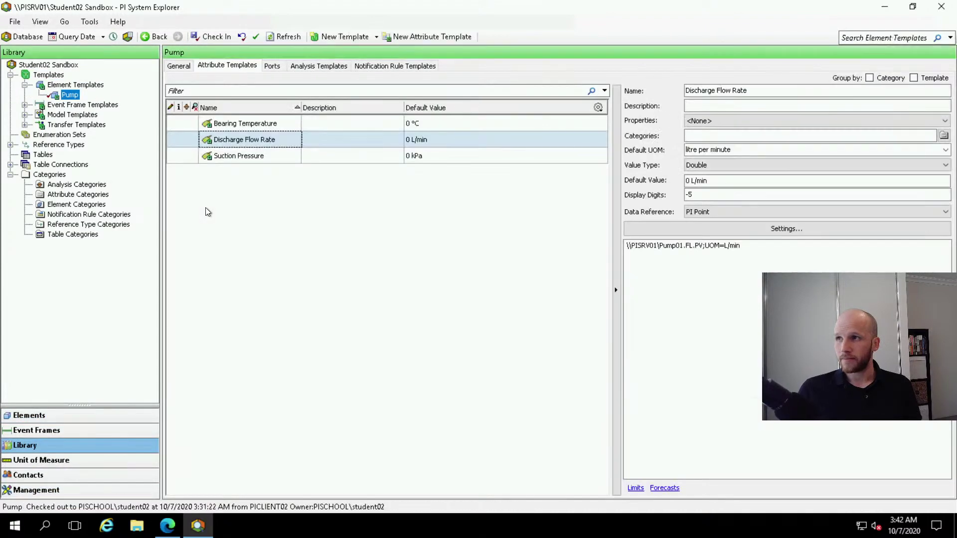
left_click(250, 125)
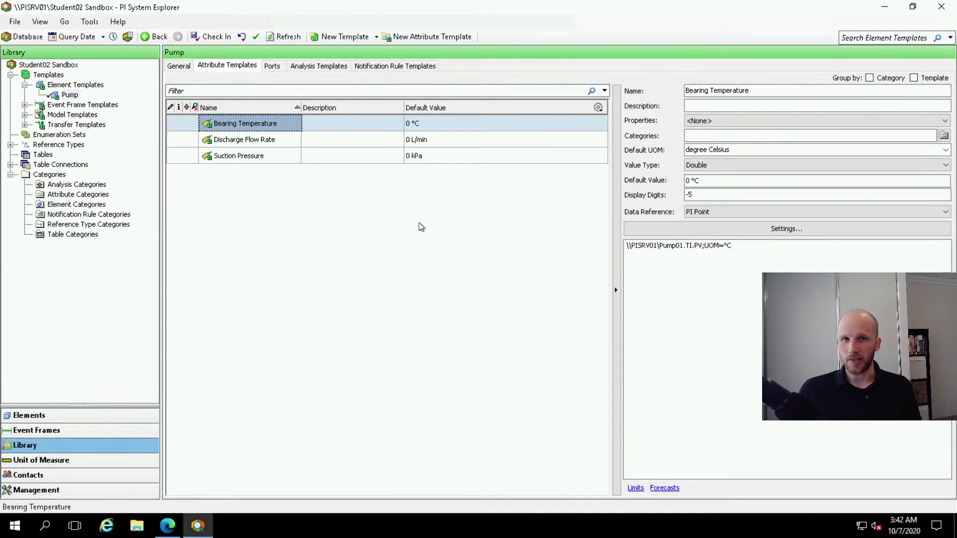
left_click(70, 96)
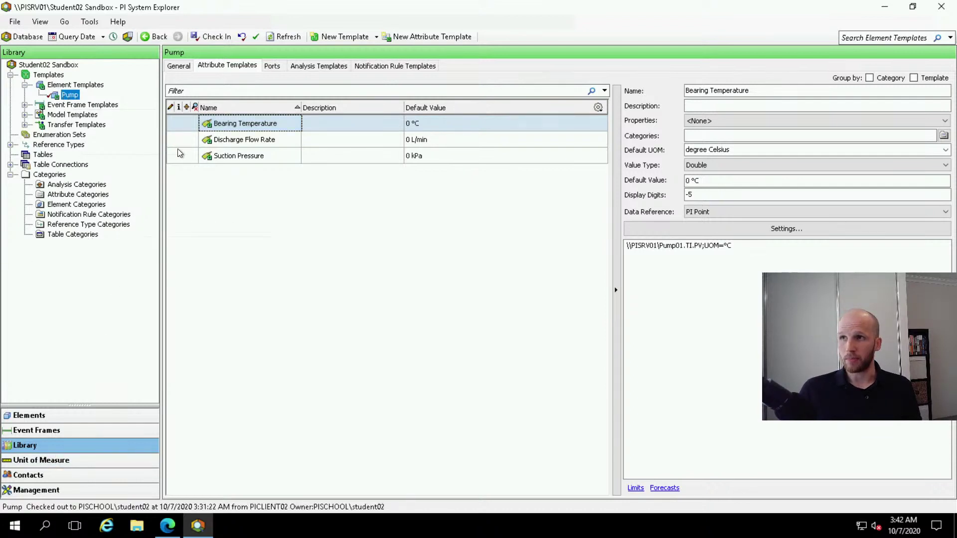
Replace Pump01 with the %Element% substitution parameter in the Pump template's Bearing Temperature data reference, giving \\PISRV01\%Element%.TI.PV;UOM=°C
left_click(252, 120)
key("F2")
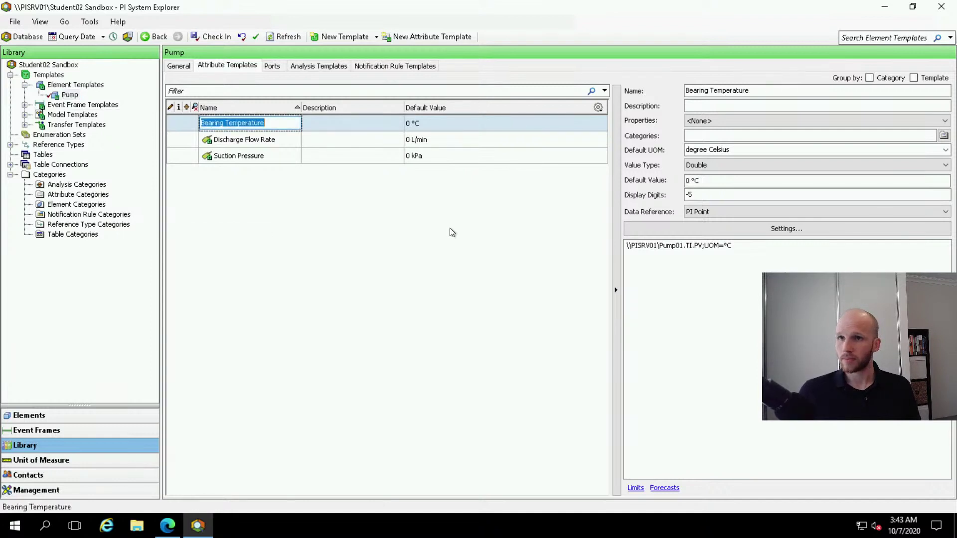
left_click(428, 122)
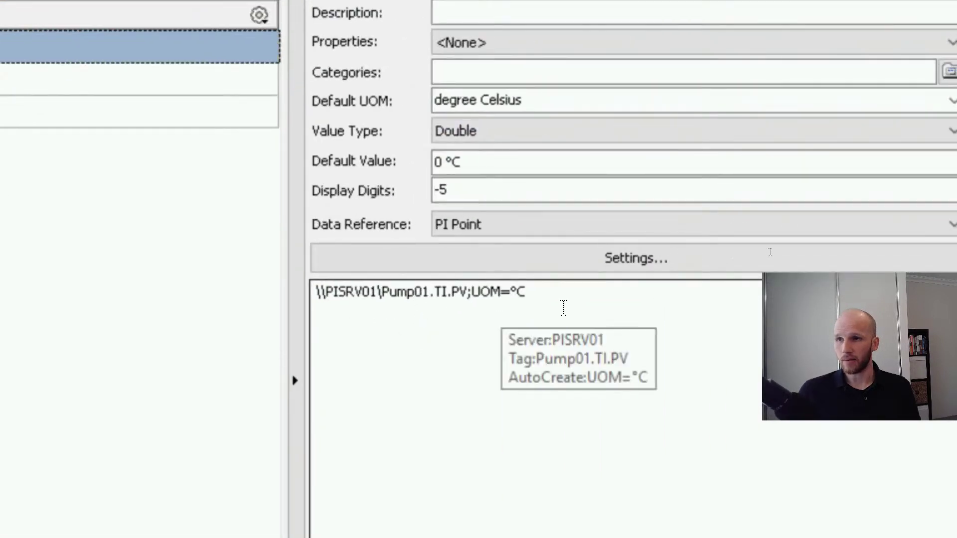
left_click(591, 303)
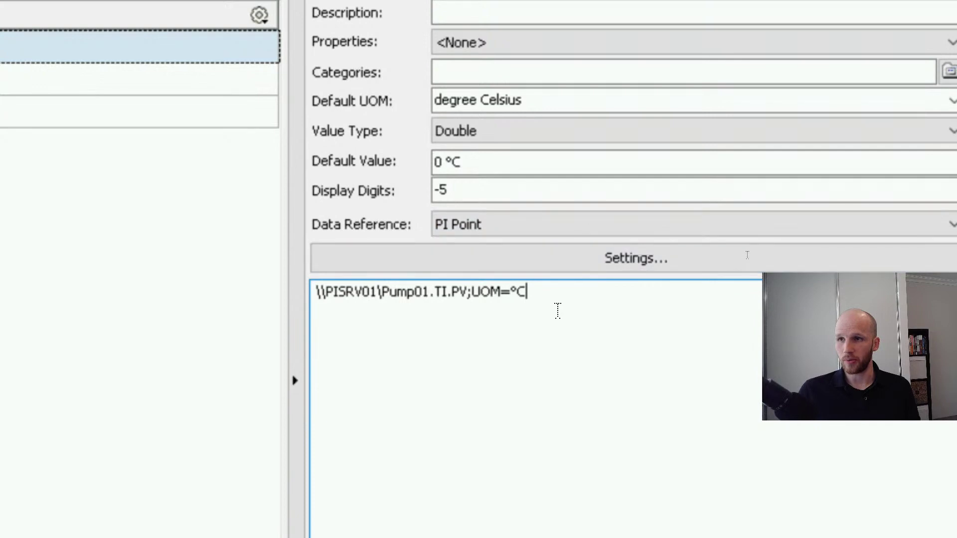
key("ctrl+a")
left_click(395, 333)
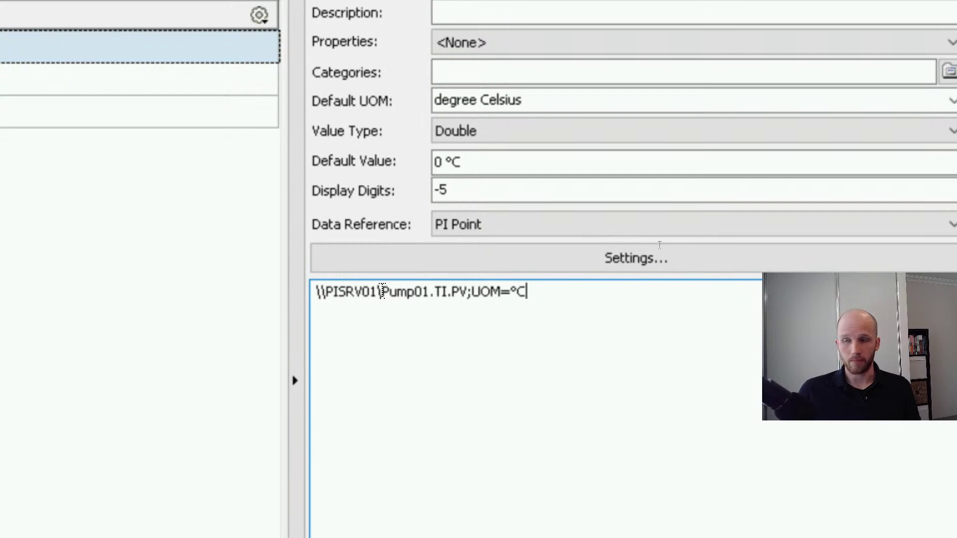
left_click_drag(381, 291, 431, 291)
left_click(432, 292)
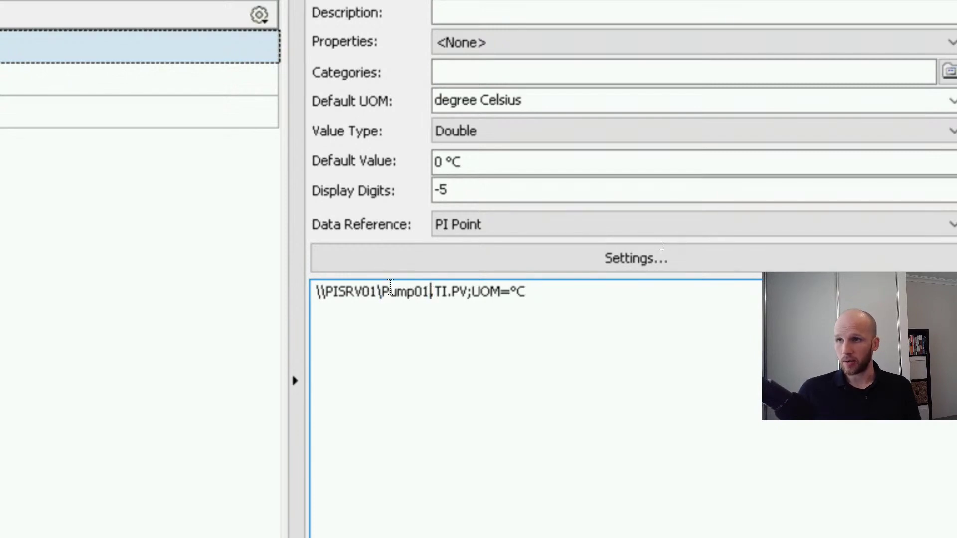
left_click_drag(382, 292, 431, 292)
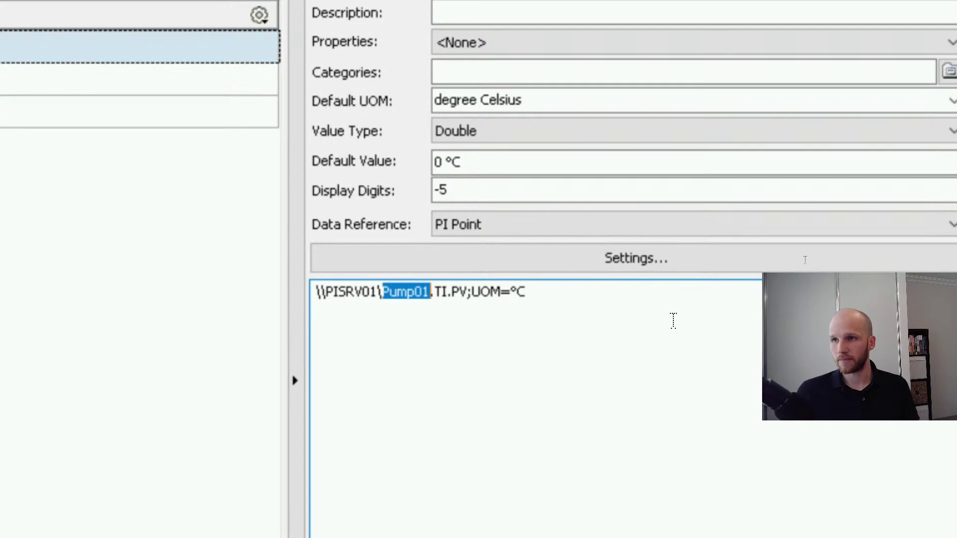
key("BackSpace")
type("%")
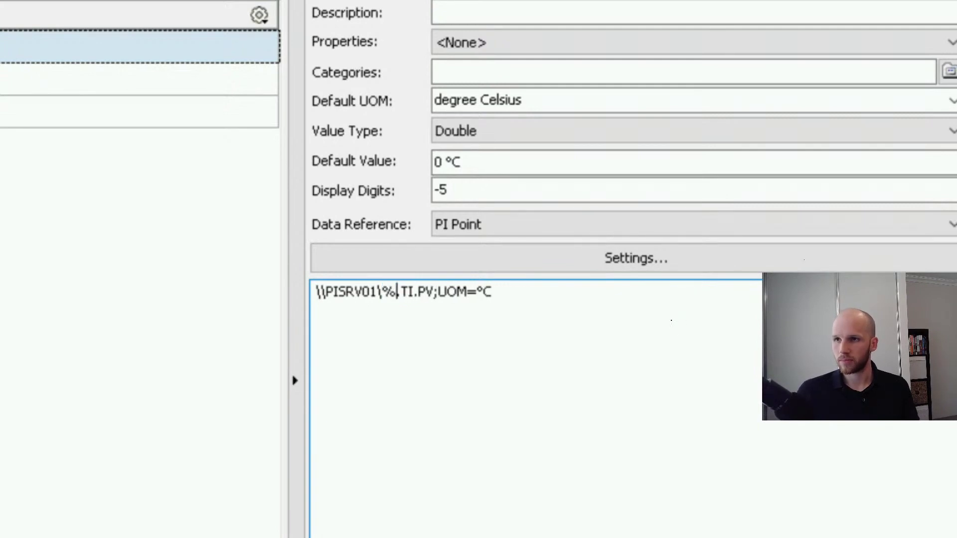
type("Element%")
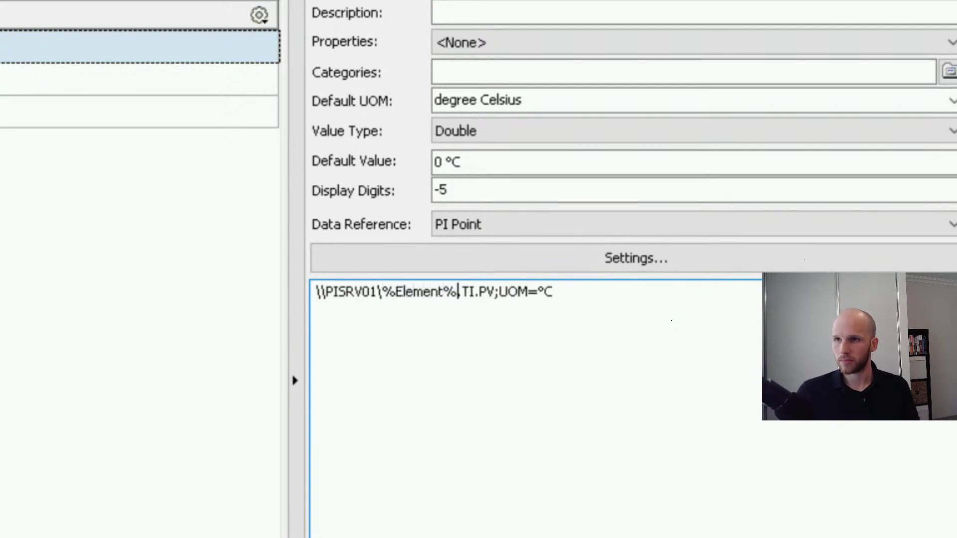
key("End")
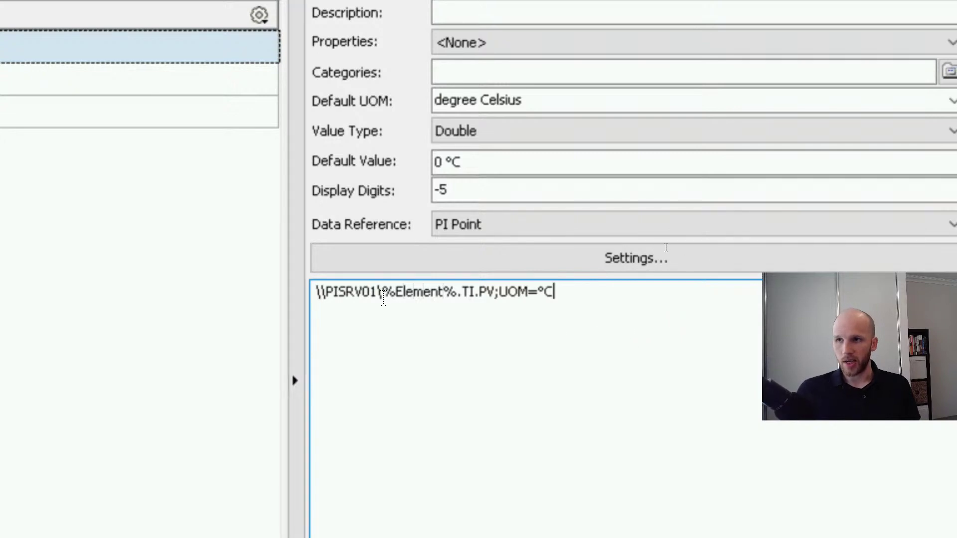
mouse_move(393, 287)
left_click_drag(383, 289, 458, 288)
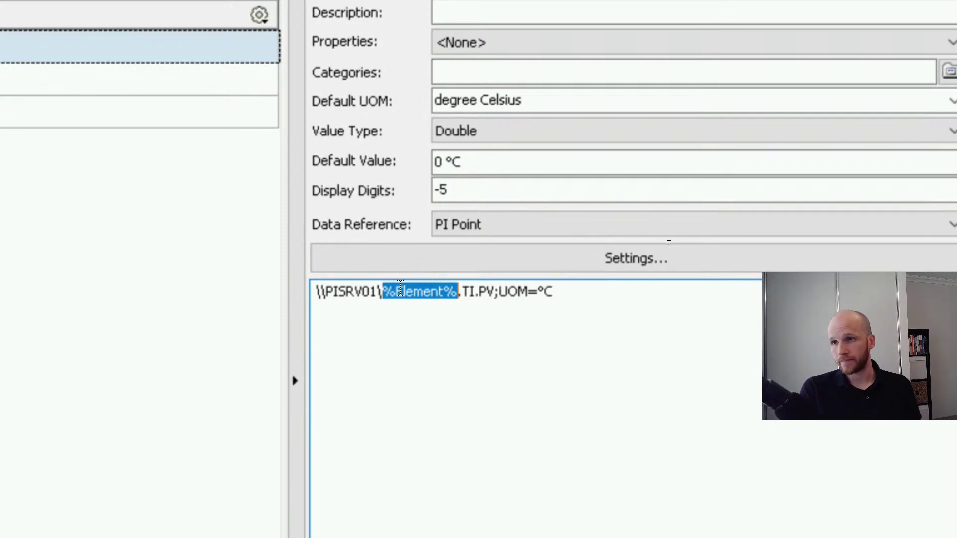
left_click(725, 300)
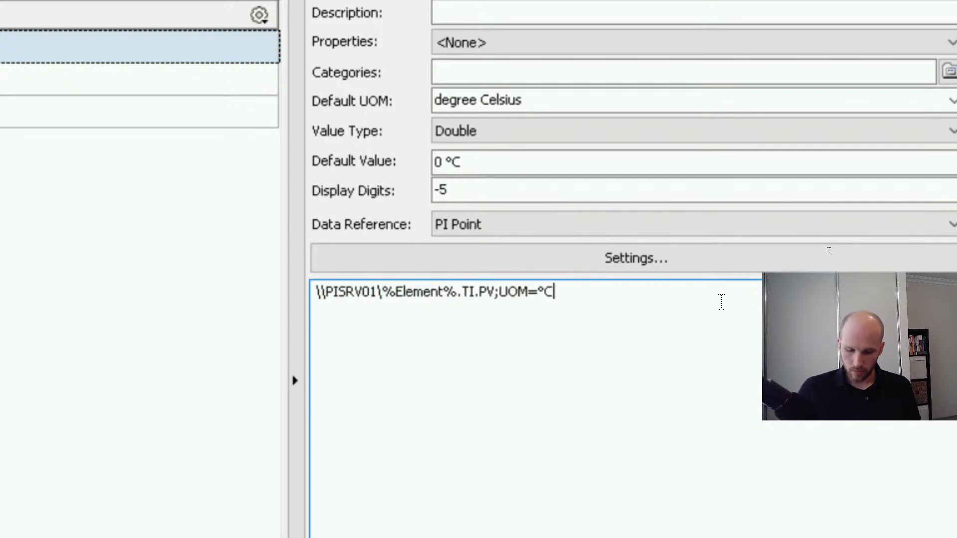
mouse_move(477, 304)
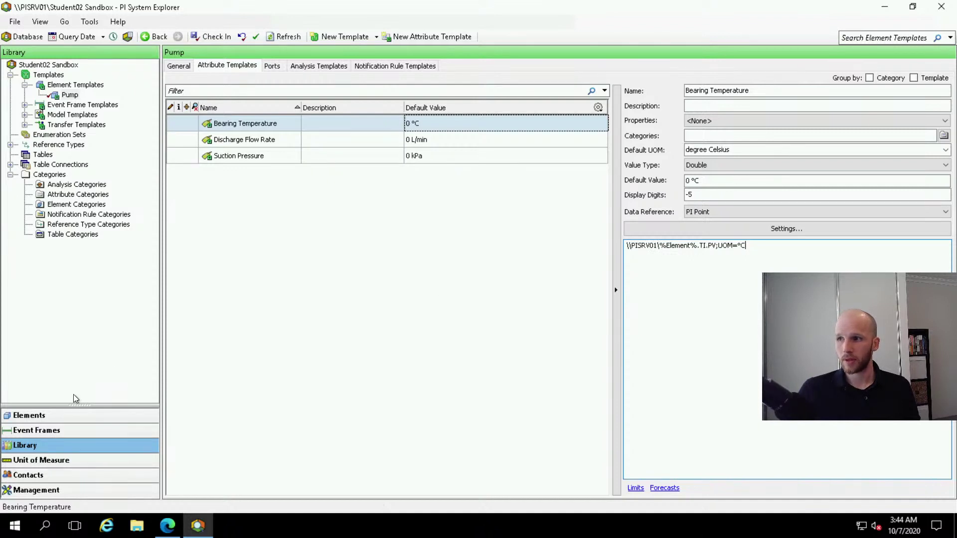
Compare the attribute values and the Bearing Temperature data references of the Pump01 and Pump02 elements
left_click(28, 416)
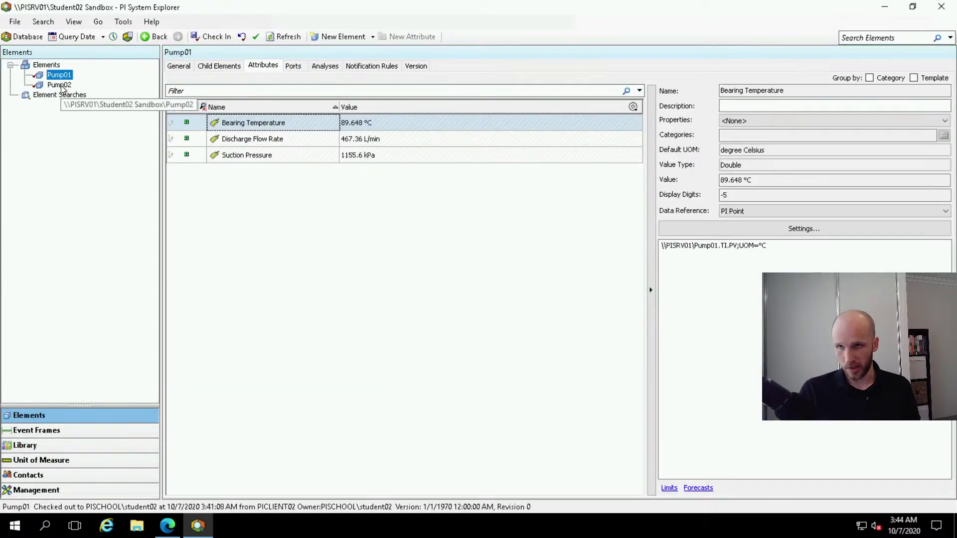
left_click_drag(711, 245, 763, 244)
left_click(763, 245)
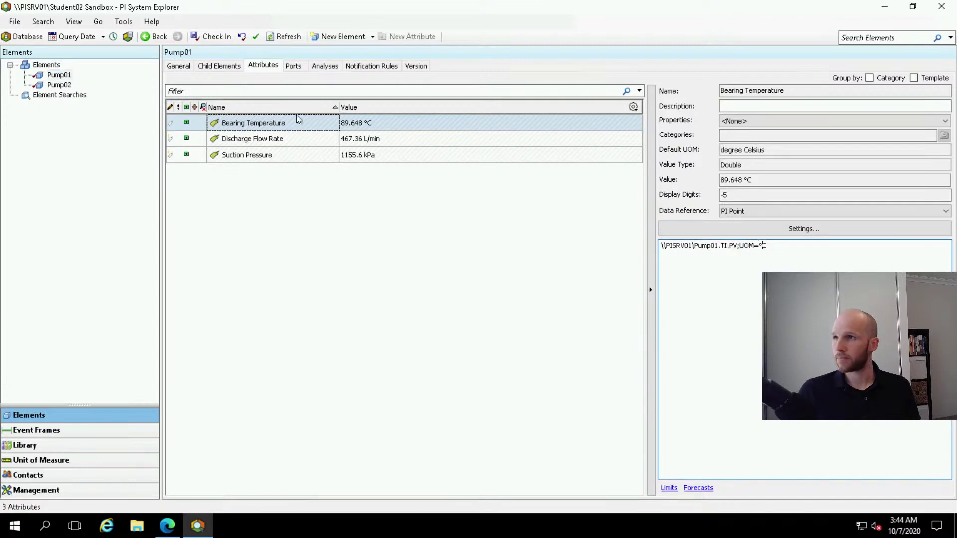
left_click(59, 85)
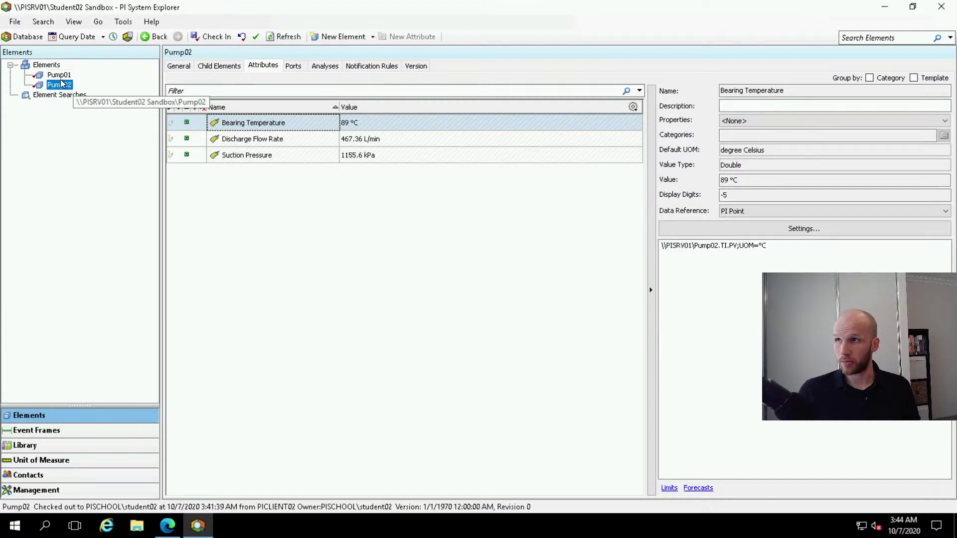
left_click(61, 75)
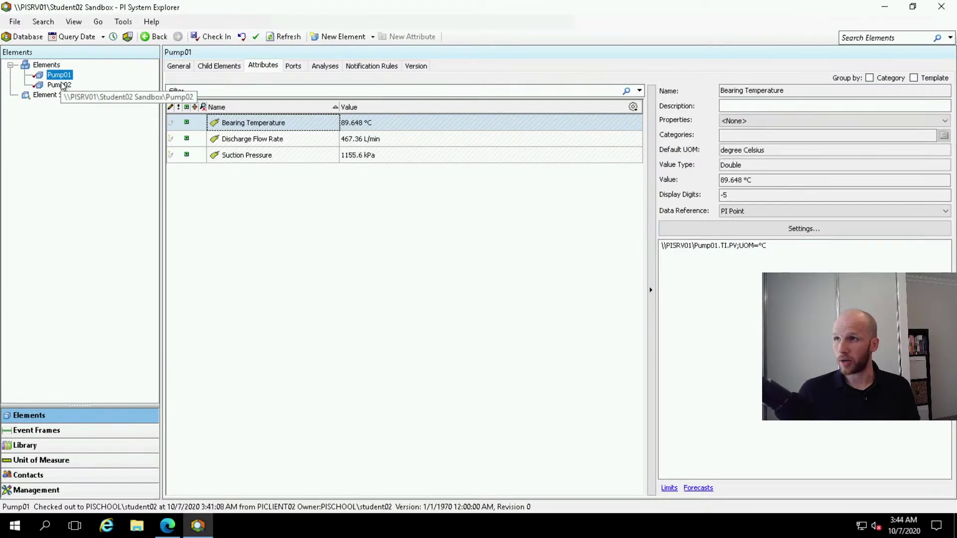
left_click(60, 85)
left_click(63, 76)
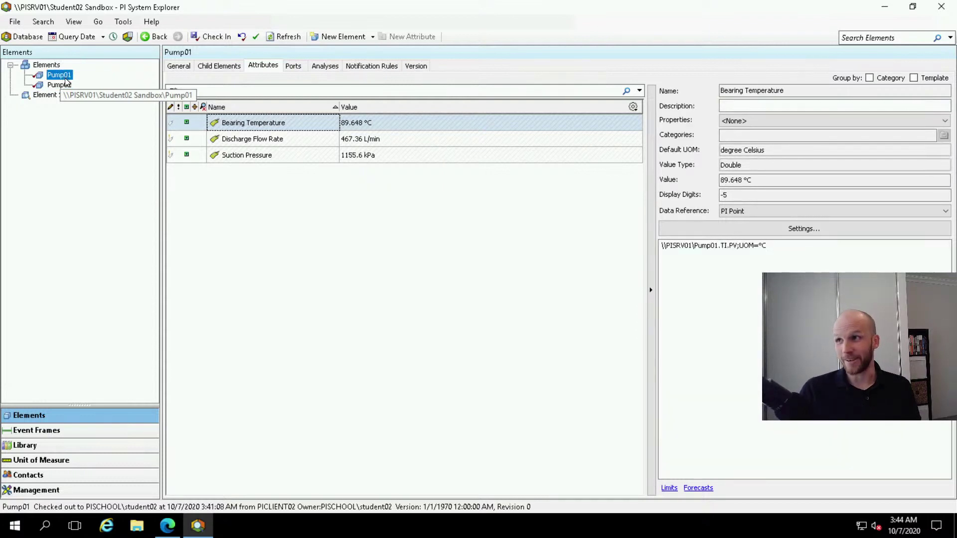
Replace Pump01 with %Element% in the Pump template's Discharge Flow Rate data reference, giving \\PISRV01\%Element%.FL.PV;UOM=L/min
left_click(45, 445)
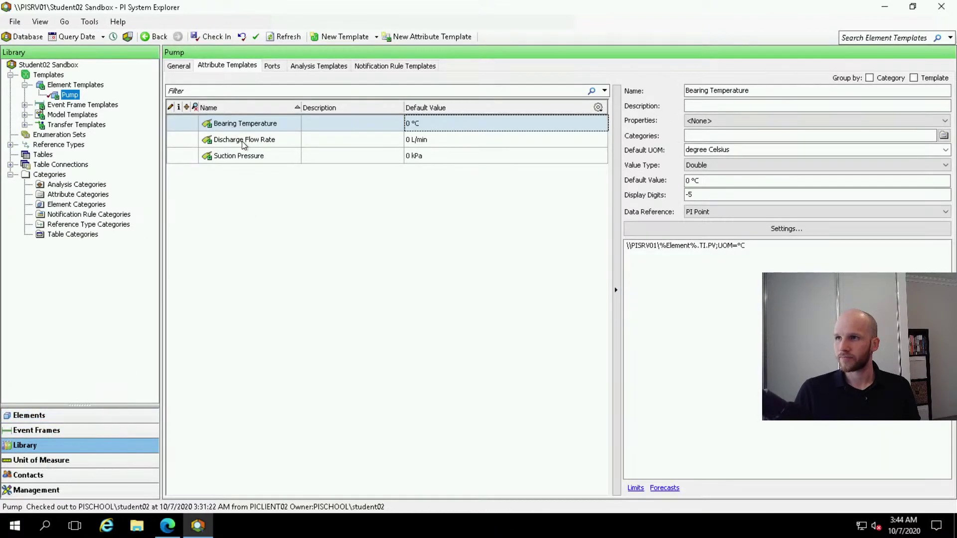
left_click(244, 142)
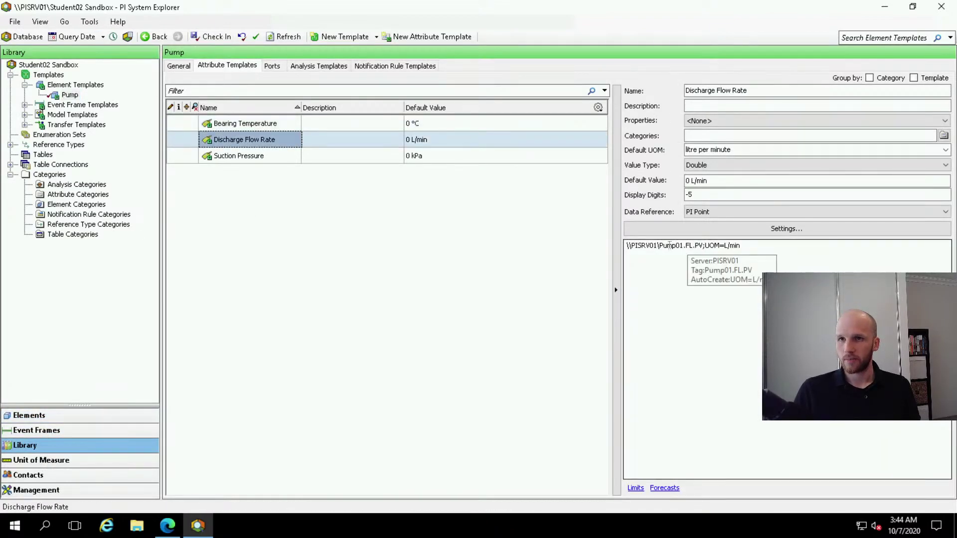
left_click(666, 246)
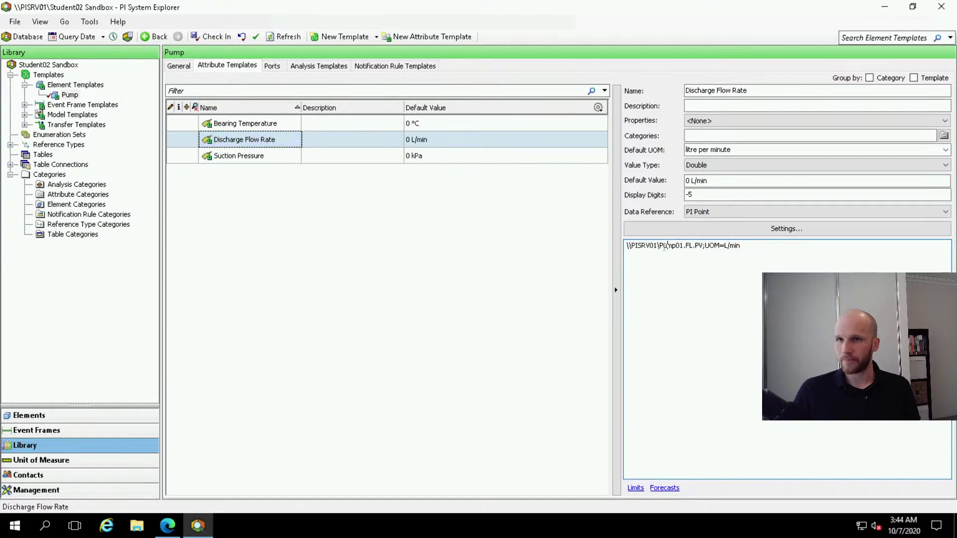
left_click_drag(659, 246, 682, 246)
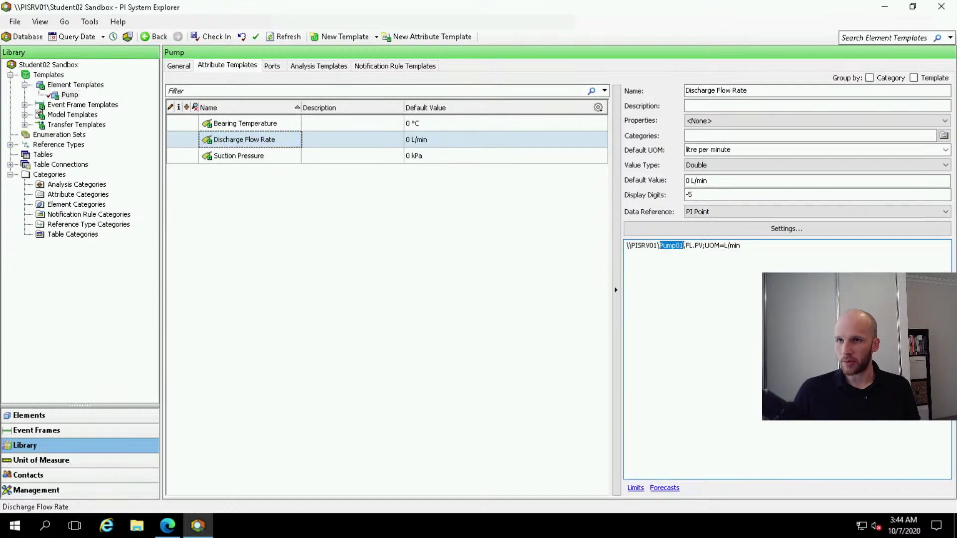
type("%Element%")
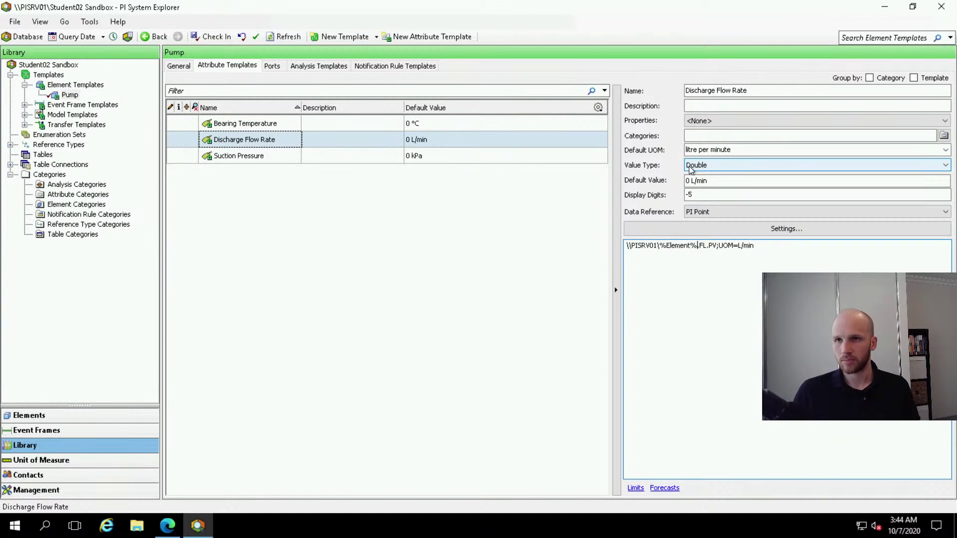
Replace Pump01 with %Element% in the Pump template's Suction Pressure data reference, giving \\PISRV01\%Element%.SP.PV;UOM=kPa
left_click(265, 158)
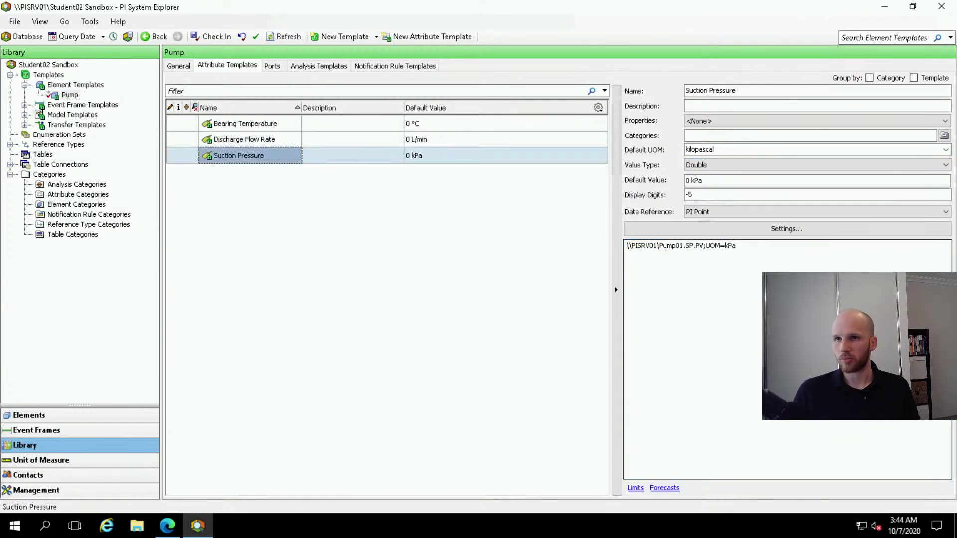
left_click_drag(659, 246, 684, 247)
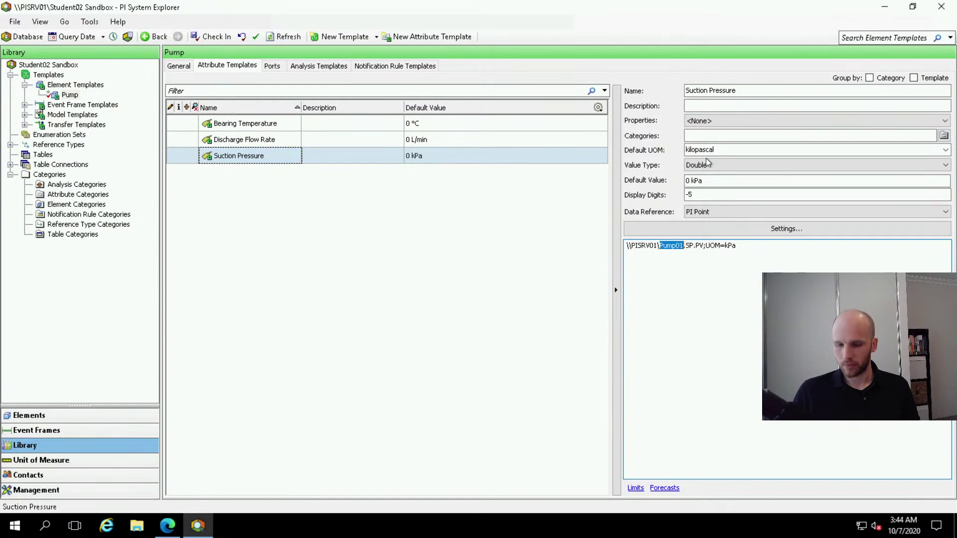
type("%Element%")
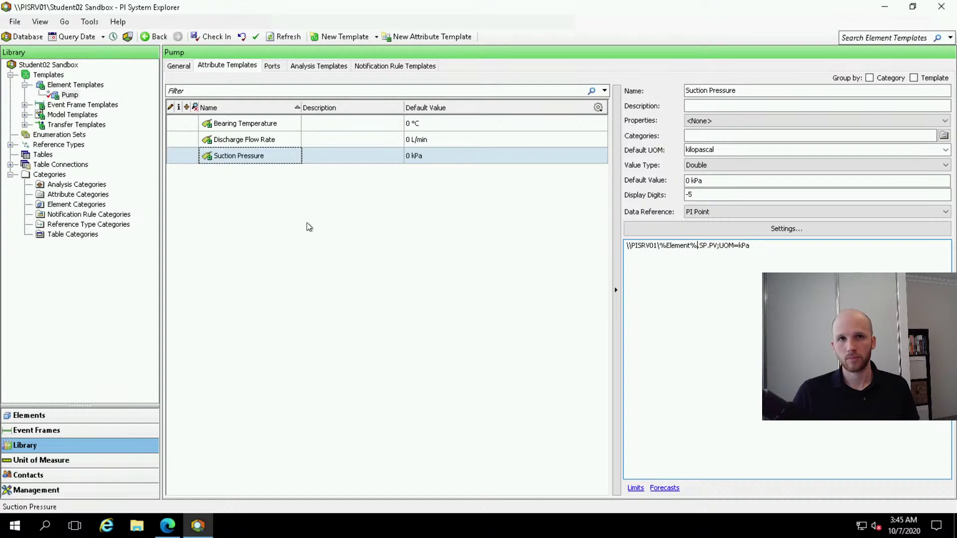
left_click(283, 202)
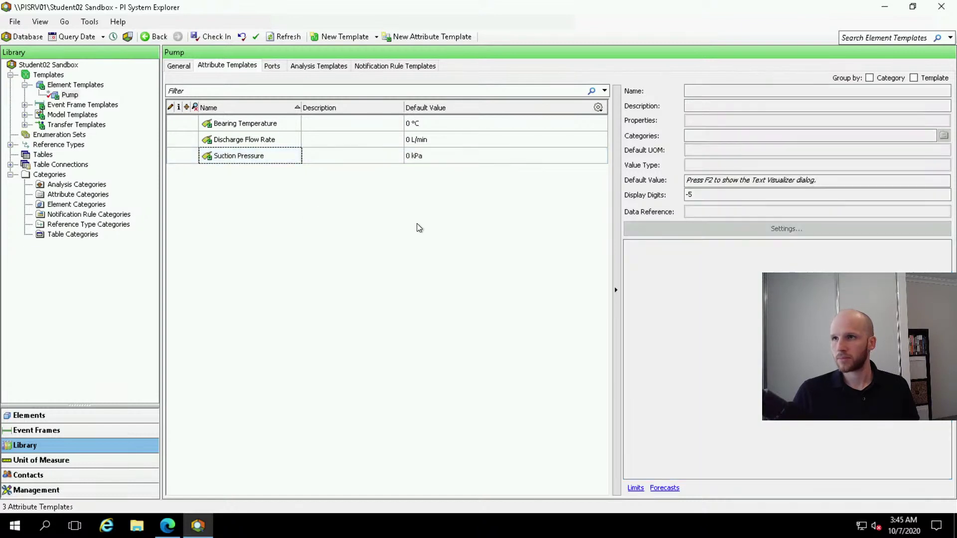
left_click(259, 159)
key("F2")
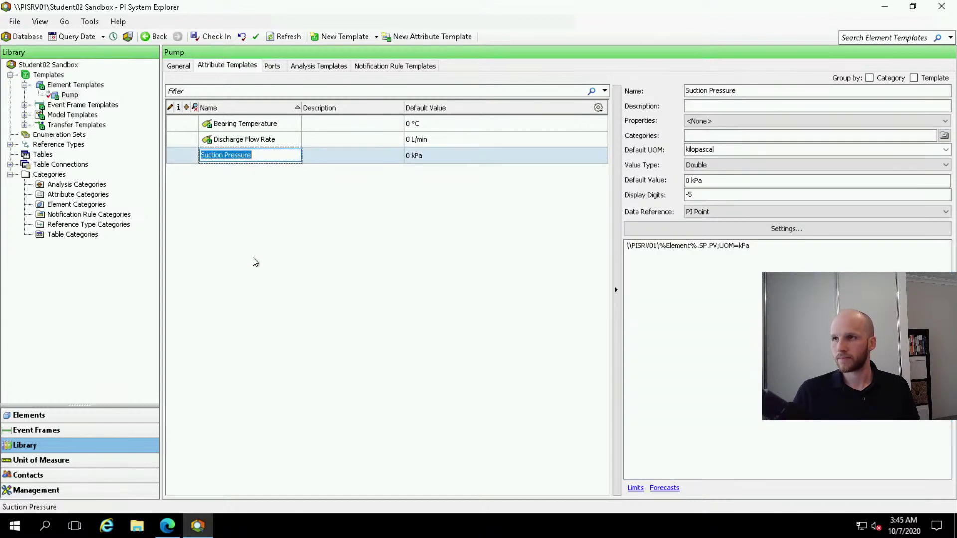
Check the values of all three attributes on the Pump02 and Pump01 elements
left_click(60, 414)
left_click(59, 84)
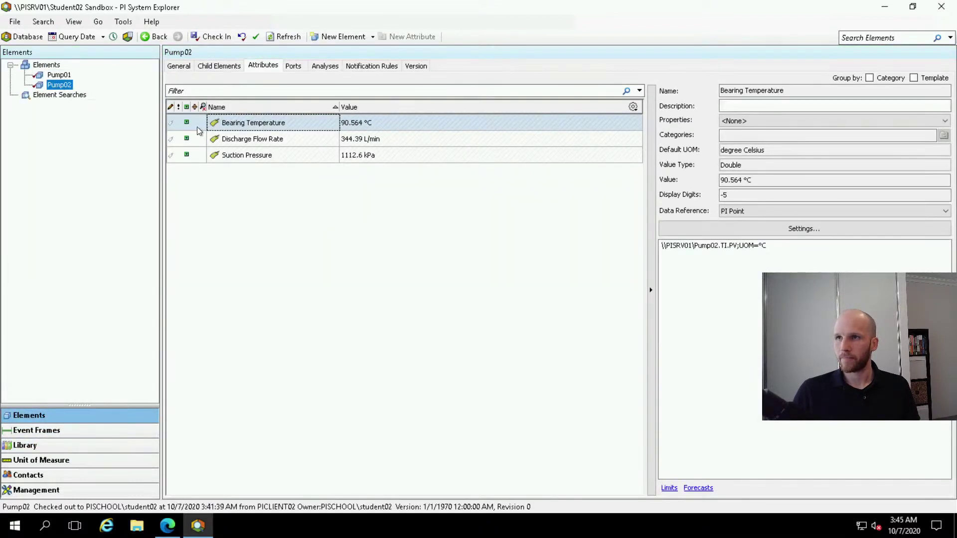
left_click(60, 75)
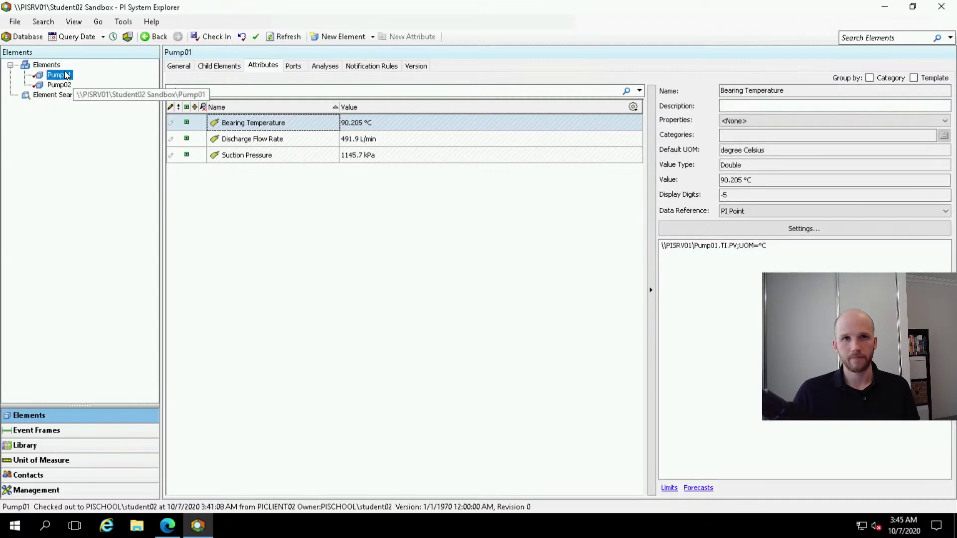
left_click(53, 87)
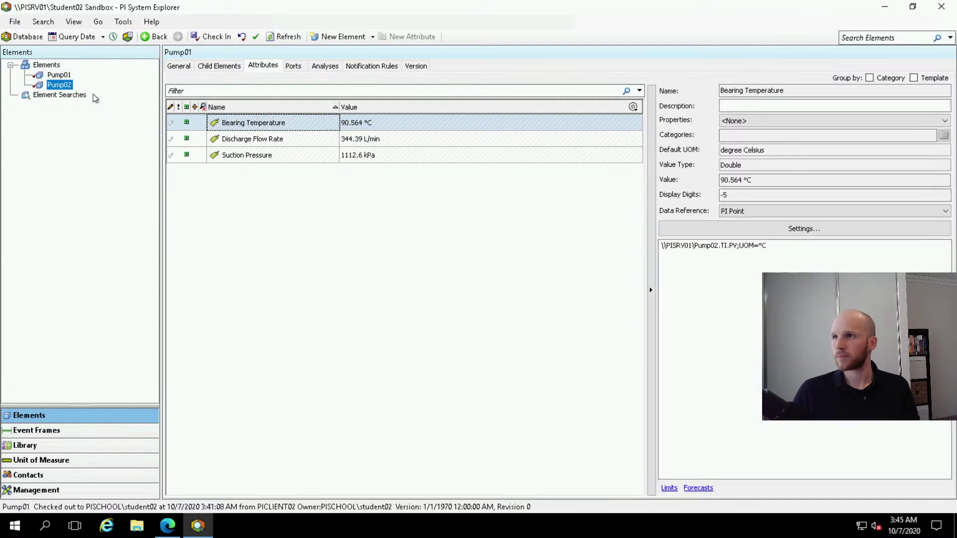
Create three more elements at the root of the element tree, each based on the Pump template
right_click(53, 66)
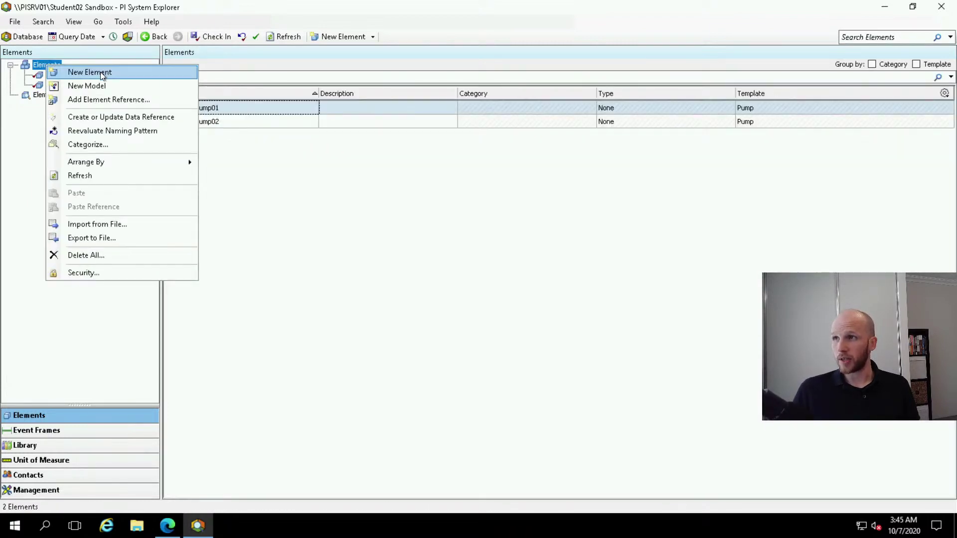
left_click(102, 72)
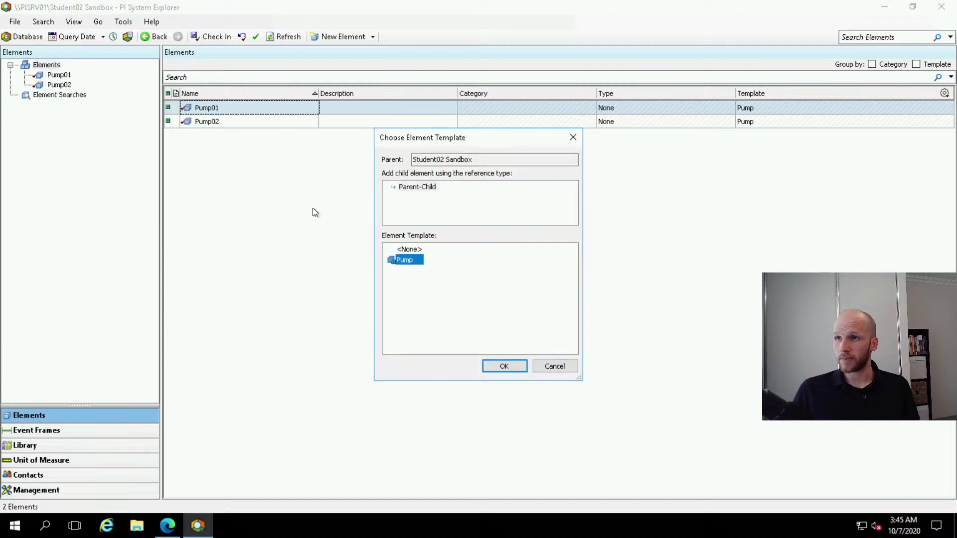
left_click(513, 367)
right_click(55, 64)
left_click(80, 67)
left_click(513, 367)
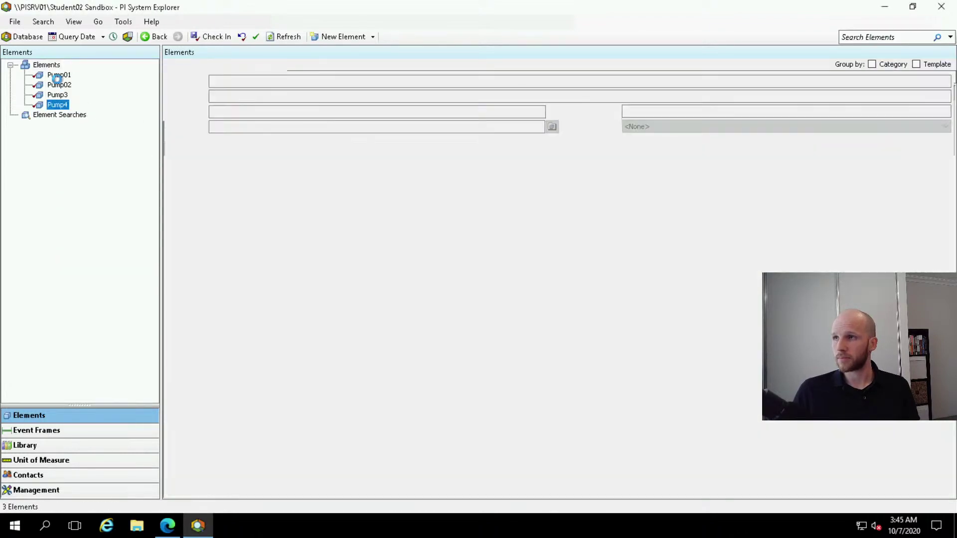
right_click(51, 65)
left_click(78, 75)
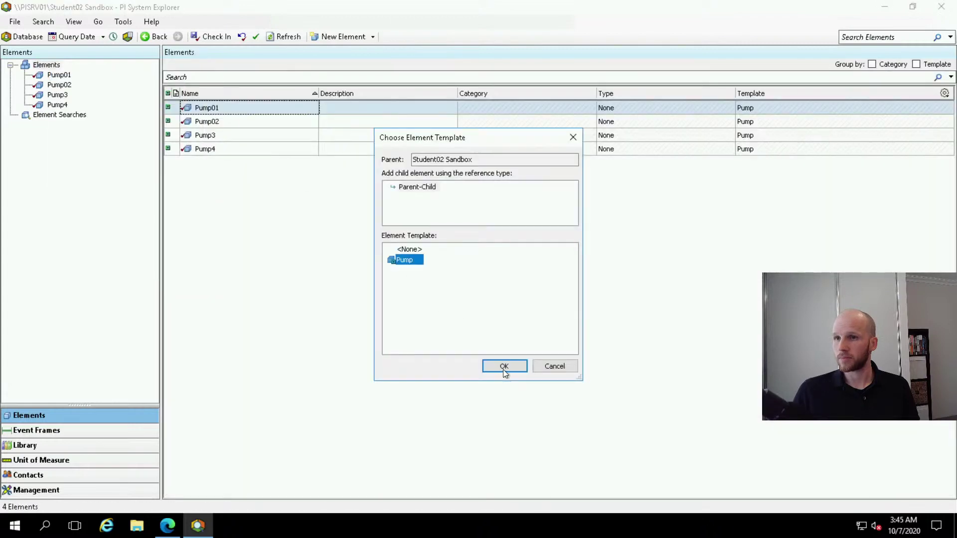
left_click(504, 367)
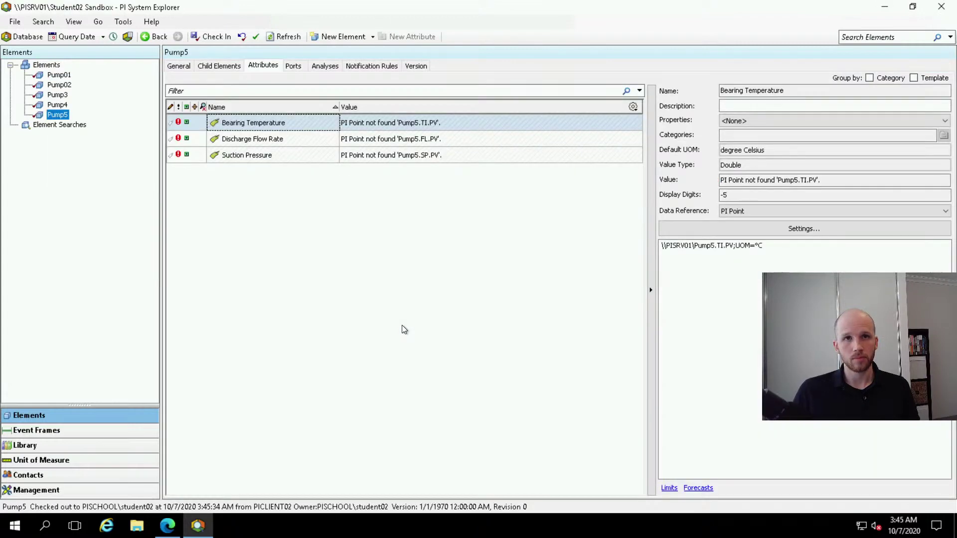
Rename the Pump3 element as Pump03
left_click(57, 95)
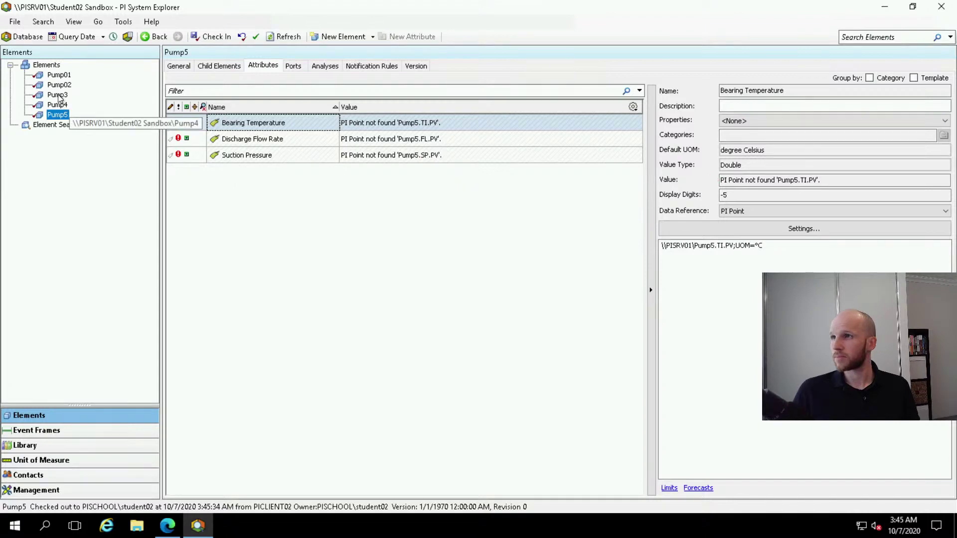
left_click(178, 65)
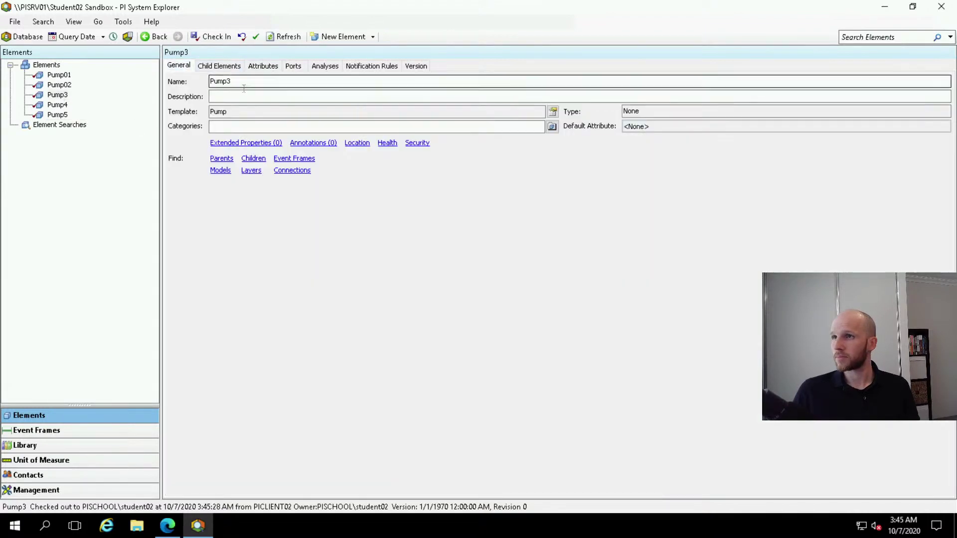
left_click(228, 81)
type("0")
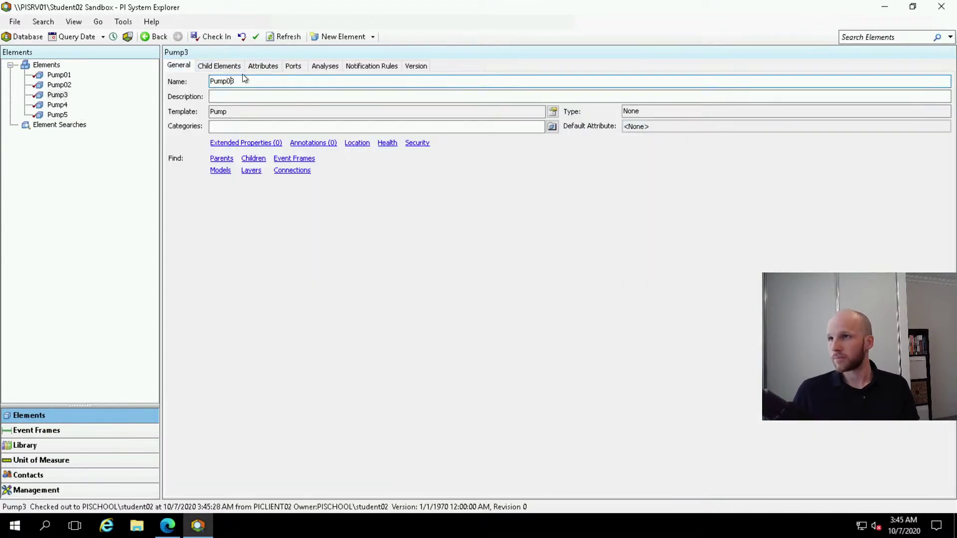
Review the attribute values of the Pump4 element and rename it as Pump04
left_click(58, 105)
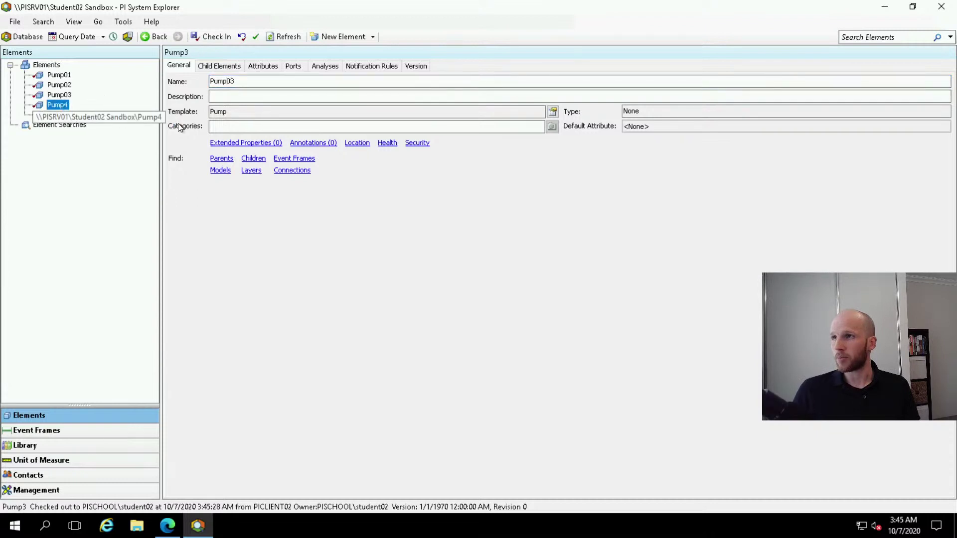
left_click(264, 67)
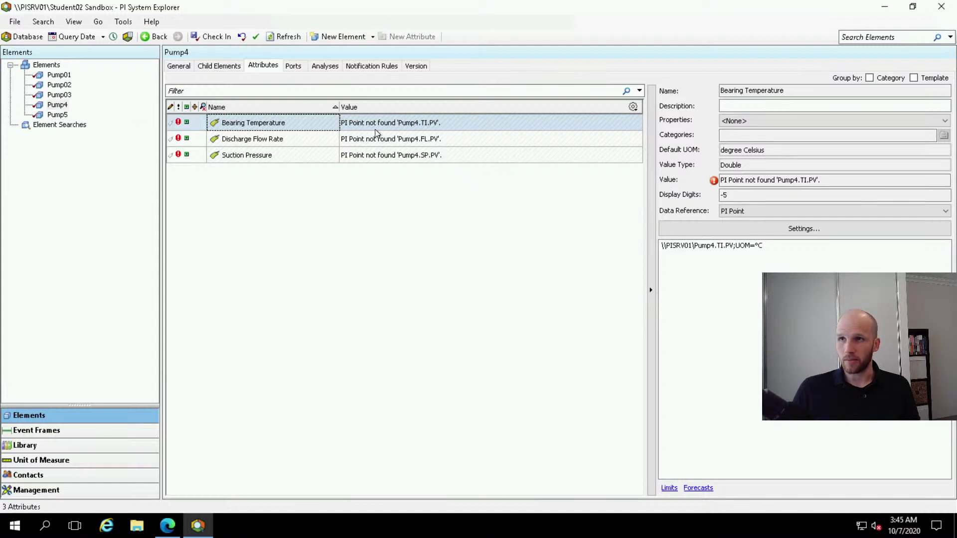
mouse_move(420, 128)
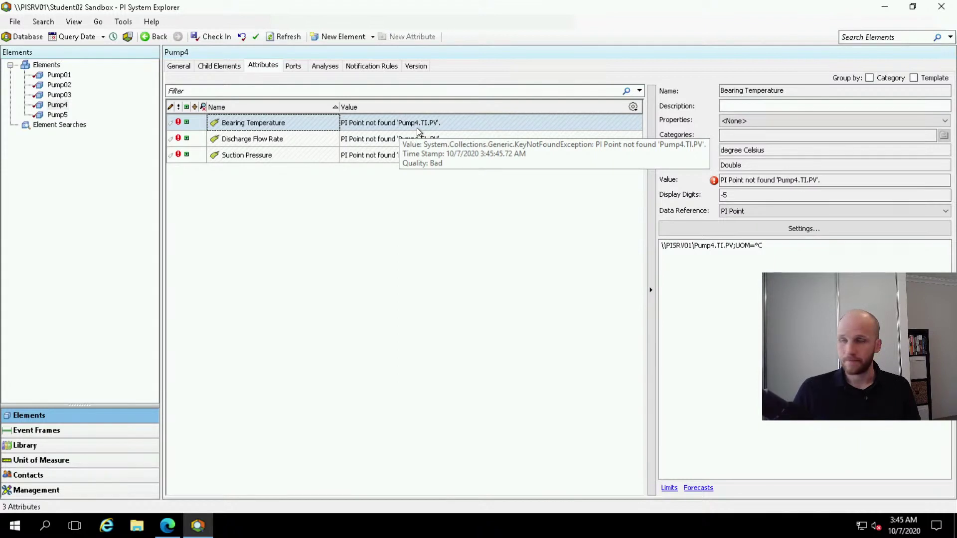
left_click(179, 65)
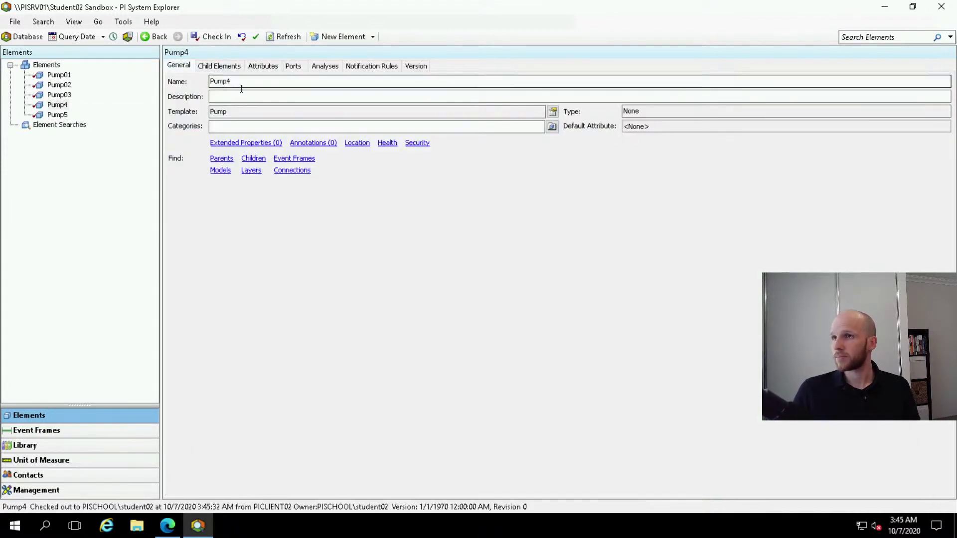
left_click(228, 80)
type("0")
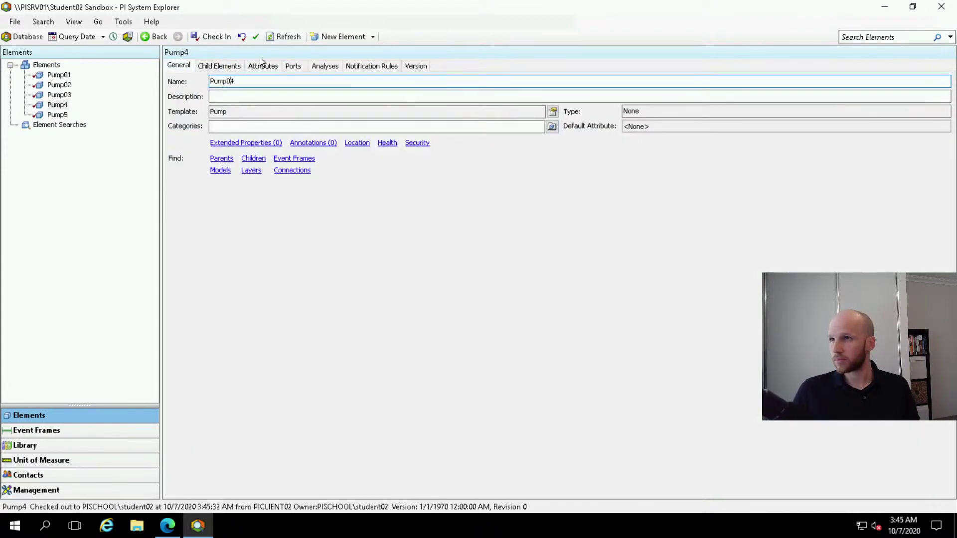
Rename the Pump5 element as Pump05
left_click(57, 114)
left_click(227, 81)
type("0")
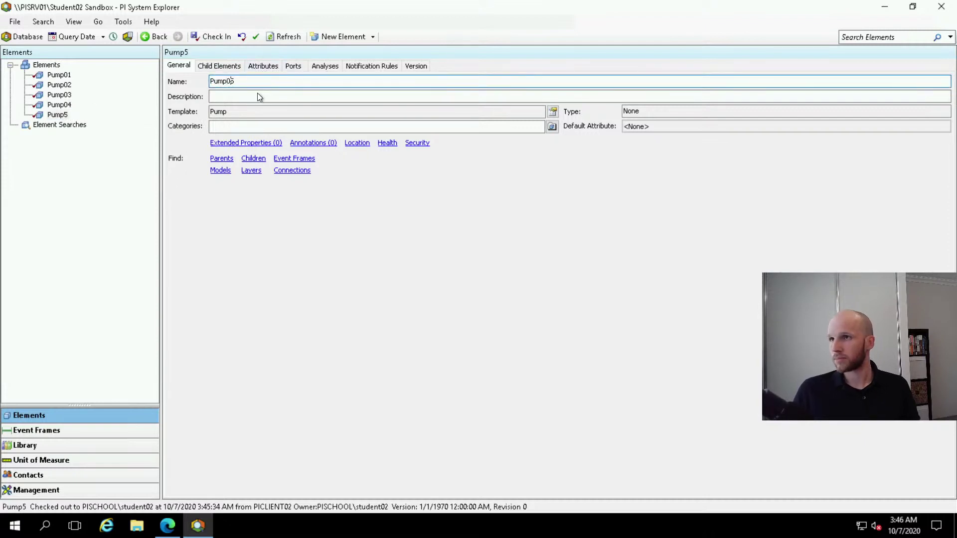
left_click(130, 194)
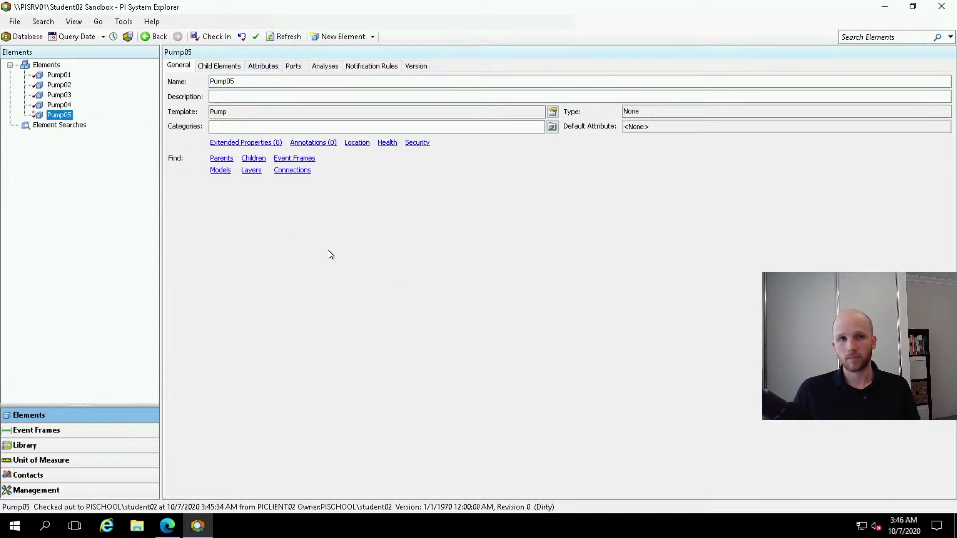
Apply the outstanding changes while refreshing the Pump05 attributes, and review the attribute values of Pump04, Pump02 and Pump01
left_click(267, 67)
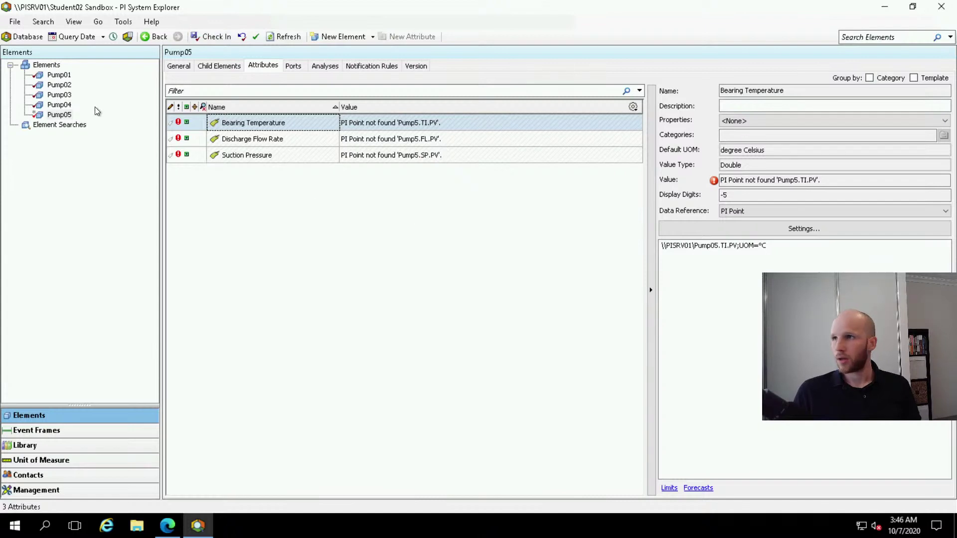
left_click(284, 36)
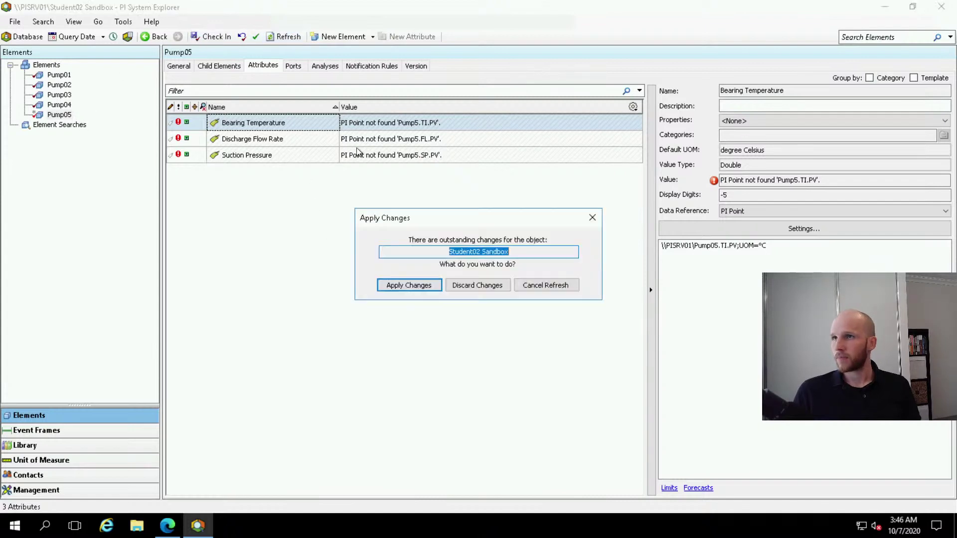
left_click(409, 286)
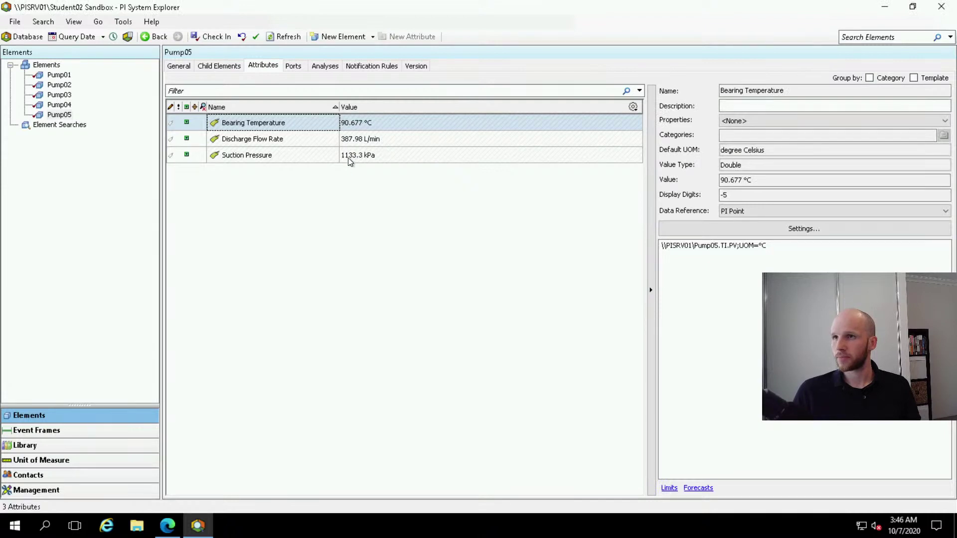
left_click(60, 105)
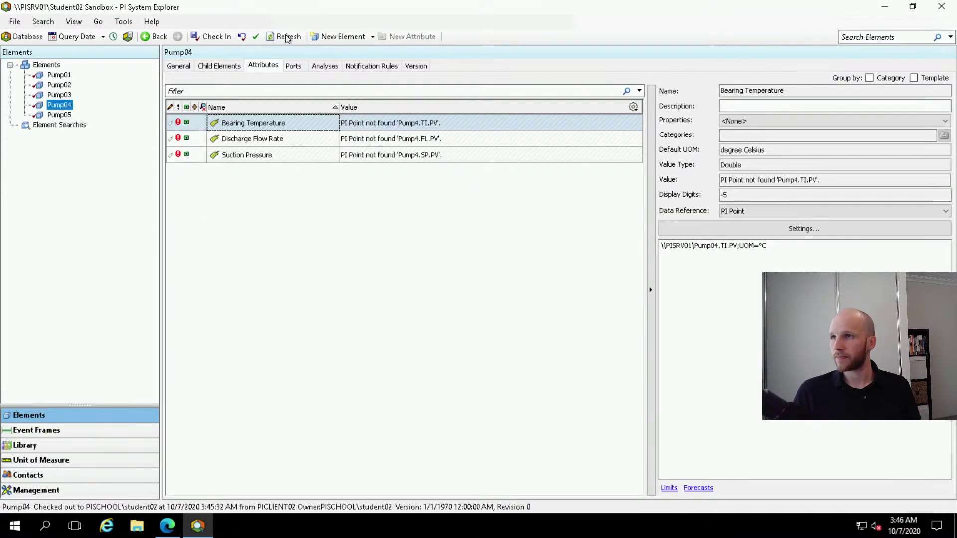
left_click(58, 85)
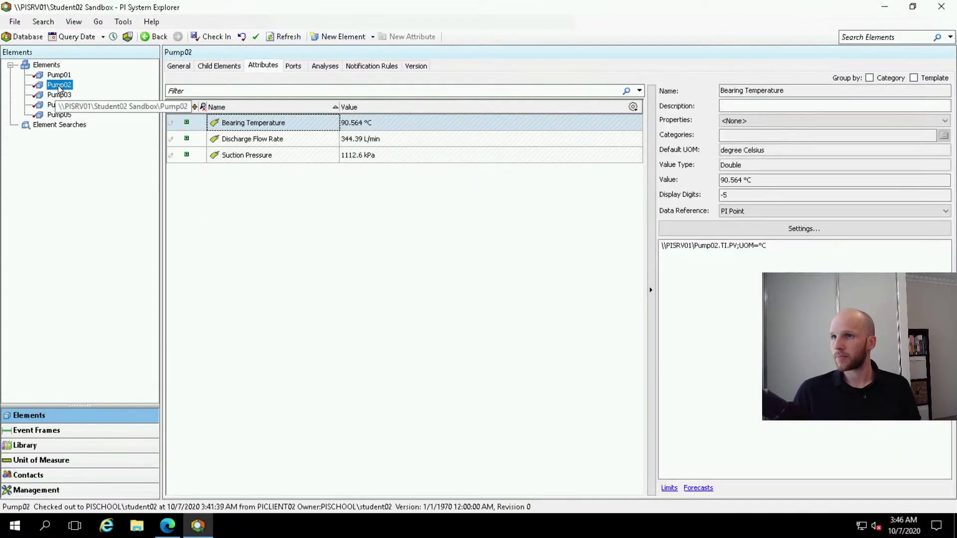
left_click(59, 75)
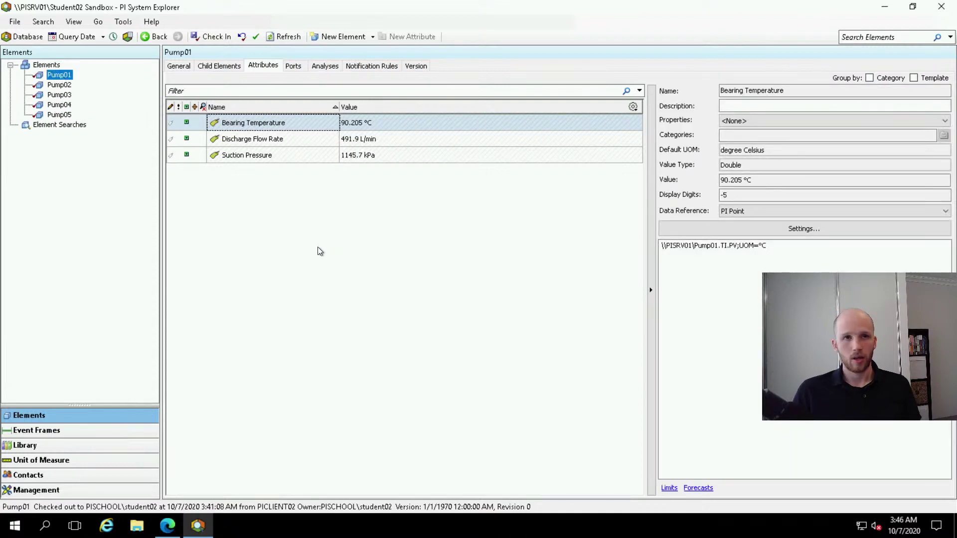
Check in all outstanding changes, covering the Pump template and the Pump01 to Pump05 elements
left_click(226, 38)
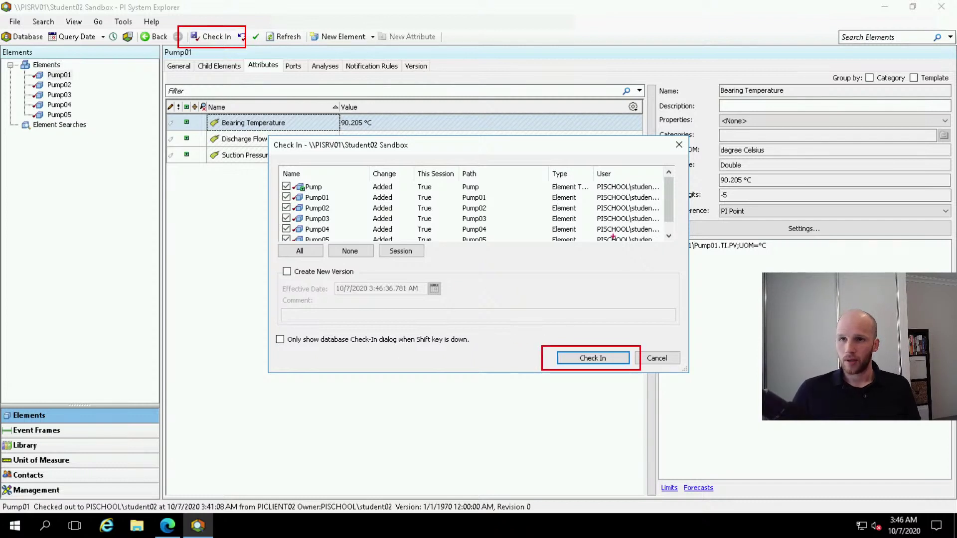
key("Escape")
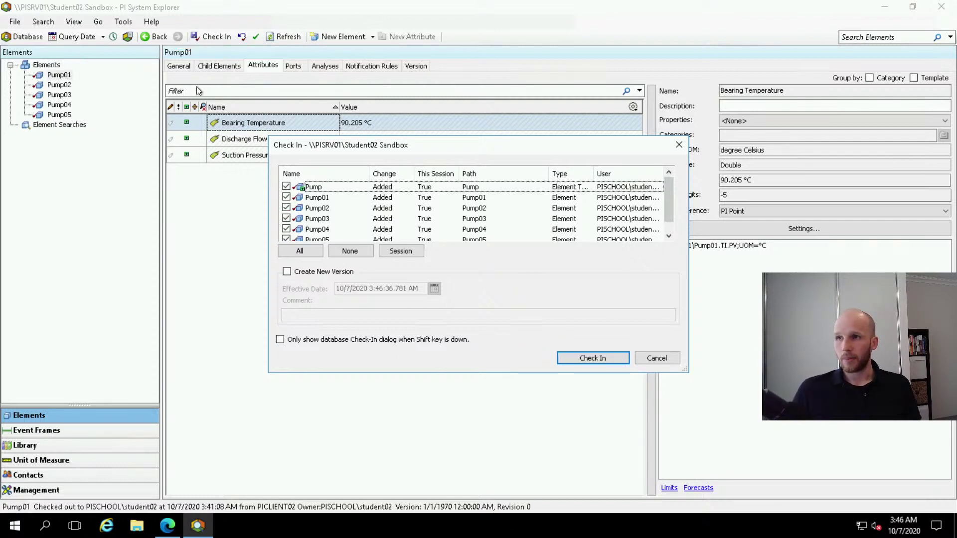
left_click(616, 357)
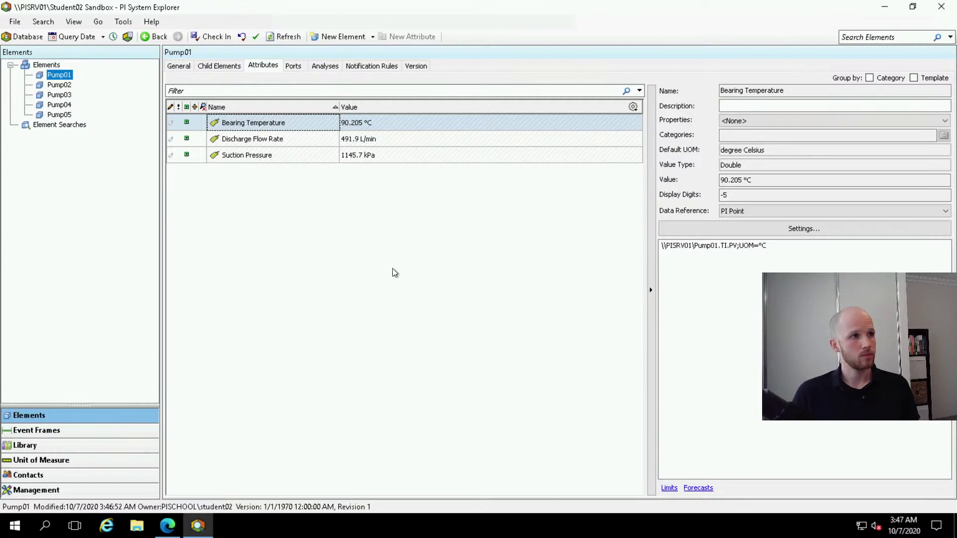
left_click(369, 244)
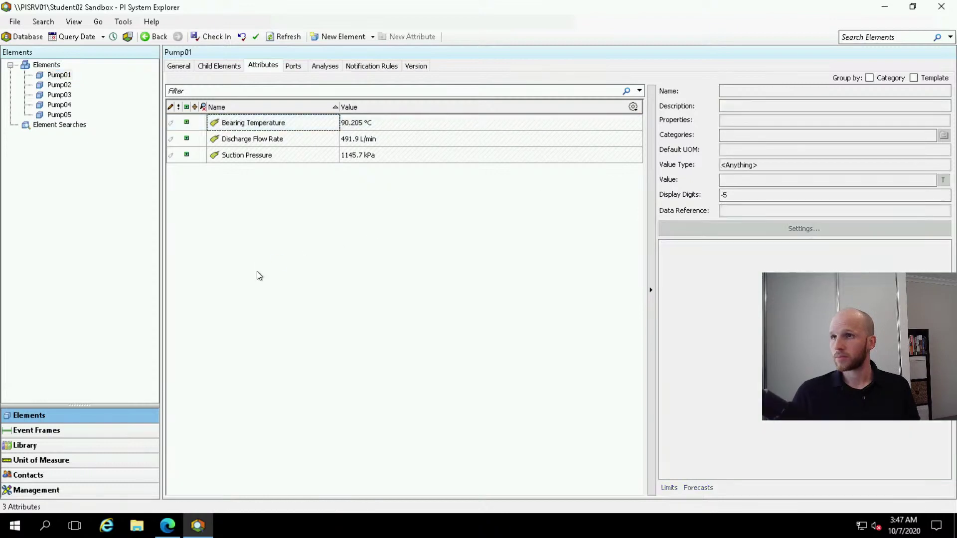
Add a new attribute template to the Pump element template in the Library
left_click(34, 444)
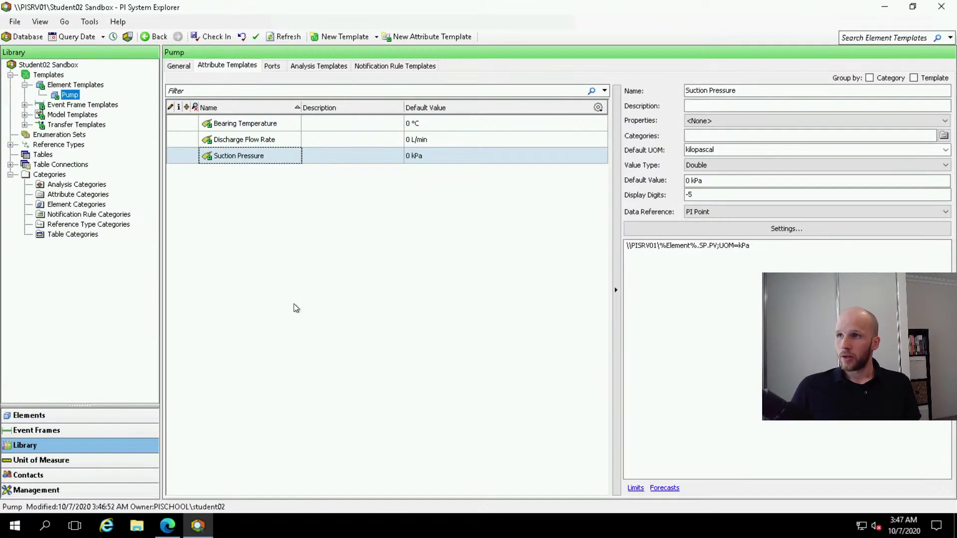
left_click(381, 247)
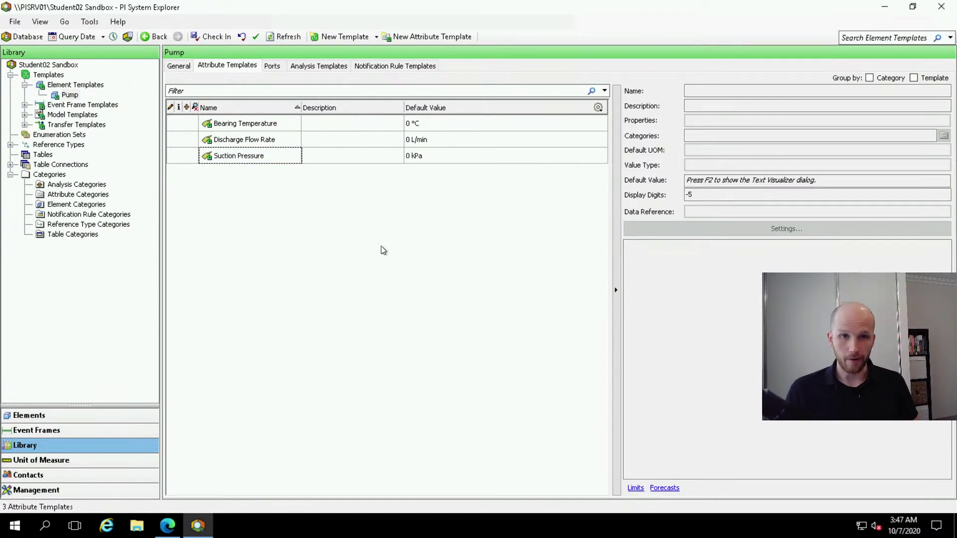
right_click(289, 220)
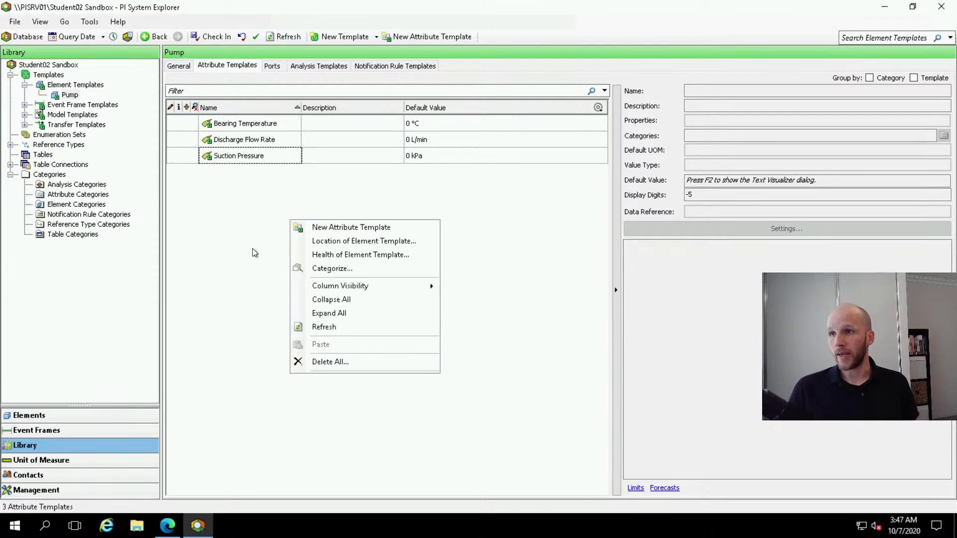
left_click(411, 228)
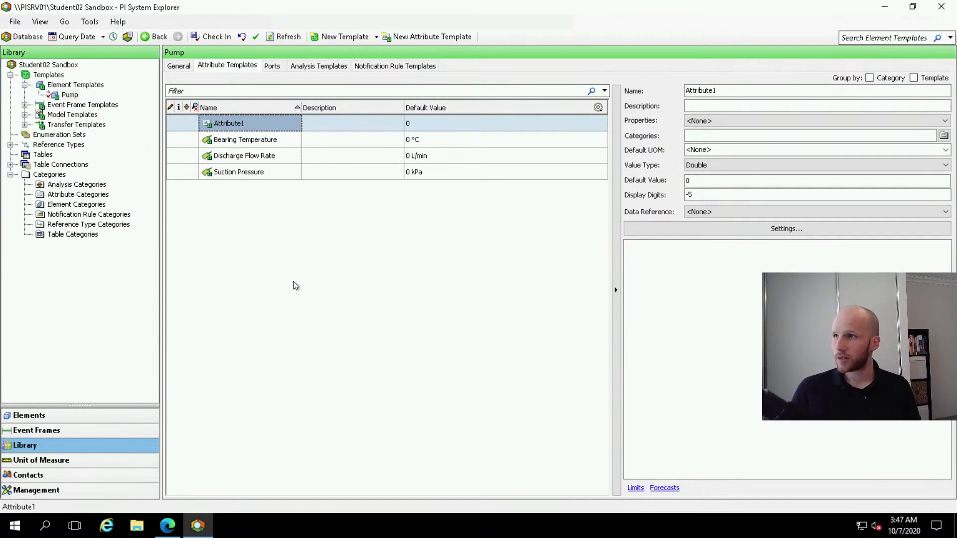
Create another element at the root of the element tree, based on the Pump template
left_click(63, 417)
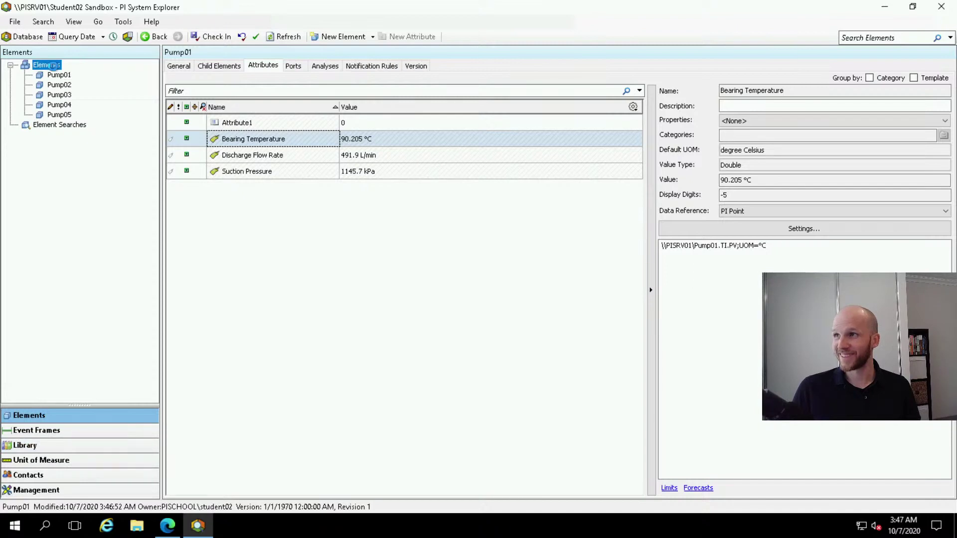
right_click(49, 65)
left_click(86, 72)
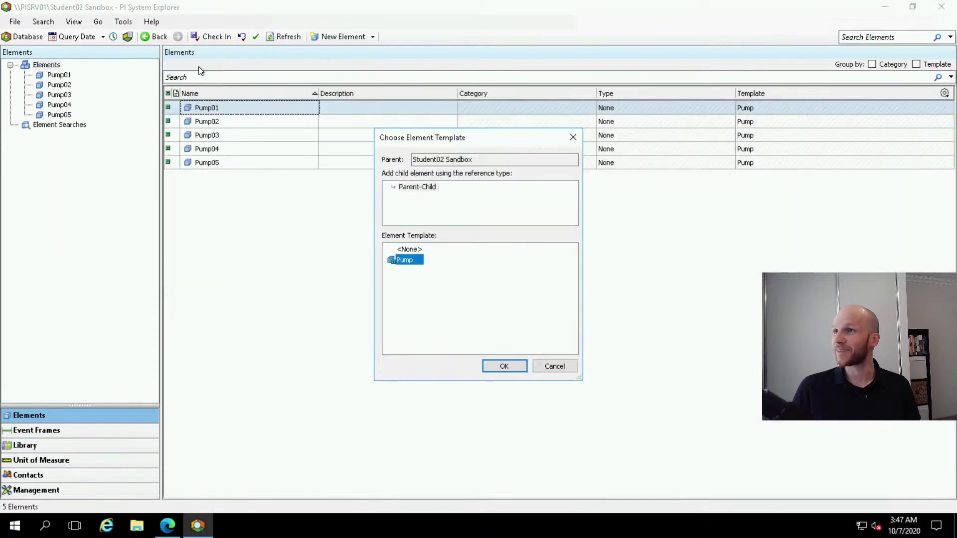
left_click(504, 367)
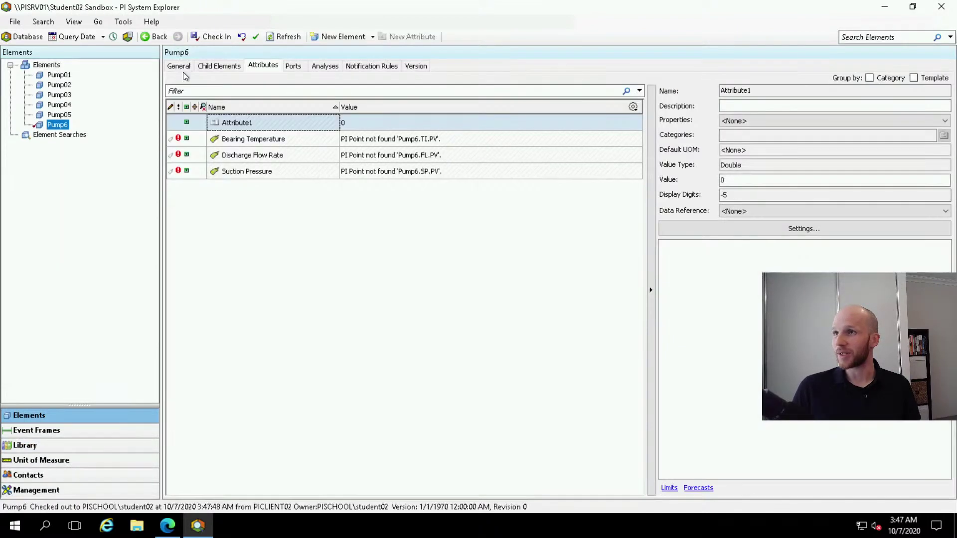
Rename the Pump6 element as Pump06
left_click(181, 67)
left_click_drag(224, 81, 230, 81)
type("05")
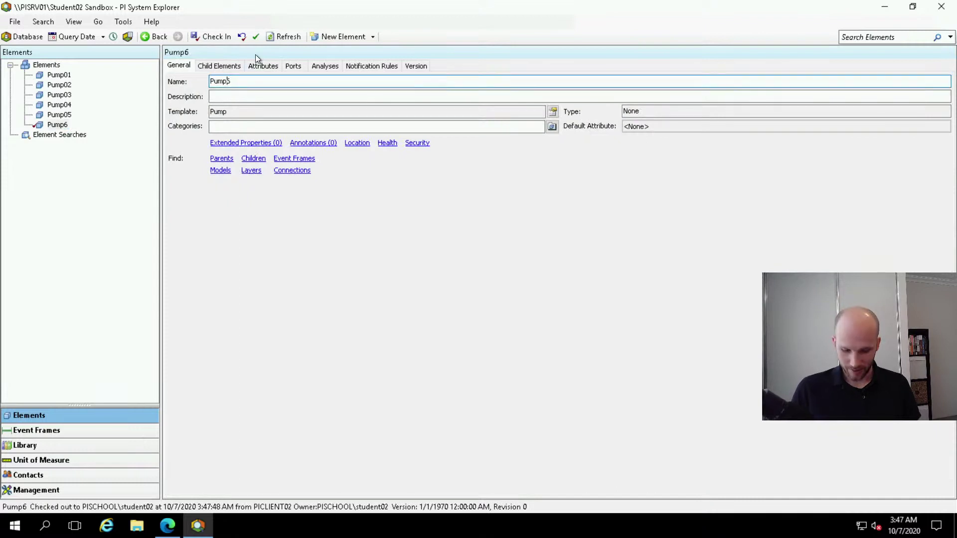
left_click(127, 172)
Refresh the Pump06 attributes with the outstanding changes applied and check in the database changes
left_click(264, 67)
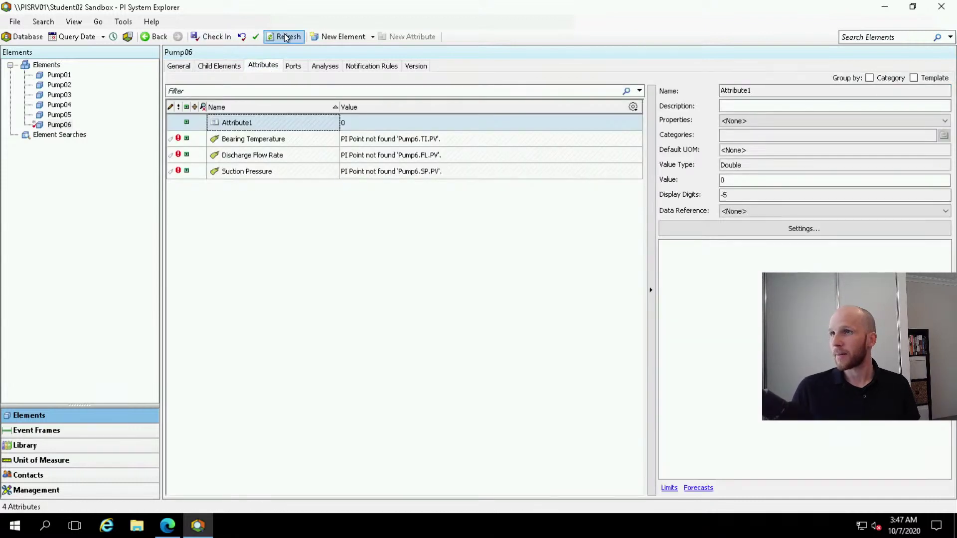
left_click(284, 37)
left_click(411, 287)
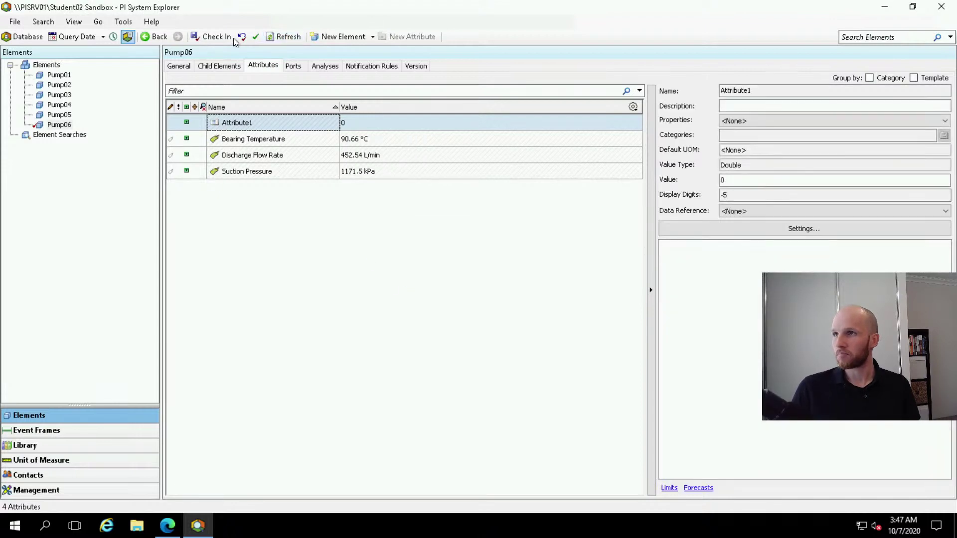
left_click(212, 37)
left_click(603, 356)
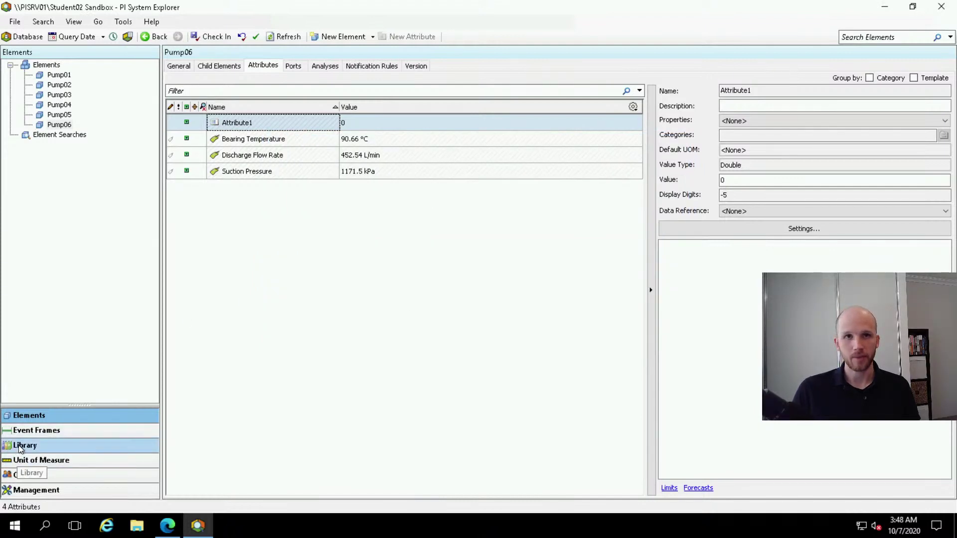
Rename the Attribute1 attribute template of the Pump template as Rated Power
left_click(32, 436)
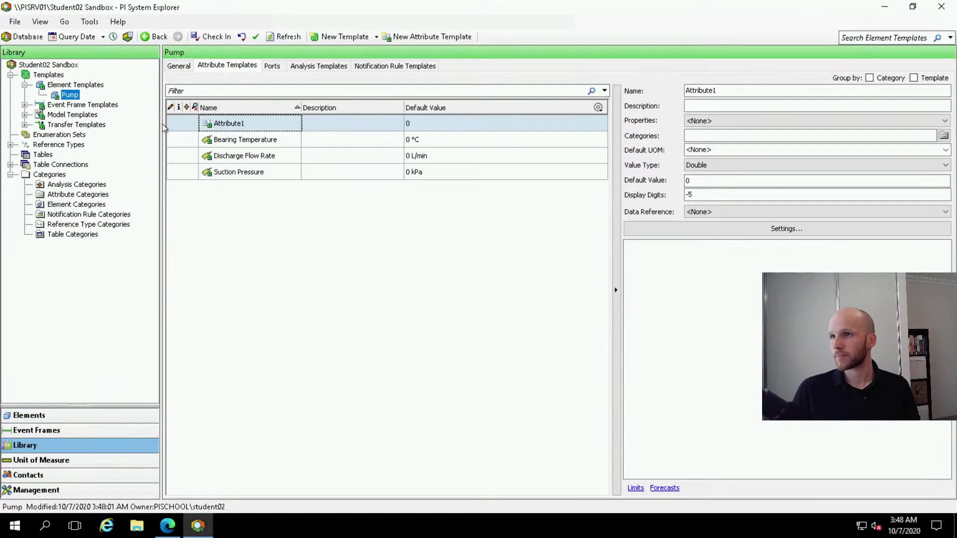
left_click(261, 124)
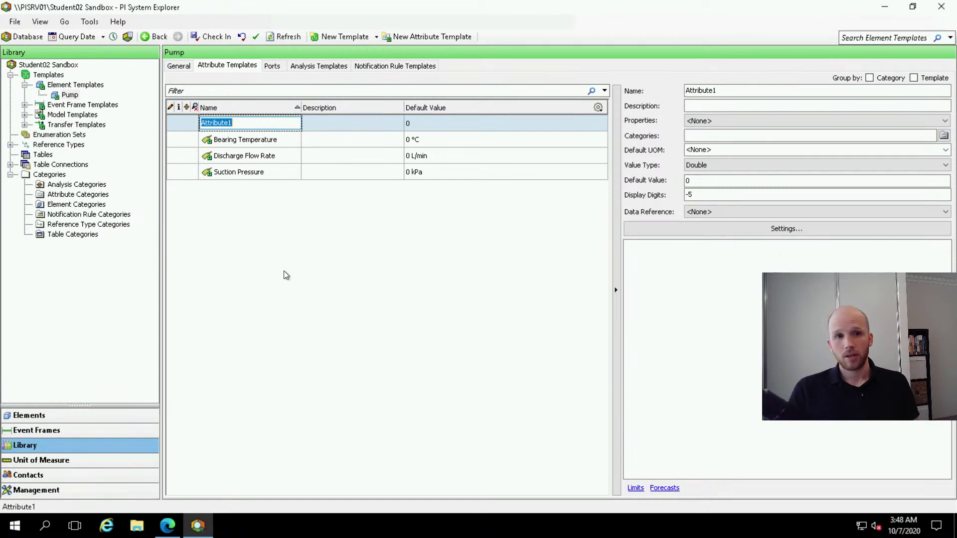
type("Rated Power")
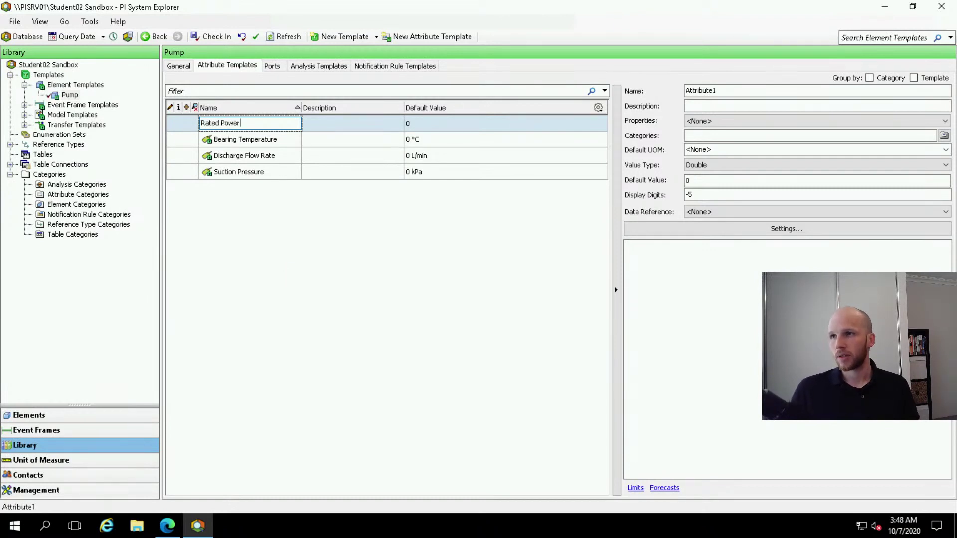
left_click(319, 142)
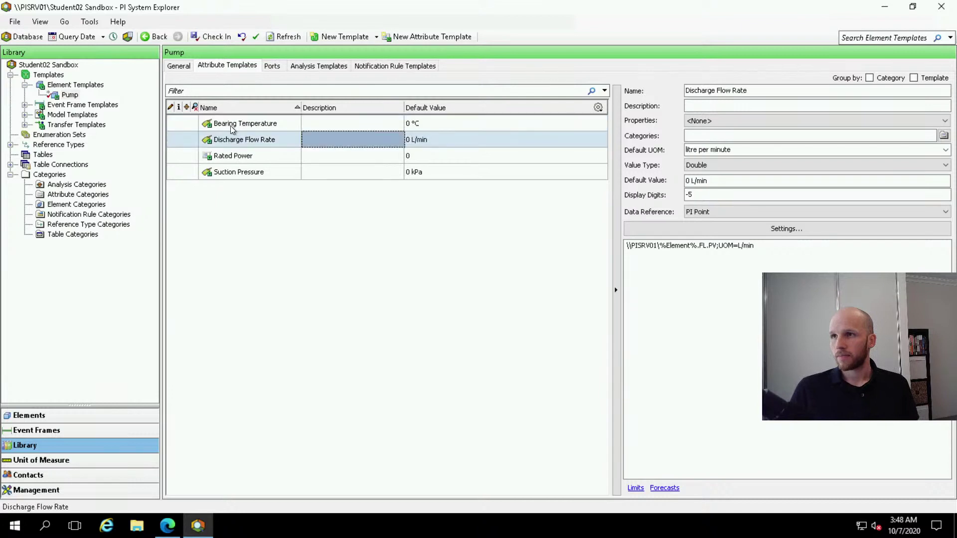
Set the default value of the Rated Power attribute template to 5.5
left_click(232, 159)
left_click(429, 156)
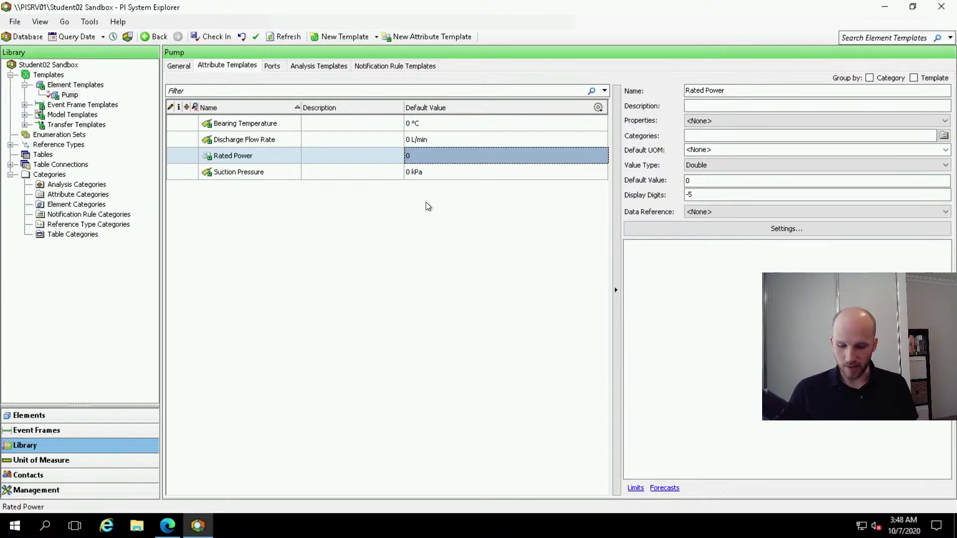
key("BackSpace")
type("5.5")
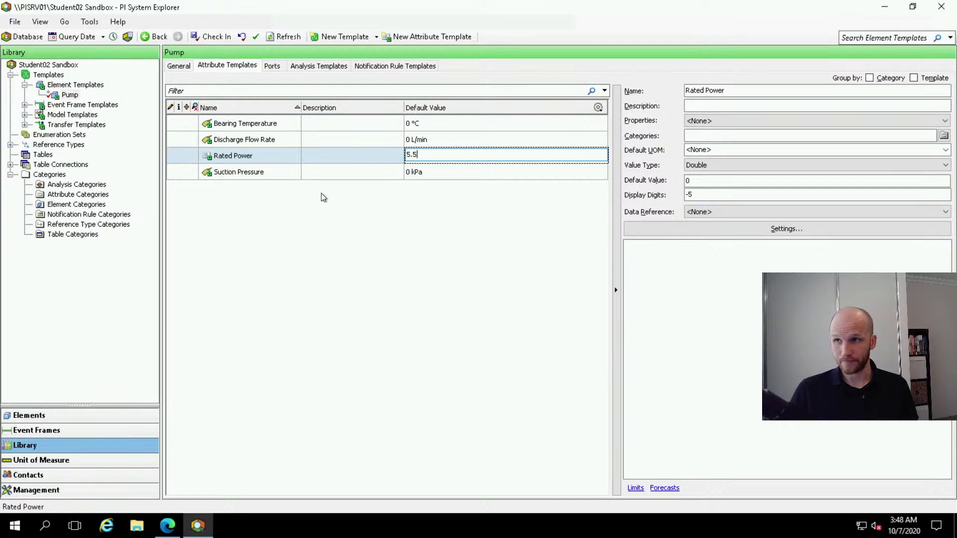
left_click(269, 172)
left_click(247, 156)
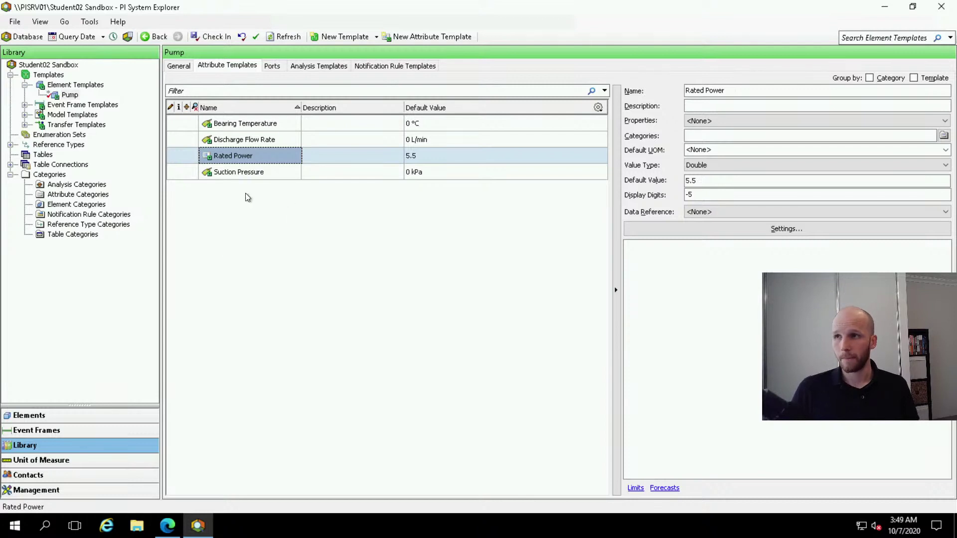
left_click(252, 173)
left_click(229, 156)
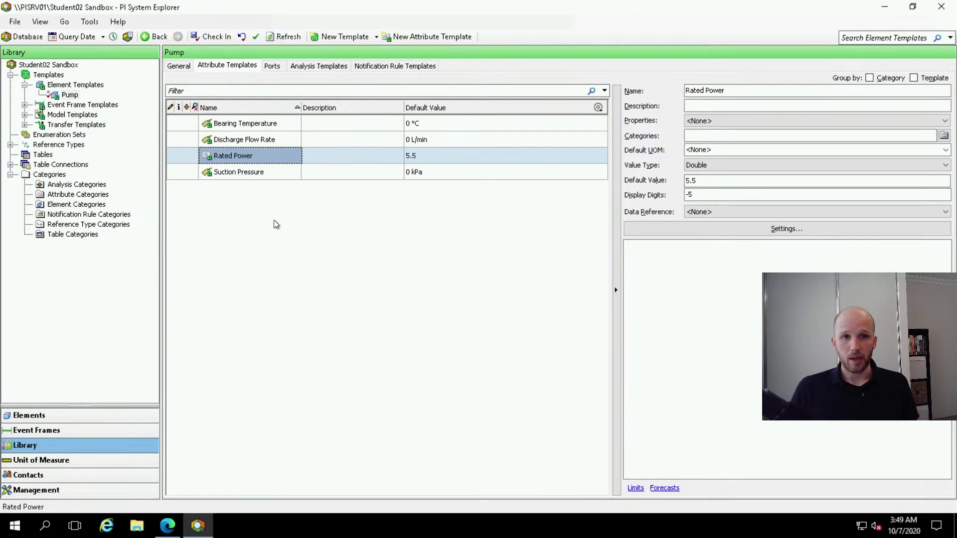
Add an attribute template named Total Head to the Pump template
right_click(273, 205)
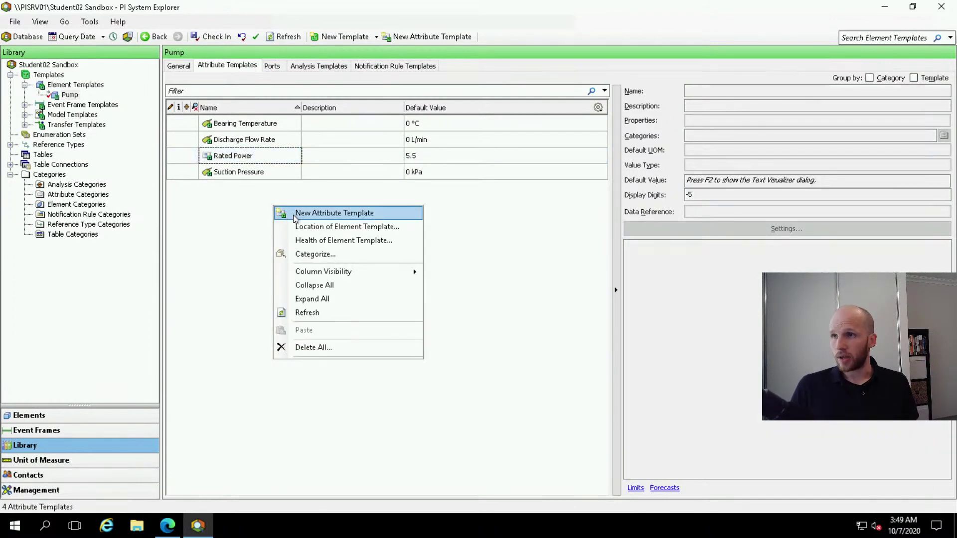
left_click(294, 211)
type("Total Head")
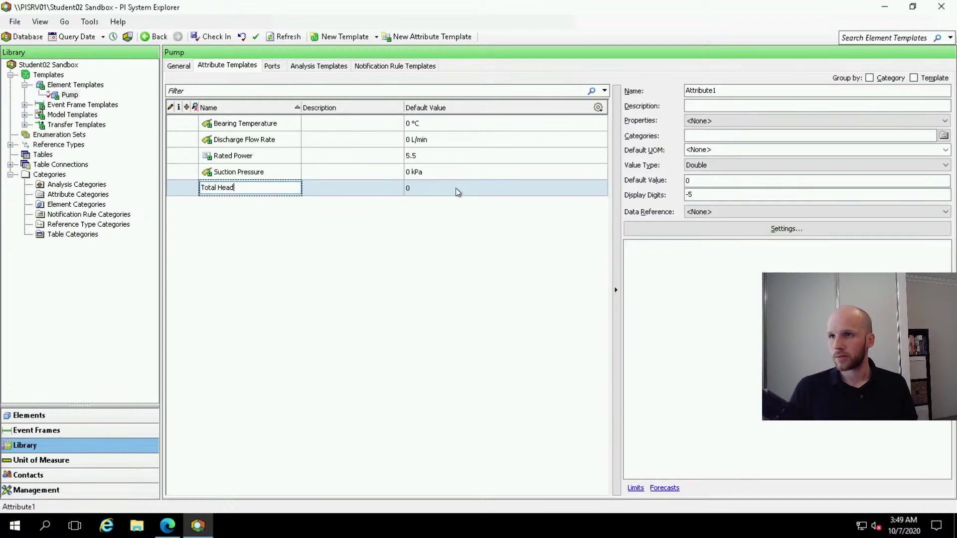
Set the default UOM of the Rated Power attribute template to horsepower
left_click(442, 156)
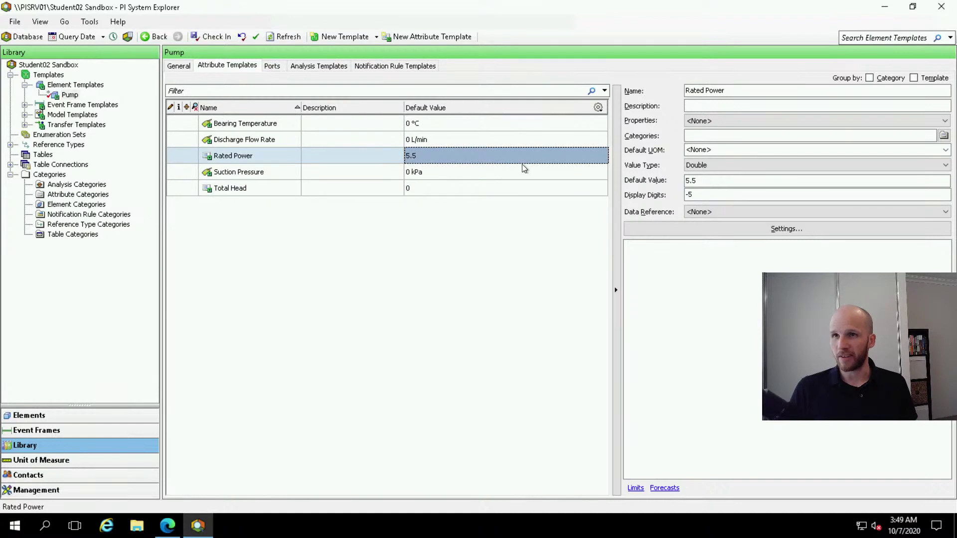
left_click(716, 149)
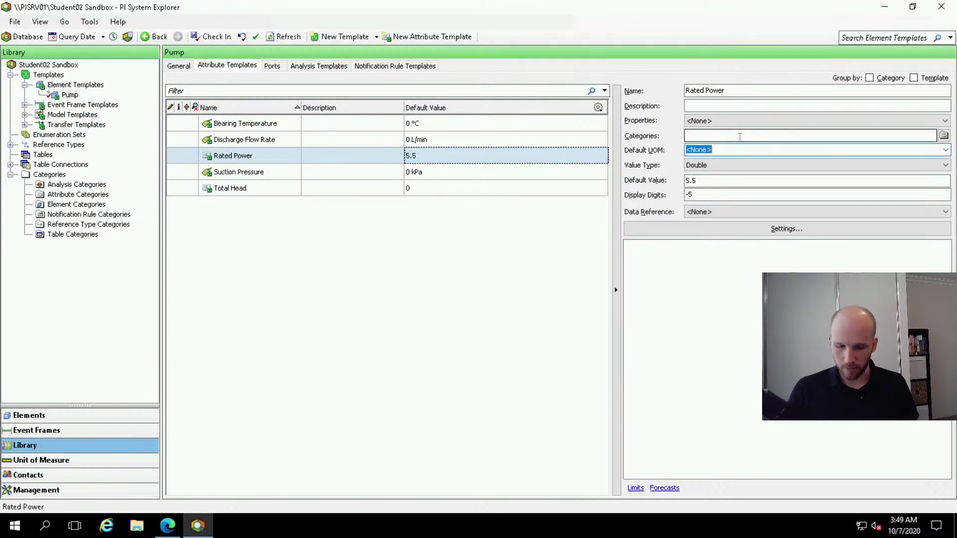
type("horsepower")
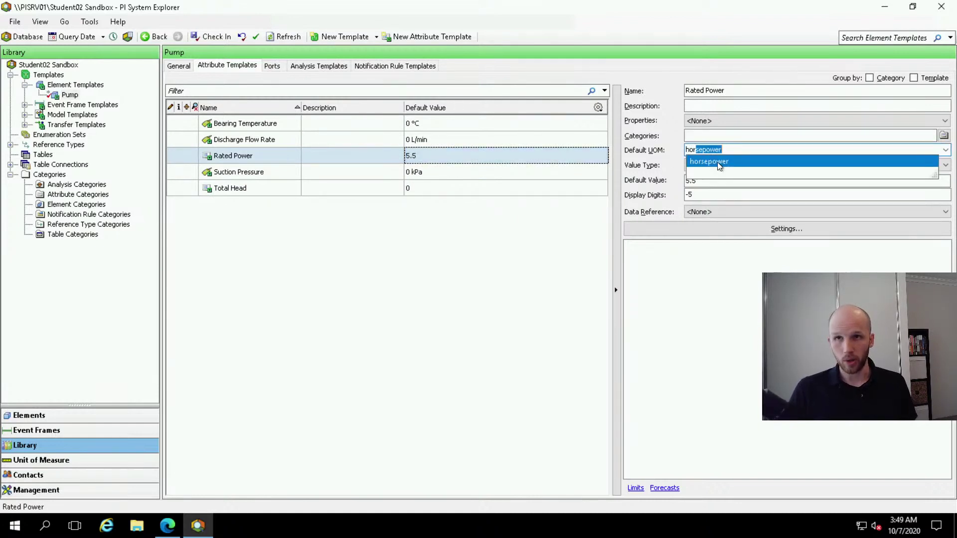
left_click(718, 162)
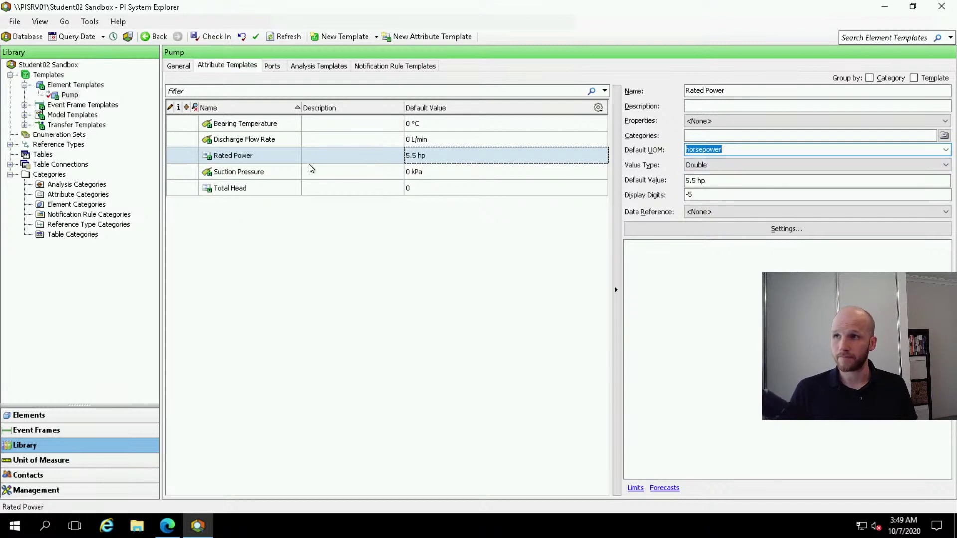
Set the default value of the Total Head attribute template to 45
left_click(262, 189)
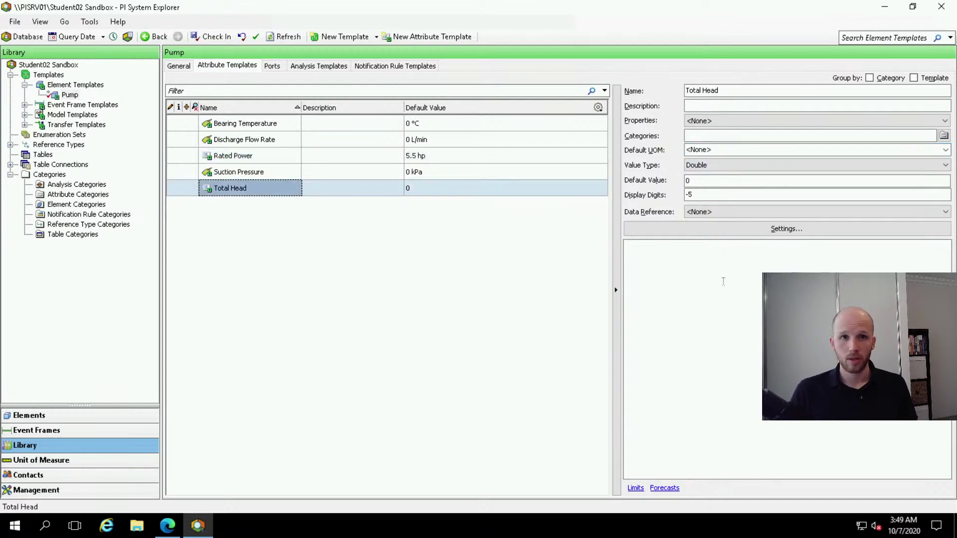
left_click(495, 193)
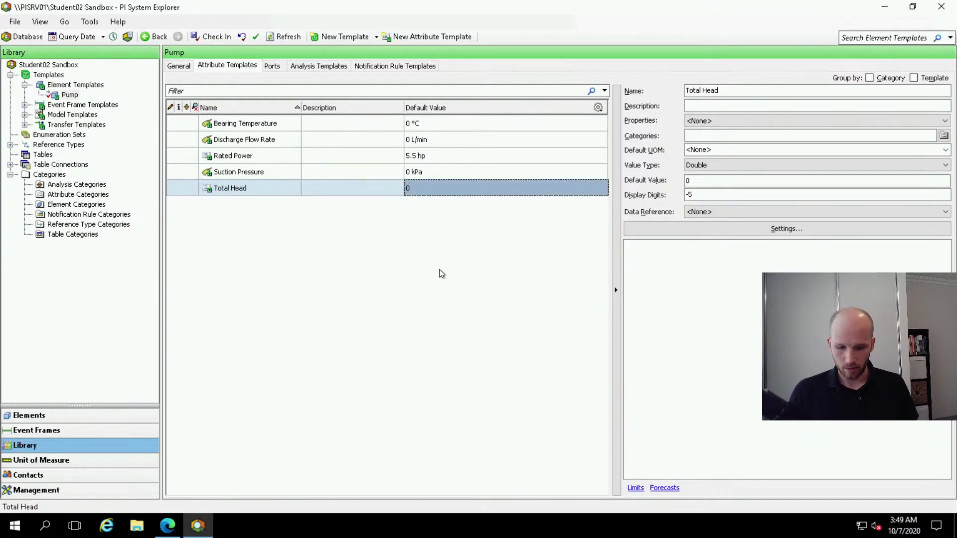
type("45")
left_click(390, 187)
left_click(446, 189)
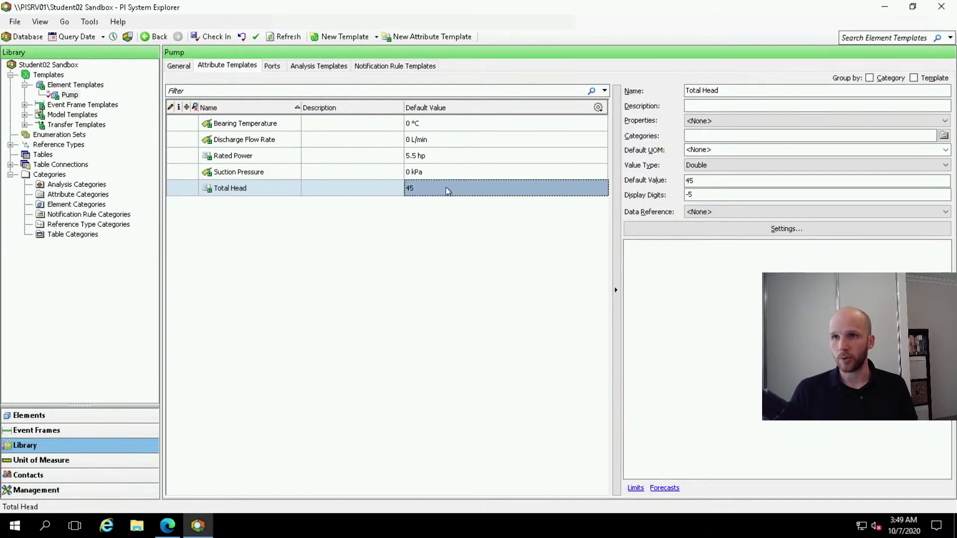
Set the default UOM of the Total Head attribute template to metre
left_click(713, 149)
type("m")
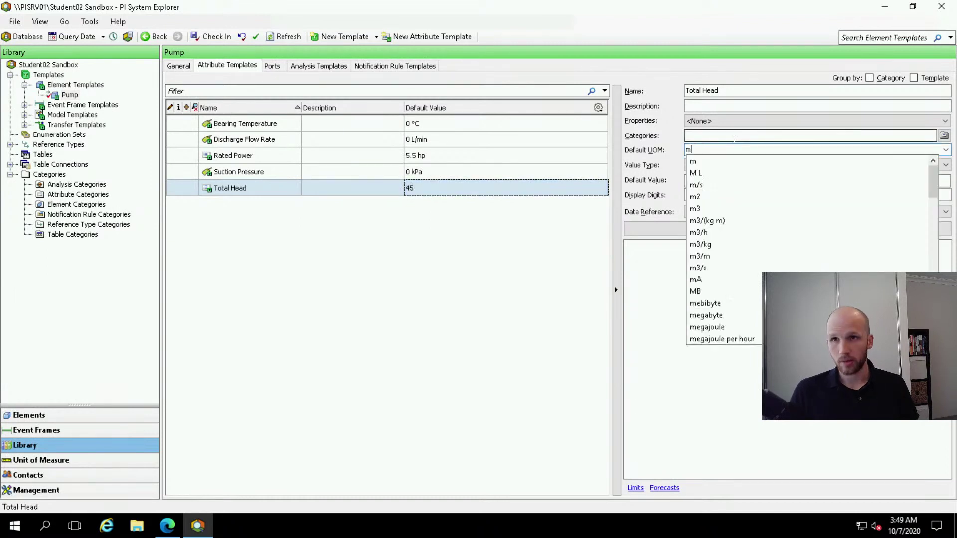
left_click(717, 162)
left_click(417, 190)
left_click(377, 192)
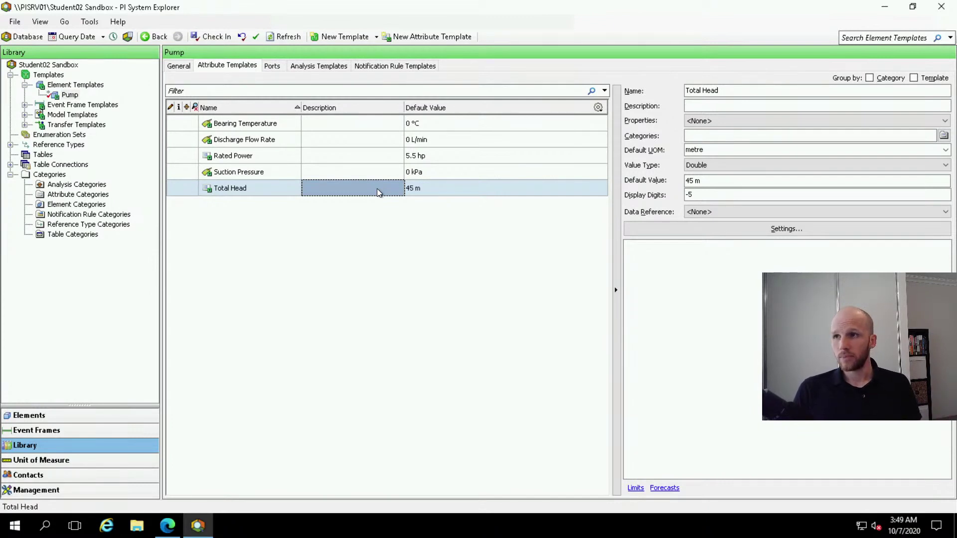
left_click(344, 258)
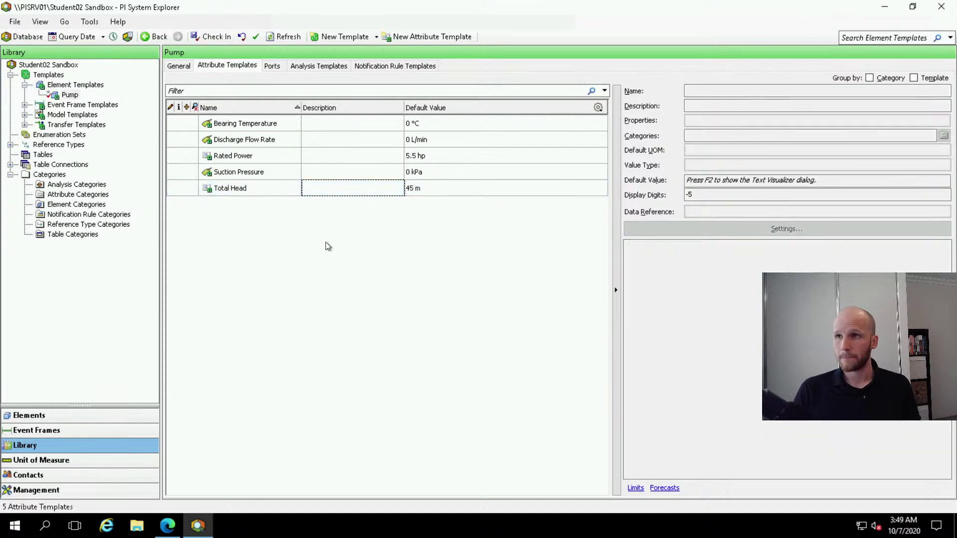
Add an attribute template named Serial Number to the Pump template
left_click(263, 189)
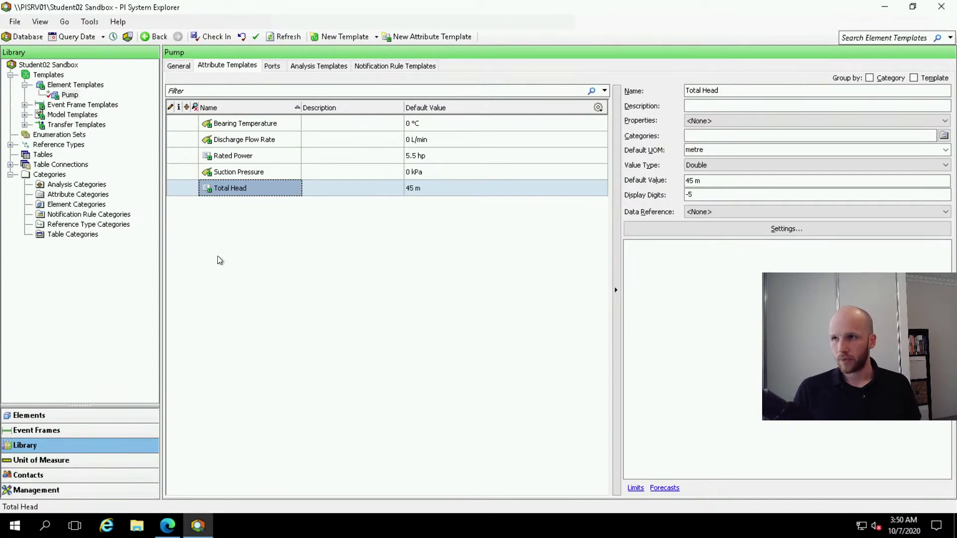
right_click(231, 240)
left_click(258, 247)
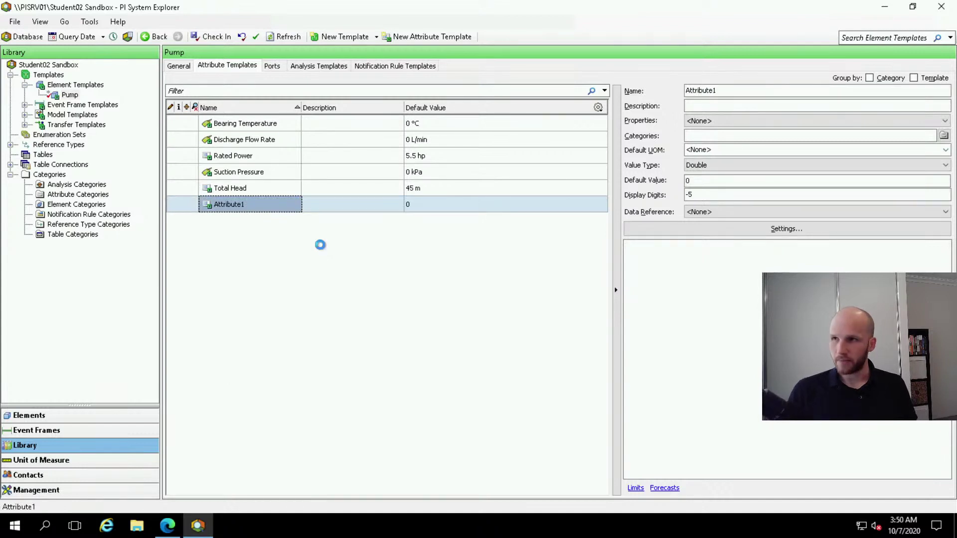
type("Serial Number")
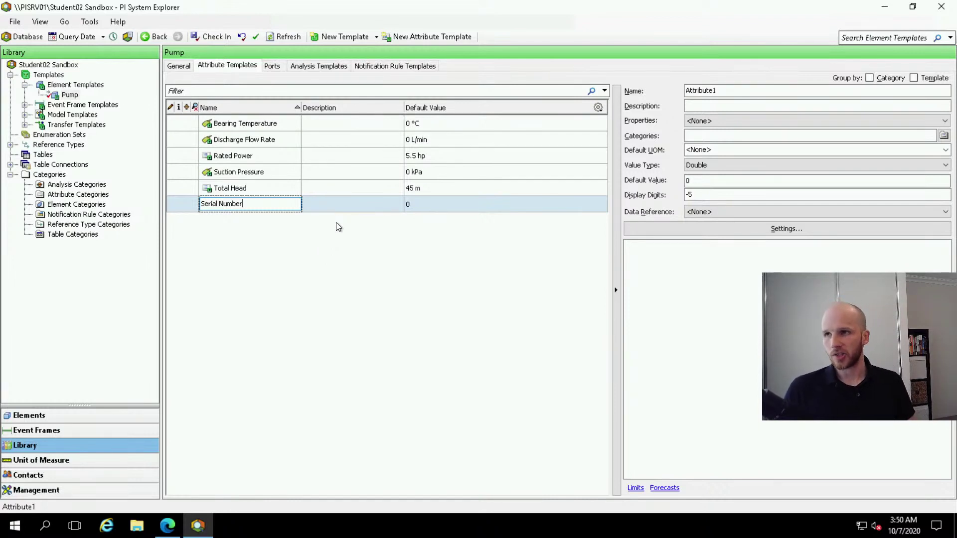
left_click(311, 204)
left_click(270, 204)
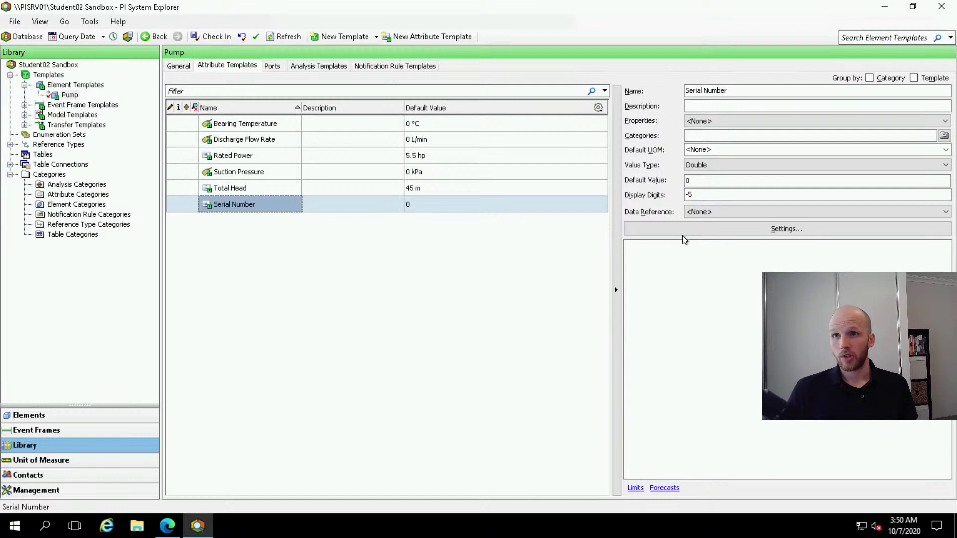
Set the data reference of the Serial Number attribute template to String Builder
left_click(788, 216)
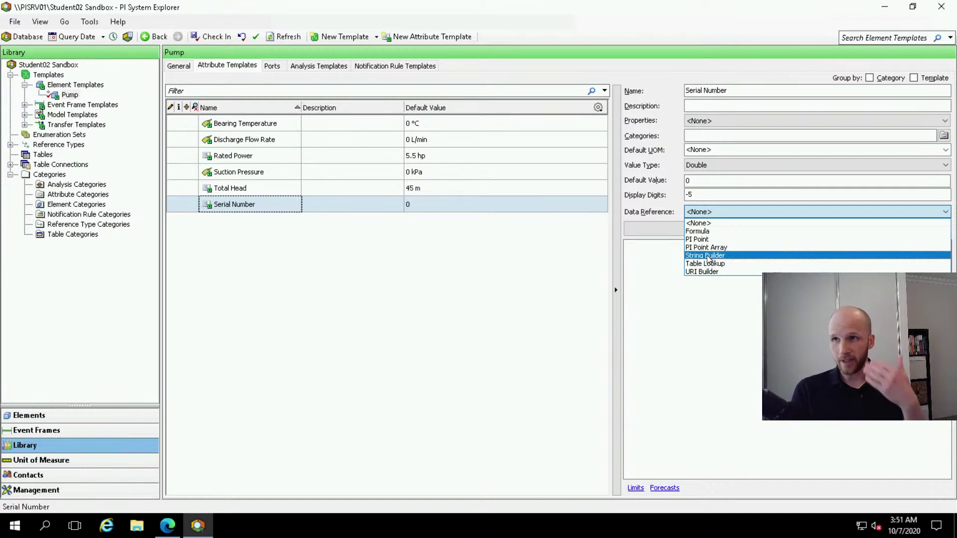
left_click(735, 257)
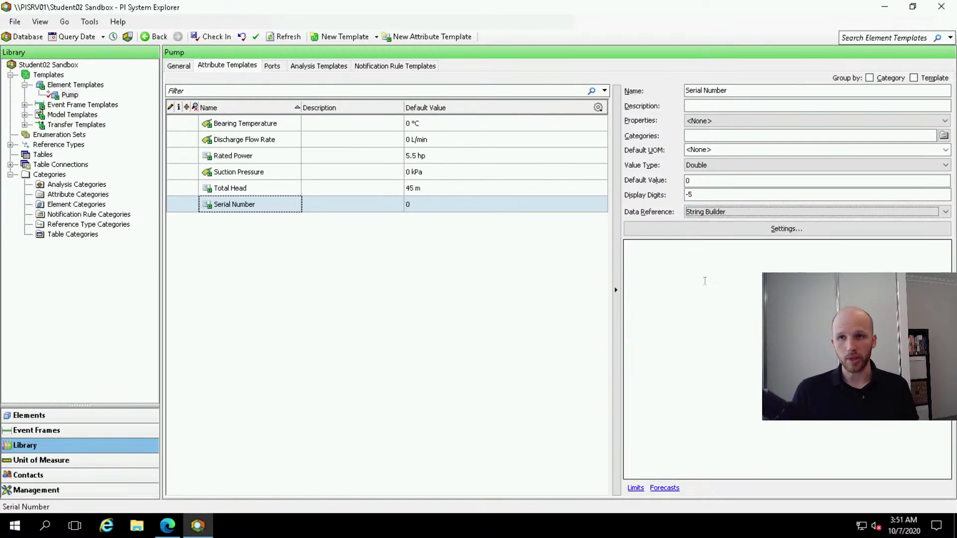
left_click(716, 263)
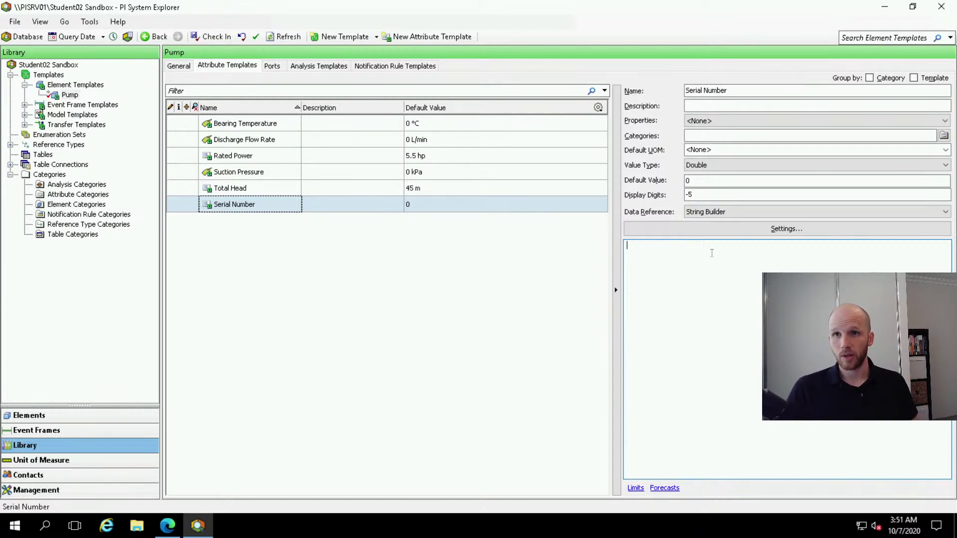
Open the String Builder configuration of Serial Number and bring up the substitution parameters available for its first string
left_click(632, 233)
left_click_drag(504, 132, 420, 228)
left_click(460, 265)
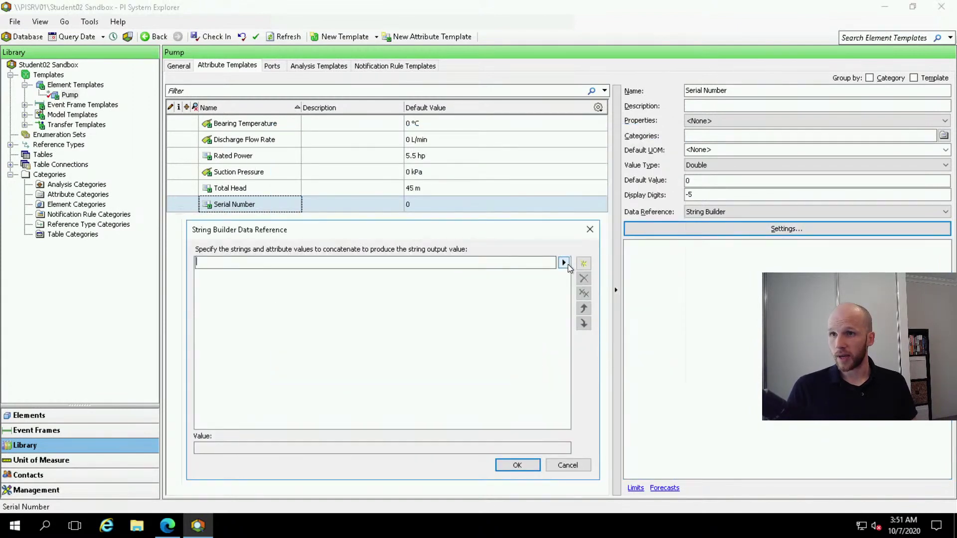
left_click(563, 262)
mouse_move(627, 307)
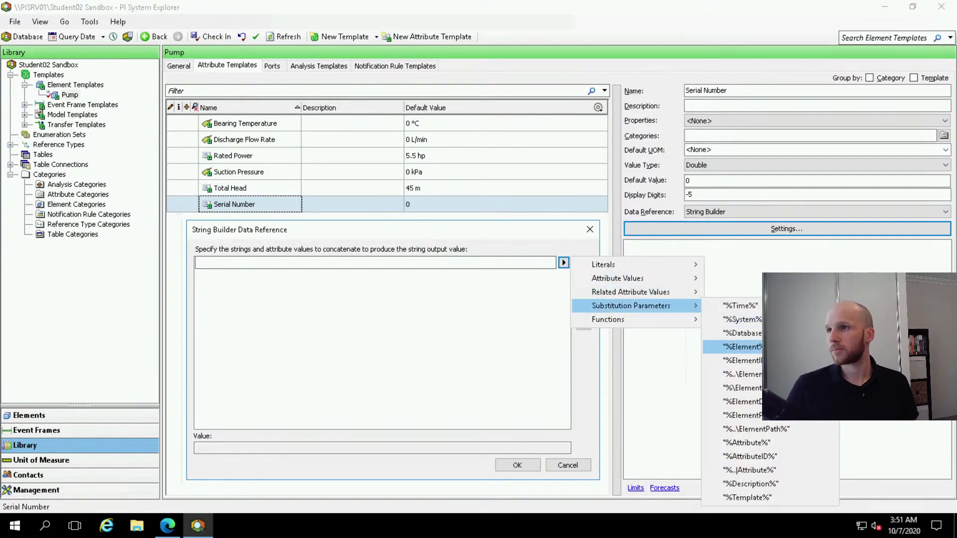
left_click_drag(189, 189, 341, 217)
left_click_drag(754, 222, 822, 239)
left_click_drag(746, 240, 351, 200)
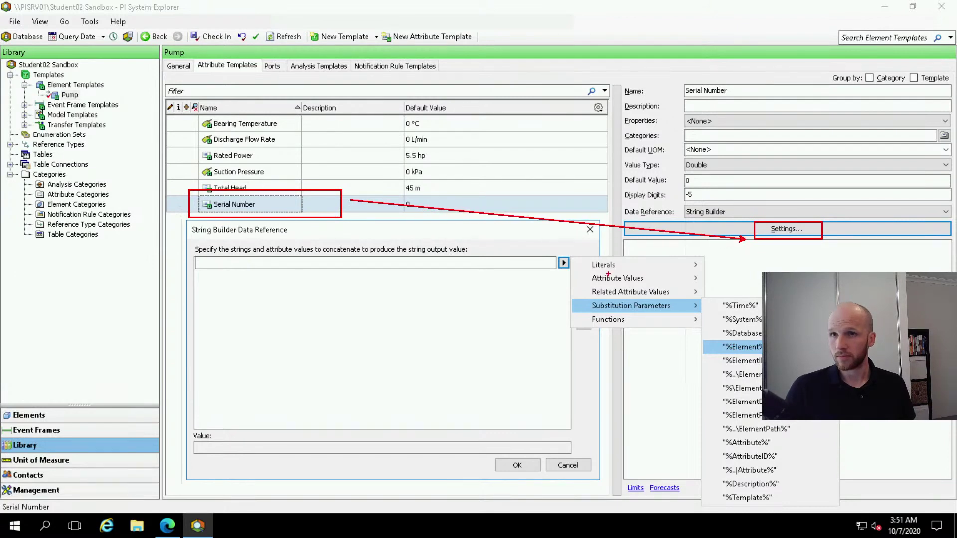
mouse_move(190, 241)
left_mouse_down()
mouse_move(546, 281)
mouse_move(576, 283)
mouse_move(572, 272)
mouse_move(703, 315)
mouse_move(764, 358)
left_mouse_up()
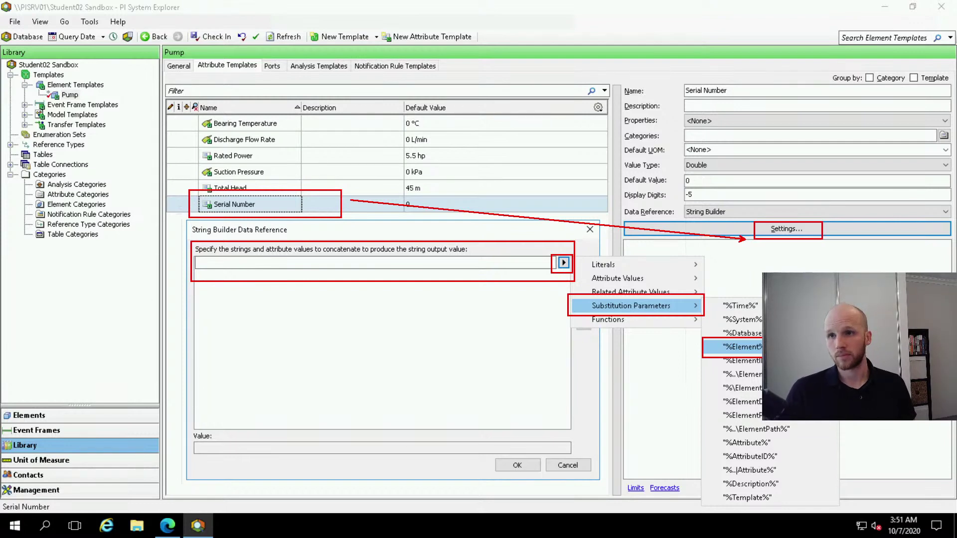
Build the Serial Number attribute template's string from the "%Element%" substitution parameter and accept the String Builder settings
left_click(733, 347)
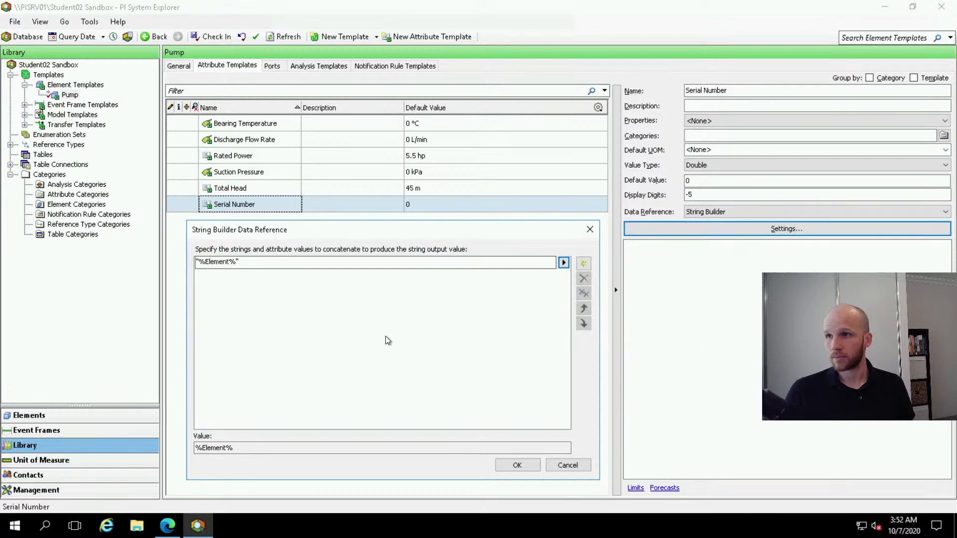
left_click(516, 465)
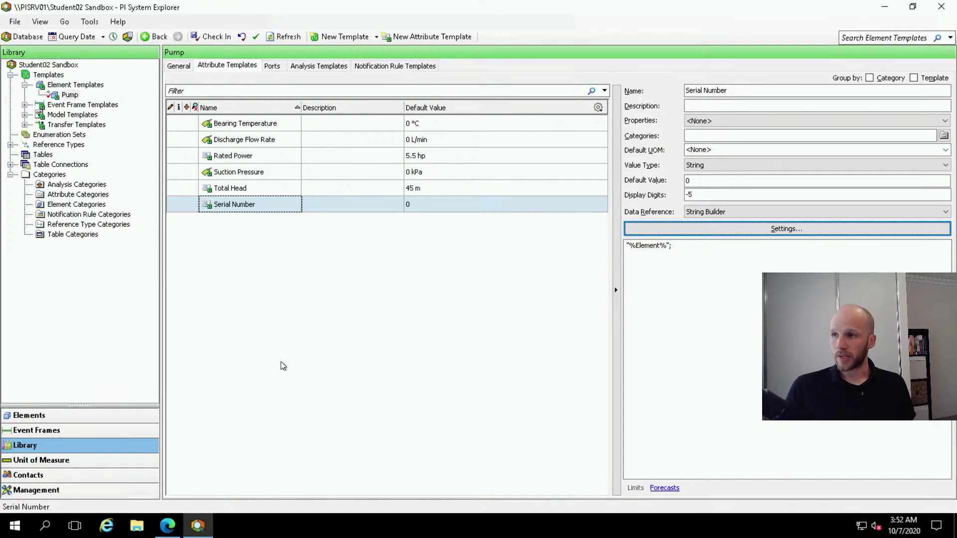
Check the Serial Number attribute's value on the Pump06 and Pump01 elements
left_click(99, 417)
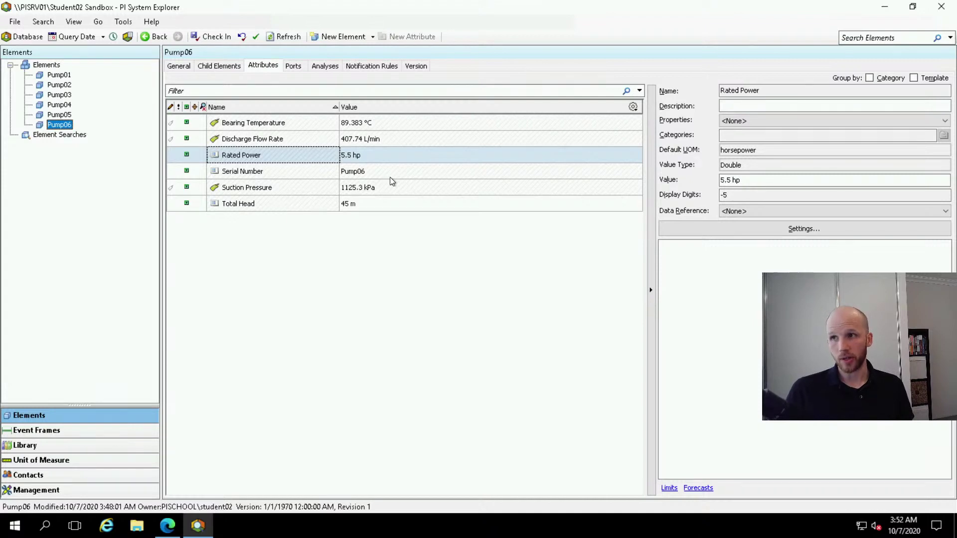
left_click(417, 170)
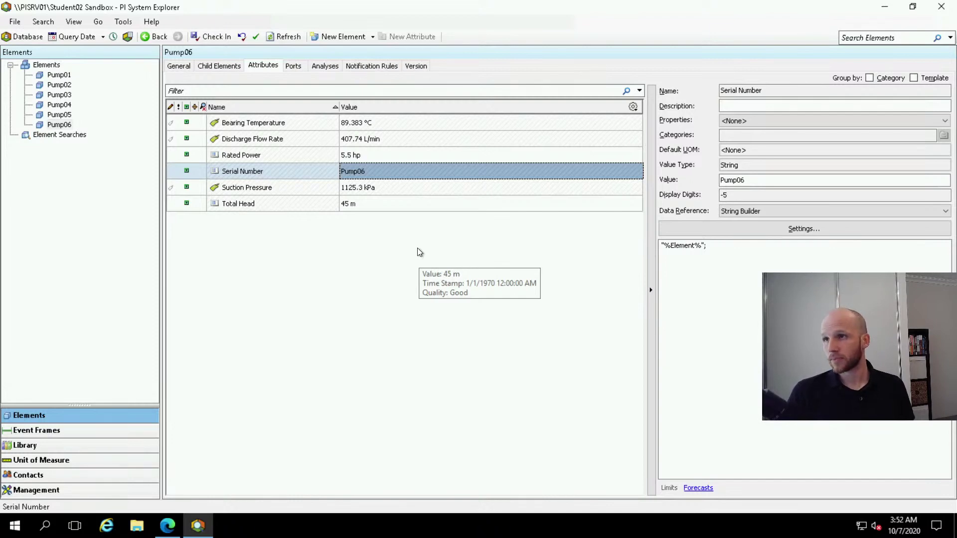
left_click(58, 75)
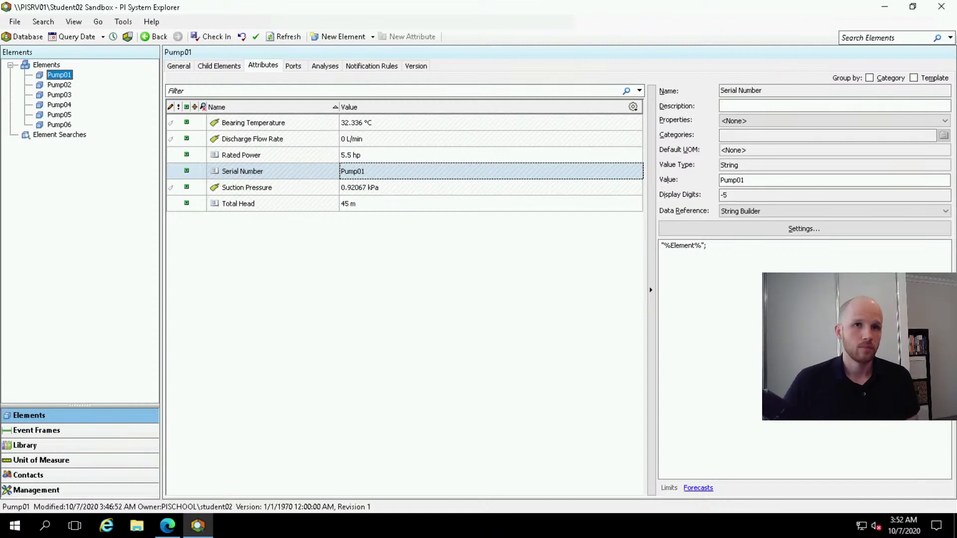
key("alt+Tab")
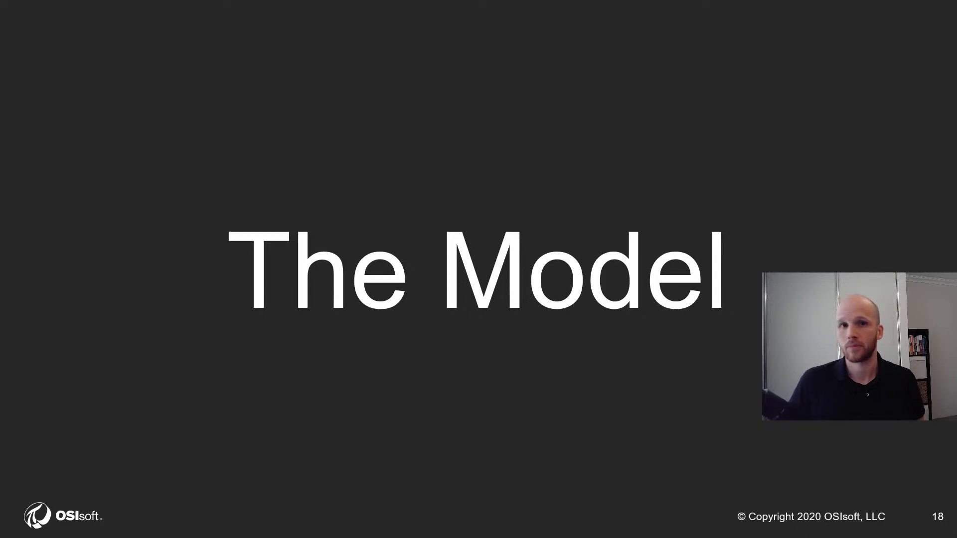
left_click(551, 240)
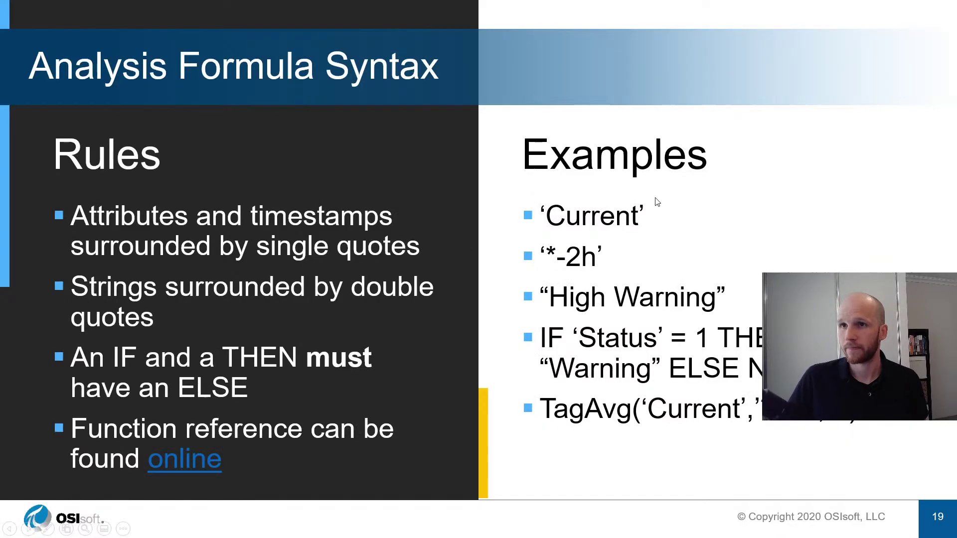
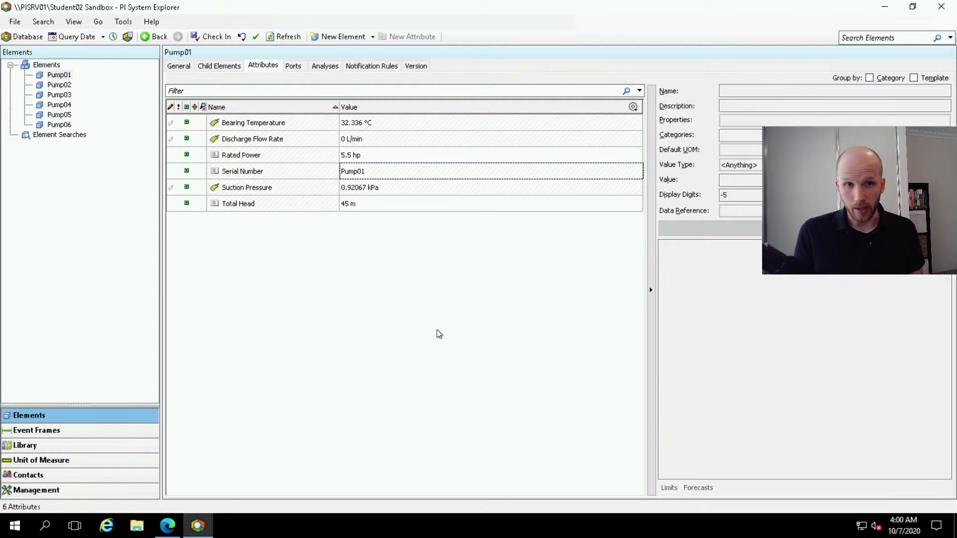
Review the Total Head and Rated Power attributes of the Pump01 element
left_click(255, 204)
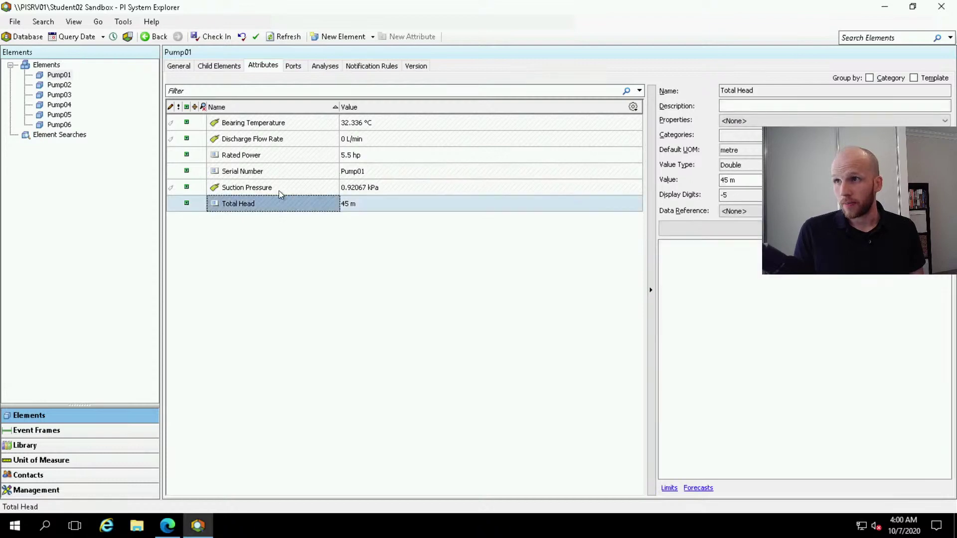
left_click(287, 159)
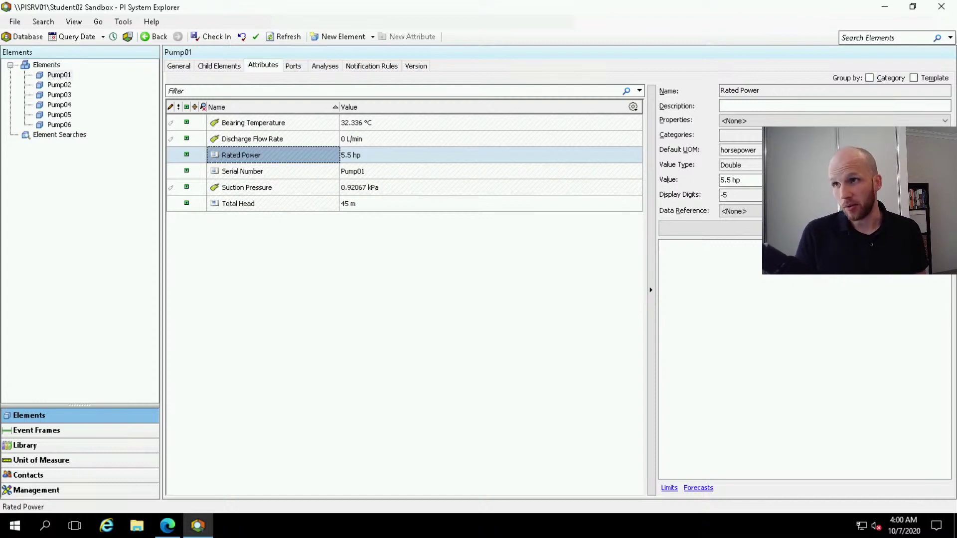
left_click(367, 354)
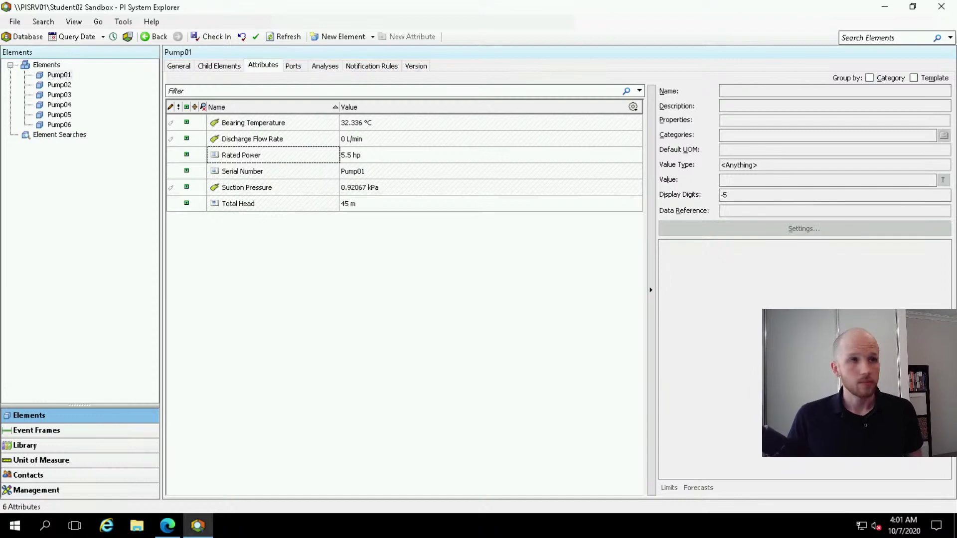
Create a new analysis template for the Pump element template in the library
left_click(56, 449)
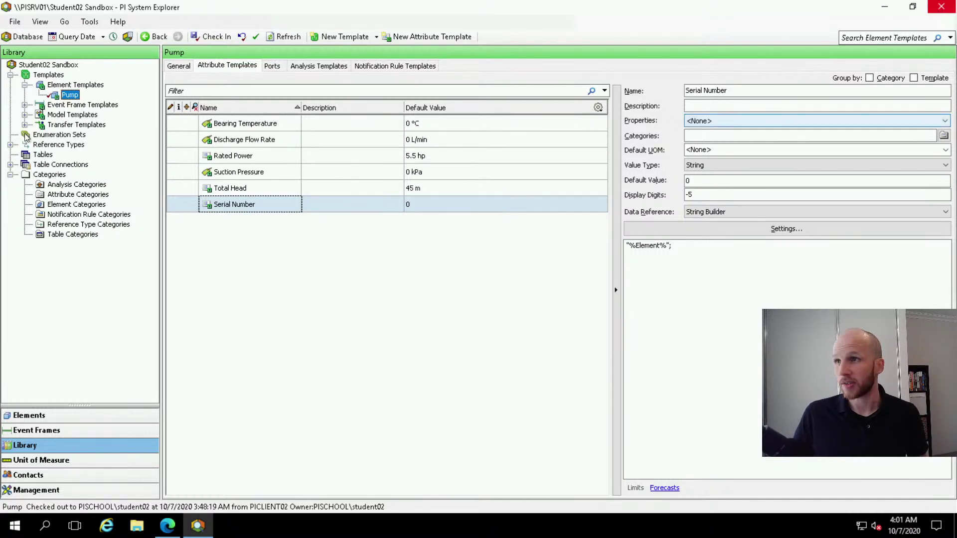
left_click(369, 301)
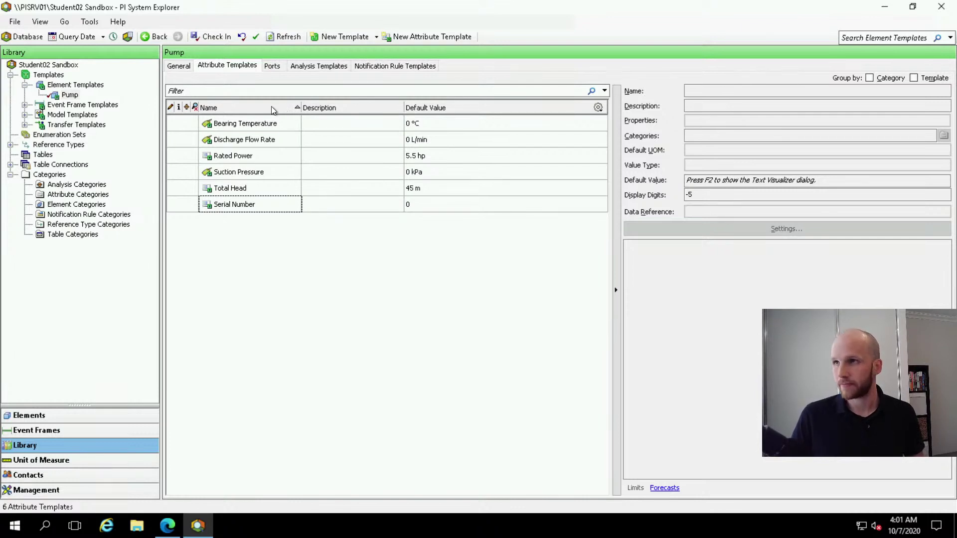
mouse_move(282, 49)
left_mouse_down()
mouse_move(358, 79)
mouse_move(548, 328)
left_mouse_up()
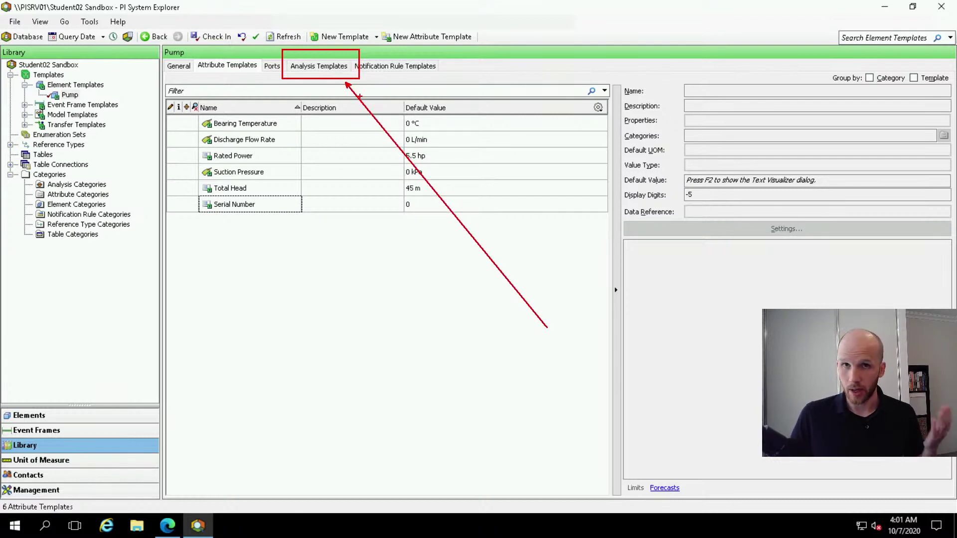
key("Escape")
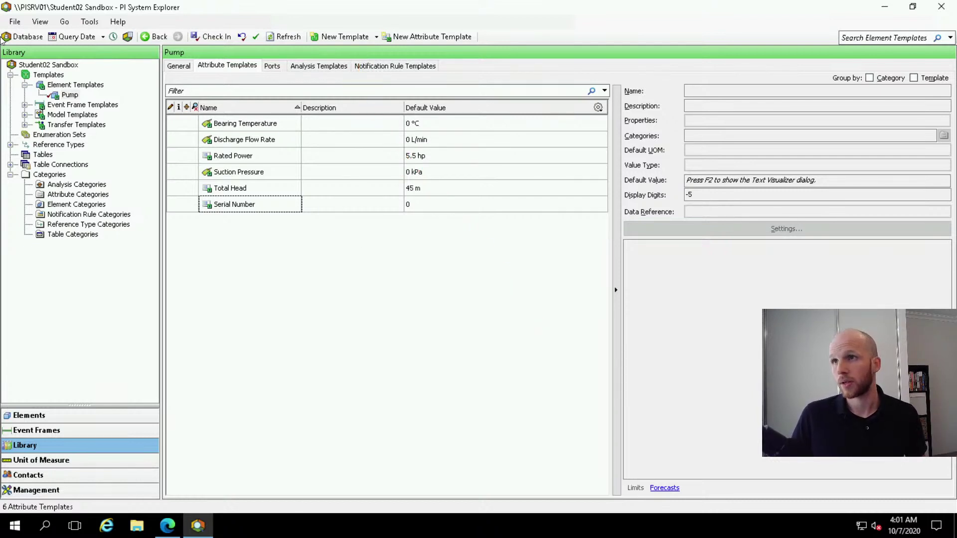
left_click(319, 66)
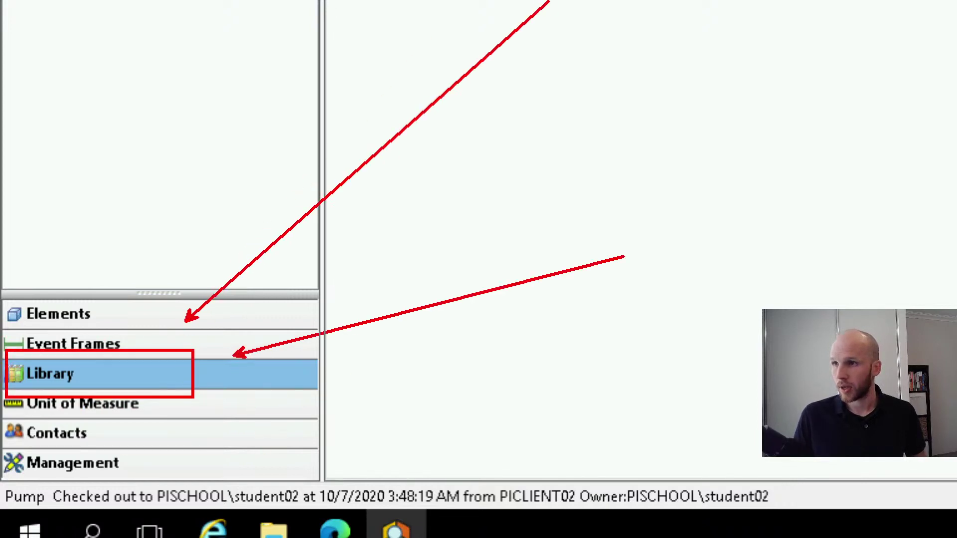
left_click_drag(624, 257, 648, 244)
left_click_drag(222, 413, 685, 413)
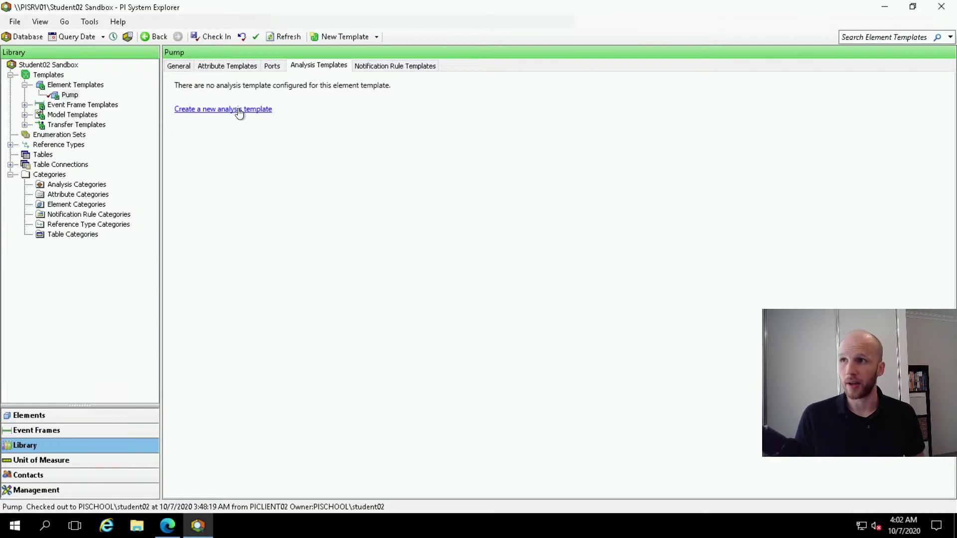
left_click(259, 113)
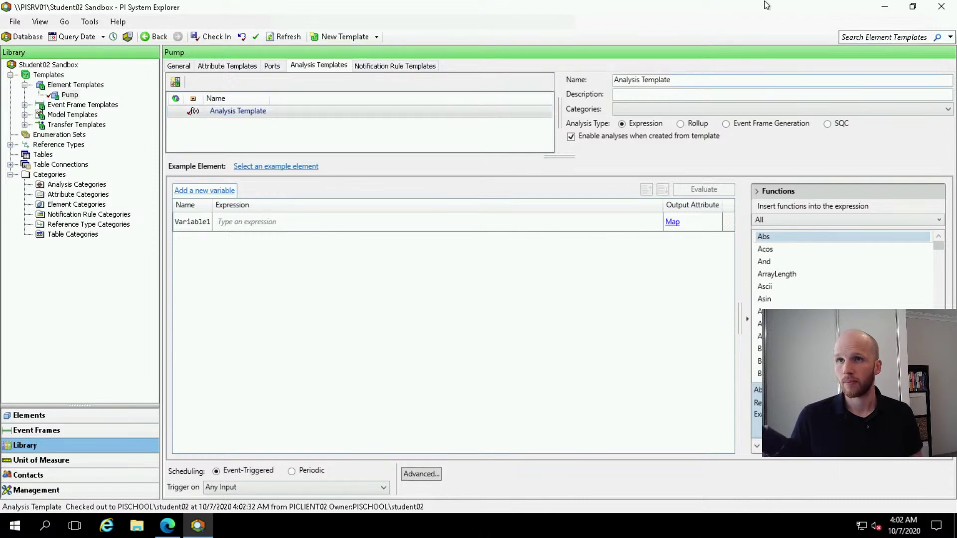
left_click_drag(615, 80, 672, 76)
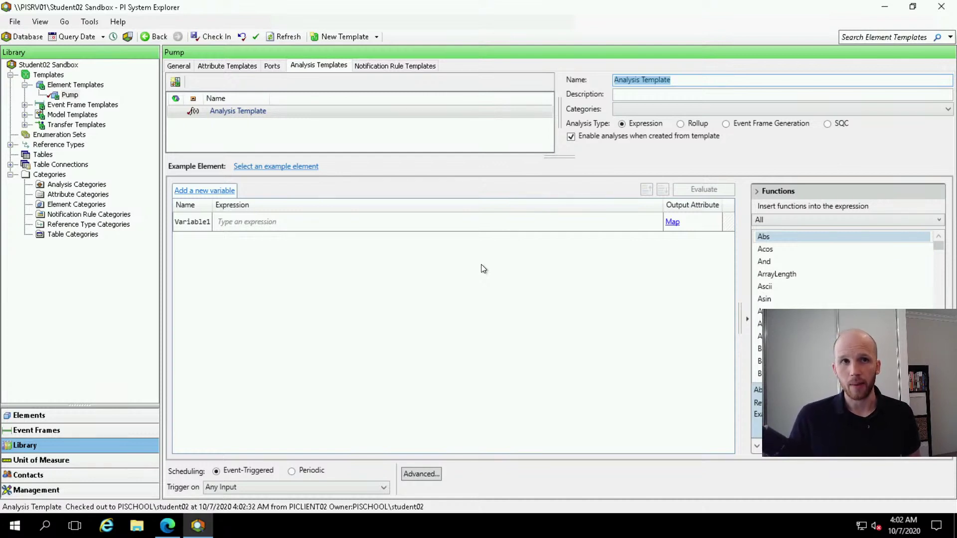
Review the Pump template's Bearing Temperature attribute and its available data reference types
left_click(231, 67)
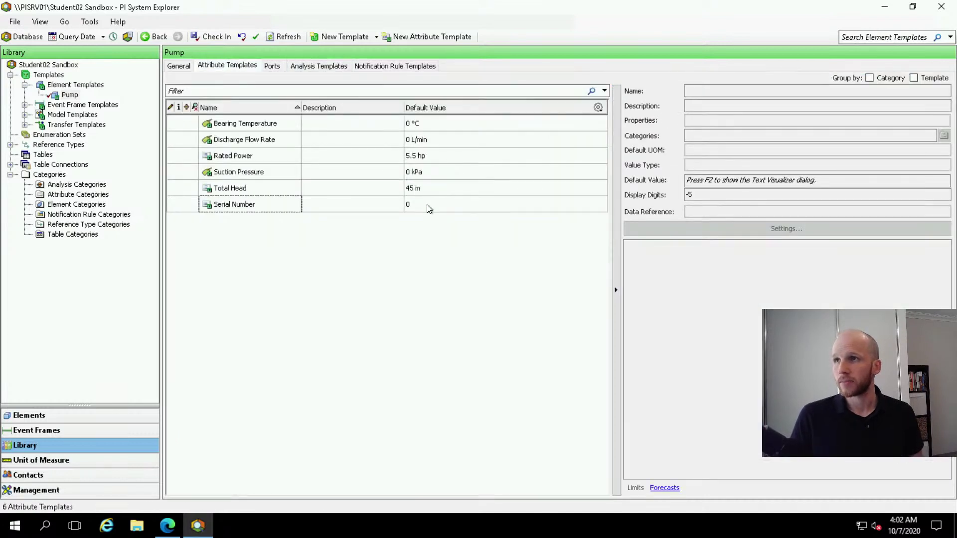
left_click(233, 128)
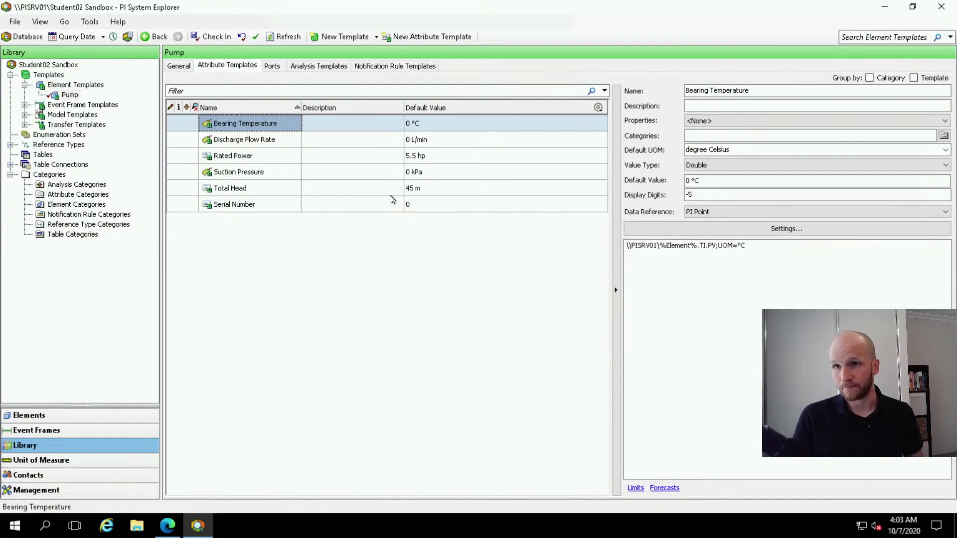
left_click(708, 213)
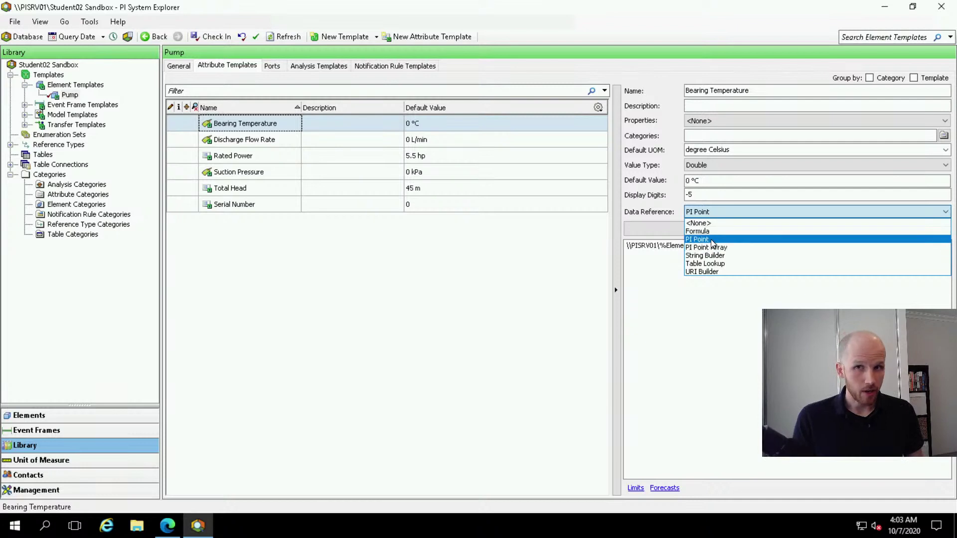
left_click(716, 212)
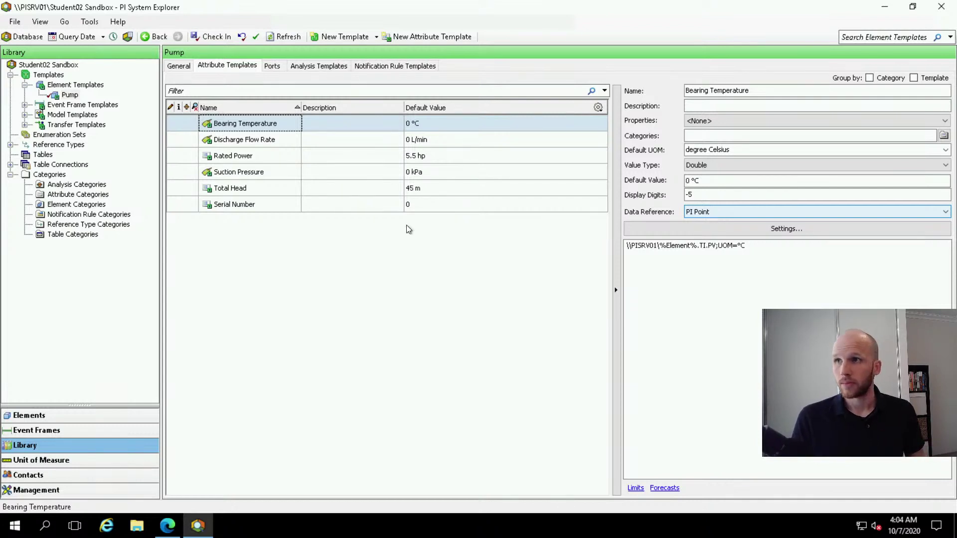
Name the Pump element template's new analysis template Instantaneous Efficiency
left_click(317, 67)
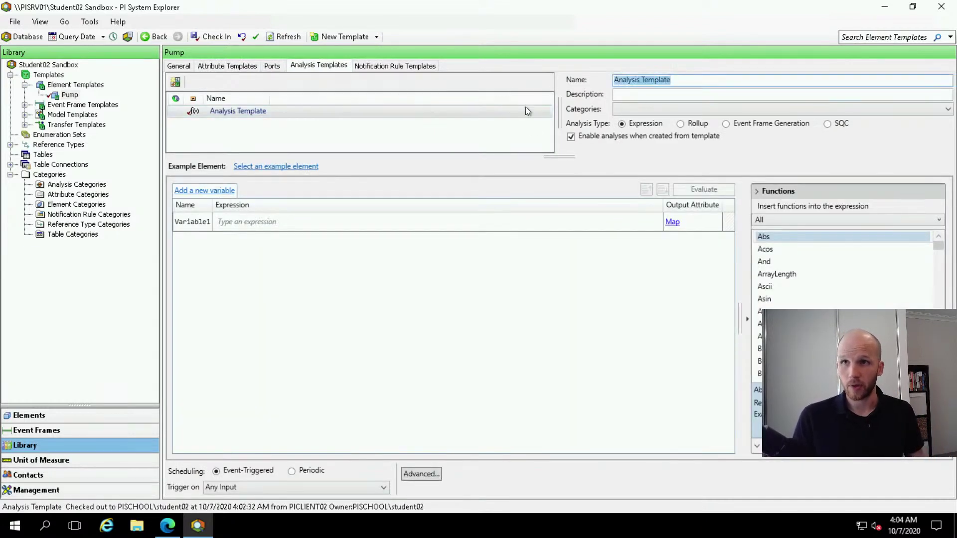
type("In")
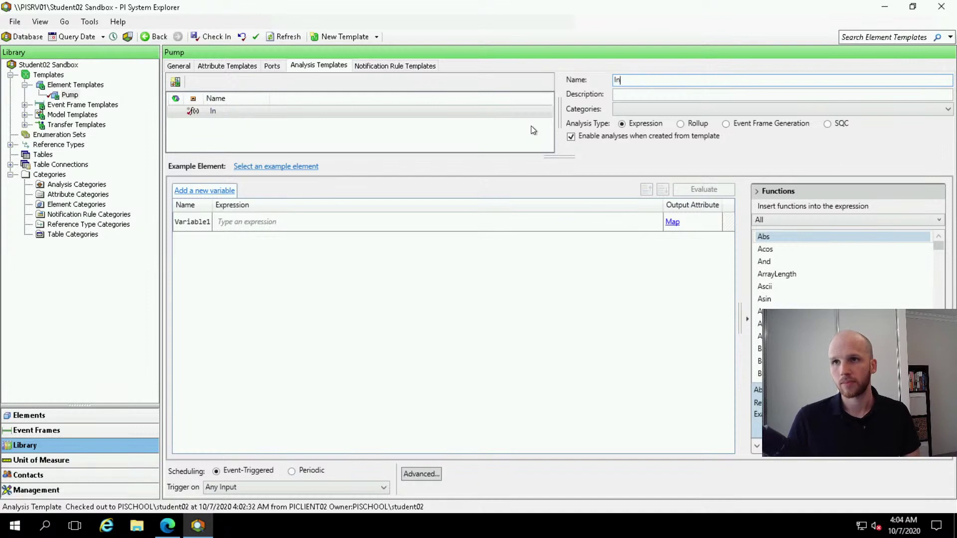
type("stantane")
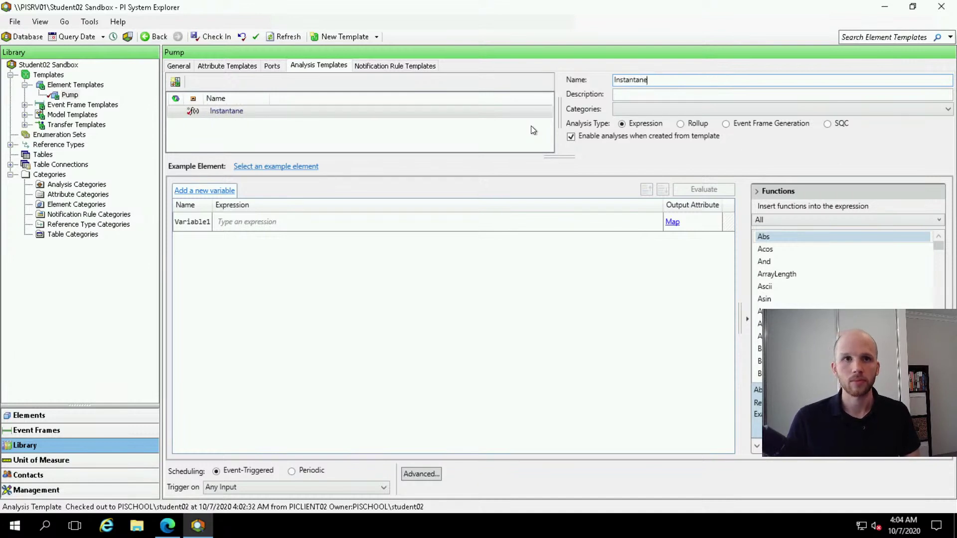
type("ous Efficiency")
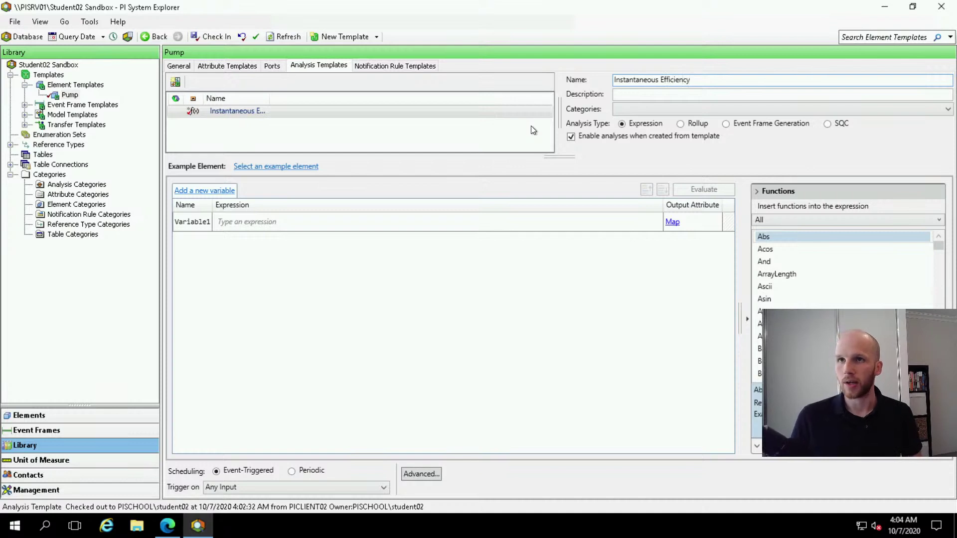
key("Tab")
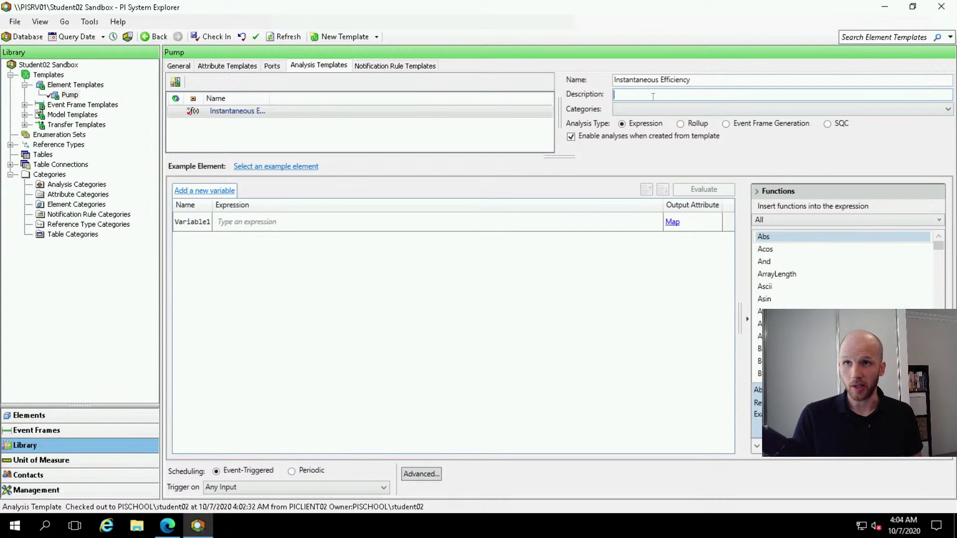
Rename the first variable of the Instantaneous Efficiency analysis to FlowRate
left_click(246, 223)
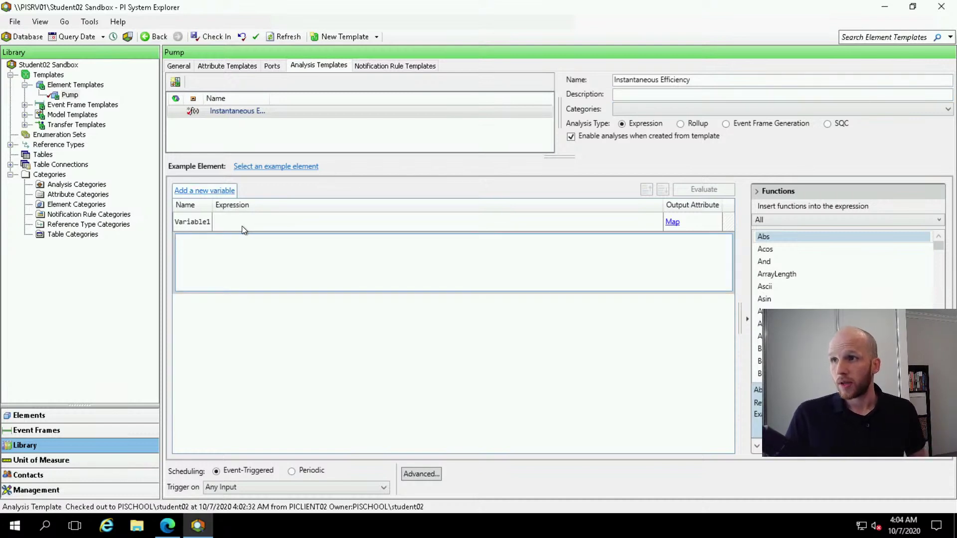
left_click(264, 329)
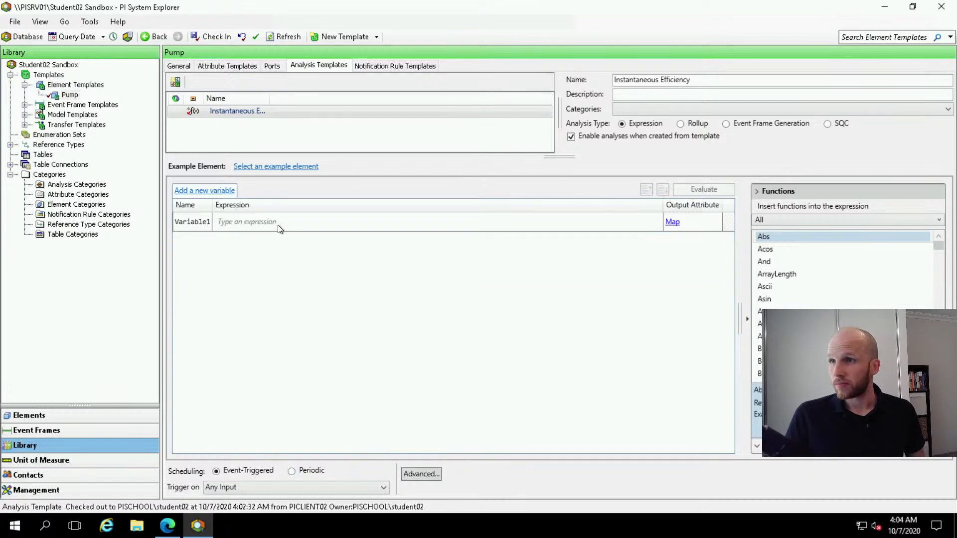
left_click(271, 222)
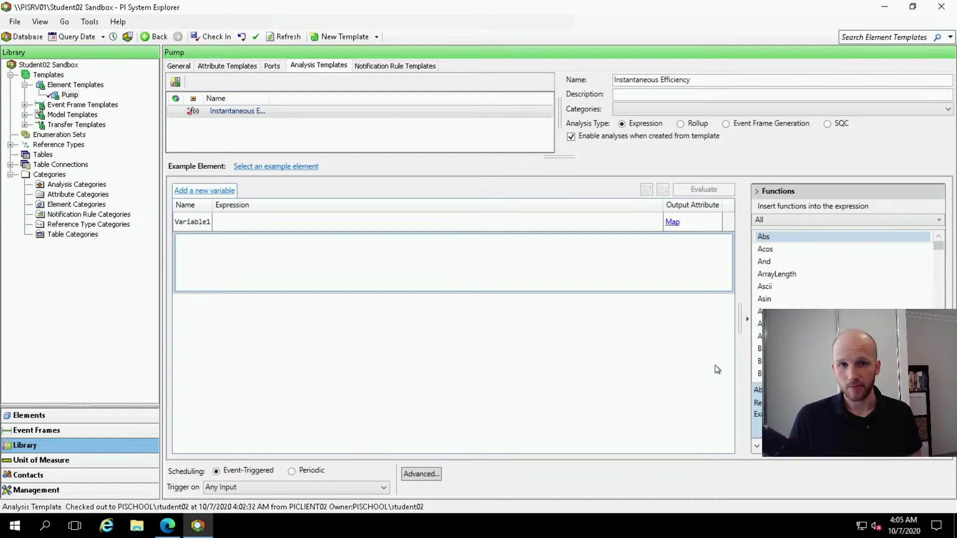
left_click(194, 224)
type("F")
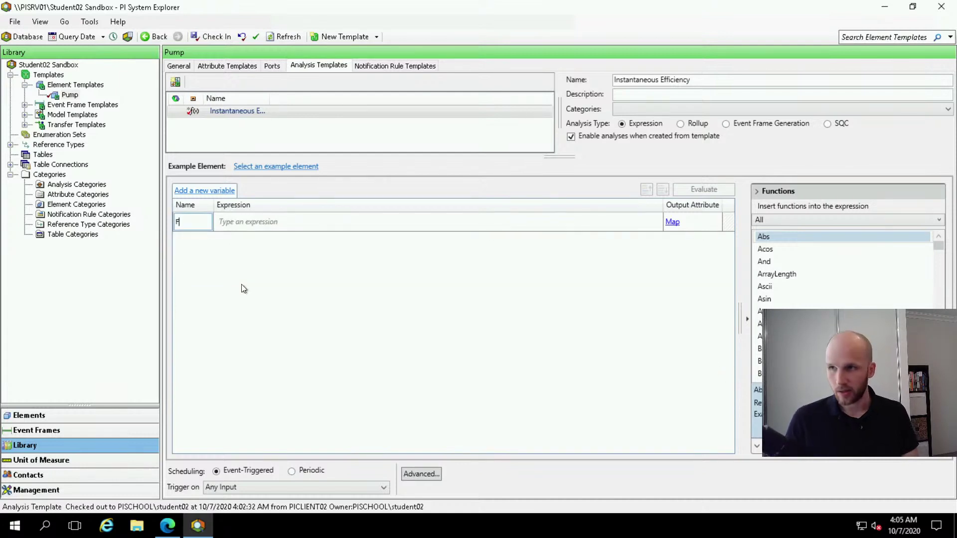
type("lowRate")
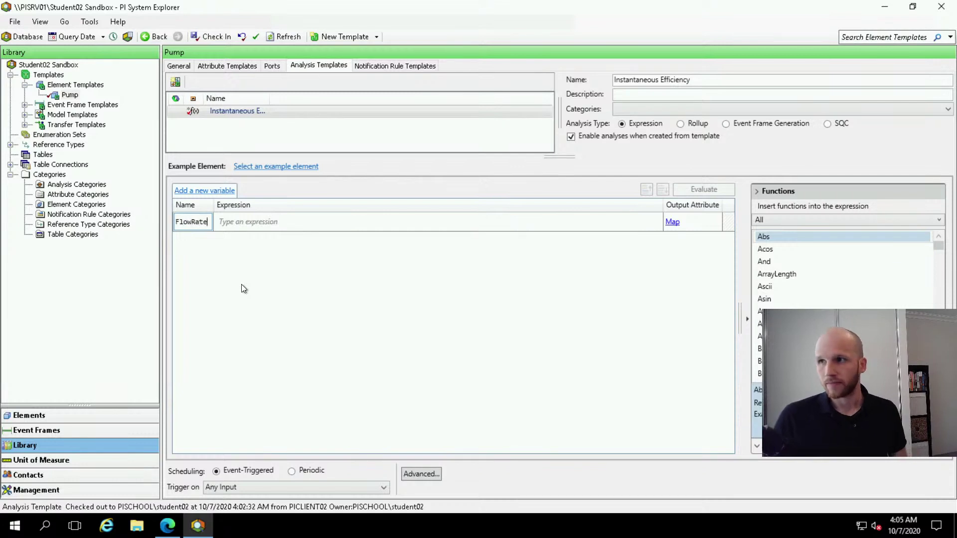
Begin the FlowRate variable's expression with the Convert function, using the 'Discharge Flow Rate' attribute as its number argument
left_click(253, 223)
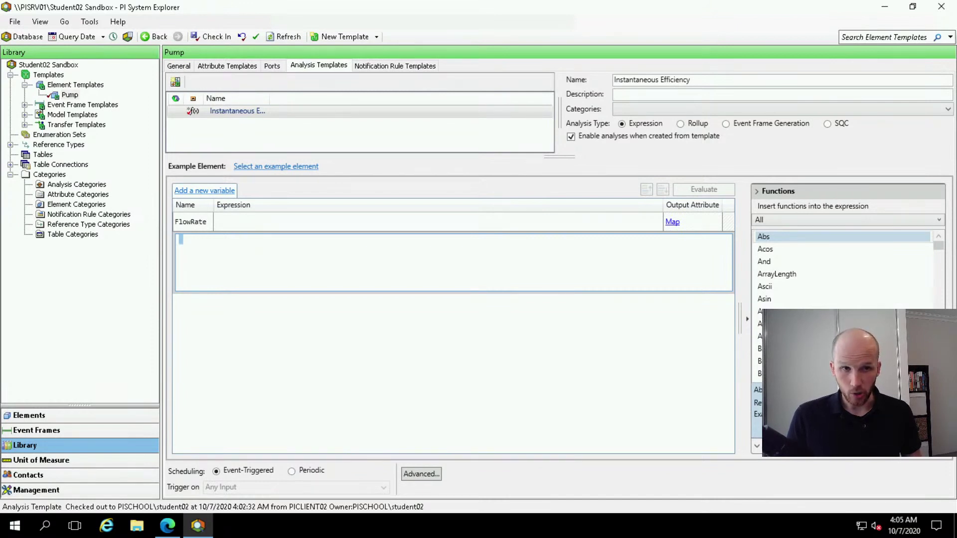
left_click(226, 67)
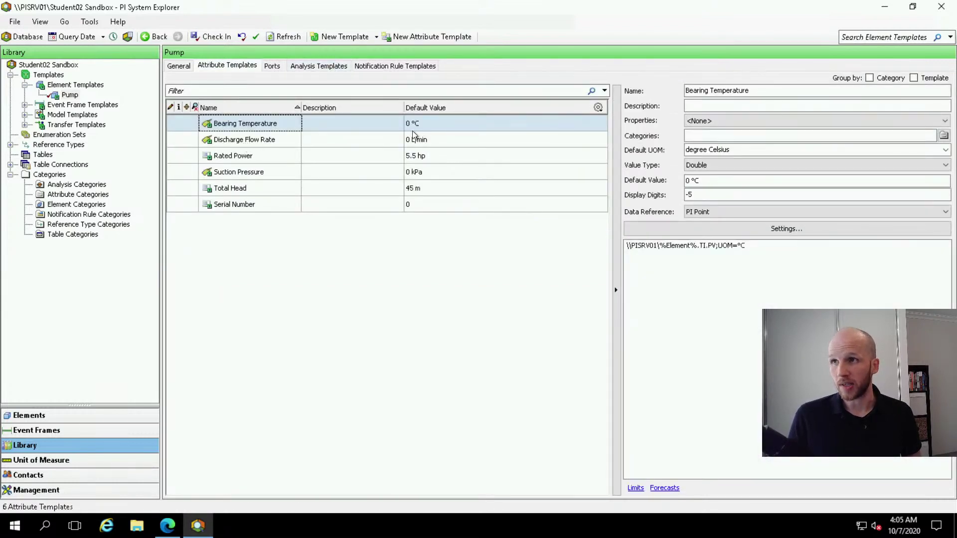
left_click(317, 67)
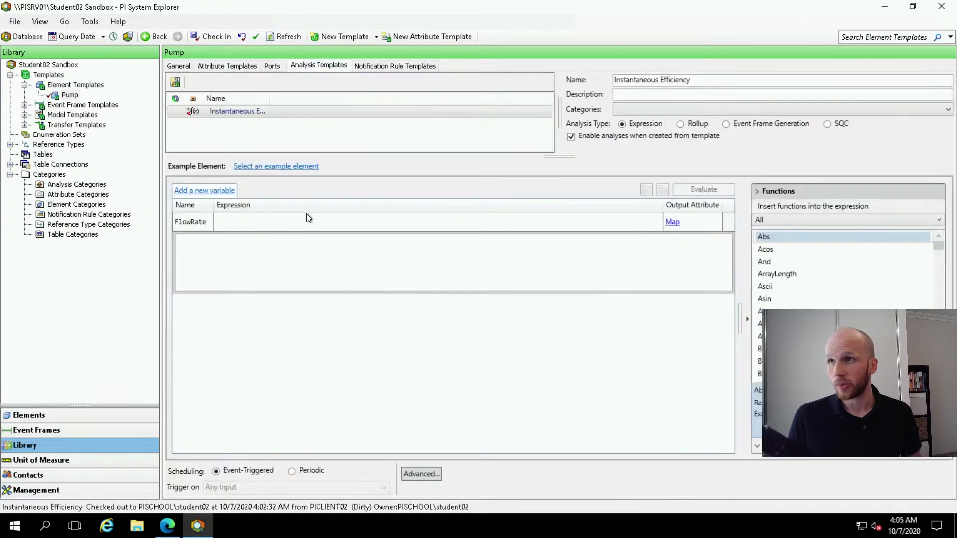
left_click(267, 224)
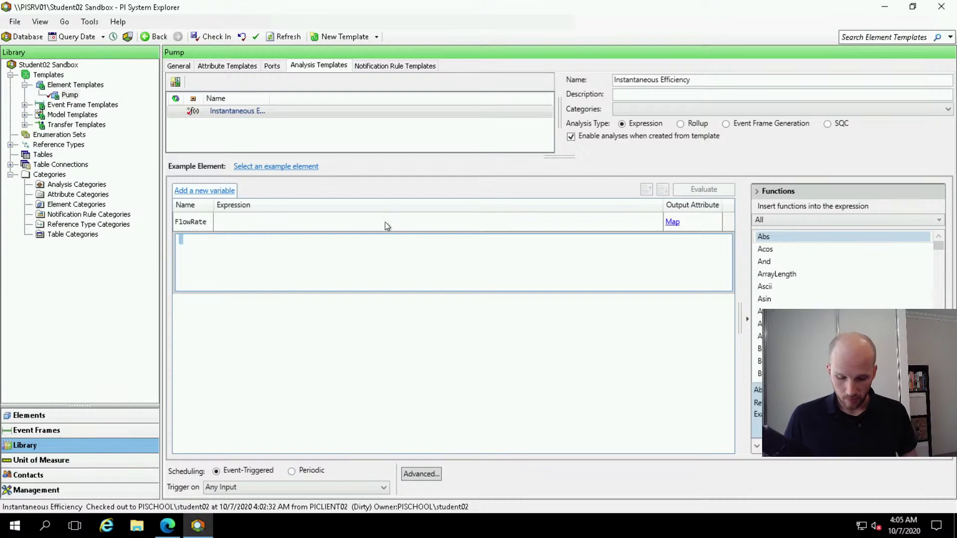
type("Conver")
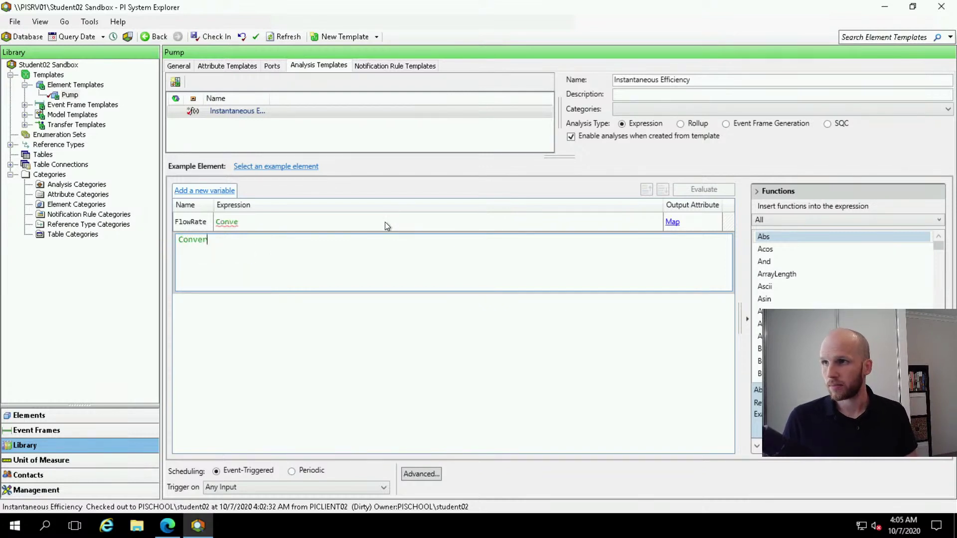
type("t(")
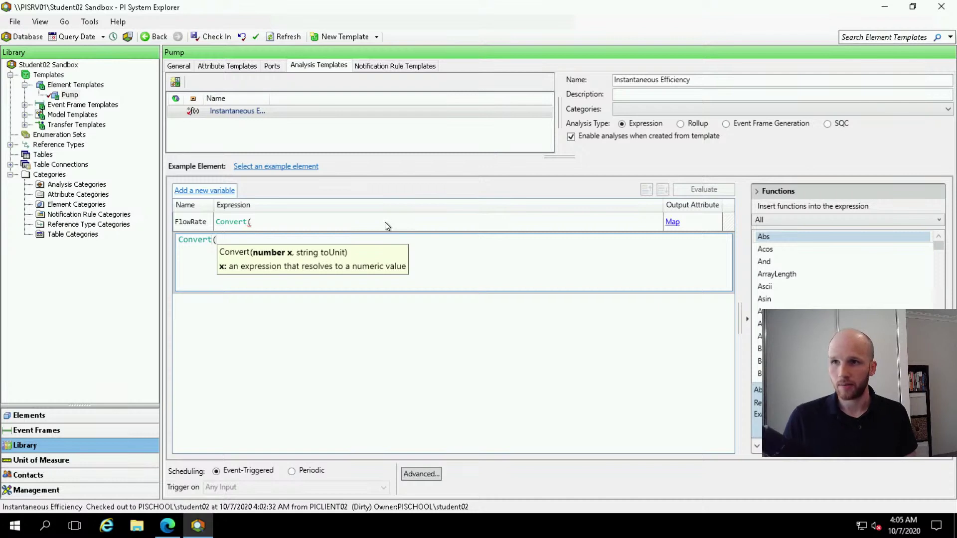
type("'")
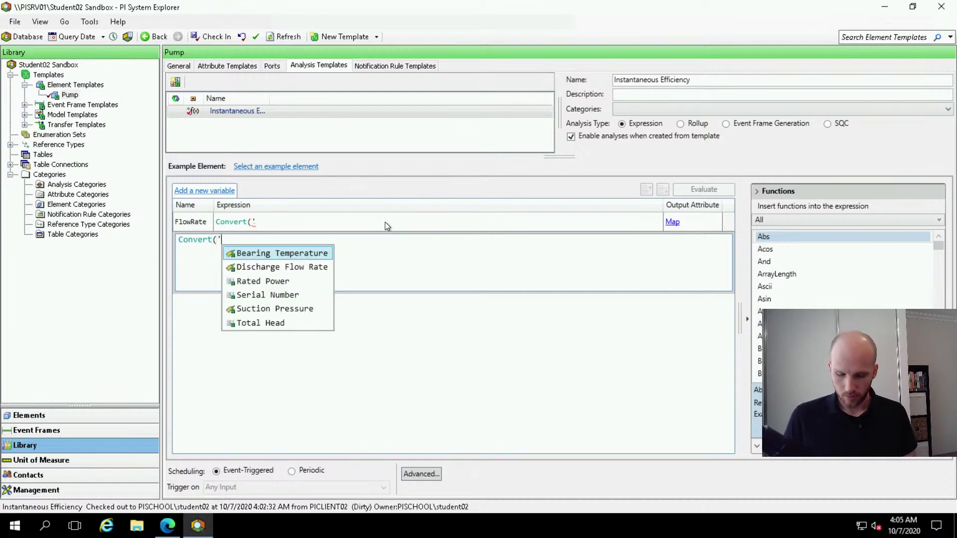
key("Down")
key("Return")
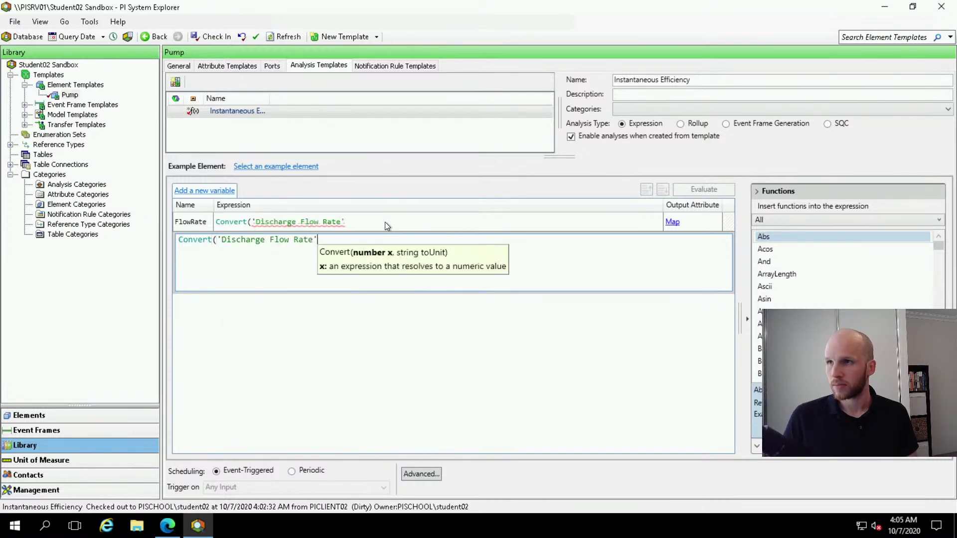
Complete FlowRate's Convert function with "m3/s" as the target unit
type(",")
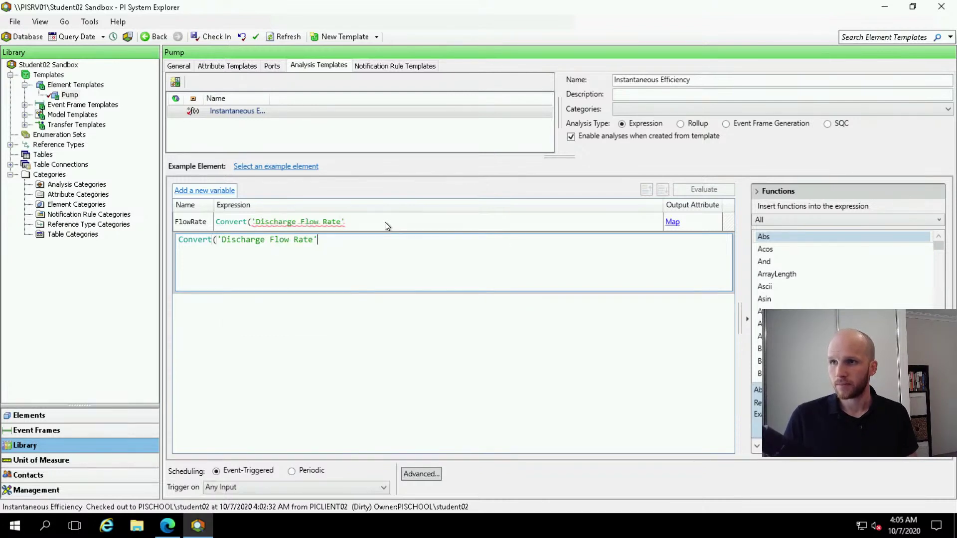
type("\"")
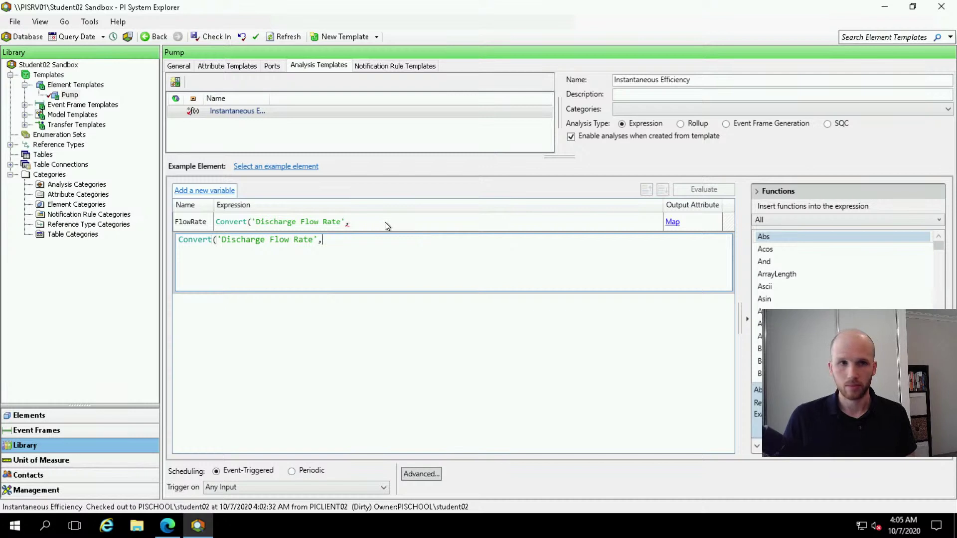
type("m")
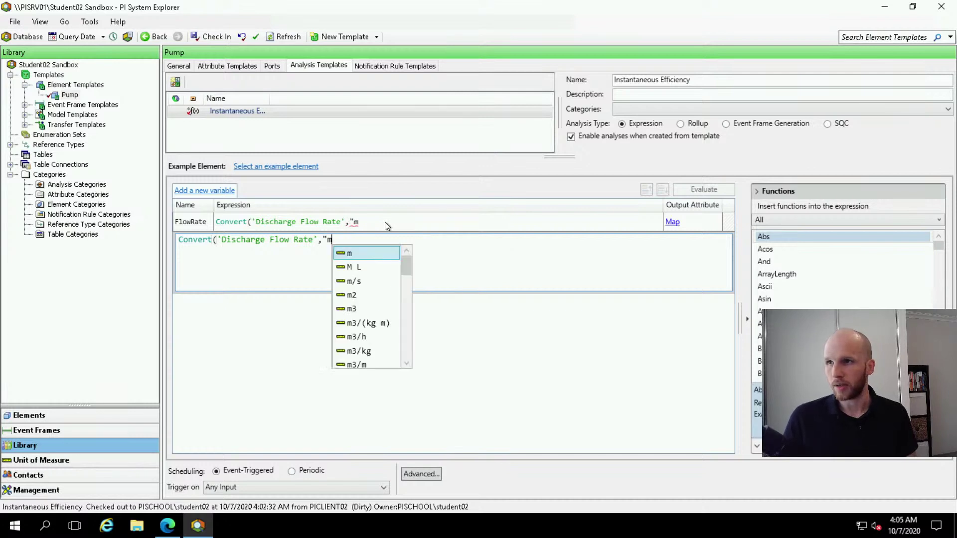
type("3/")
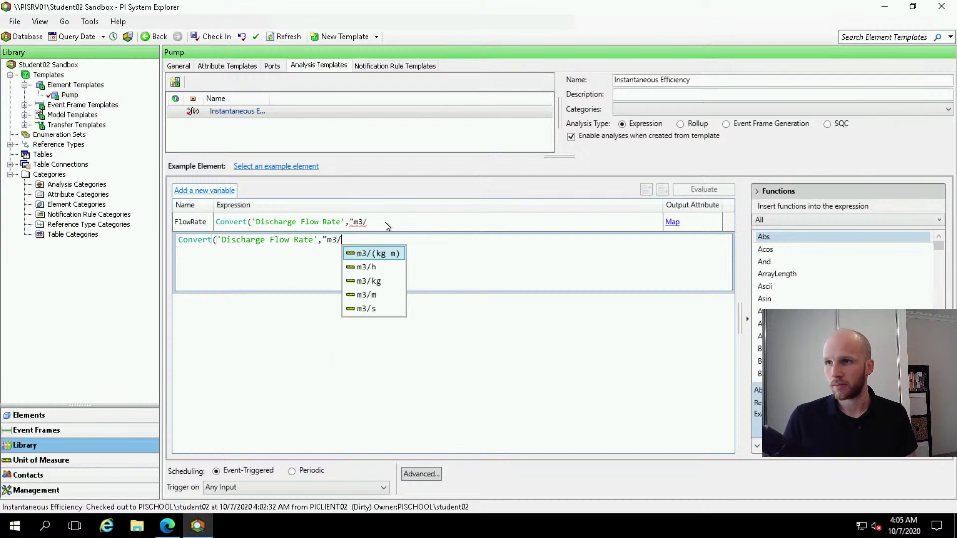
type("s\")")
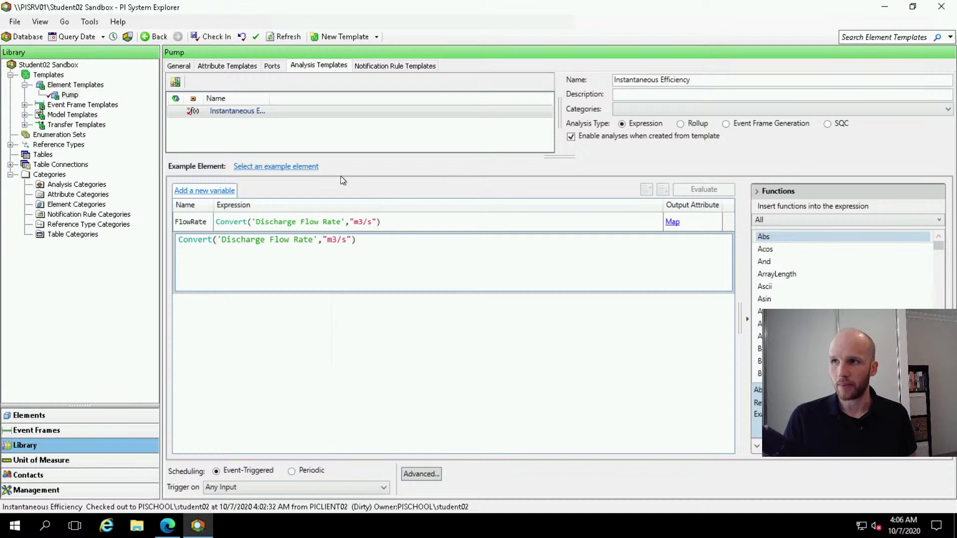
Choose Pump01 as the example element and evaluate the FlowRate expression
left_click(313, 169)
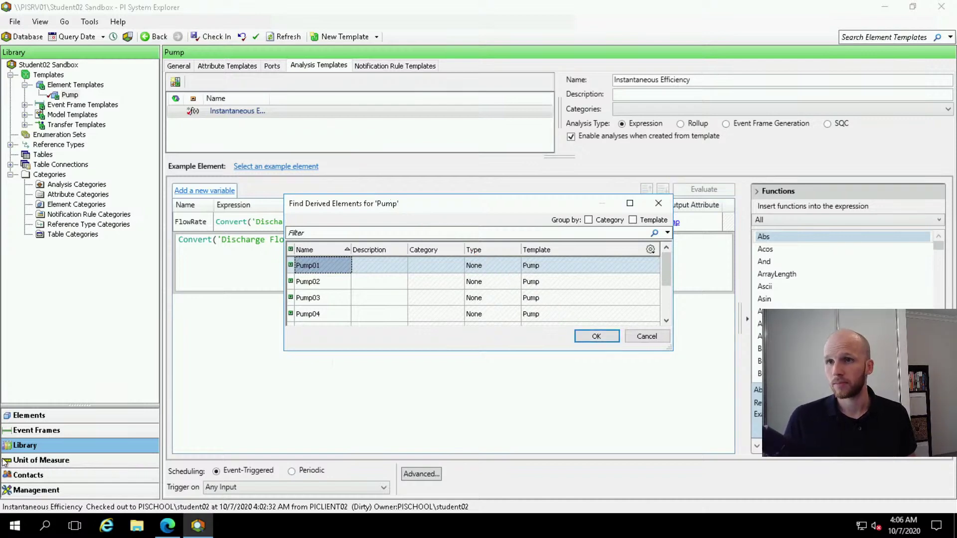
left_click(579, 337)
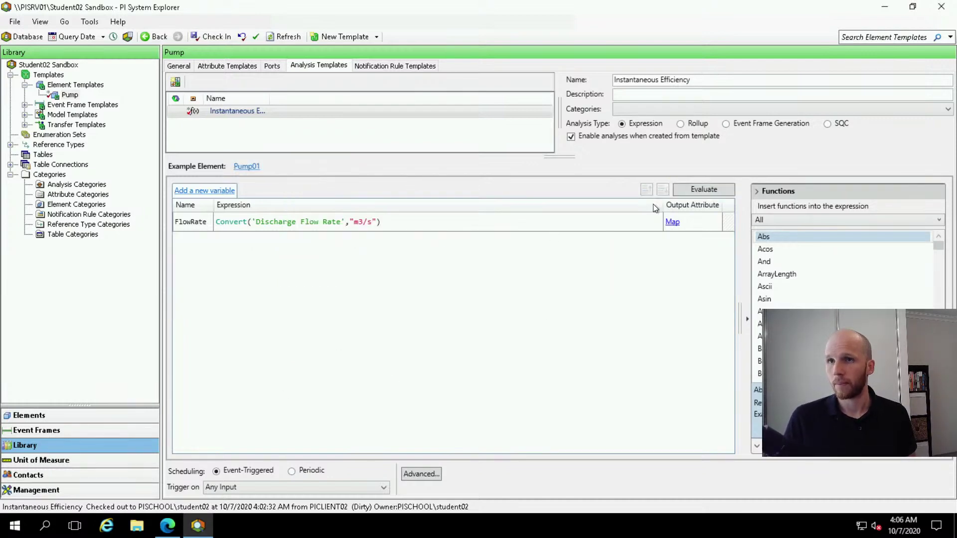
left_click(707, 190)
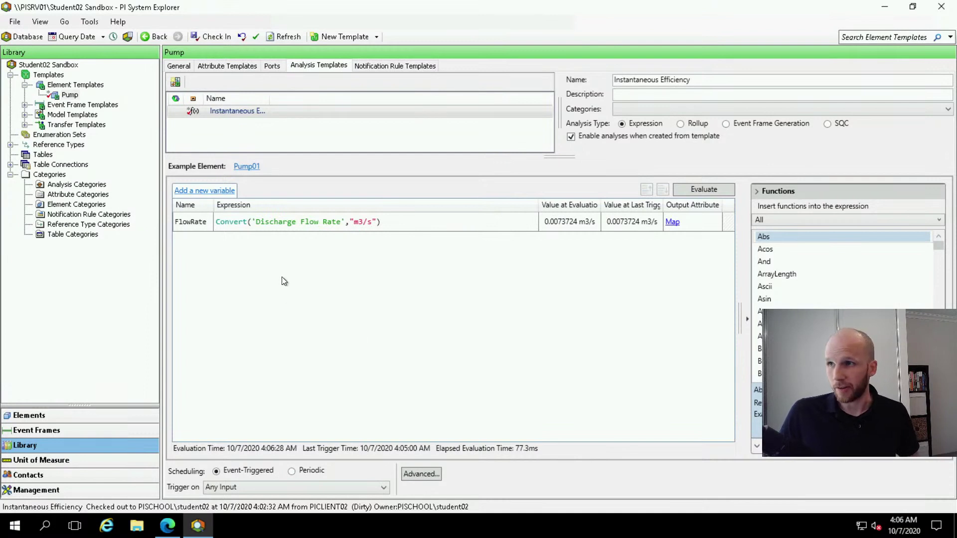
Prefix FlowRate's Convert expression with IF 'Discharge Flow Rate'<10 THEN Exit() ELSE, and evaluate the analysis again
left_click(275, 227)
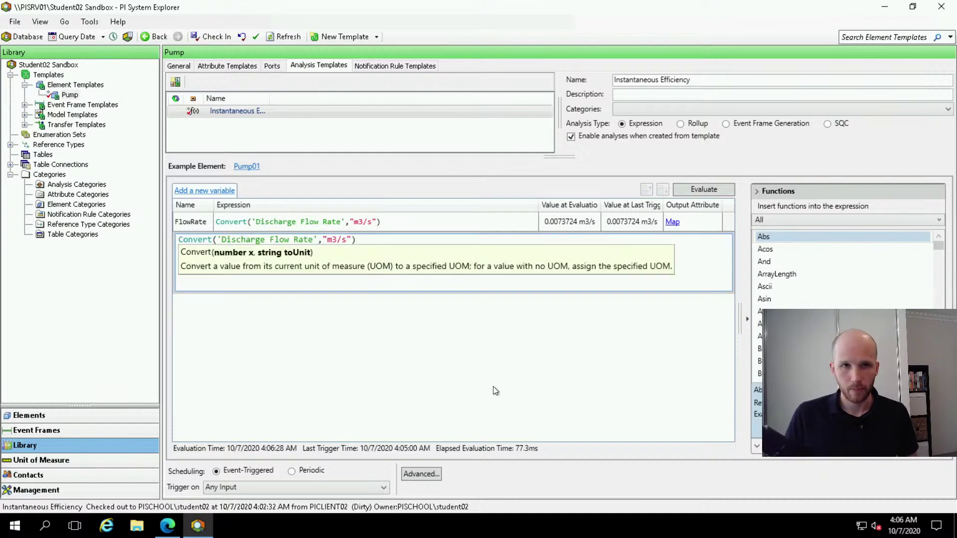
type("IF")
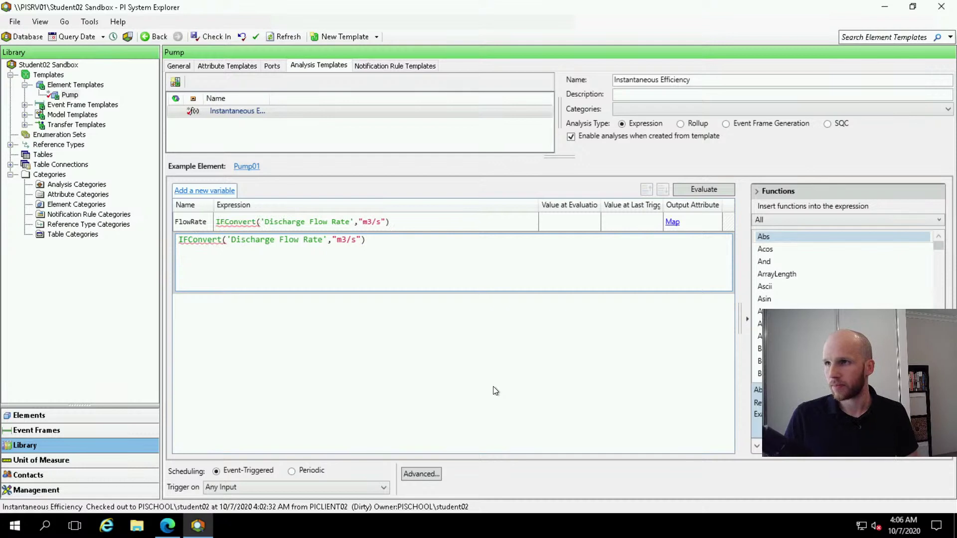
type(" 'Dis")
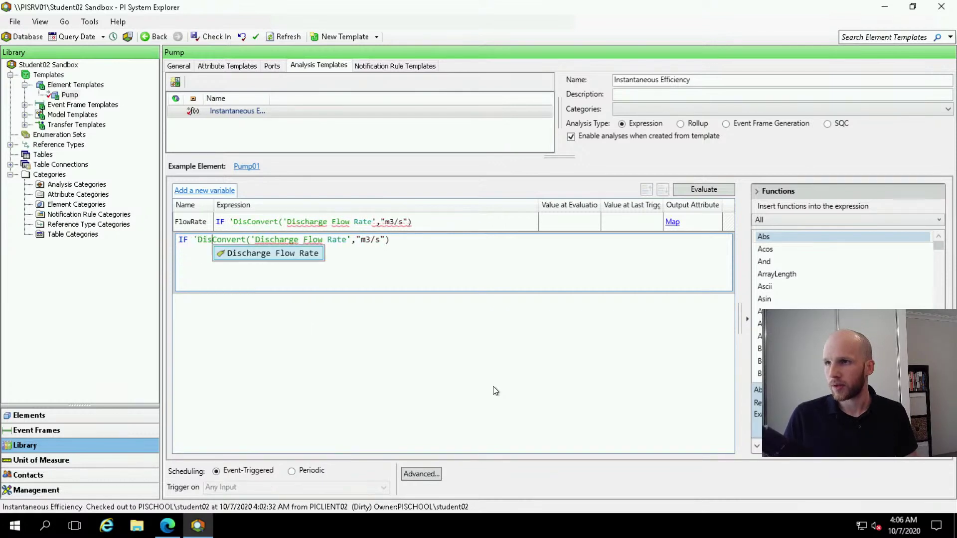
key("Return")
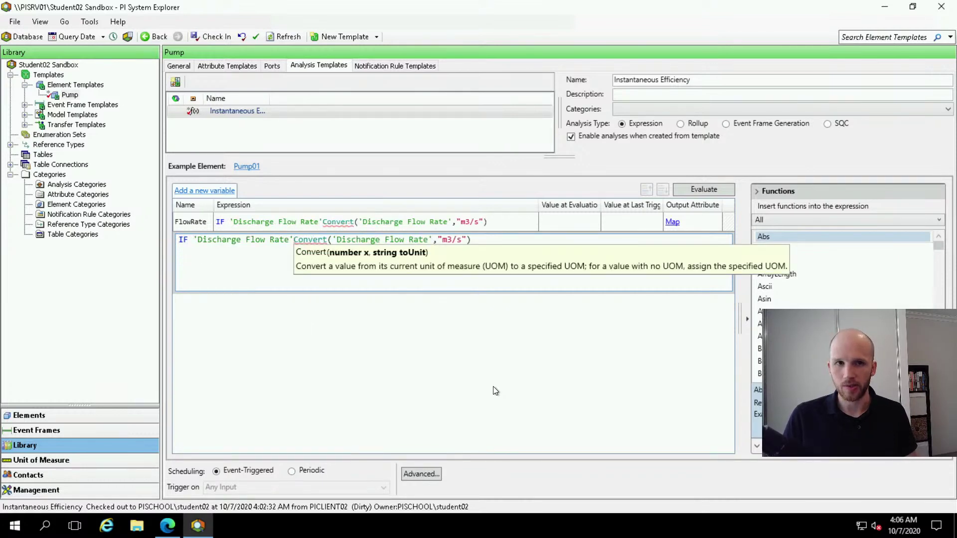
type("<10")
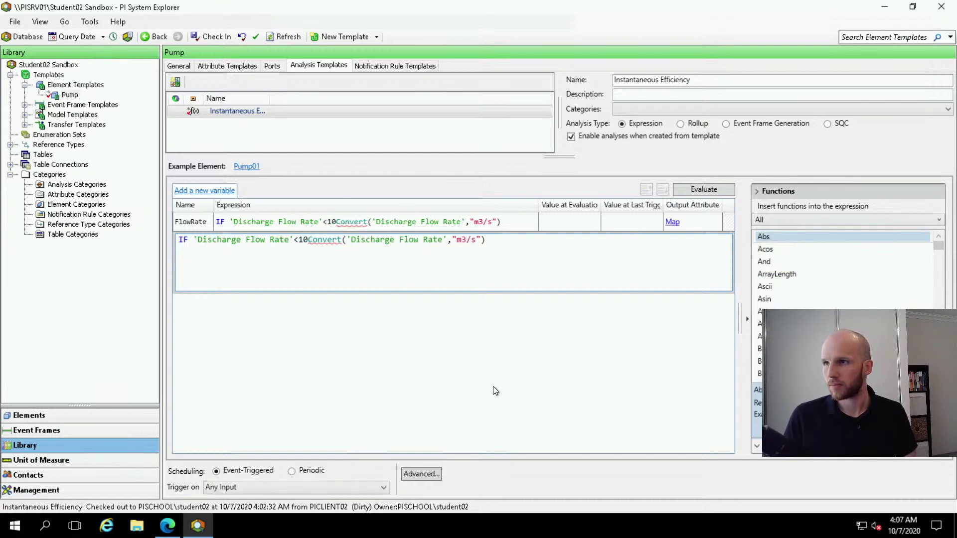
type(" THEN E")
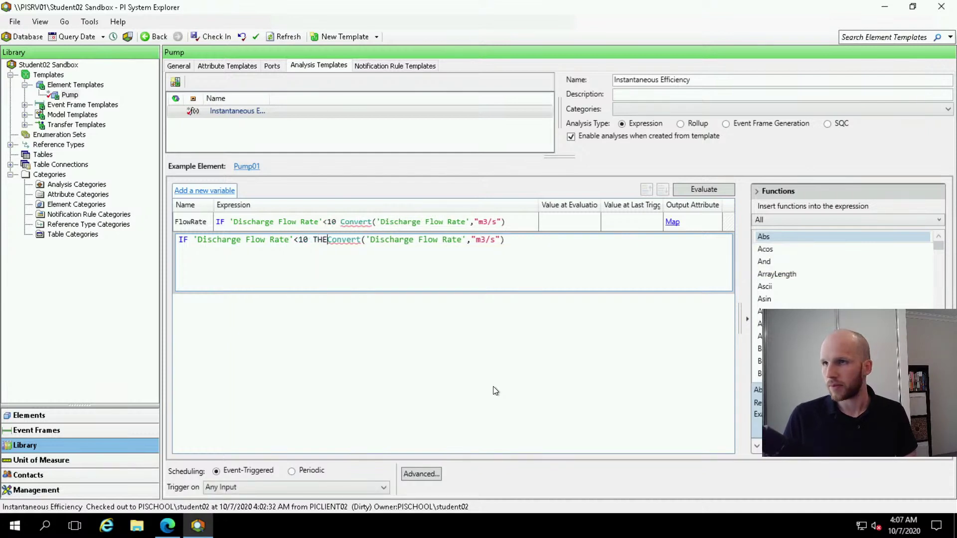
type("xit(")
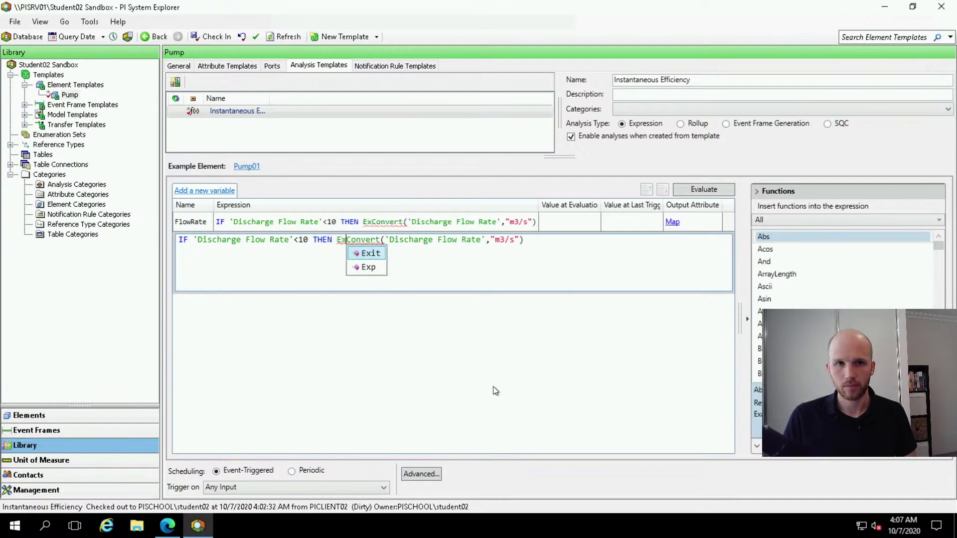
type(") E")
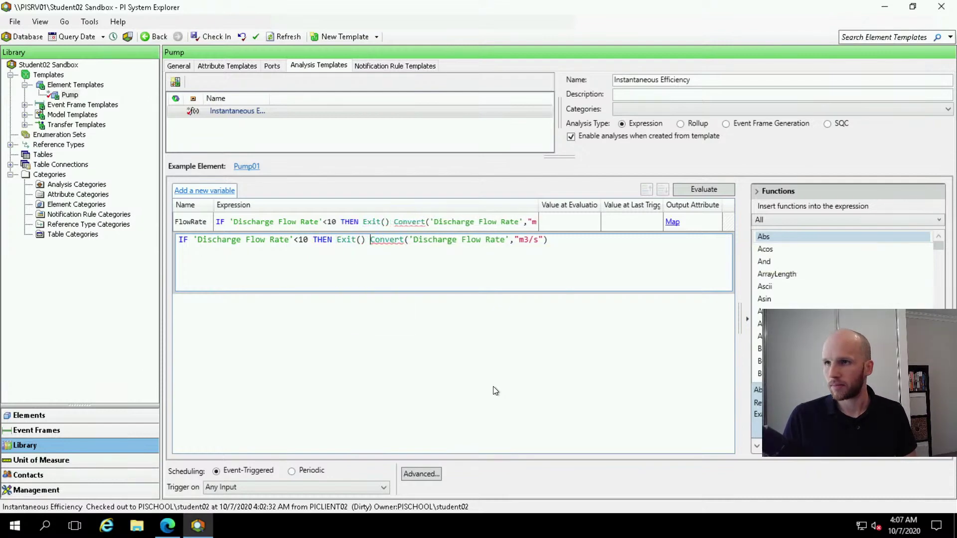
type("LSE")
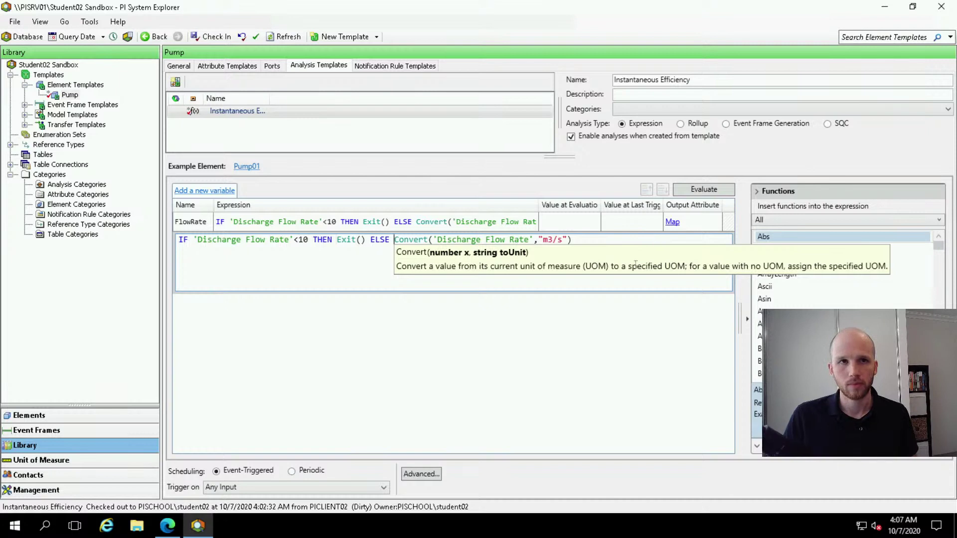
left_click(712, 194)
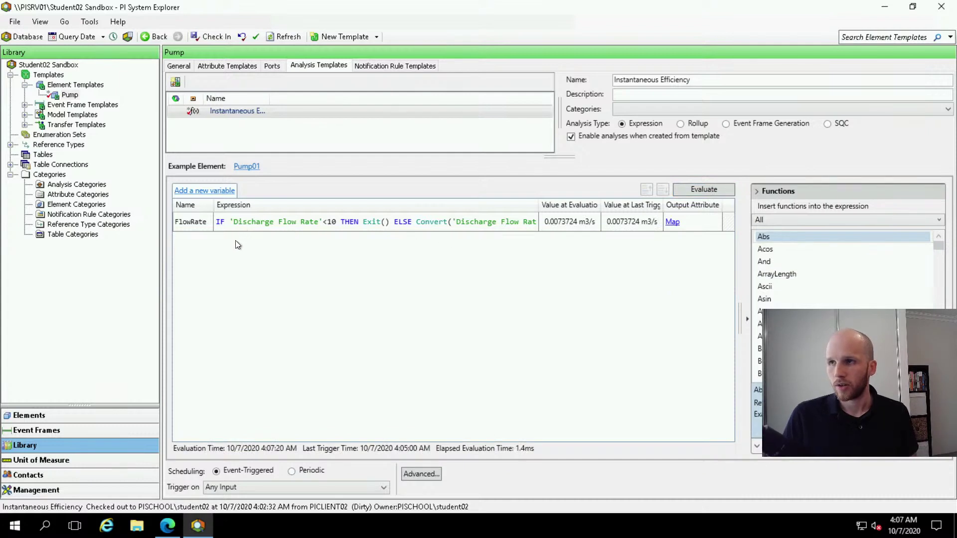
Split the FlowRate expression over three lines, starting new lines at THEN and at ELSE
left_click(389, 222)
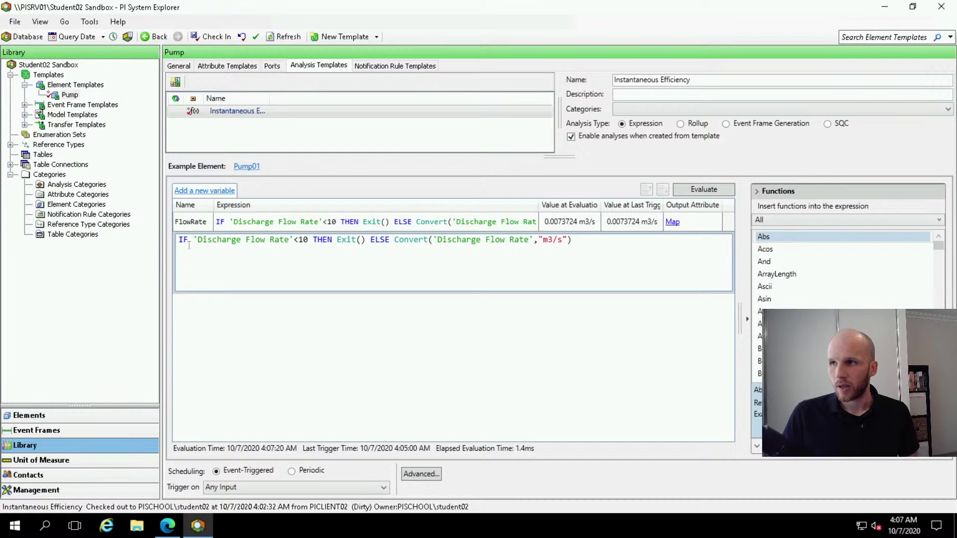
mouse_move(194, 240)
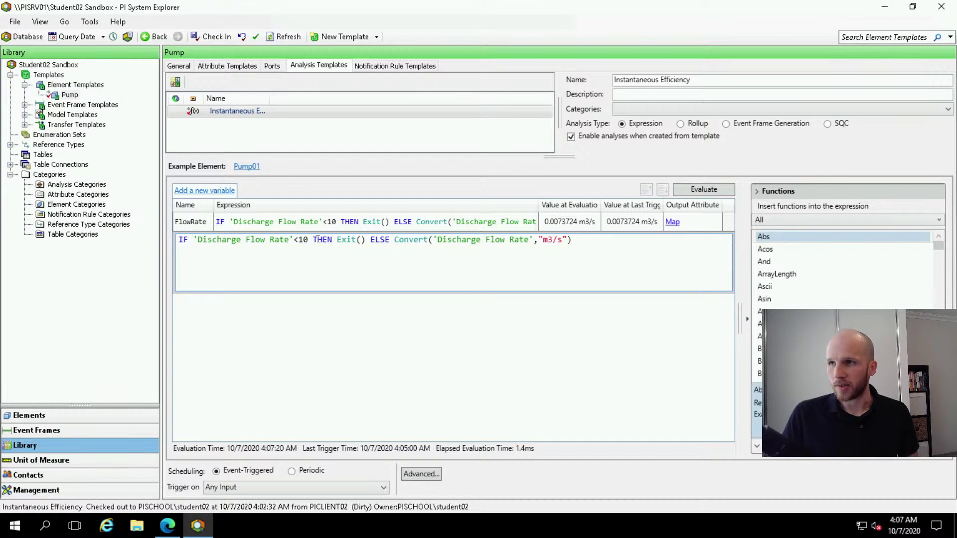
mouse_move(314, 240)
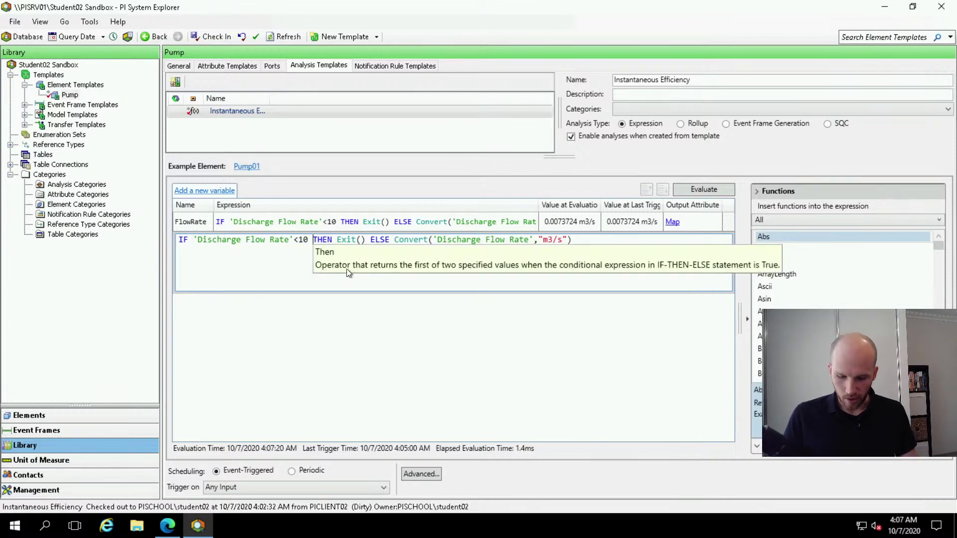
key("Return")
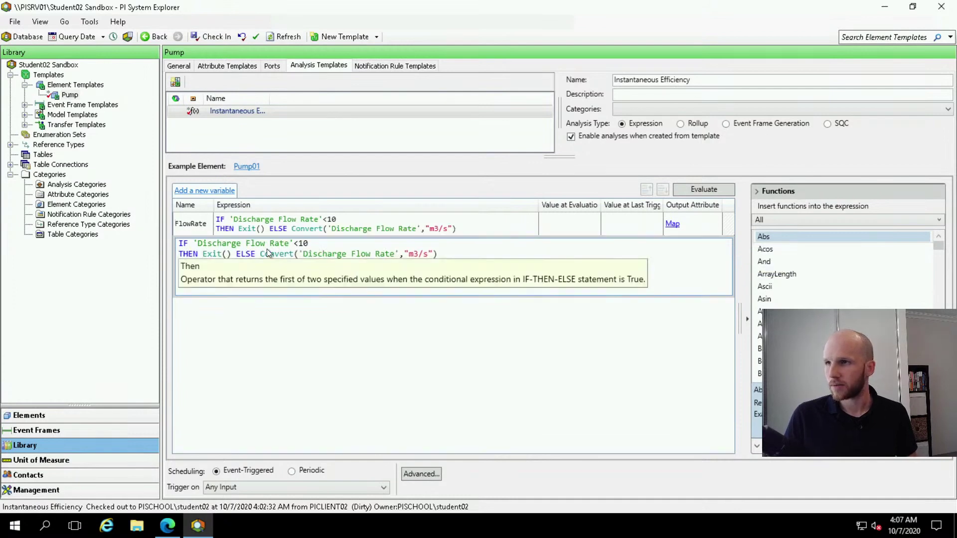
left_click(237, 254)
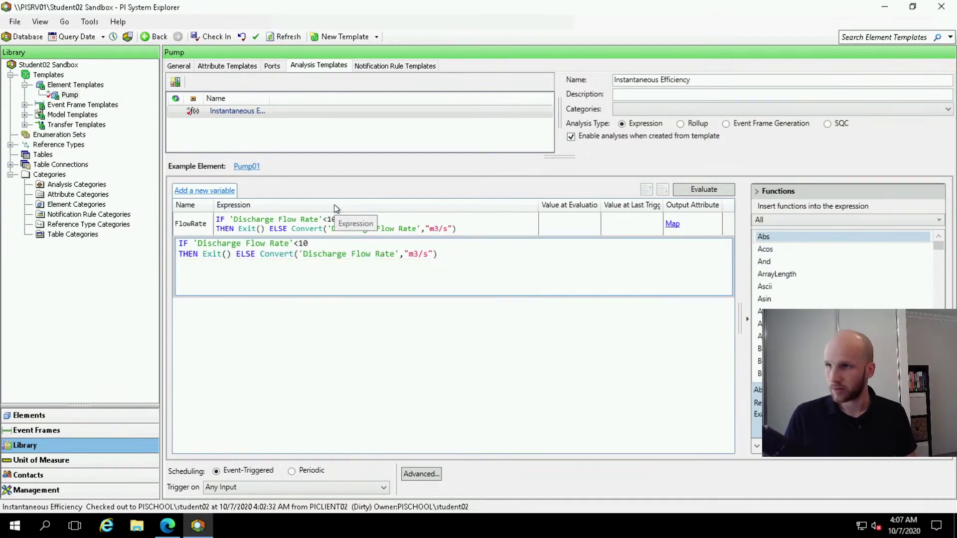
key("Return")
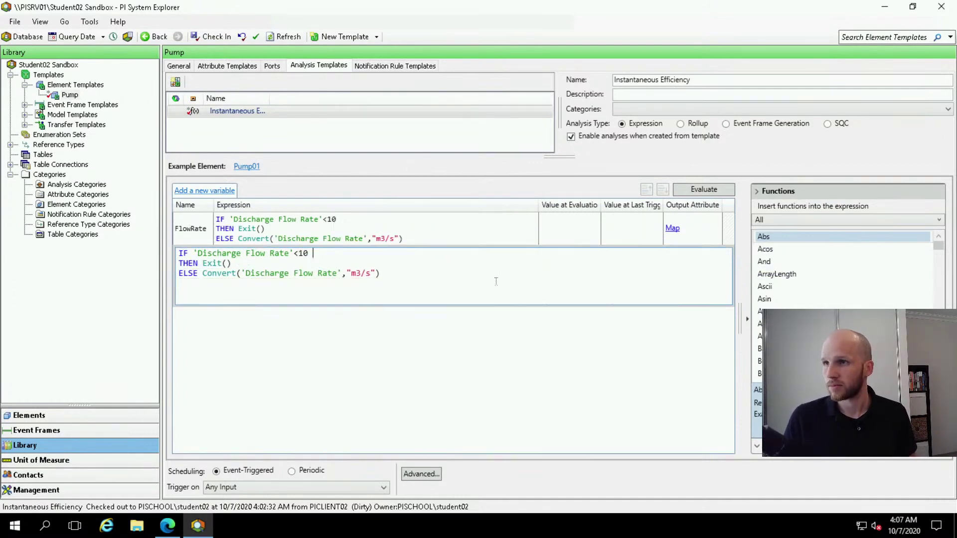
left_click(395, 345)
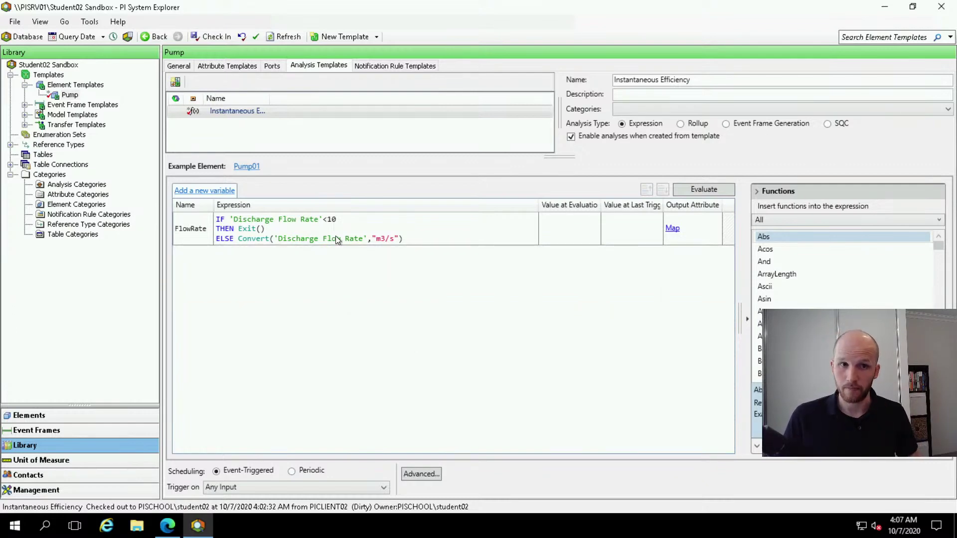
Insert an empty line above the IF line in the FlowRate expression
left_click(312, 224)
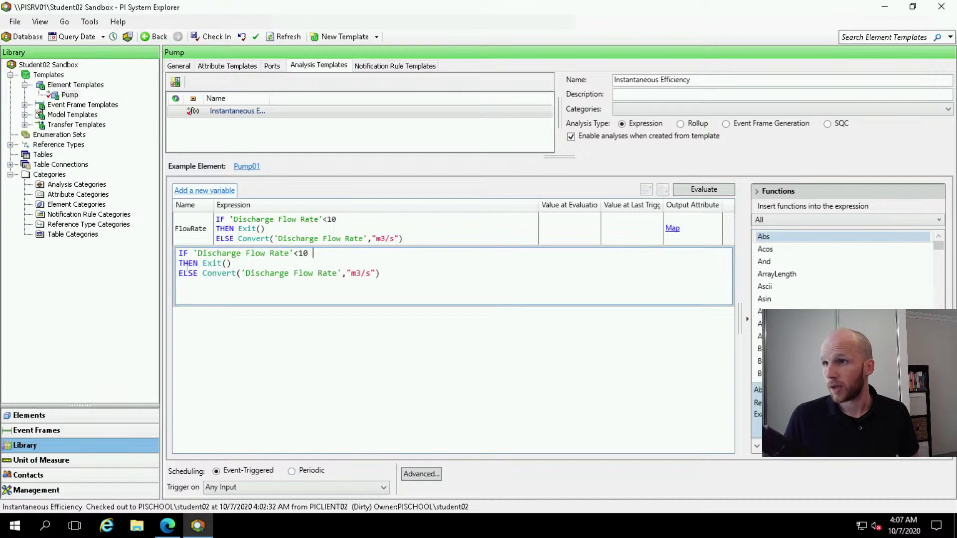
left_click(178, 259)
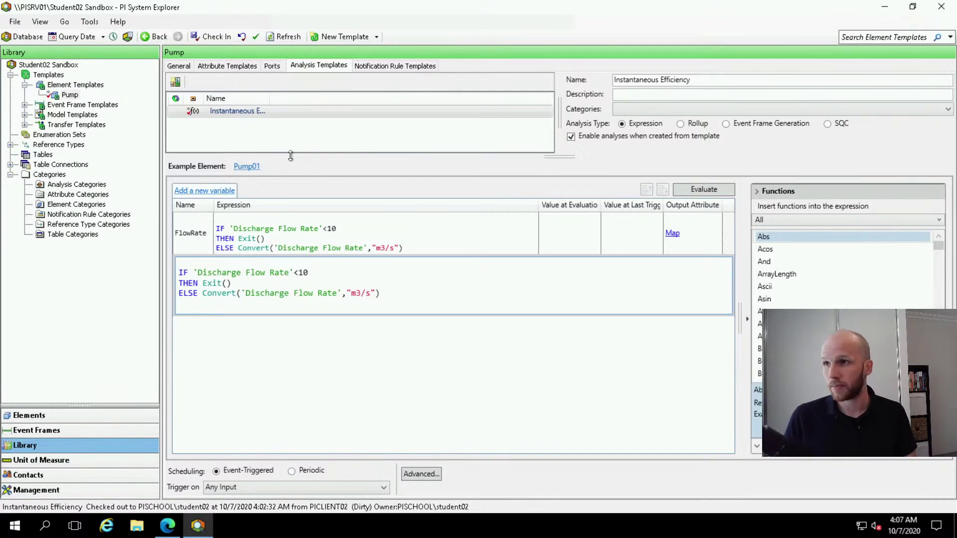
Enter the comment //Check if pump is running then convert to m3/s on the empty line above IF in the FlowRate expression
type("//")
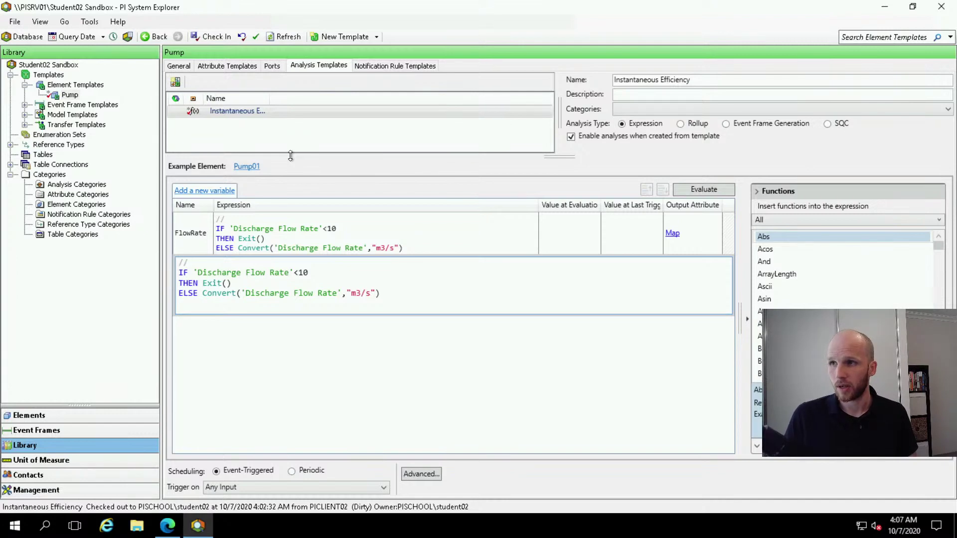
type("Check if p")
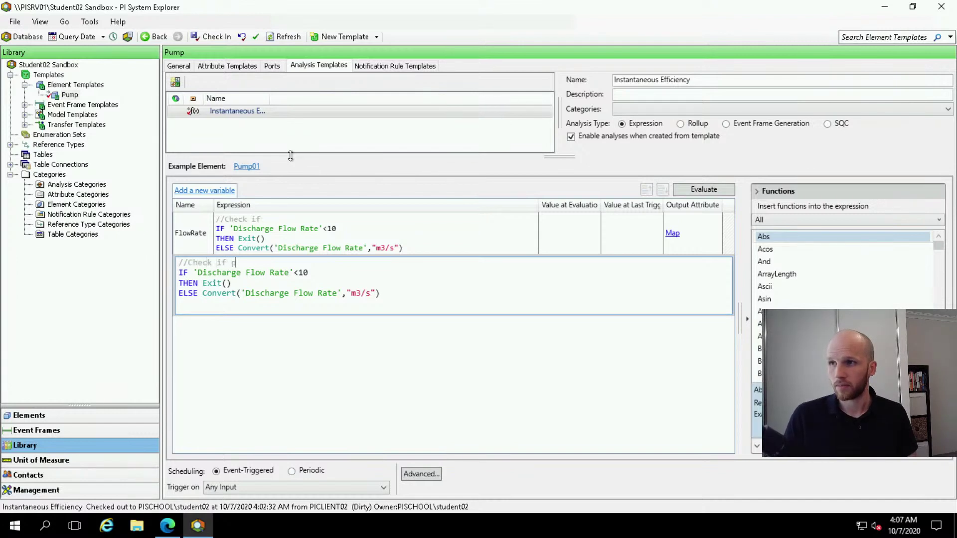
type("ump is running then")
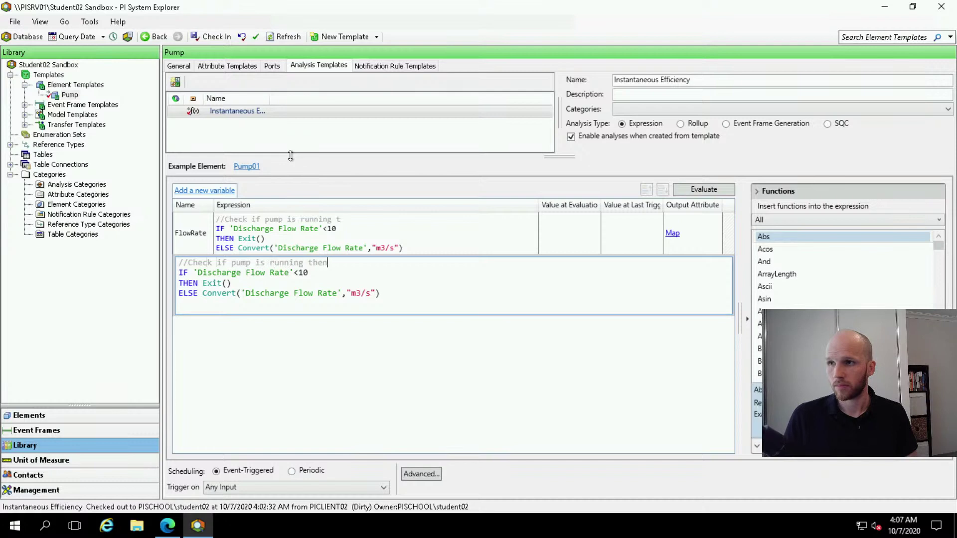
type(" convert to 3")
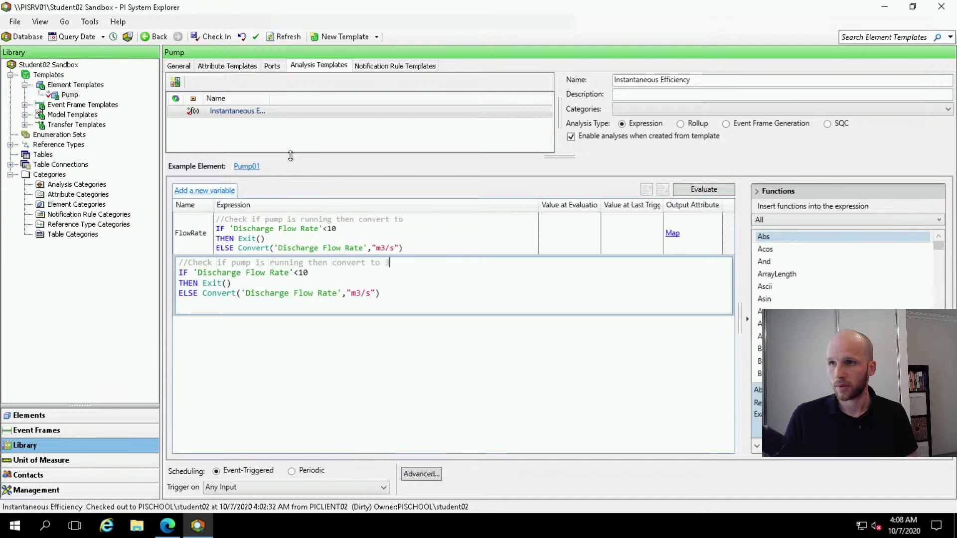
key("BackSpace")
left_click(291, 156)
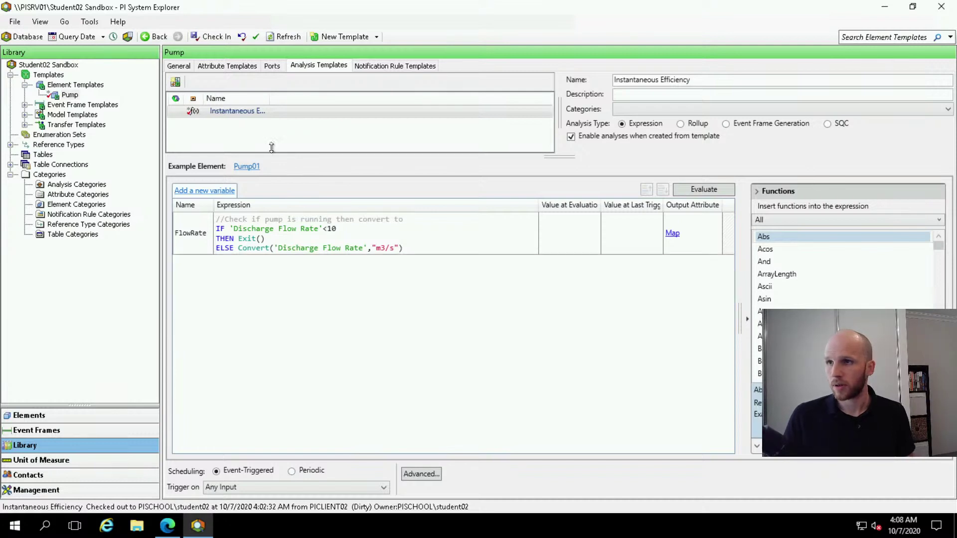
left_click(333, 223)
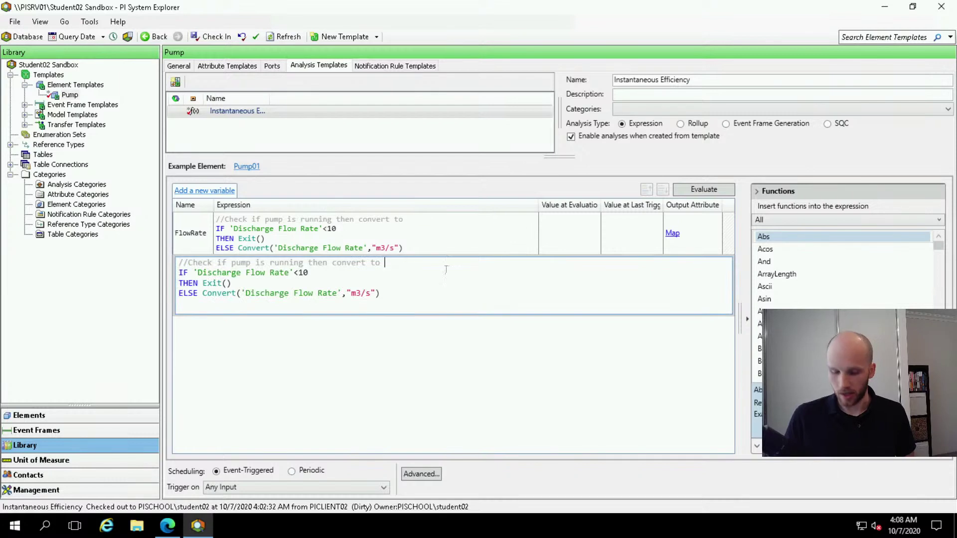
type("m3/s")
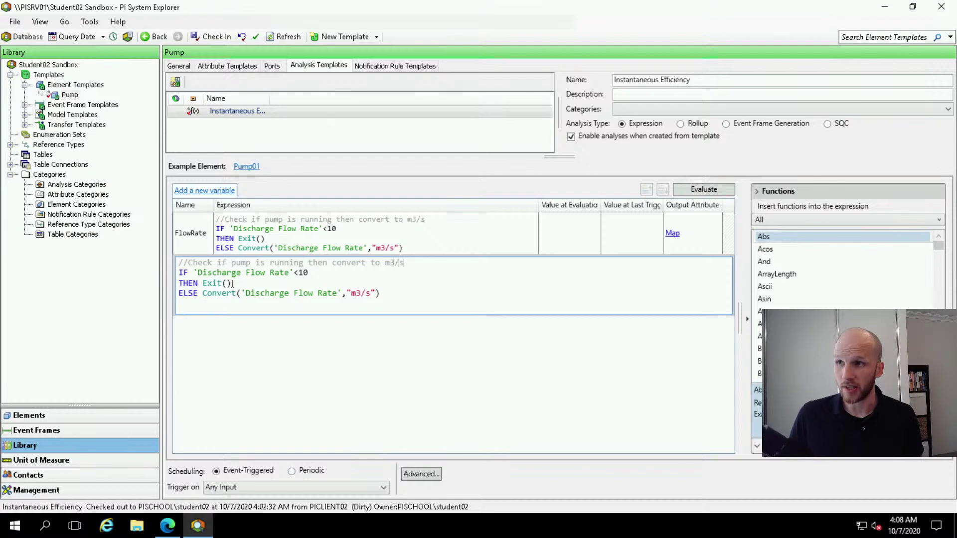
left_click_drag(232, 284, 204, 283)
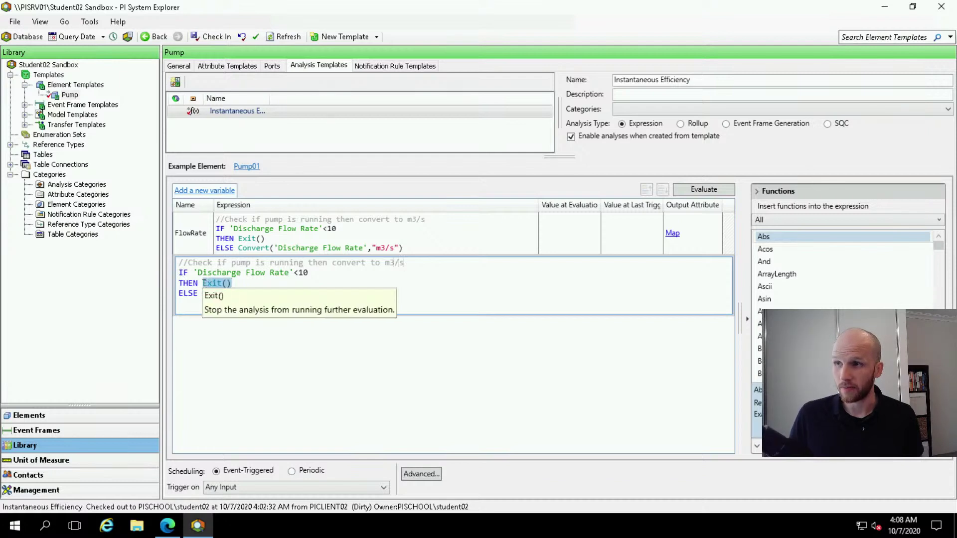
left_click(240, 284)
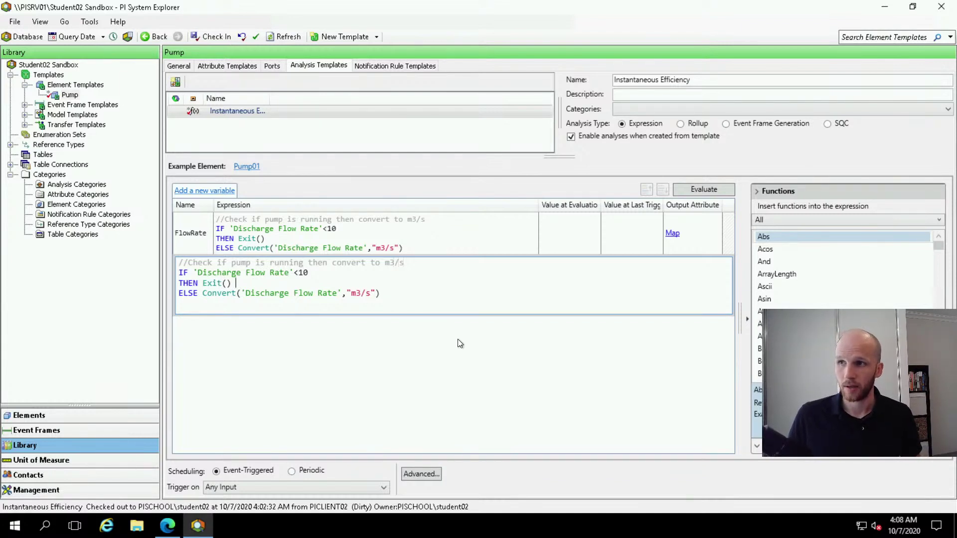
left_click_drag(232, 283, 202, 284)
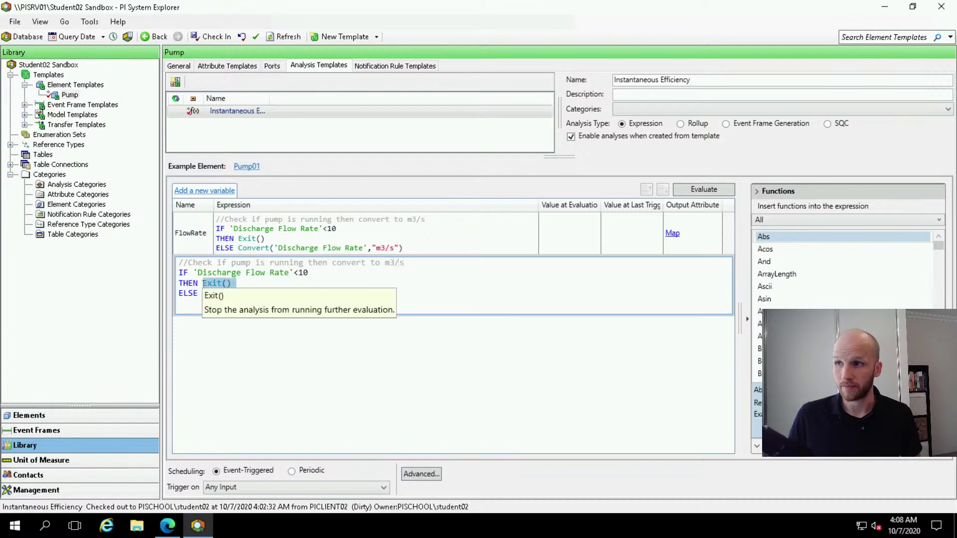
left_click(373, 282)
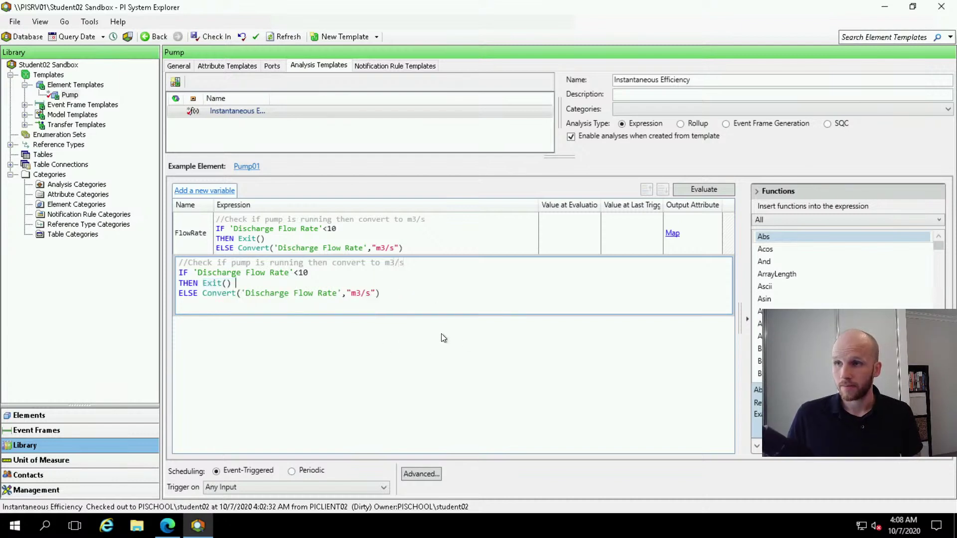
left_click(313, 255)
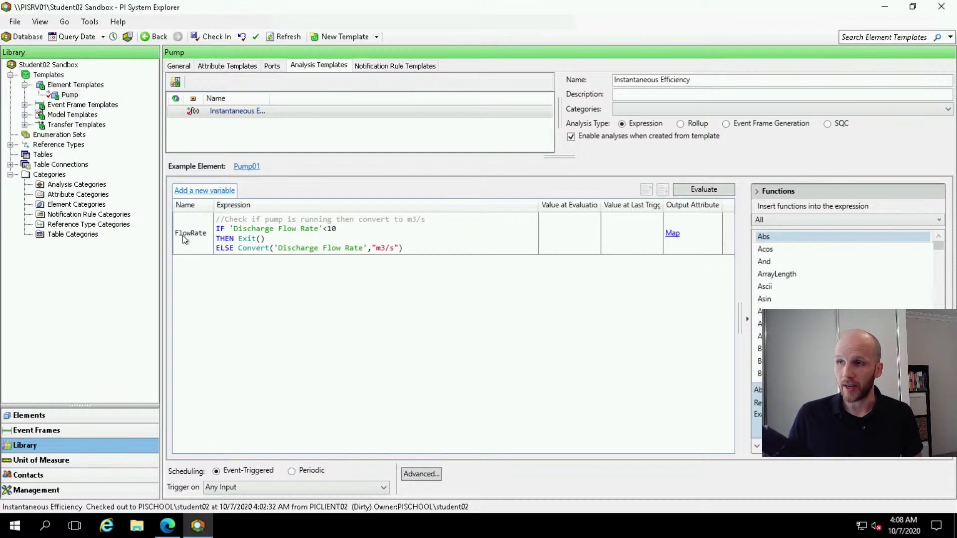
Add a new variable to the analysis with the expression 'Total Head'*FlowRate*9.81*1000
left_click(208, 191)
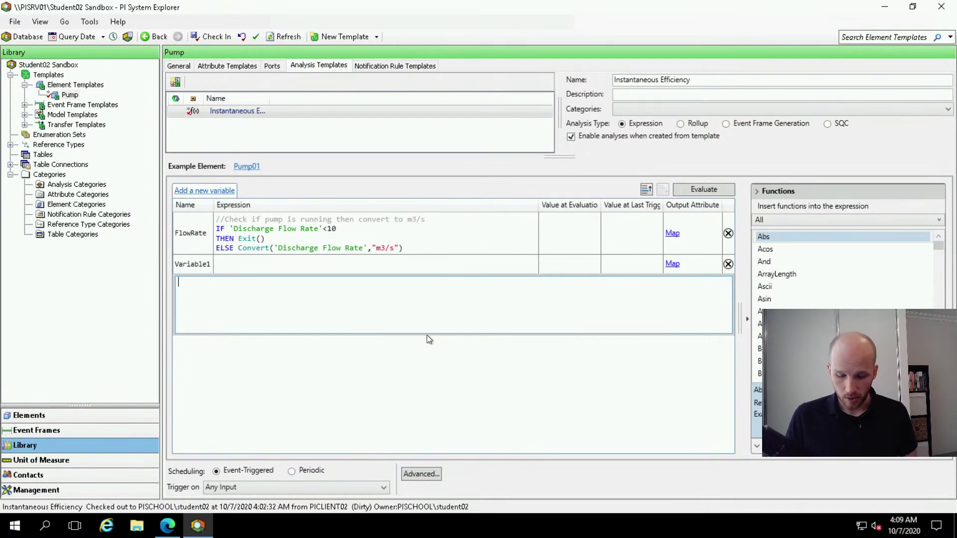
type("'T")
key("Return")
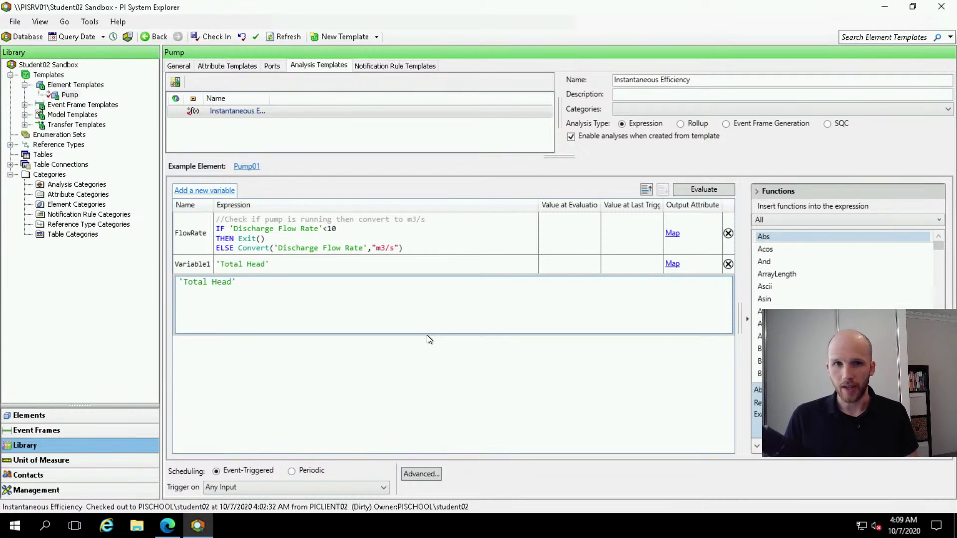
type("*")
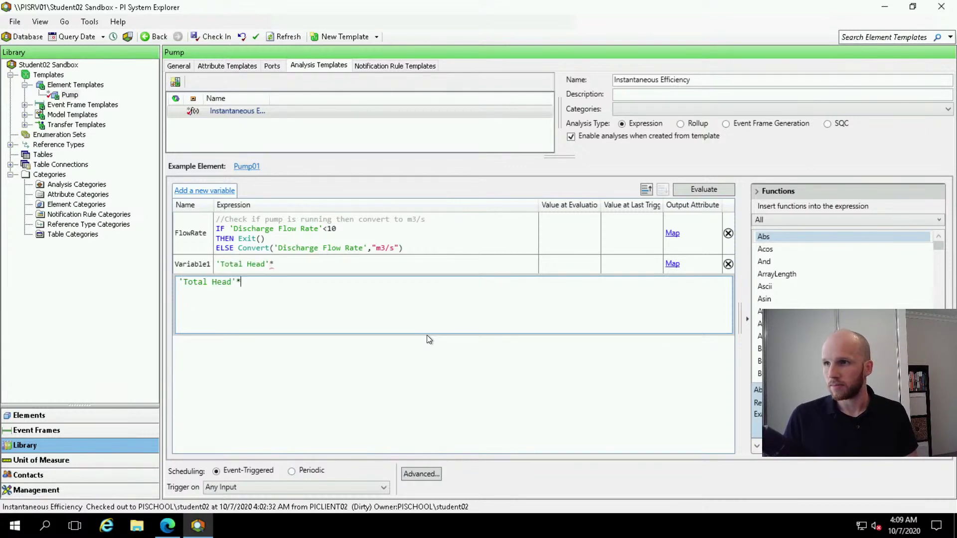
type("Flow")
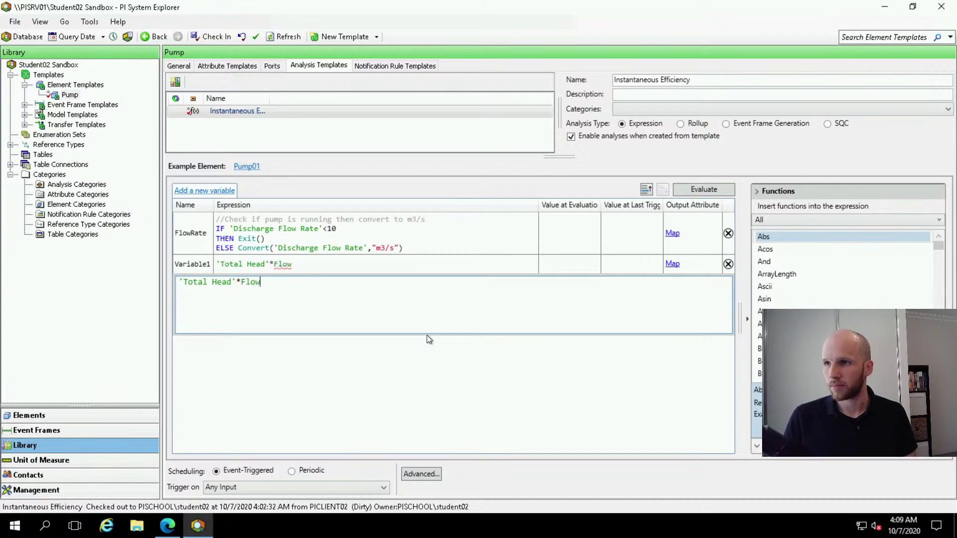
key("Return")
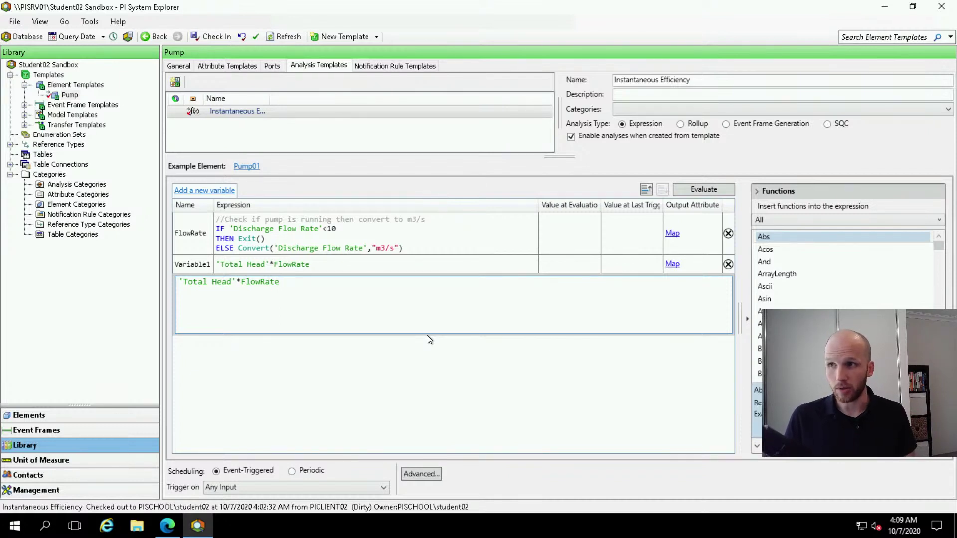
type("*")
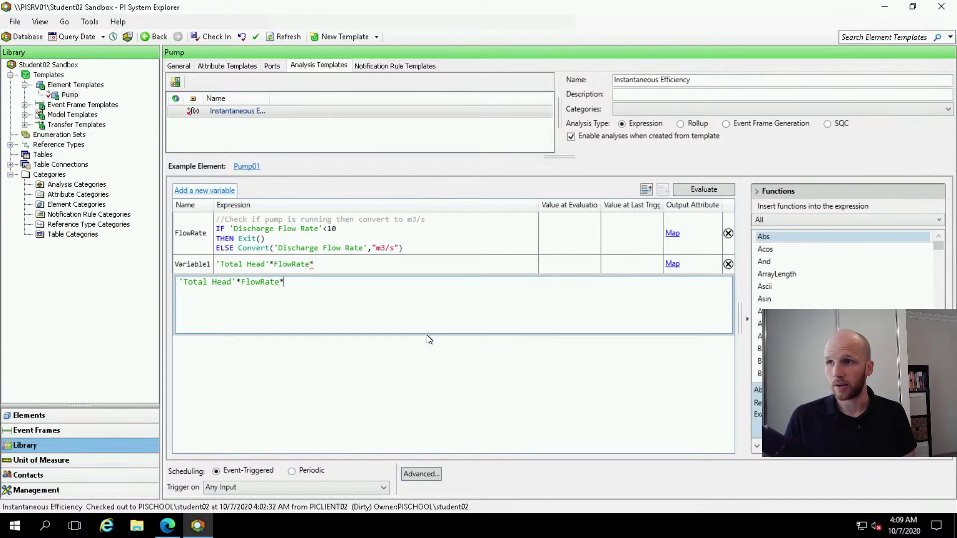
type("9.81")
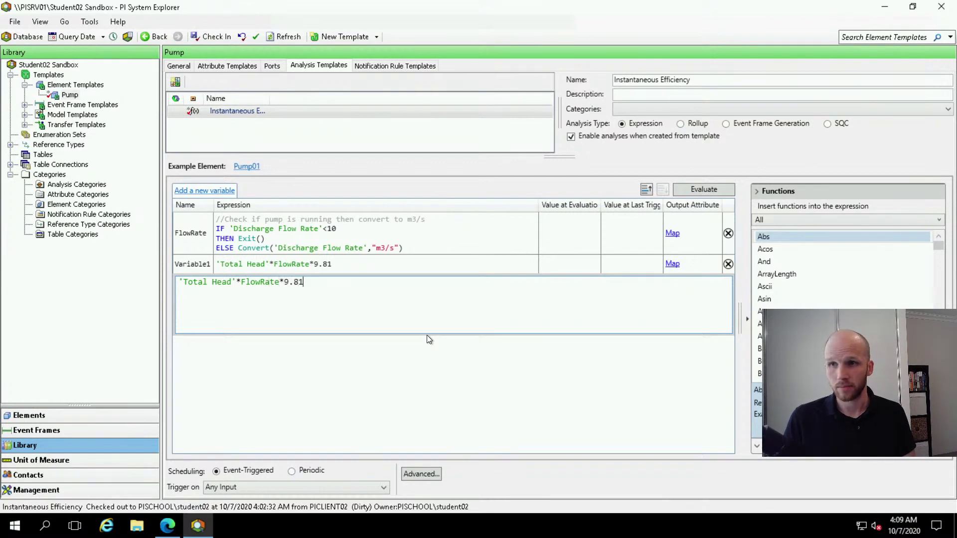
type("*")
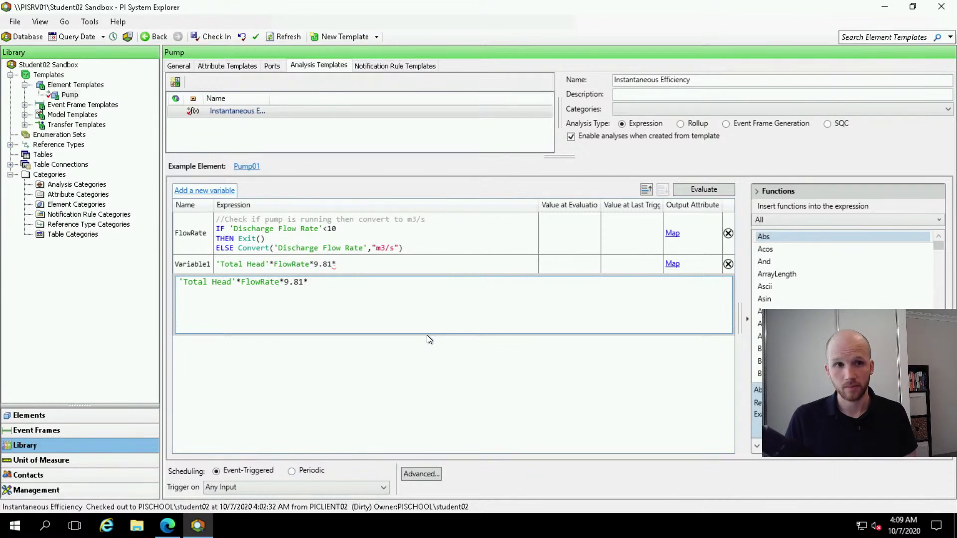
type("1000")
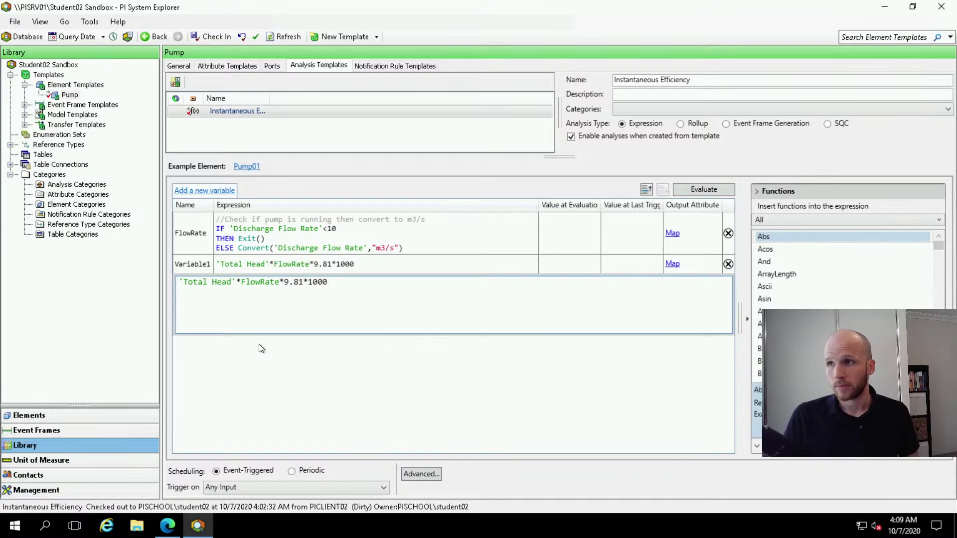
Rename the second variable WaterPower and evaluate the analysis
double_click(187, 265)
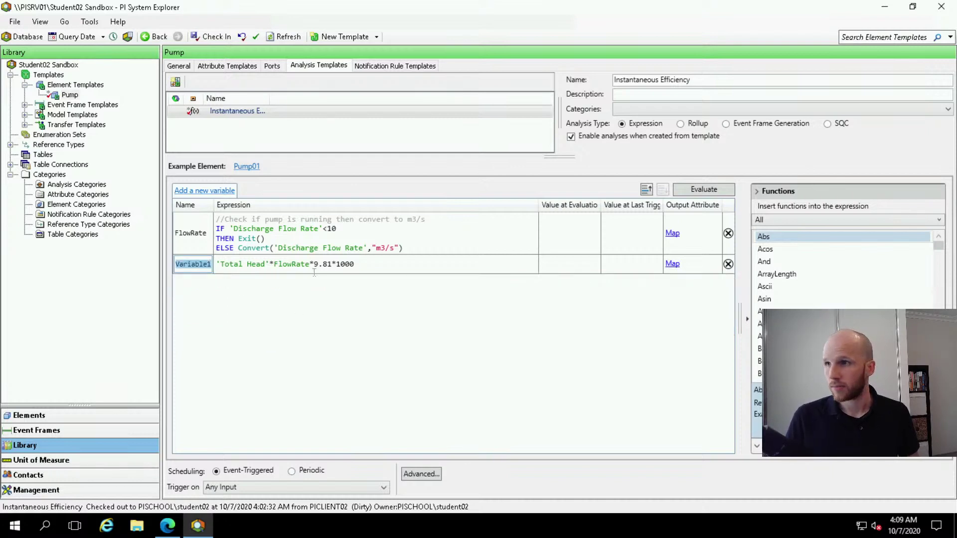
type("WaterPower")
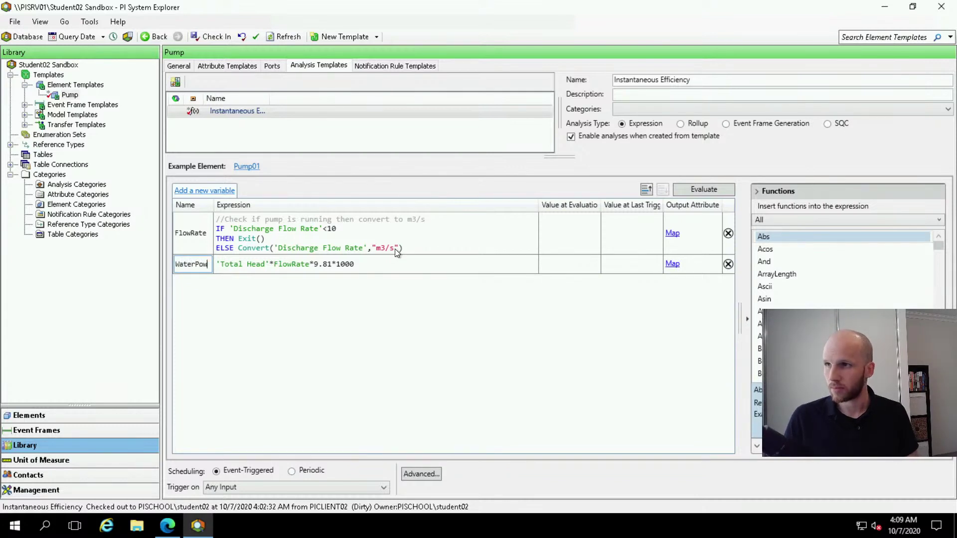
left_click(429, 265)
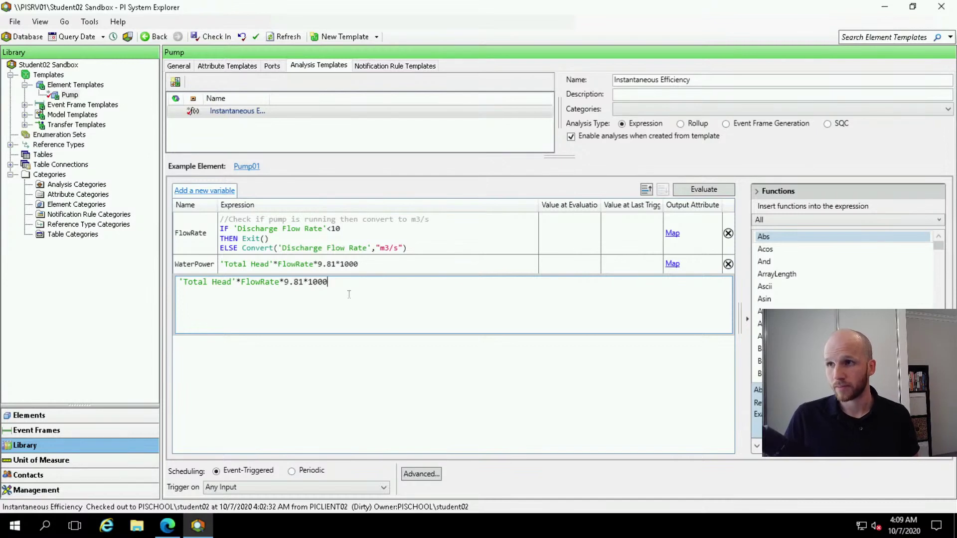
left_click(726, 194)
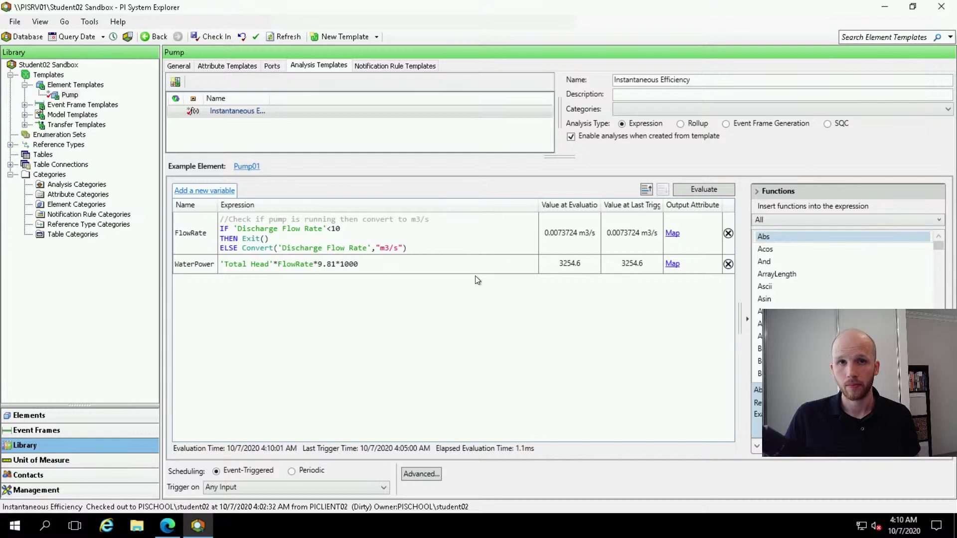
Above WaterPower's formula, add comments //Calculate pump water power in Watts and //Total Head in m * Flow Rate in m3/s * Gravity in m/s2 * Water Density in kg/m3
left_click(356, 263)
mouse_move(276, 283)
left_mouse_down()
mouse_move(299, 284)
mouse_move(278, 281)
left_mouse_up()
key("Home")
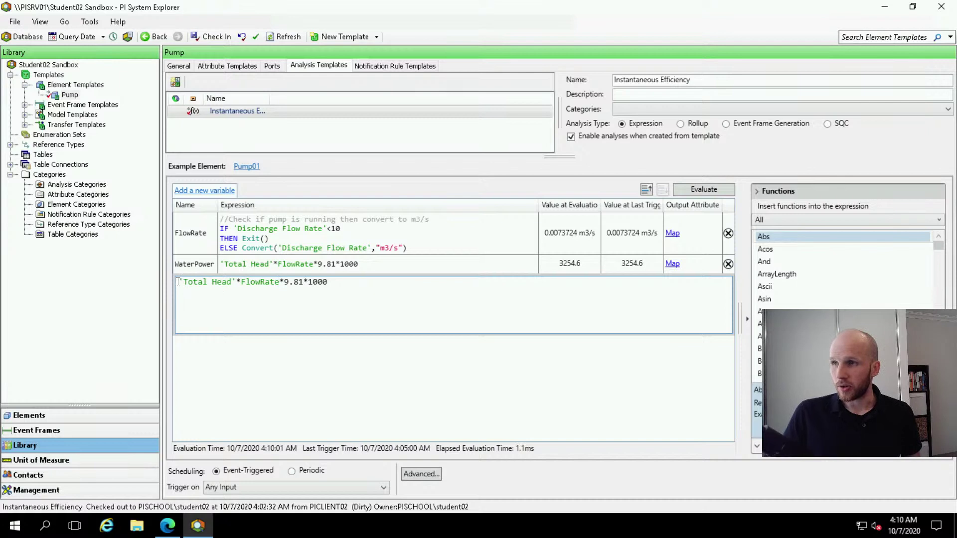
key("Return")
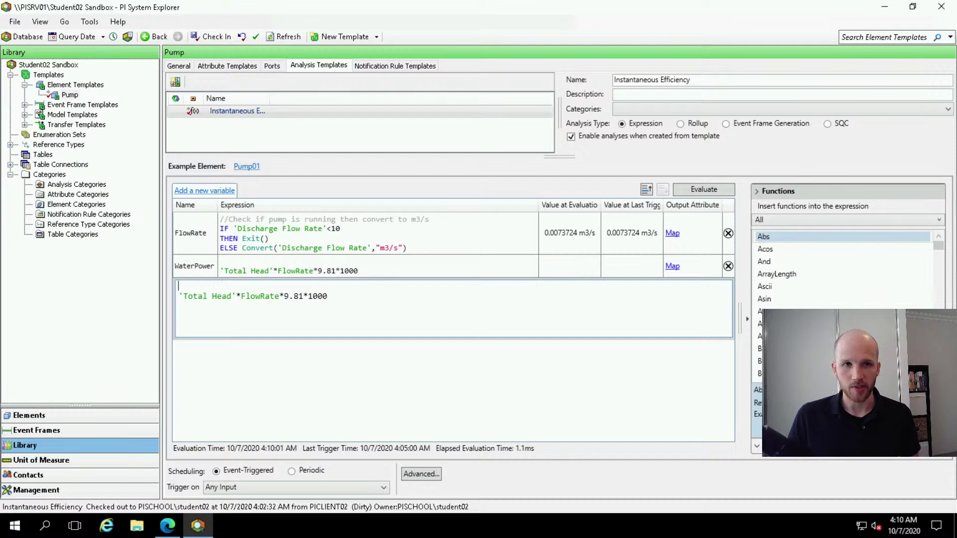
key("ctrl+End")
type("//Calculate pump water power in Watts //Total Head in m * Flow Rate in m3/s * Gravity in m/s2 * Water Density in kg/m3")
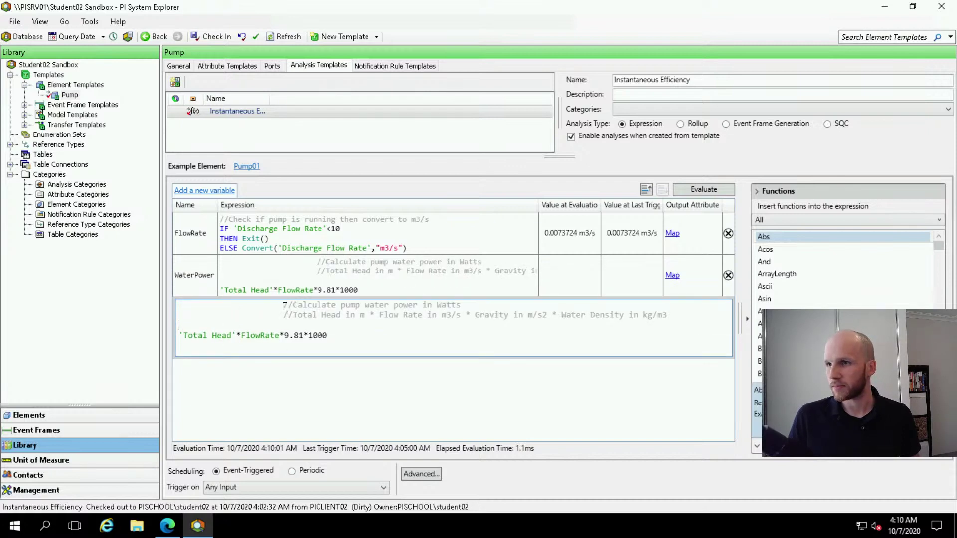
Remove the leading spaces from both WaterPower comment lines and the empty line between the comments and the formula
left_click_drag(285, 305, 166, 309)
key("BackSpace")
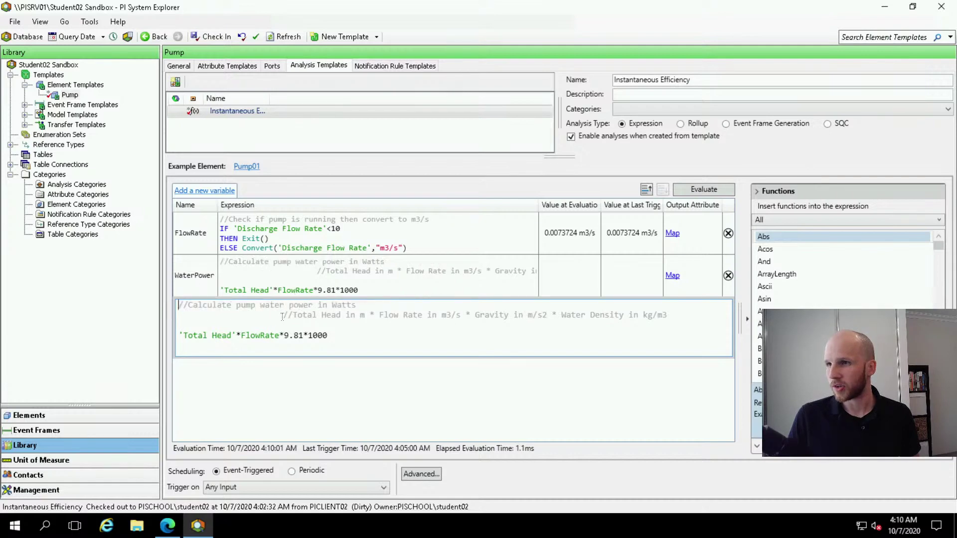
left_click_drag(283, 317, 172, 313)
key("BackSpace")
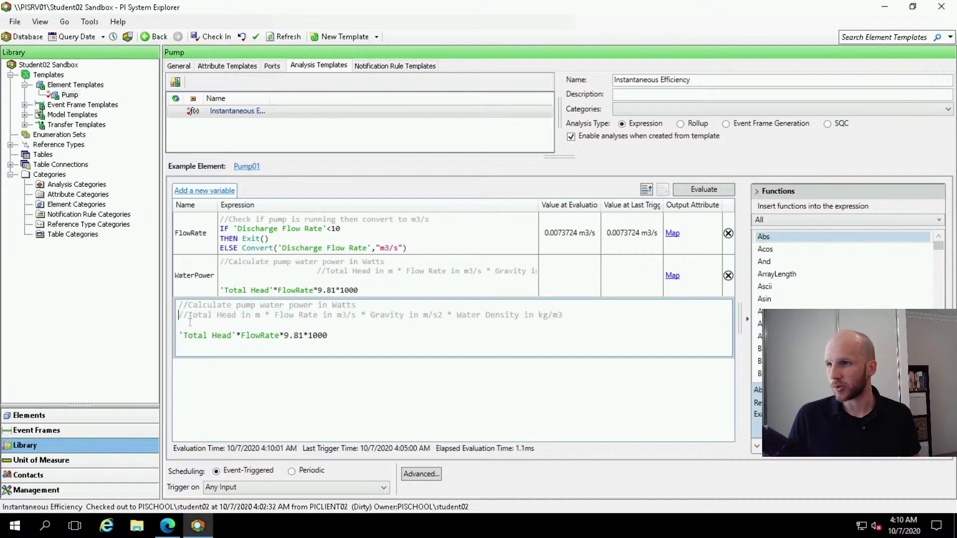
left_click(190, 322)
key("BackSpace")
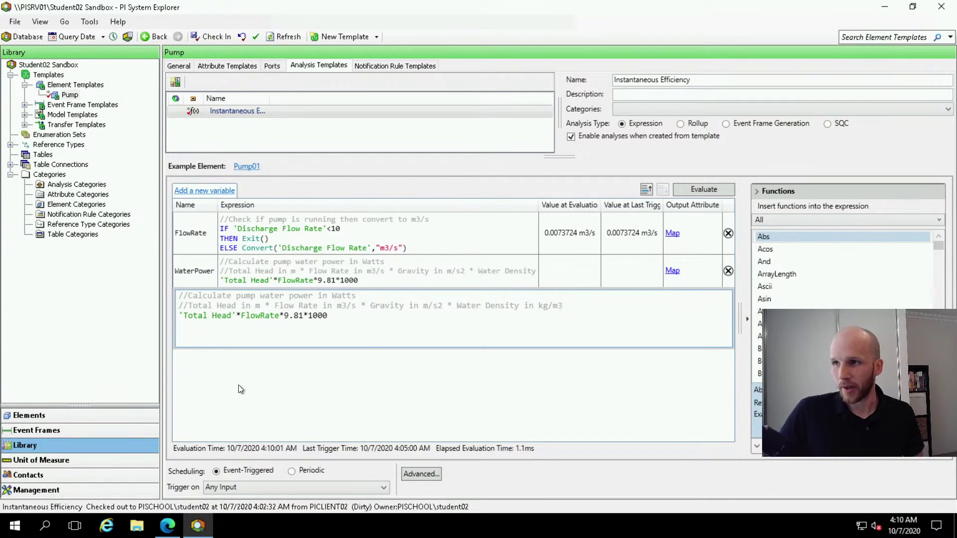
left_click(280, 359)
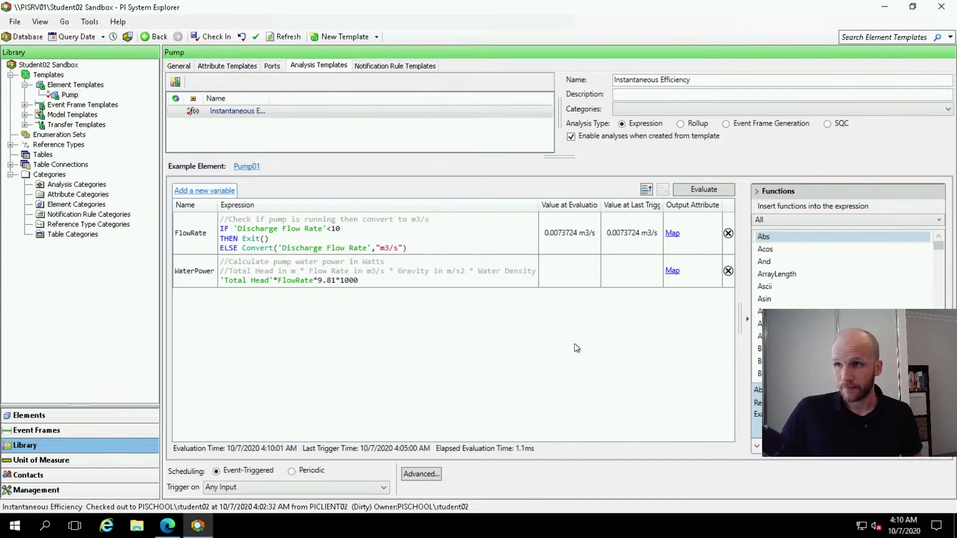
Add a third variable to the analysis with the expression WaterPower/'Rated Power'
left_click(199, 190)
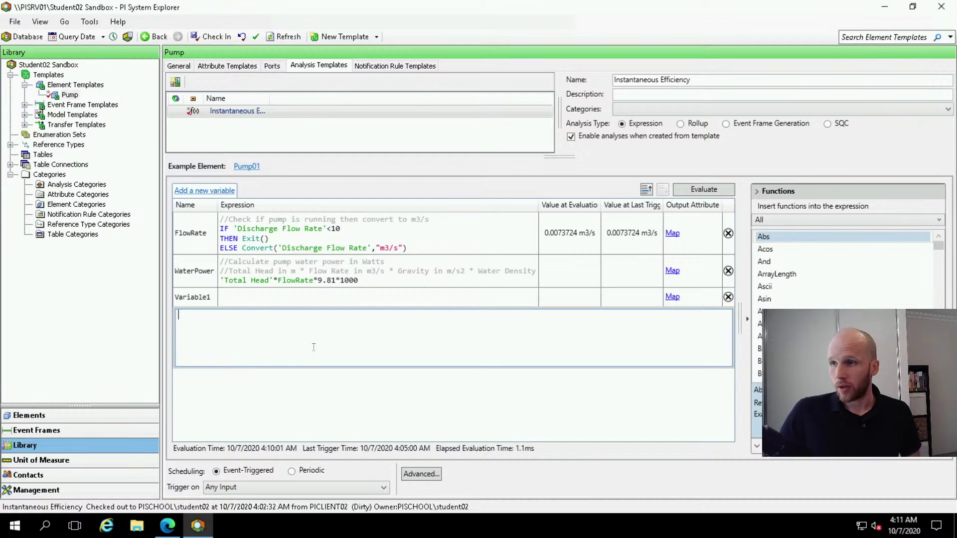
type("WaterPower")
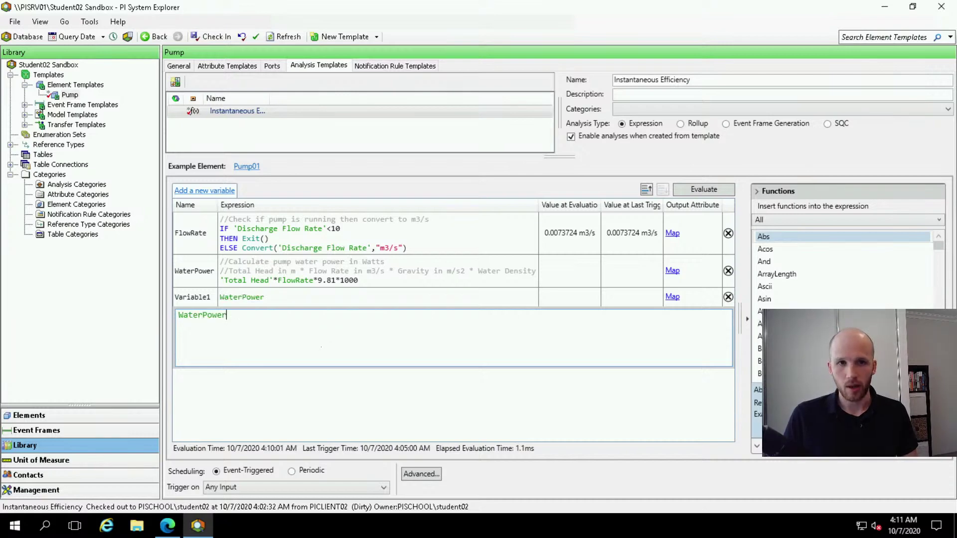
type("/")
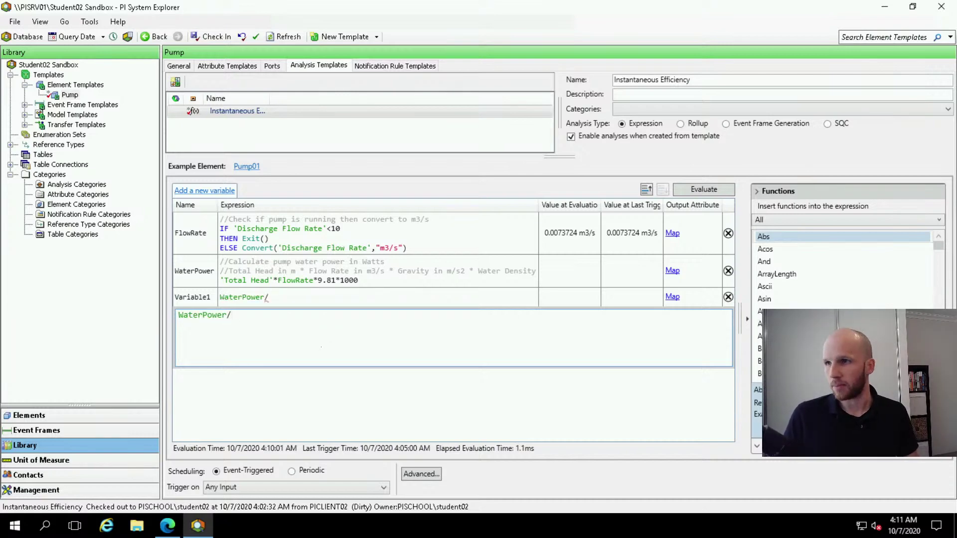
type("Rat")
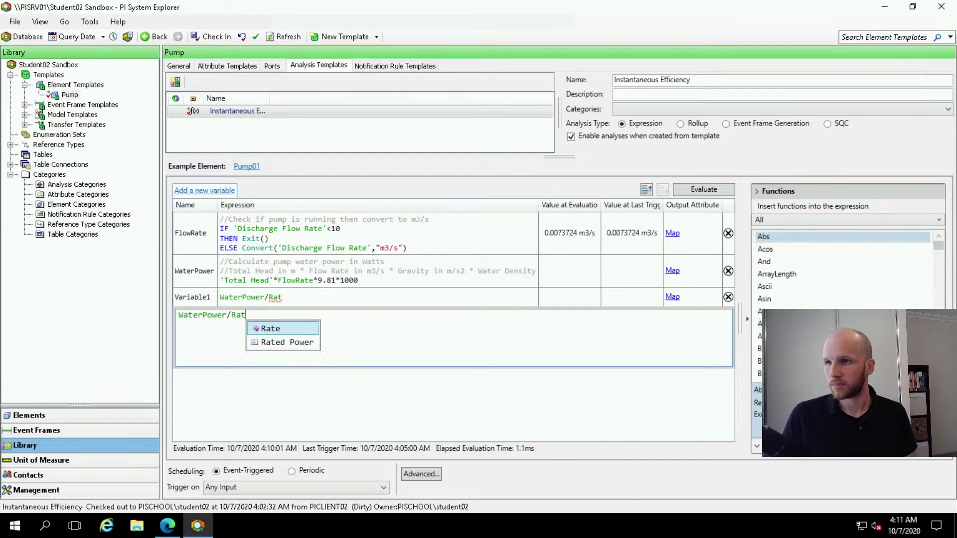
key("Down")
key("Return")
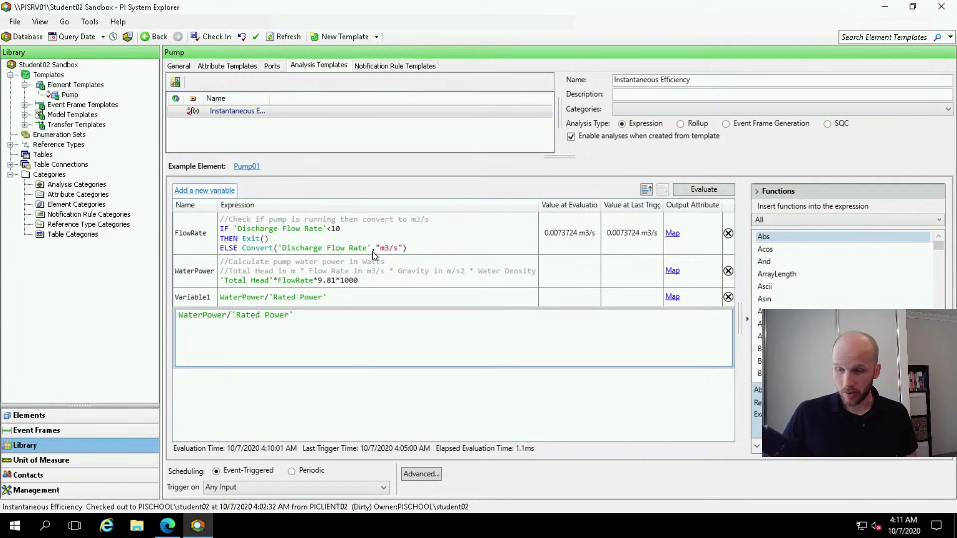
Wrap 'Rated Power' in a Convert function with the unit "W", giving WaterPower/Convert('Rated Power',"W")
type("Convert(")
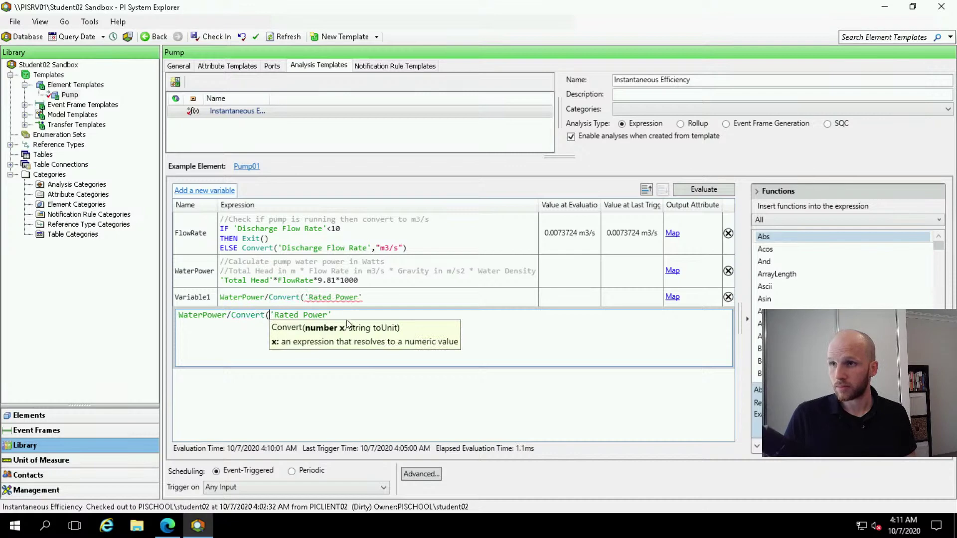
type(",")
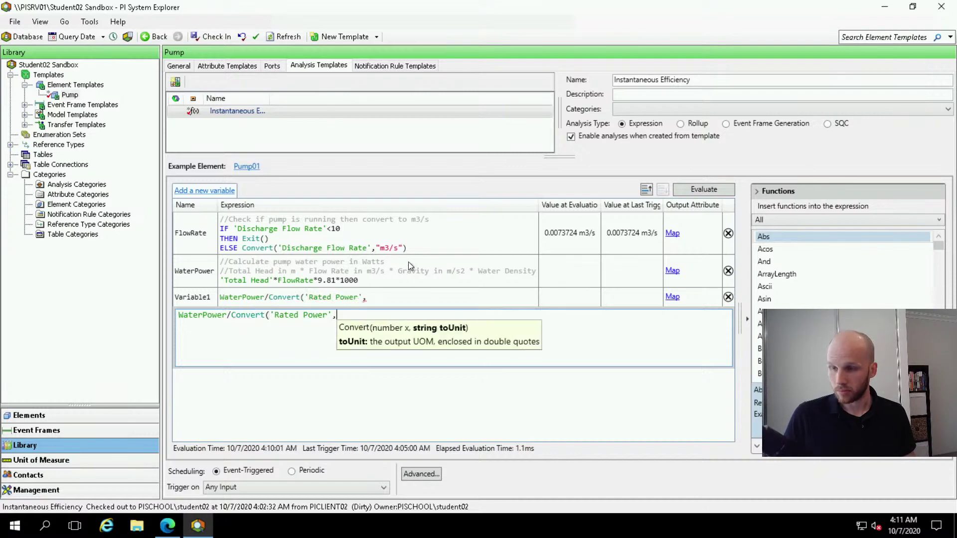
type("\"w\"")
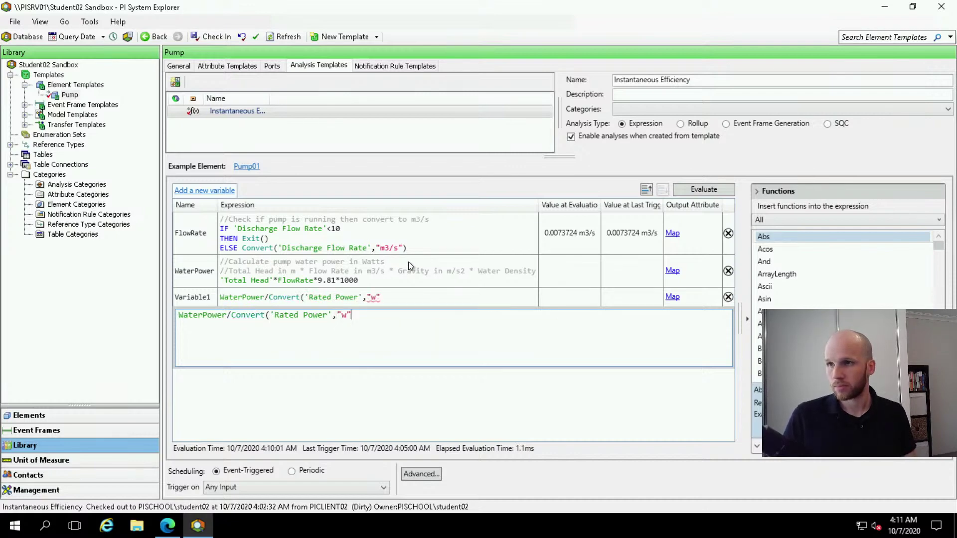
key("BackSpace")
key("BackSpace")
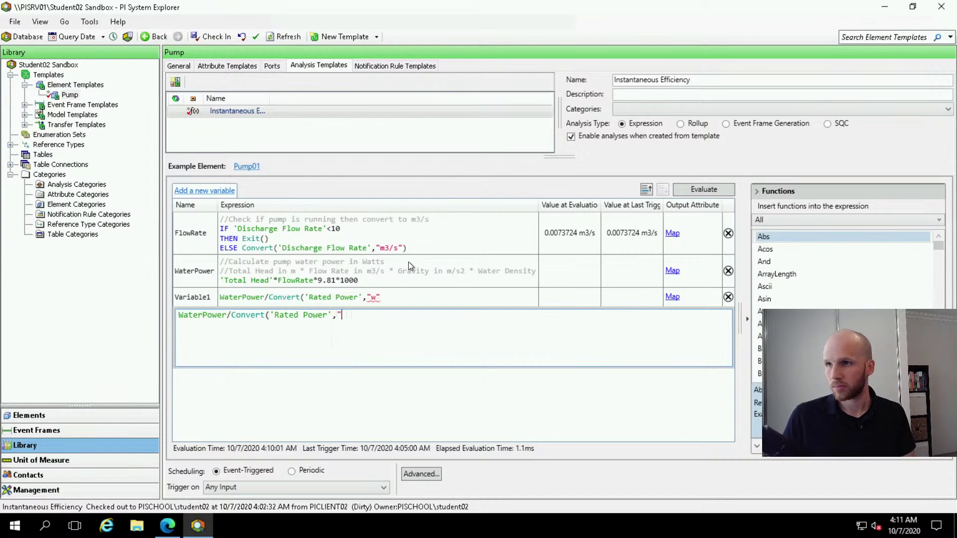
type("W\"")
key("BackSpace")
type("\"")
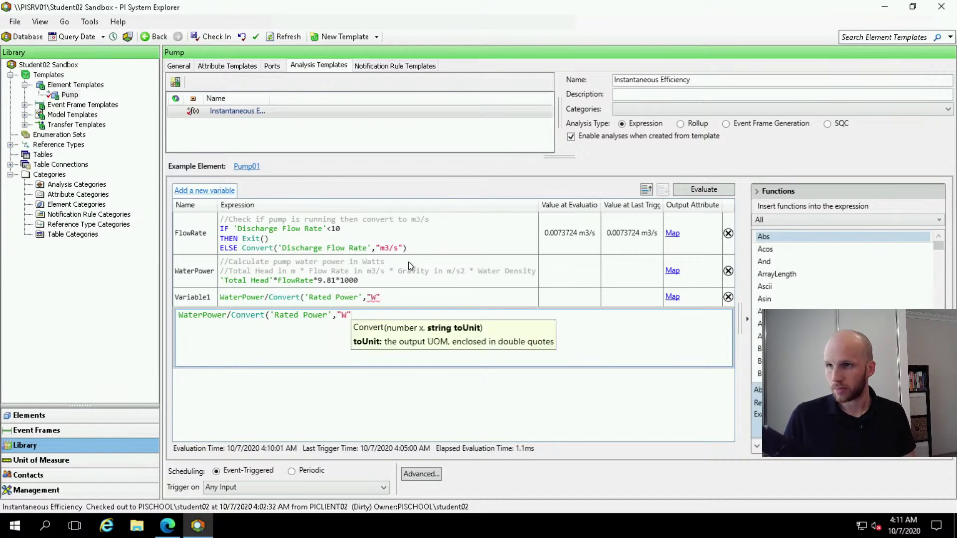
type(")")
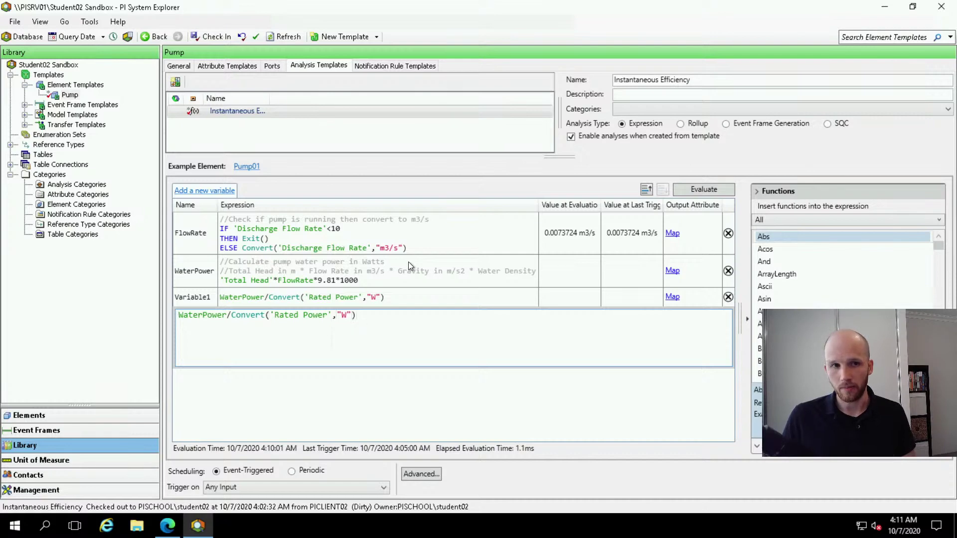
Extend the third variable's expression to Convert(WaterPower/Convert('Rated Power',"W")*100,"%") and evaluate the analysis
type("*")
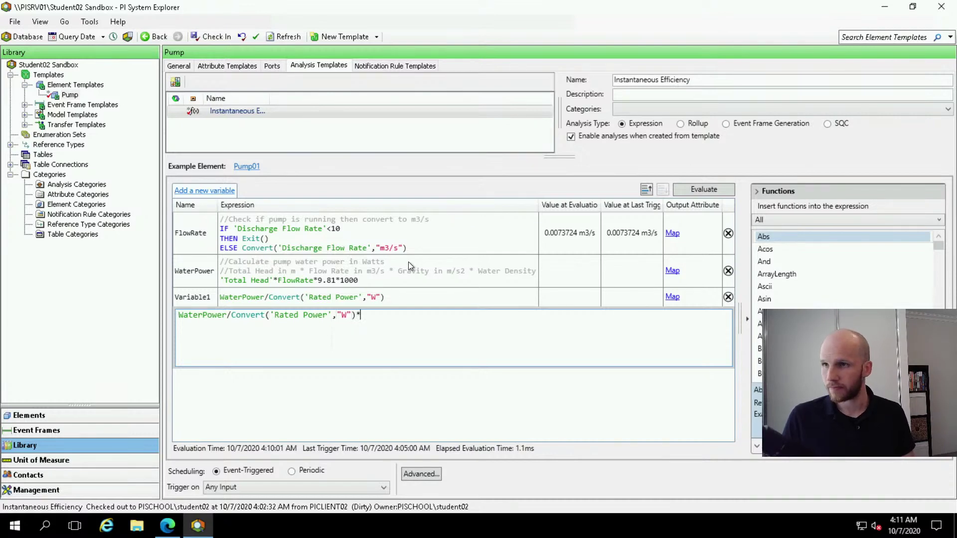
type("100")
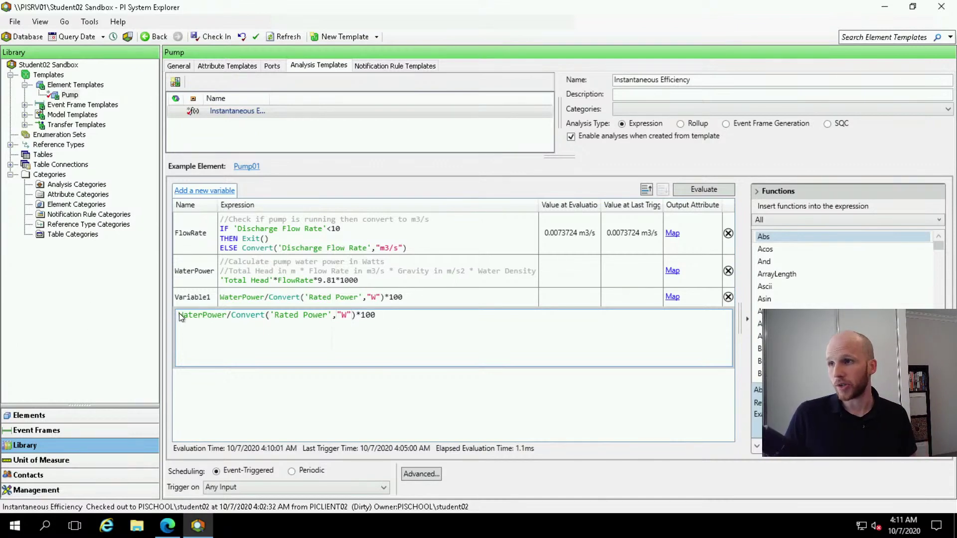
type("Convert(")
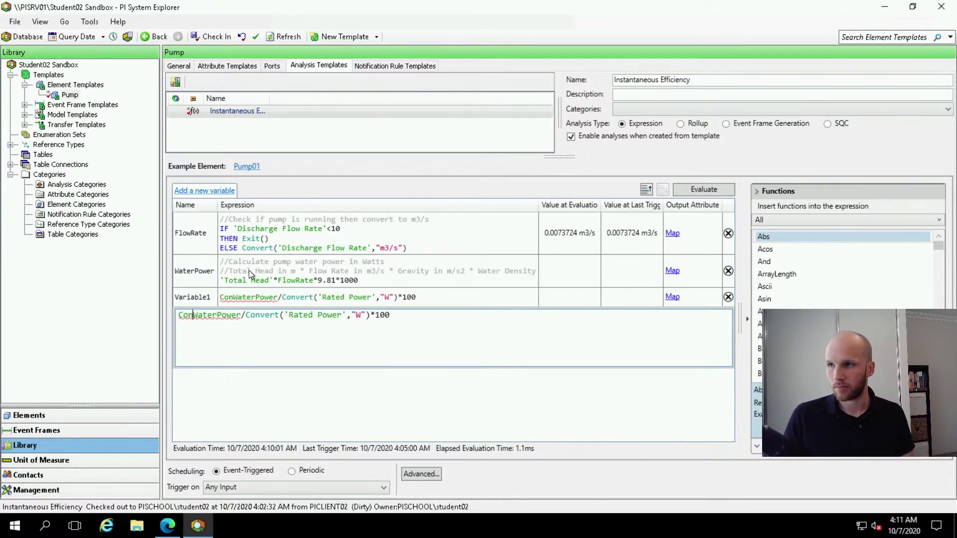
key("End")
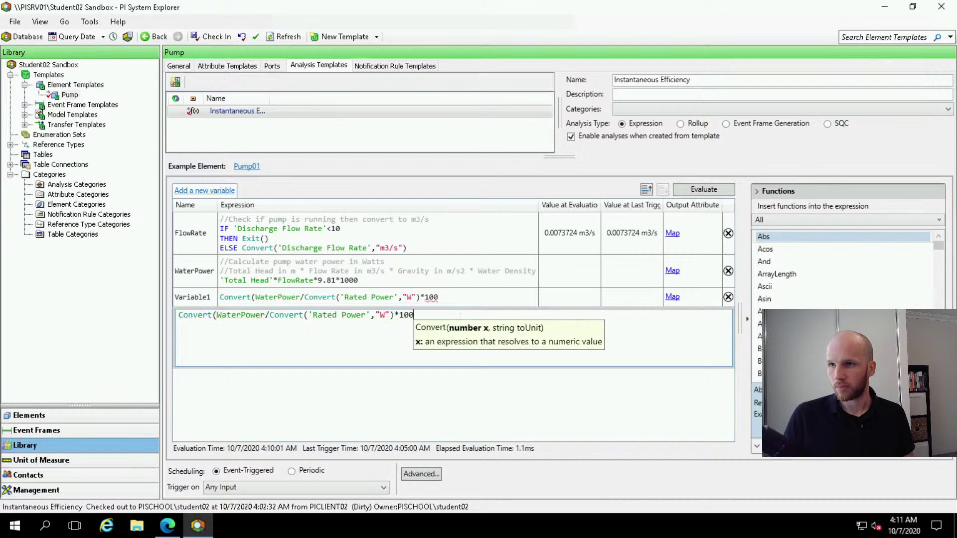
type(",\"")
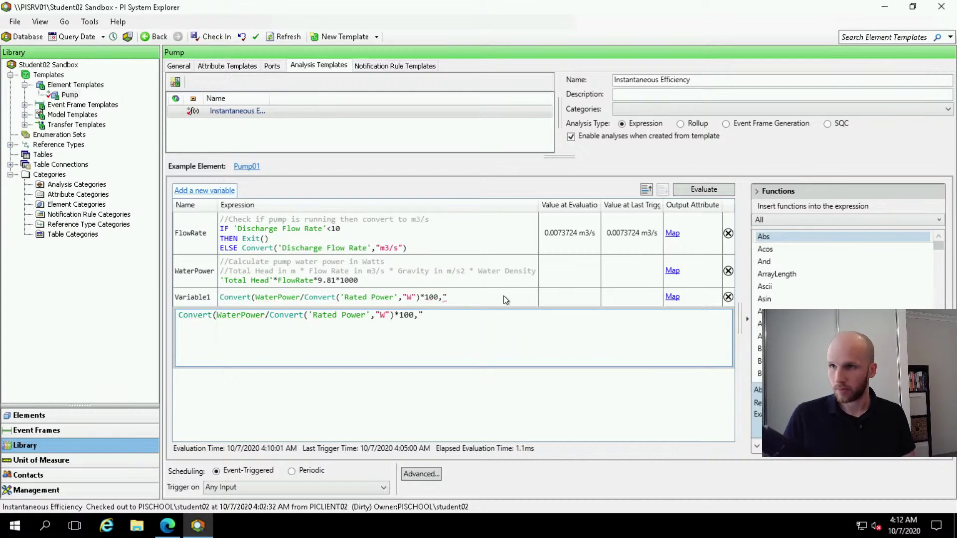
type("%")
key("BackSpace")
type("%")
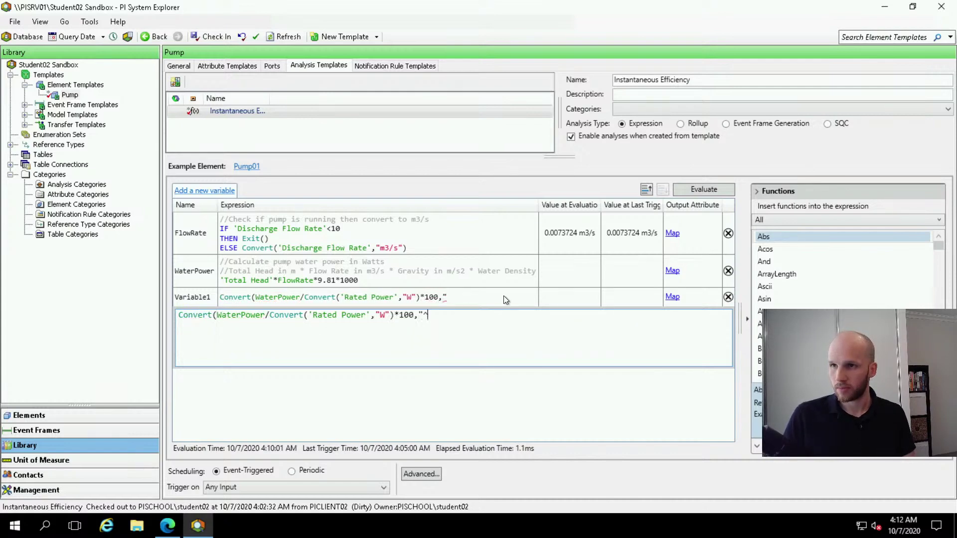
key("BackSpace")
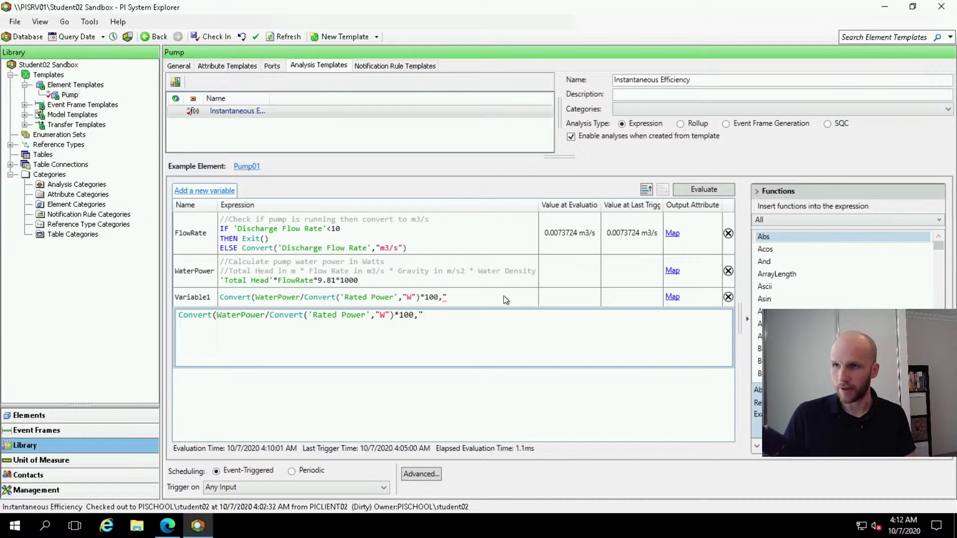
type("%\"")
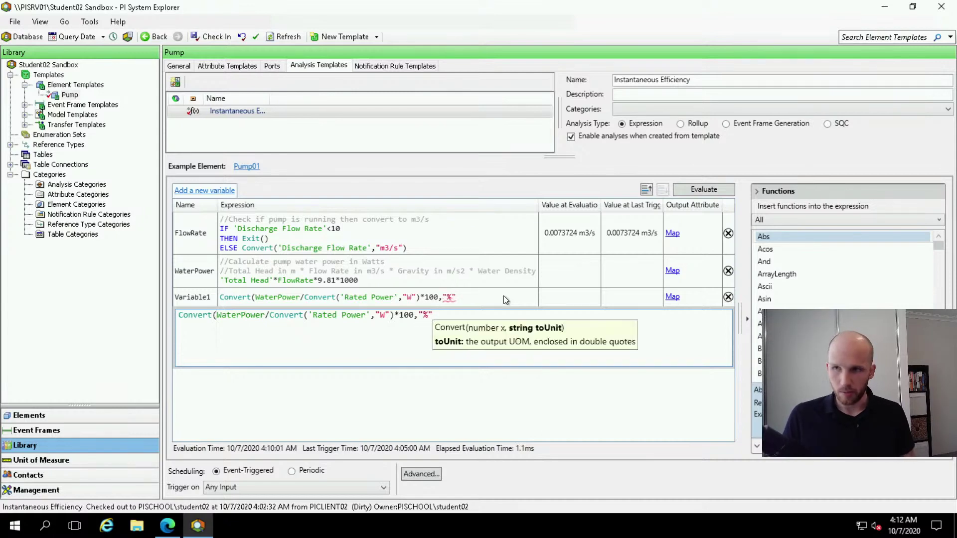
type(")")
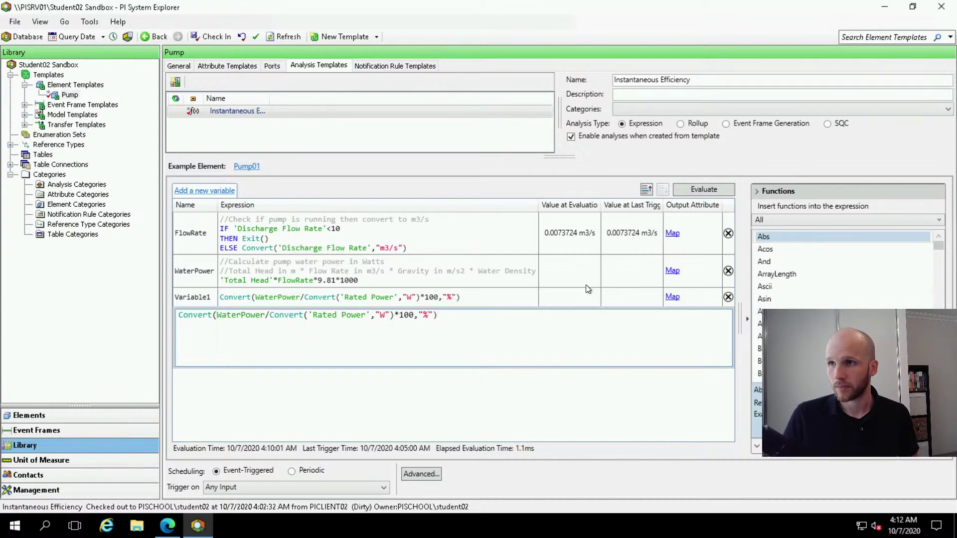
left_click(712, 191)
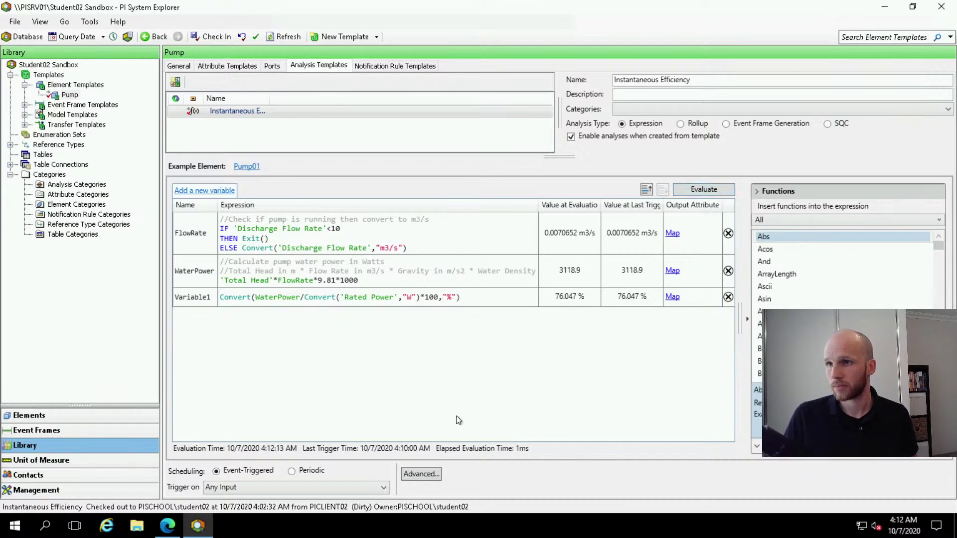
Rename the third variable Efficiency
double_click(204, 298)
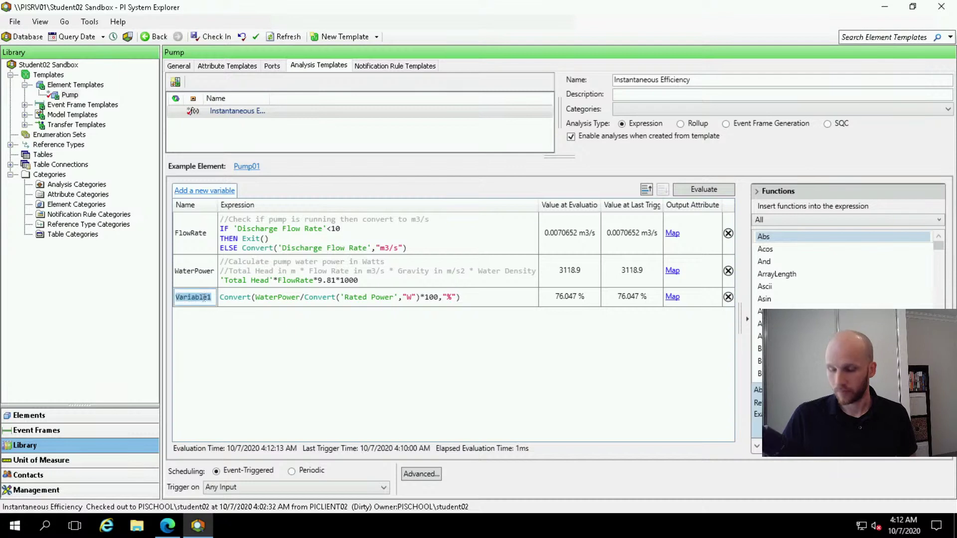
type("Efficiency")
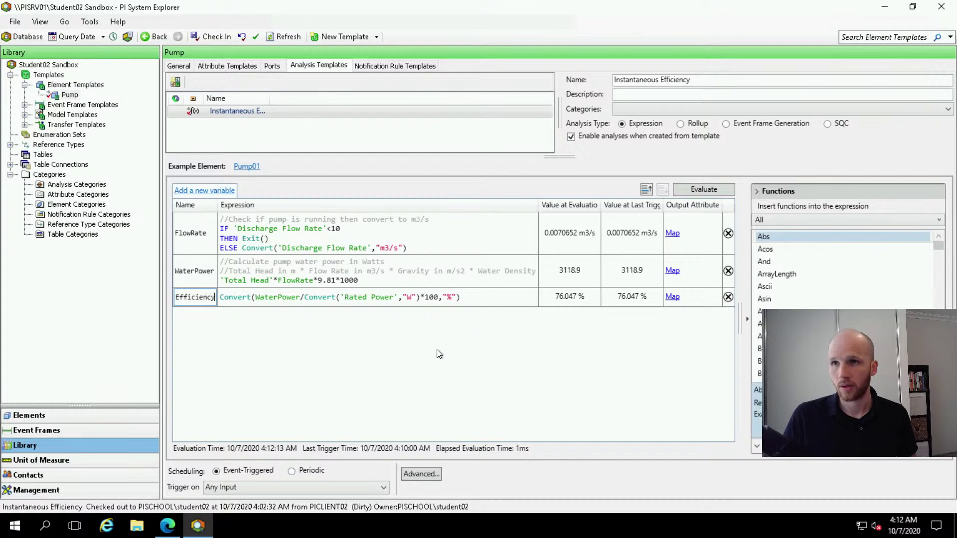
left_click(507, 315)
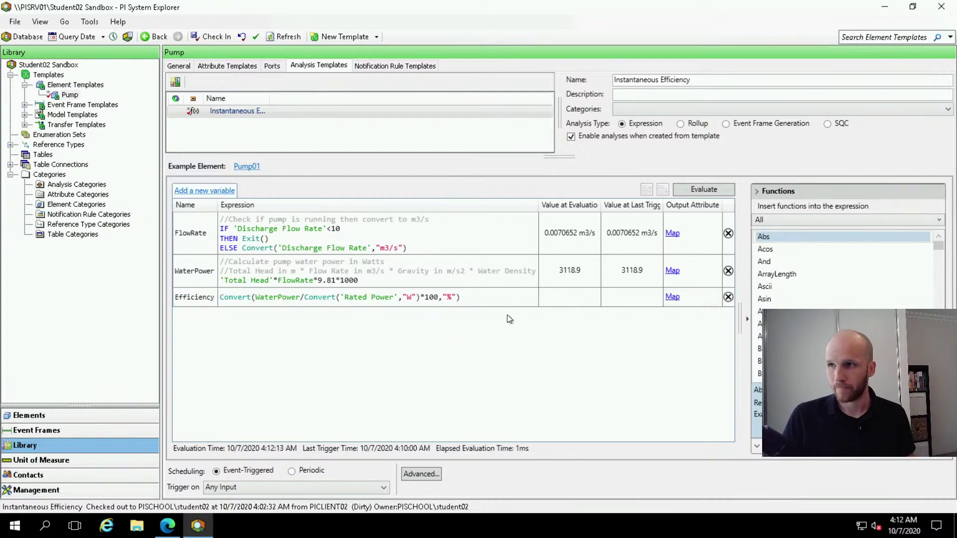
Evaluate the analysis again and set its scheduling to Periodic
left_click(695, 190)
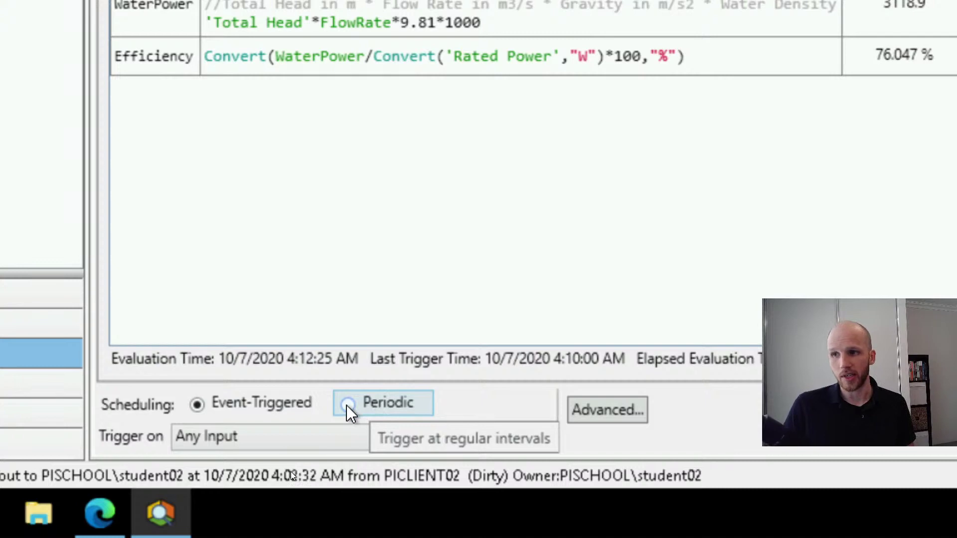
left_click(349, 404)
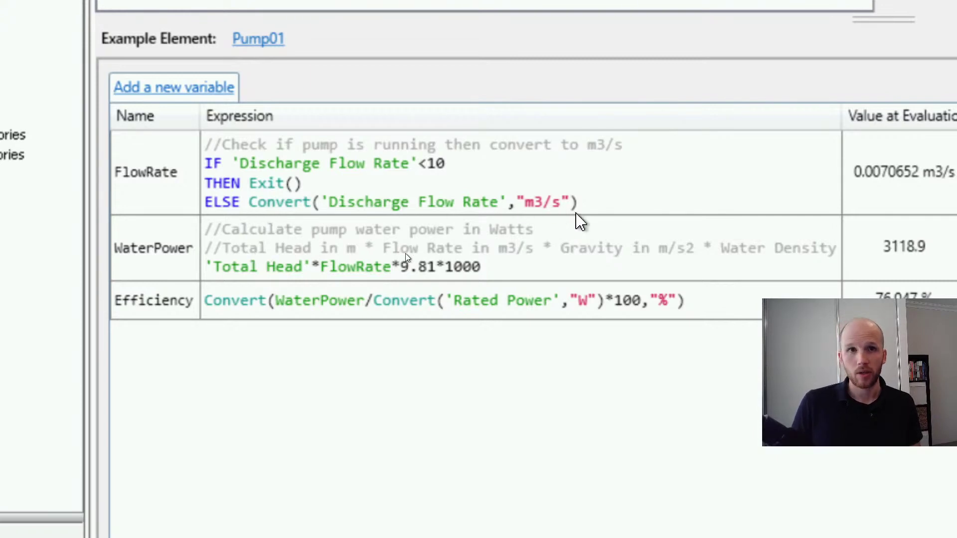
left_click(550, 207)
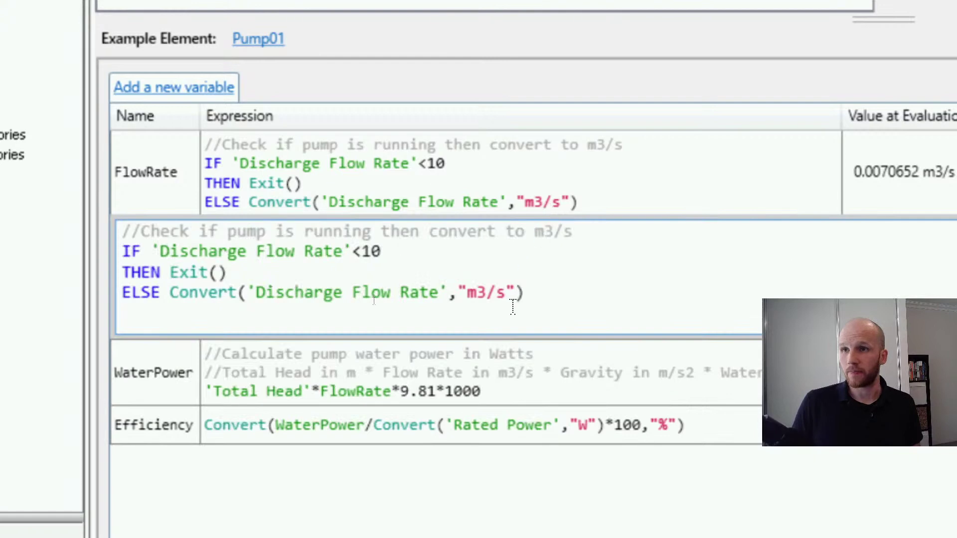
left_click(501, 293)
double_click(471, 292)
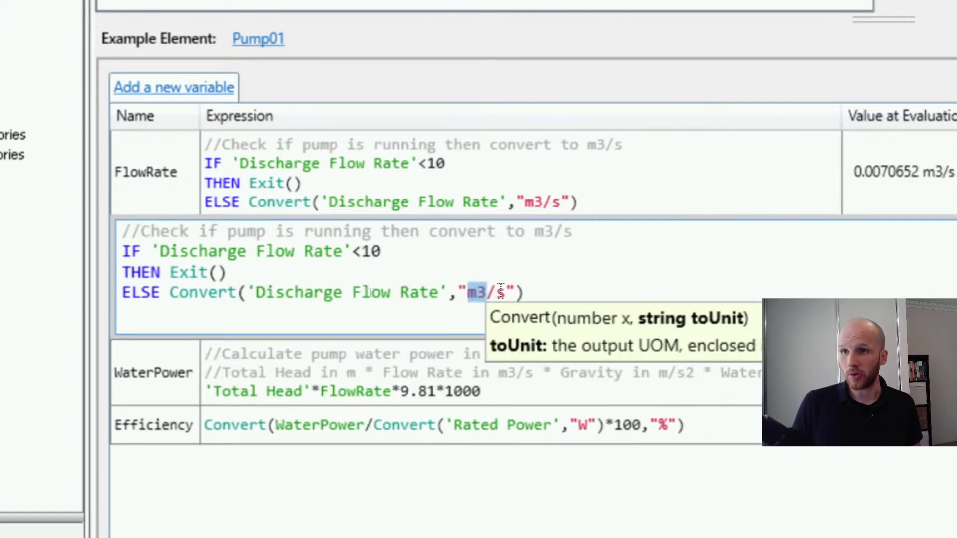
left_click_drag(501, 288, 504, 289)
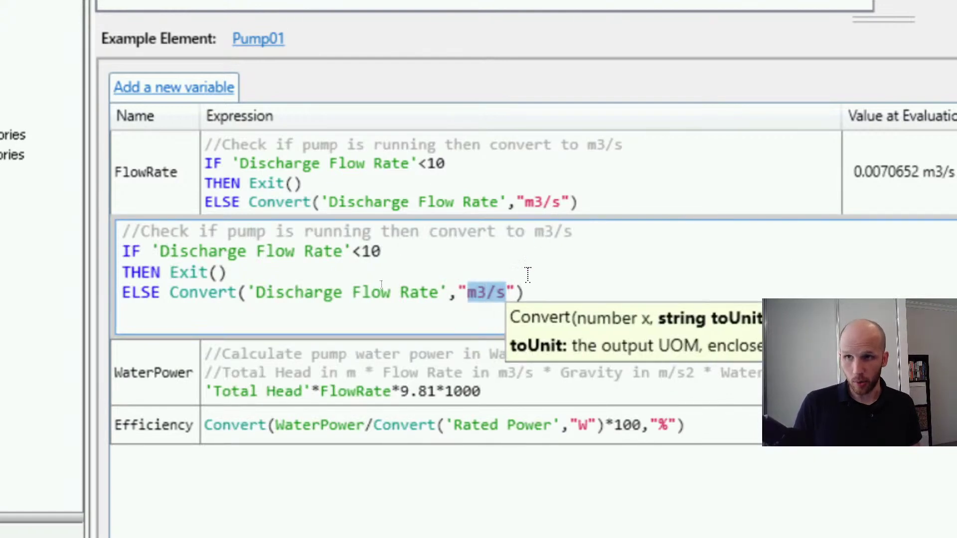
left_click(546, 294)
left_click(455, 440)
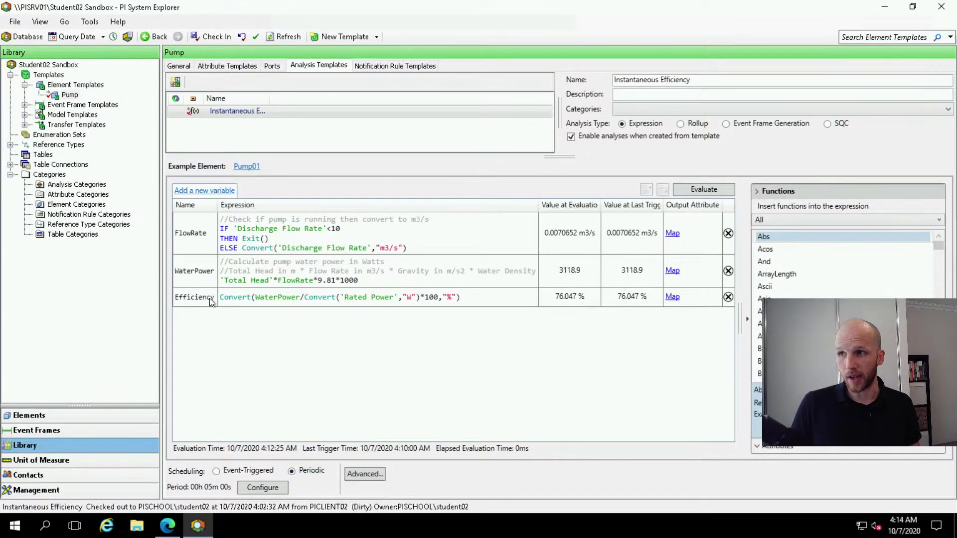
Map the Efficiency variable's output to a new attribute template named Instantaneous Efficiency, with output history saved and value type Double
left_click(676, 297)
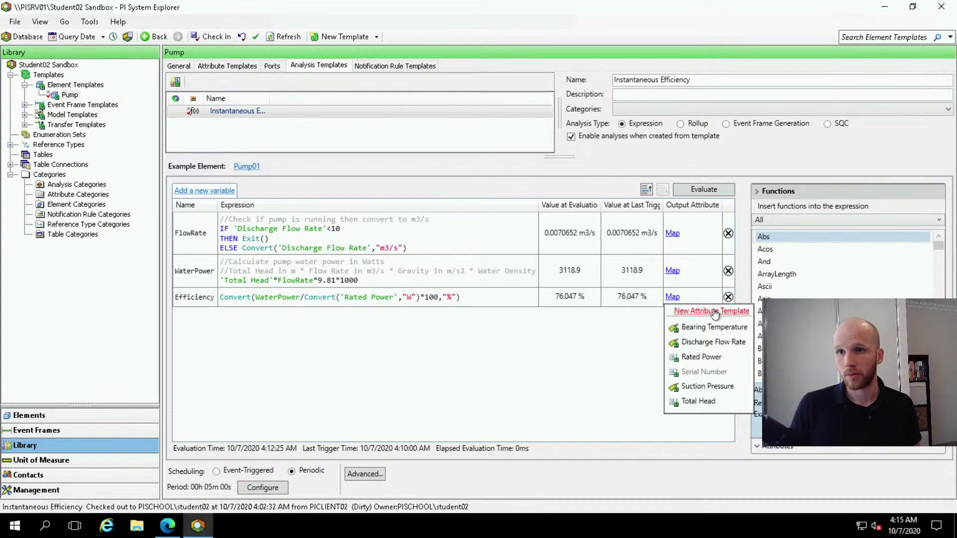
left_click(714, 312)
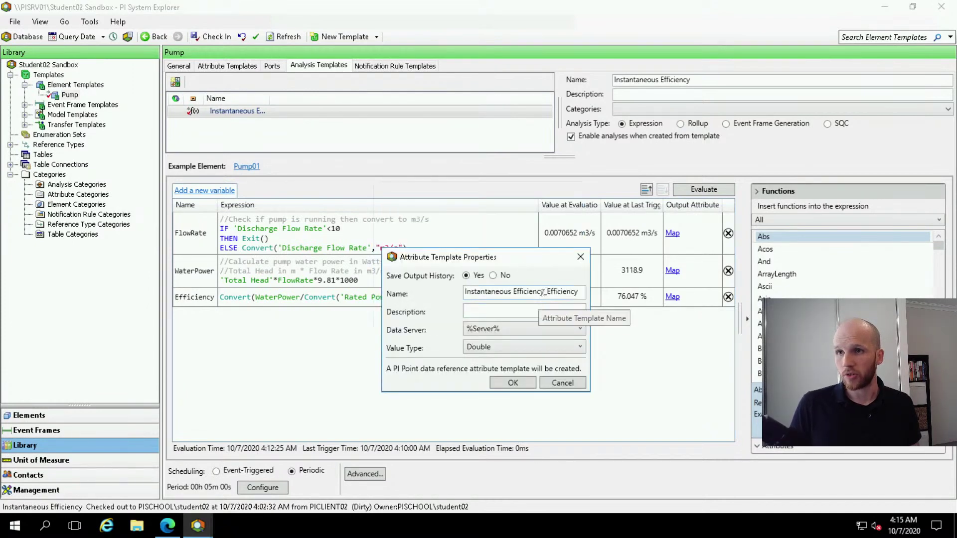
left_click_drag(541, 293, 656, 285)
key("BackSpace")
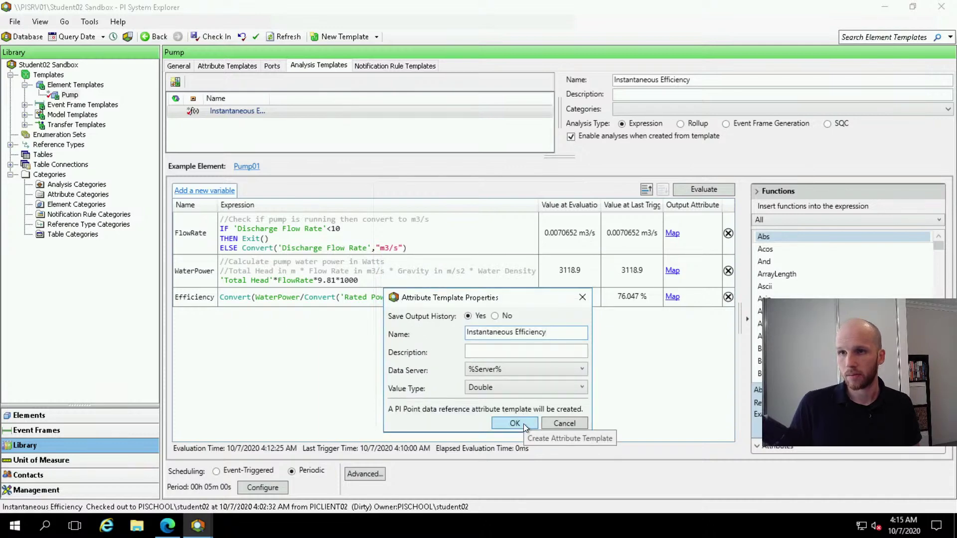
left_click(523, 424)
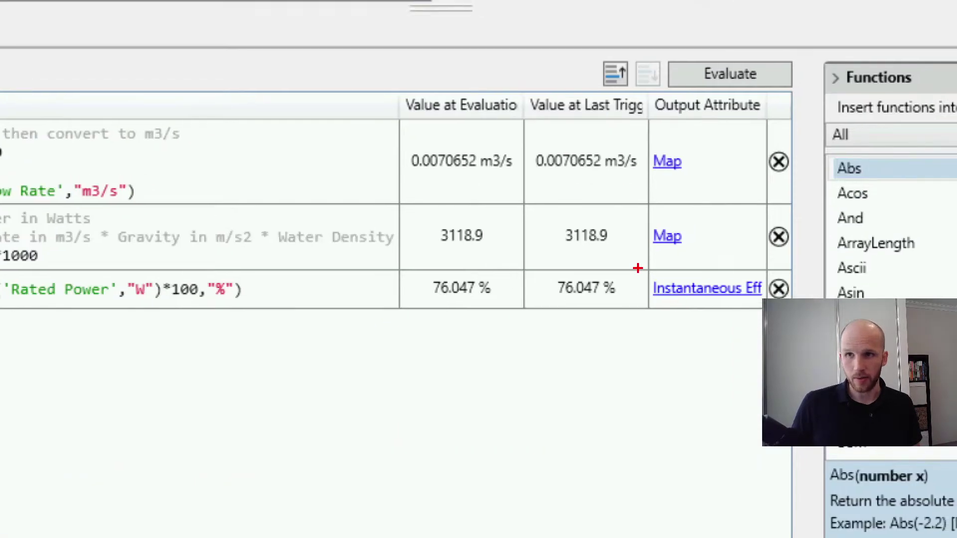
left_click_drag(637, 268, 800, 315)
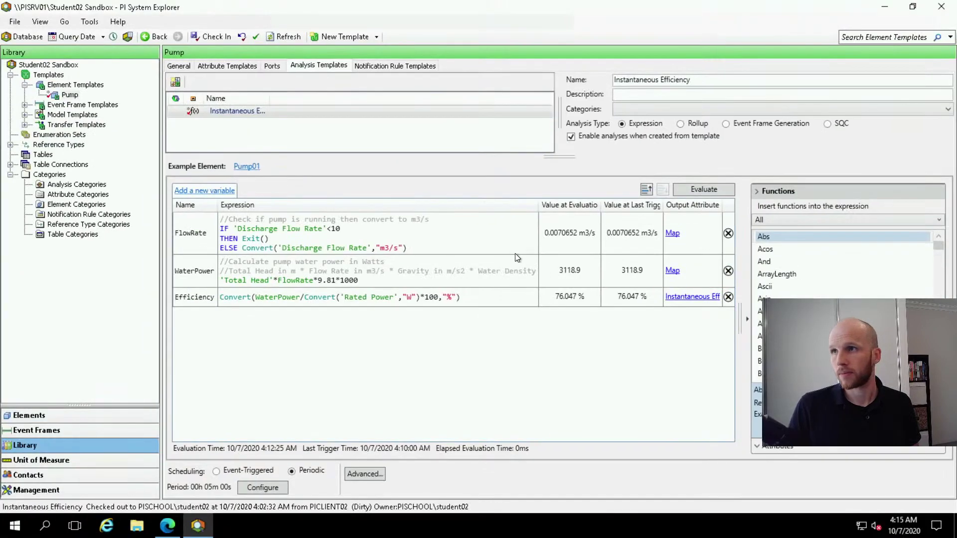
Set the default unit of measure of the Pump template's Instantaneous Efficiency attribute to percent (%)
left_click(232, 67)
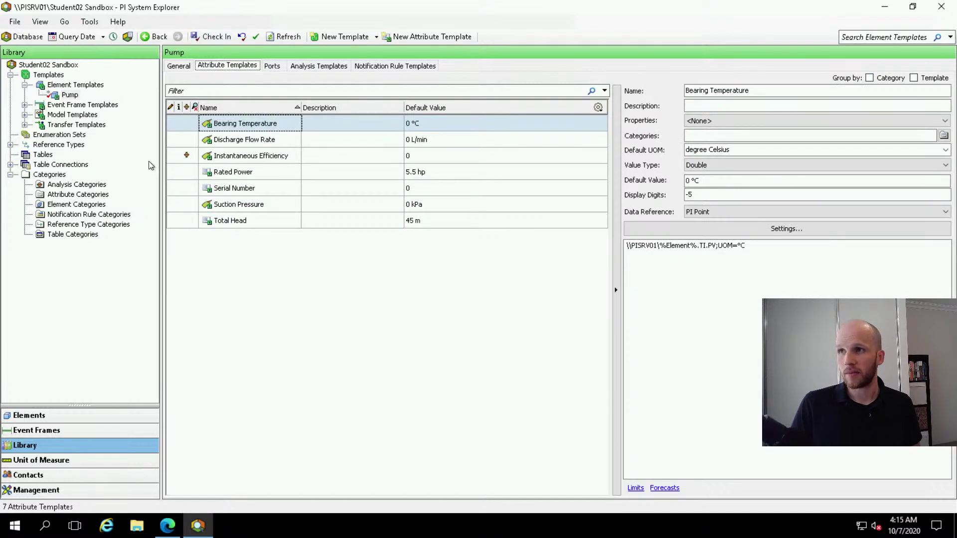
mouse_move(189, 158)
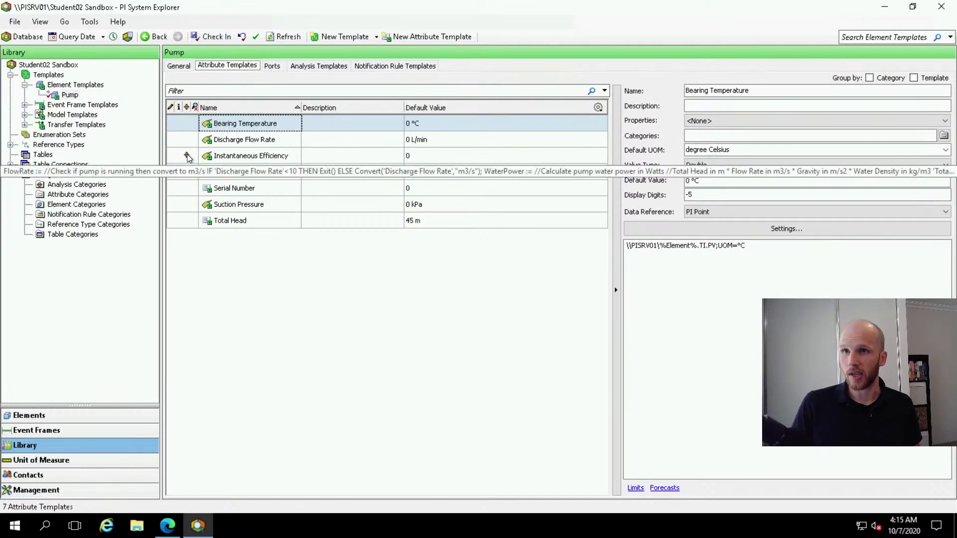
left_click(252, 158)
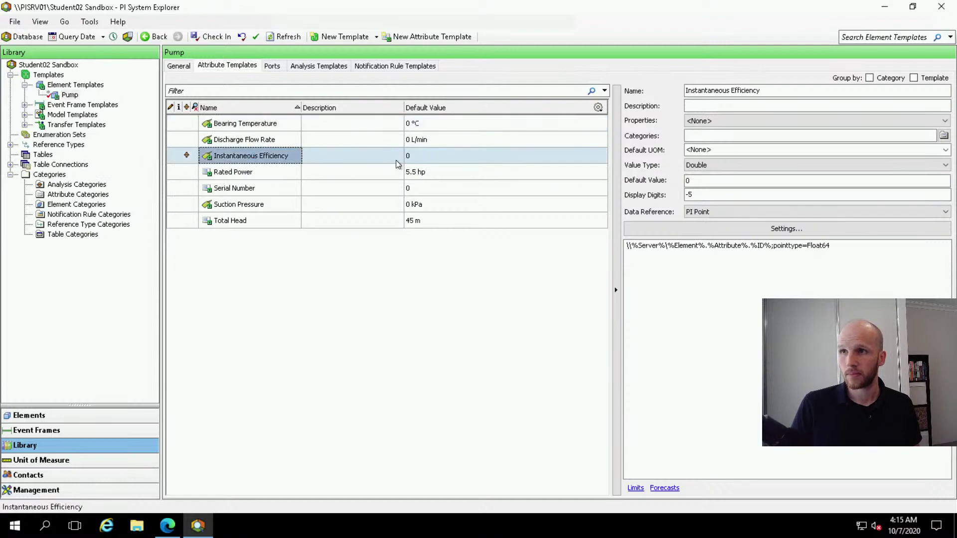
left_click(724, 149)
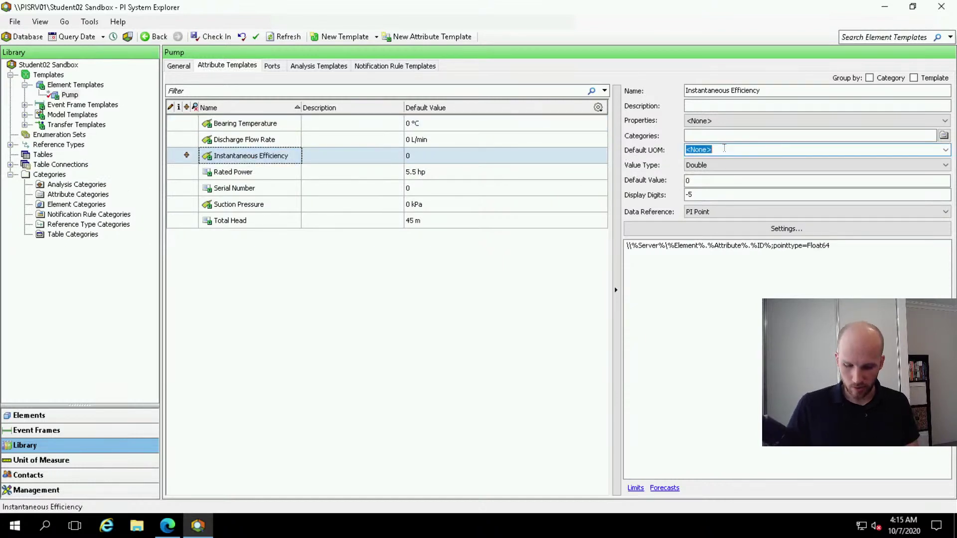
type("%")
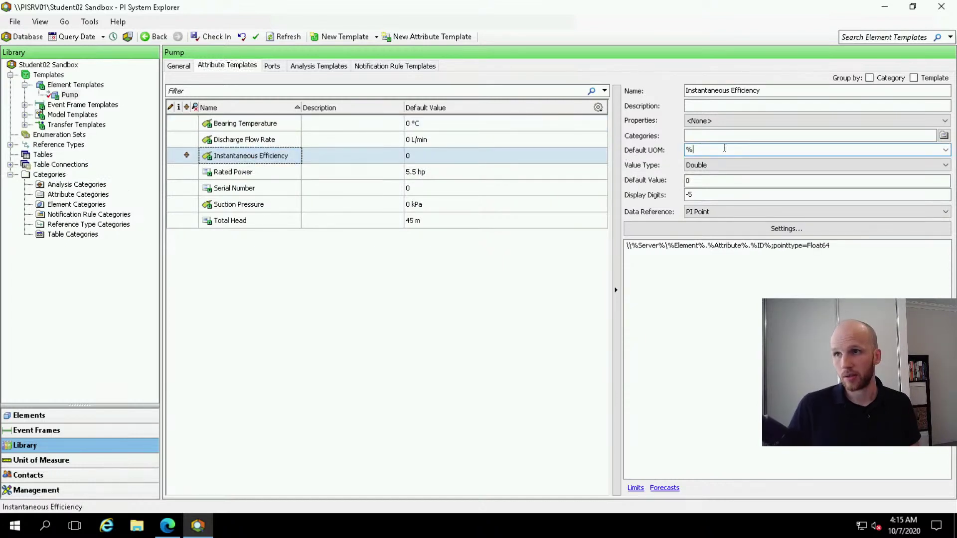
left_click(381, 173)
left_click(220, 158)
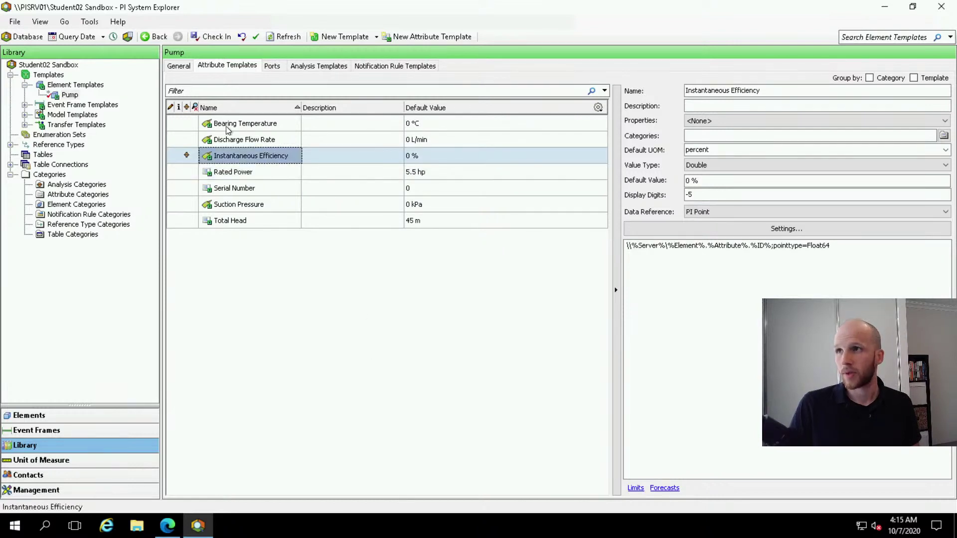
Check in the added Instantaneous Efficiency analysis template and the edited Pump template
left_click(220, 37)
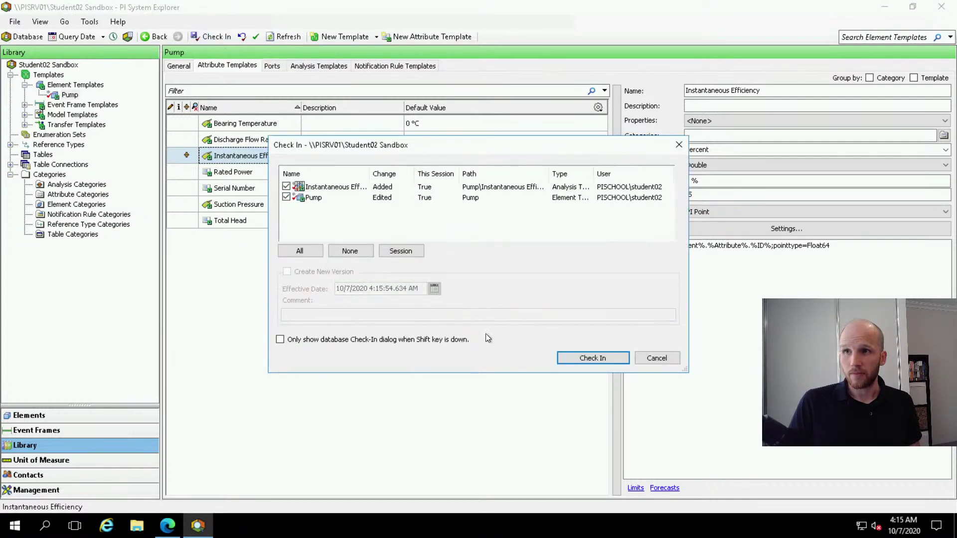
left_click(573, 358)
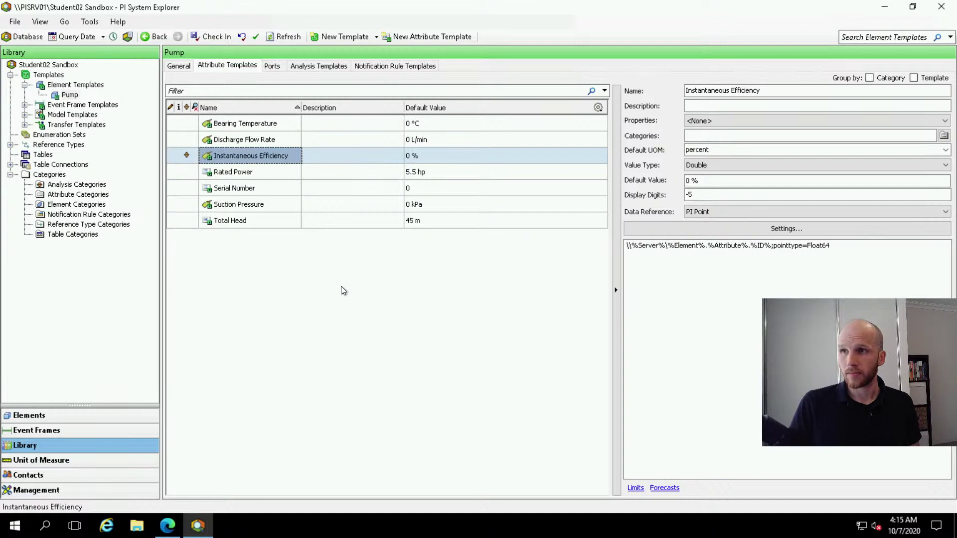
left_click(342, 288)
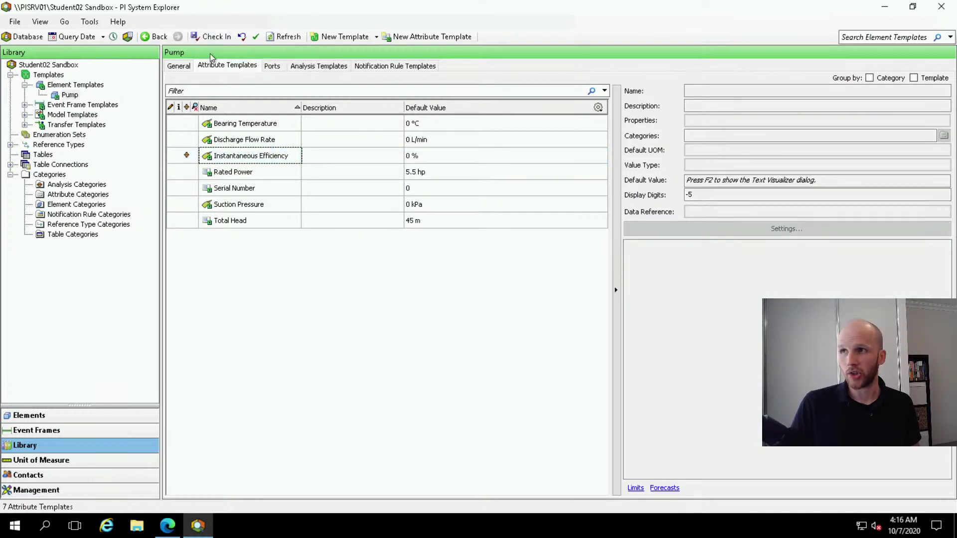
Examine the attributes of several pump elements, including Pump01's Instantaneous Efficiency, and refresh the Pump01 values
left_click(31, 416)
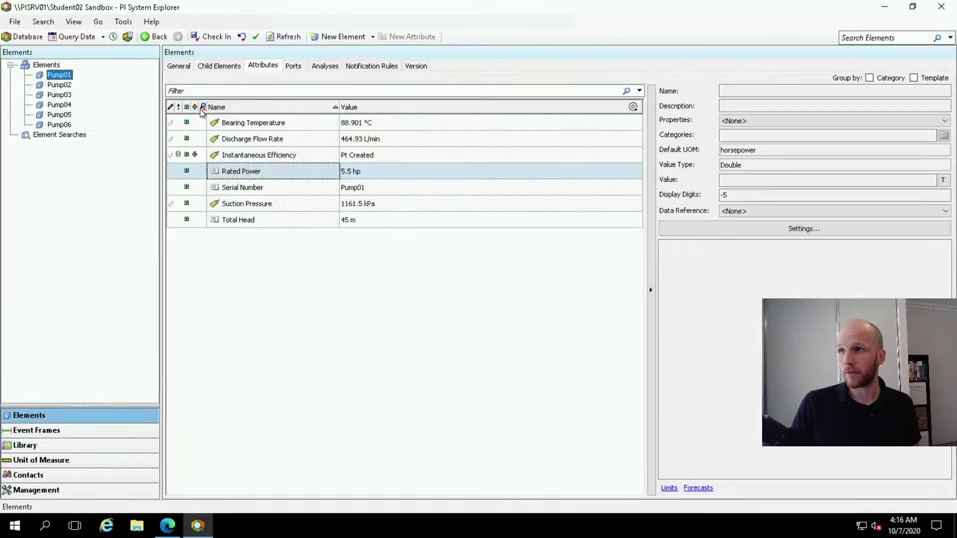
left_click(58, 86)
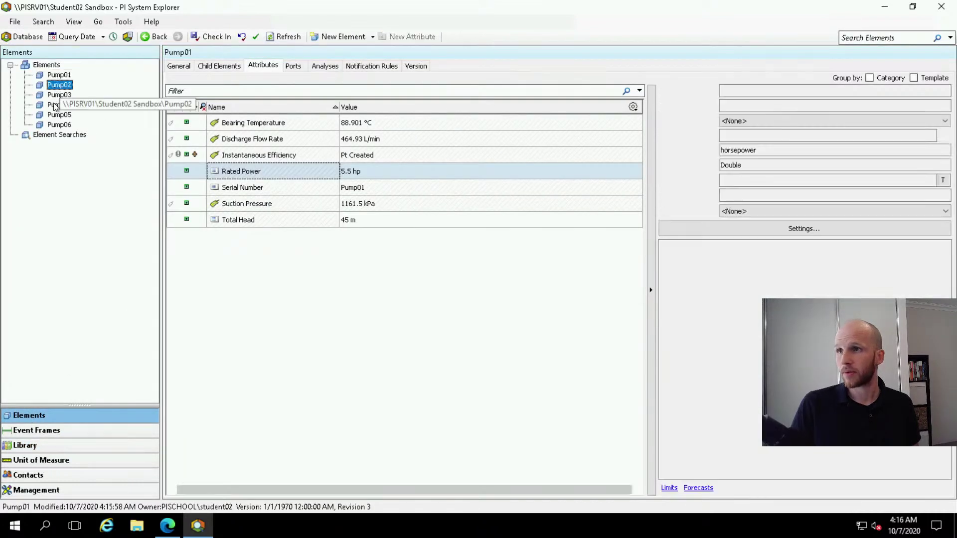
left_click(55, 105)
left_click(59, 124)
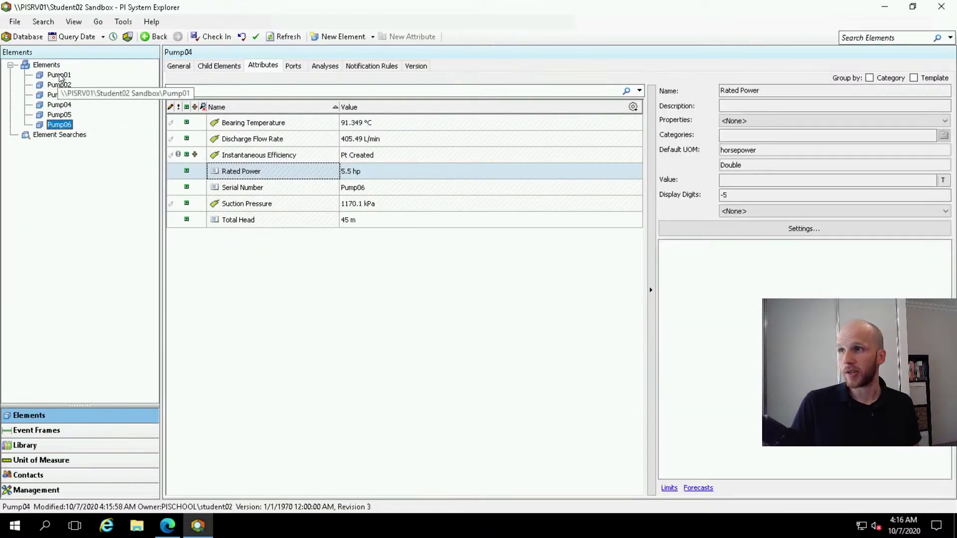
left_click(59, 75)
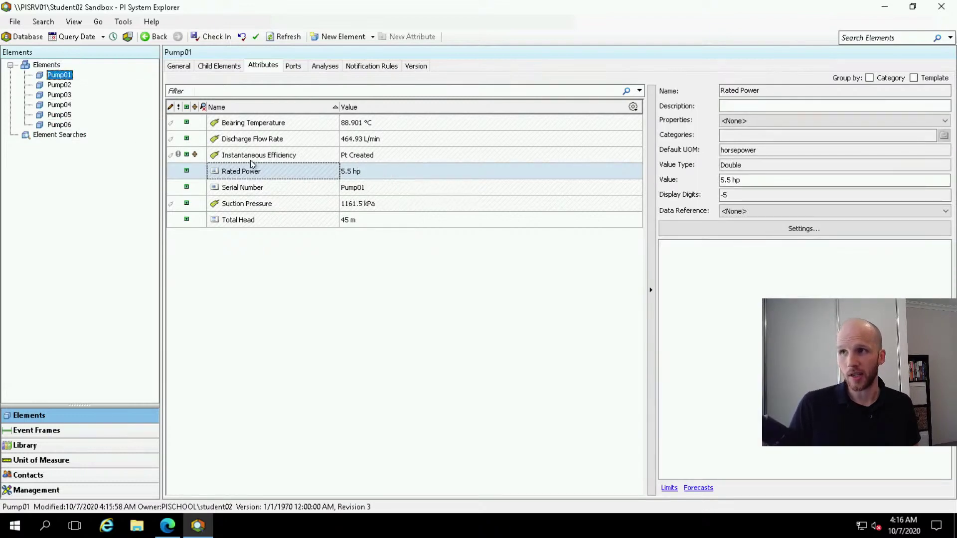
left_click(379, 154)
left_click(319, 157)
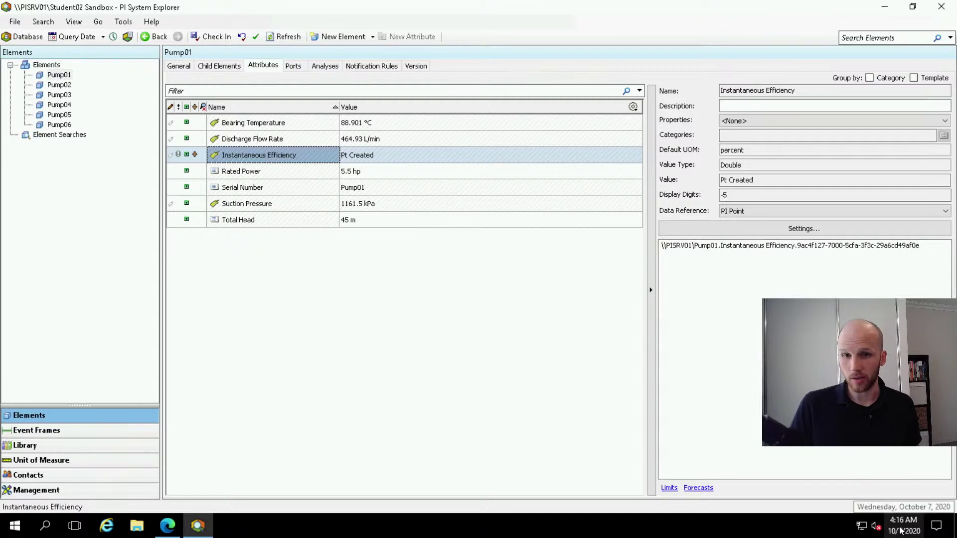
left_click(273, 37)
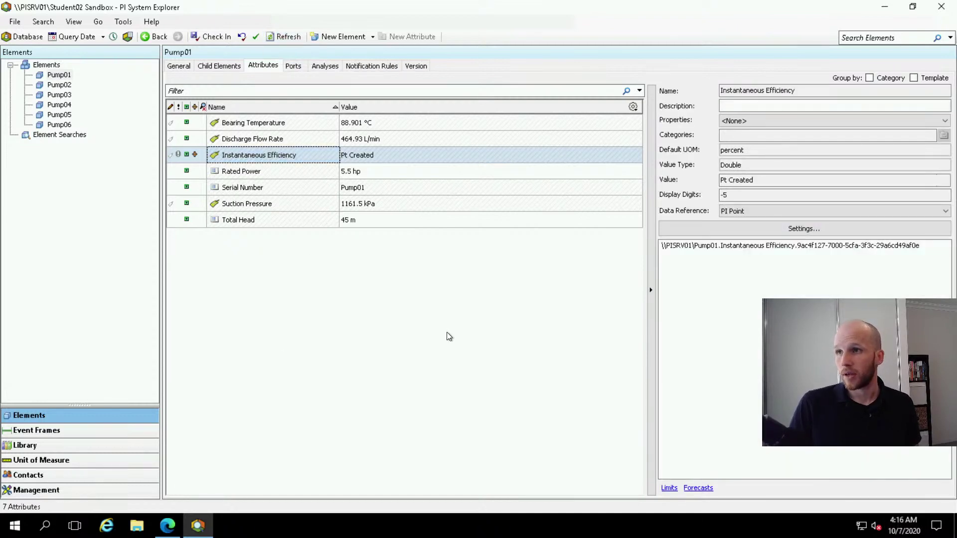
left_click(447, 332)
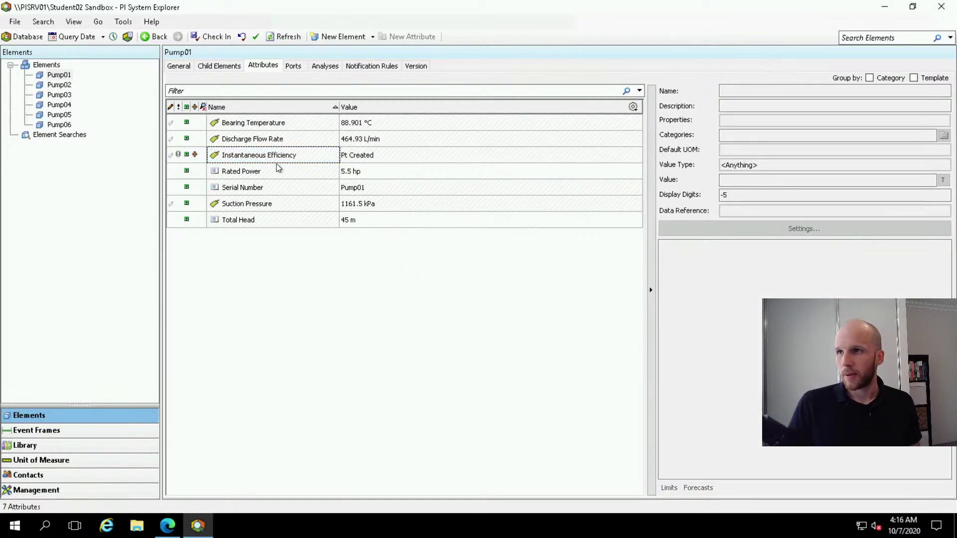
Queue a recalculation of all the pumps' Instantaneous Efficiency analyses from *-1w to *, permanently deleting existing data
left_click(85, 492)
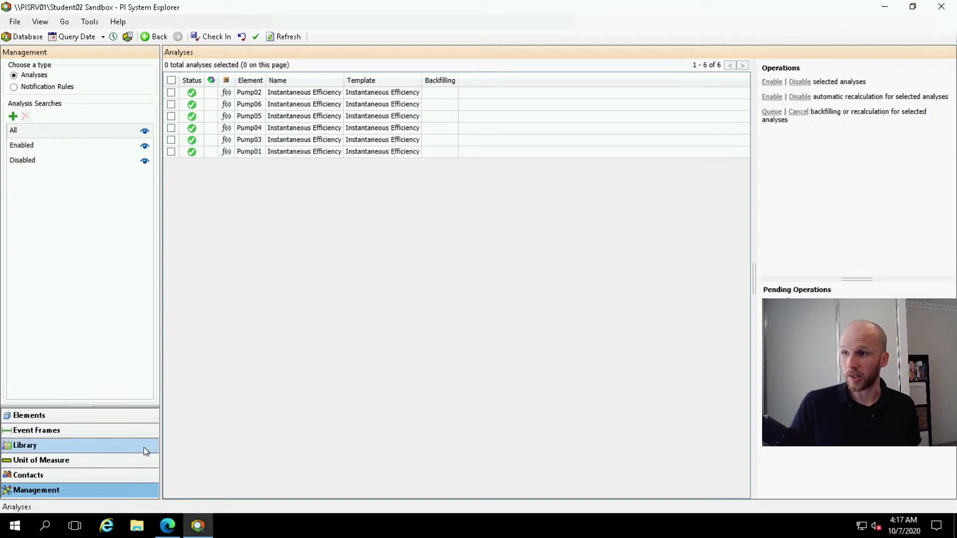
left_click(173, 78)
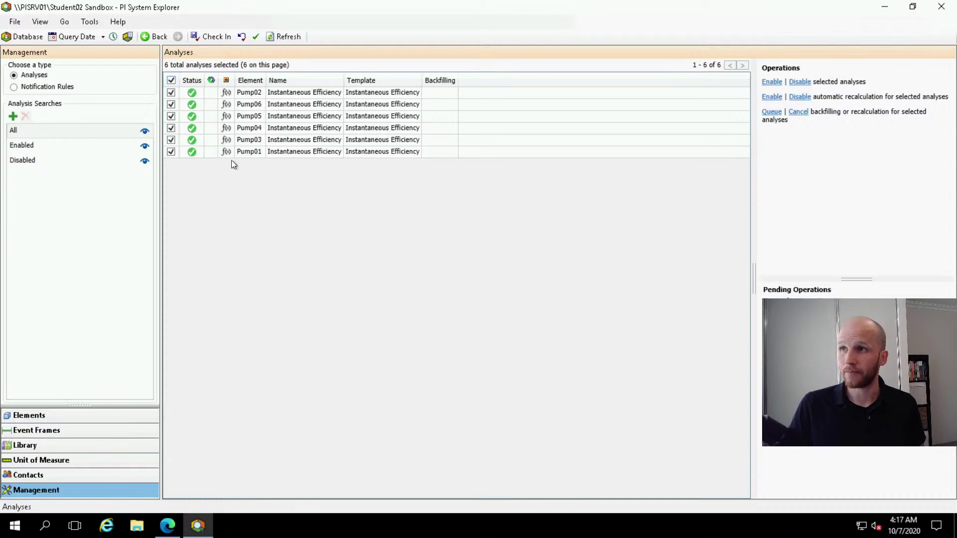
left_click(779, 114)
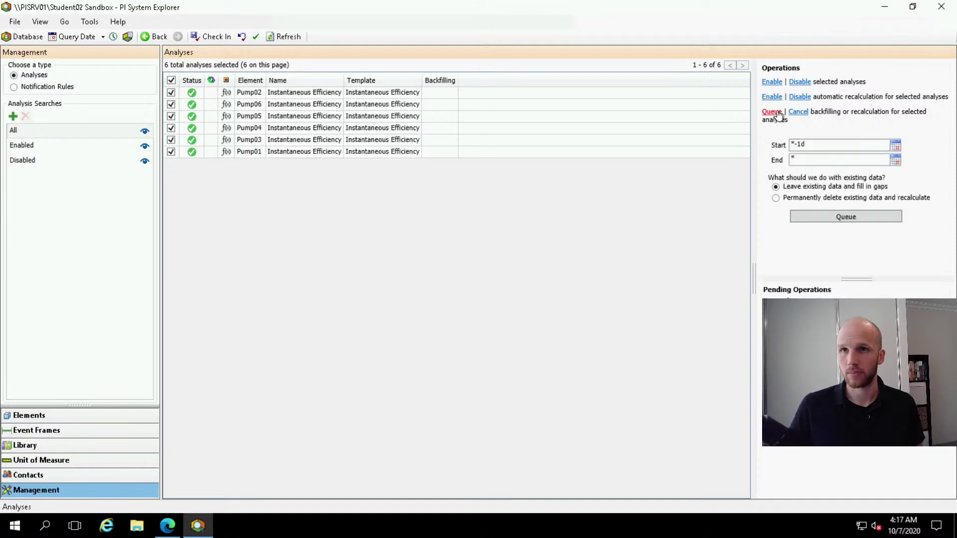
left_click(787, 196)
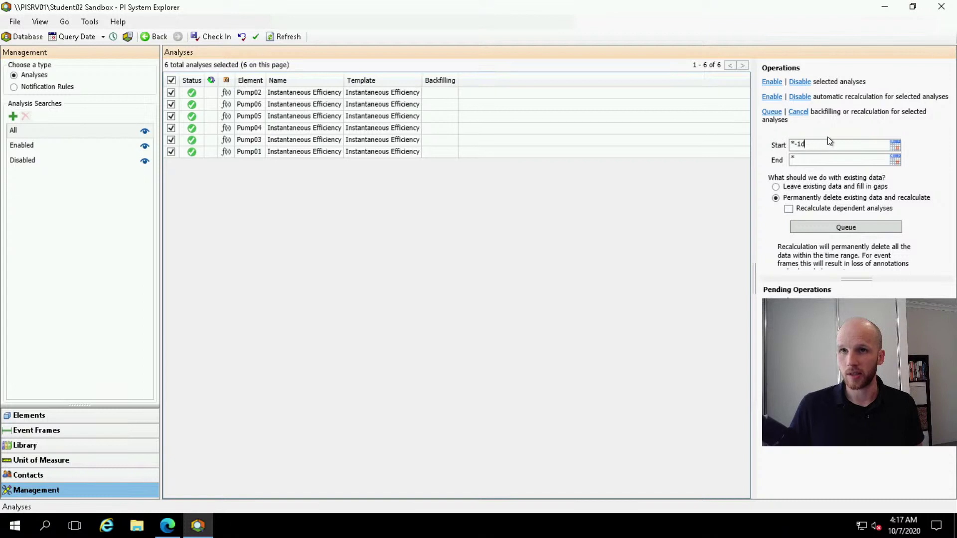
key("BackSpace")
type("w")
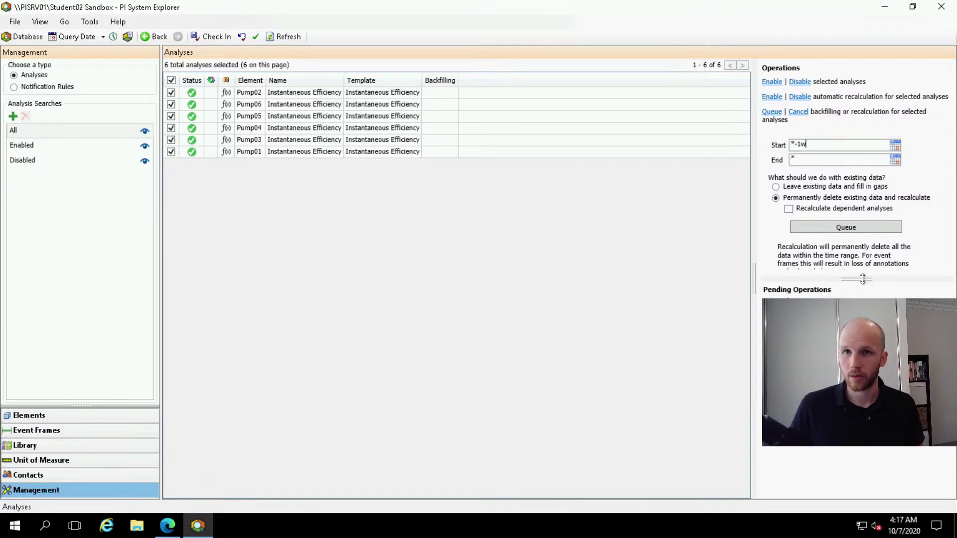
left_click_drag(862, 278, 862, 294)
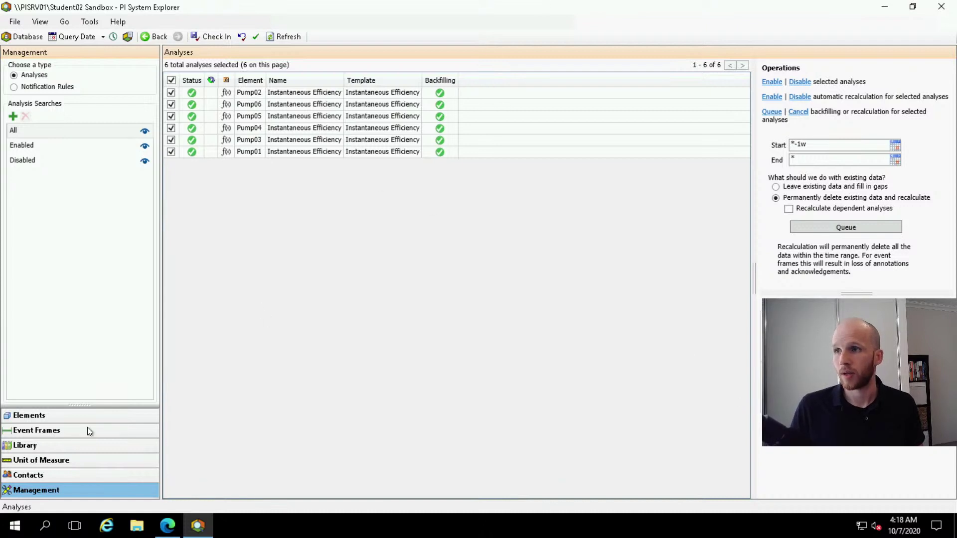
Refresh Pump01's attributes and show its Instantaneous Efficiency in an enlarged trend window
left_click(39, 418)
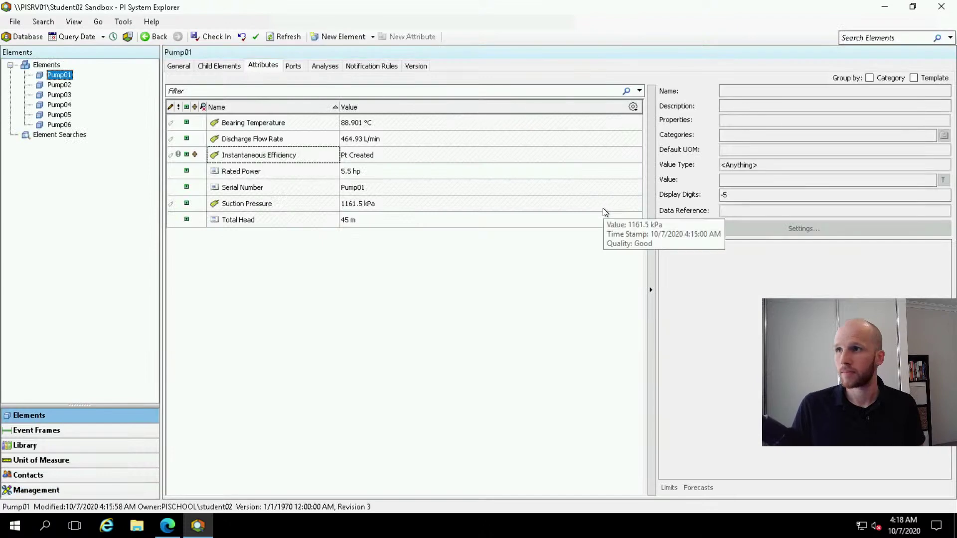
left_click(284, 37)
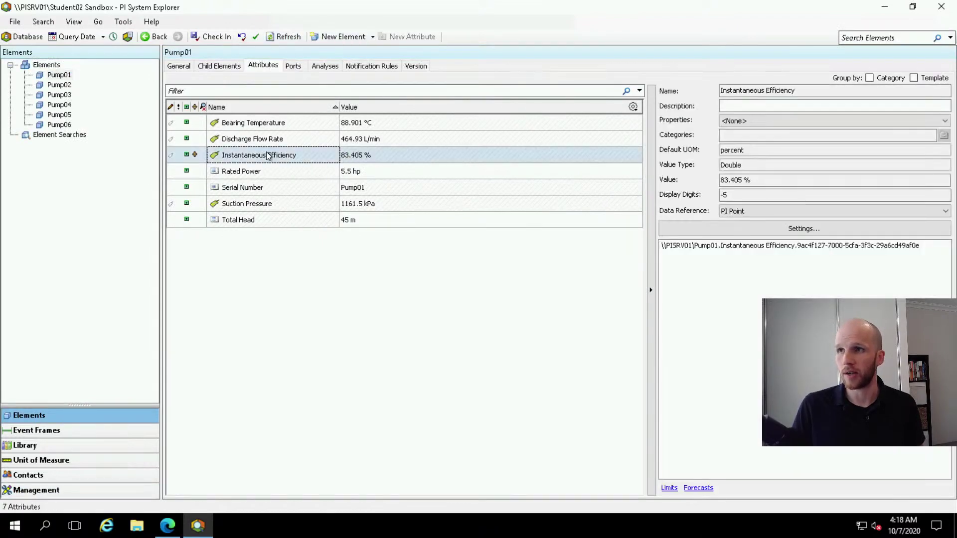
right_click(268, 156)
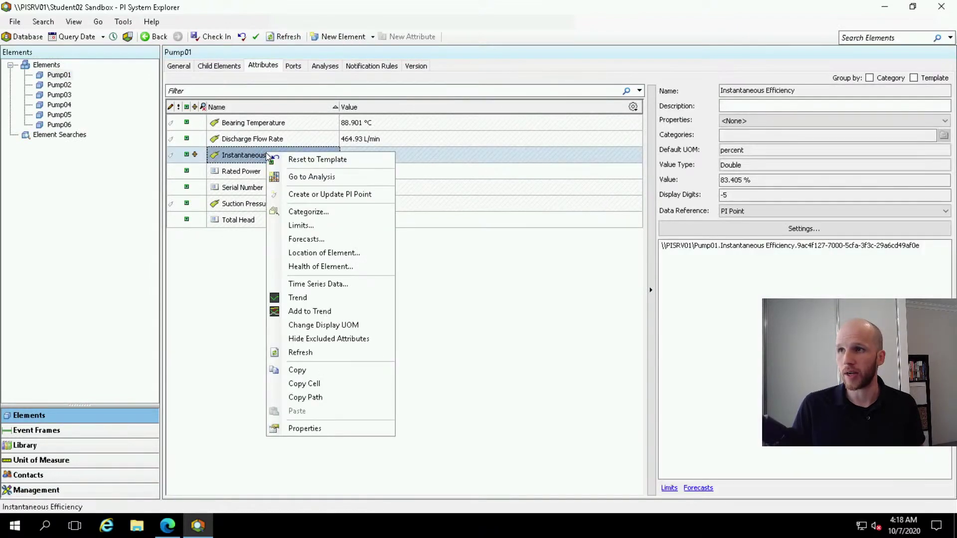
left_click(301, 299)
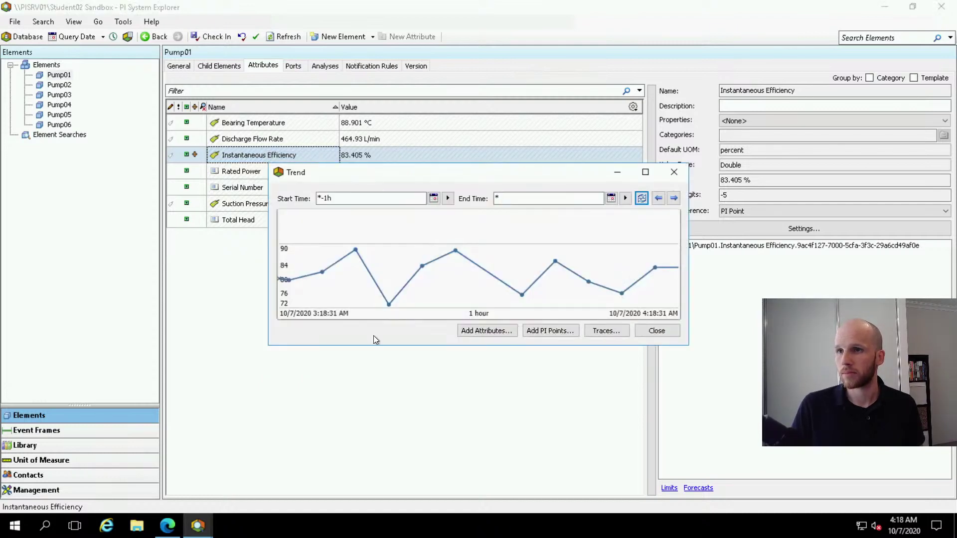
left_click_drag(436, 172, 398, 216)
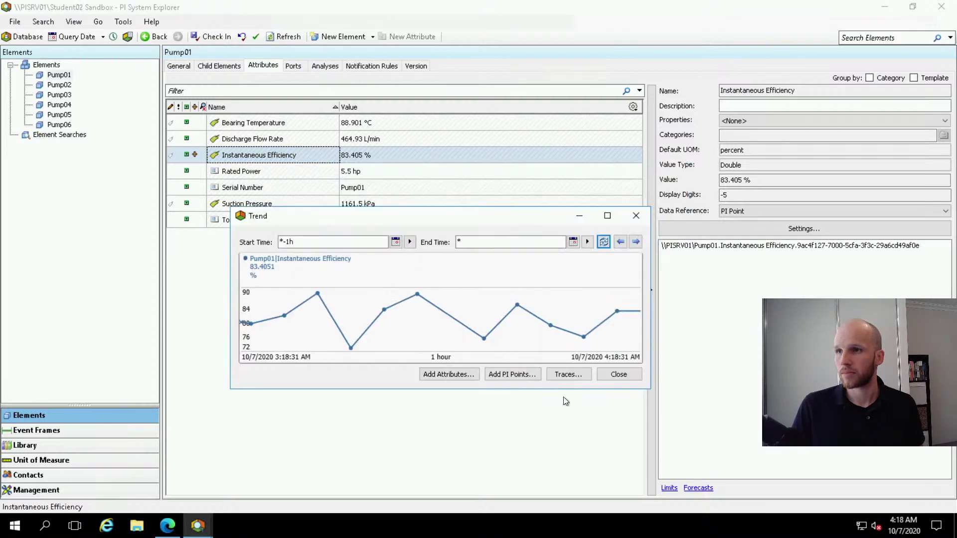
left_click_drag(676, 452, 688, 471)
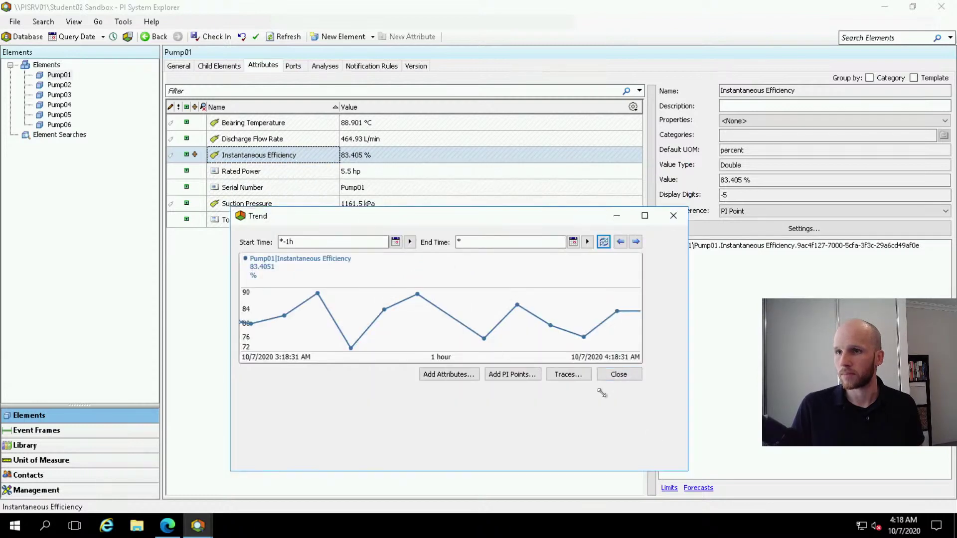
left_click_drag(492, 217, 483, 213)
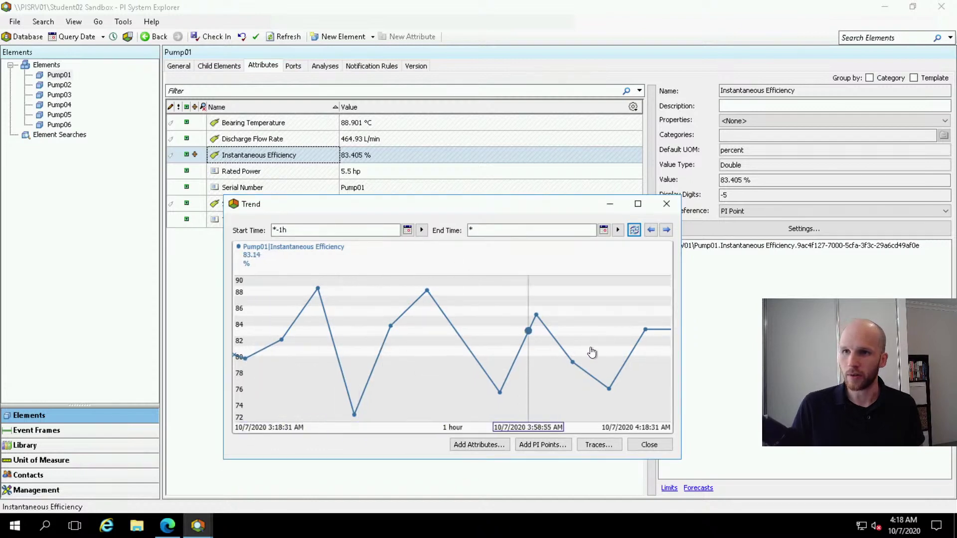
Trend Pump01's Instantaneous Efficiency with a start time of *-1w, and close the trend after viewing it
left_click(324, 228)
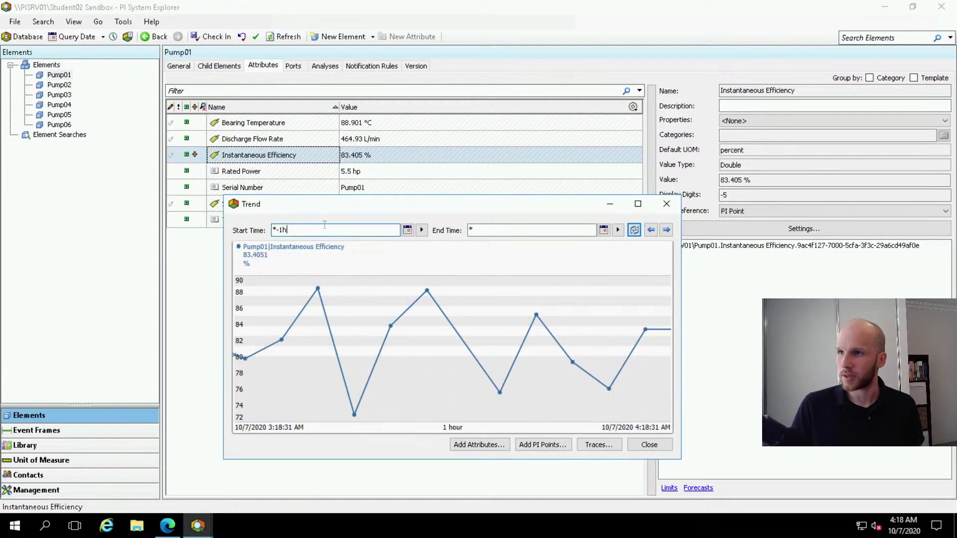
key("BackSpace")
type("w")
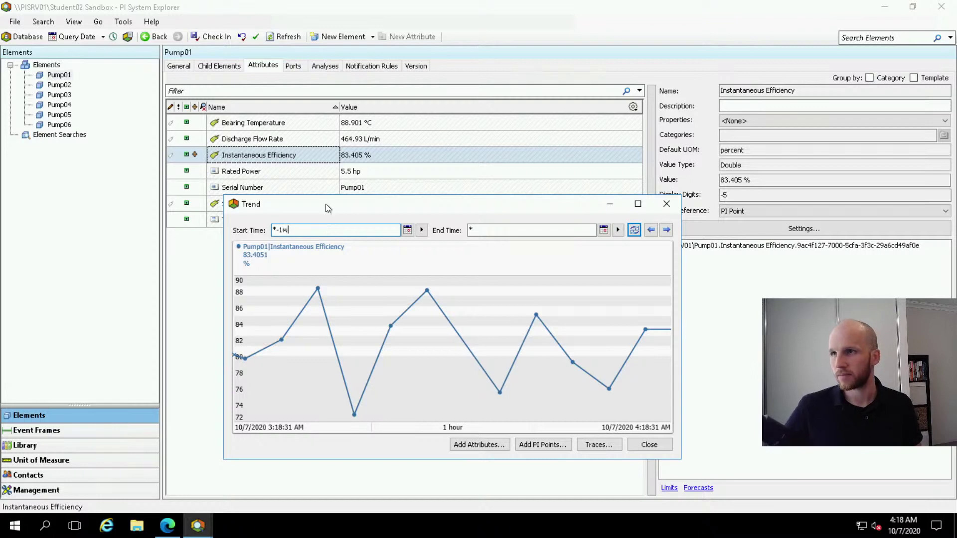
left_click(634, 230)
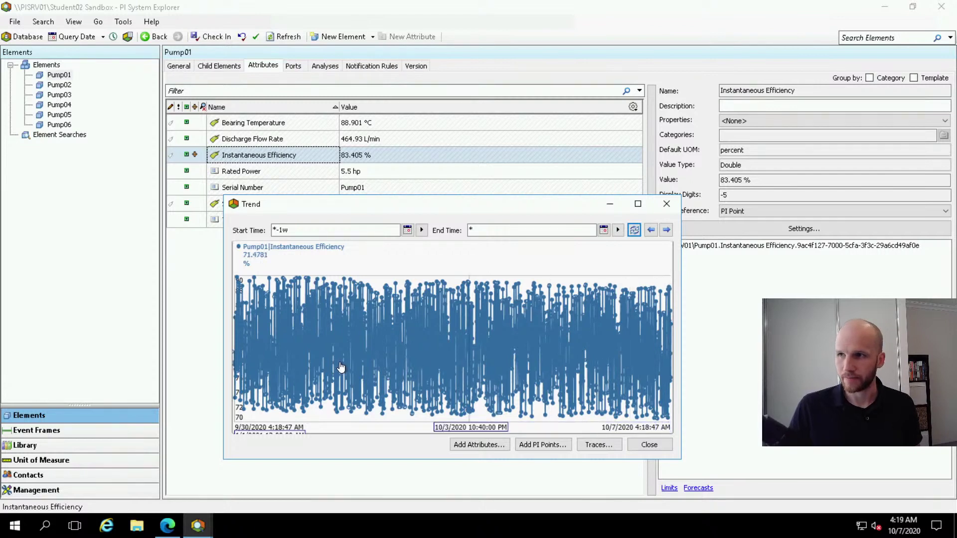
left_click(667, 205)
left_click(344, 266)
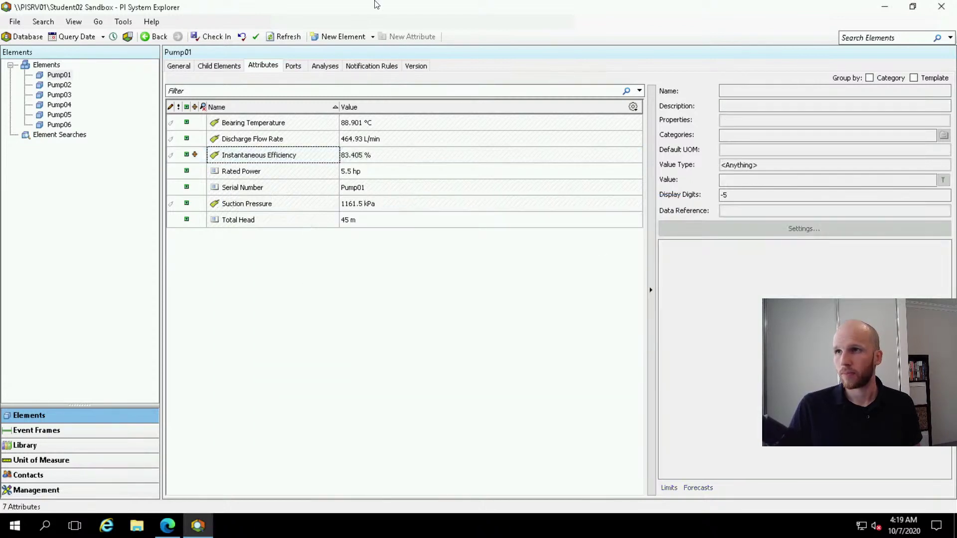
Add a new analysis template to the Pump element template in the library
mouse_move(375, 5)
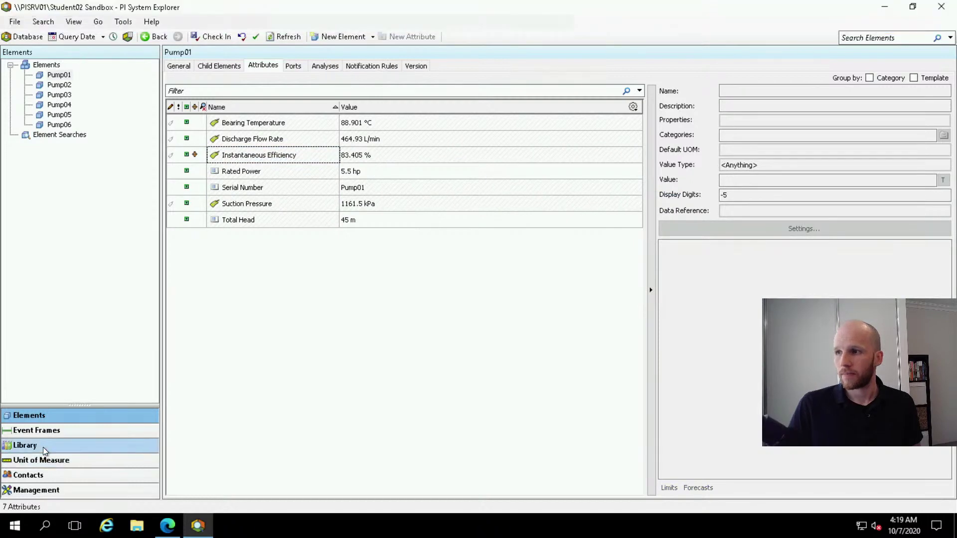
left_click(25, 445)
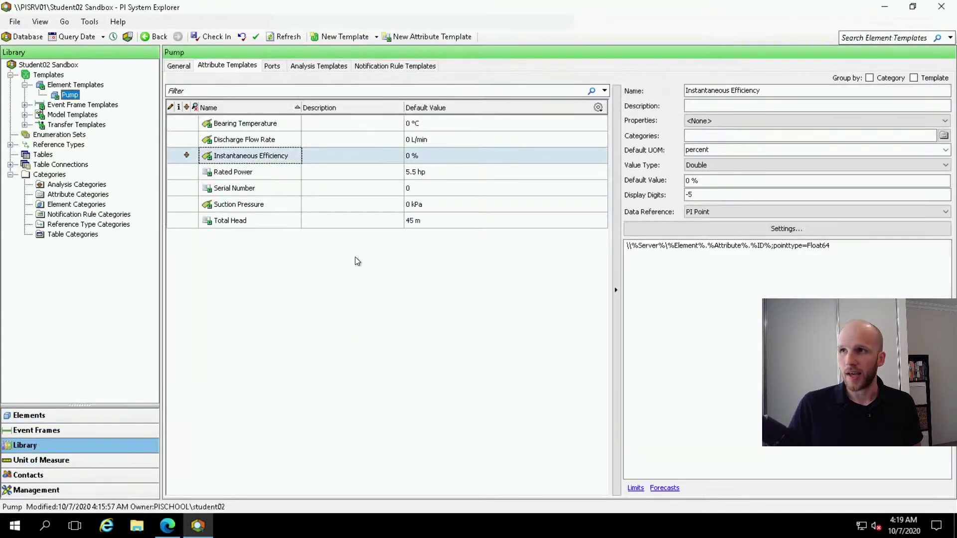
left_click(307, 66)
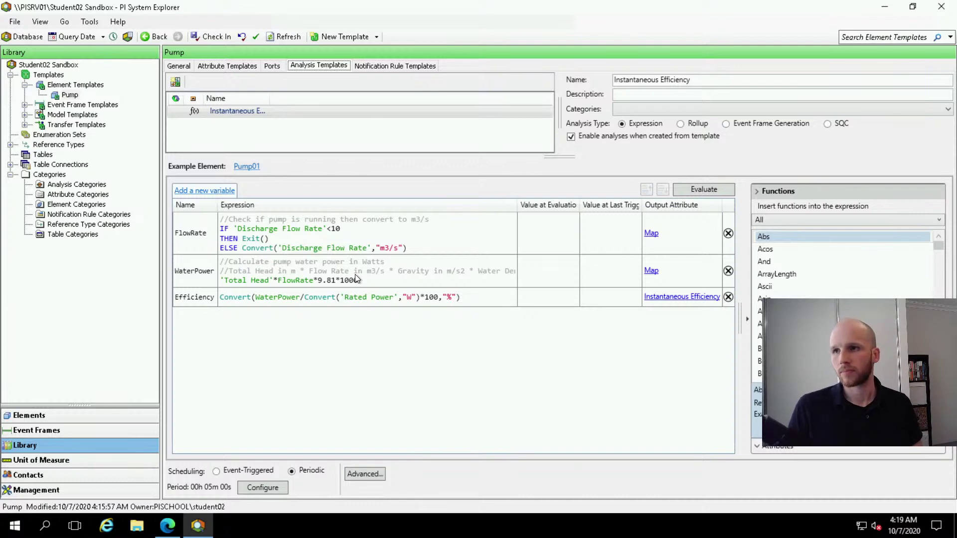
left_click(284, 135)
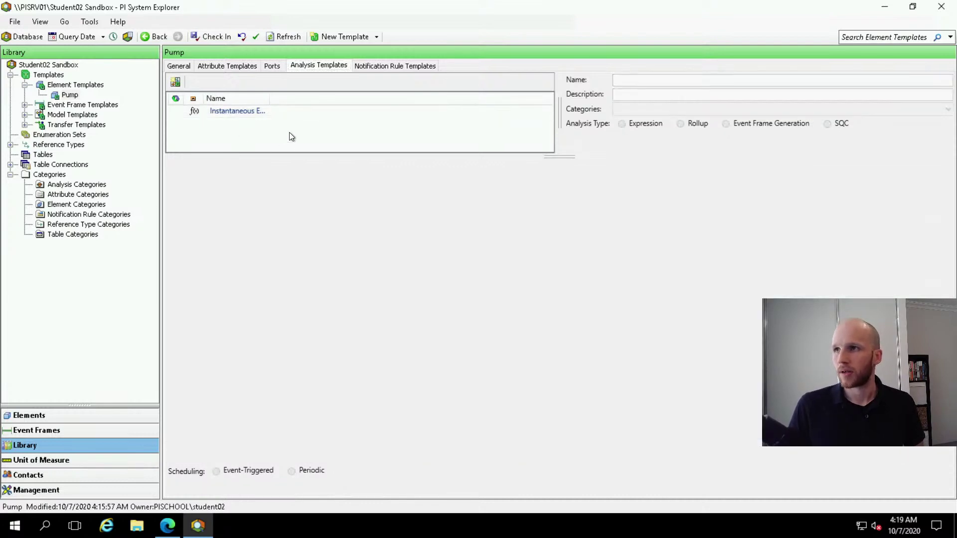
right_click(286, 131)
key("Escape")
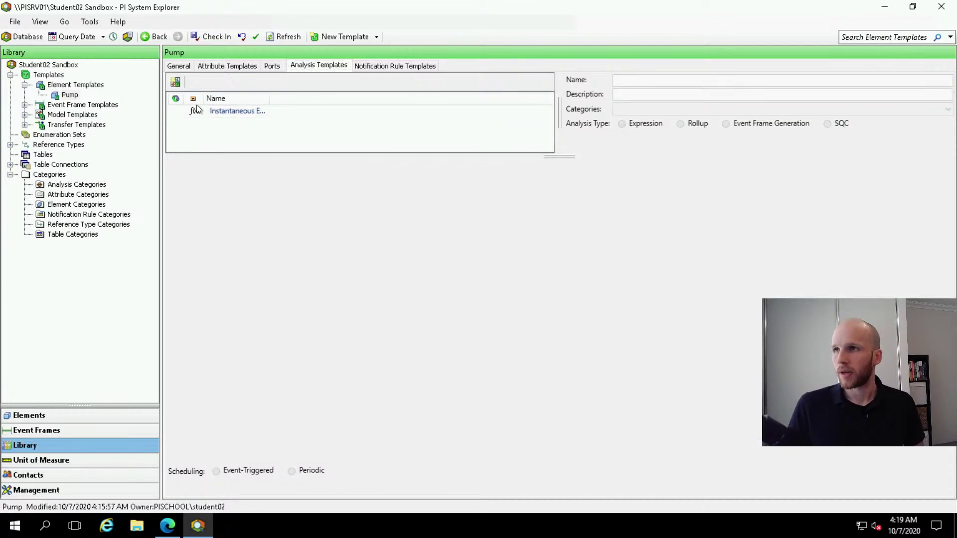
left_click(176, 83)
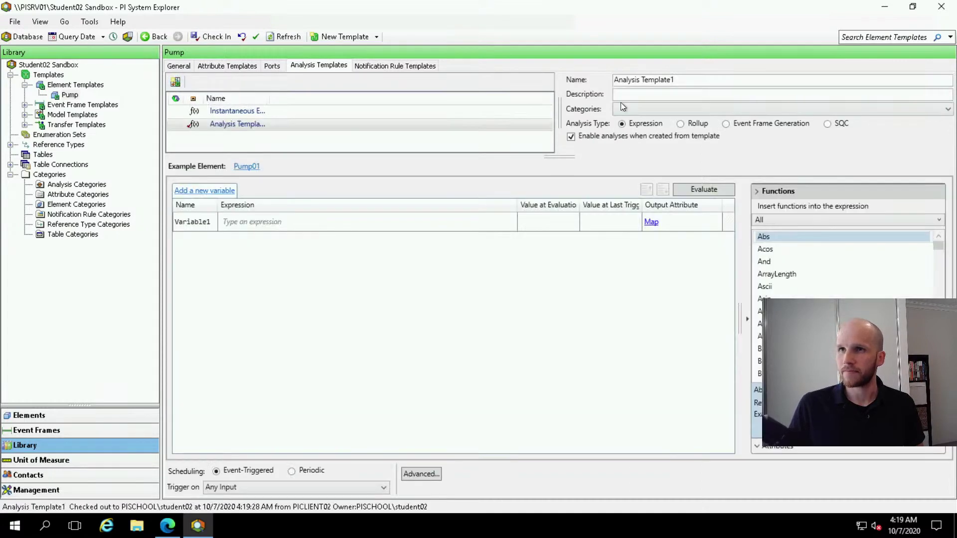
Name the new analysis template Average Efficiency
left_click_drag(719, 80, 613, 80)
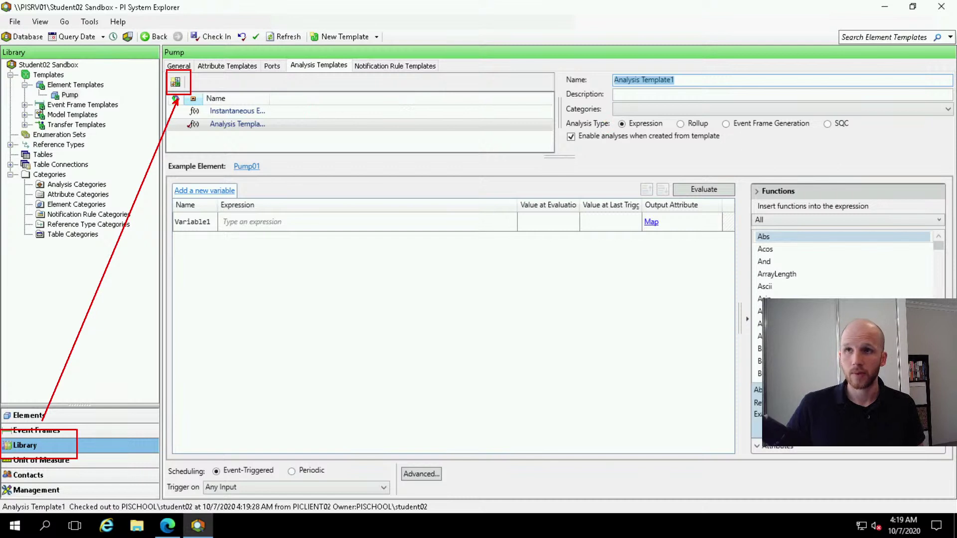
left_click(671, 84)
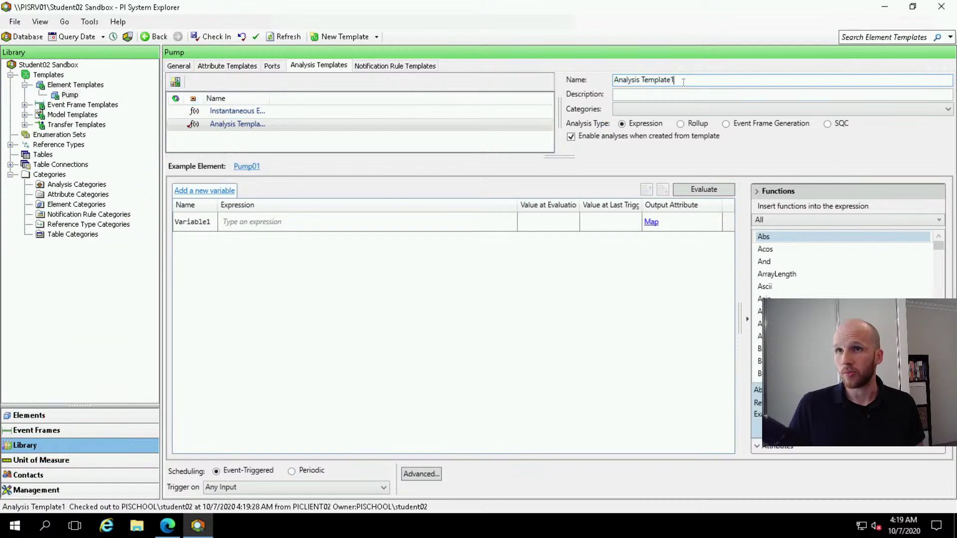
key("ctrl+a")
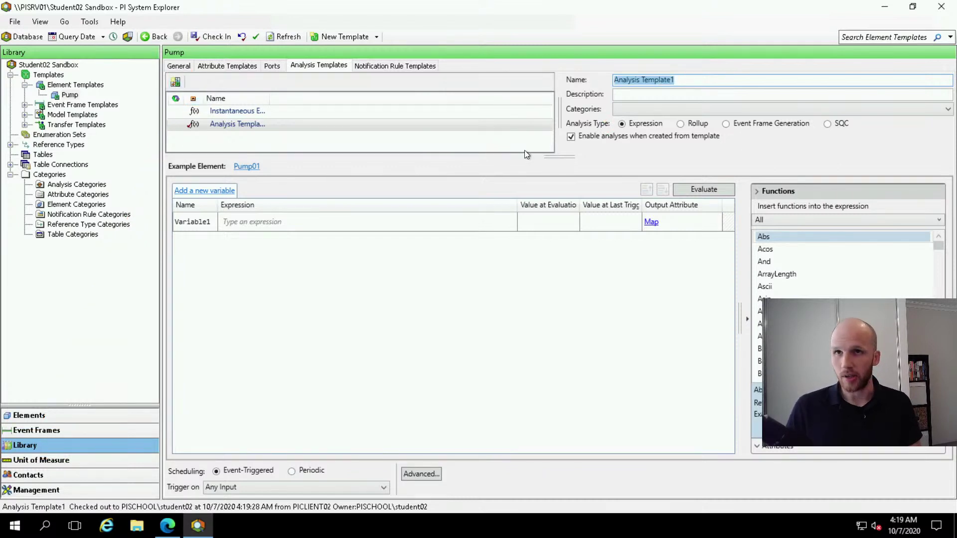
type("Average Effic")
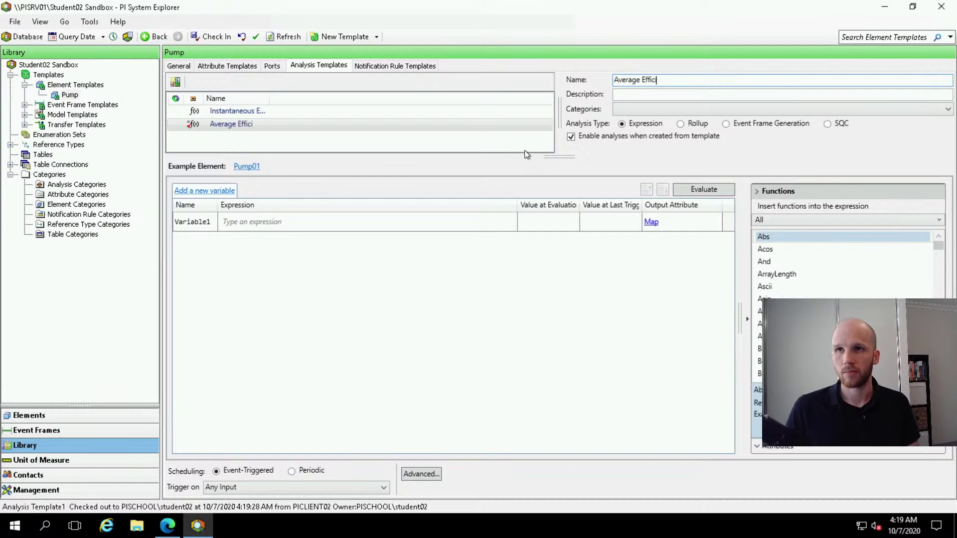
type("iency")
key("Tab")
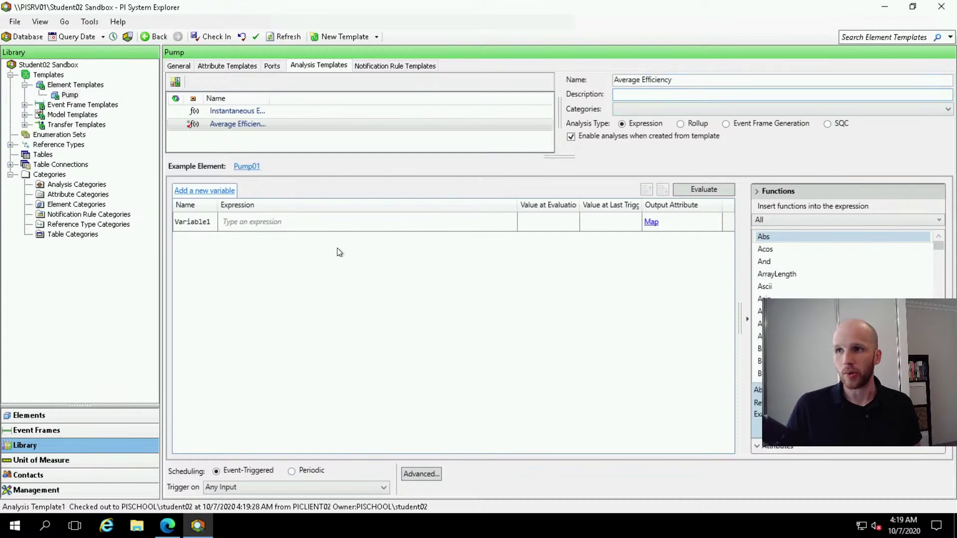
Enter TagAvg('Instantaneous Efficiency','*-1d','*') as the expression of Variable1 and evaluate it
left_click(337, 226)
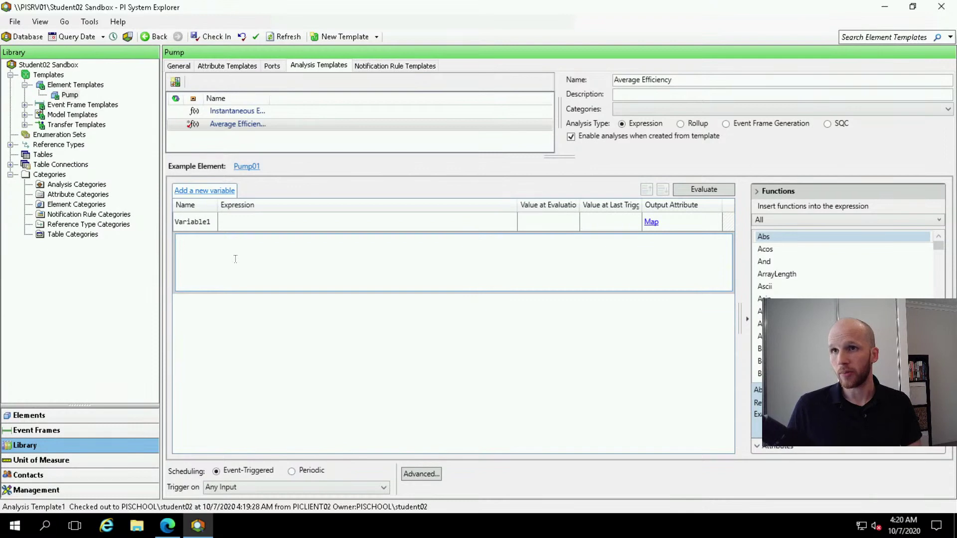
type("agAvg(")
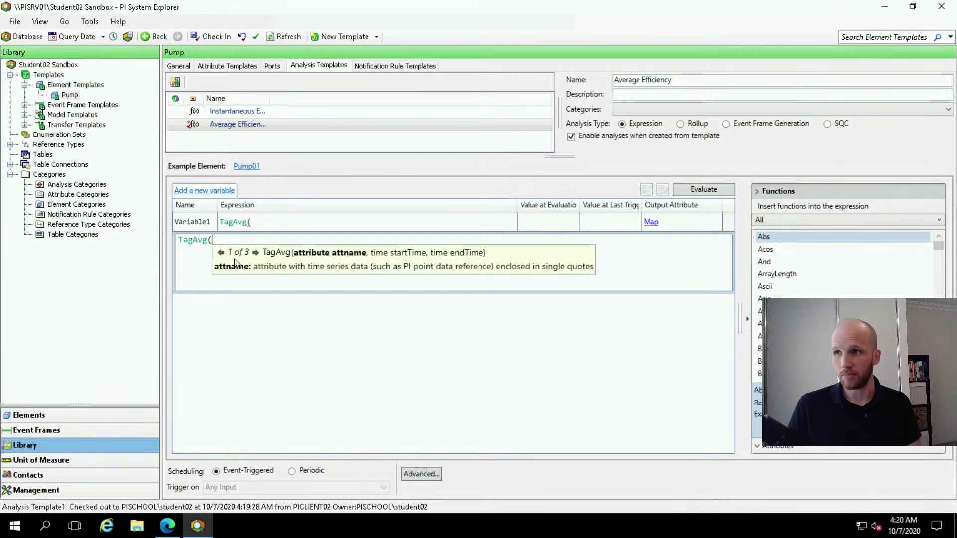
type("'In")
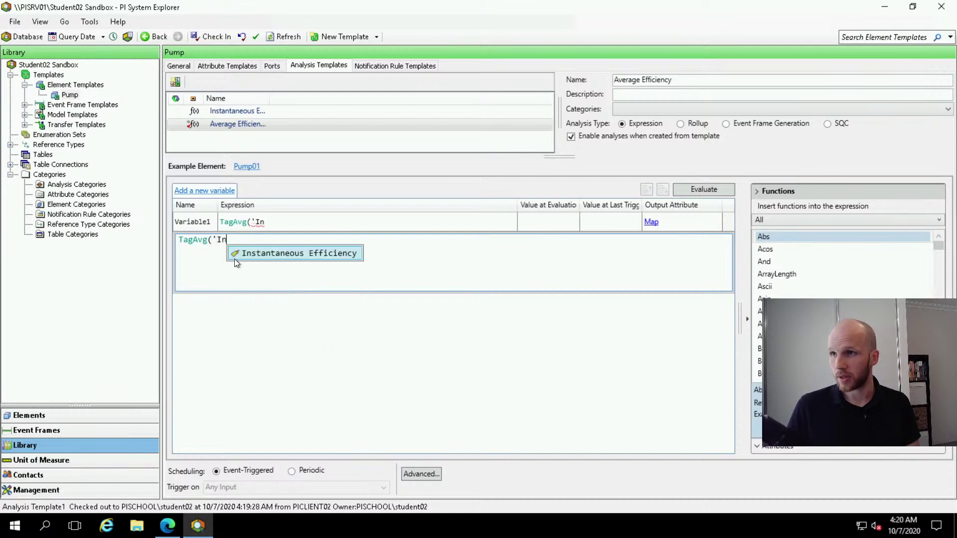
double_click(235, 258)
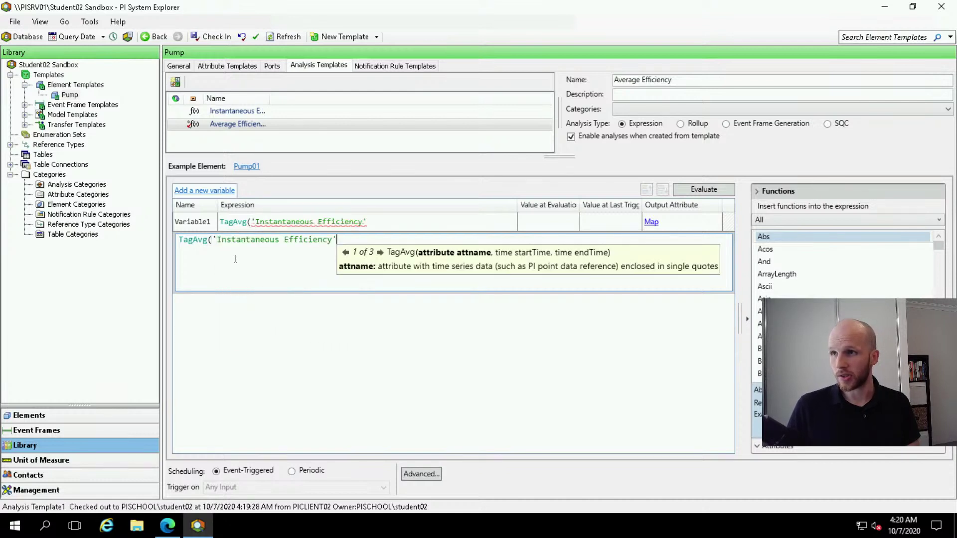
type(",")
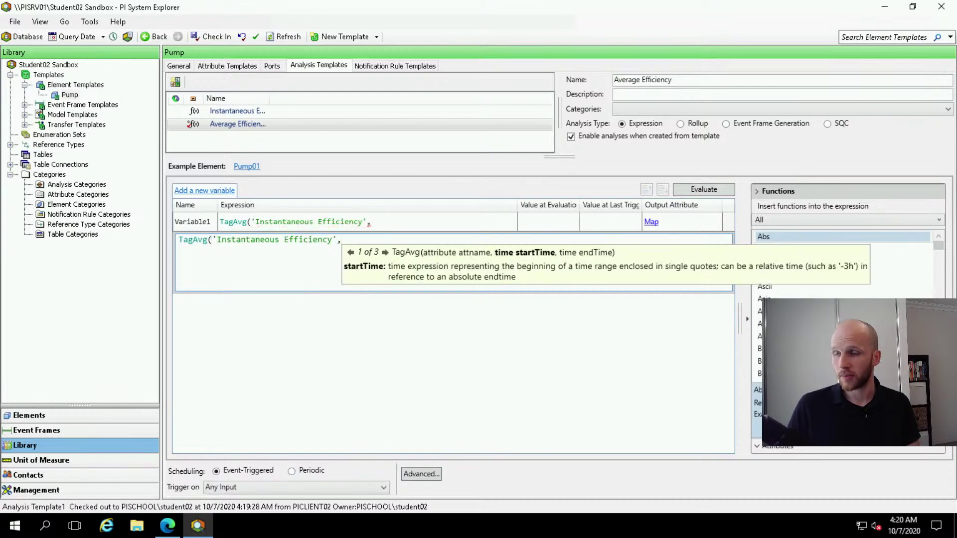
type("'")
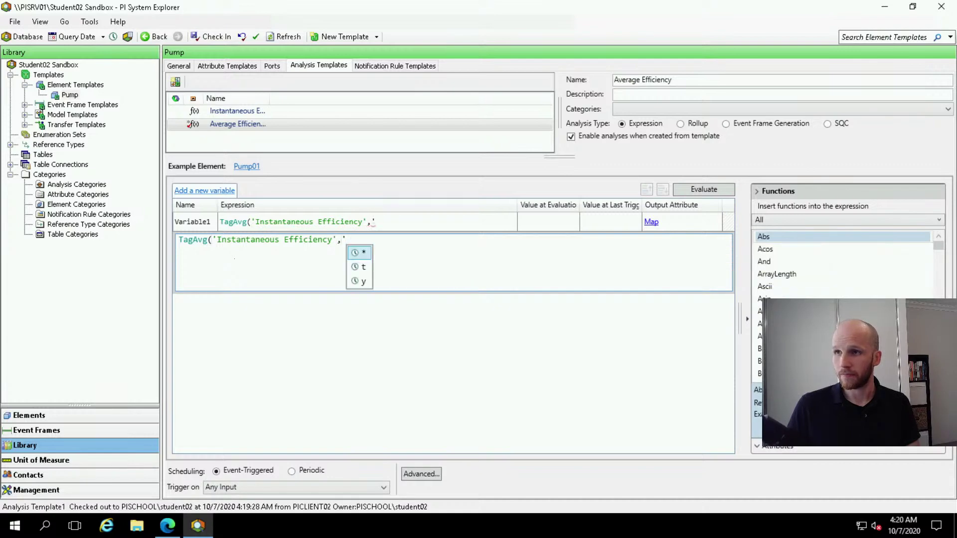
type("*-1d'")
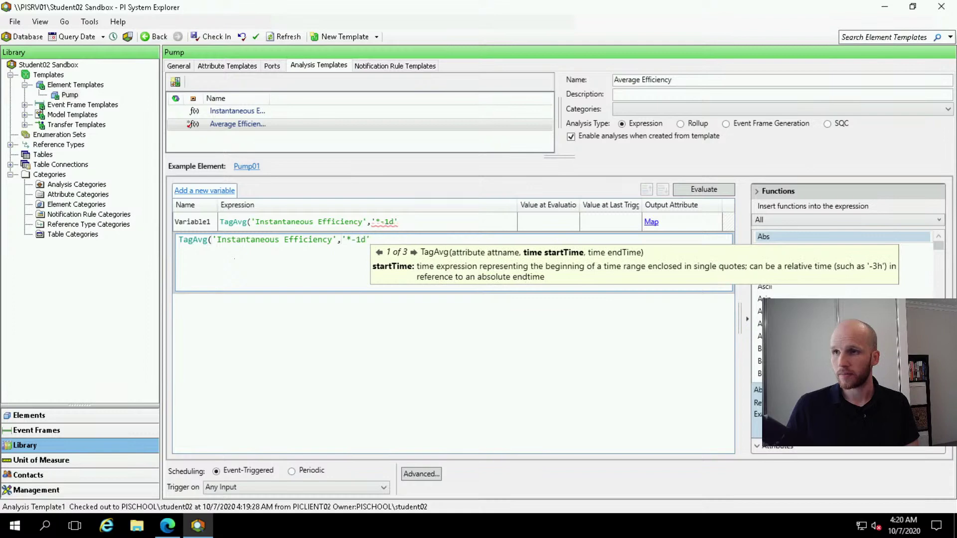
type(",")
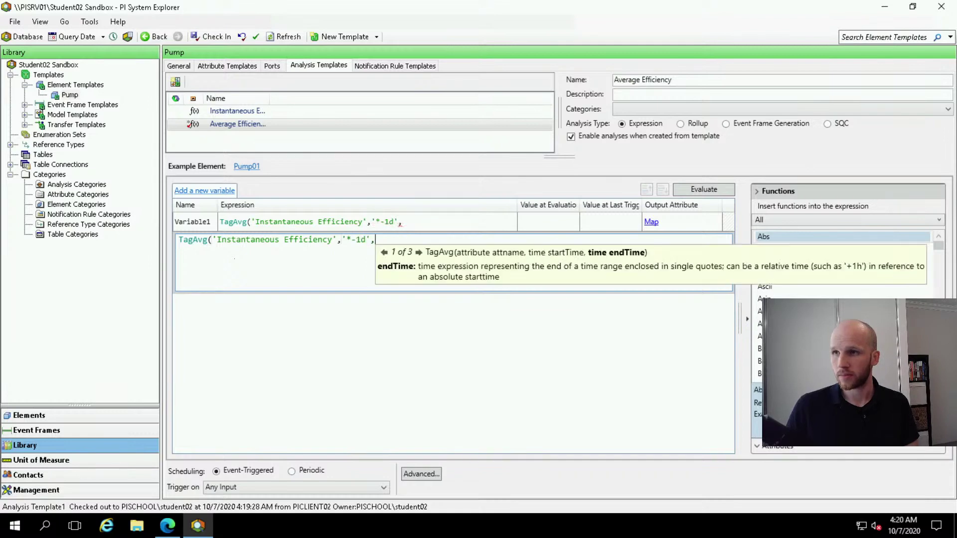
type("'*'")
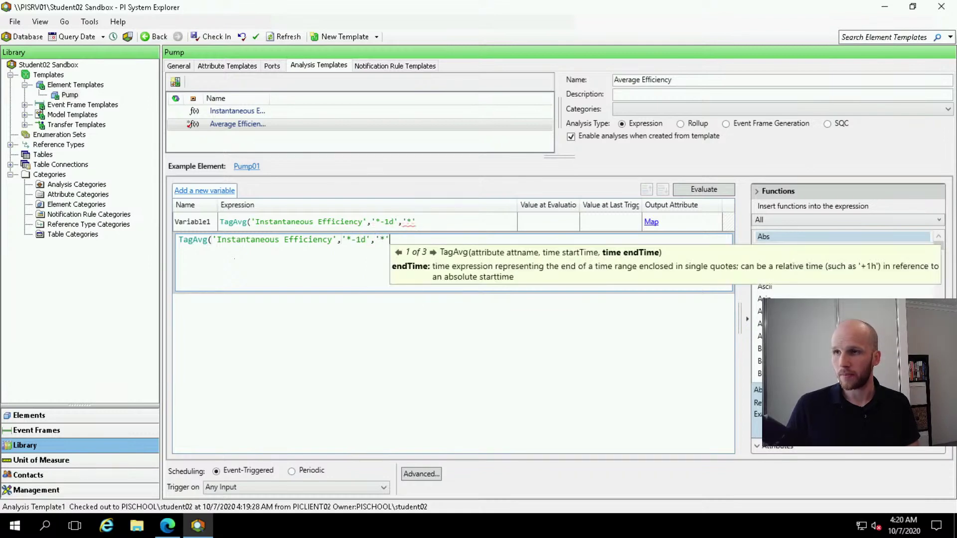
type(")")
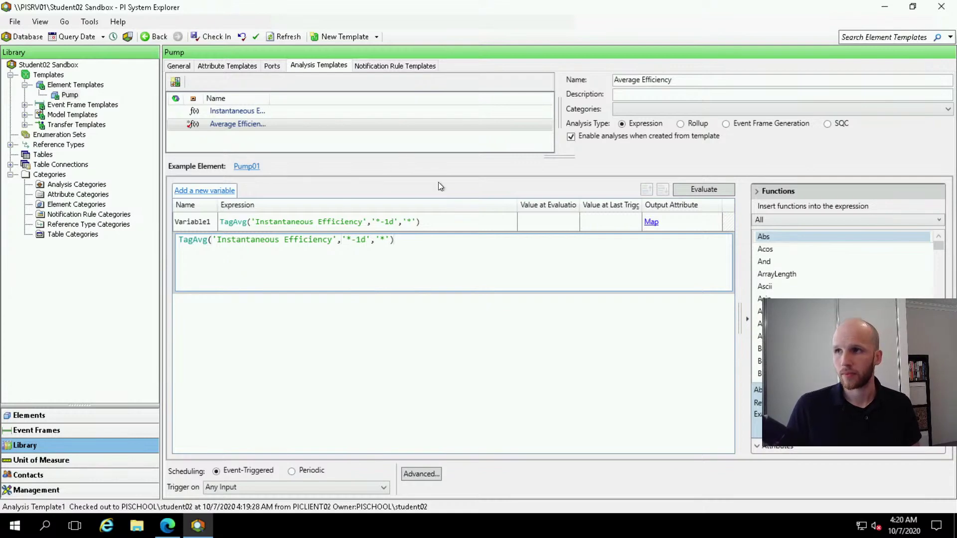
left_click(717, 190)
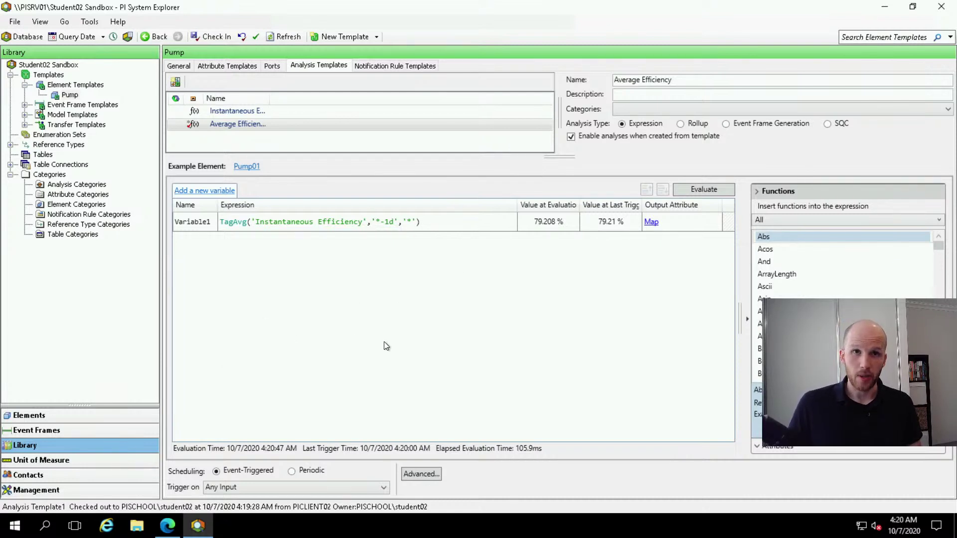
Switch the Average Efficiency analysis to periodic scheduling and enter a period of 01 h 00 m 00 s
left_click(292, 472)
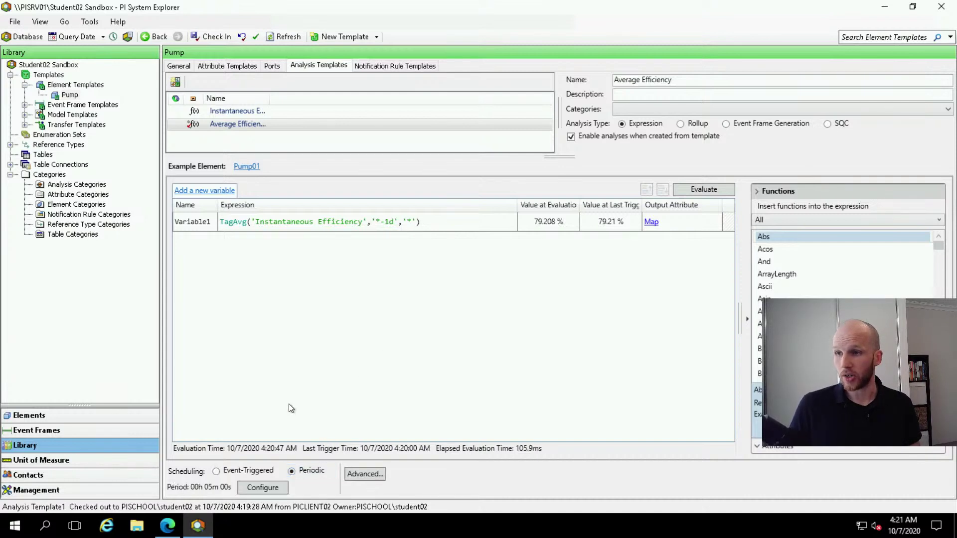
left_click(274, 489)
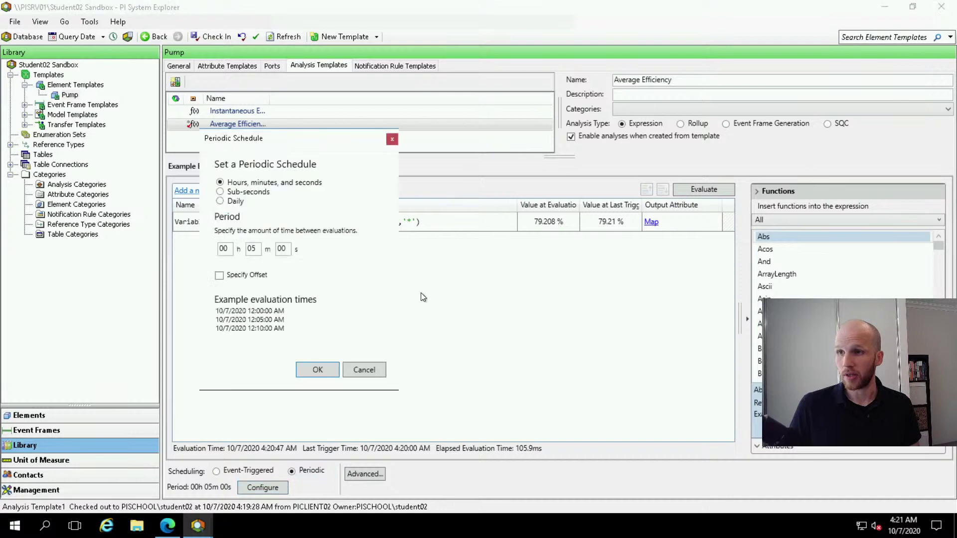
left_click_drag(322, 149, 399, 172)
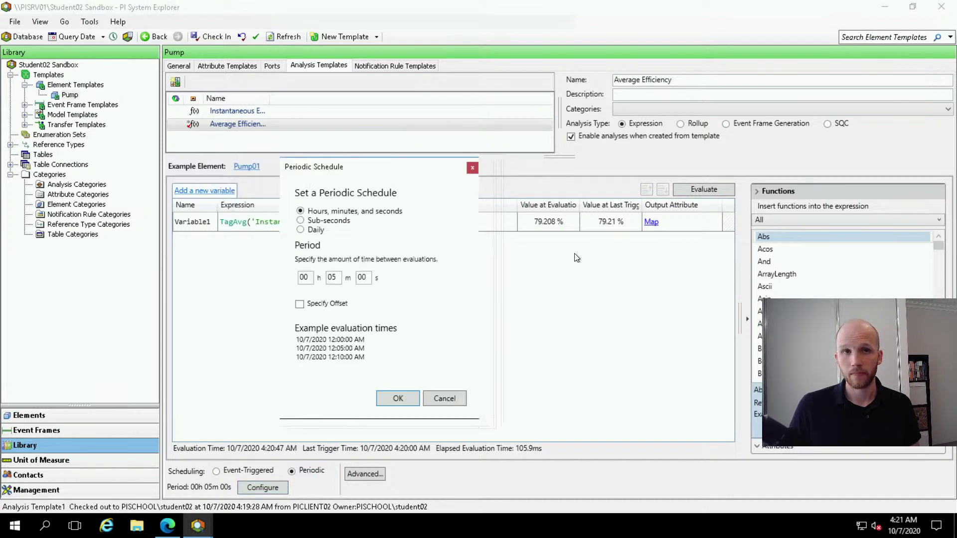
double_click(311, 275)
type("01")
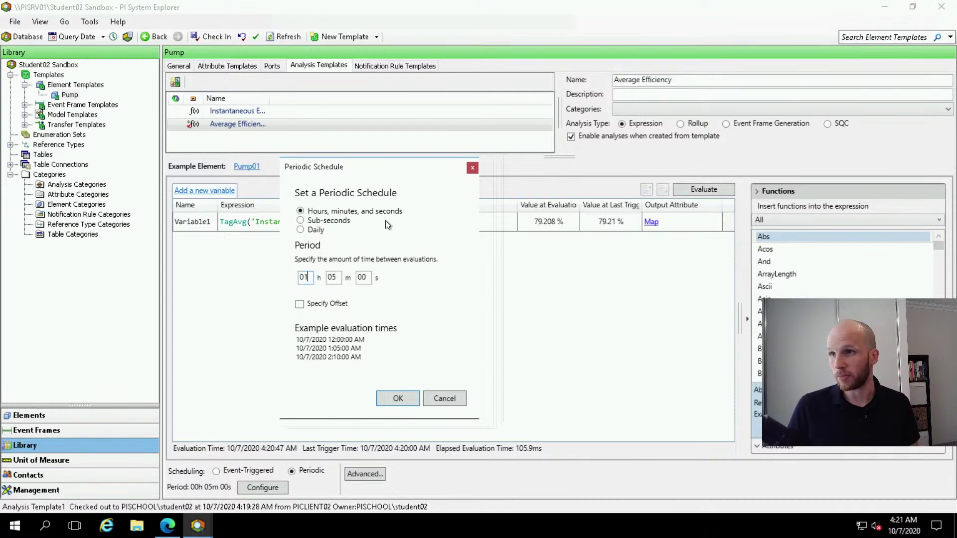
double_click(335, 277)
type("00")
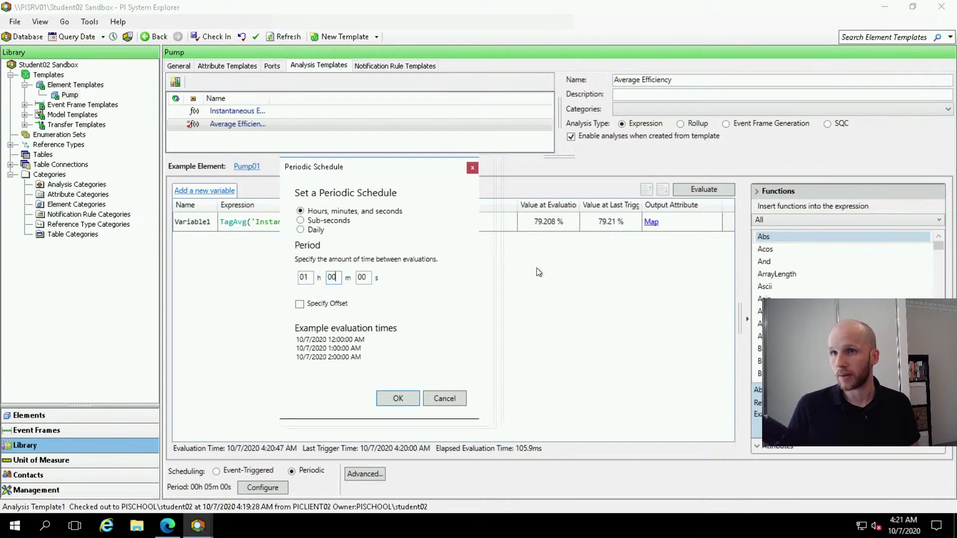
left_click_drag(360, 154, 618, 233)
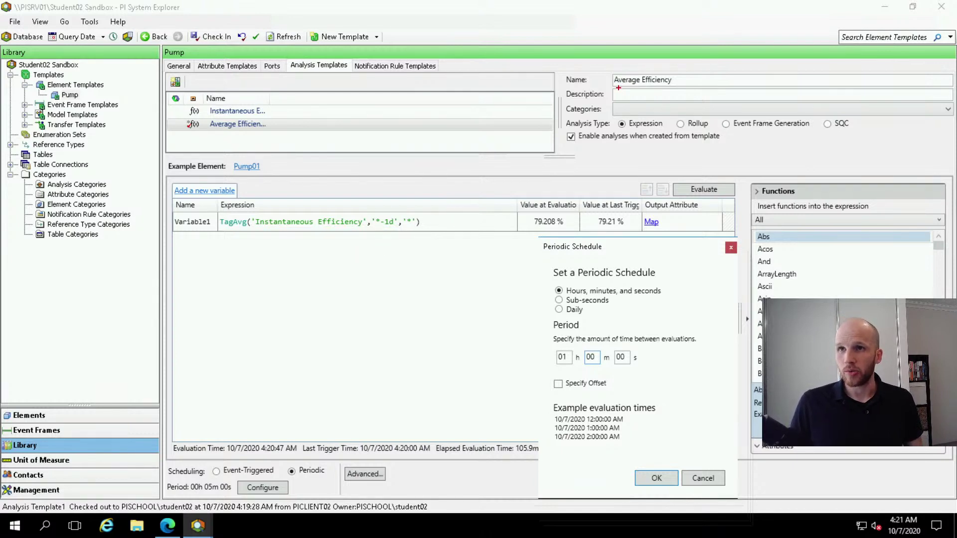
left_click_drag(609, 69, 708, 90)
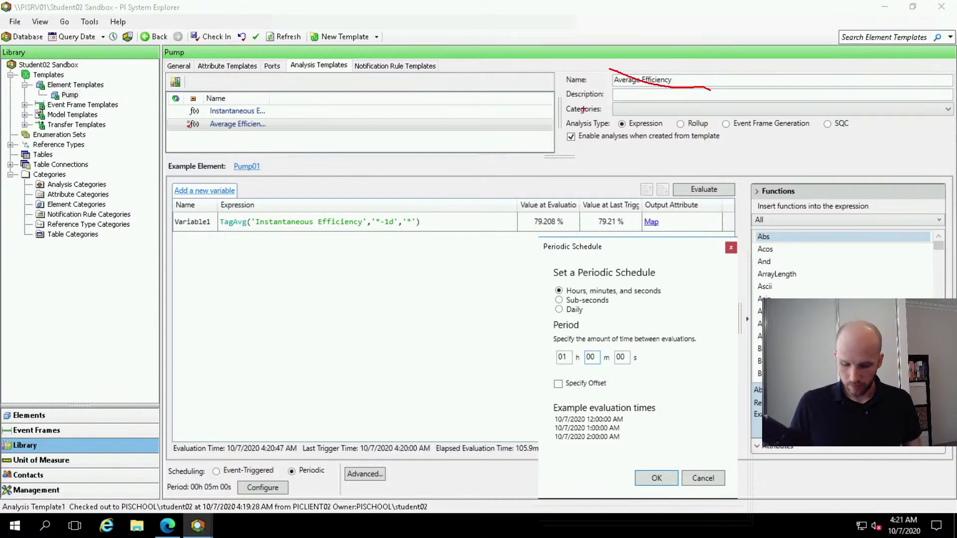
key("e")
left_click_drag(603, 65, 684, 95)
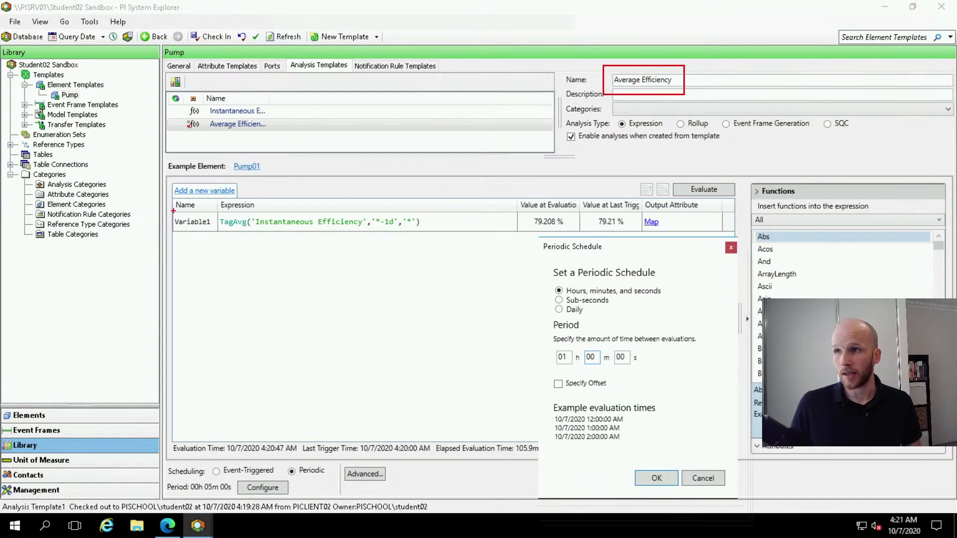
left_click_drag(174, 211, 447, 236)
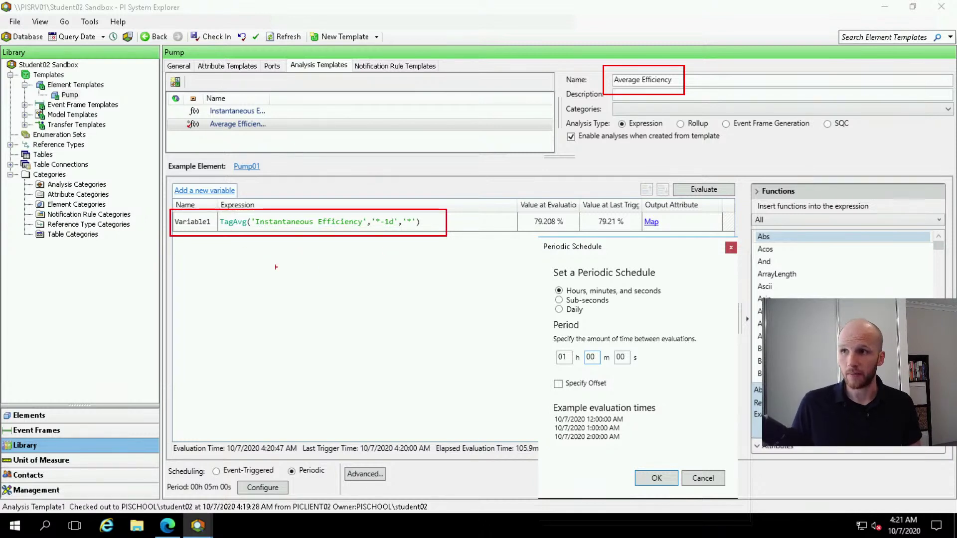
mouse_move(218, 245)
left_mouse_down()
mouse_move(345, 258)
mouse_move(452, 231)
left_mouse_up()
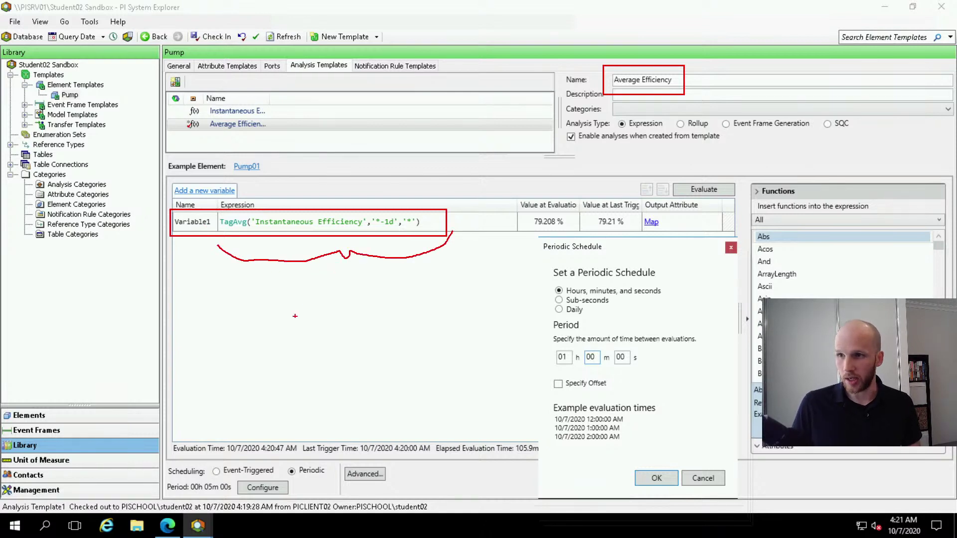
left_click_drag(302, 464, 346, 260)
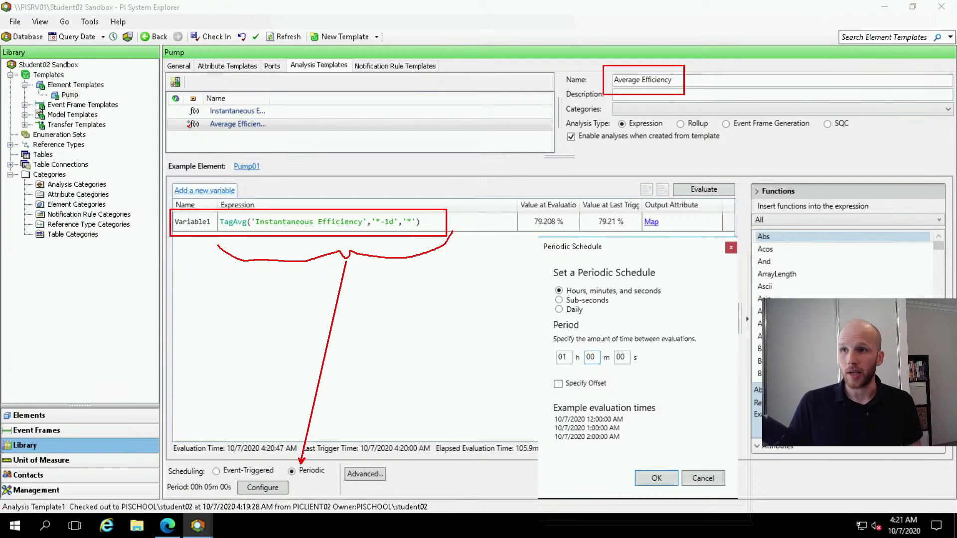
left_click(418, 318)
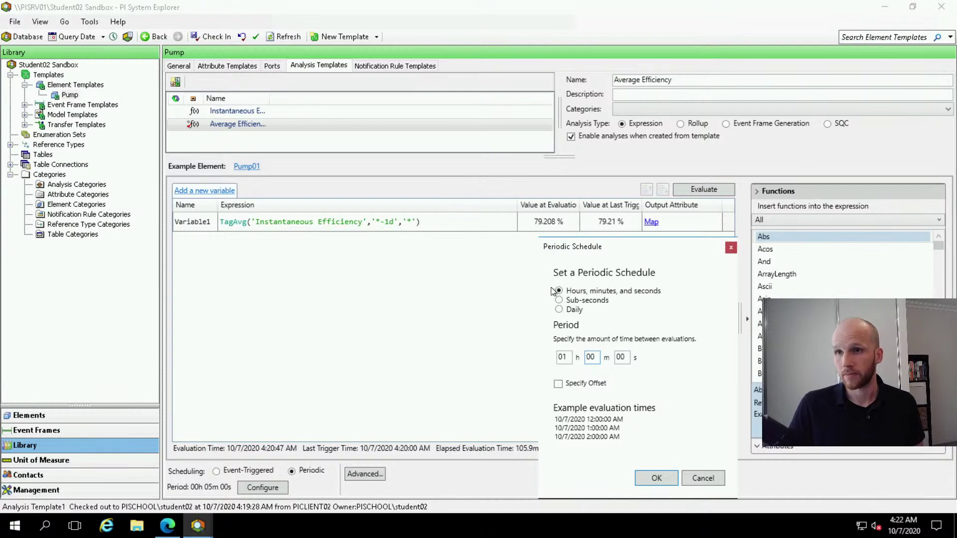
Accept the hourly periodic schedule for the Average Efficiency analysis
left_click(657, 479)
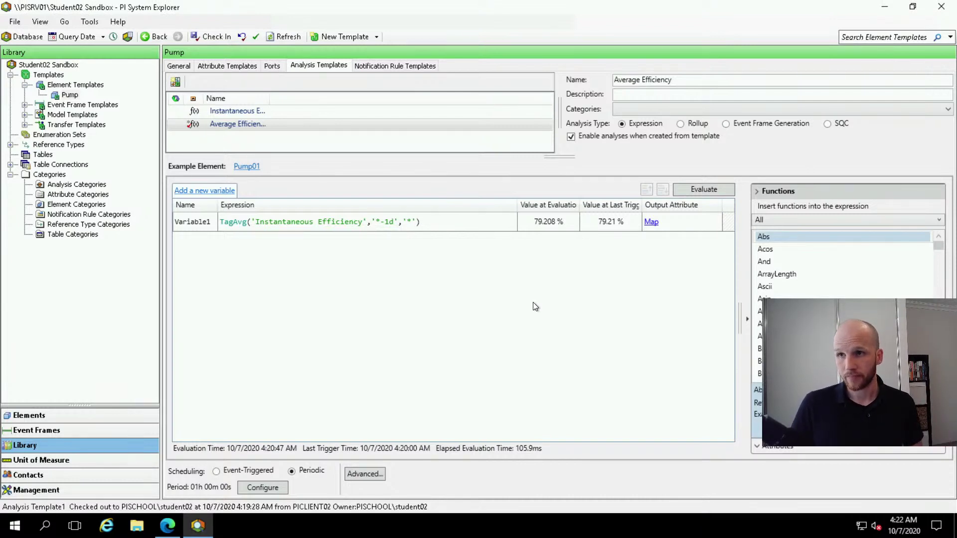
Map Variable1's output to a new Double attribute template named Average Efficiency, with output history saved
left_click(651, 224)
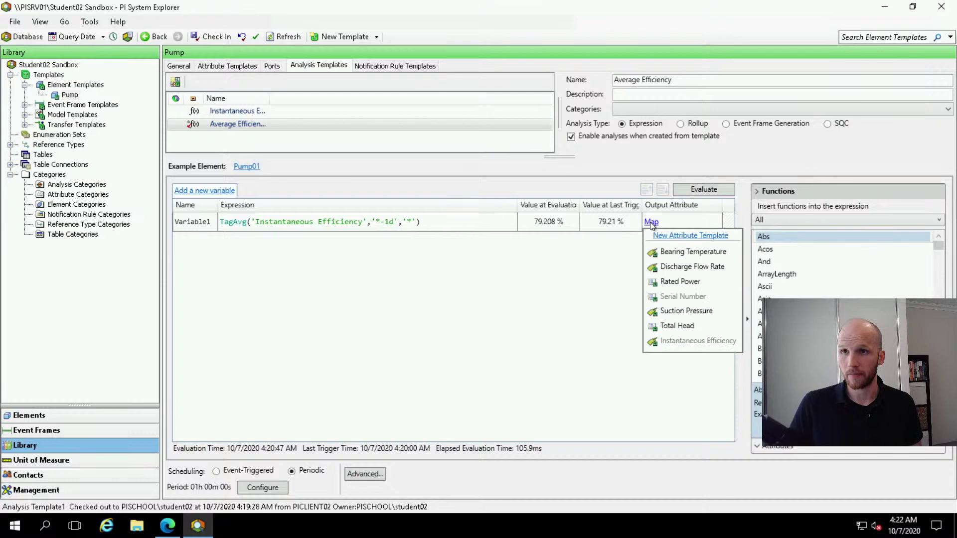
left_click(716, 238)
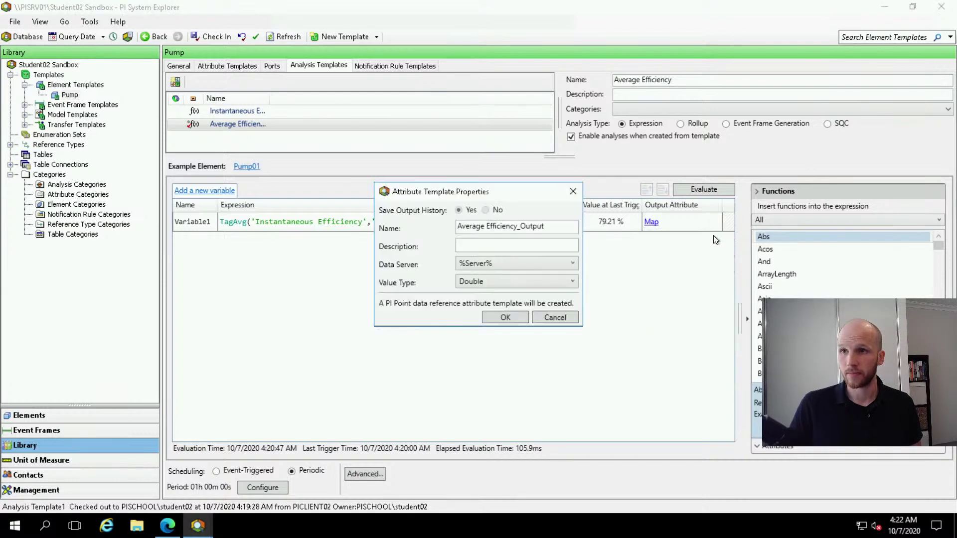
left_click_drag(527, 196, 557, 286)
key("BackSpace")
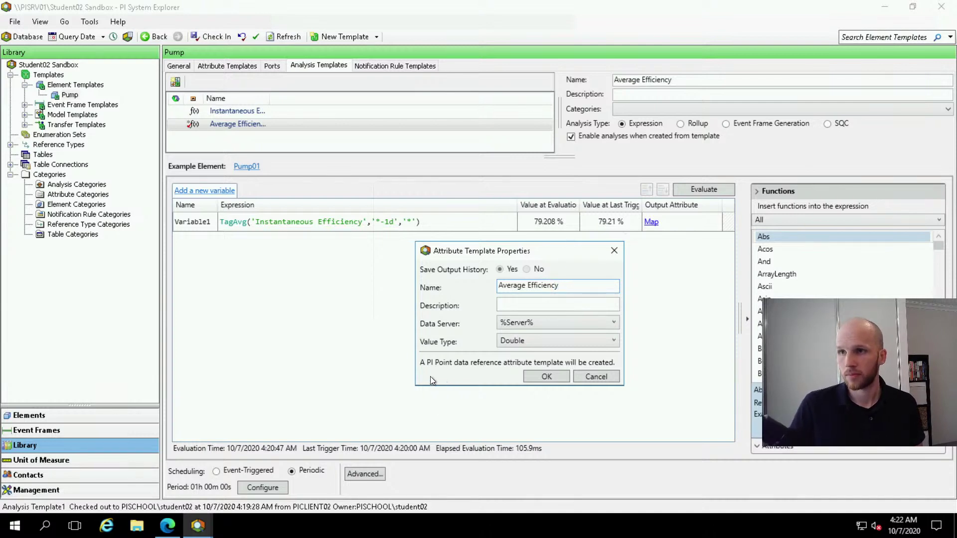
left_click(547, 376)
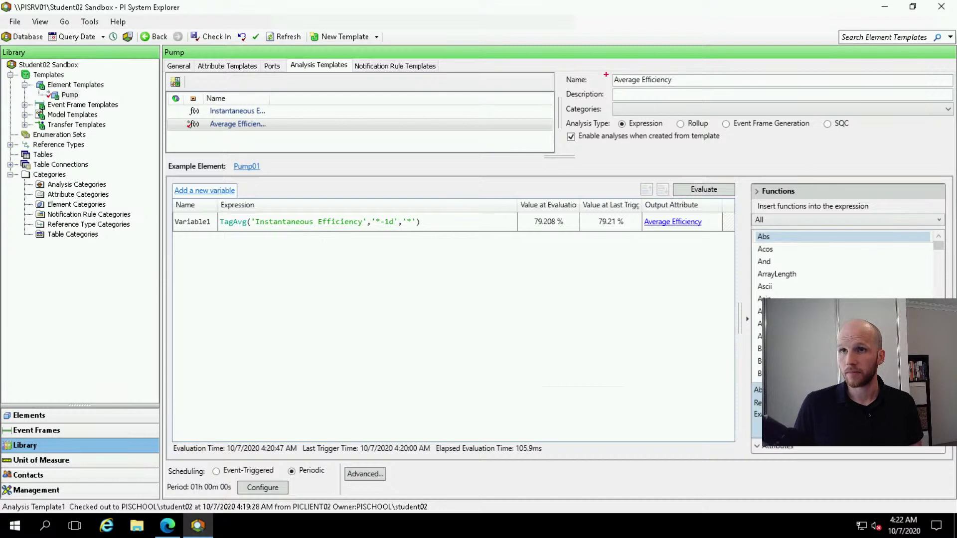
left_click_drag(605, 69, 703, 92)
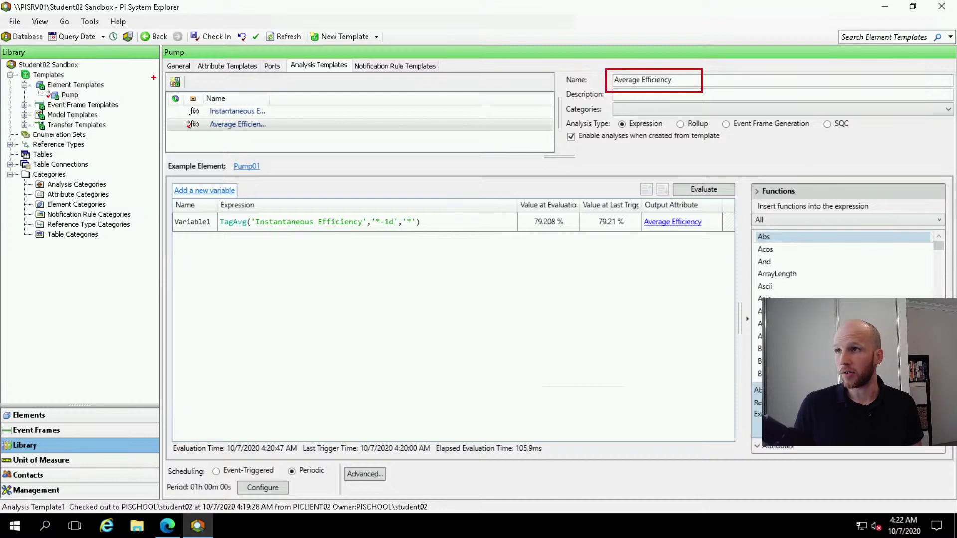
left_click_drag(152, 68, 196, 94)
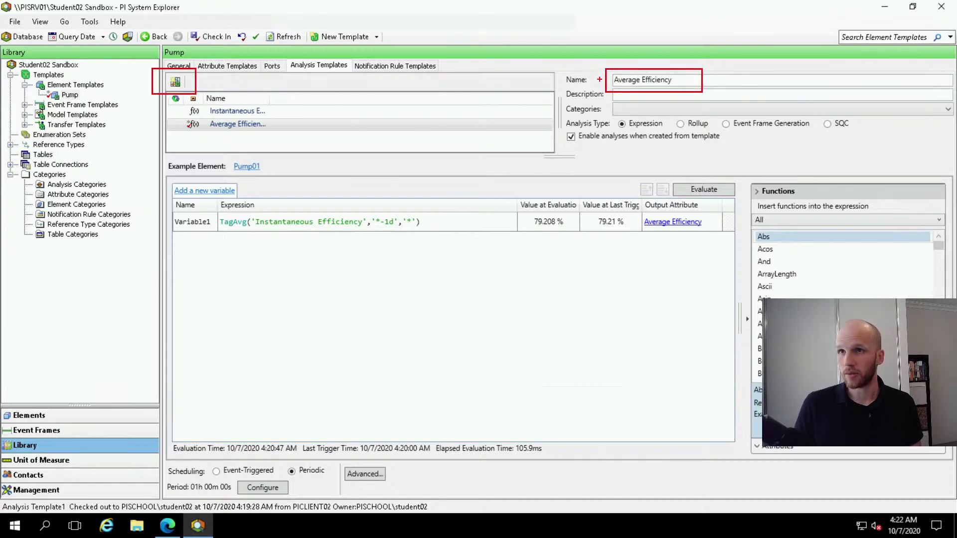
left_click_drag(600, 80, 206, 79)
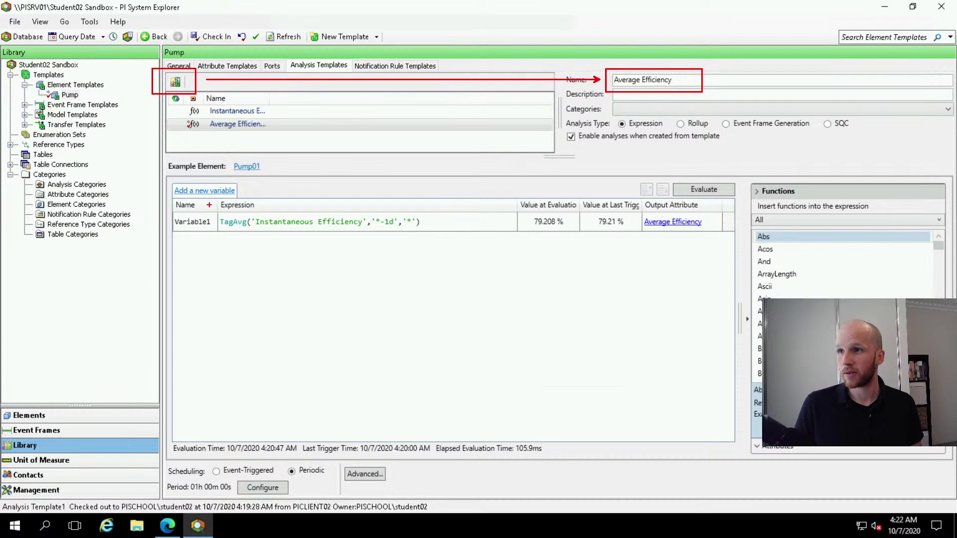
left_click_drag(210, 205, 453, 242)
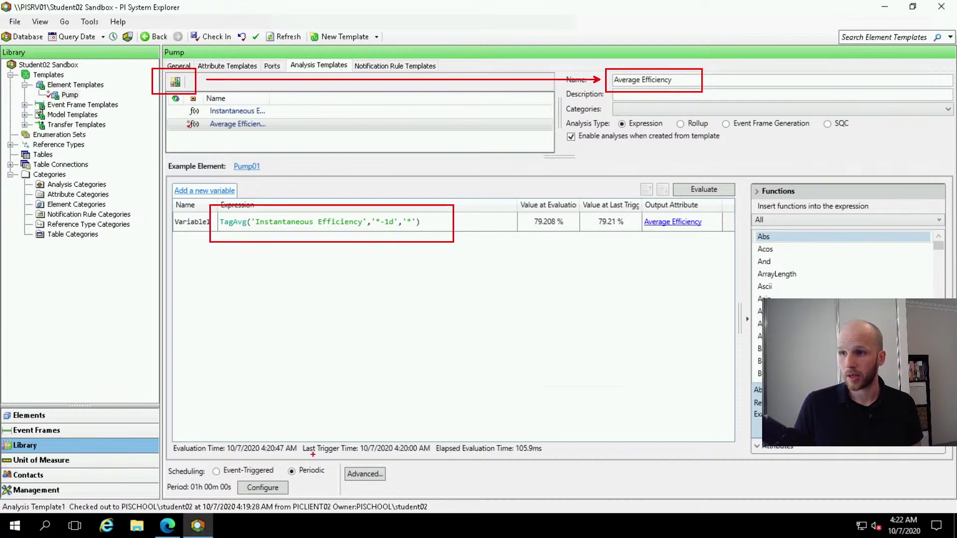
left_click_drag(313, 454, 397, 249)
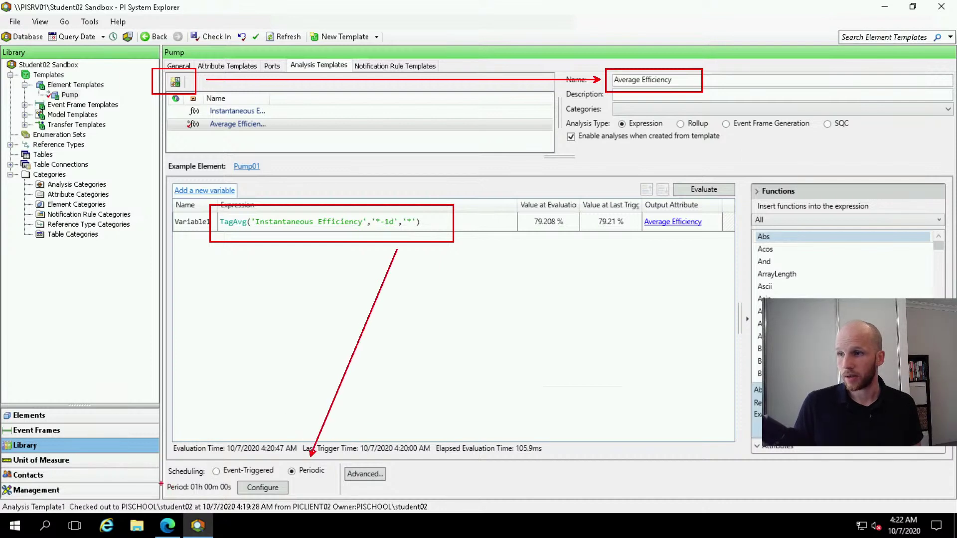
left_click_drag(161, 479, 302, 498)
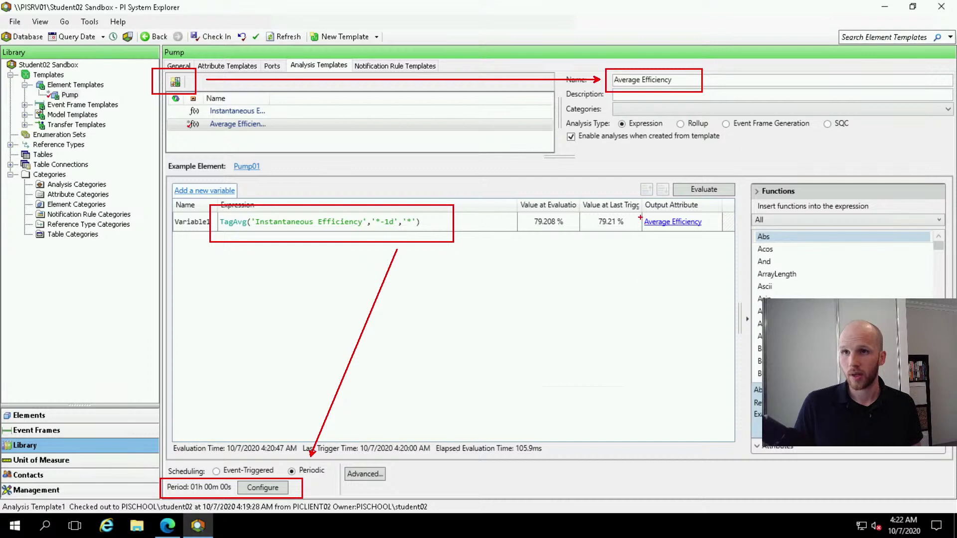
mouse_move(640, 217)
left_mouse_down()
mouse_move(690, 244)
mouse_move(719, 230)
mouse_move(309, 480)
left_mouse_up()
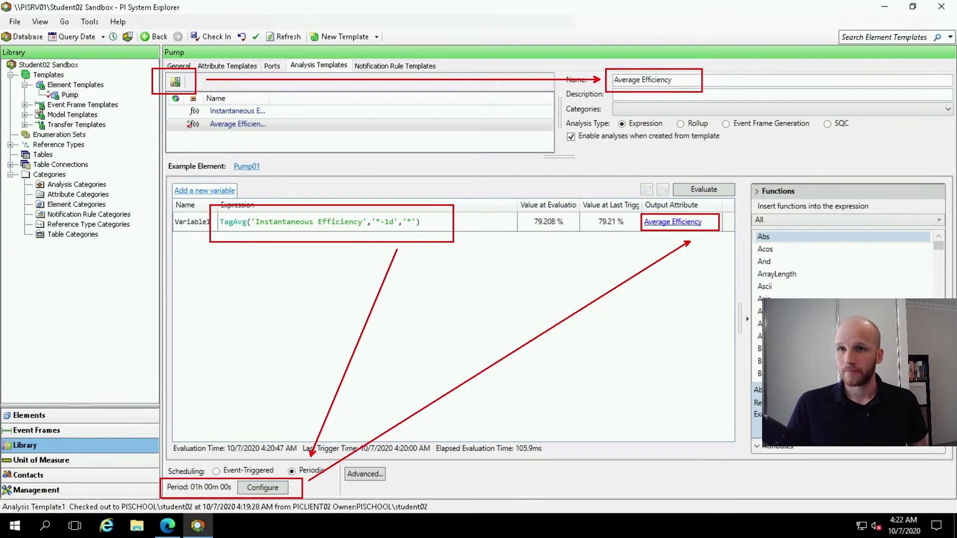
key("Escape")
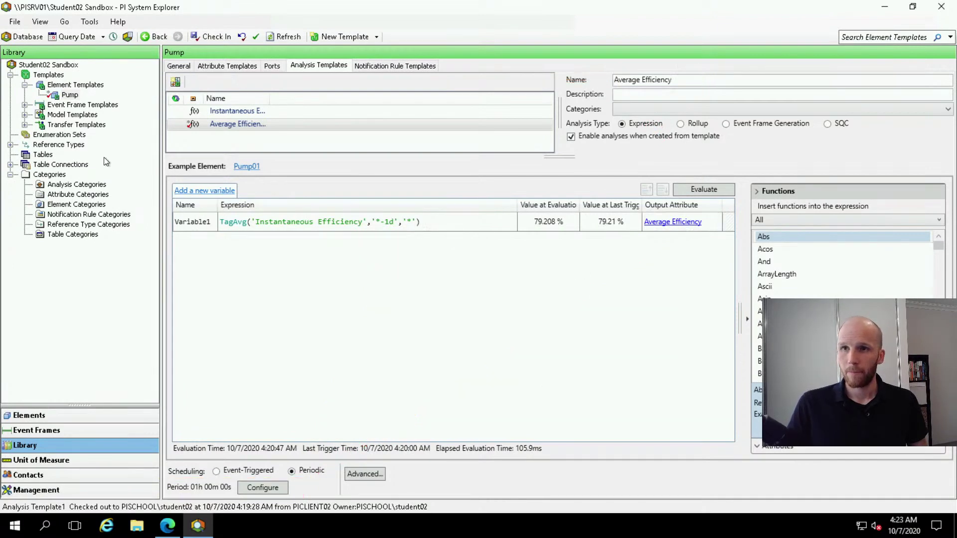
Check in the Average Efficiency analysis and the related Pump template changes
left_click(214, 38)
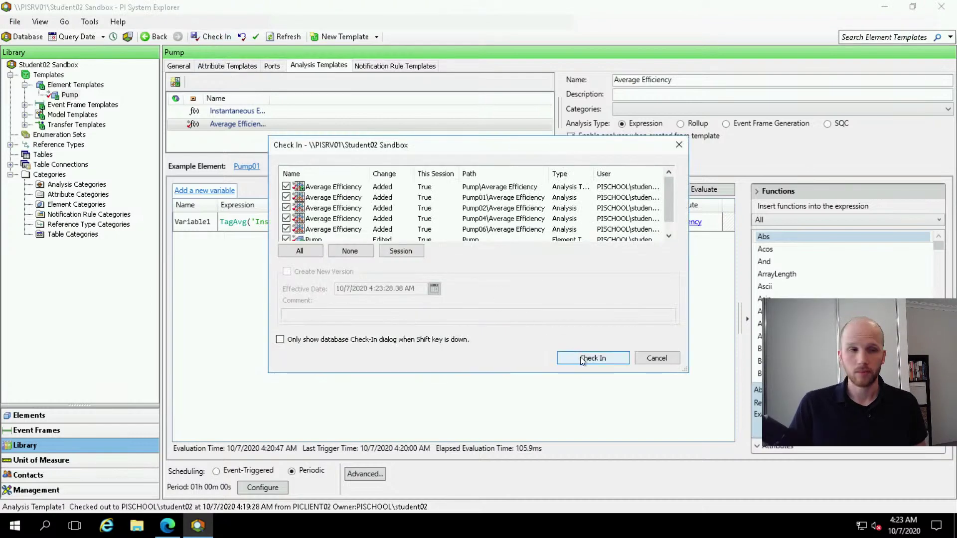
left_click(580, 357)
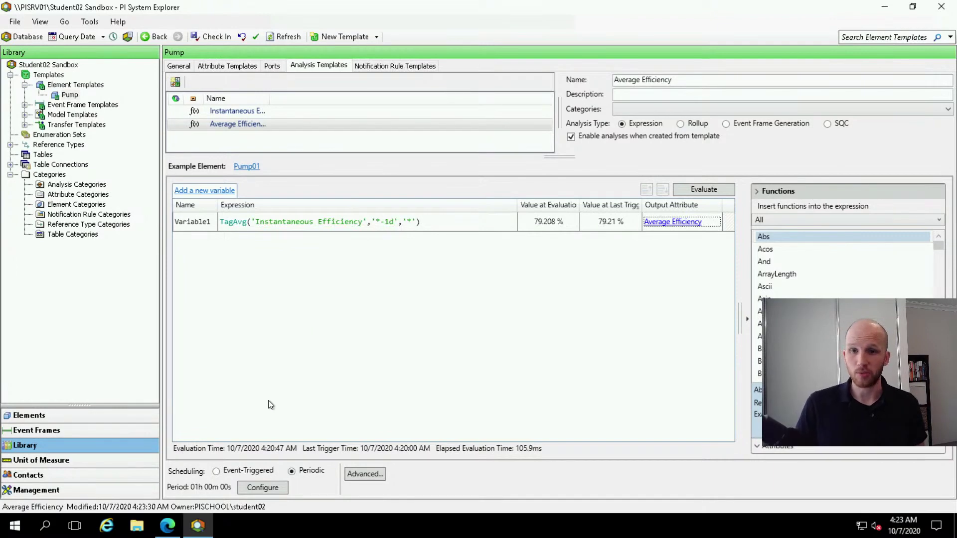
Queue a recalculation of all six pumps' Average Efficiency analyses from *-1w to *, permanently deleting existing data
left_click(113, 489)
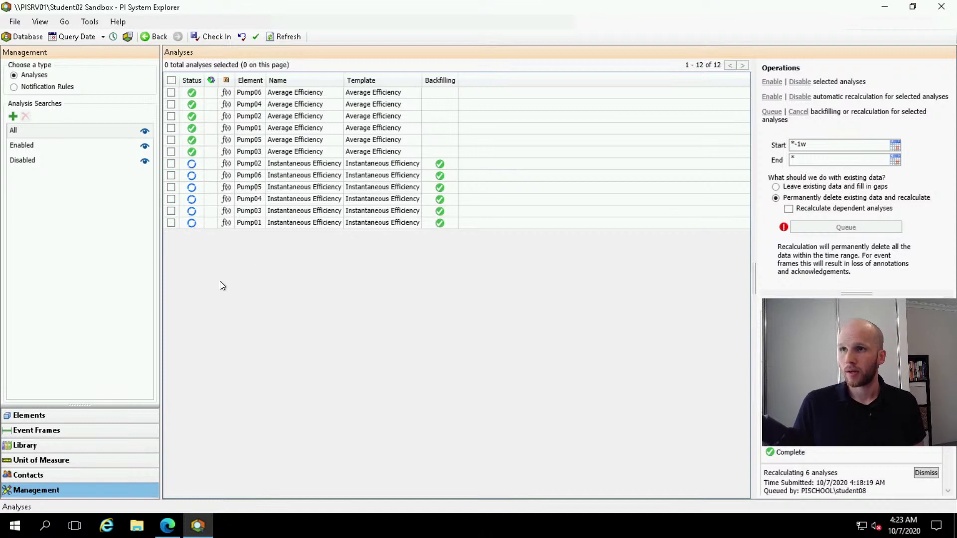
left_click(170, 93)
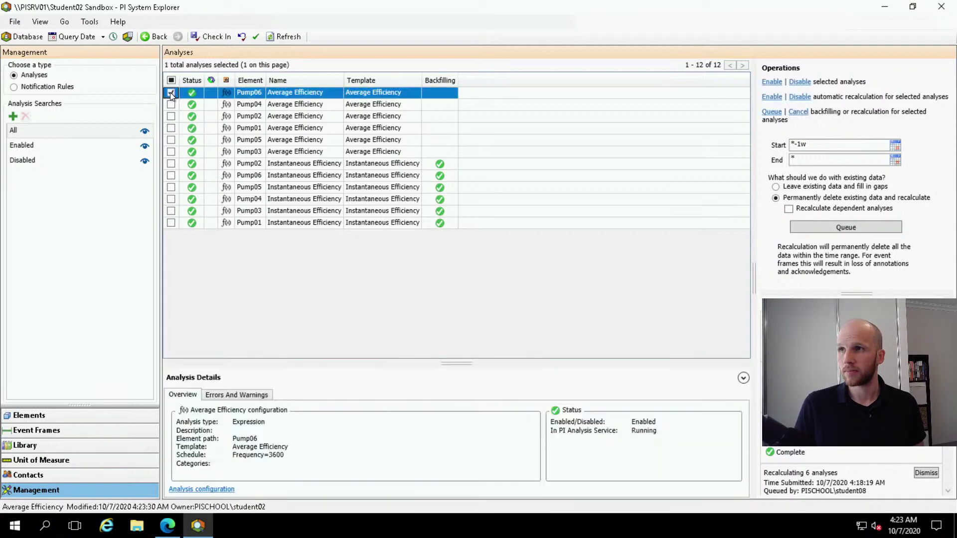
left_click(172, 152, "shift")
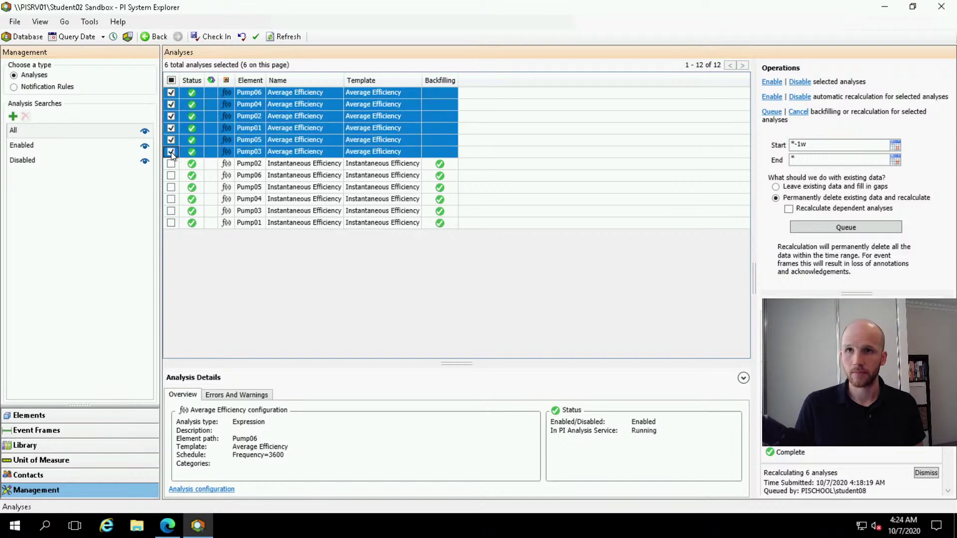
left_click(771, 113)
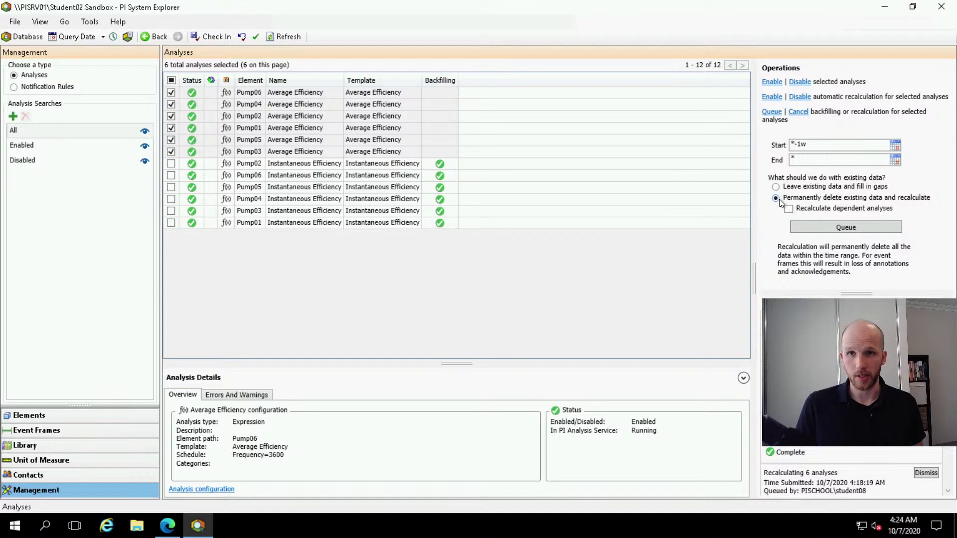
left_click(825, 226)
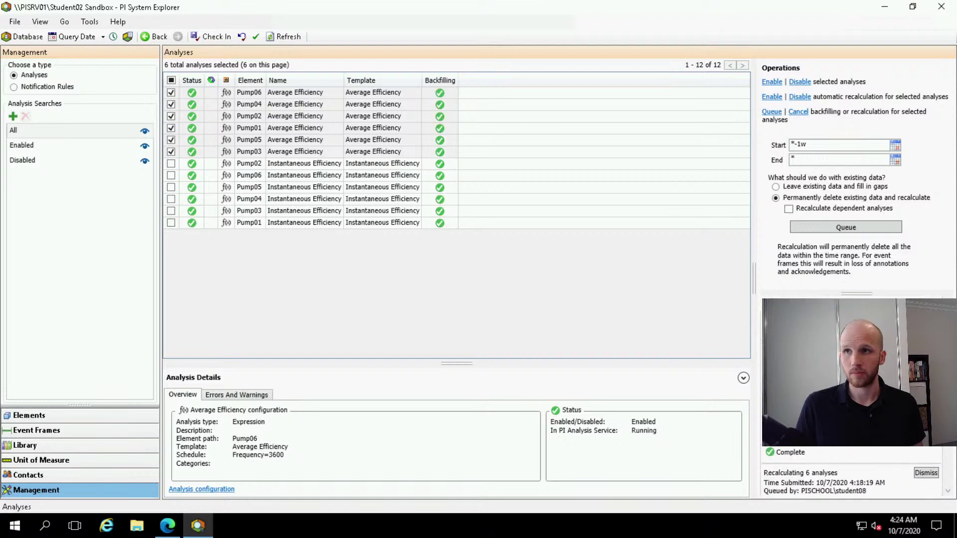
Refresh Pump01's attributes and examine the trend of its Average Efficiency over the past week
left_click(41, 414)
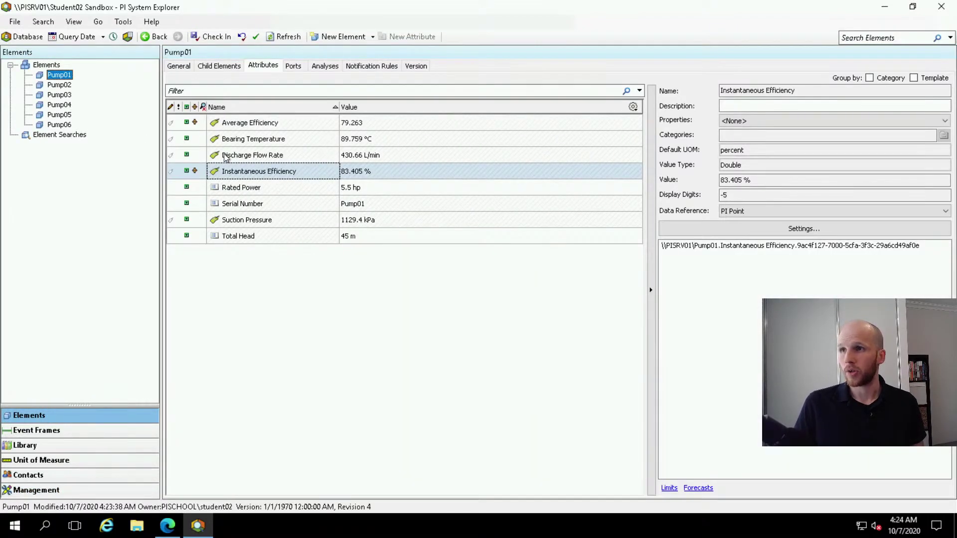
left_click(287, 37)
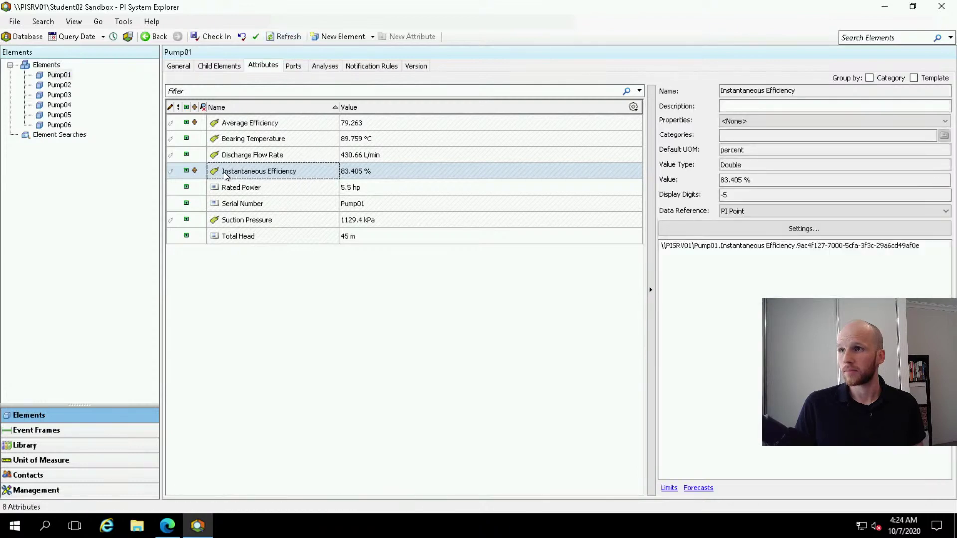
left_click(255, 124)
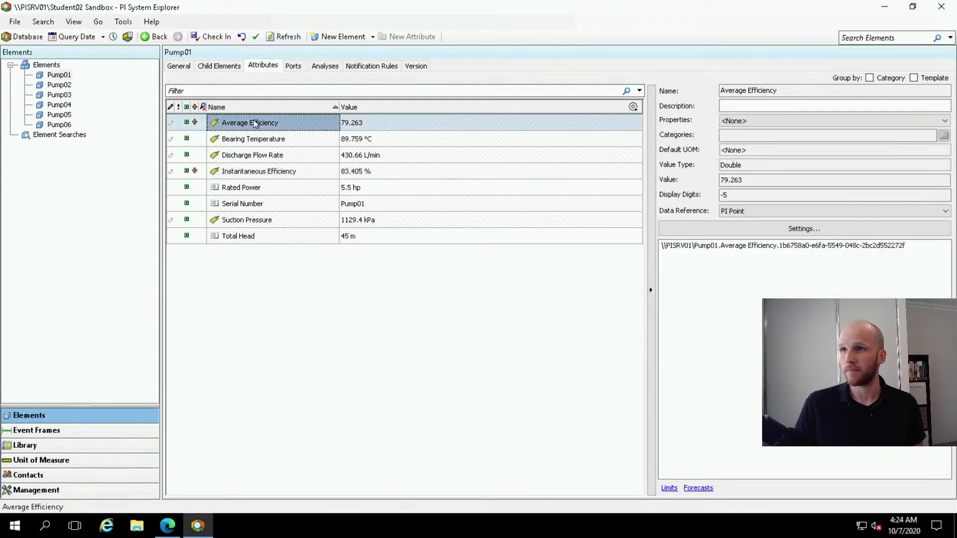
right_click(255, 125)
left_click(280, 265)
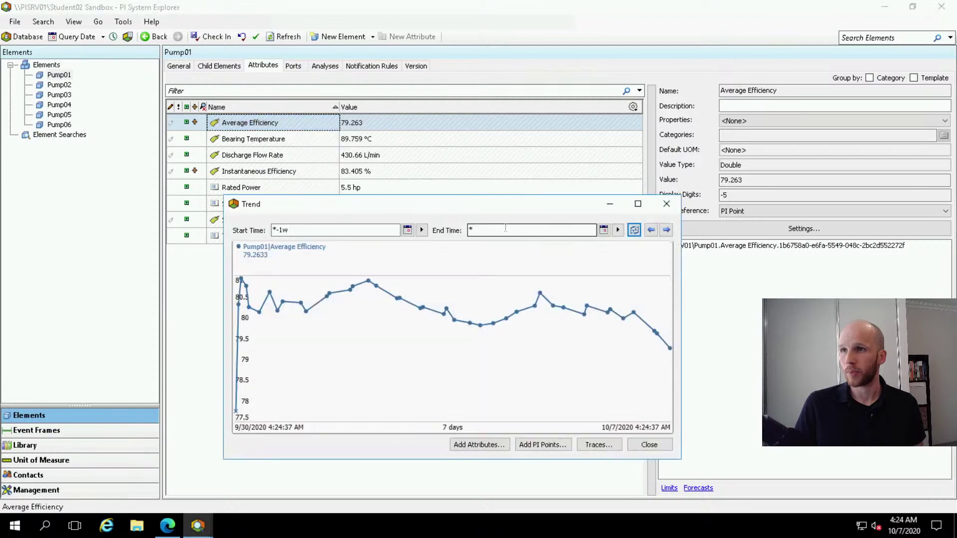
left_click_drag(327, 316, 665, 341)
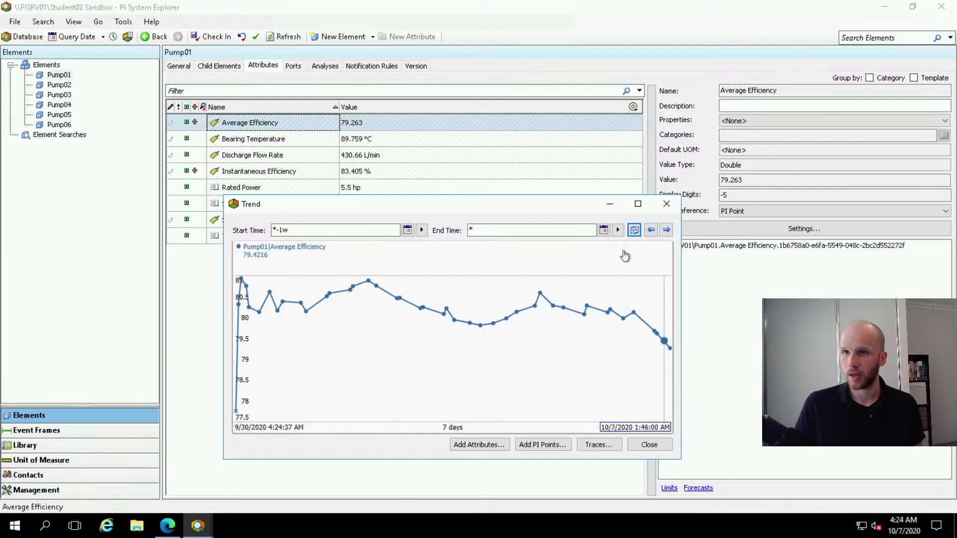
left_click(666, 204)
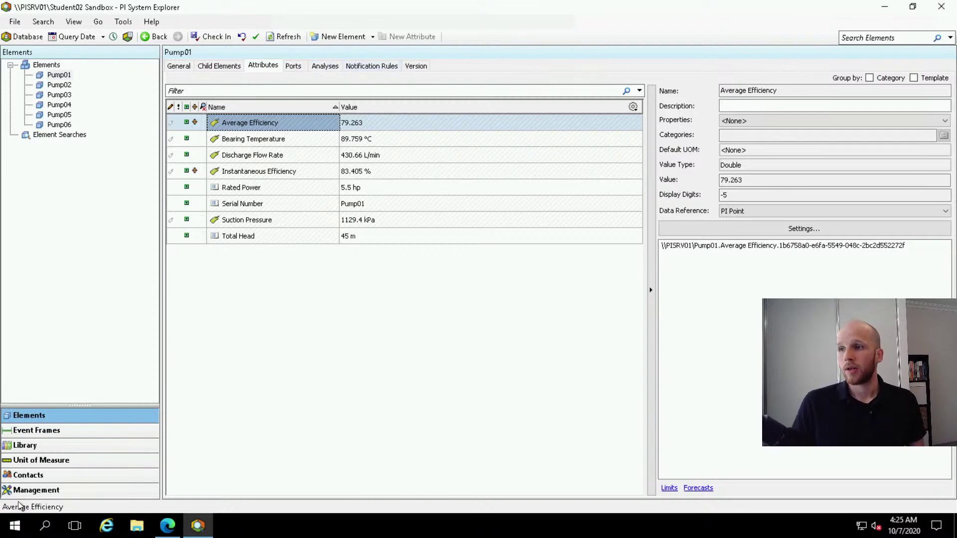
Open the limits of the Average Efficiency attribute template in the Pump element template
left_click(25, 445)
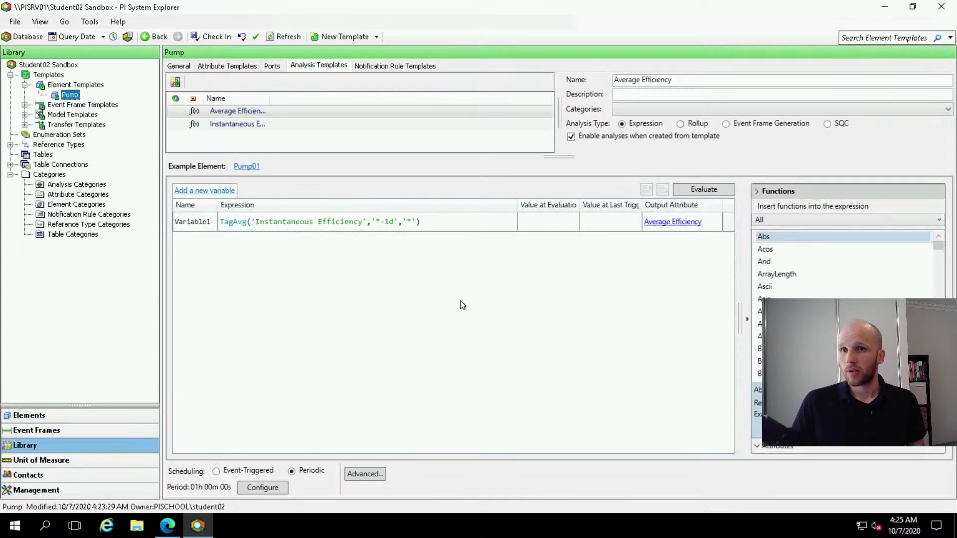
left_click(223, 65)
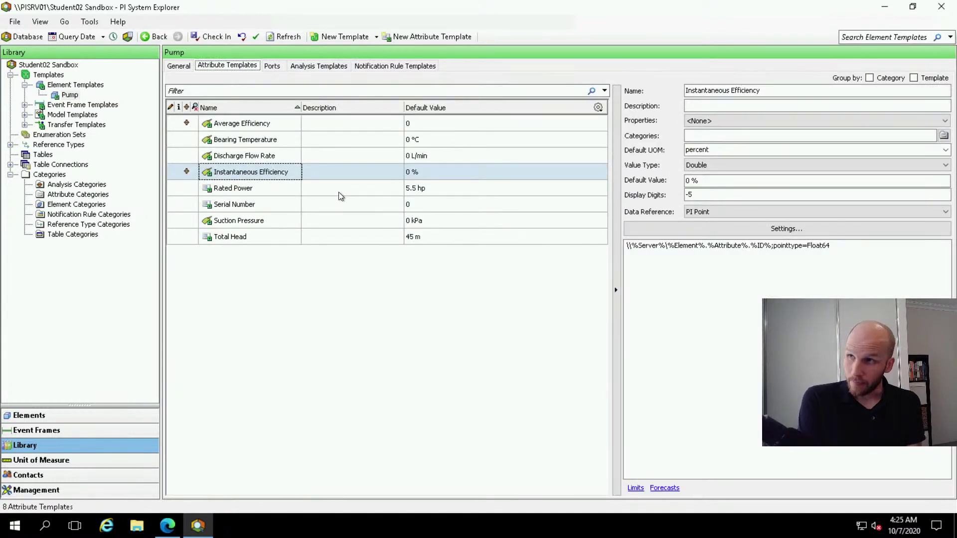
left_click(252, 123)
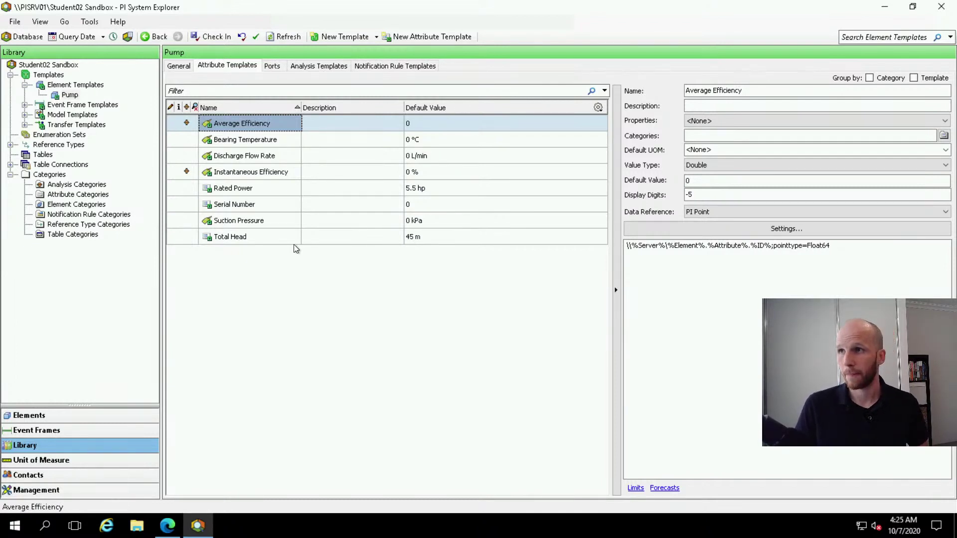
right_click(269, 124)
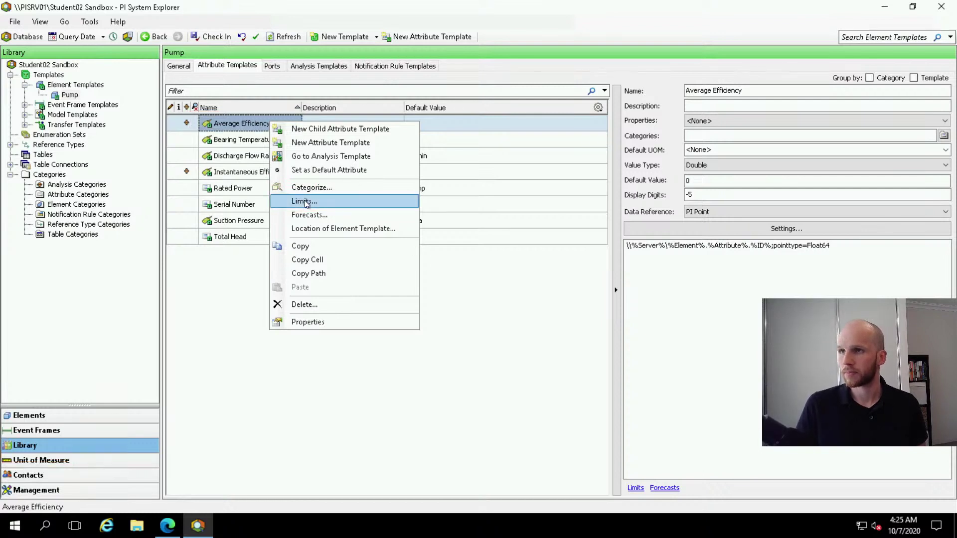
key("Escape")
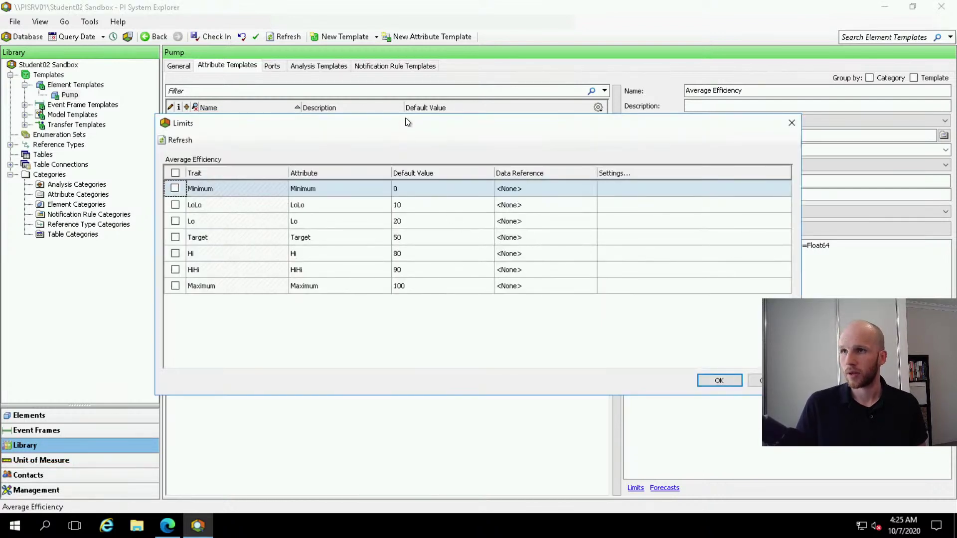
Enable the Target limit for the Average Efficiency attribute template
left_click_drag(405, 117, 398, 188)
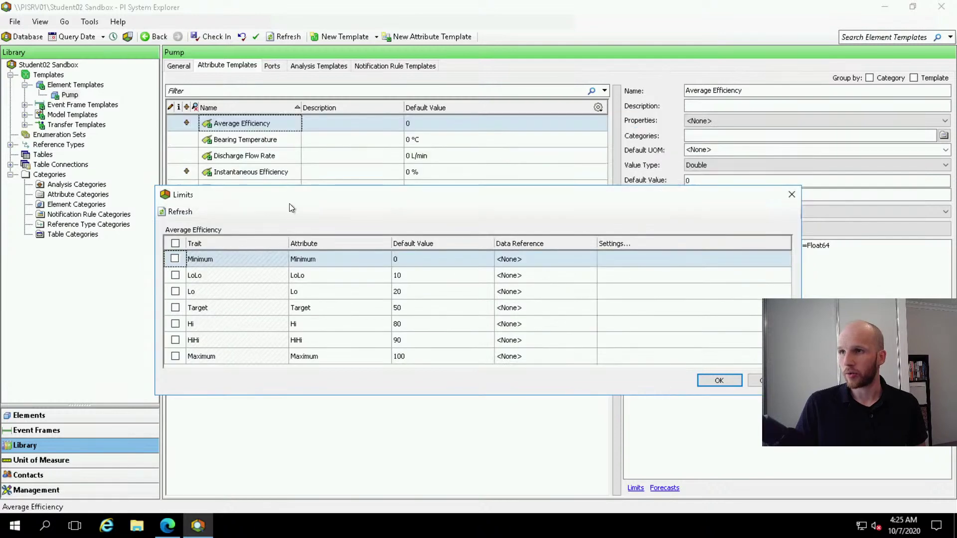
left_click_drag(291, 197, 493, 192)
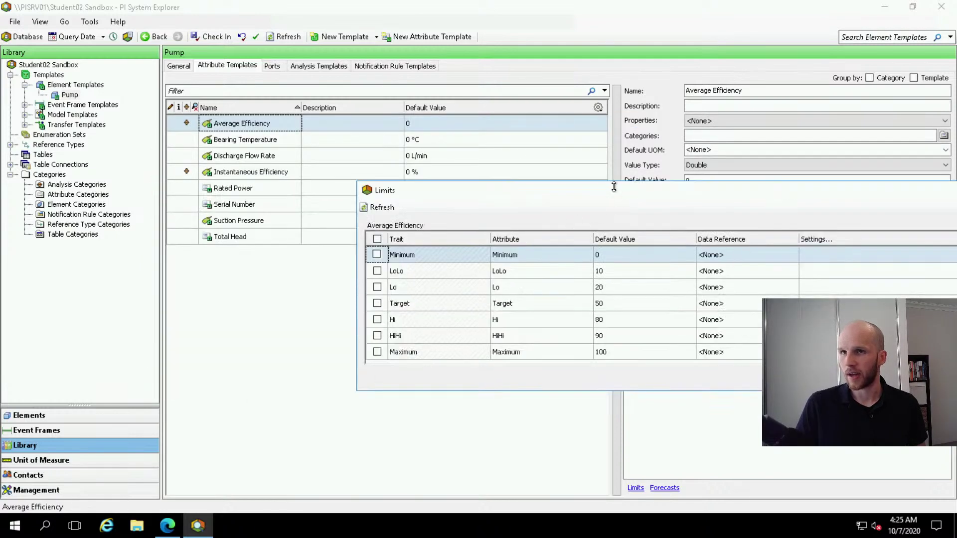
left_click_drag(614, 186, 484, 187)
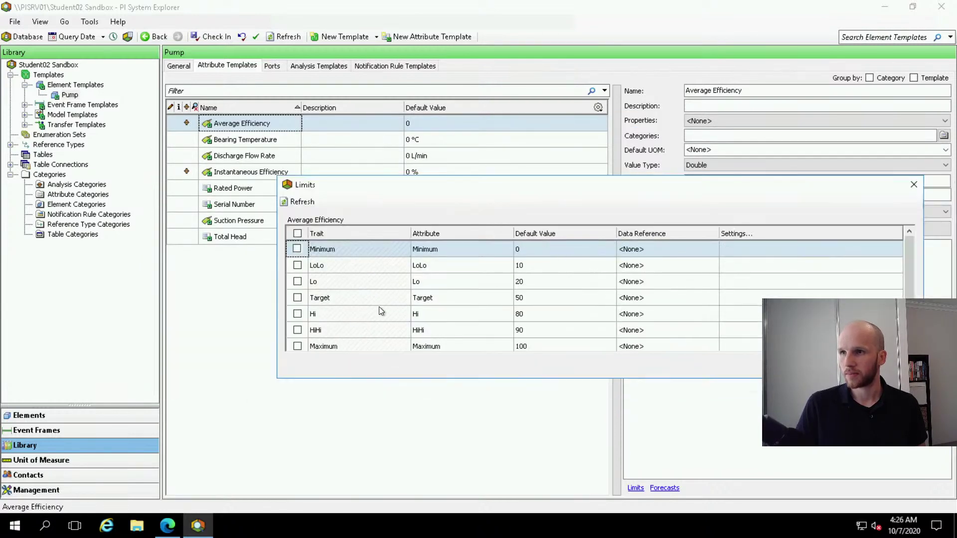
left_click(298, 298)
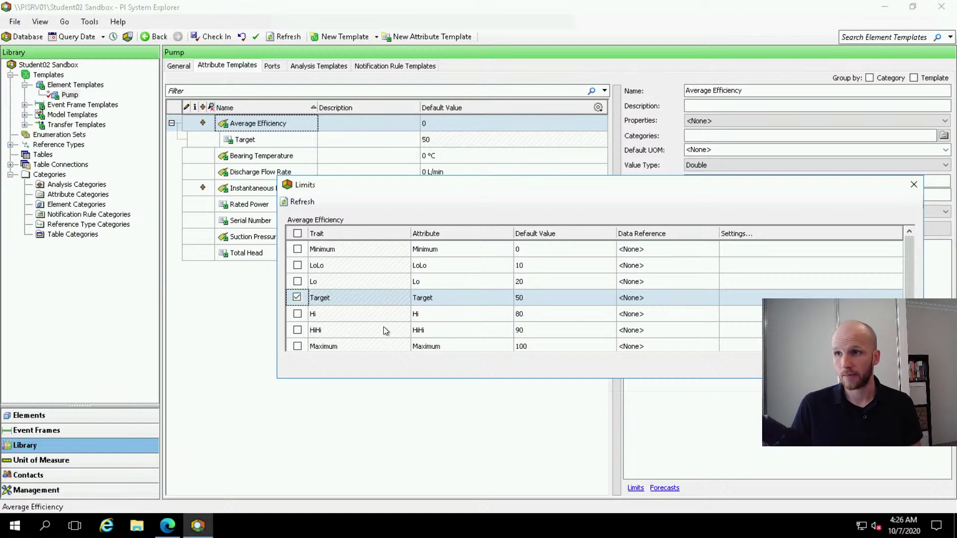
Name the Target limit's attribute Efficiency Threshold
left_click(468, 300)
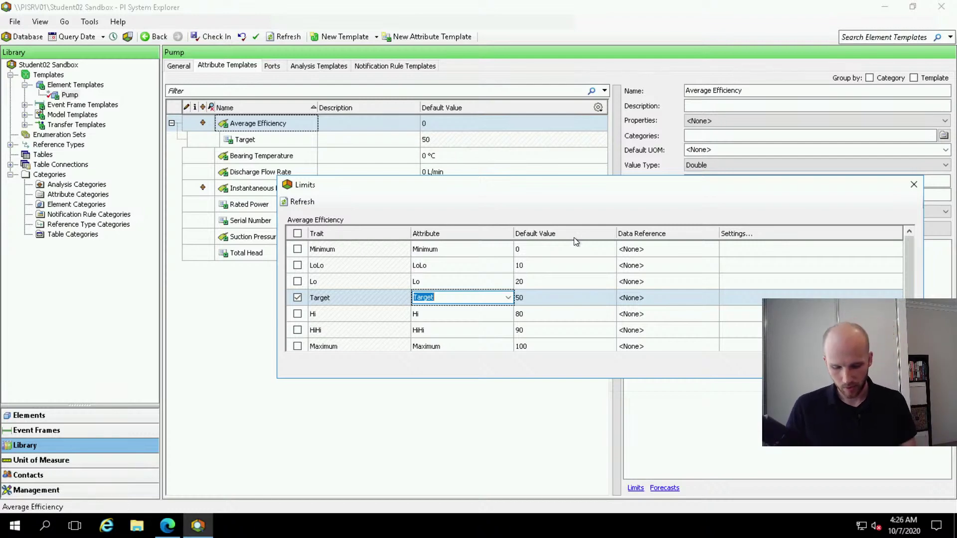
type("Efficiency")
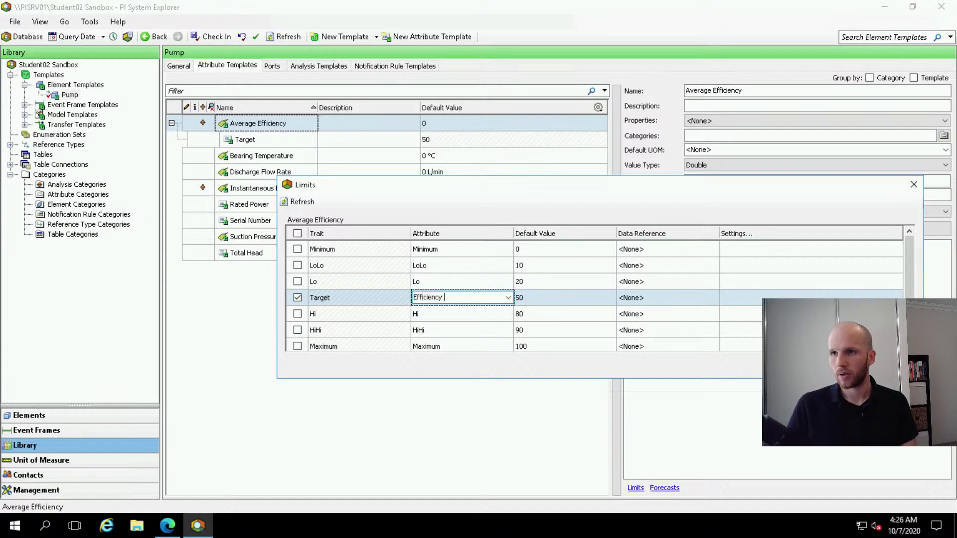
type(" Thre")
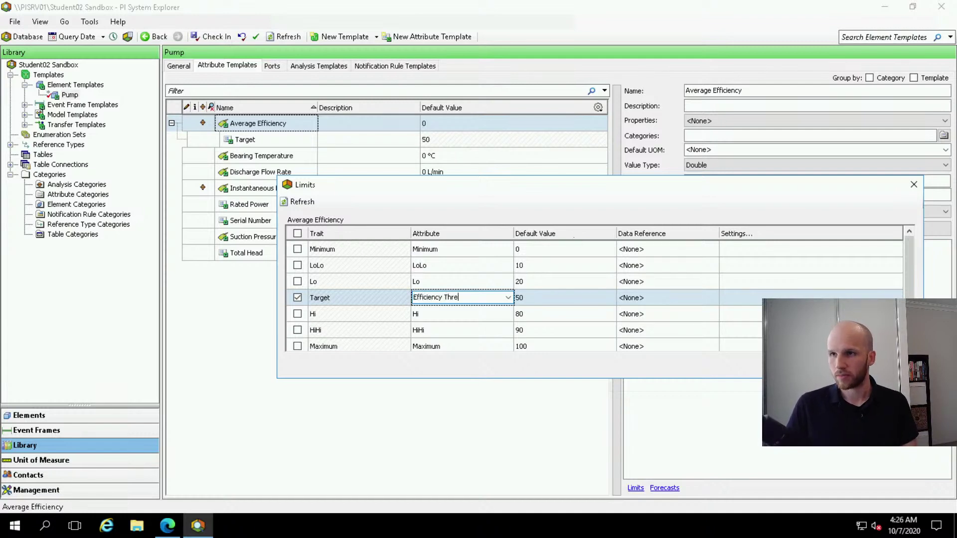
type("shold")
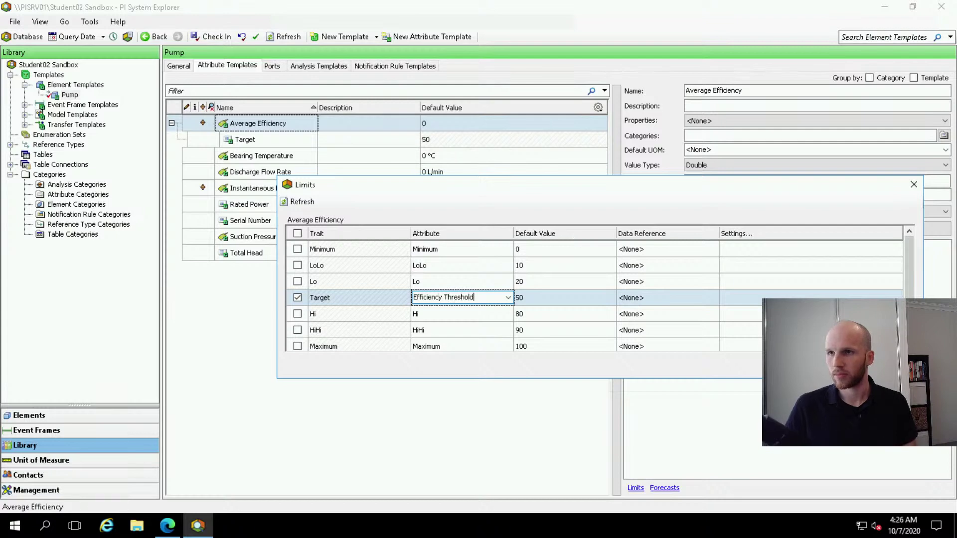
key("Return")
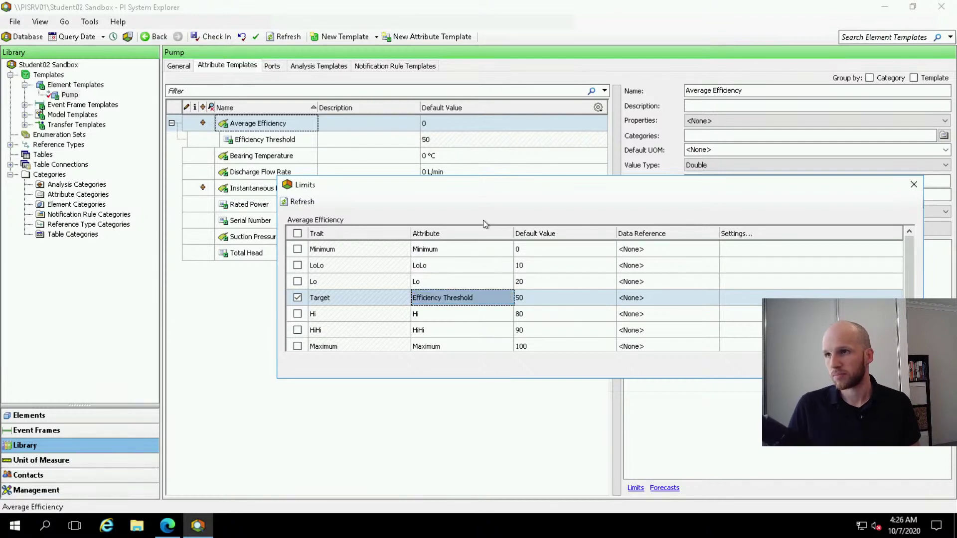
Rename the Target limit's attribute to Efficiency Alarm Threshold
left_click(434, 300)
left_click(445, 297)
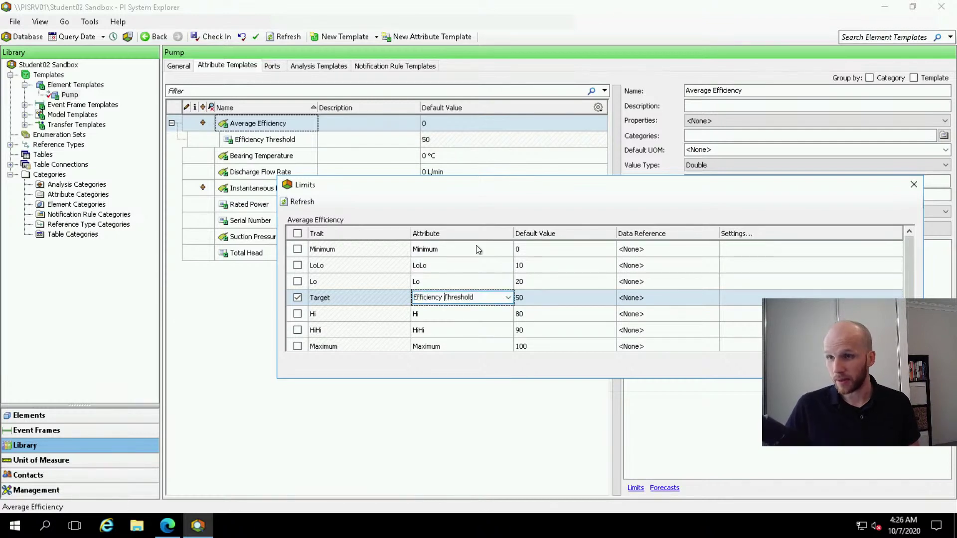
type("Alart")
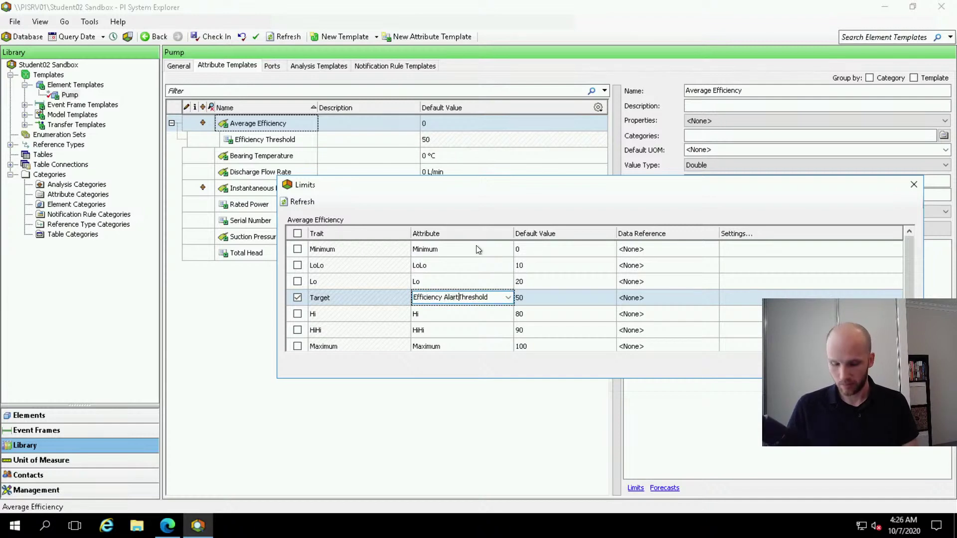
key("BackSpace")
type("m")
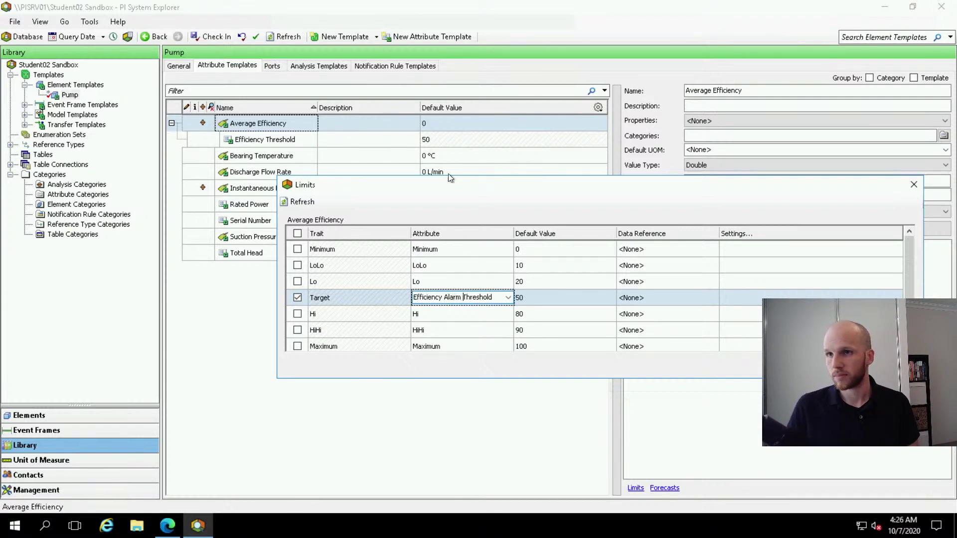
left_click(394, 298)
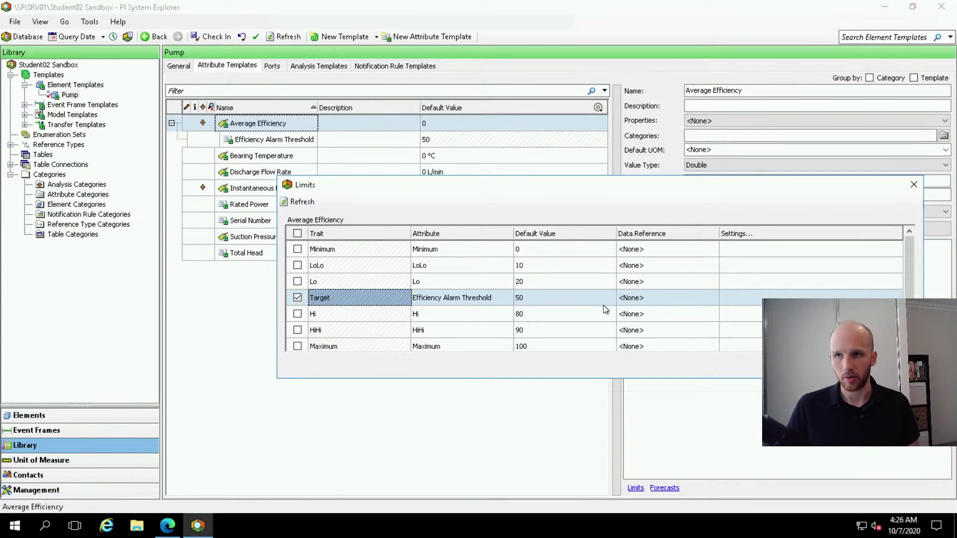
Set the default value of the Efficiency Alarm Threshold limit to 70 and accept the limits
left_click(554, 292)
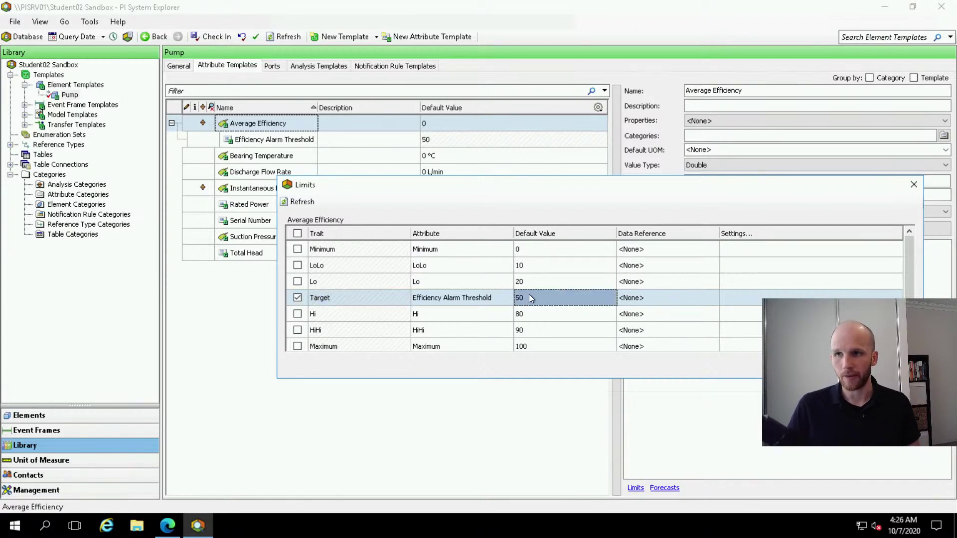
left_click(530, 297)
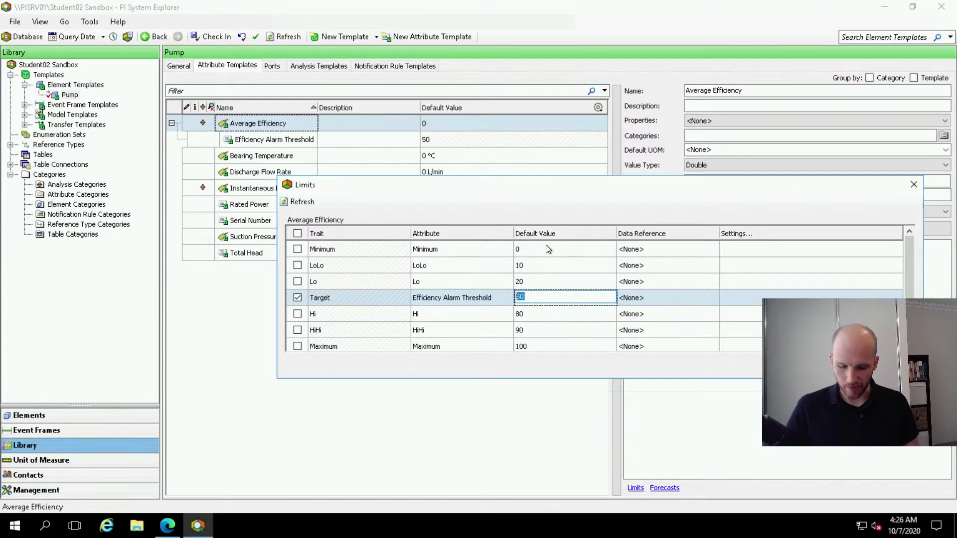
key("BackSpace")
key("BackSpace")
type("70")
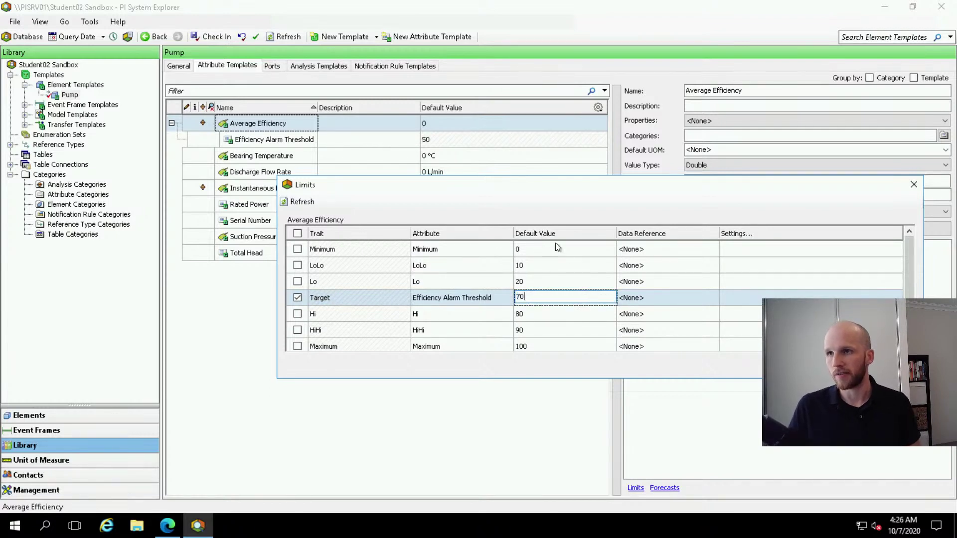
left_click(842, 364)
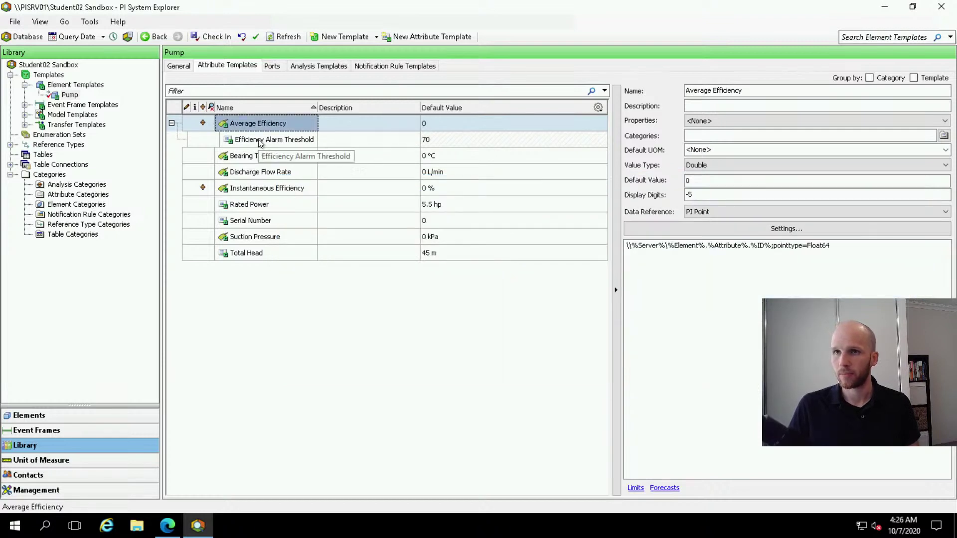
Review the Efficiency Alarm Threshold child attribute's properties and its entry in Average Efficiency's limits
left_click(227, 142)
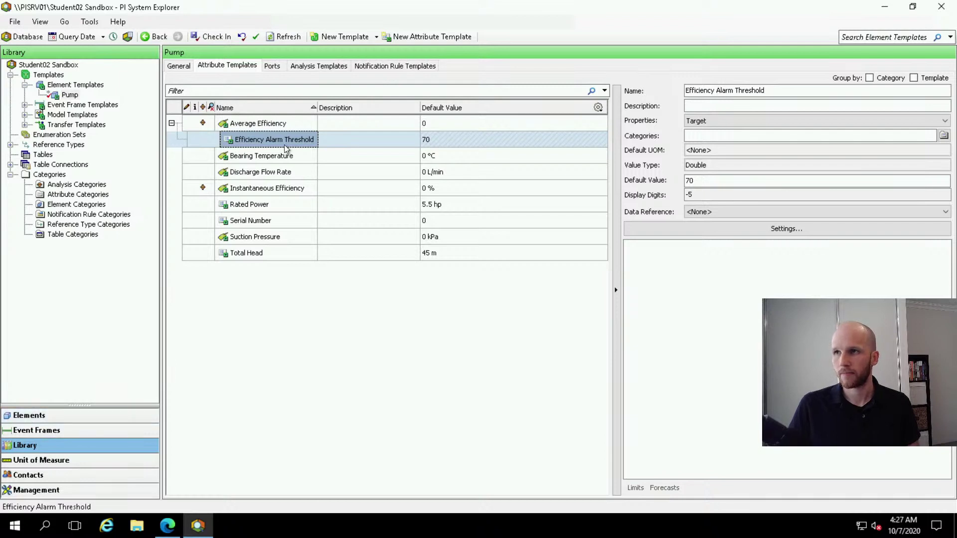
right_click(282, 125)
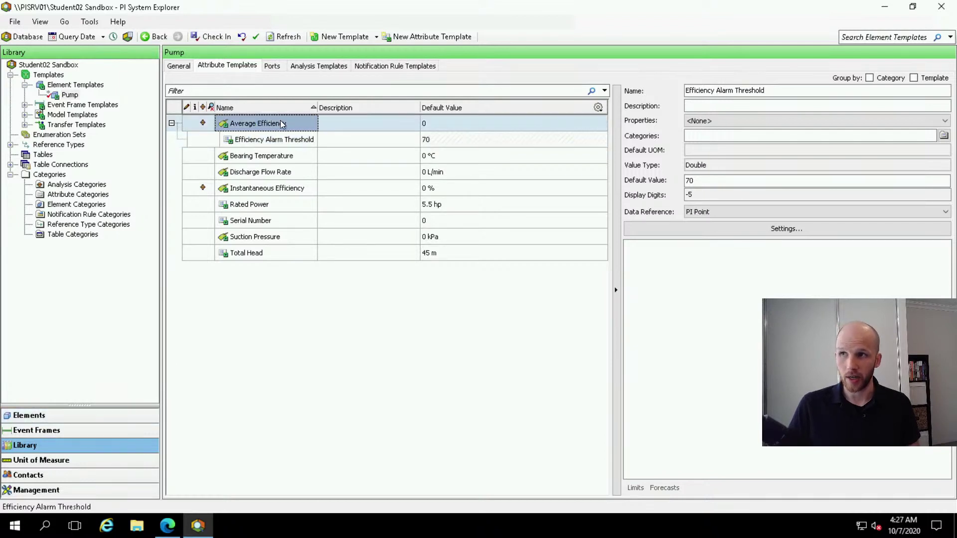
left_click(338, 205)
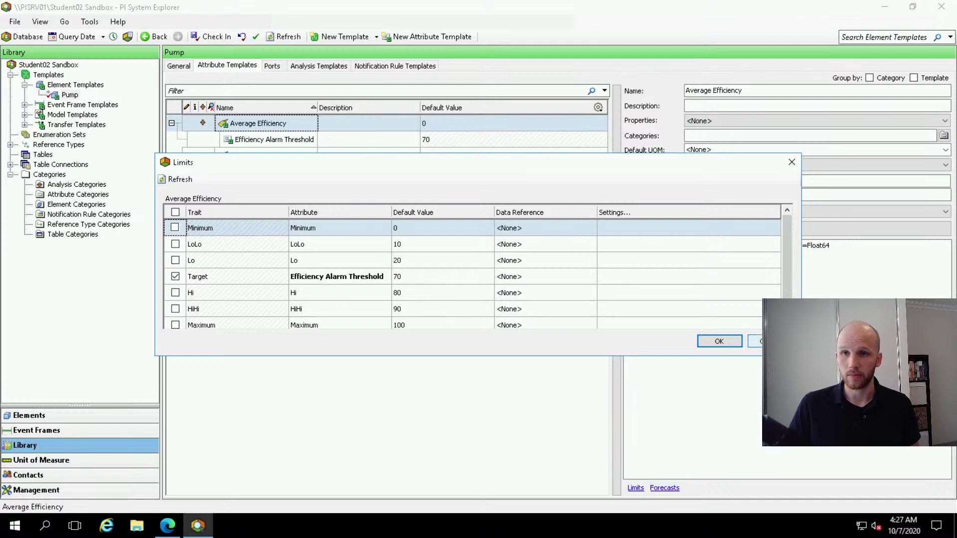
left_click(755, 341)
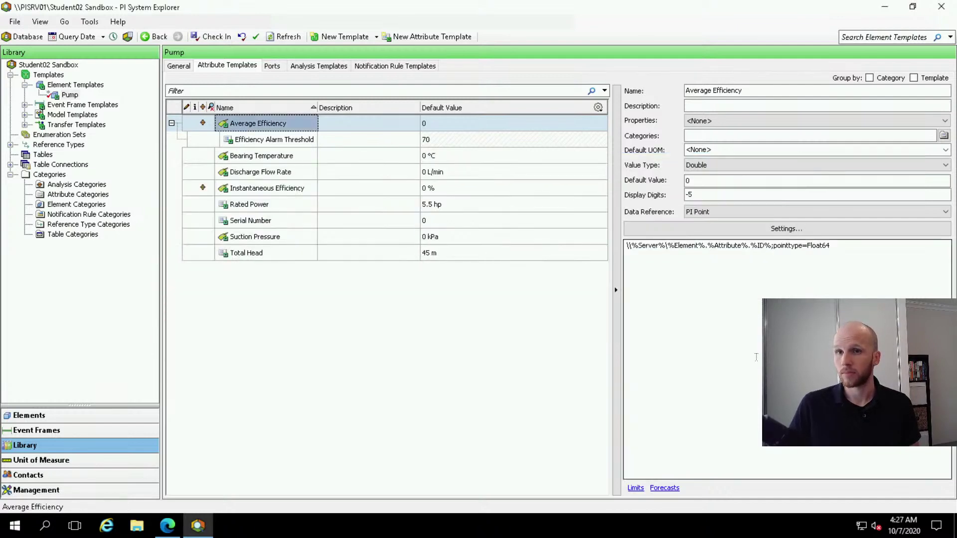
left_click(277, 142)
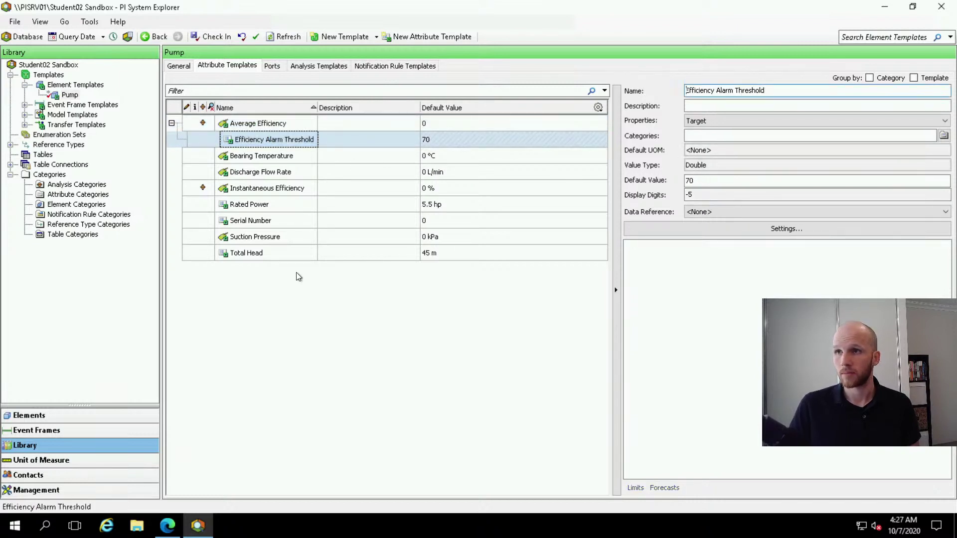
Set the default unit of measure of the Average Efficiency attribute template to %
left_click(271, 128)
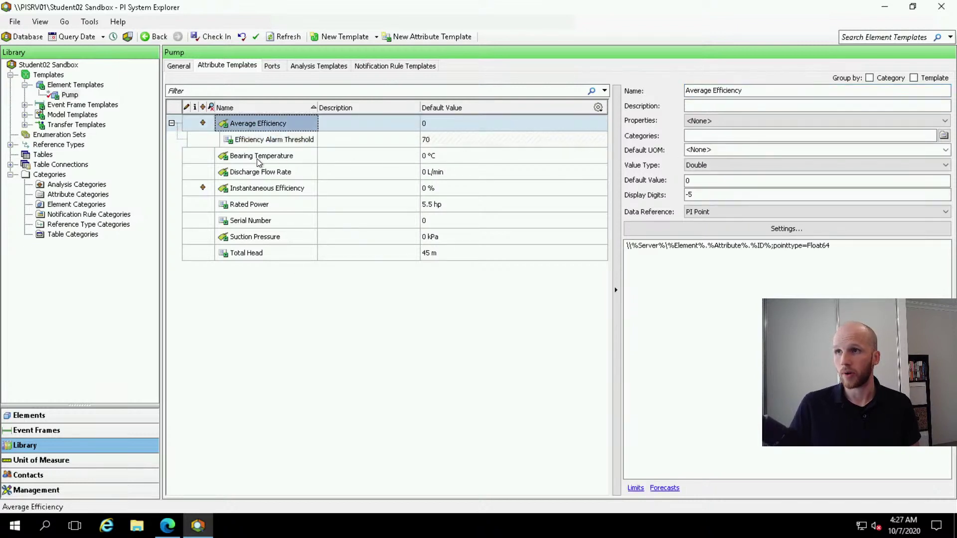
left_click(713, 150)
type("%")
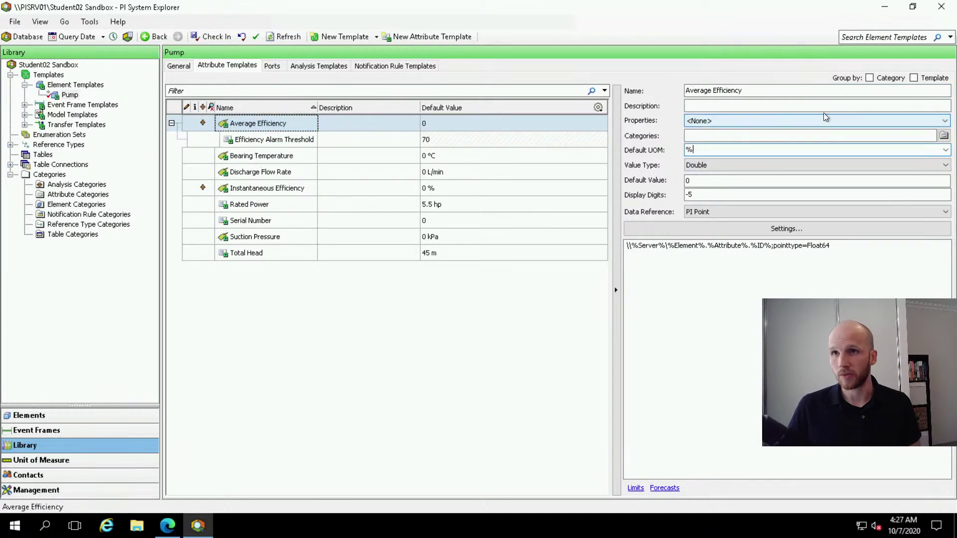
left_click(289, 140)
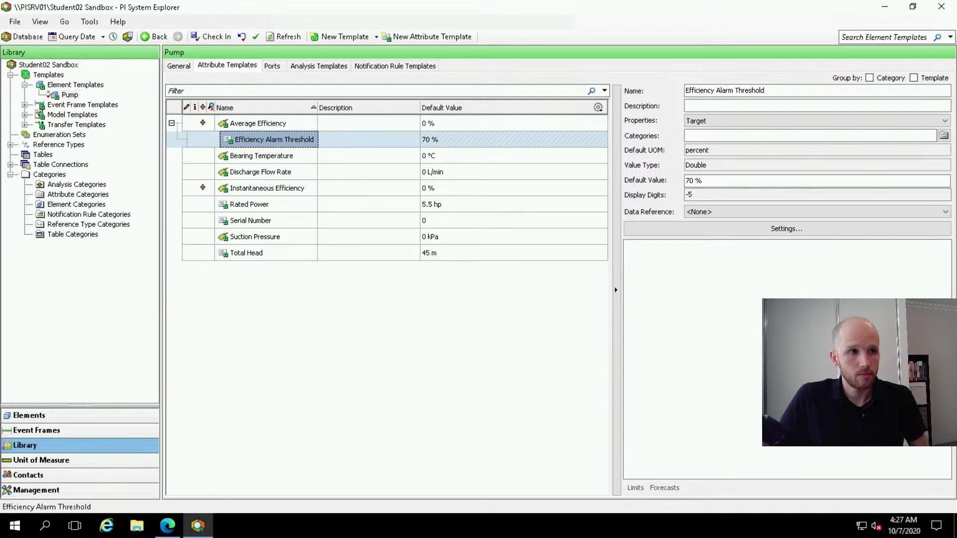
key("alt+Tab")
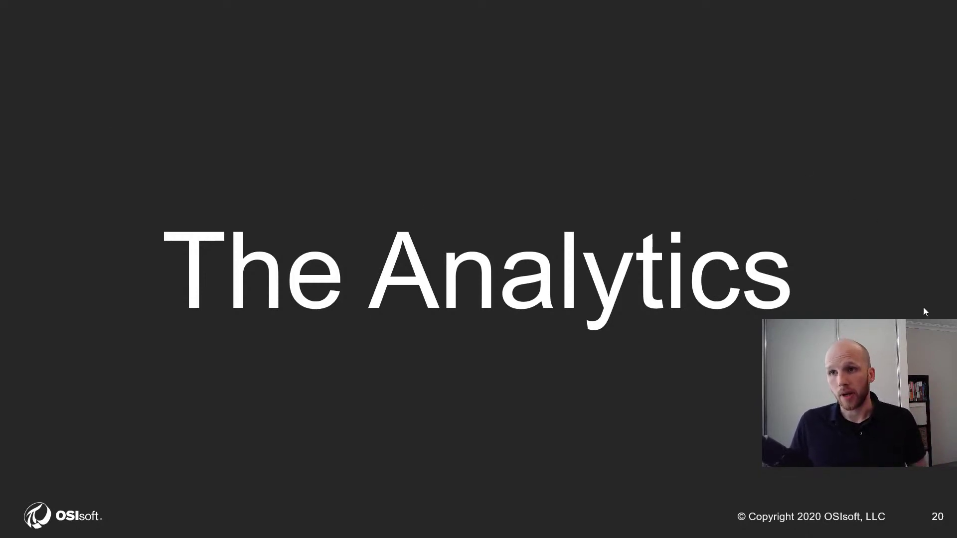
key("Right")
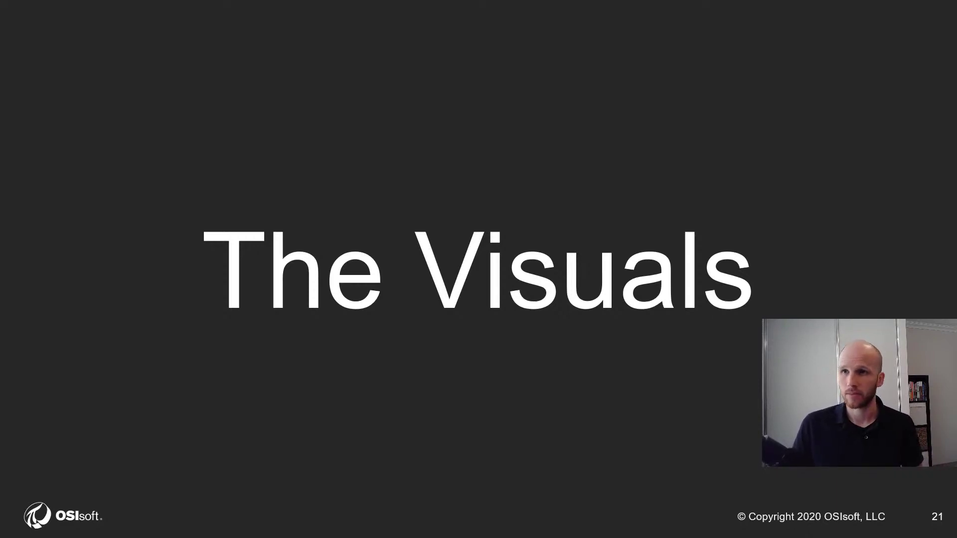
key("alt+Tab")
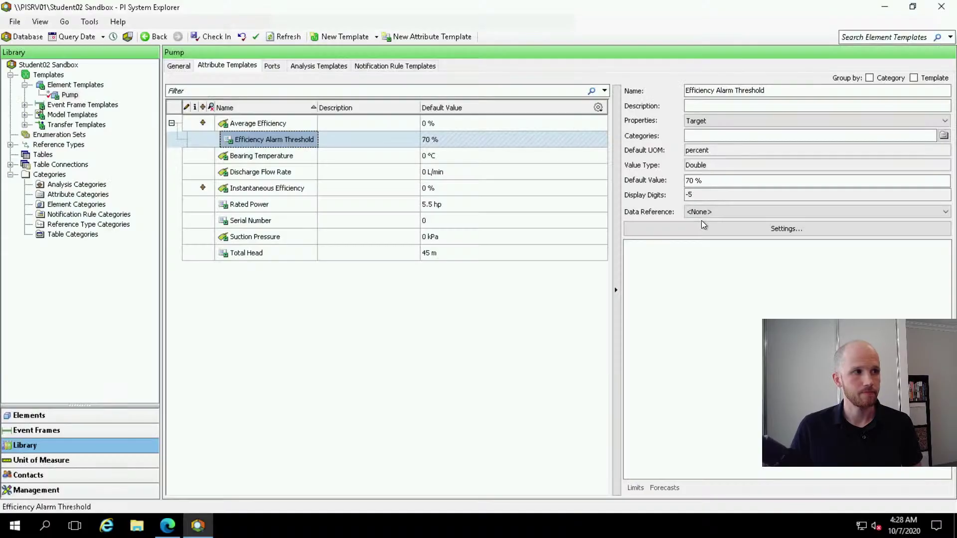
Switch to PI Vision in the browser and create a new display
left_click(166, 528)
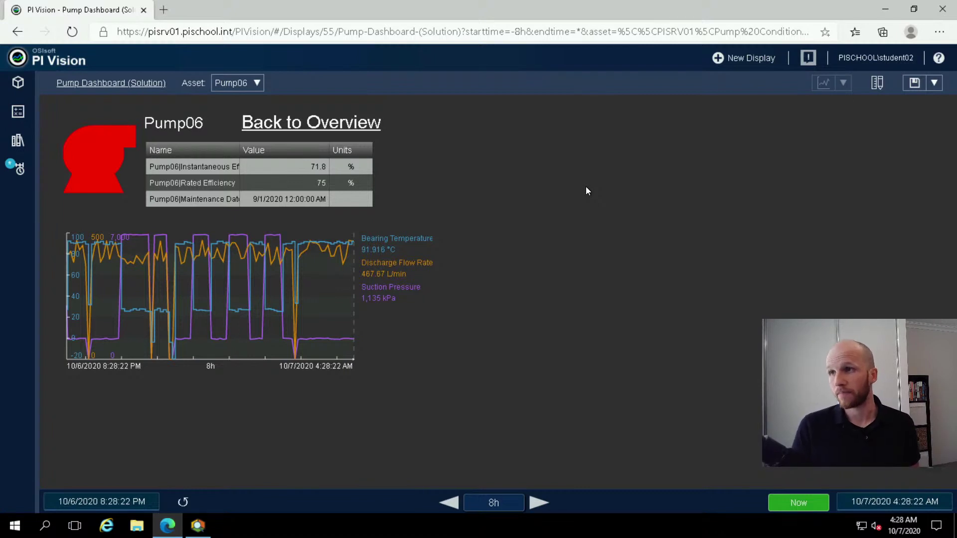
left_click(756, 59)
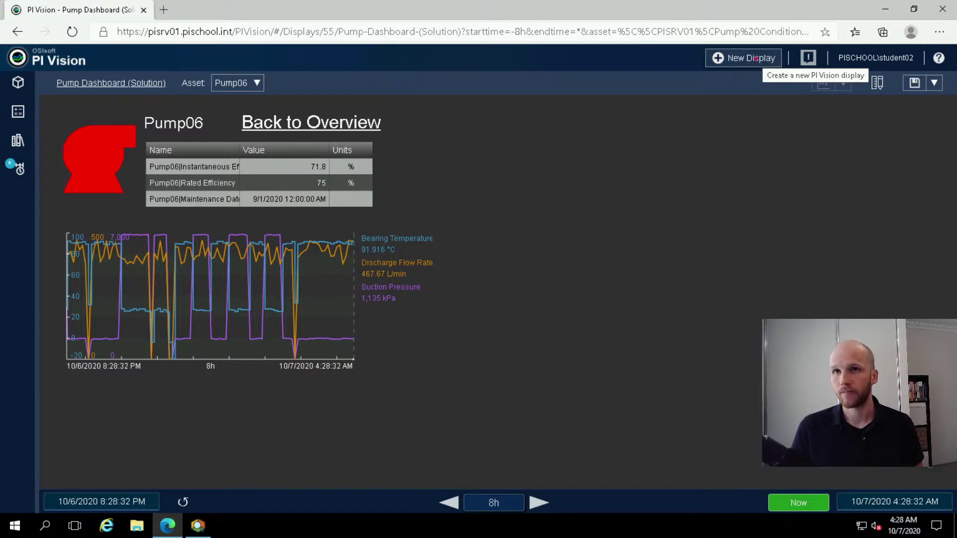
left_click_drag(688, 48, 790, 63)
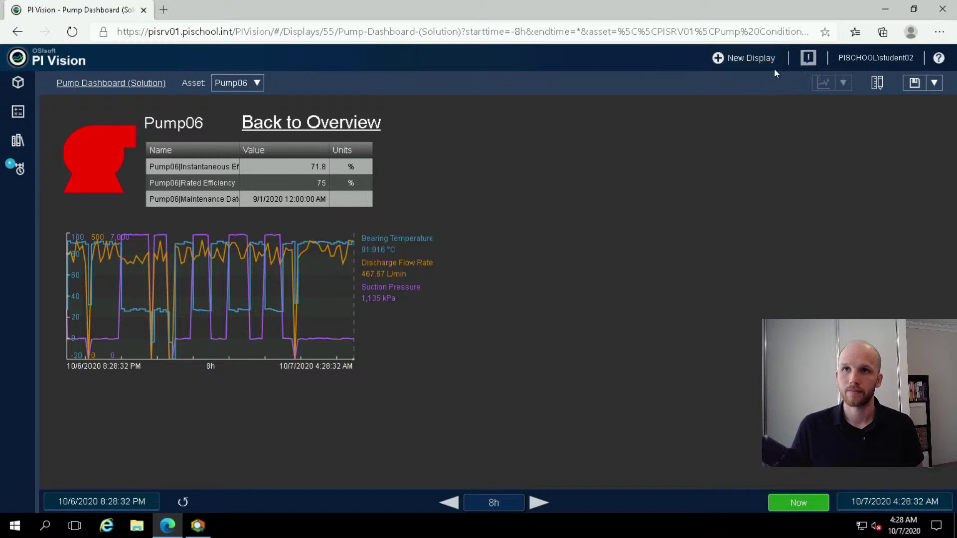
left_click(740, 58)
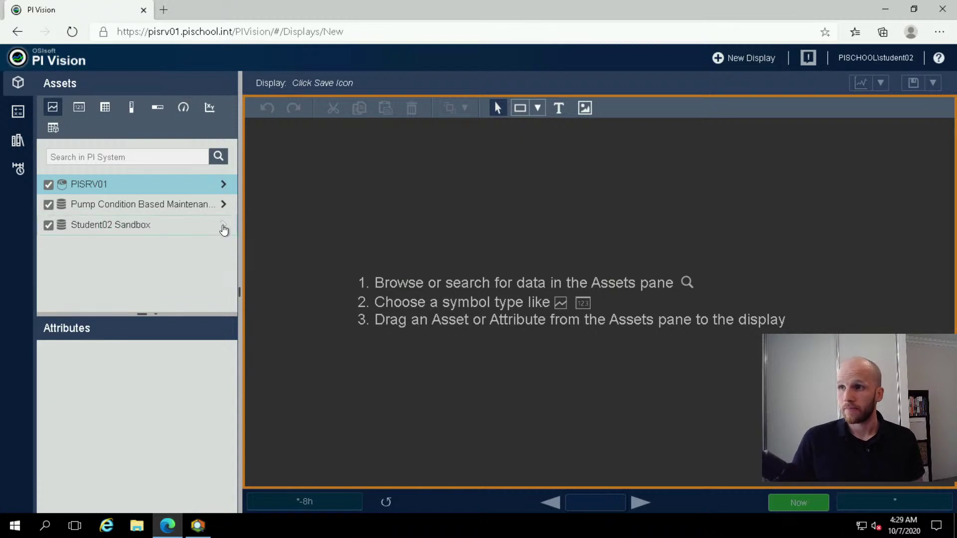
Browse the Student02 Sandbox database in the assets and list the attributes of Pump01
left_click(223, 227)
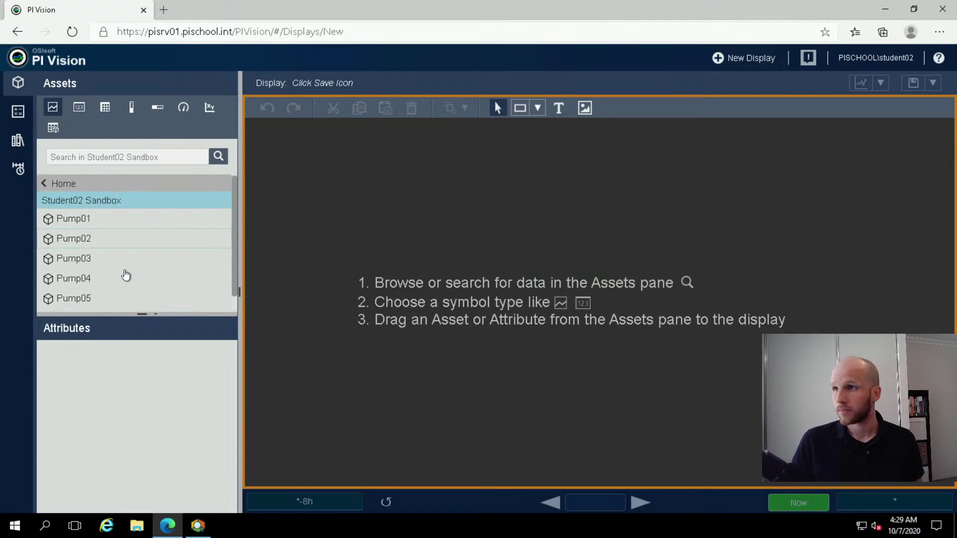
left_click(76, 221)
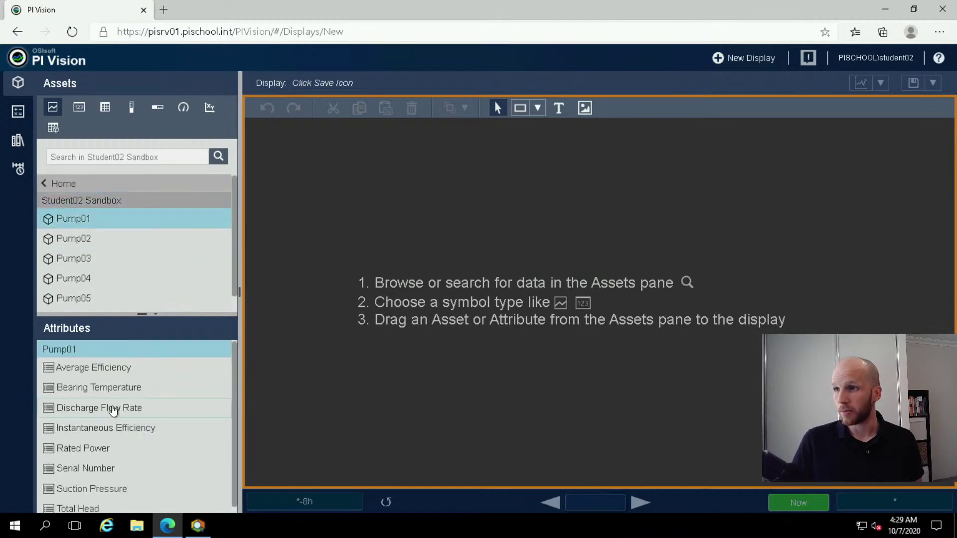
scroll(127, 409, "down", 1)
scroll(125, 439, "up", 1)
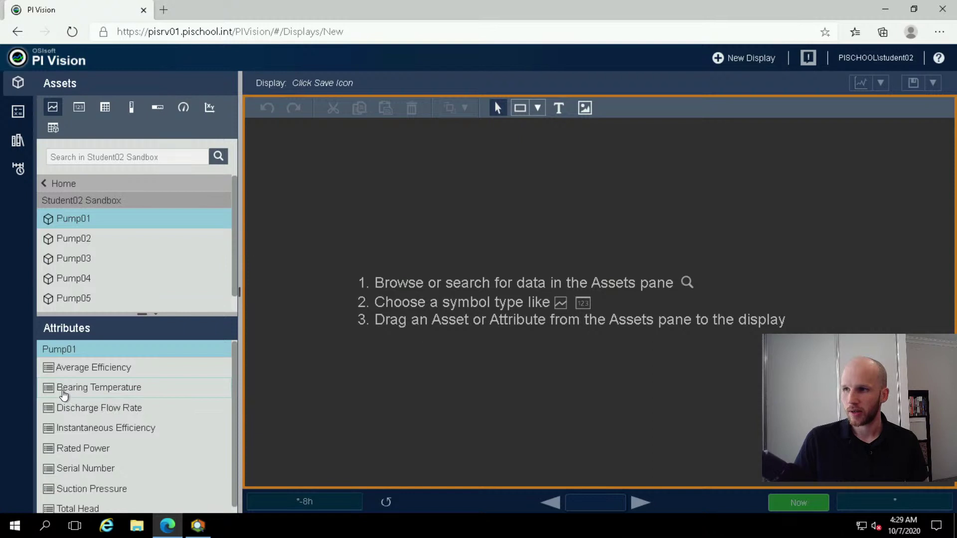
Add a trend of Pump01's Bearing Temperature and Average Efficiency to the lower part of the display
left_click_drag(66, 395, 280, 275)
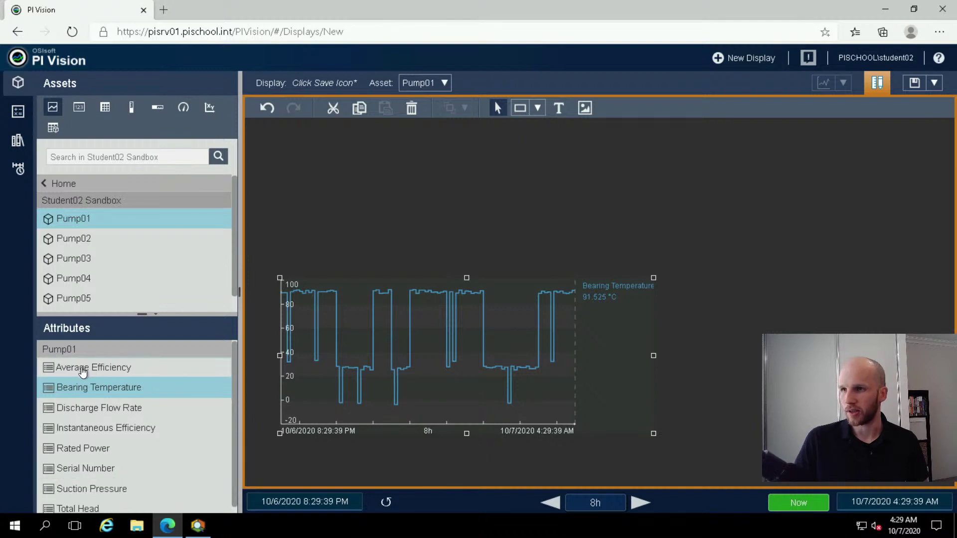
mouse_move(83, 372)
left_mouse_down()
mouse_move(267, 376)
mouse_move(451, 352)
mouse_move(307, 380)
left_mouse_up()
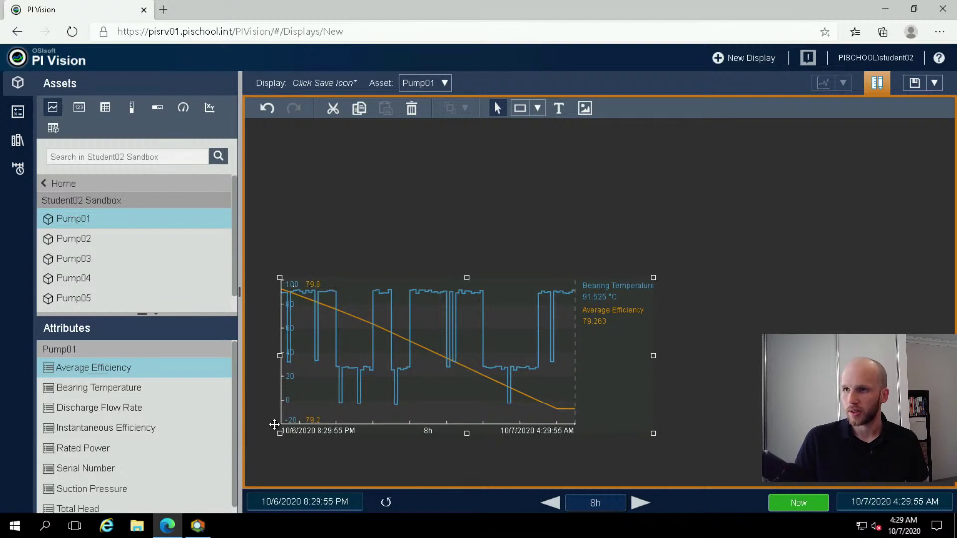
left_click(386, 199)
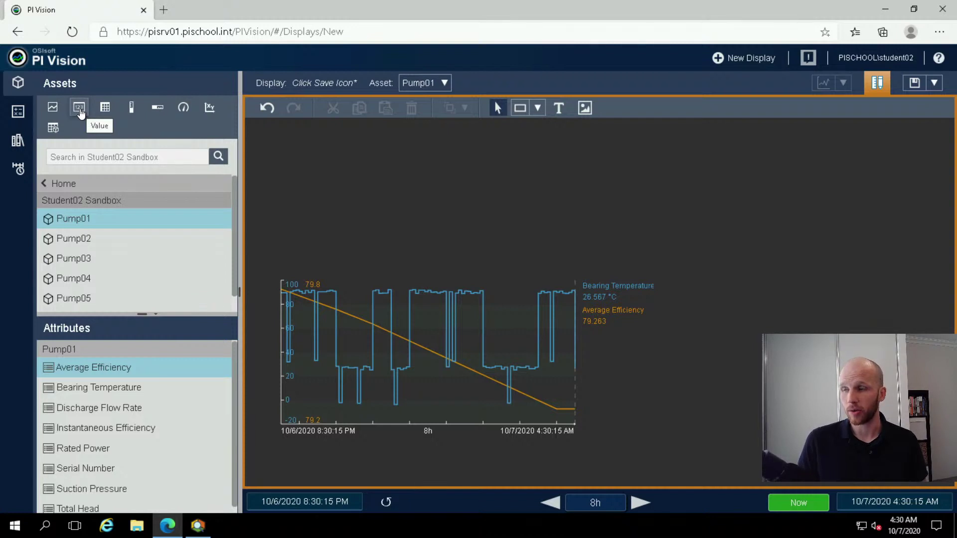
Place Pump01's Serial Number value above the trend as a heading, with label and time stamp hidden and font size about 34
left_click(80, 108)
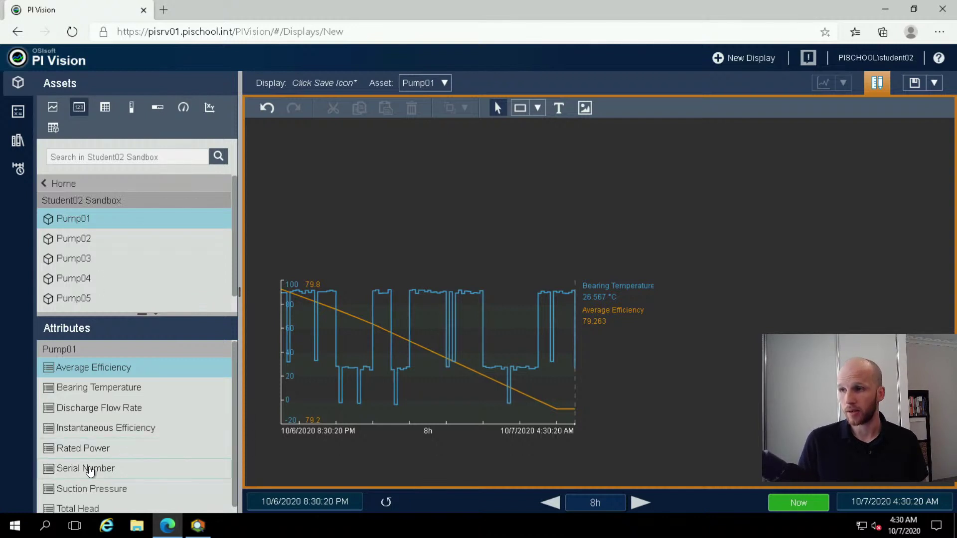
left_click_drag(121, 461, 306, 173)
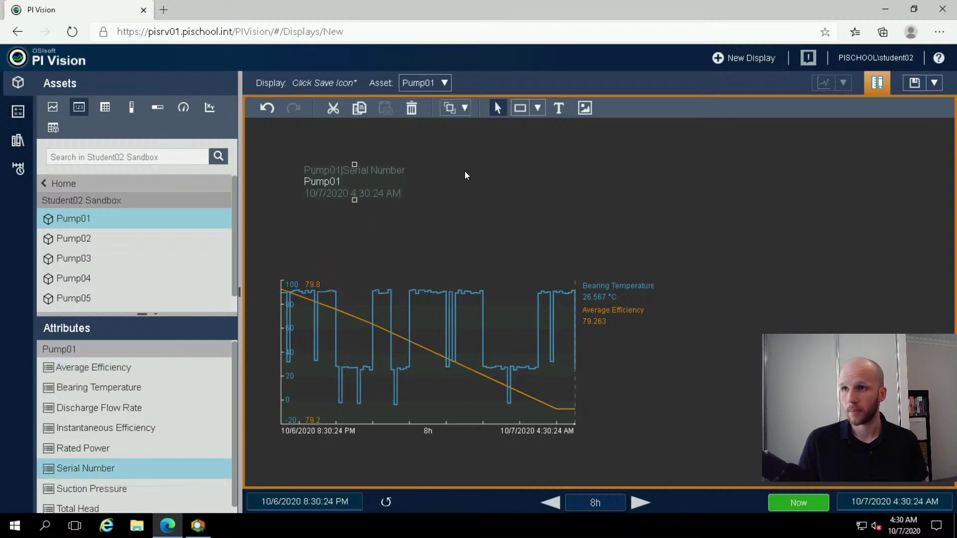
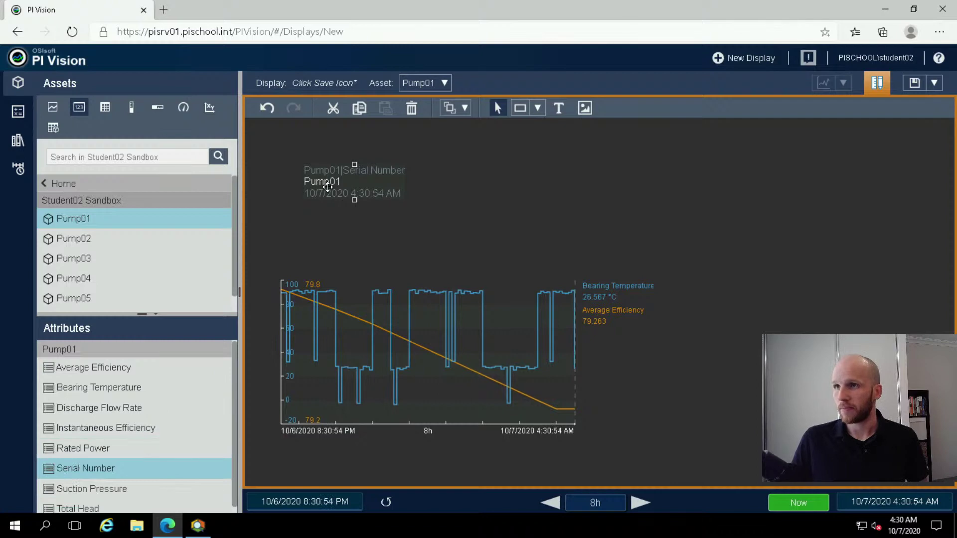
right_click(346, 175)
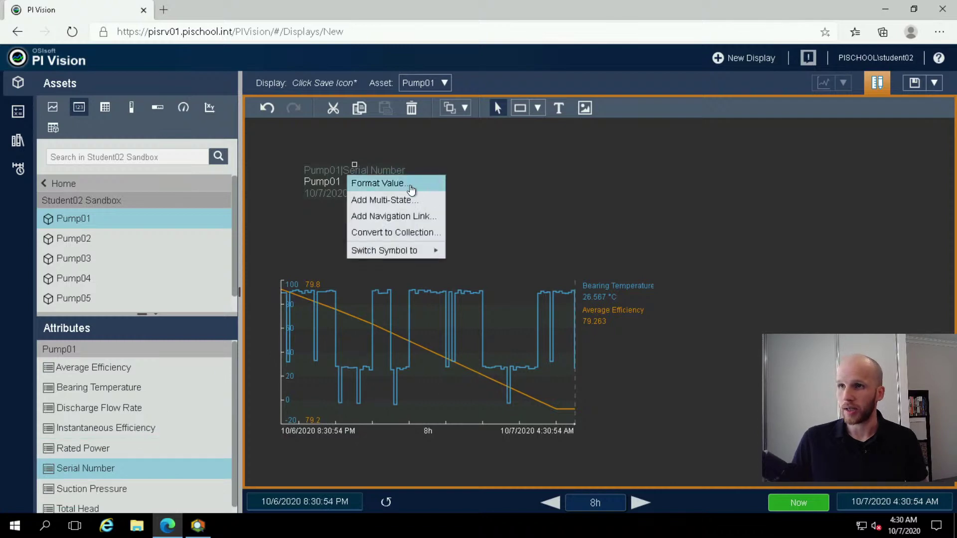
left_click(411, 190)
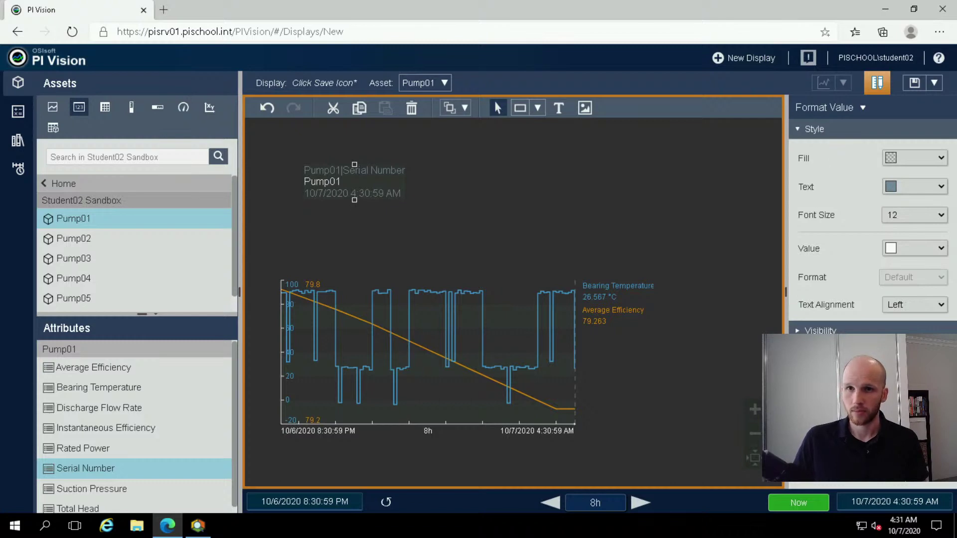
left_click(820, 331)
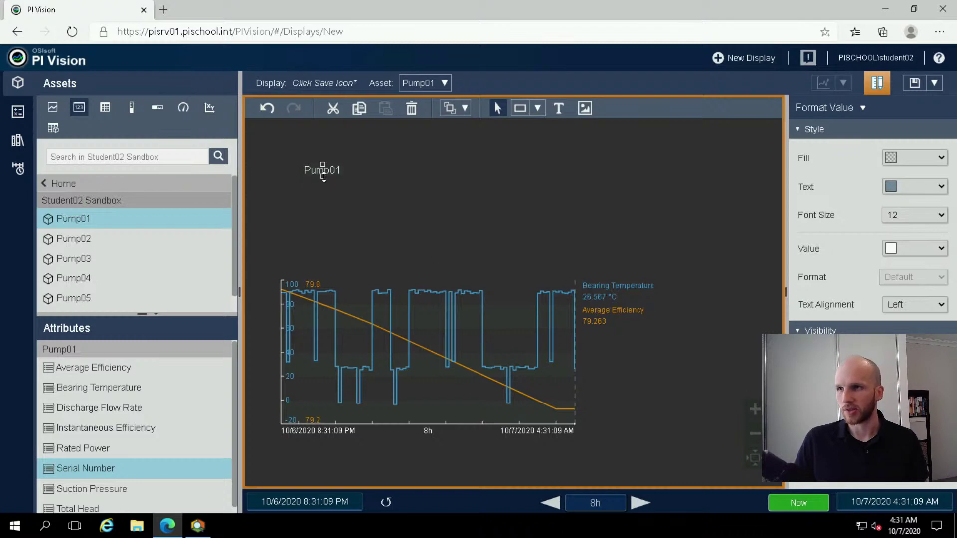
left_click_drag(323, 176, 330, 150)
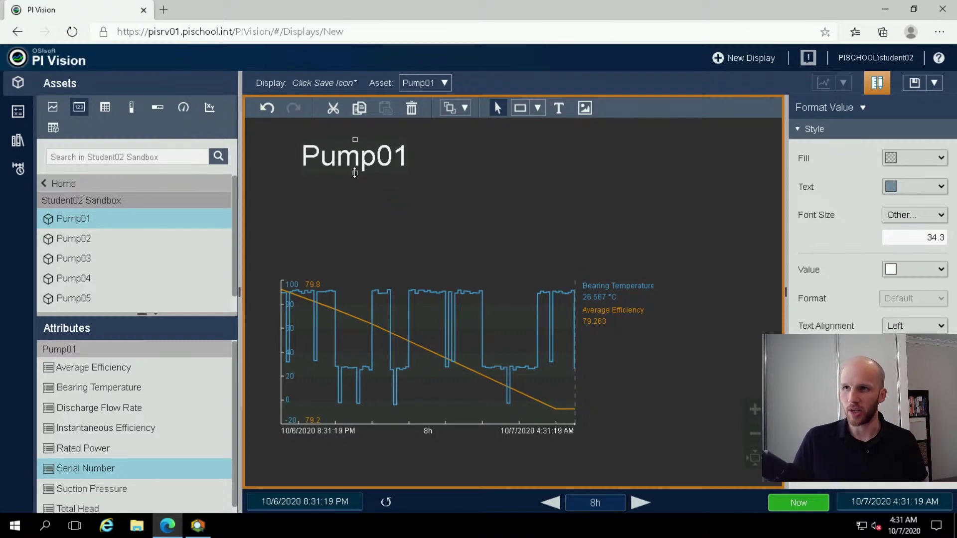
left_click(579, 180)
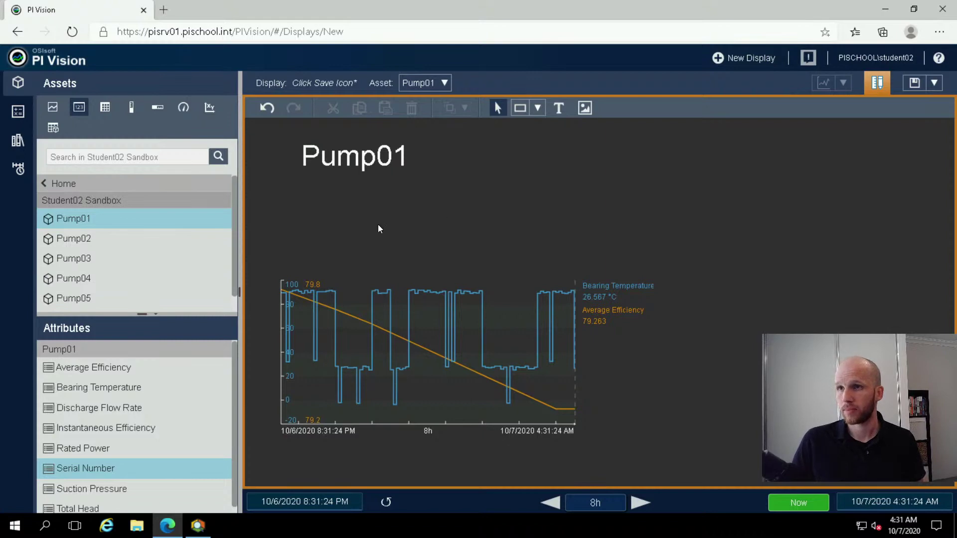
Reposition the trend slightly to the right beneath the pump heading
left_click_drag(385, 351, 397, 317)
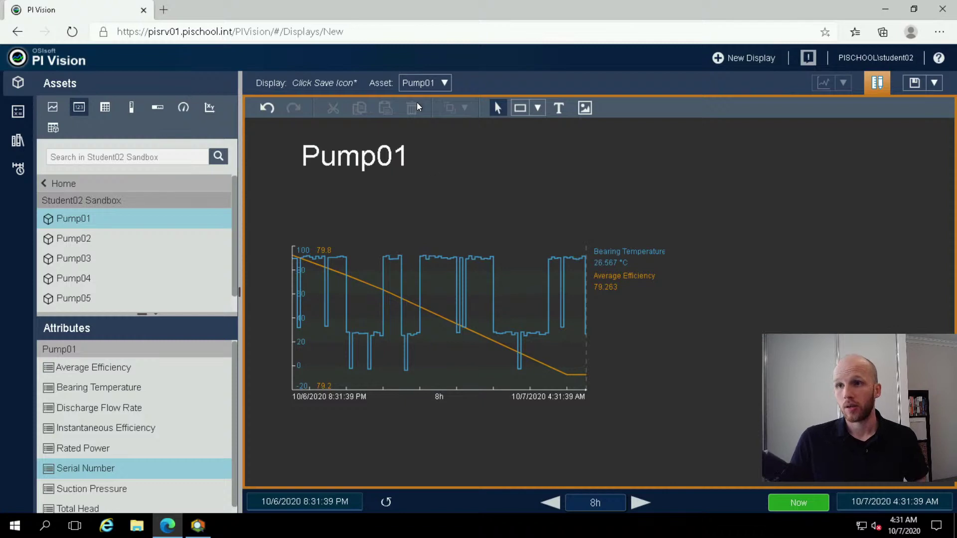
left_click(436, 331)
left_click_drag(437, 332, 439, 355)
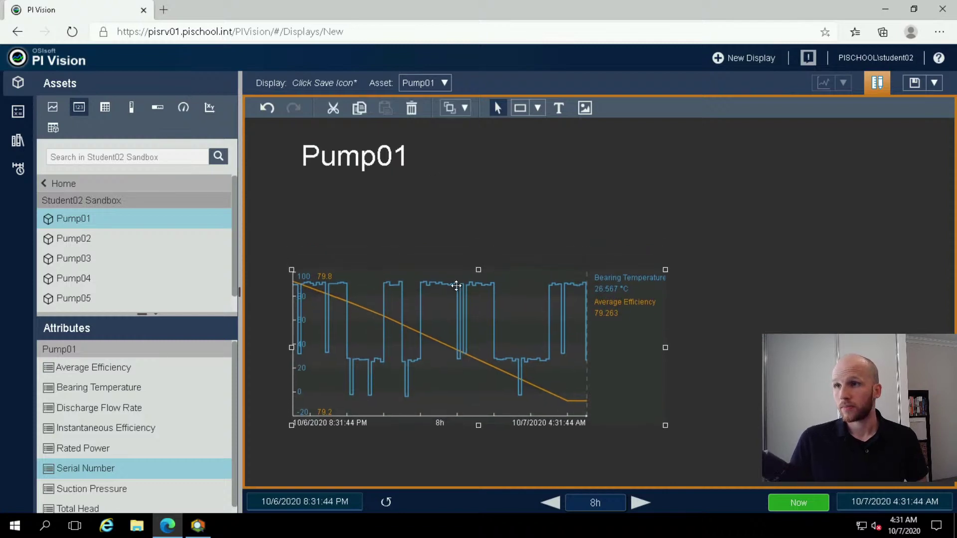
left_click(476, 173)
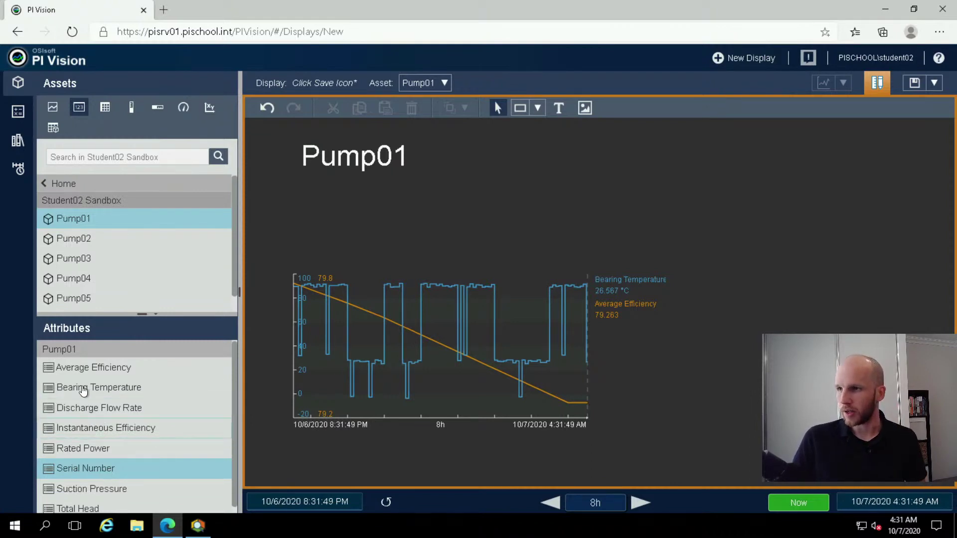
Add a value symbol for Pump01's Average Efficiency beside the pump heading and open its value formatting
left_click(87, 369)
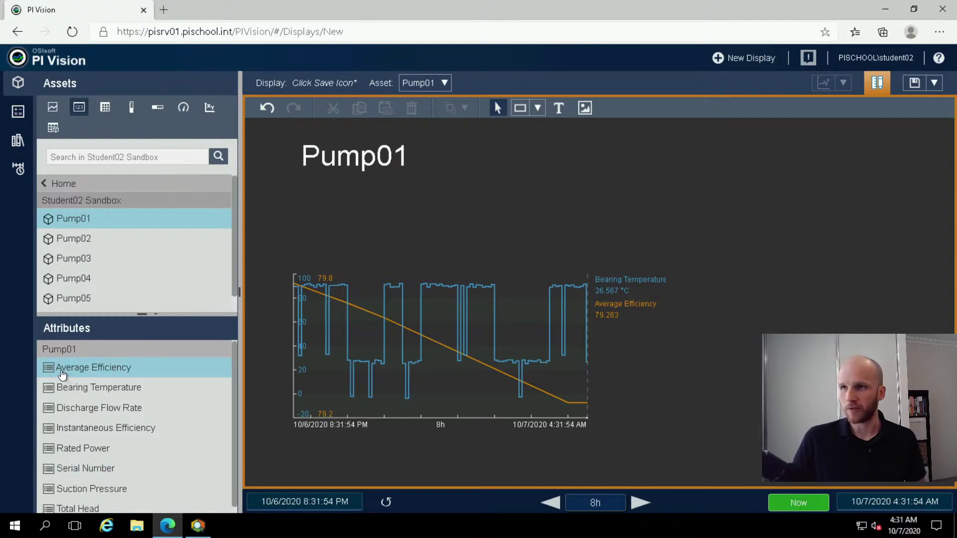
left_click_drag(62, 375, 471, 152)
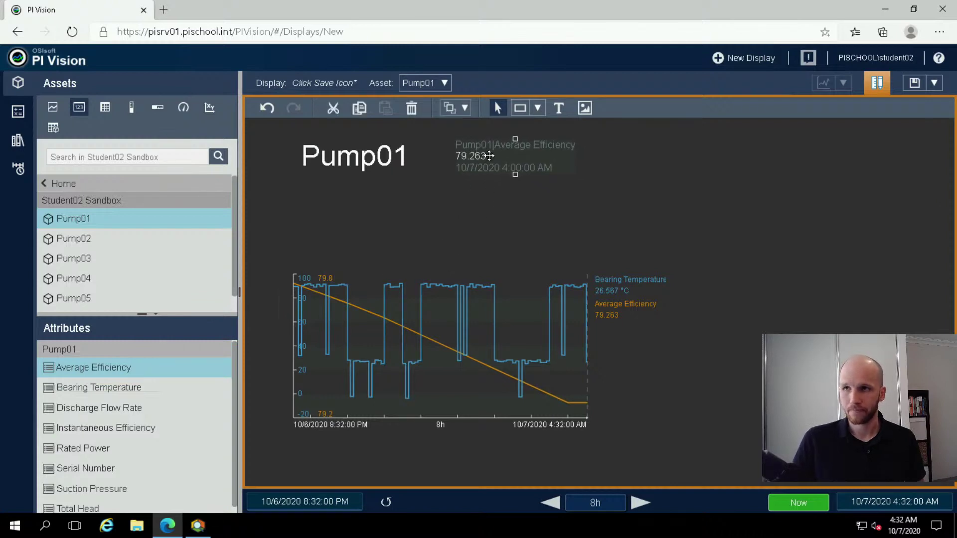
mouse_move(489, 156)
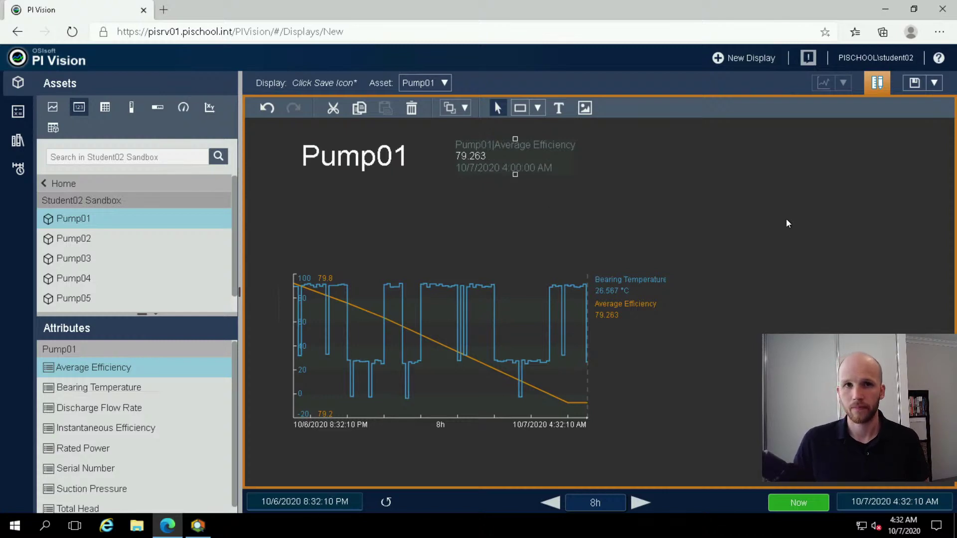
right_click(504, 156)
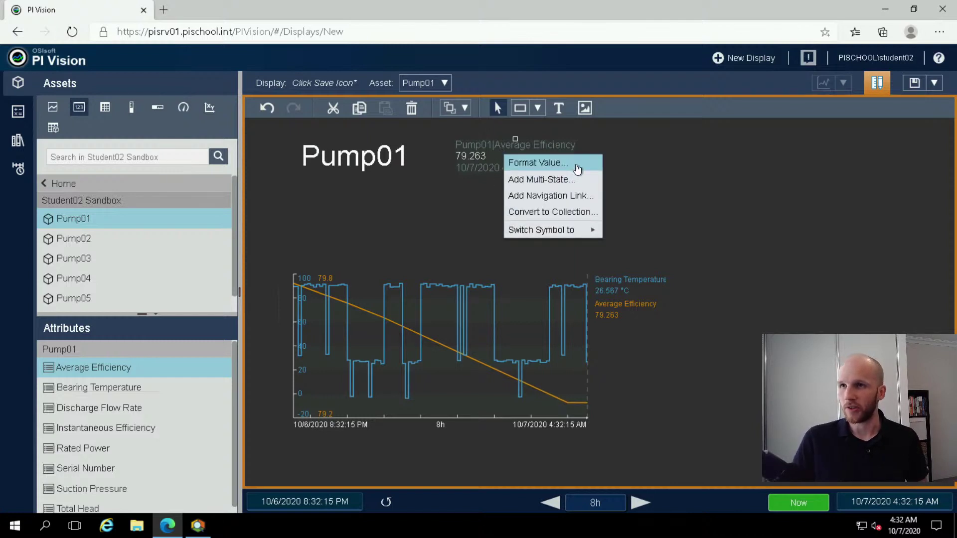
left_click(577, 169)
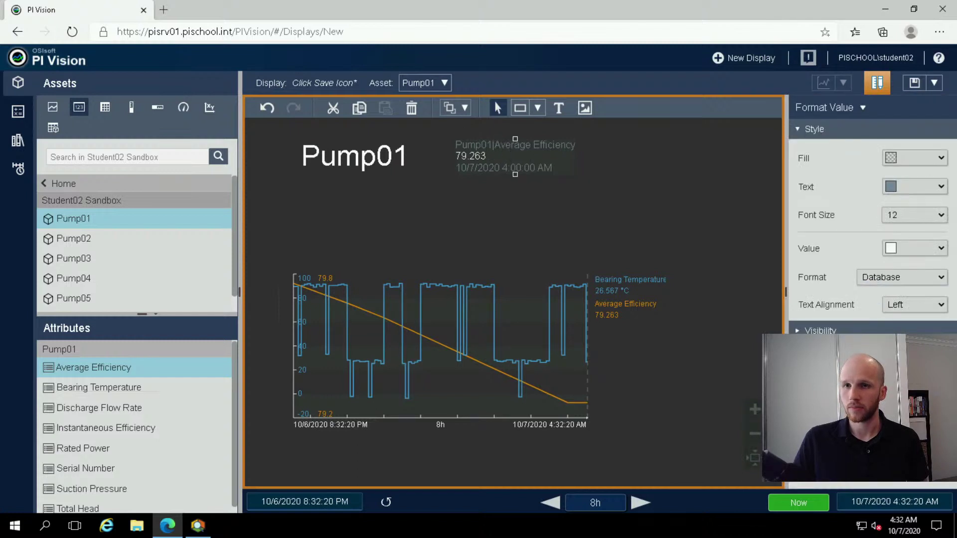
Review the style and visibility format options of the Pump01 Average Efficiency value symbol
left_click(812, 330)
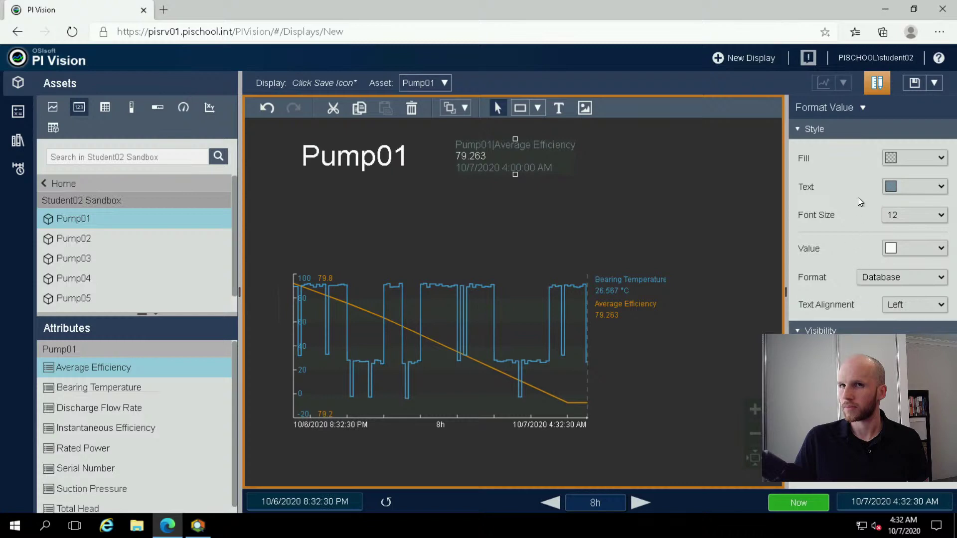
left_click(822, 131)
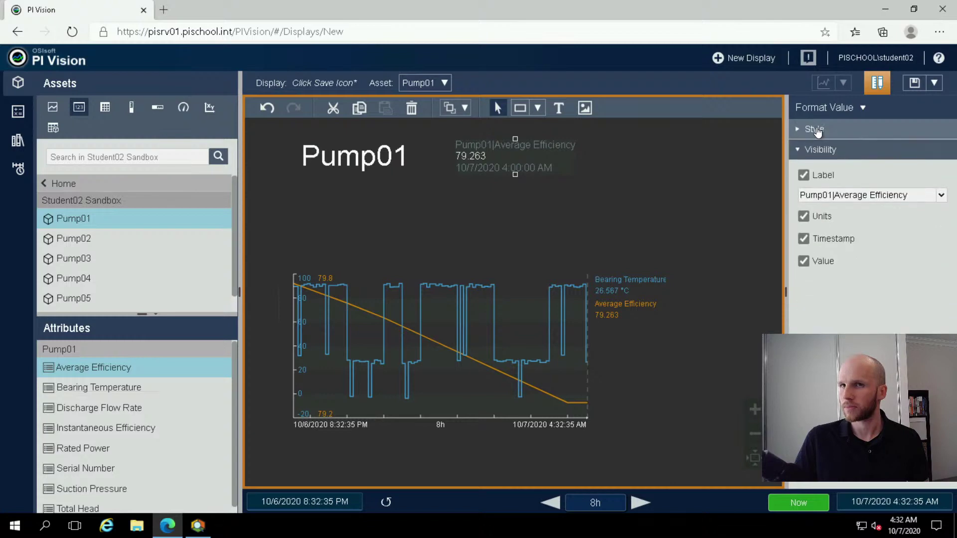
left_click(817, 129)
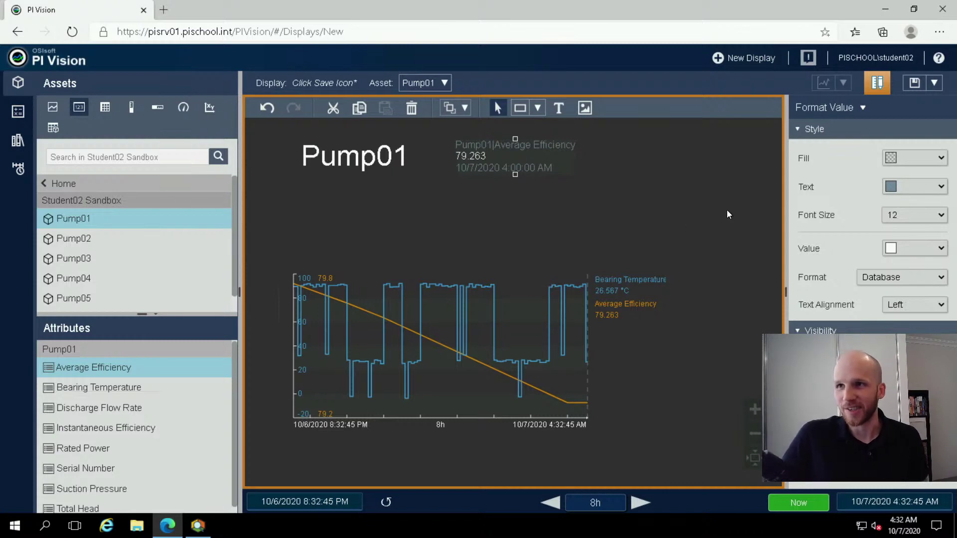
left_click(822, 330)
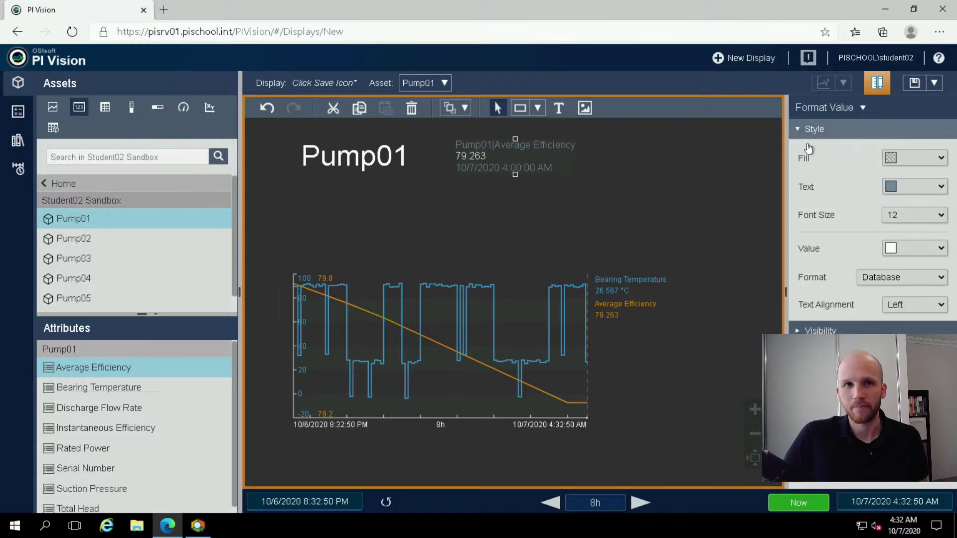
left_click(813, 130)
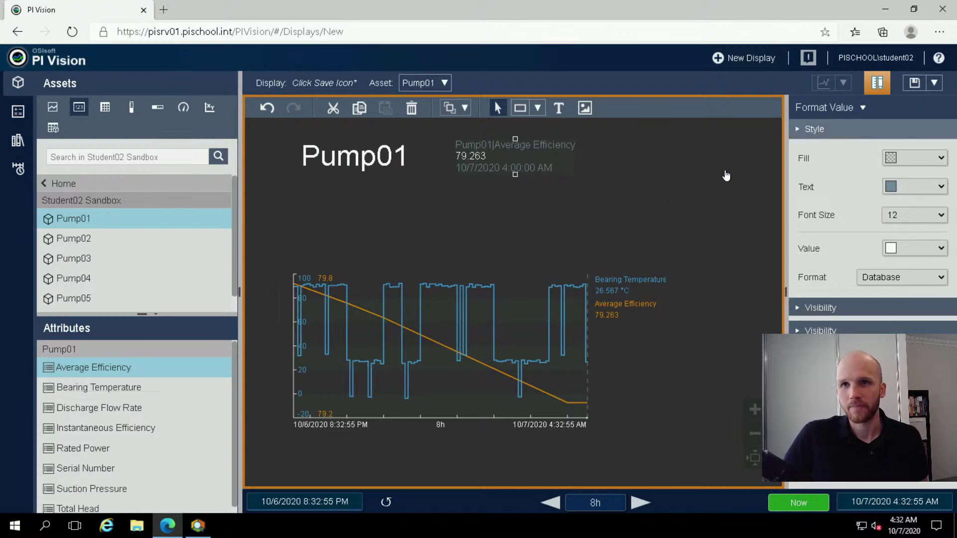
left_click(664, 261)
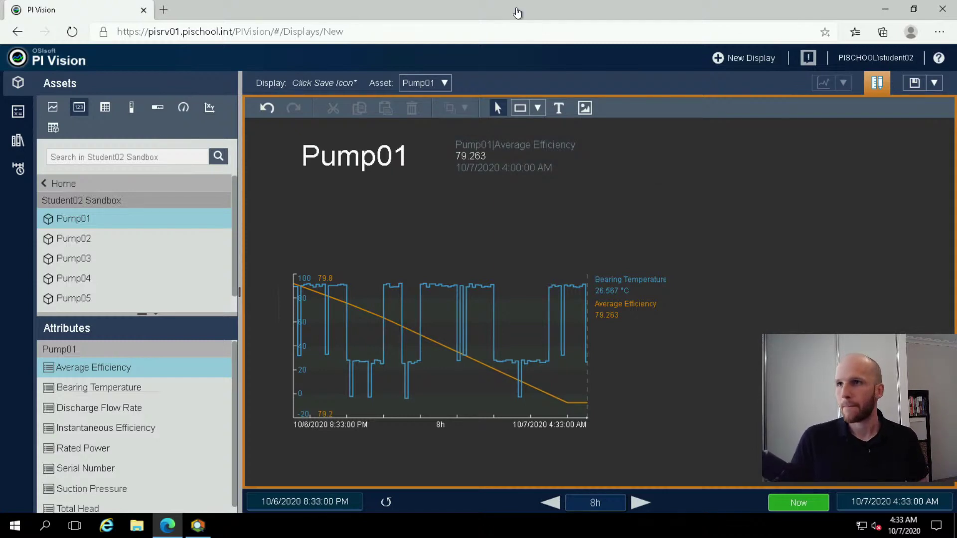
Save the display as "Pump Dashboard student02" and create a new blank display
left_click(915, 84)
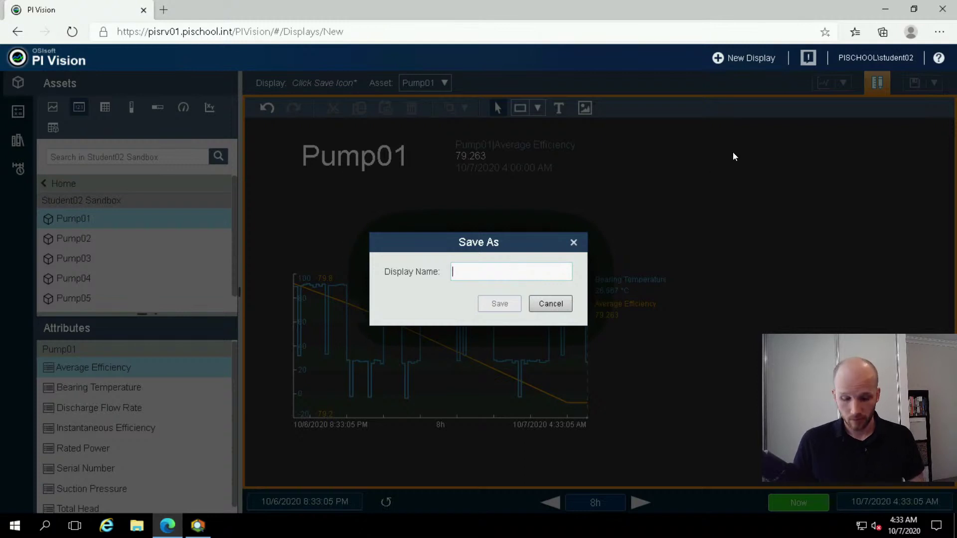
type("Pump Dashboard")
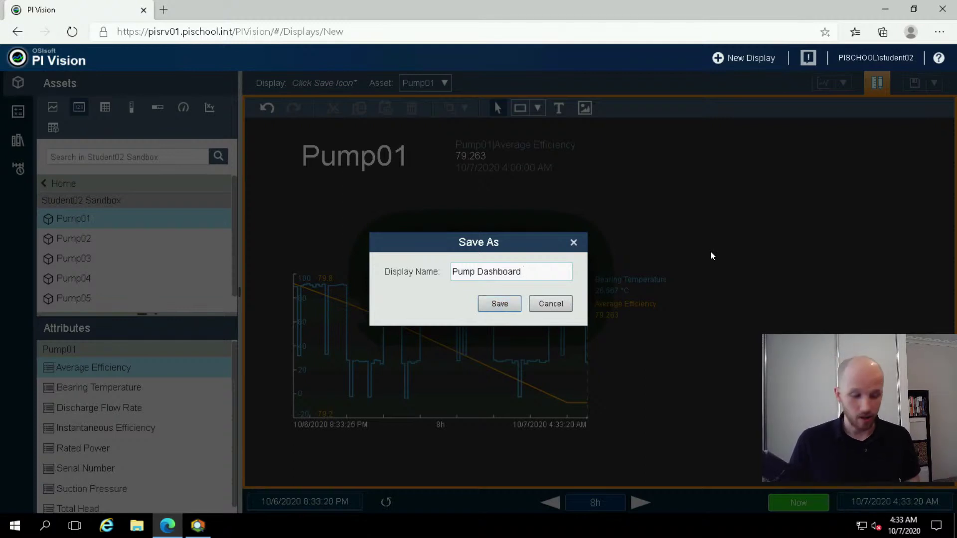
type("student02")
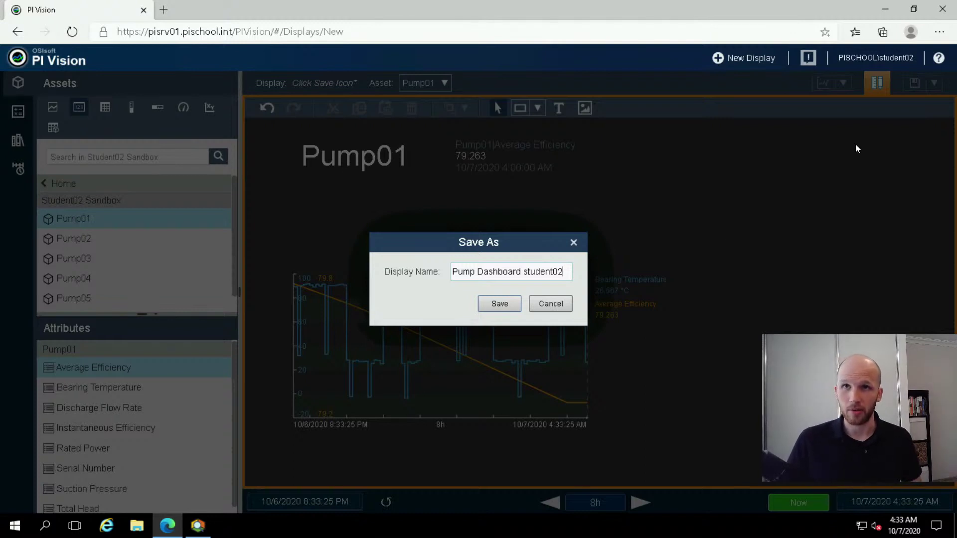
left_click(500, 305)
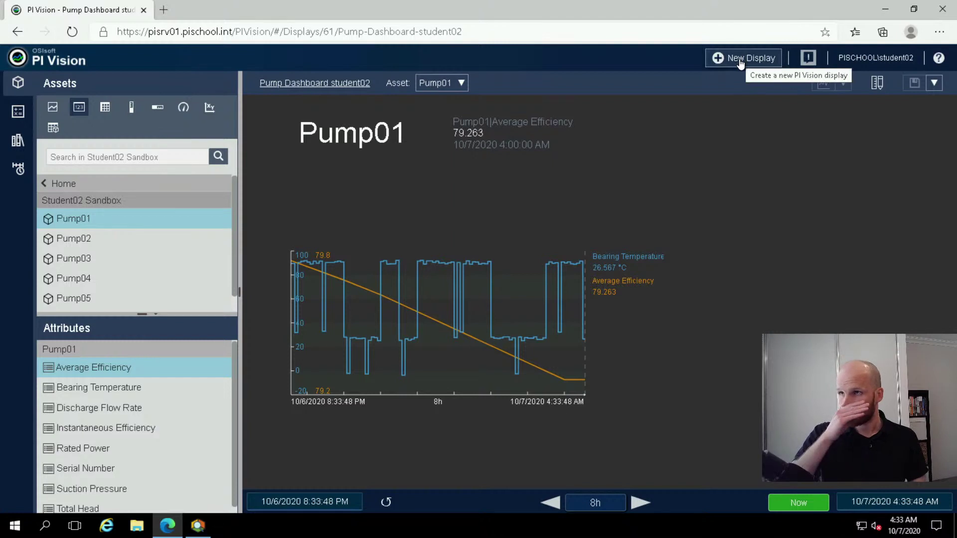
left_click(770, 62)
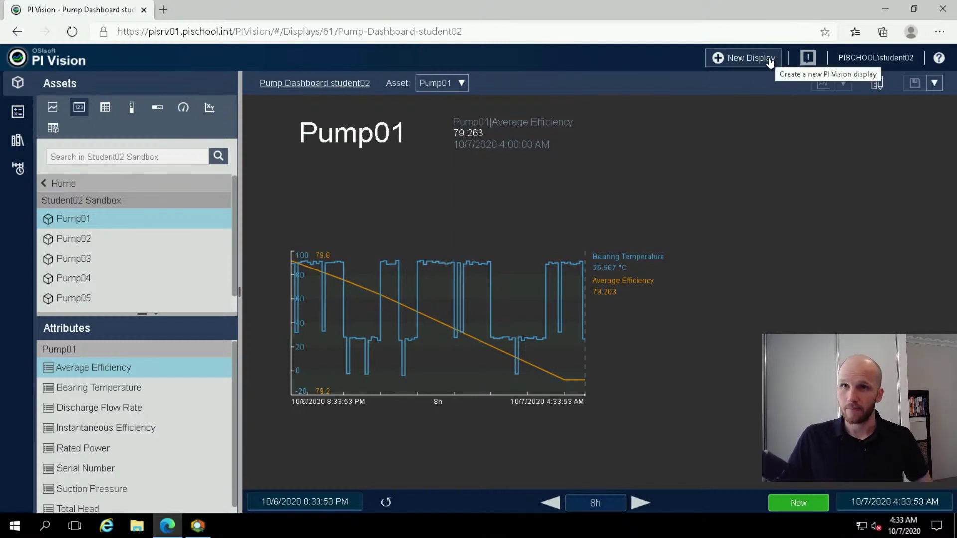
left_click(770, 61)
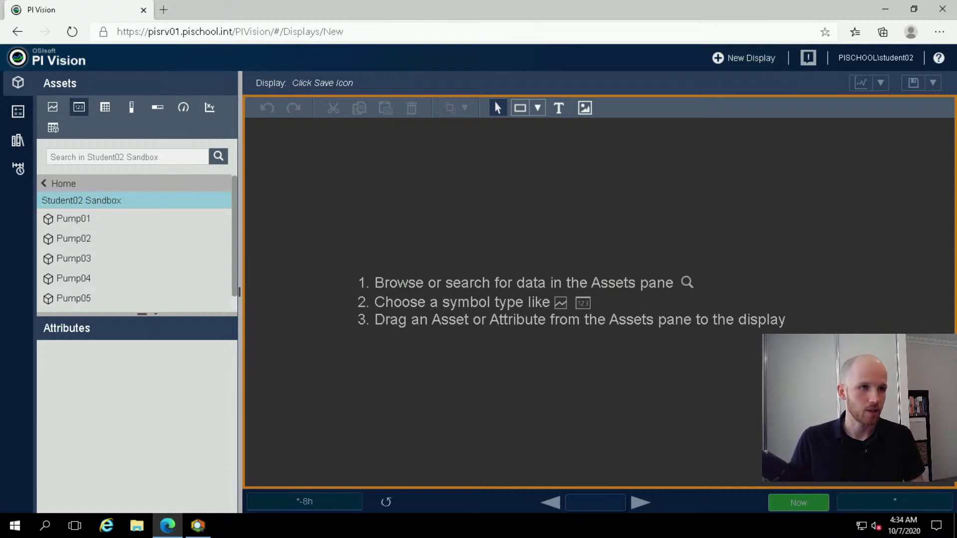
Switch to the PowerPoint dashboard sketch, circle the Pump01 tile and draw arrows across the top row and down from Pump04 in red ink
key("alt+Tab")
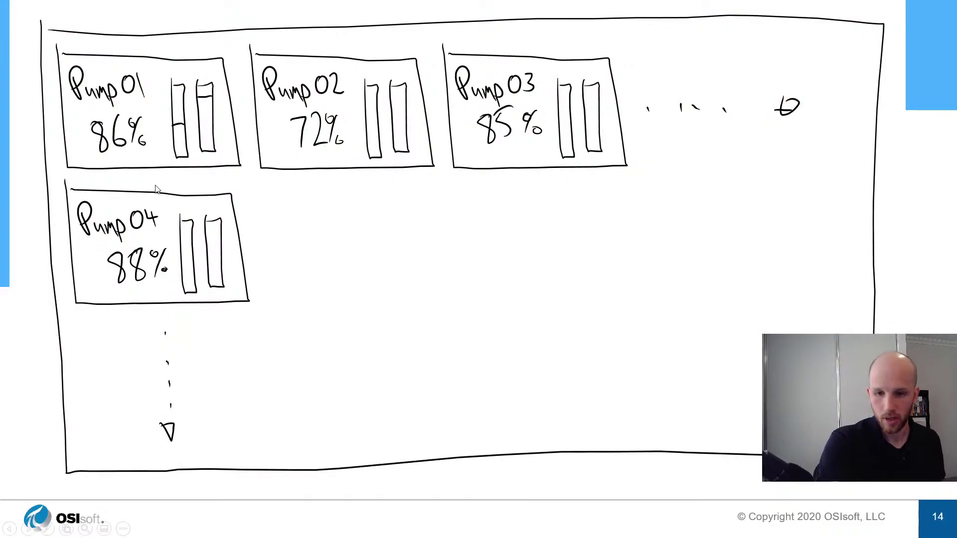
mouse_move(161, 48)
left_mouse_down()
mouse_move(121, 43)
mouse_move(74, 142)
mouse_move(238, 117)
mouse_move(112, 40)
left_mouse_up()
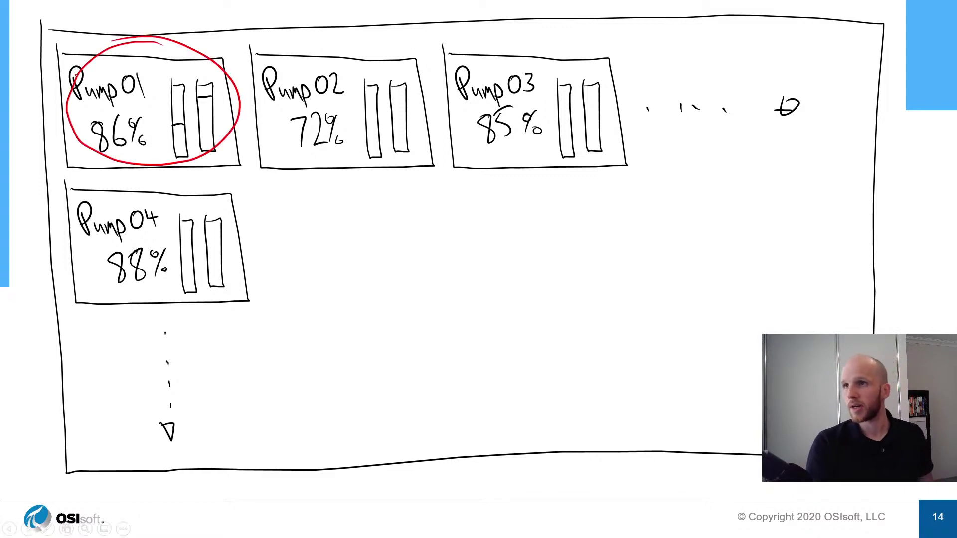
mouse_move(238, 126)
left_mouse_down()
mouse_move(652, 93)
mouse_move(613, 89)
left_mouse_up()
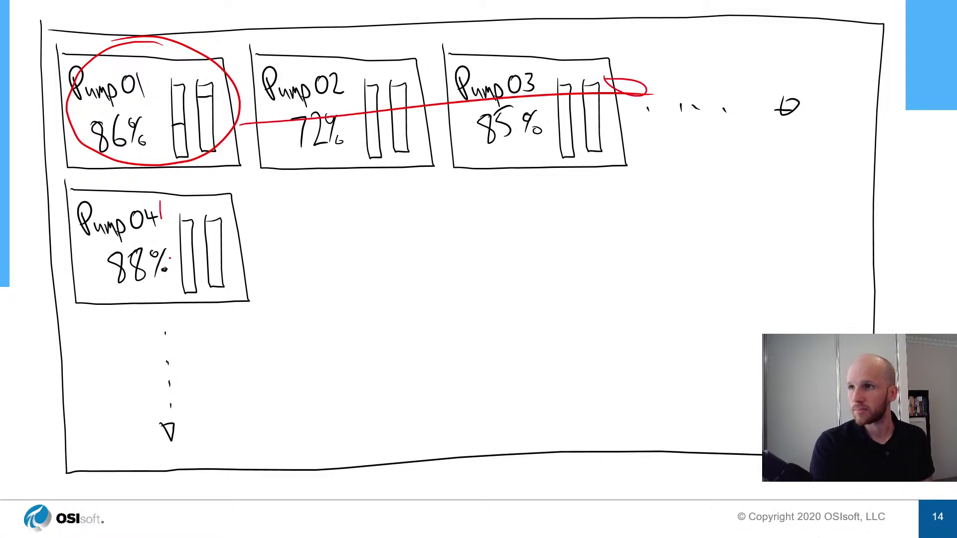
left_click_drag(161, 206, 178, 314)
mouse_move(166, 323)
left_mouse_down()
mouse_move(183, 310)
mouse_move(189, 329)
left_mouse_up()
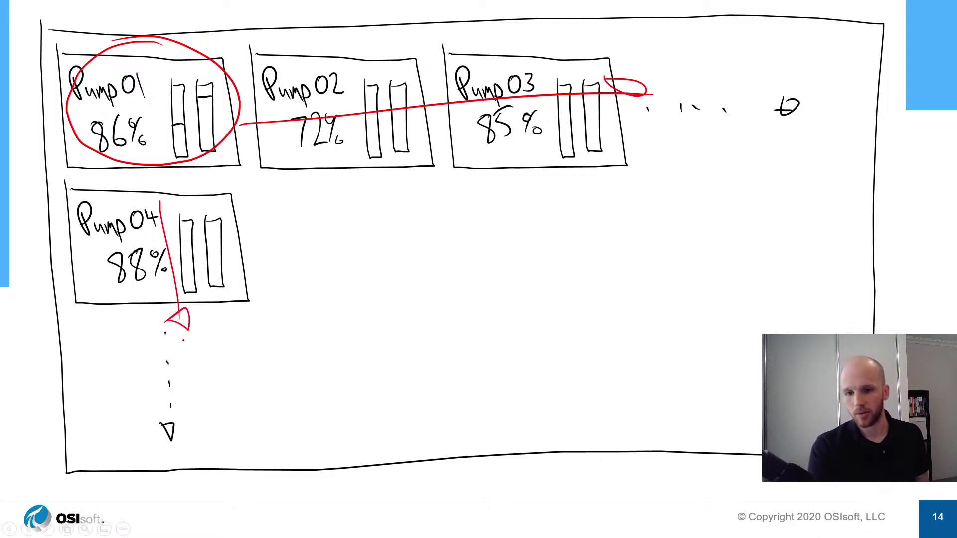
End the slide show, keeping the ink annotations
right_click(487, 165)
left_click(547, 390)
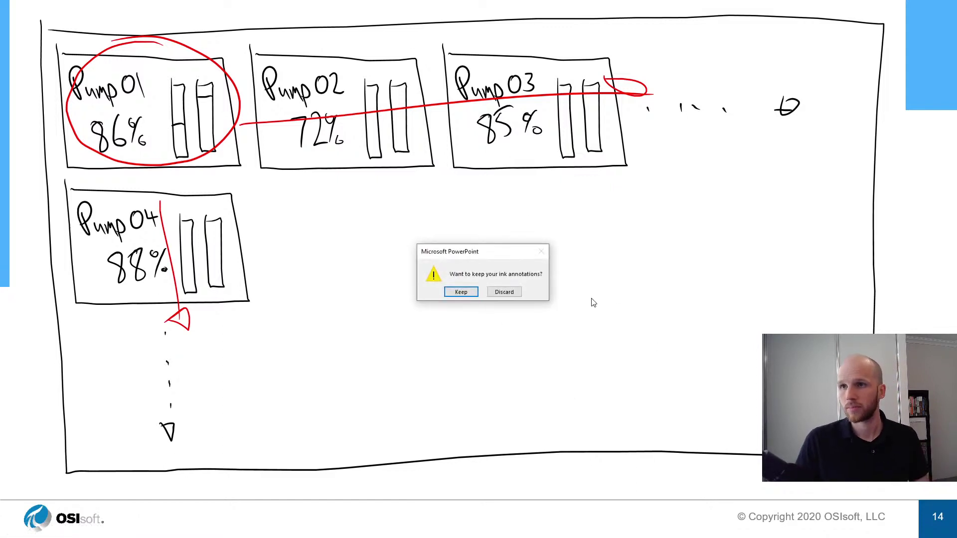
left_click(455, 292)
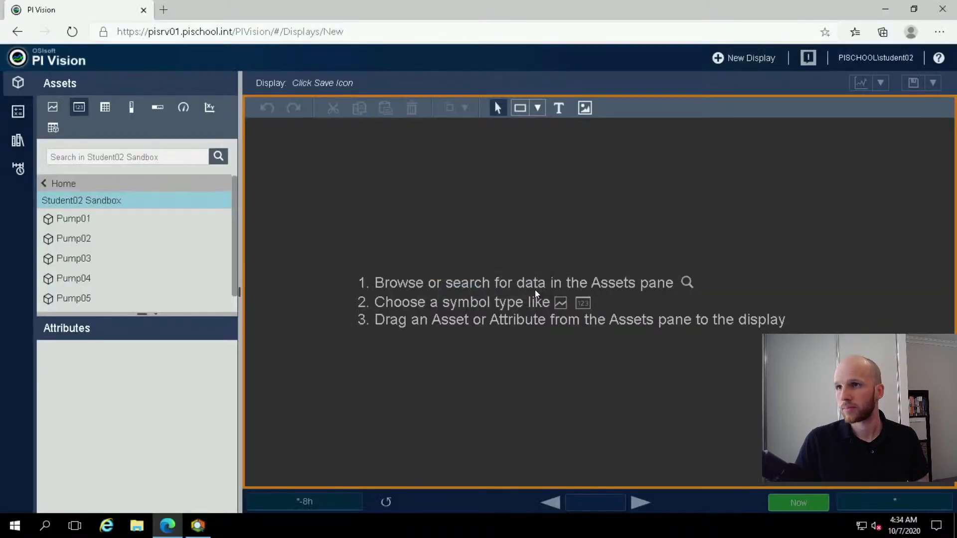
Place Pump01's Serial Number attribute as a value symbol in the upper-left area of the new PI Vision display
left_click(57, 221)
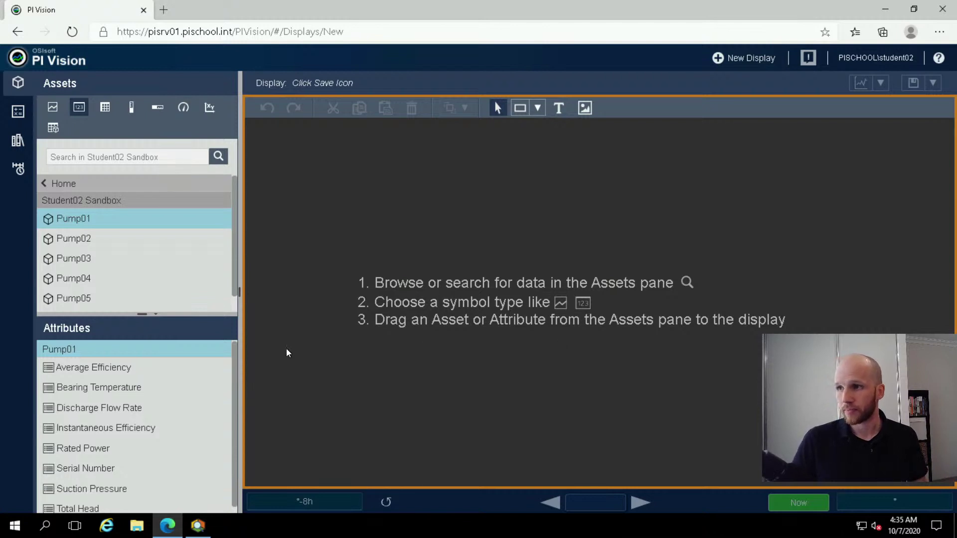
scroll(72, 413, "down", 1)
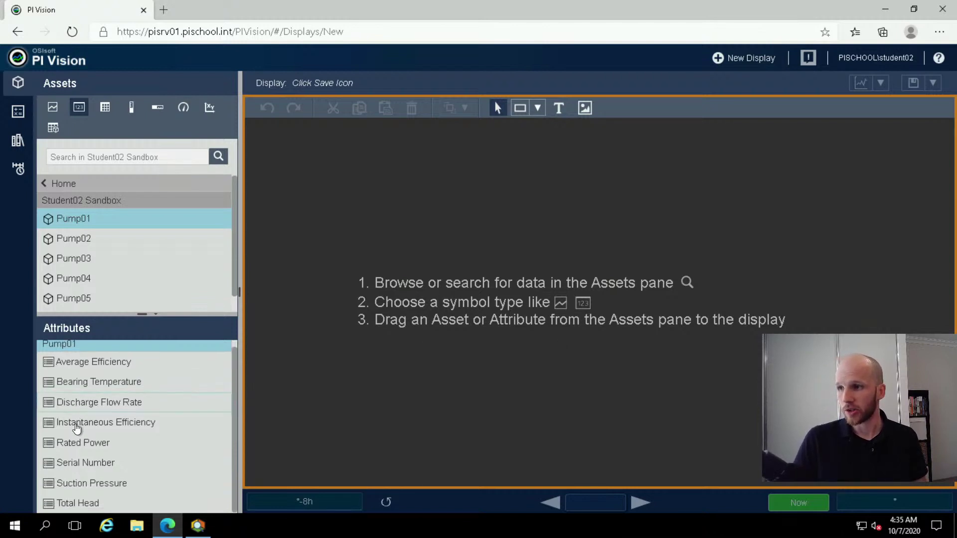
left_click(75, 466)
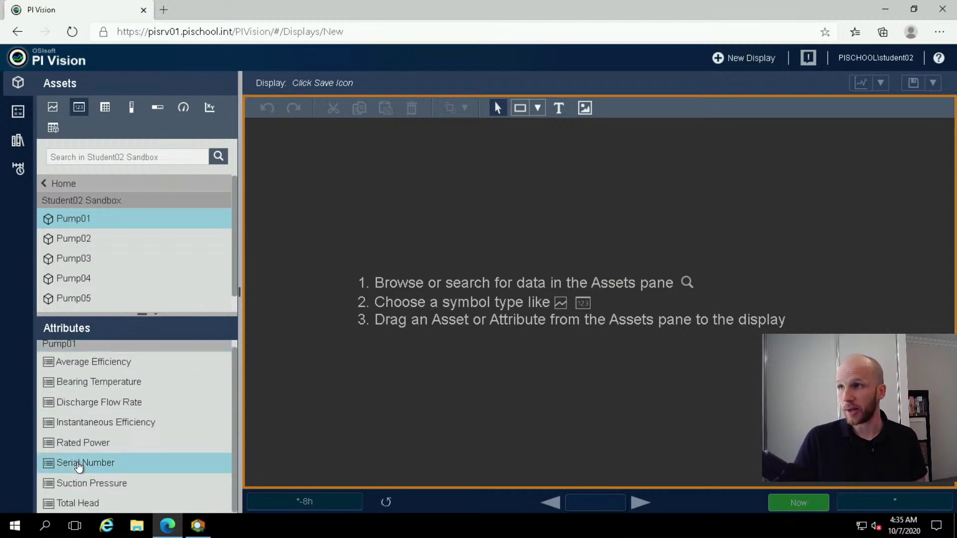
left_click(74, 111)
left_click_drag(96, 465, 296, 150)
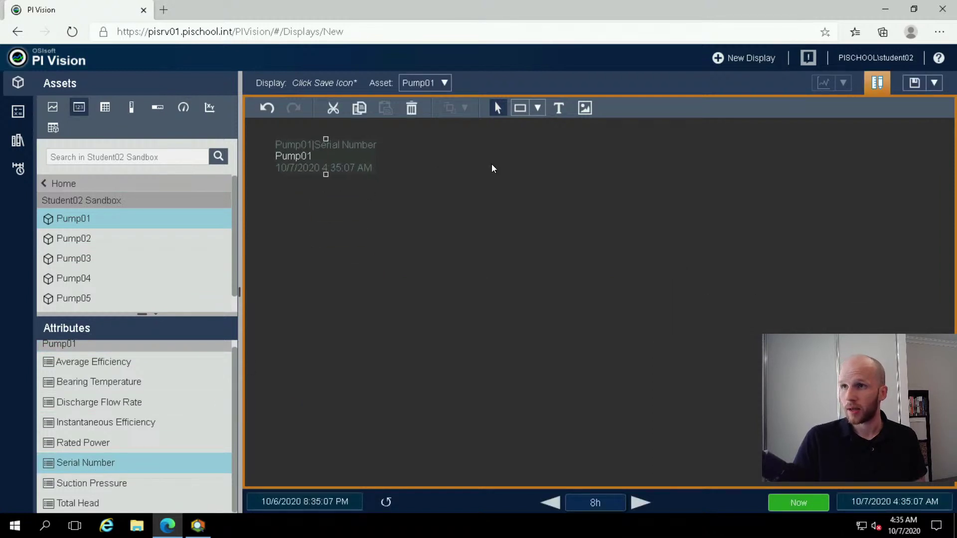
Hide the label, units and timestamp of the Serial Number symbol so only its value is shown
right_click(300, 155)
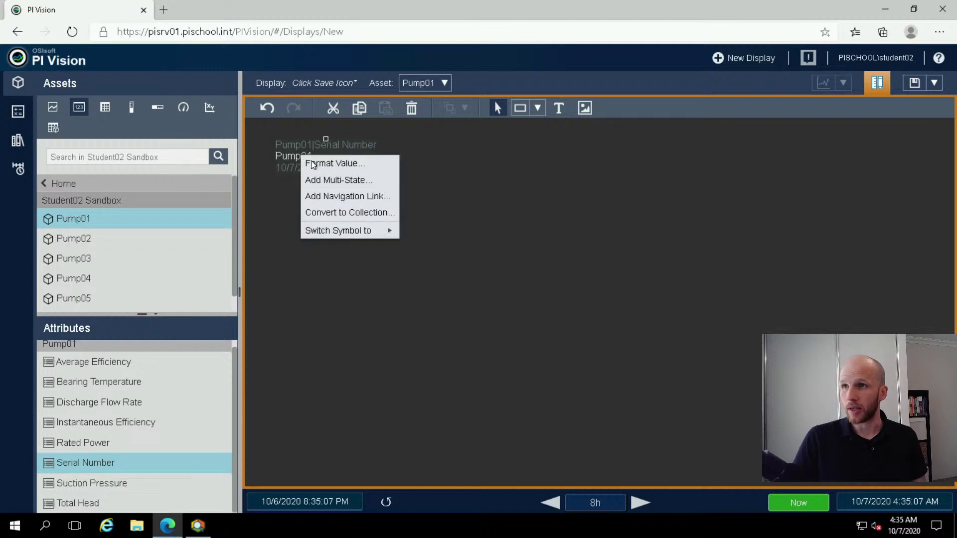
left_click(363, 171)
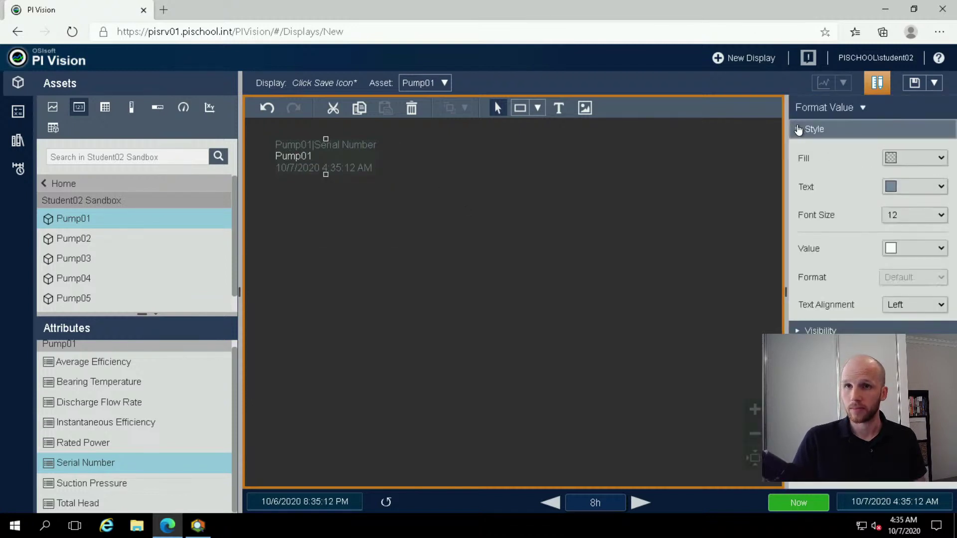
left_click(798, 130)
left_click(797, 149)
left_click(803, 175)
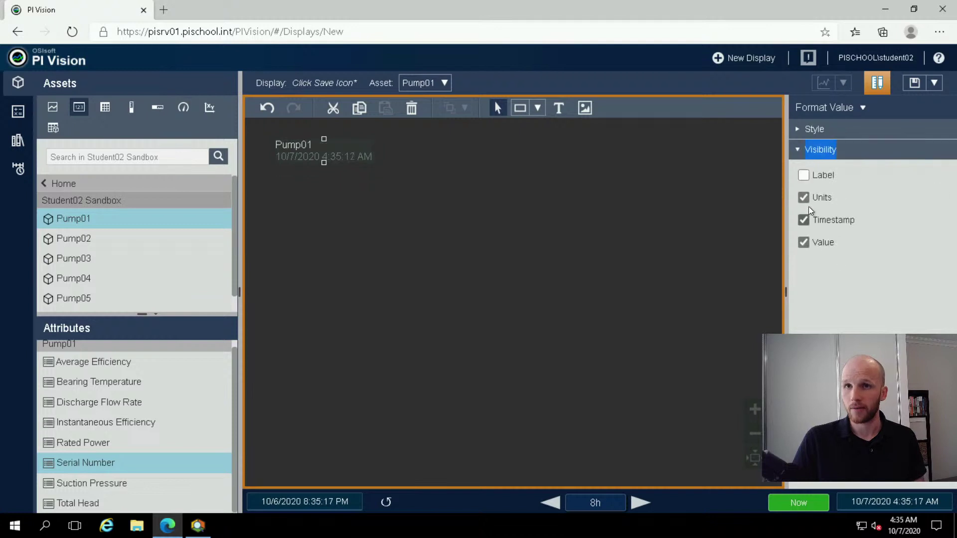
left_click(804, 219)
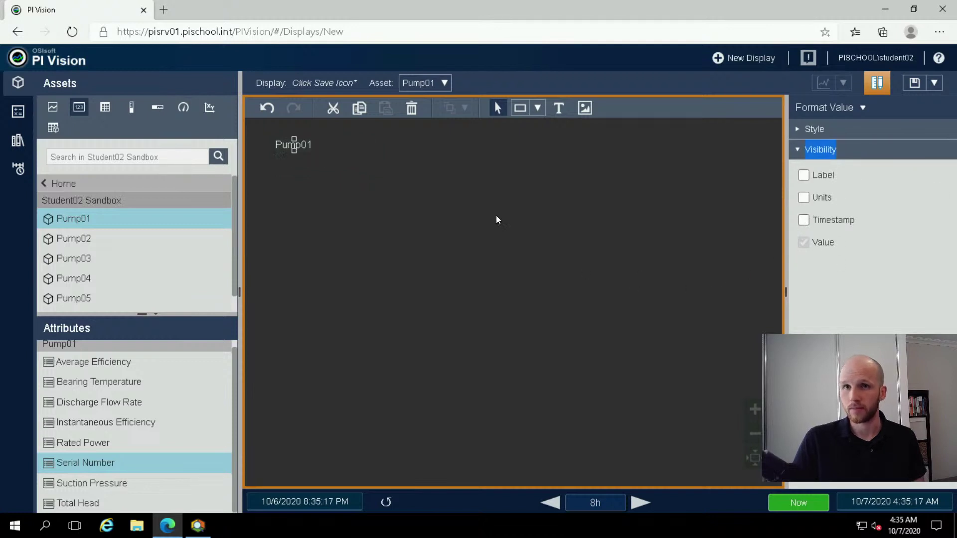
Enlarge the Pump01 serial number text slightly on the display and deselect it
left_click_drag(296, 148, 294, 158)
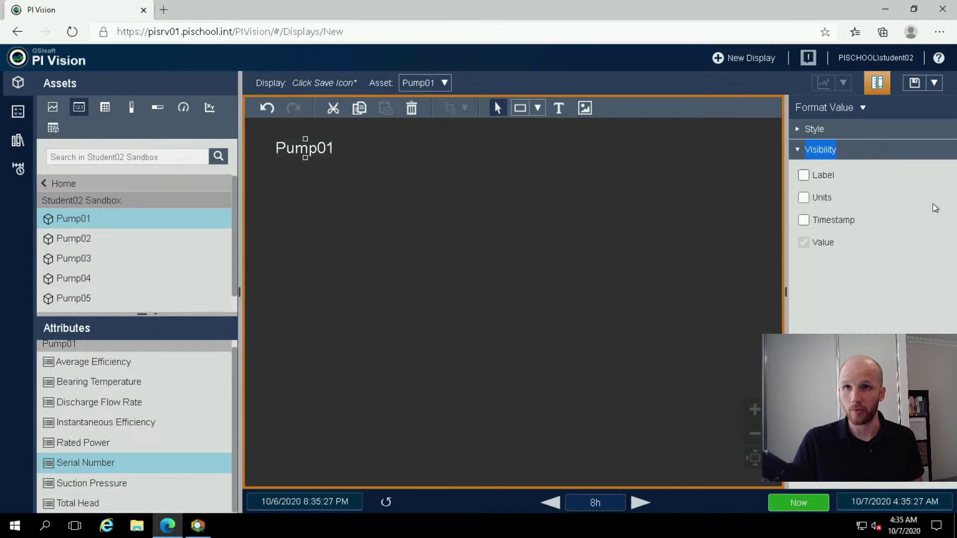
left_click(875, 306)
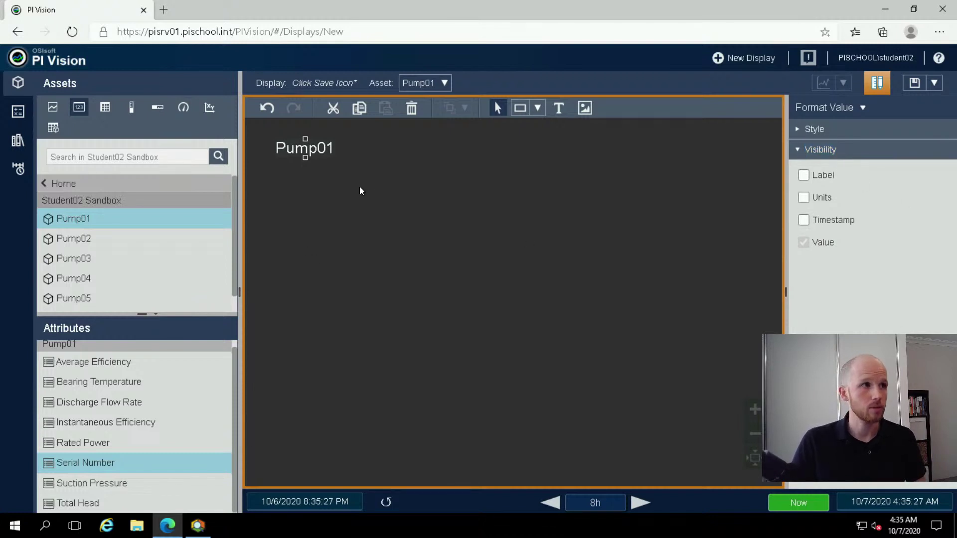
left_click(339, 198)
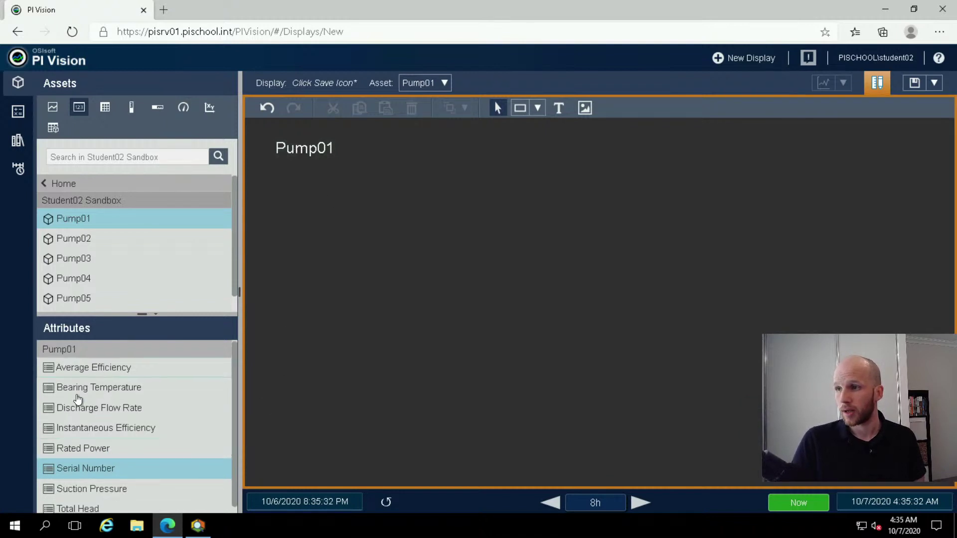
Switch to PI System Explorer and check in the edited Pump element template
left_click(86, 363)
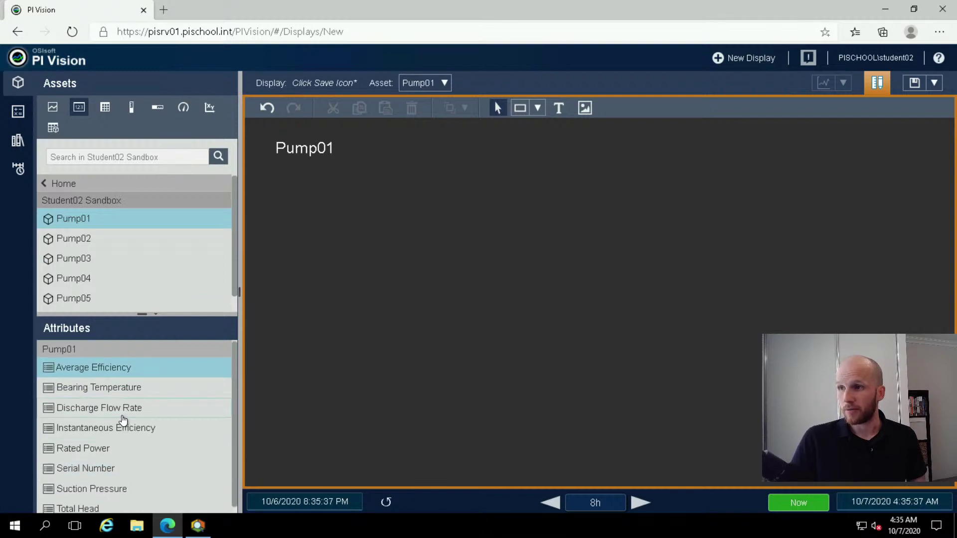
left_click(201, 528)
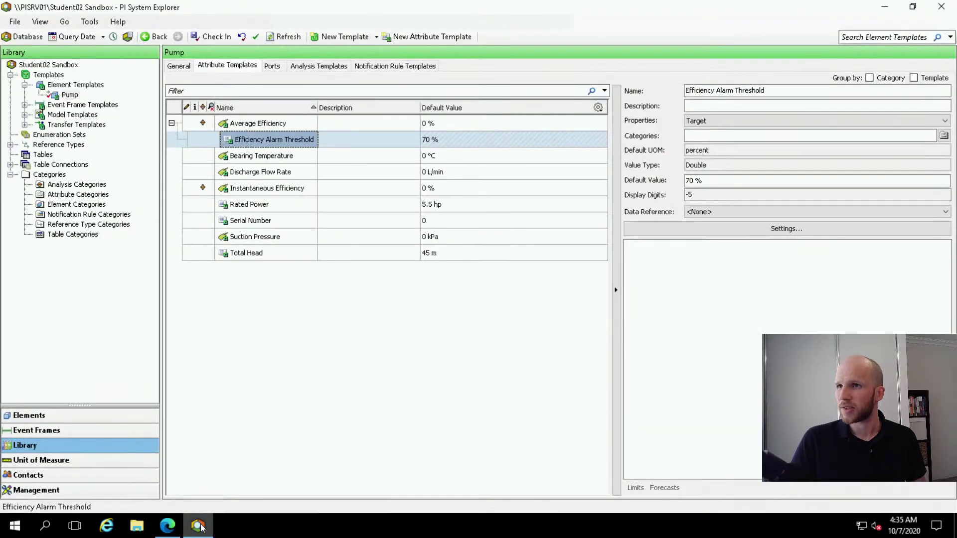
left_click(200, 528)
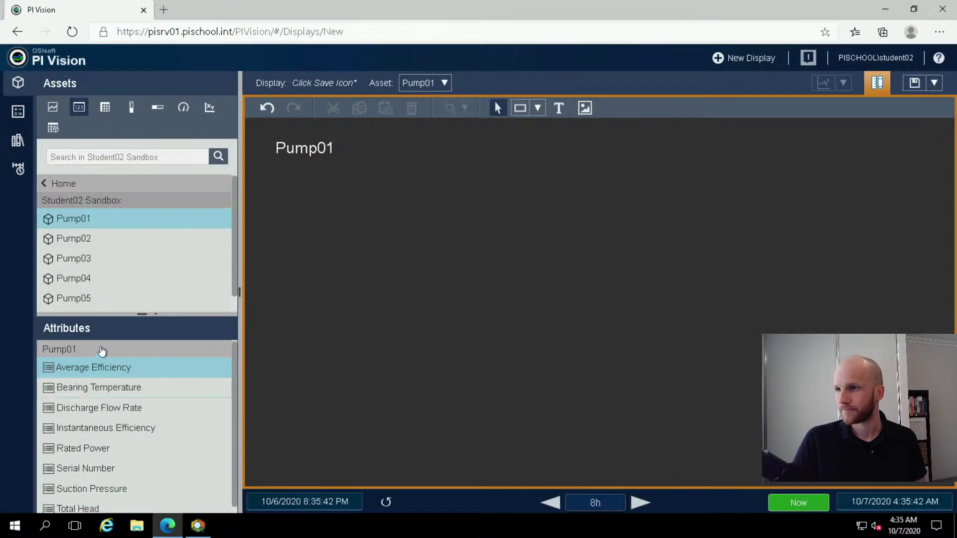
left_click(202, 530)
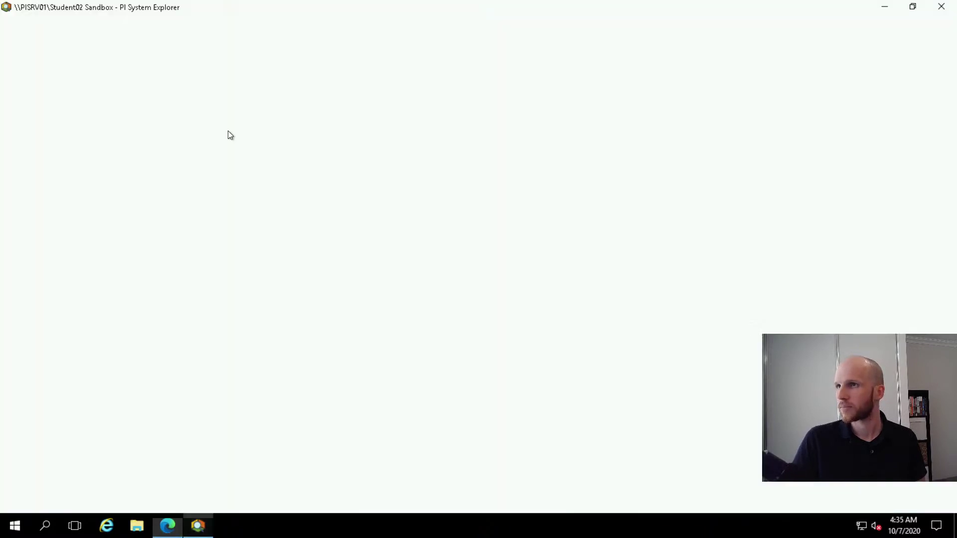
left_click(215, 36)
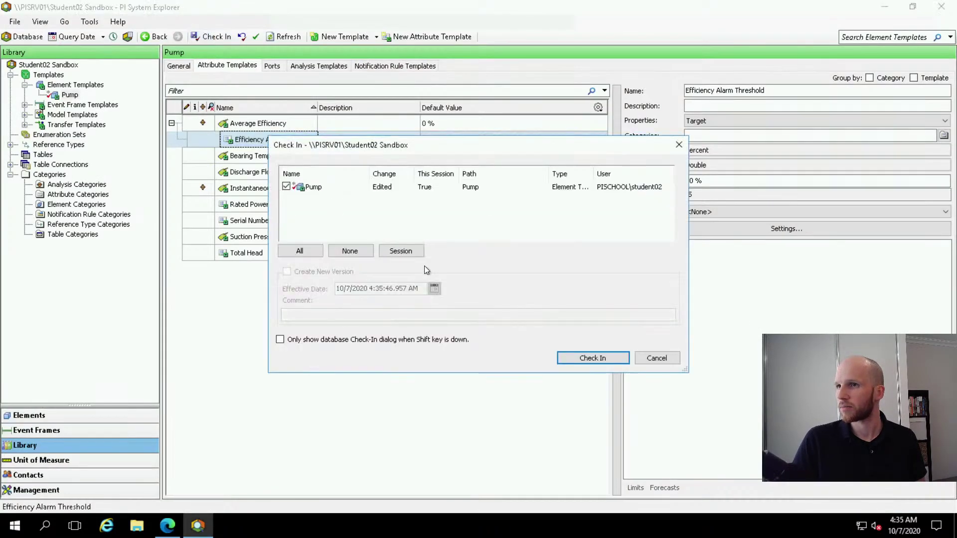
left_click(584, 357)
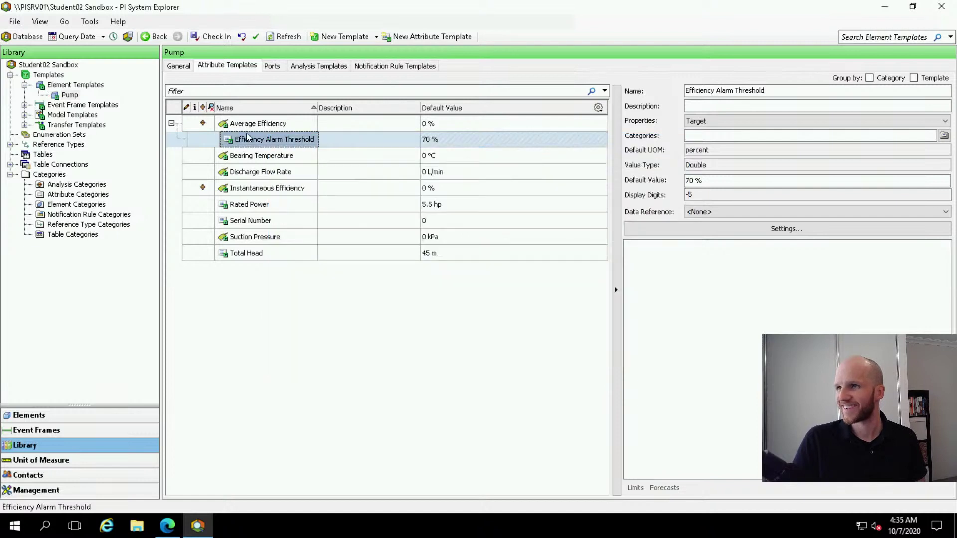
Switch to PI Vision and place Pump01's Average Efficiency attribute as a value symbol directly below the pump name
left_click(332, 389)
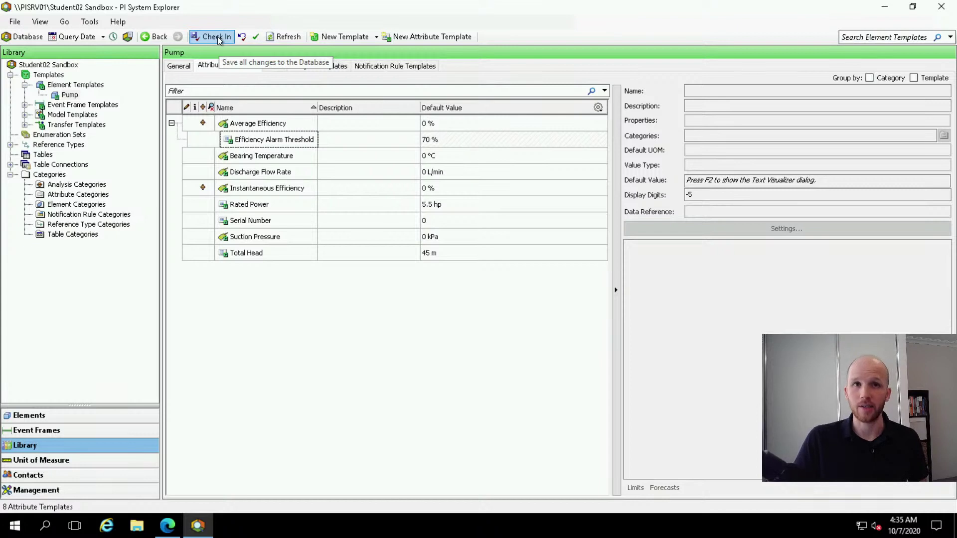
mouse_move(199, 528)
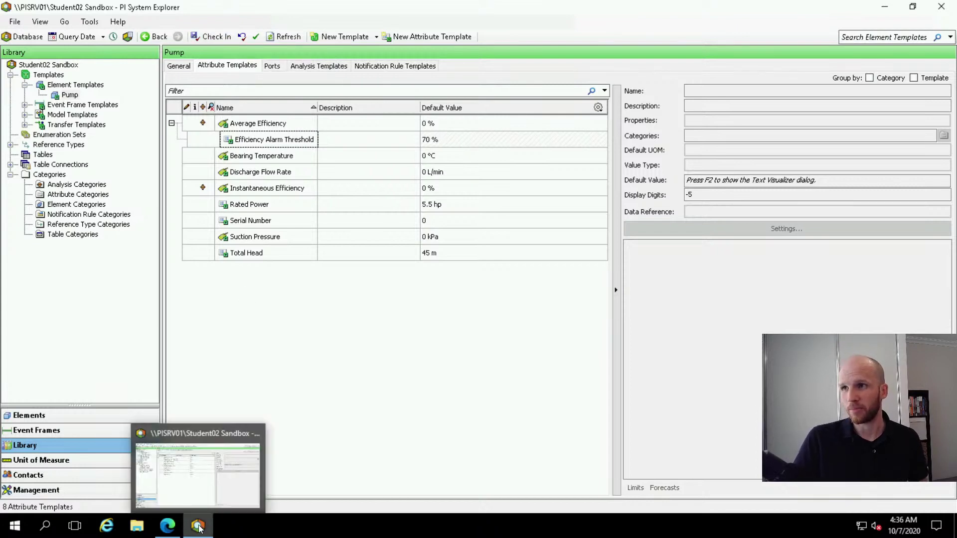
left_click(167, 525)
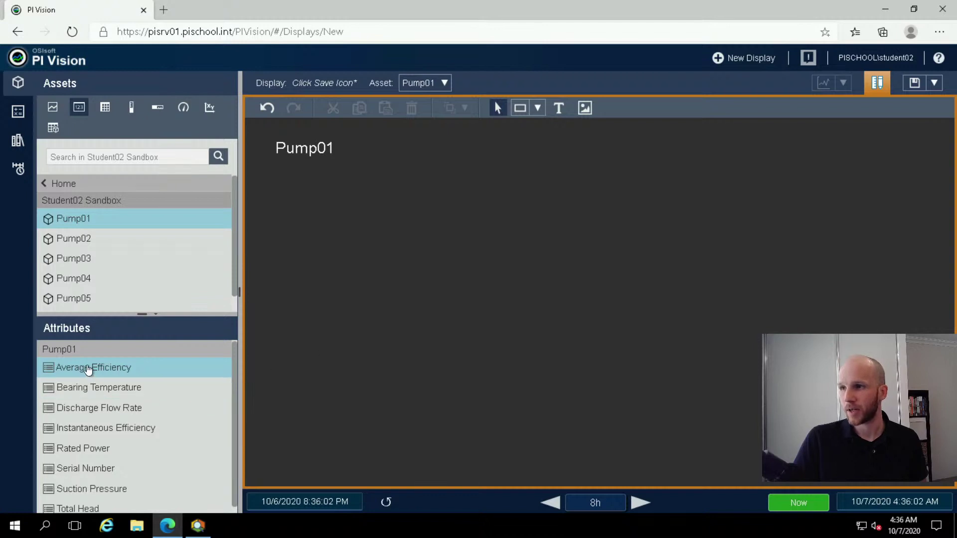
left_click_drag(85, 368, 314, 319)
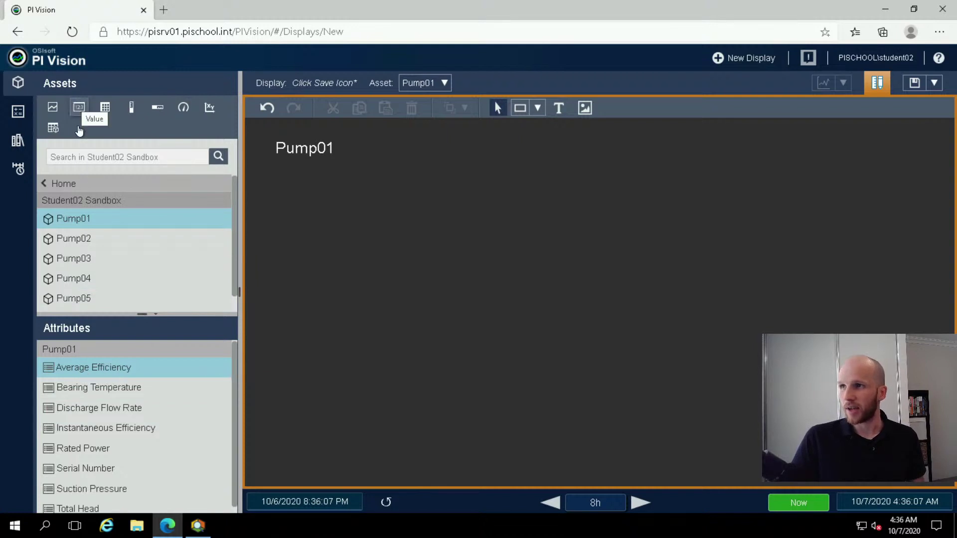
left_click_drag(77, 367, 301, 186)
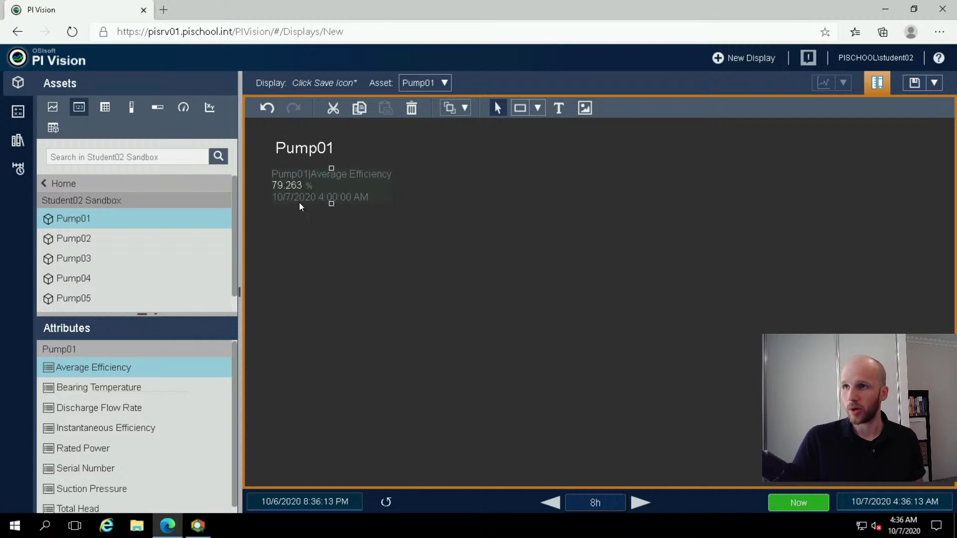
Hide the label and timestamp of the Average Efficiency symbol, keeping only its value and units
right_click(299, 205)
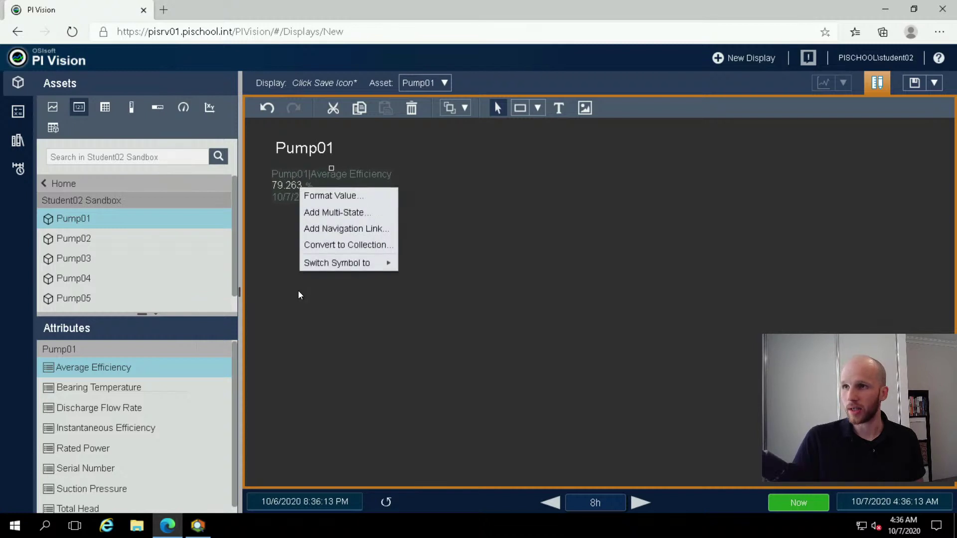
left_click(349, 199)
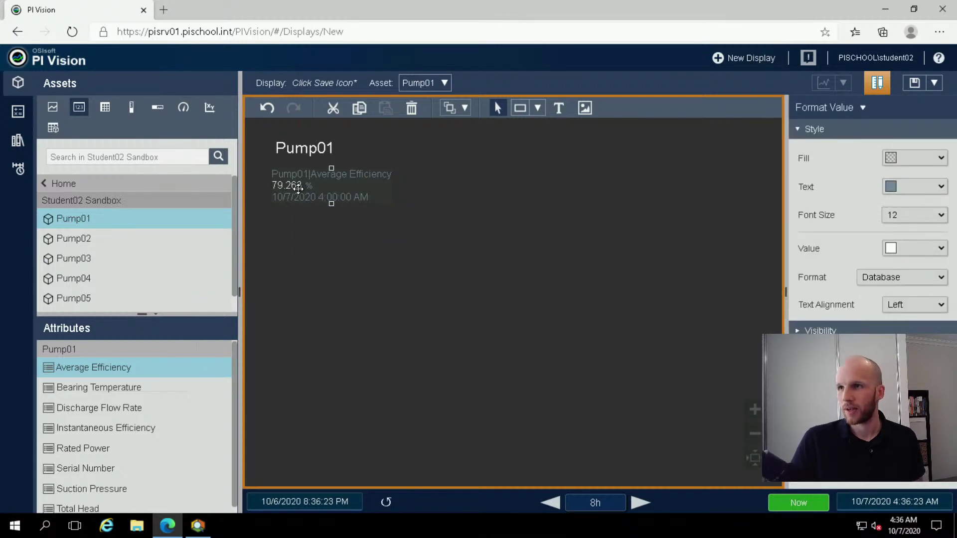
left_click(807, 330)
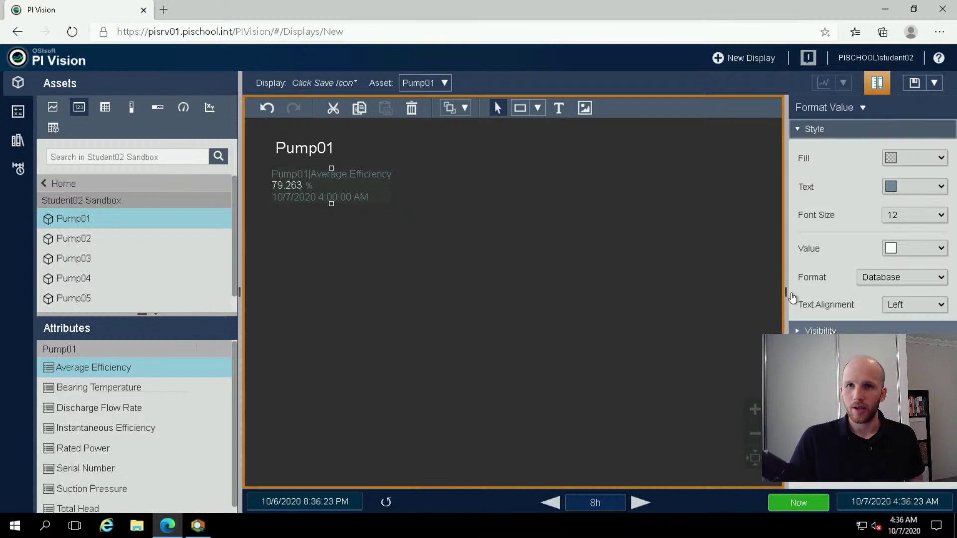
left_click(799, 130)
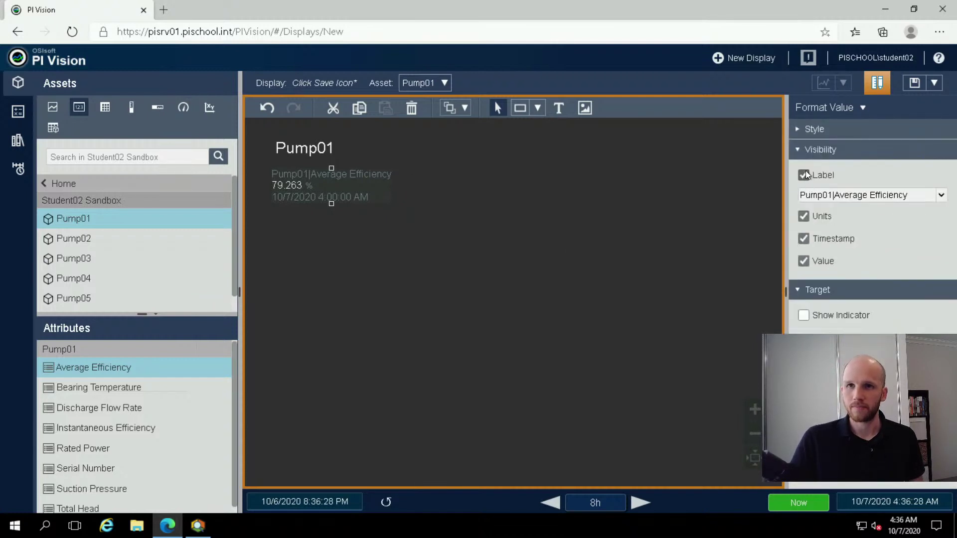
left_click(804, 174)
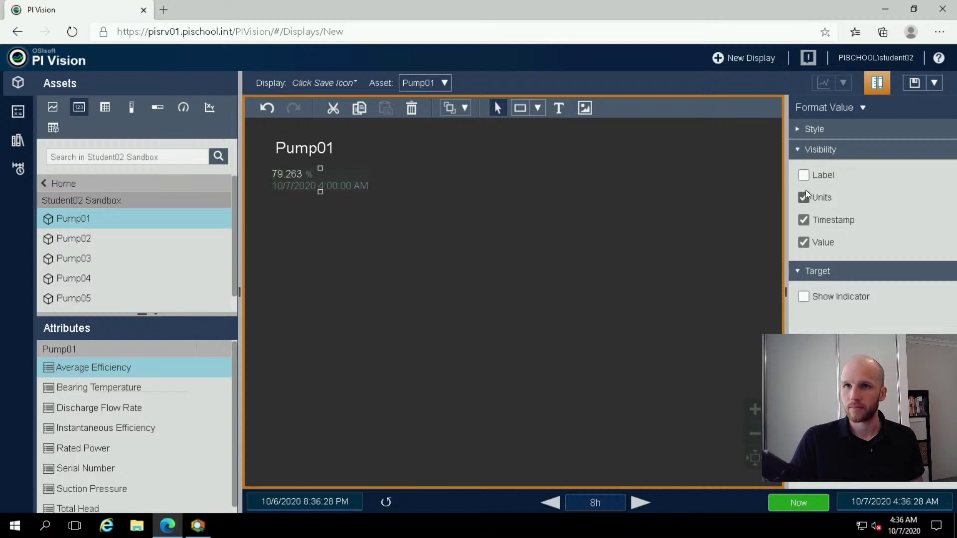
left_click(804, 175)
left_click(803, 174)
left_click(804, 197)
left_click(804, 198)
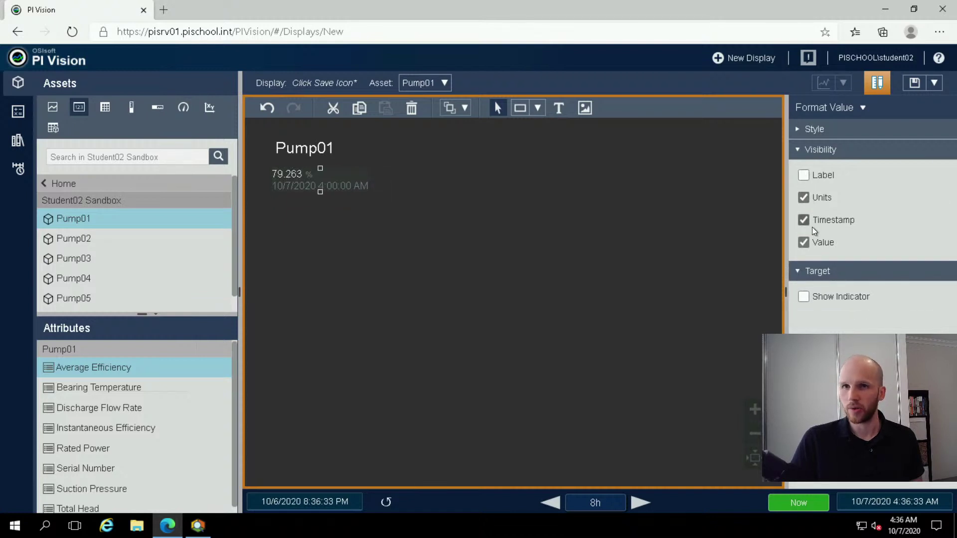
left_click(804, 220)
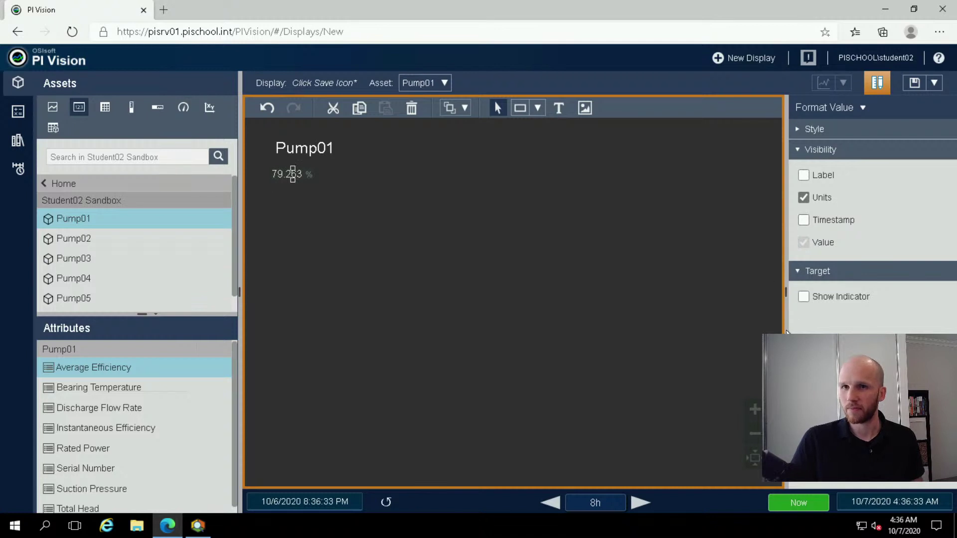
Show the target indicator on the Average Efficiency symbol, without the differential and the target value
left_click(802, 298)
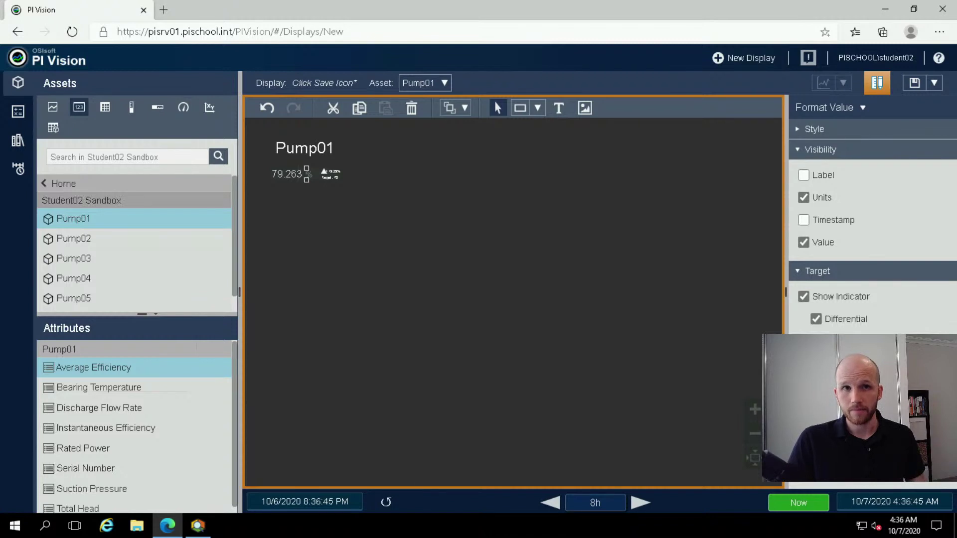
left_click(816, 319)
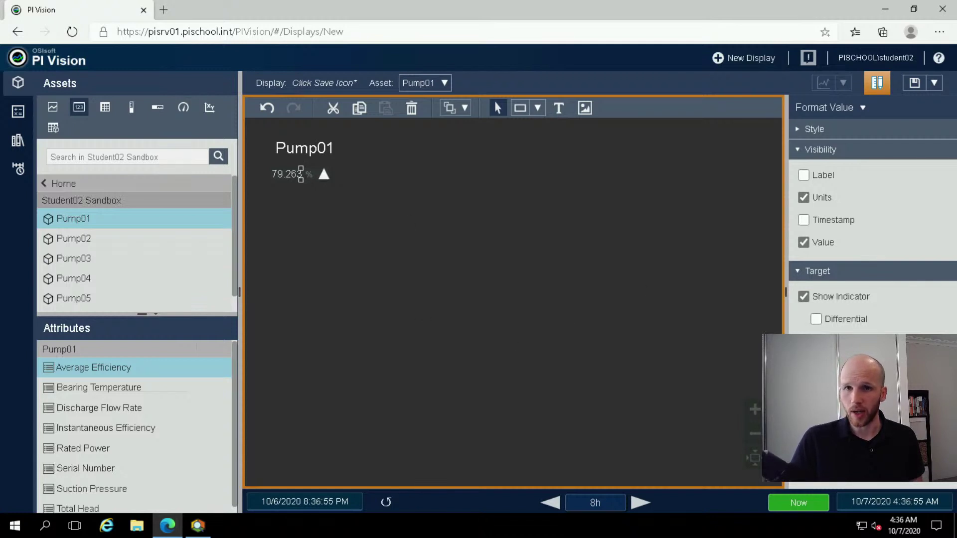
scroll(870, 224, "down", 1)
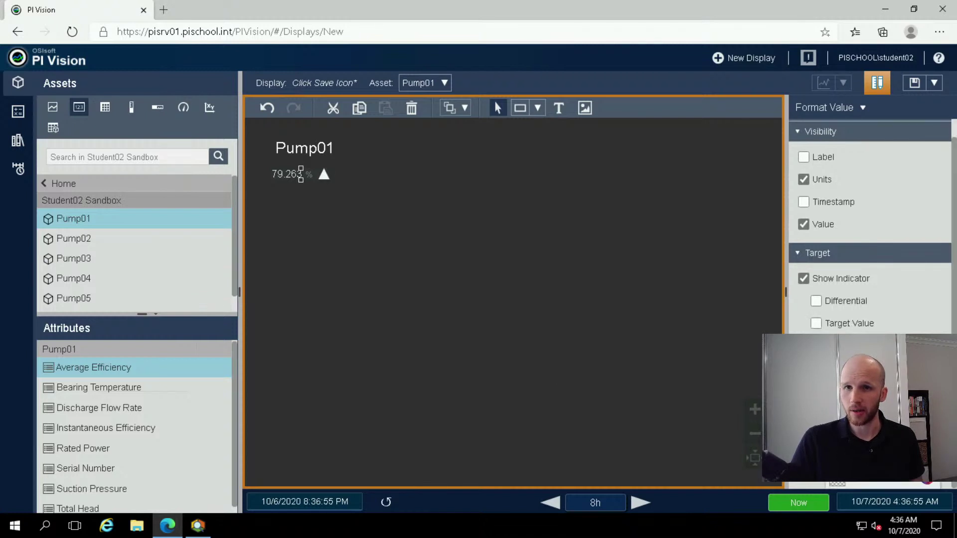
scroll(869, 225, "up", 1)
scroll(870, 224, "down", 1)
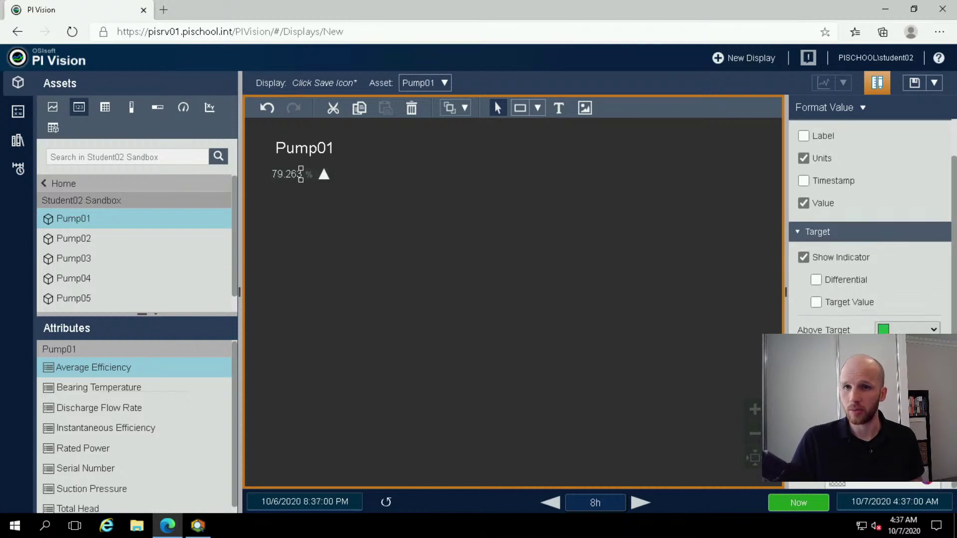
scroll(869, 224, "up", 1)
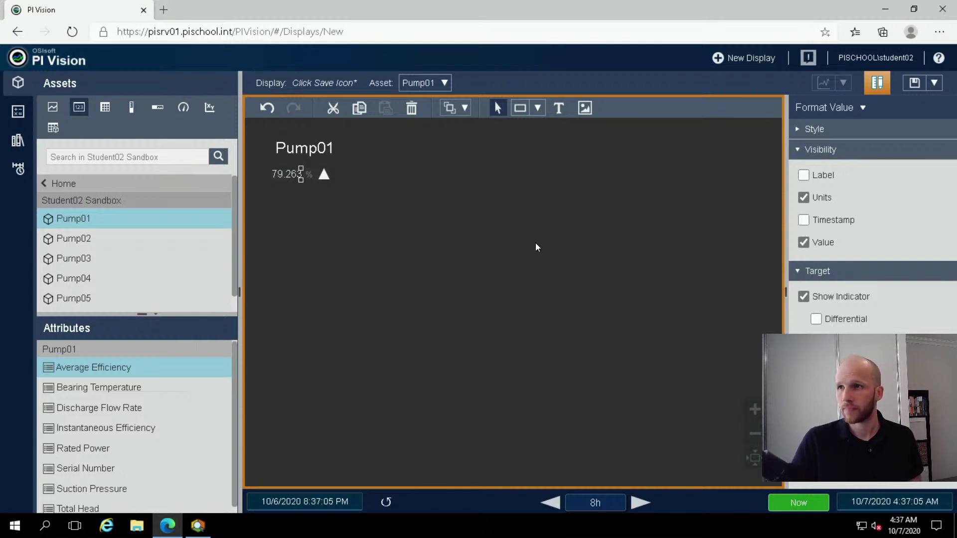
Nudge the Average Efficiency value and its indicator slightly up and right, closer beneath the Pump01 name
left_click(471, 240)
left_click_drag(291, 176, 295, 172)
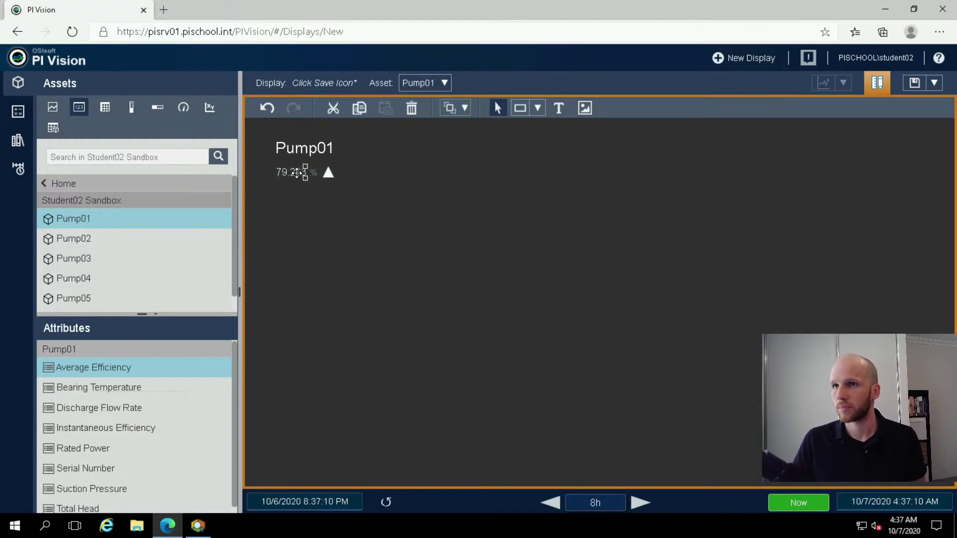
left_click(267, 158)
right_click(305, 172)
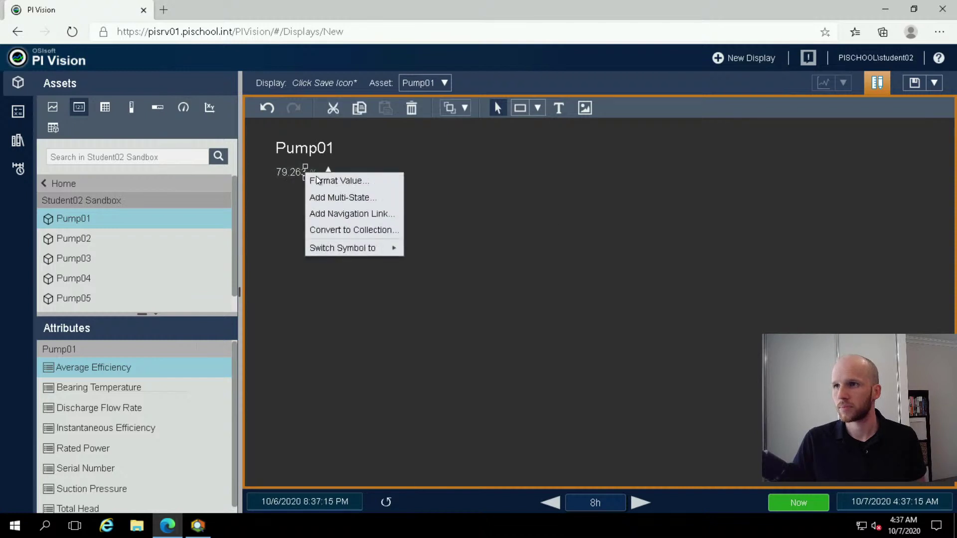
left_click(316, 175)
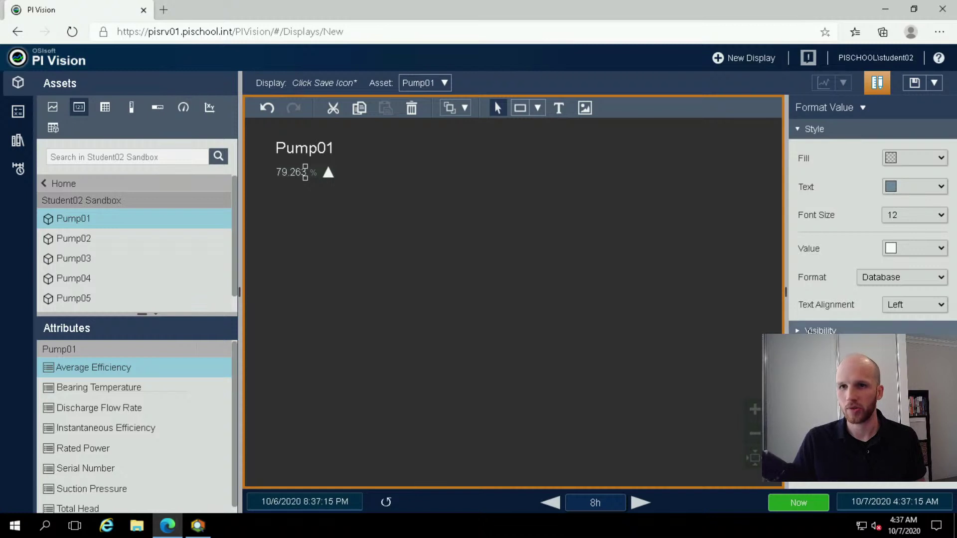
left_click(505, 239)
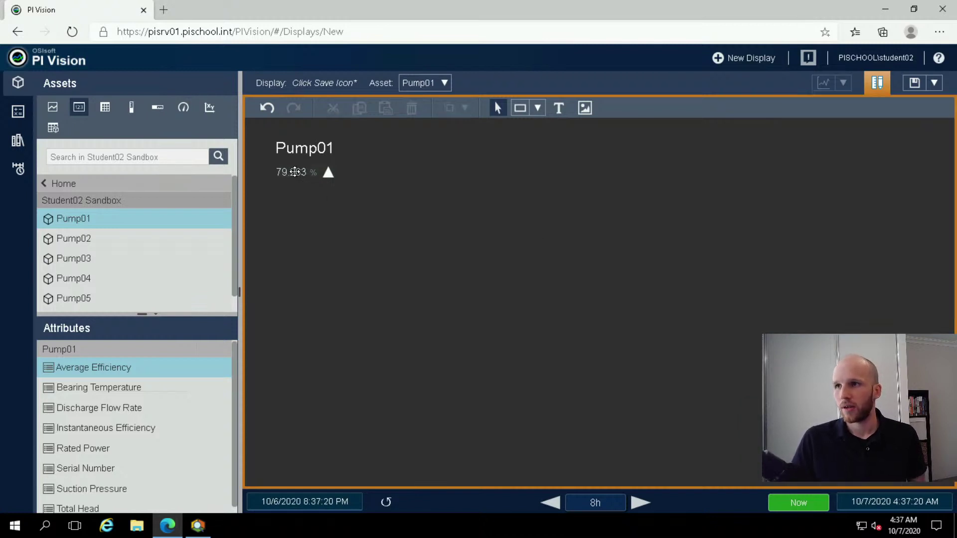
left_click_drag(294, 173, 298, 172)
left_click(439, 264)
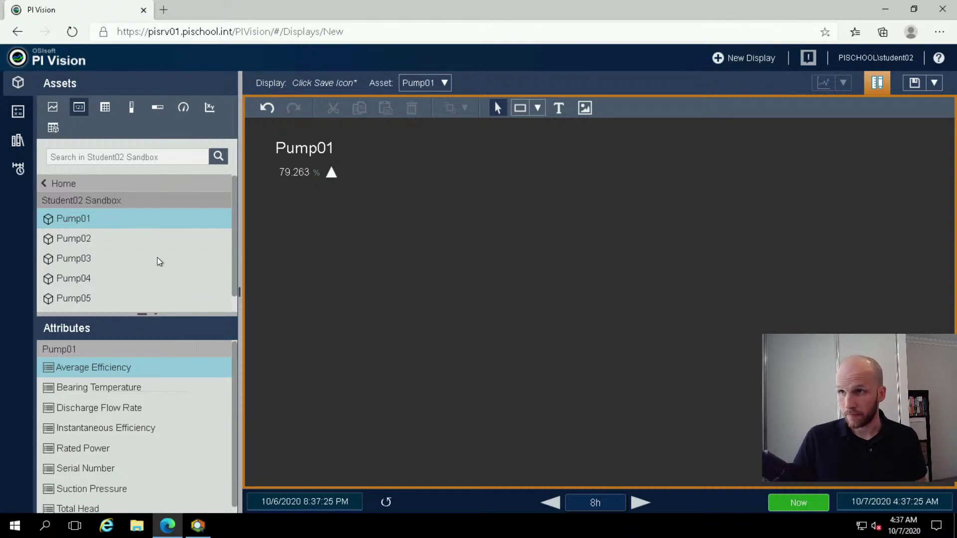
Open the formatting options of the Average Efficiency value symbol
left_click(310, 173)
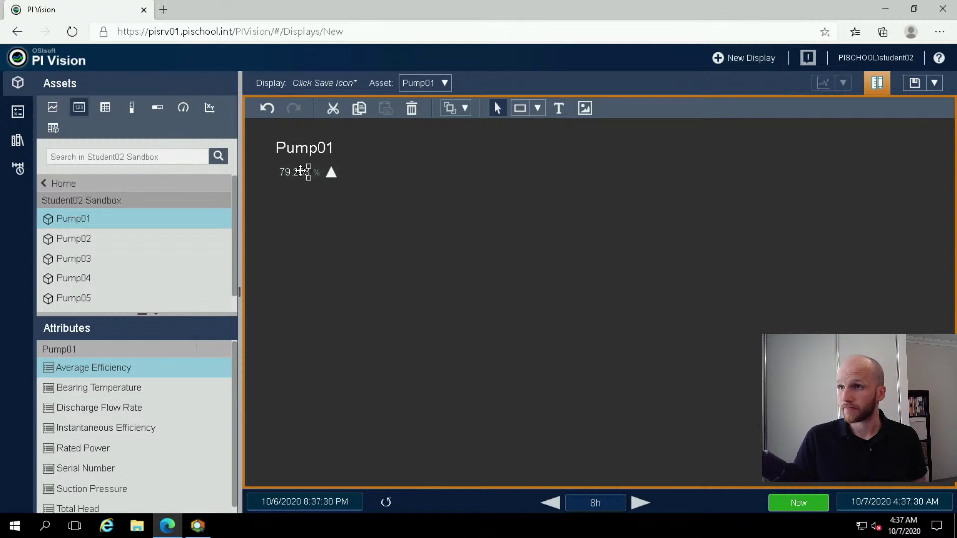
right_click(307, 170)
left_click(333, 179)
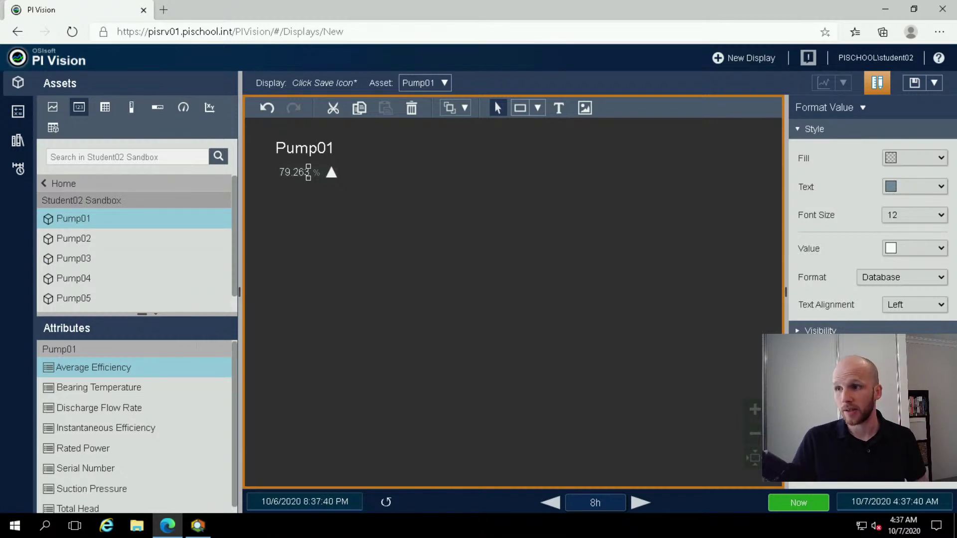
Examine the Efficiency Alarm Threshold child attribute of the Pump template in PI System Explorer and return to PI Vision
left_click(199, 532)
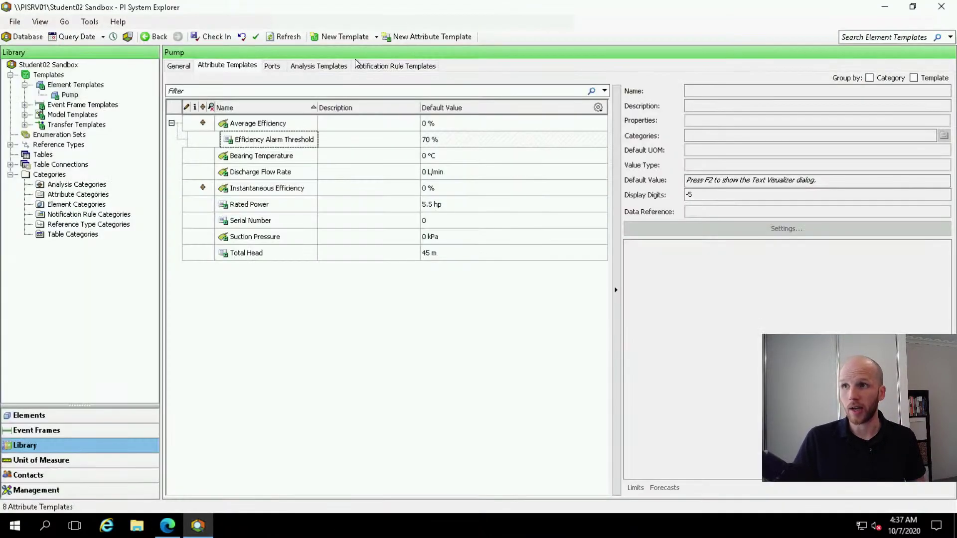
left_click(244, 145)
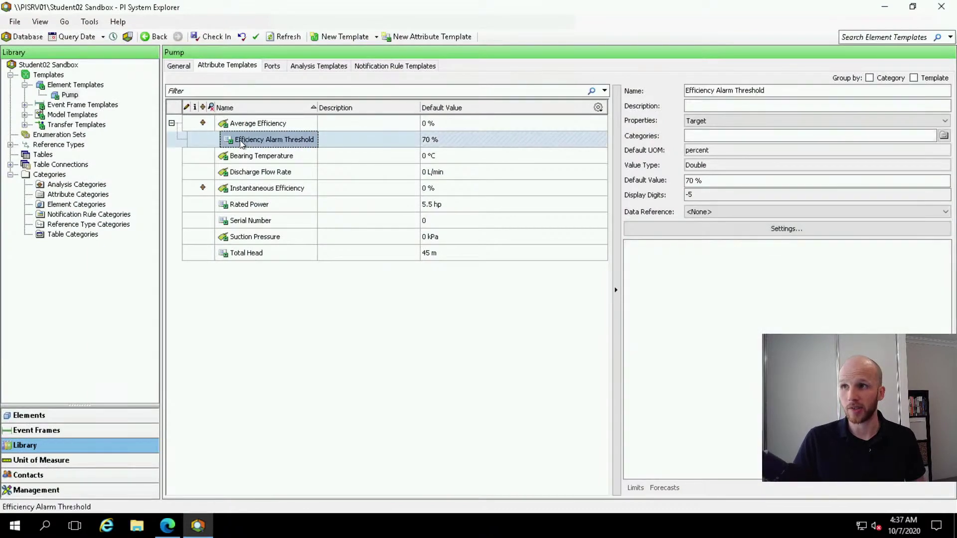
left_click(254, 141)
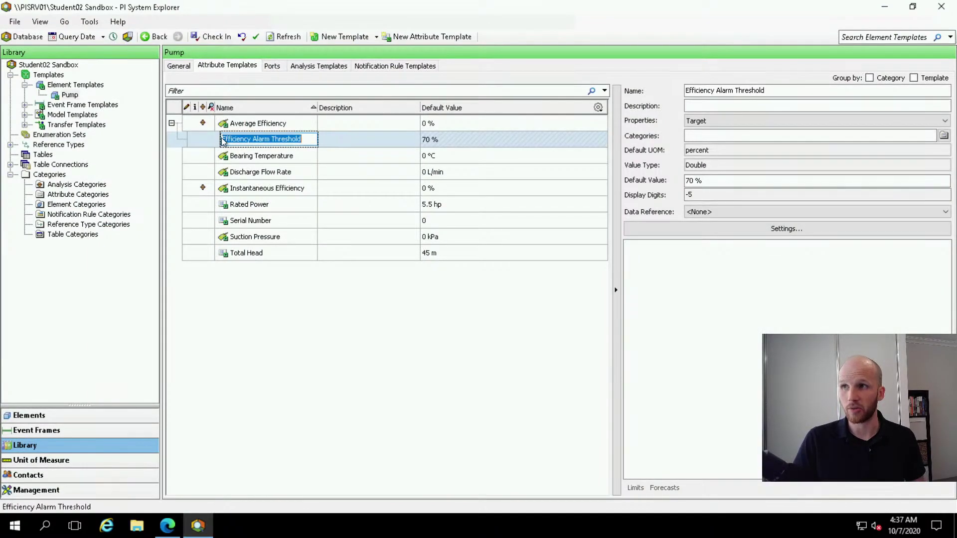
left_click(357, 142)
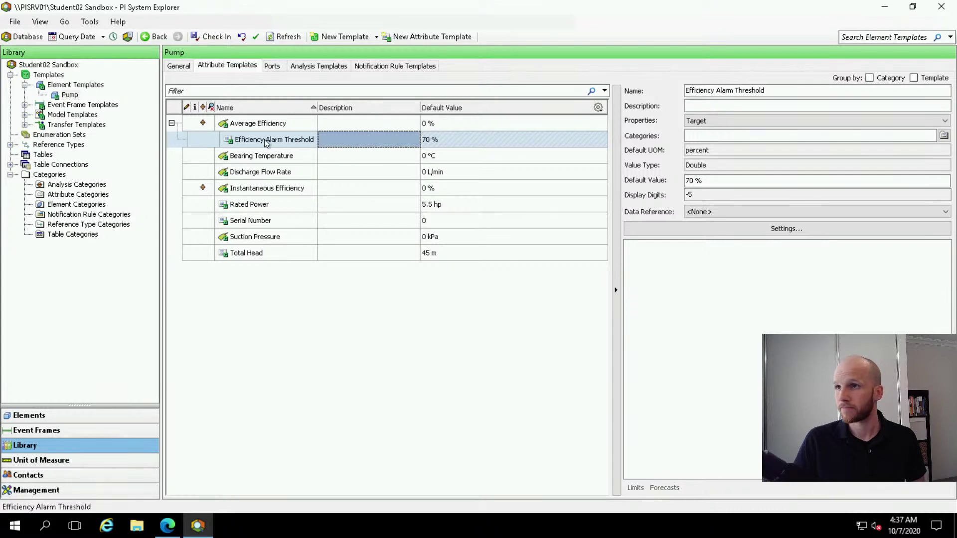
left_click(167, 525)
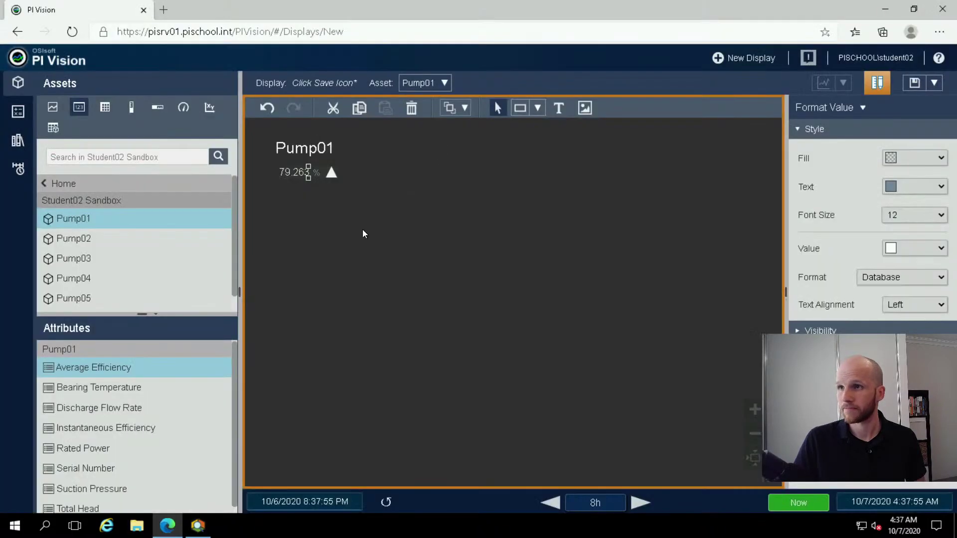
Select the Pump01 name and average efficiency symbols together and move them slightly up and left
left_click(363, 230)
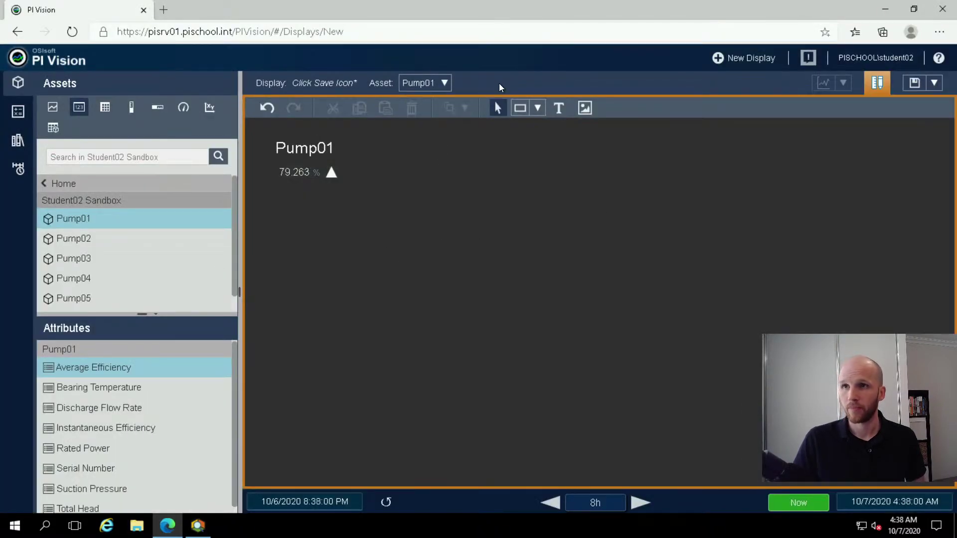
left_click_drag(423, 220, 282, 148)
left_click(461, 215)
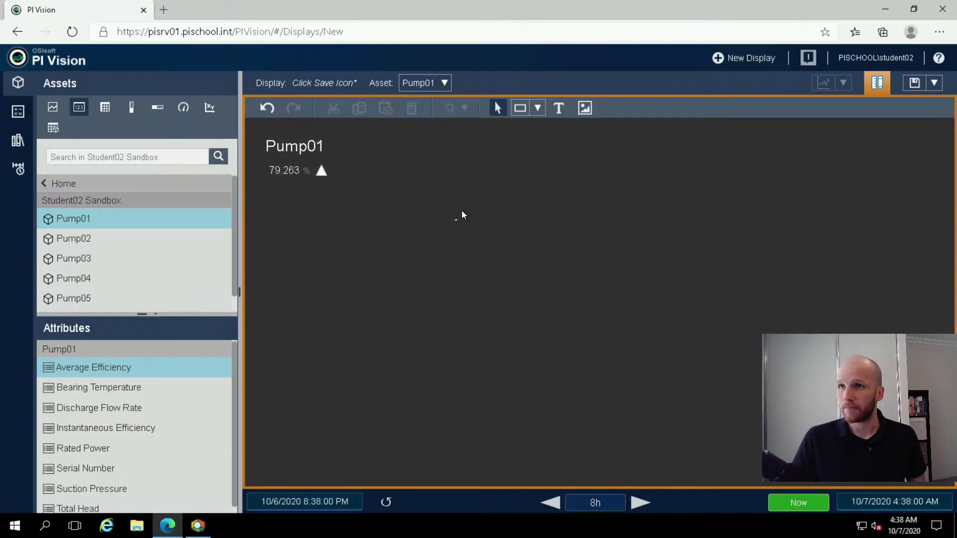
Draw a rectangle large enough to frame the pump name and efficiency value, and move it just below them
left_click(520, 108)
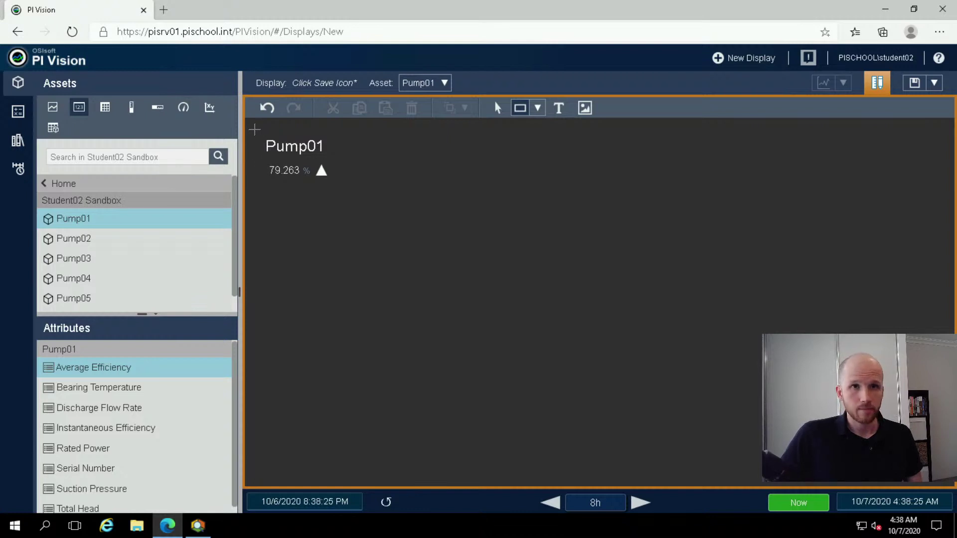
left_click_drag(254, 130, 340, 187)
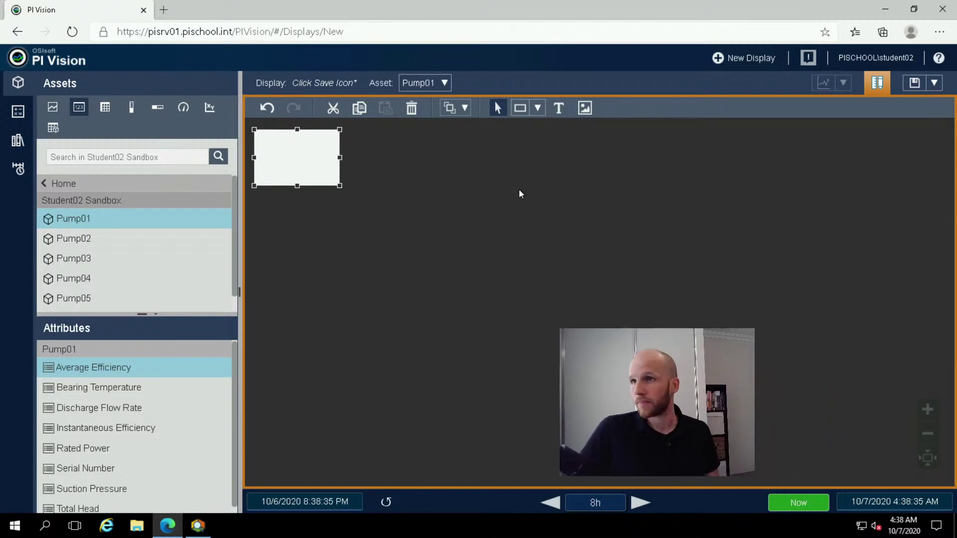
left_click_drag(303, 158, 337, 229)
Review the target indicator settings in the format options of Pump01's average efficiency value
right_click(286, 169)
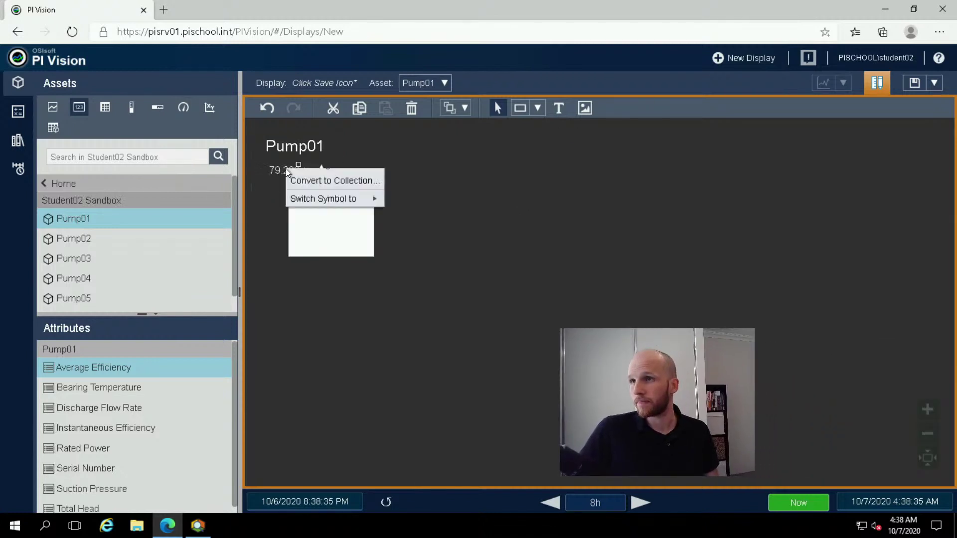
left_click(350, 179)
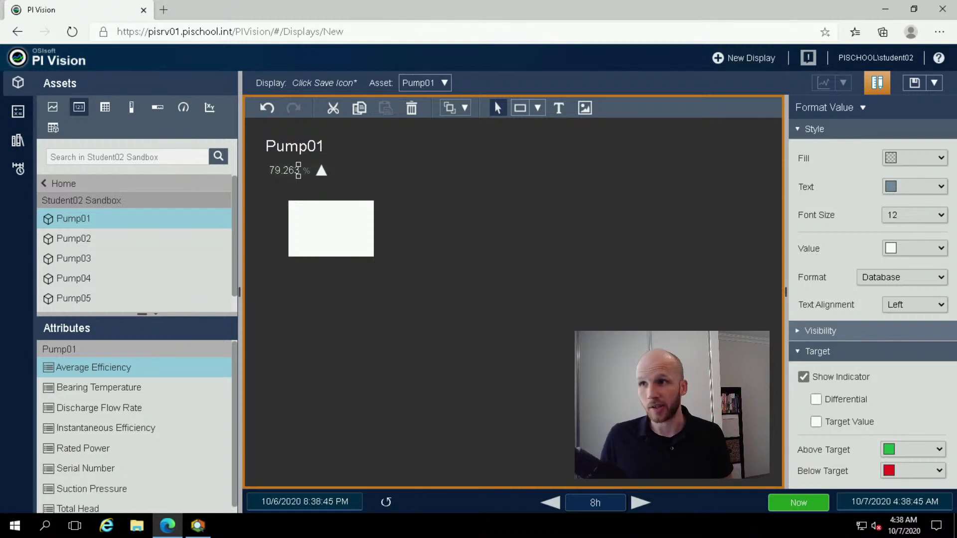
right_click(302, 173)
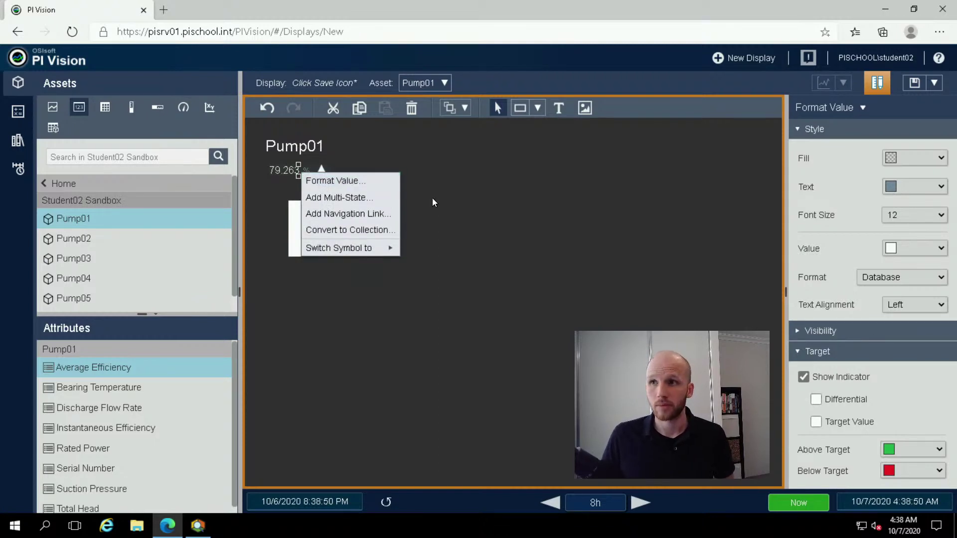
left_click(359, 168)
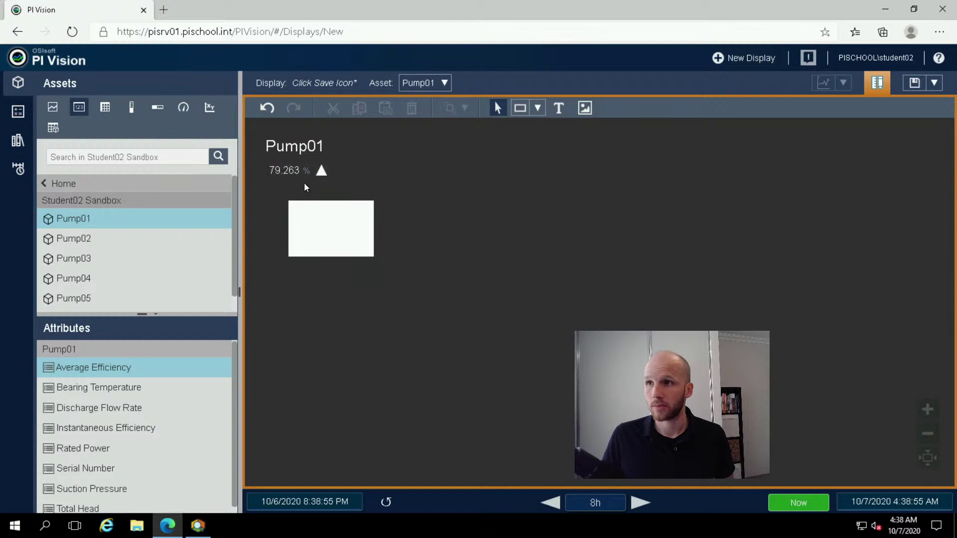
right_click(298, 172)
left_click(319, 183)
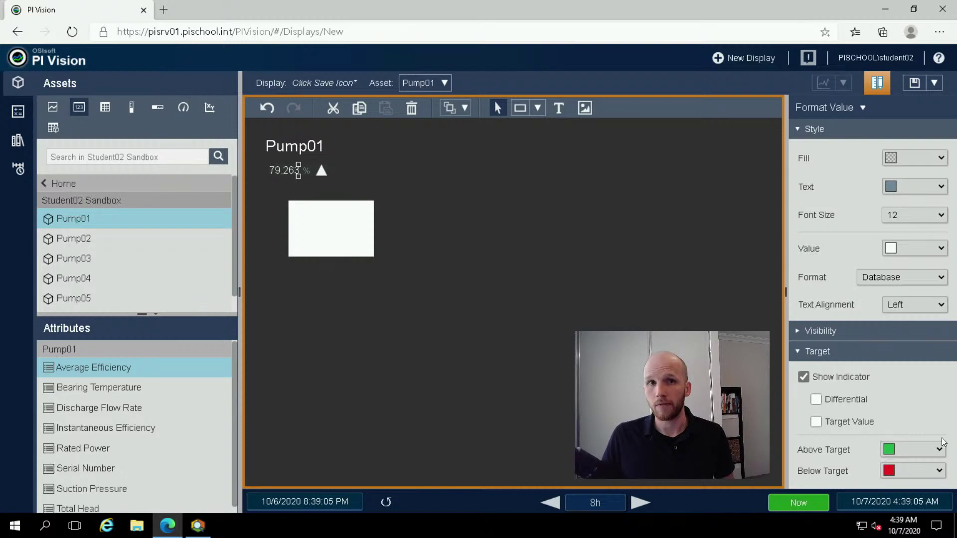
Switch to PI System Explorer and examine the Pump template's Average Efficiency attribute and its Efficiency Alarm Threshold child
left_click(202, 527)
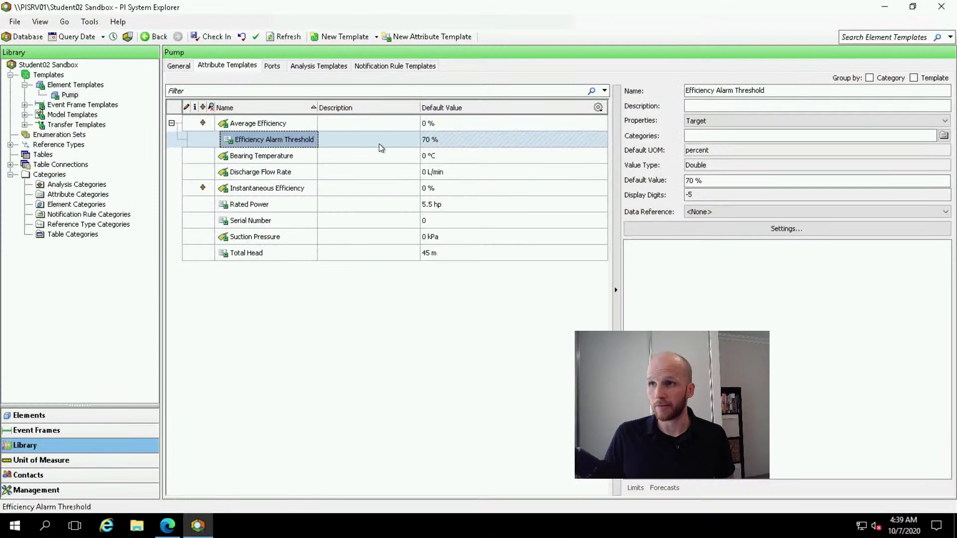
left_click(379, 143)
left_click(249, 124)
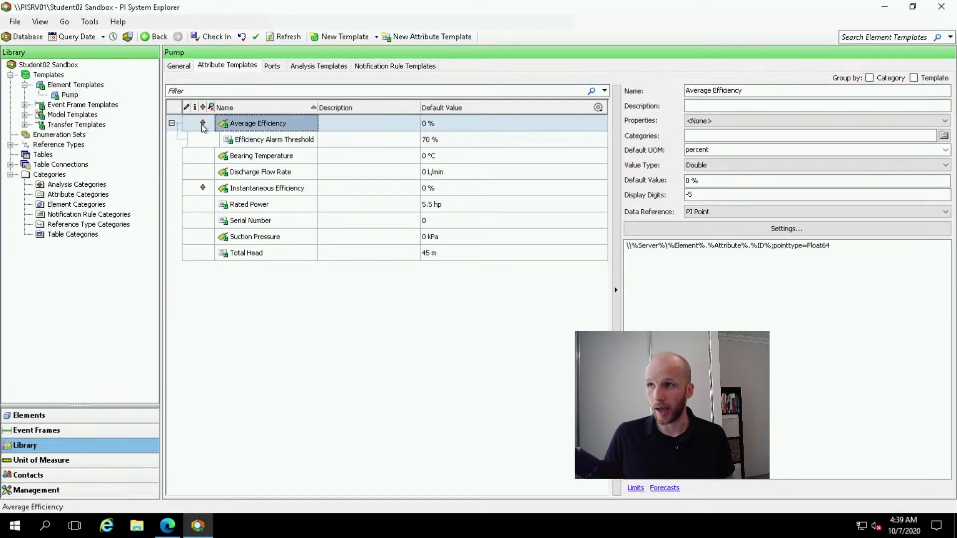
right_click(244, 122)
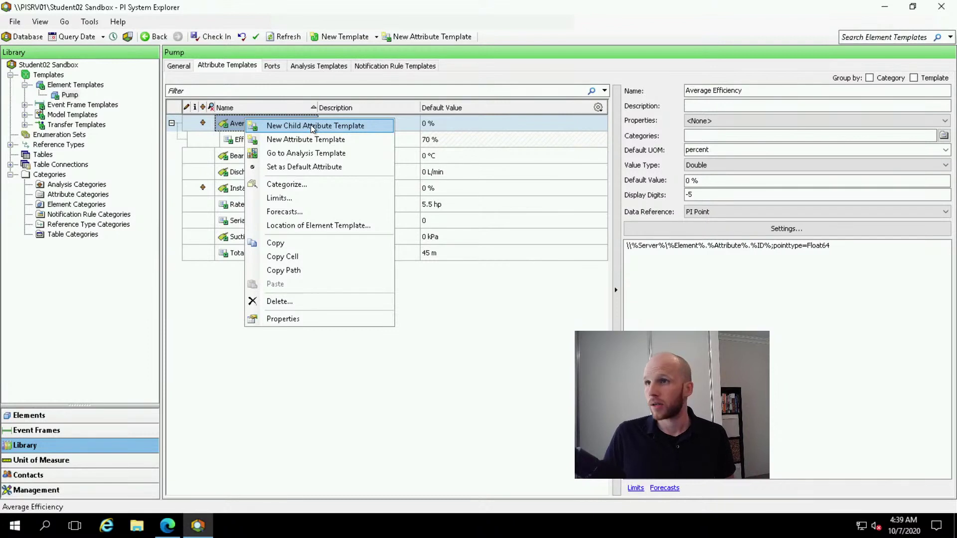
left_click(193, 283)
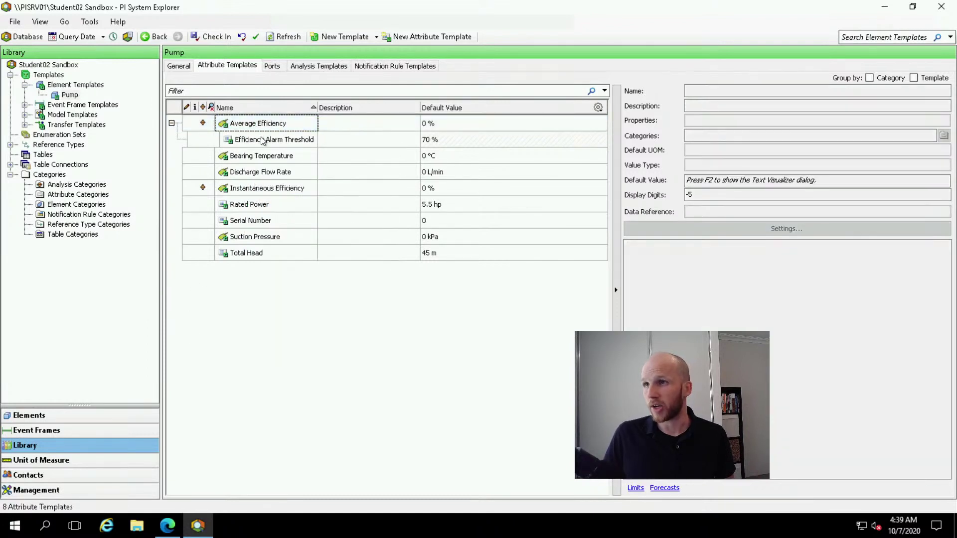
left_click(263, 140)
Examine the Target trait in the limits of the Average Efficiency attribute template, and return to PI Vision
left_click(266, 124)
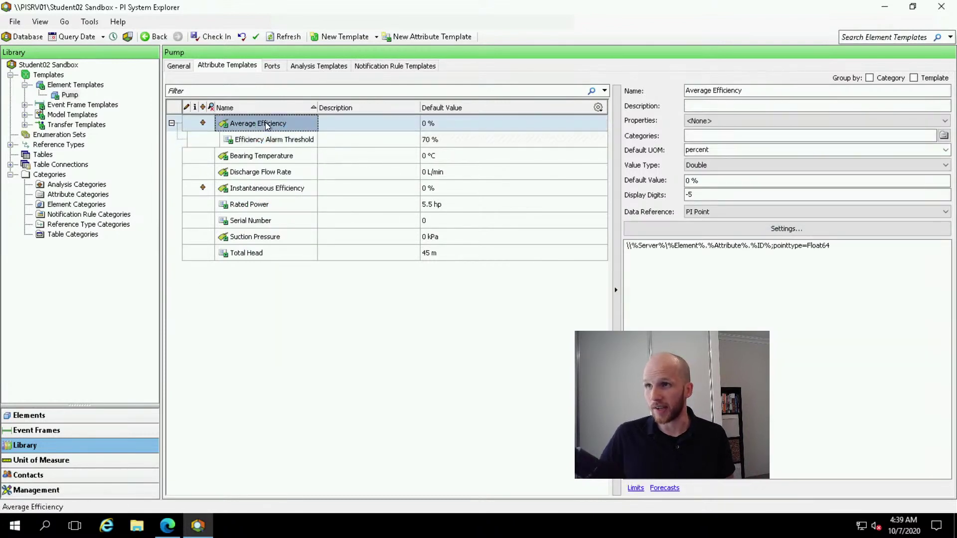
right_click(266, 124)
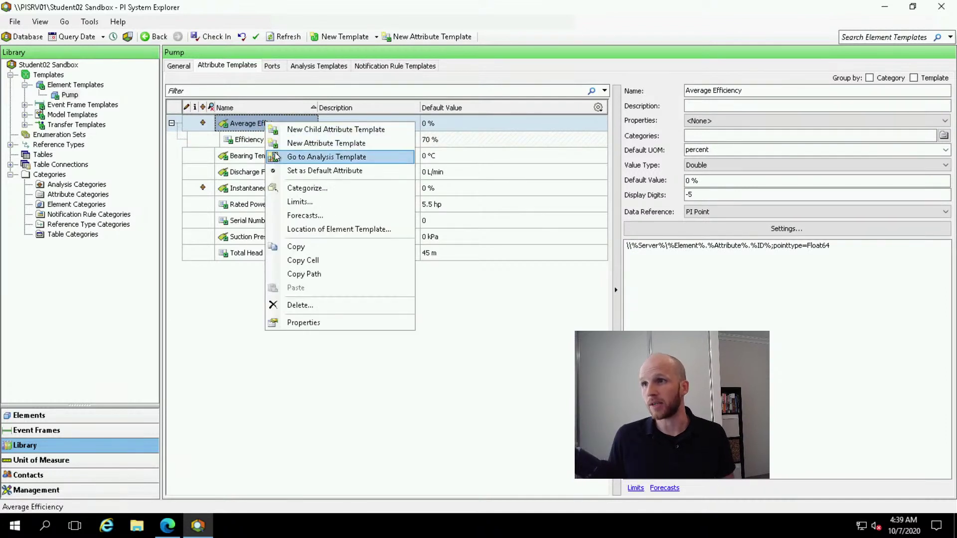
left_click(341, 205)
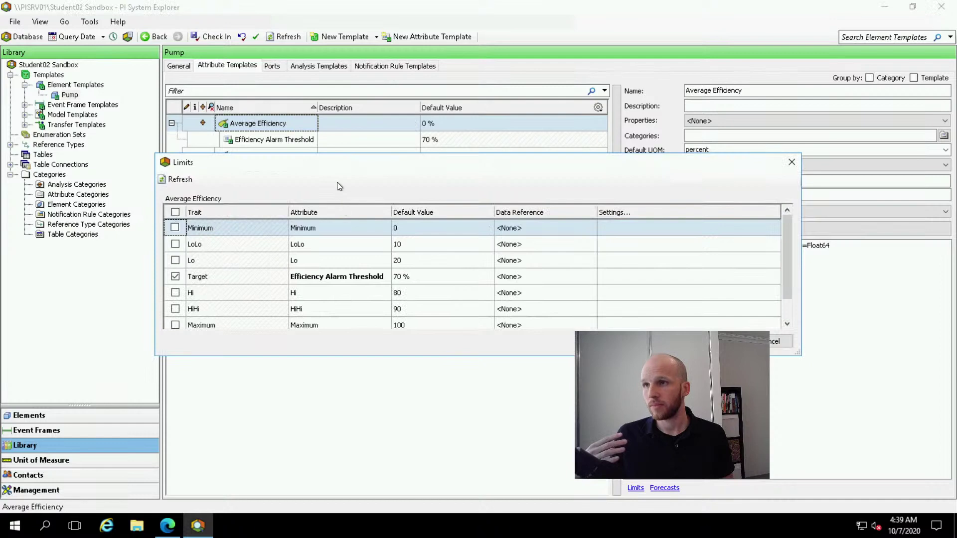
left_click_drag(356, 162, 422, 187)
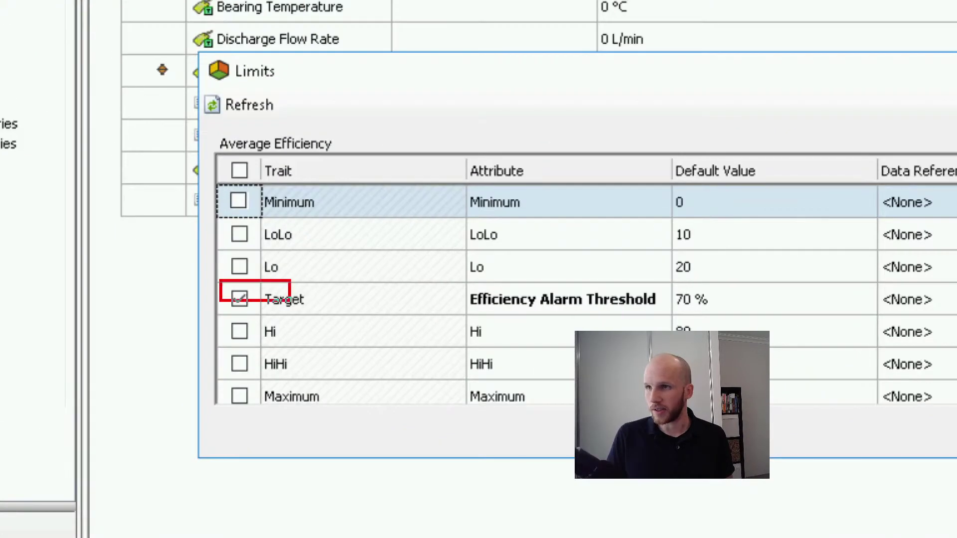
left_click_drag(290, 301, 417, 312)
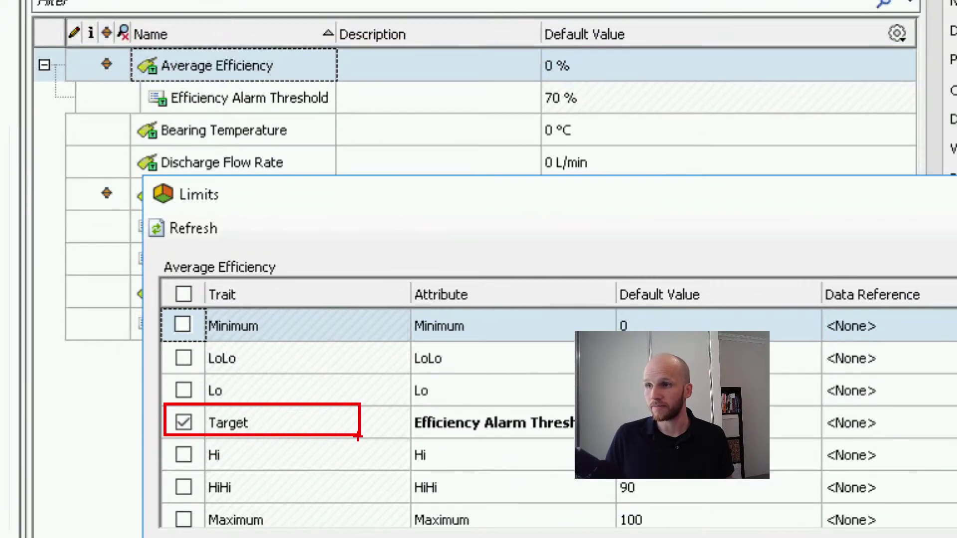
mouse_move(292, 367)
left_mouse_down()
mouse_move(151, 371)
mouse_move(304, 408)
mouse_move(281, 355)
left_mouse_up()
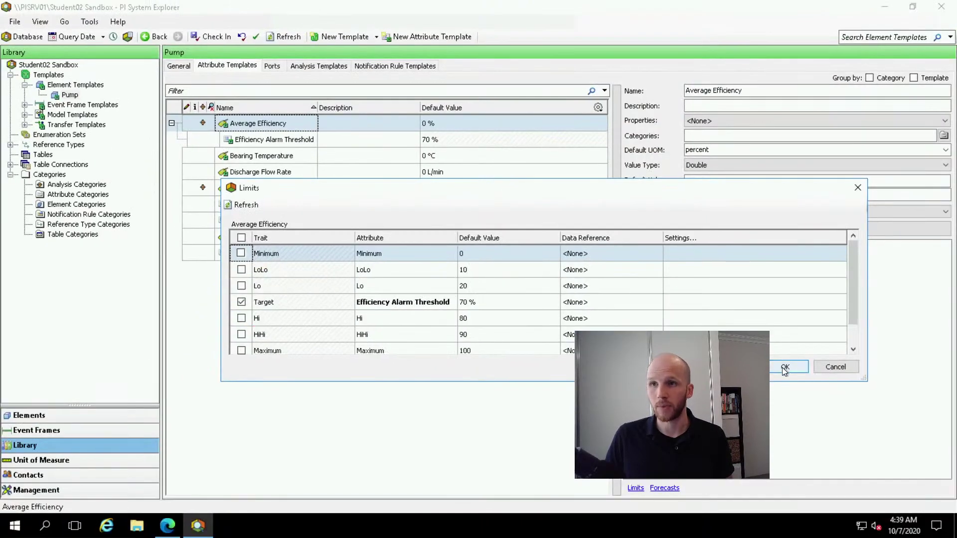
left_click(786, 367)
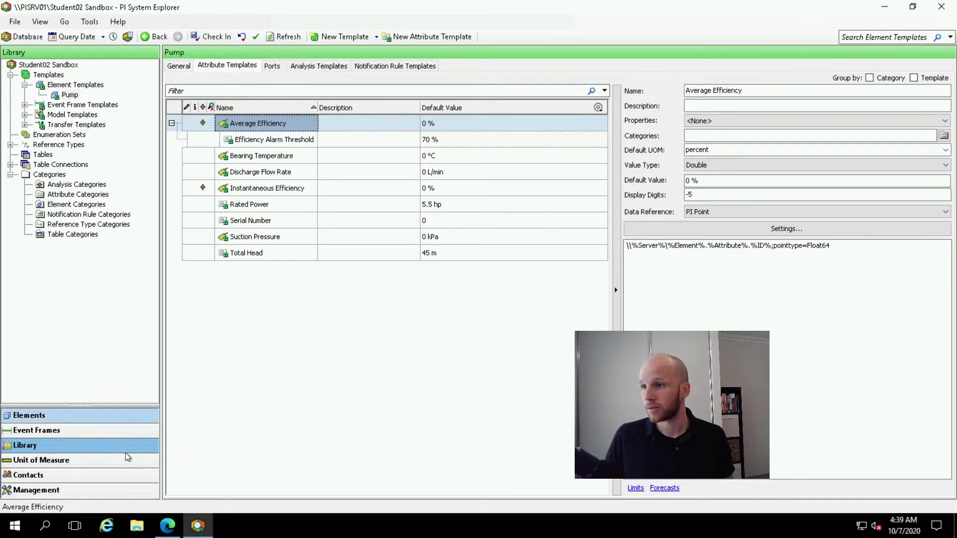
left_click(168, 525)
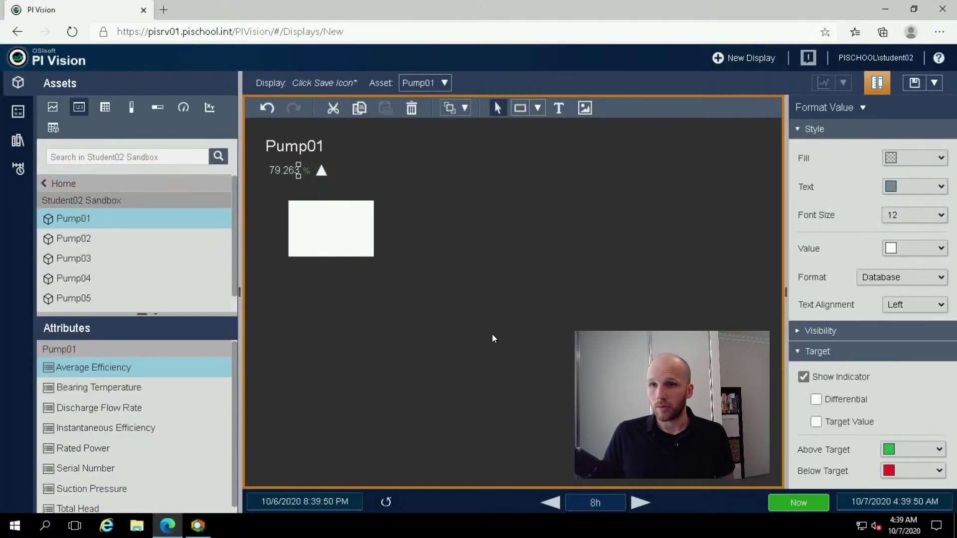
Move the white rectangle over the Pump01 name and average efficiency value so that it covers both
left_click(469, 216)
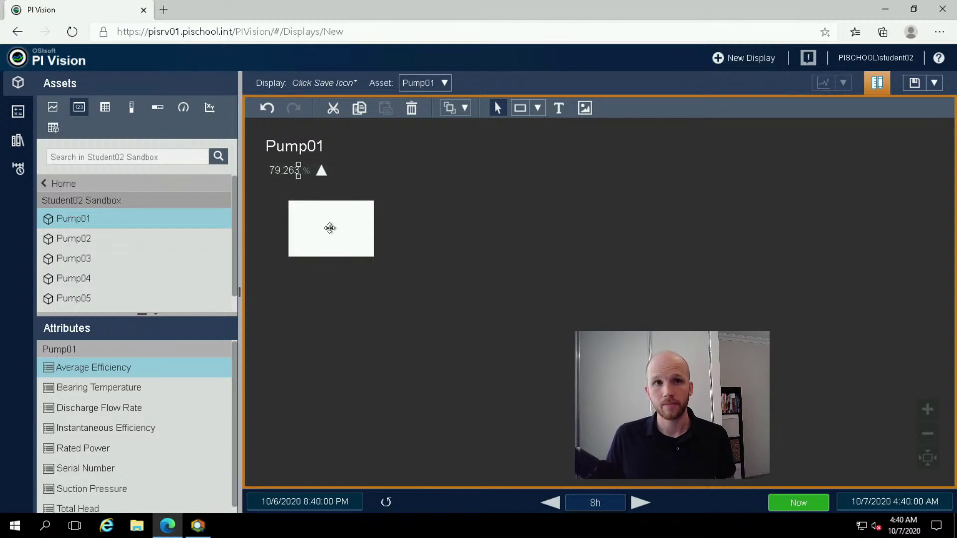
left_click_drag(330, 228, 350, 219)
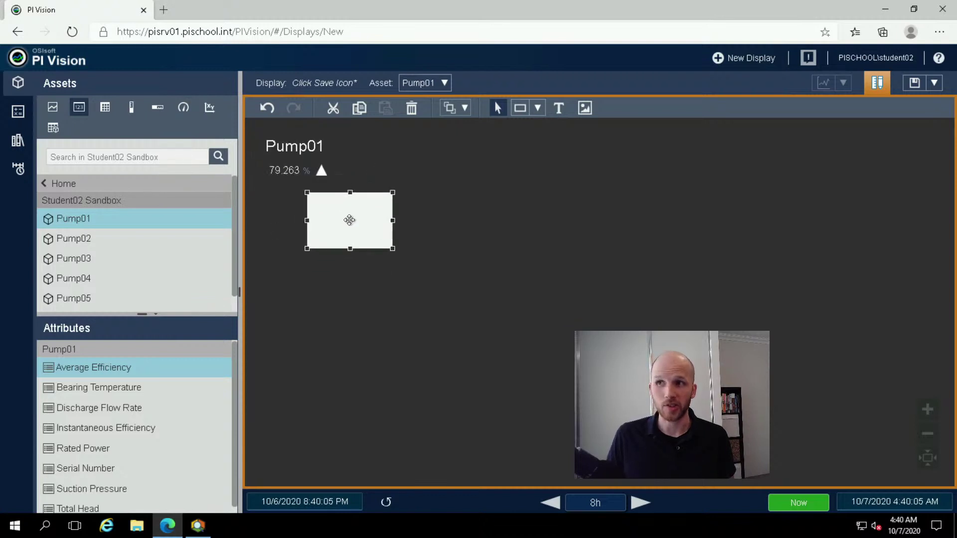
left_click(439, 220)
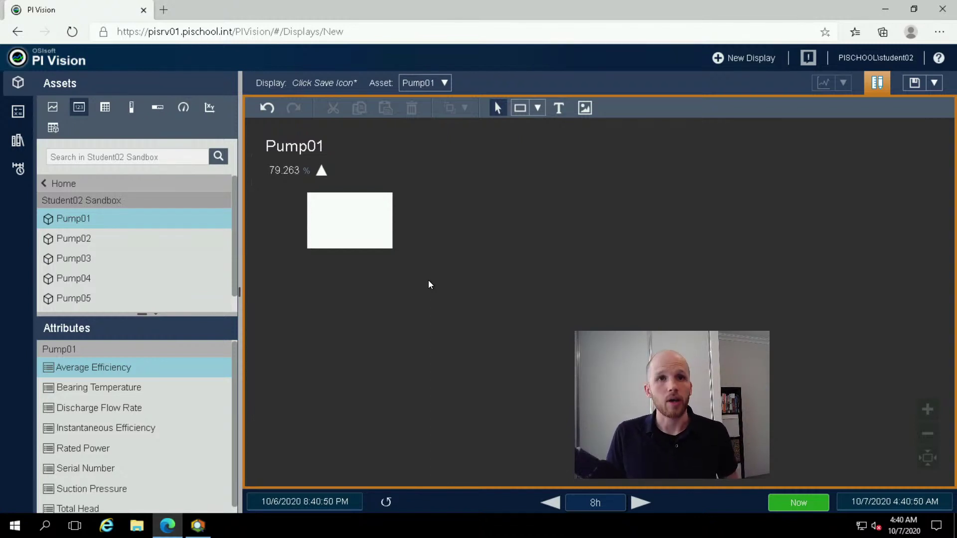
left_click_drag(339, 216, 296, 167)
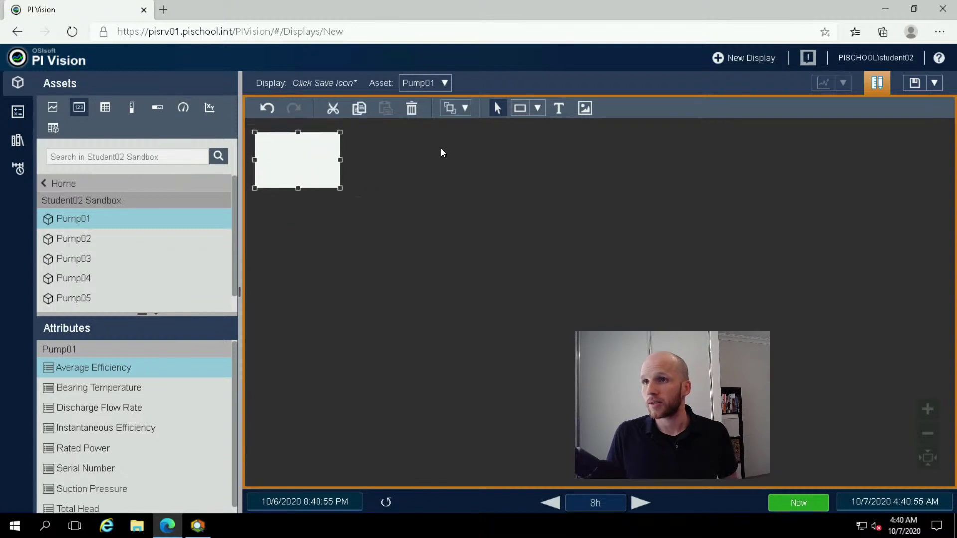
Make the rectangle's fill transparent, keeping its white border around the Pump01 name and efficiency value
right_click(305, 150)
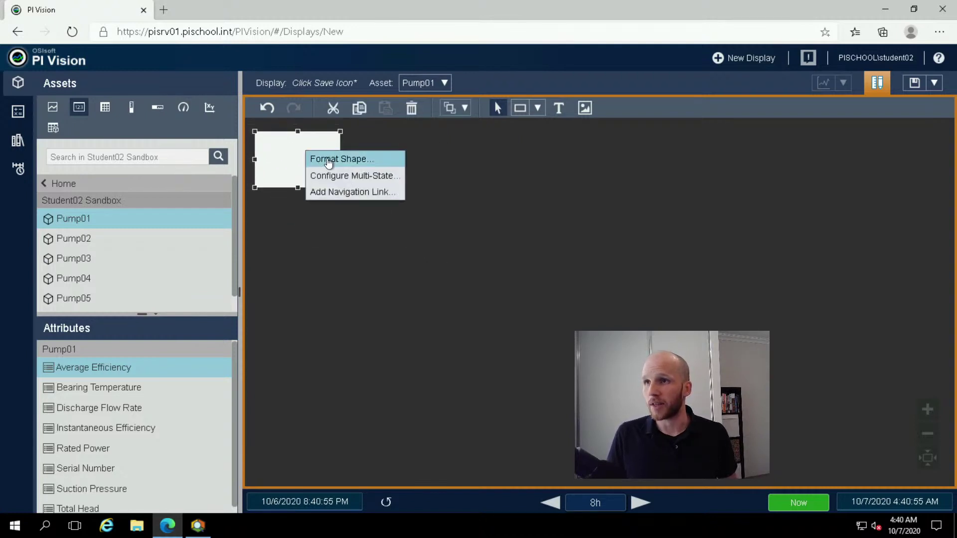
left_click(329, 158)
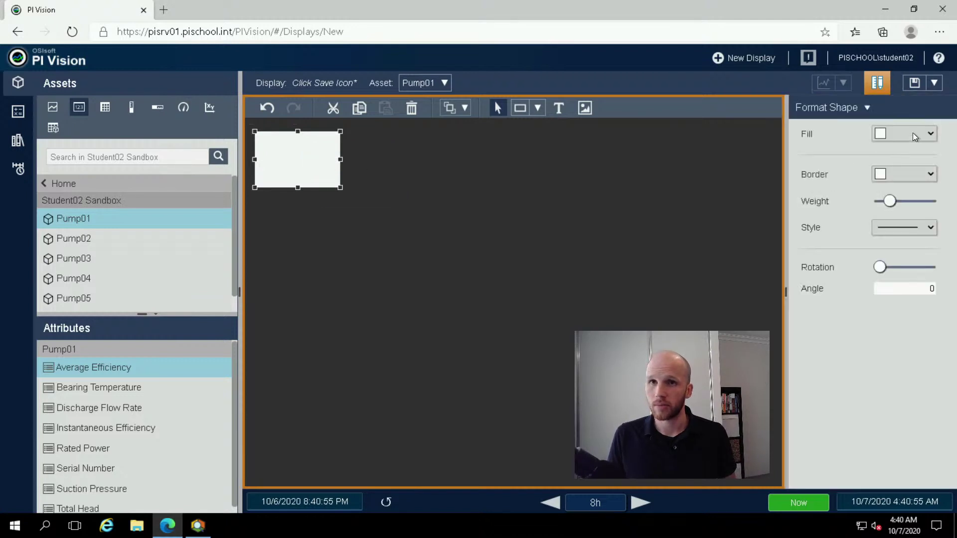
left_click(913, 132)
left_click(834, 260)
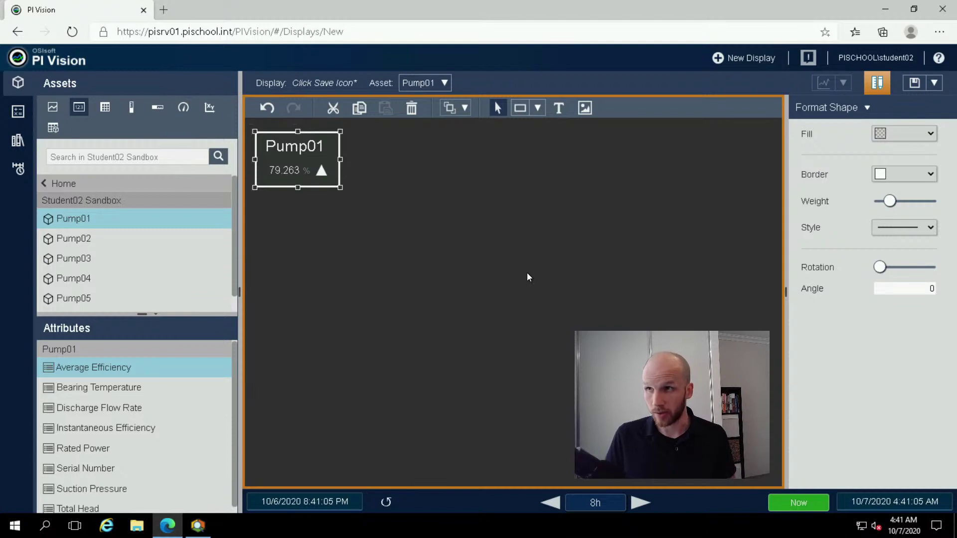
left_click(397, 228)
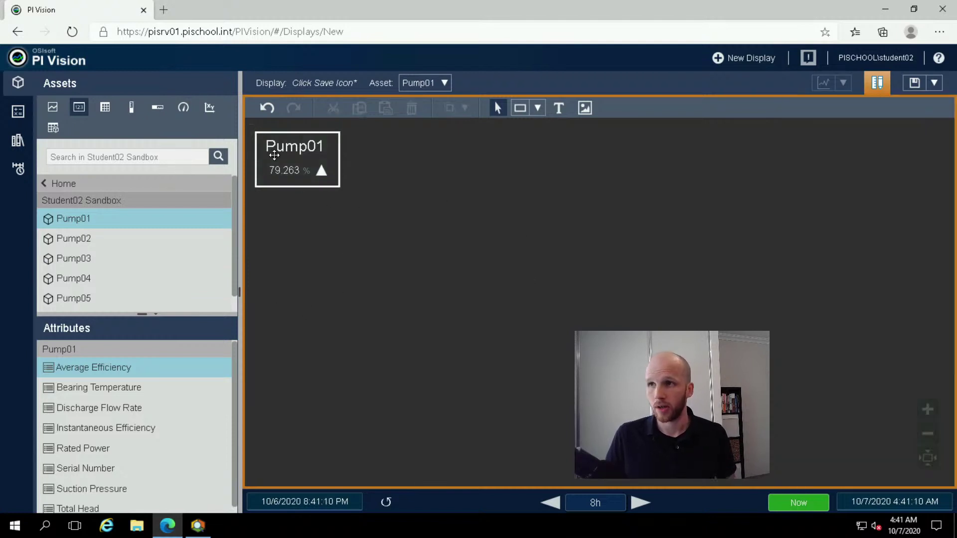
Select the rectangle, pump name and efficiency value together and convert them to a collection
left_click_drag(446, 260, 242, 121)
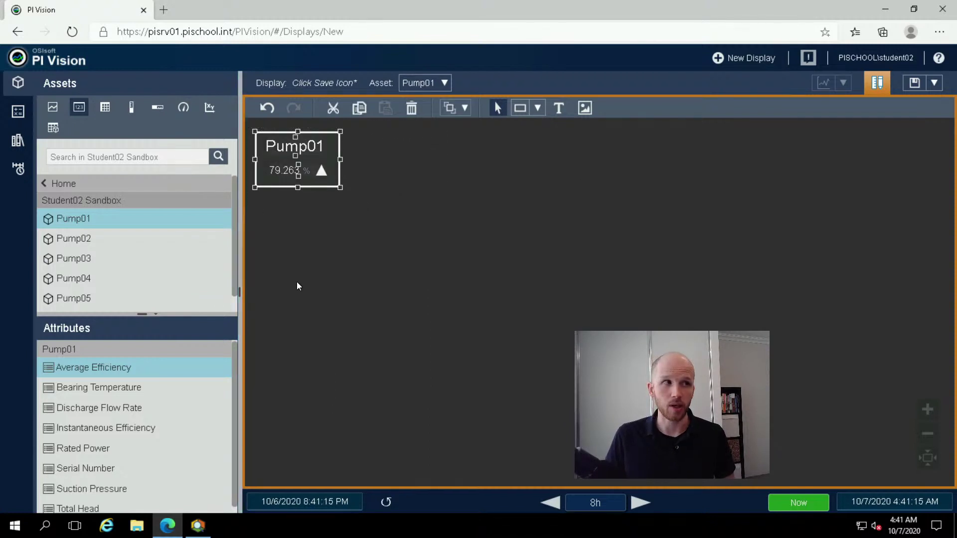
right_click(333, 141)
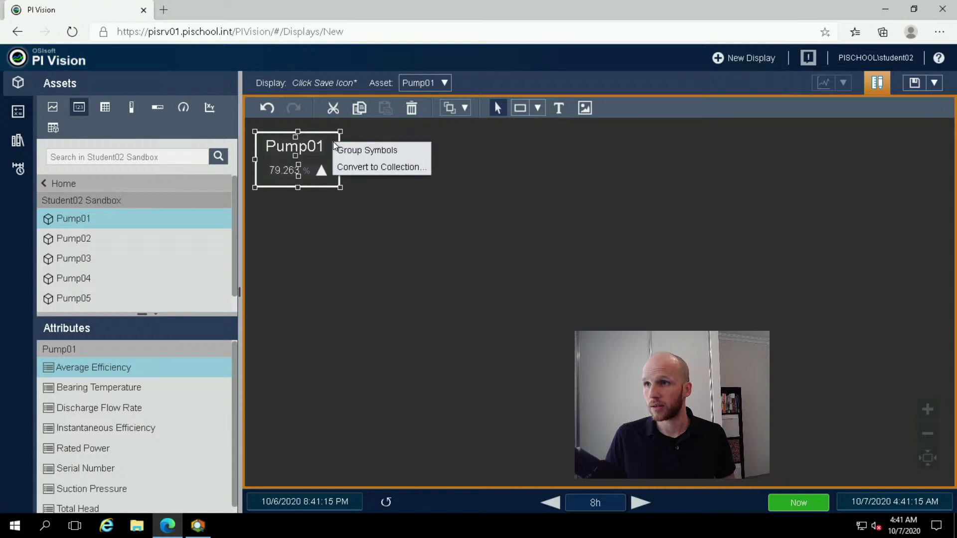
left_click(418, 172)
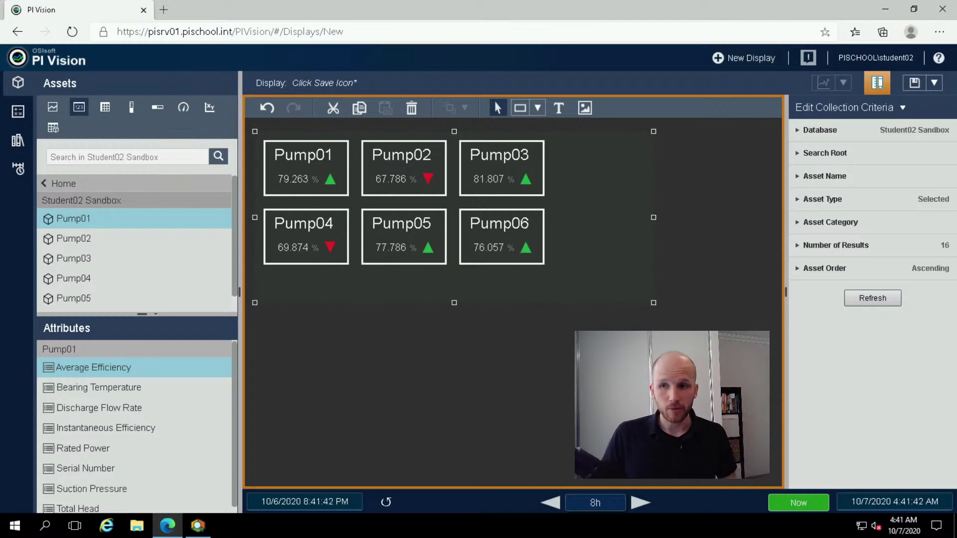
Check the pump elements and Pump01's attributes in PI System Explorer, and return to PI Vision
left_click(198, 526)
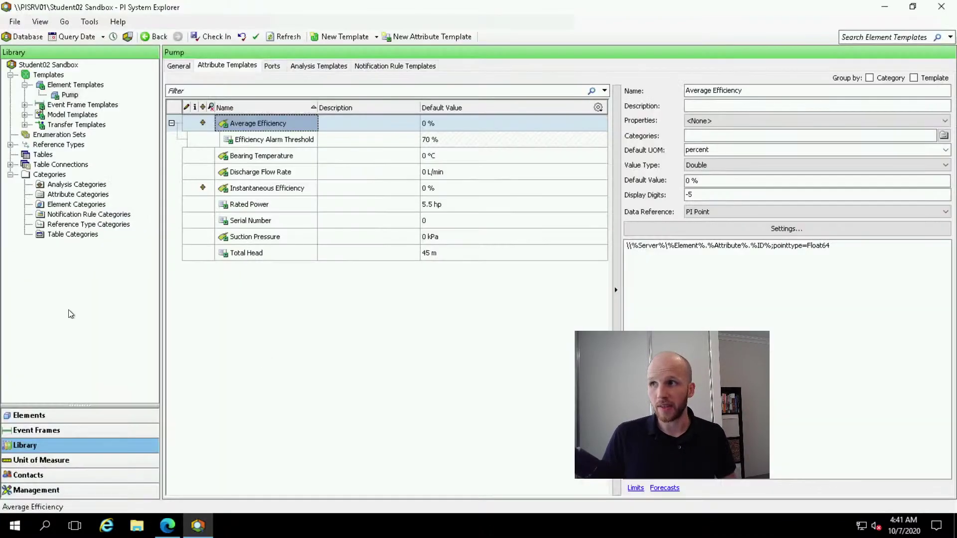
left_click(29, 415)
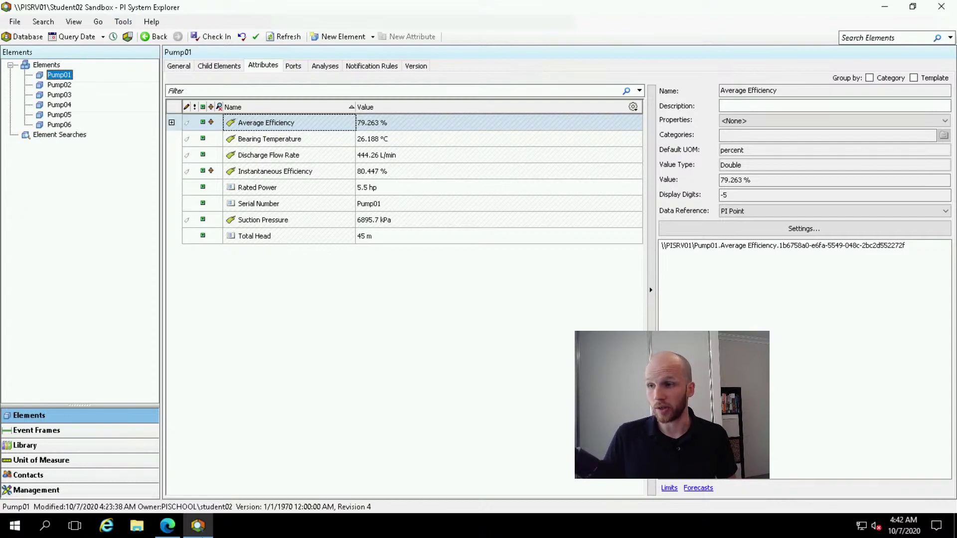
left_click(169, 527)
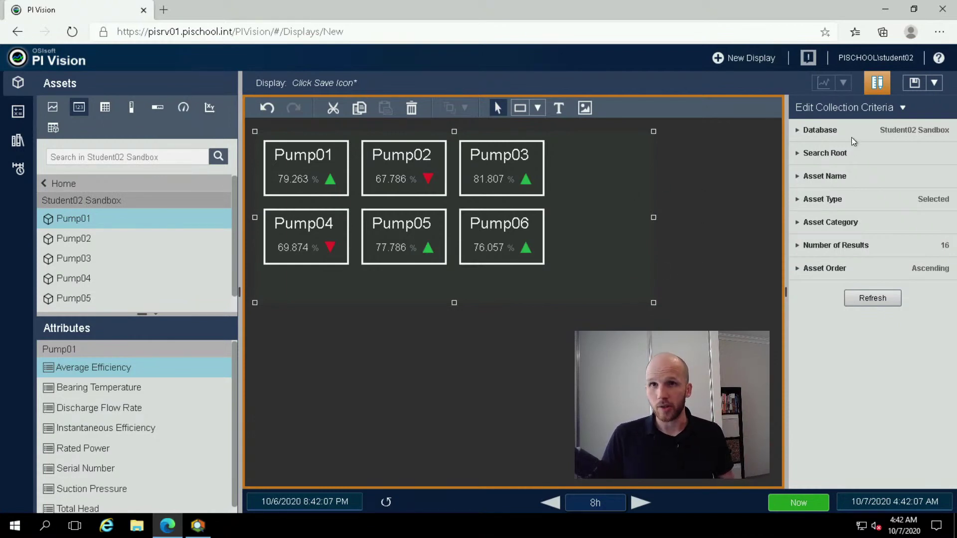
Save the display as "Pump Efficiency Overview student02"
left_click(914, 84)
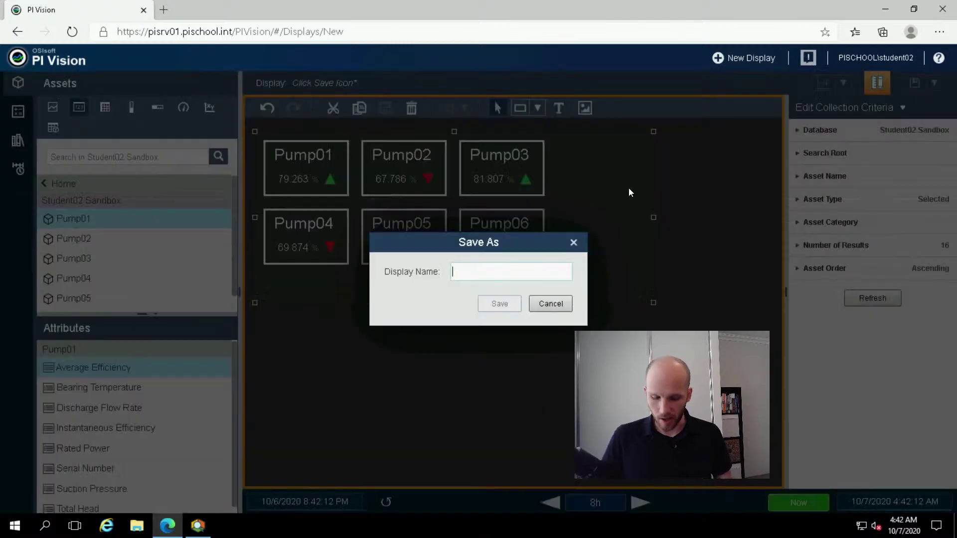
type("Pump Efficiency ")
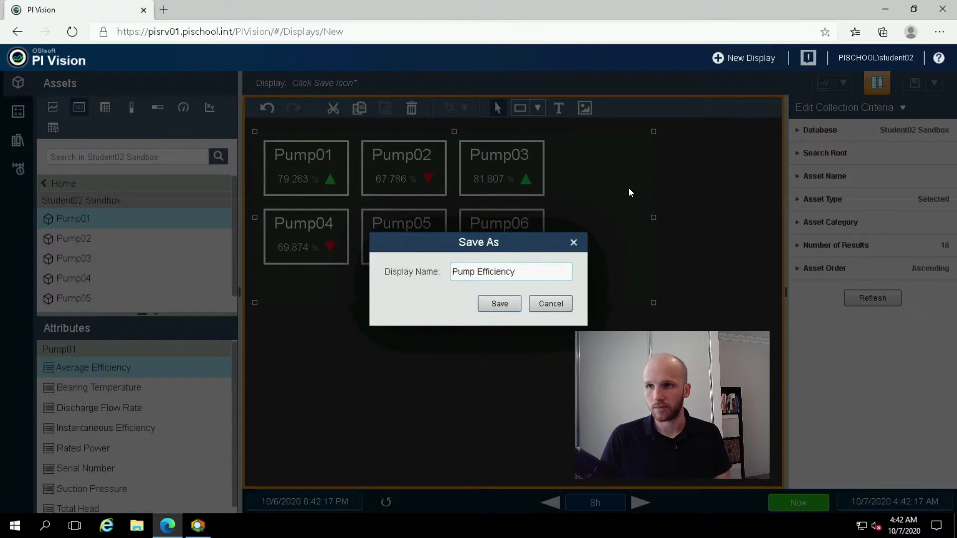
type("Overview student02")
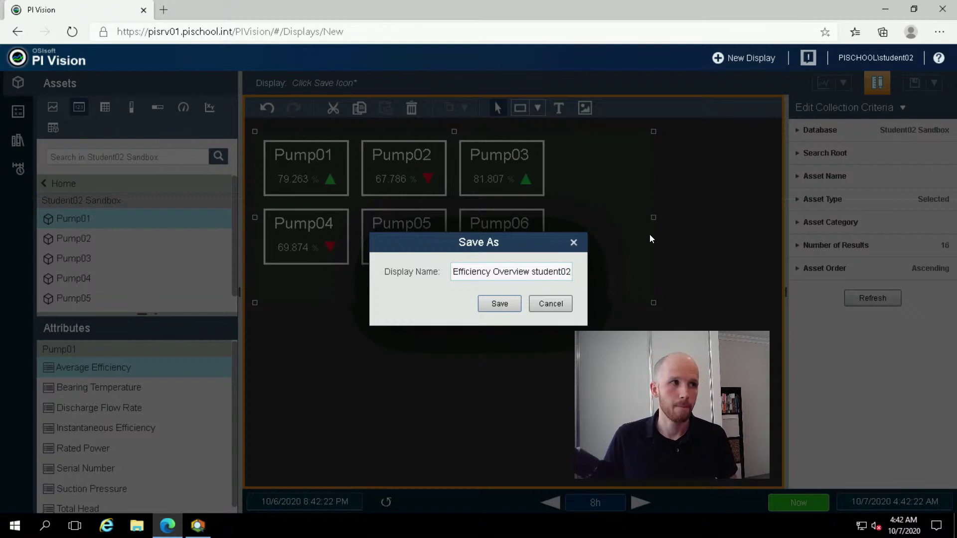
left_click(499, 304)
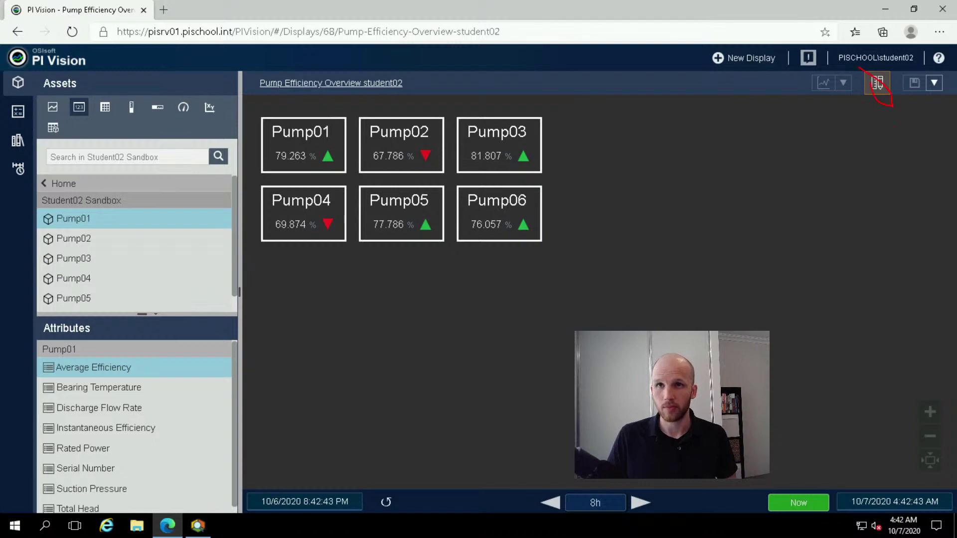
mouse_move(892, 105)
left_mouse_down()
mouse_move(894, 65)
mouse_move(866, 75)
left_mouse_up()
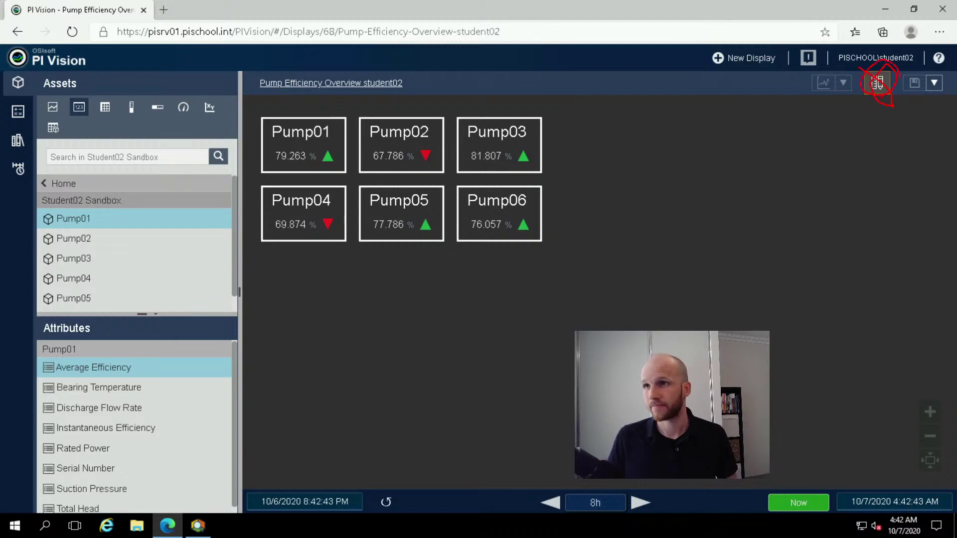
key("Escape")
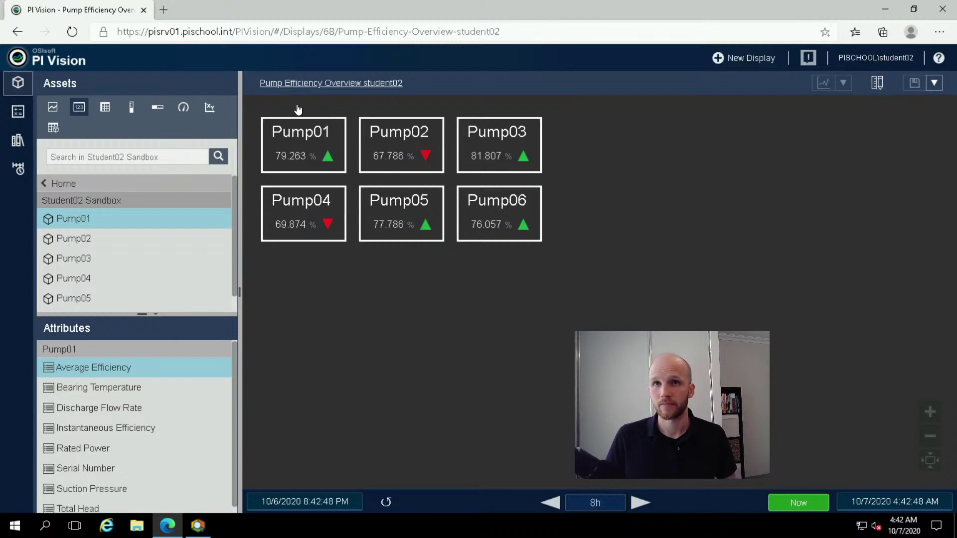
left_click(875, 84)
left_click(517, 204)
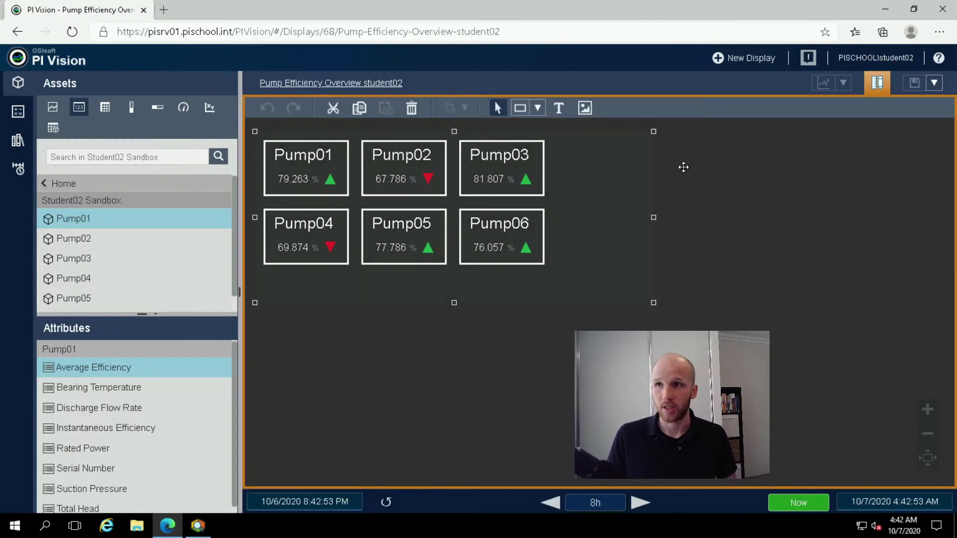
right_click(555, 196)
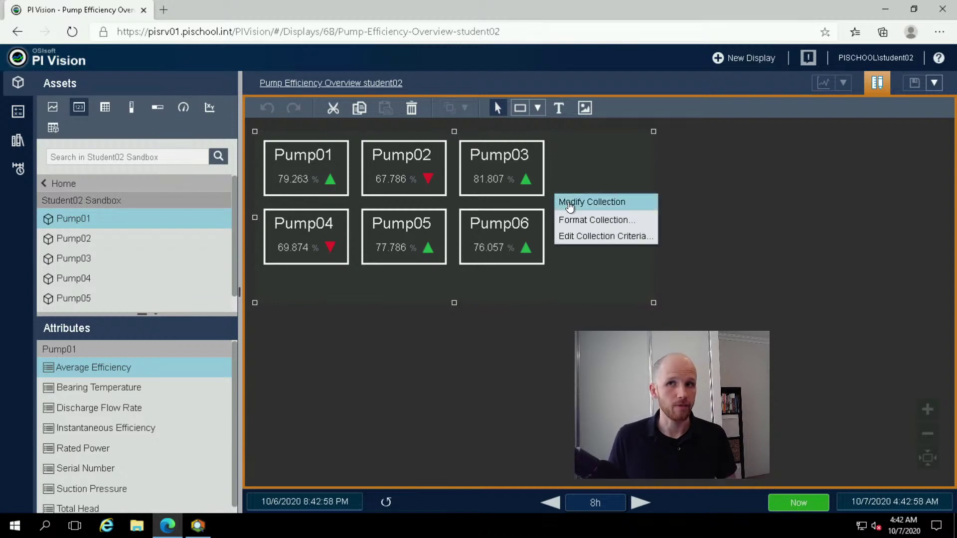
left_click(570, 203)
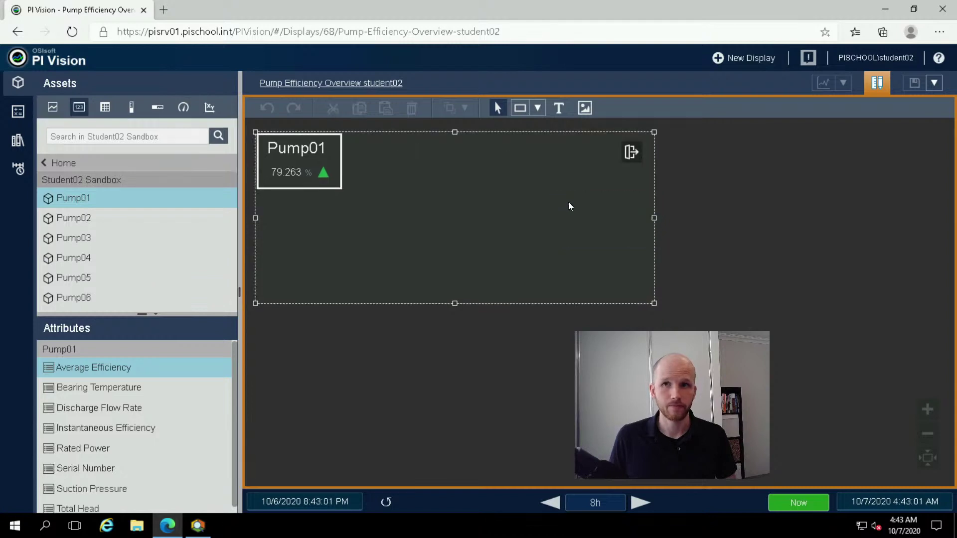
left_click(335, 154)
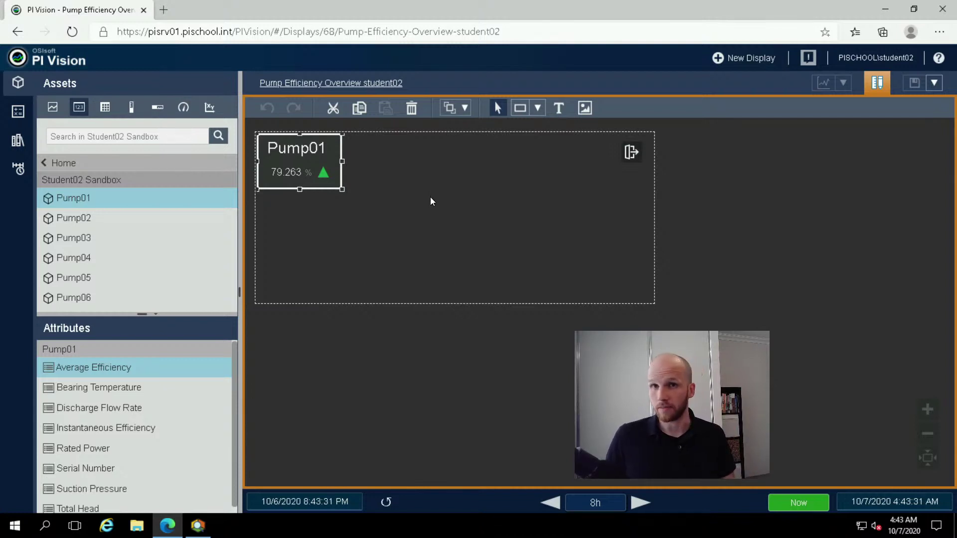
right_click(333, 157)
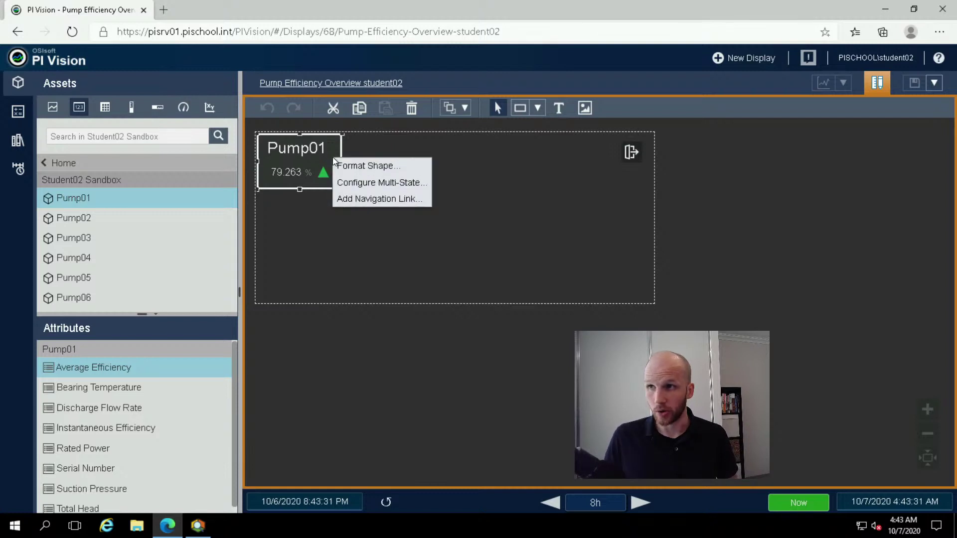
left_click(417, 199)
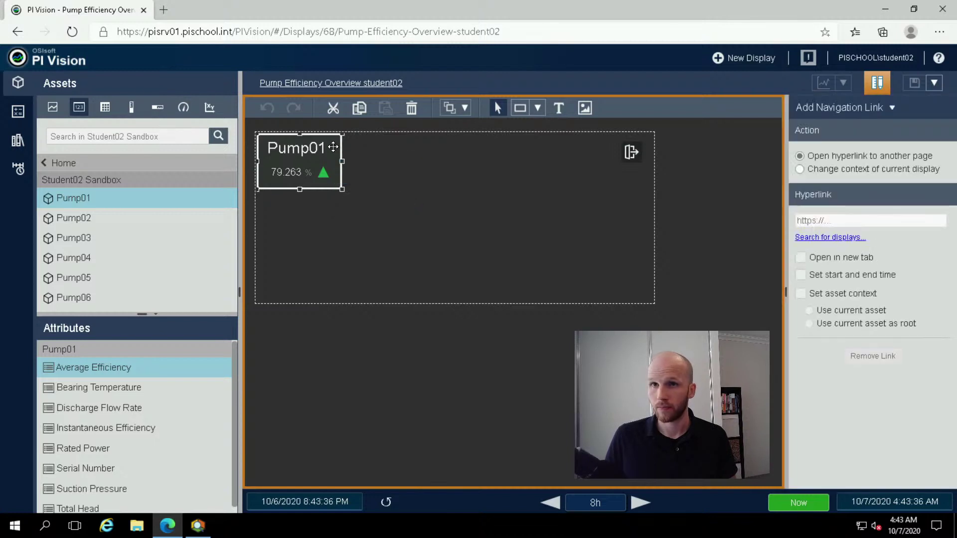
left_click(631, 152)
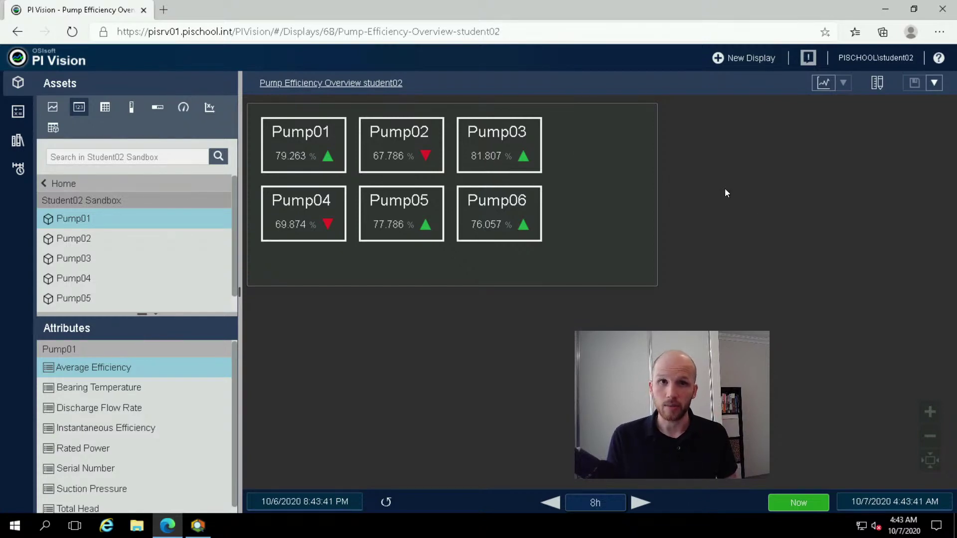
Enter the pump collection in design mode and open the navigation link settings for the rectangle around Pump01
left_click(878, 84)
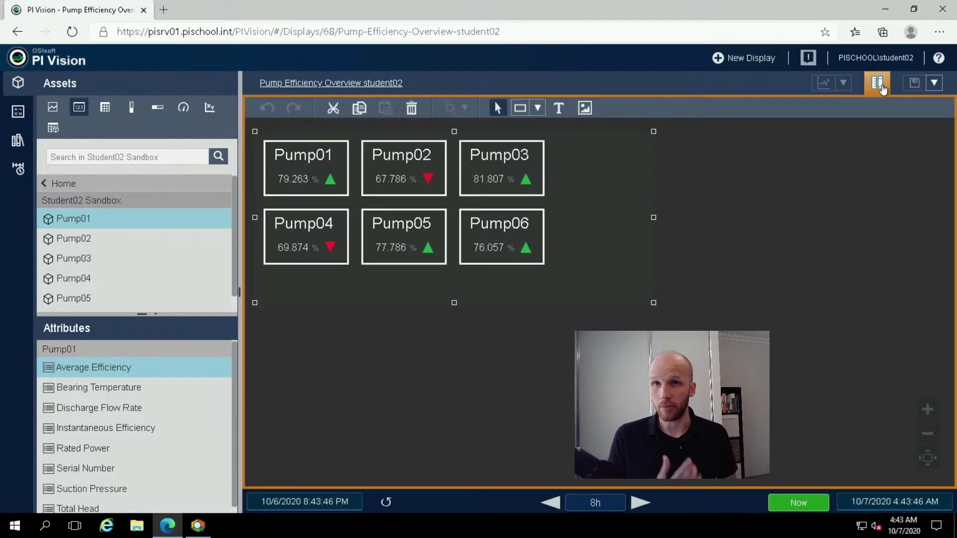
right_click(573, 223)
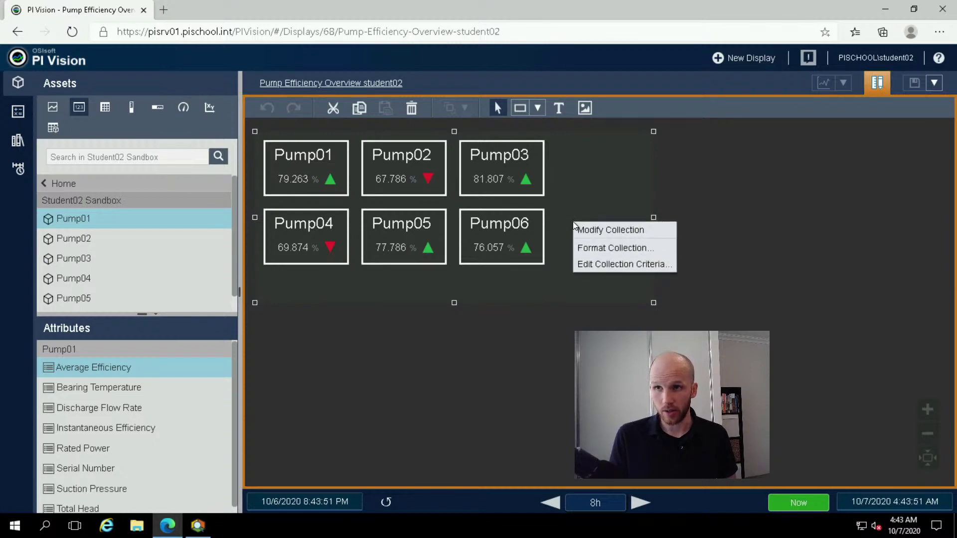
left_click(595, 231)
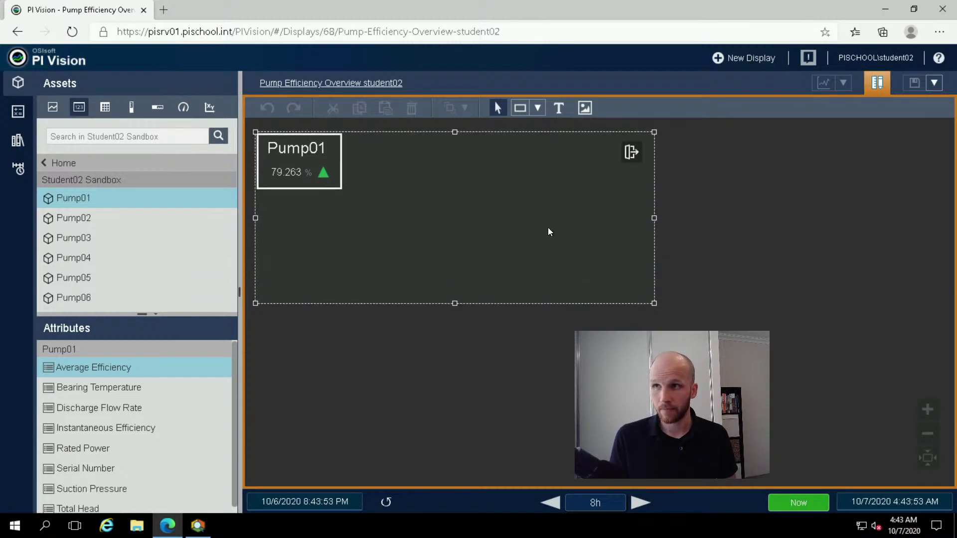
right_click(337, 160)
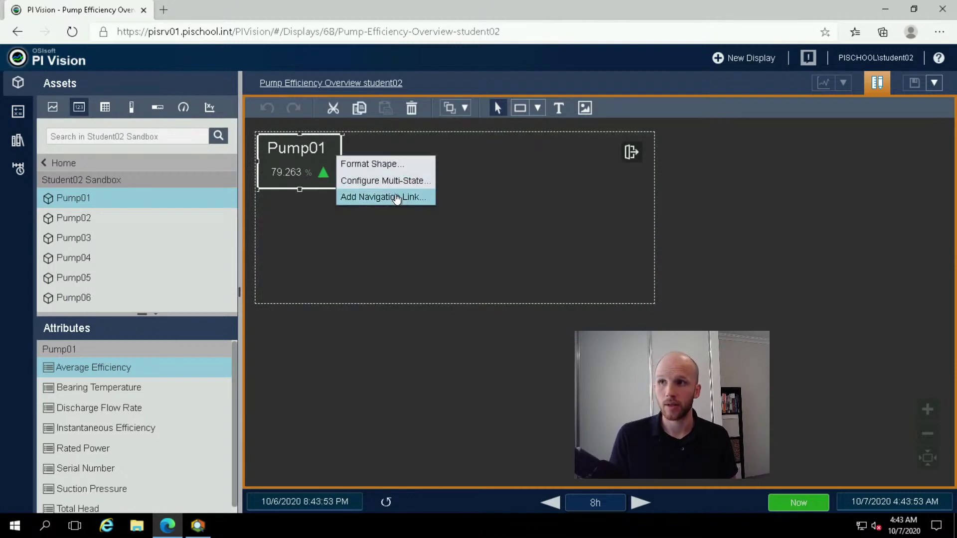
left_click(401, 199)
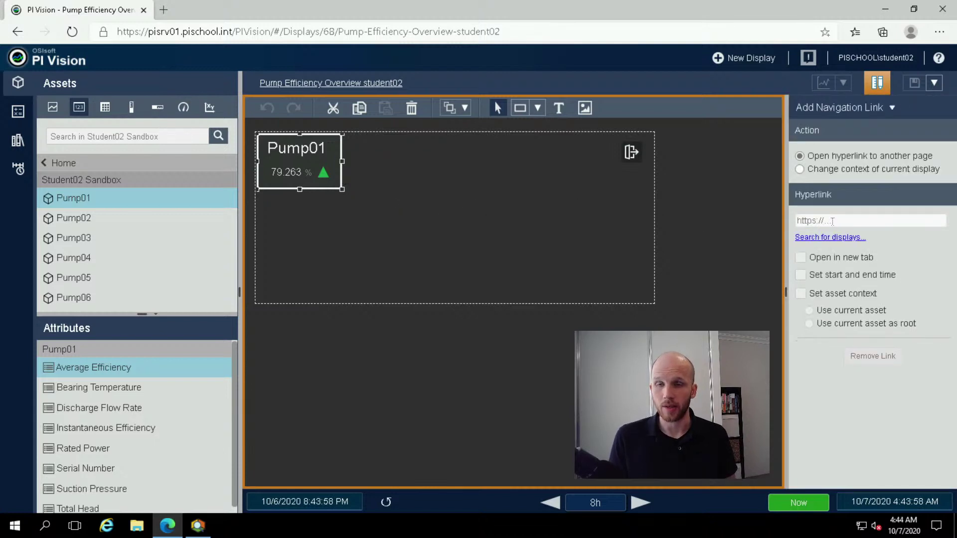
Link the rectangle to the "Pump Dashboard student02" display with start and end time and current asset set, and save the overview display
left_click(830, 238)
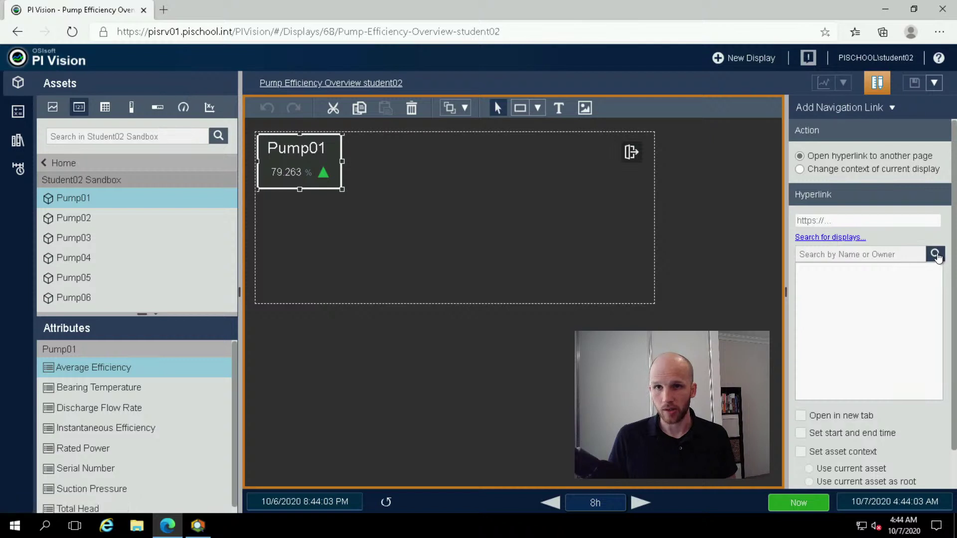
left_click(935, 254)
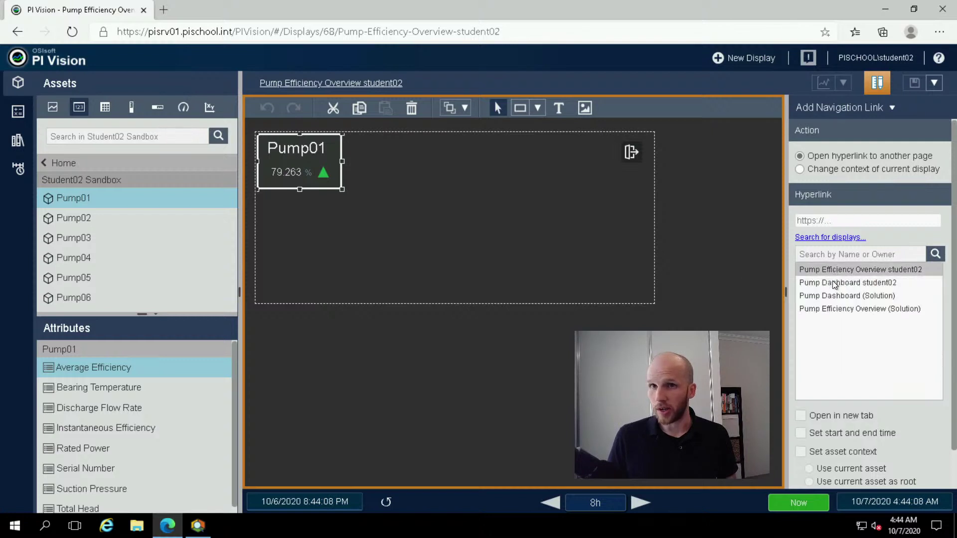
left_click(902, 283)
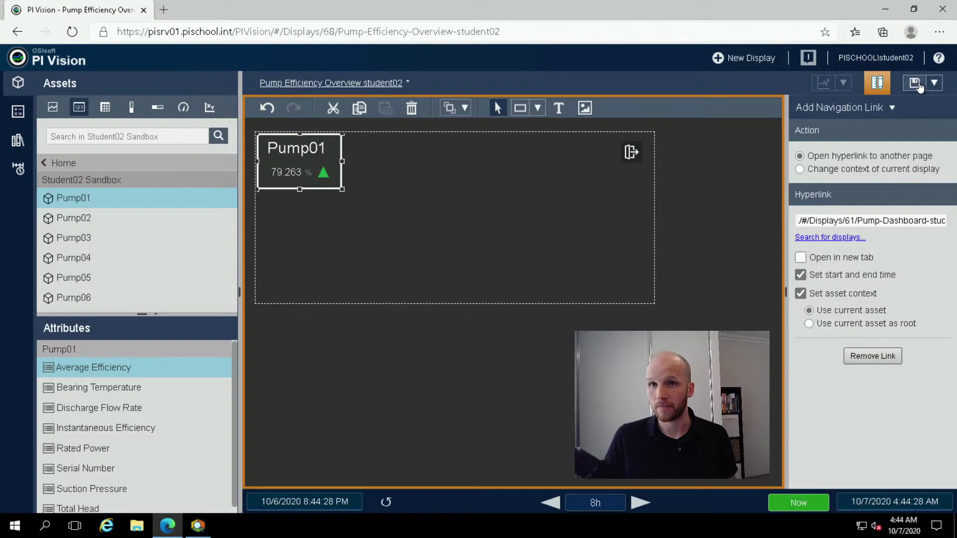
left_click(916, 84)
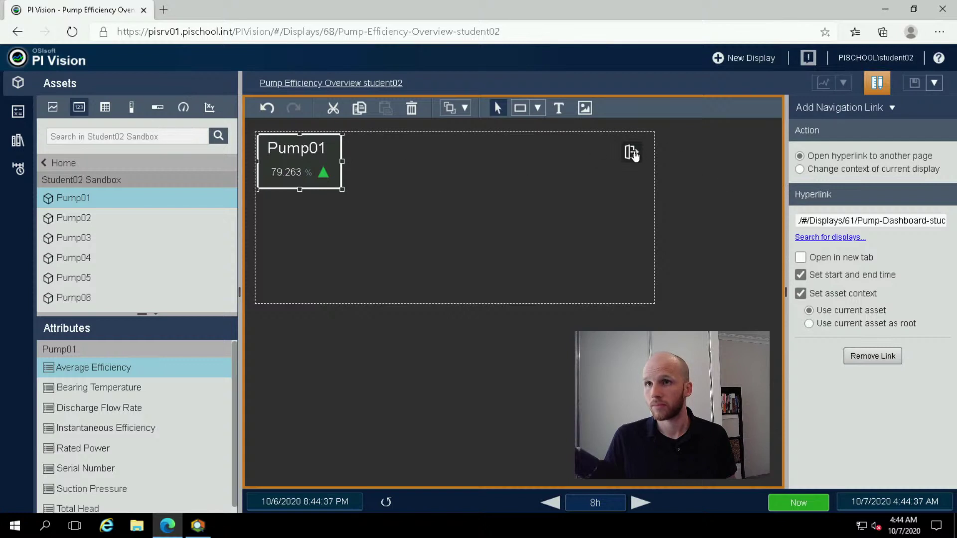
left_click(631, 152)
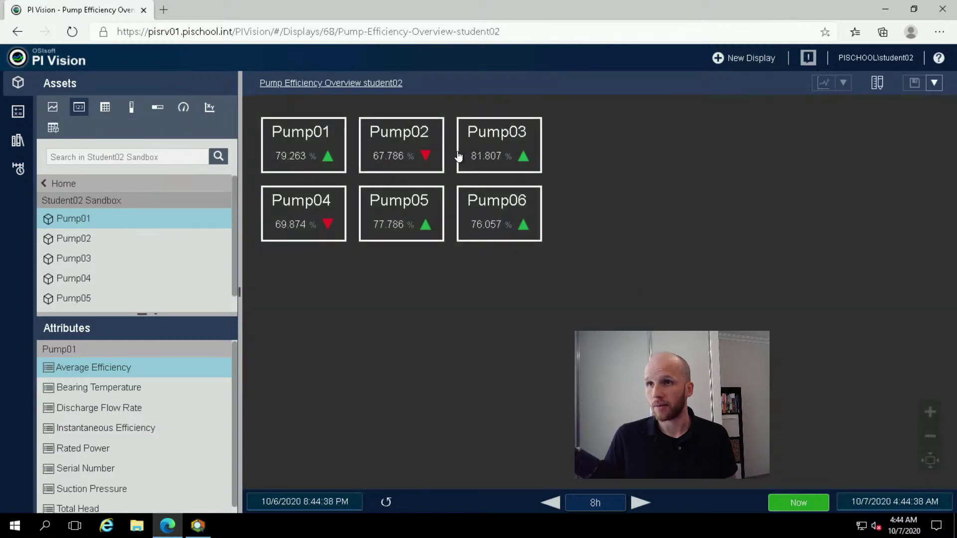
Test the navigation links by opening the dashboard from the Pump06 tile, returning to the overview and opening it from the Pump04 tile
left_click(515, 208)
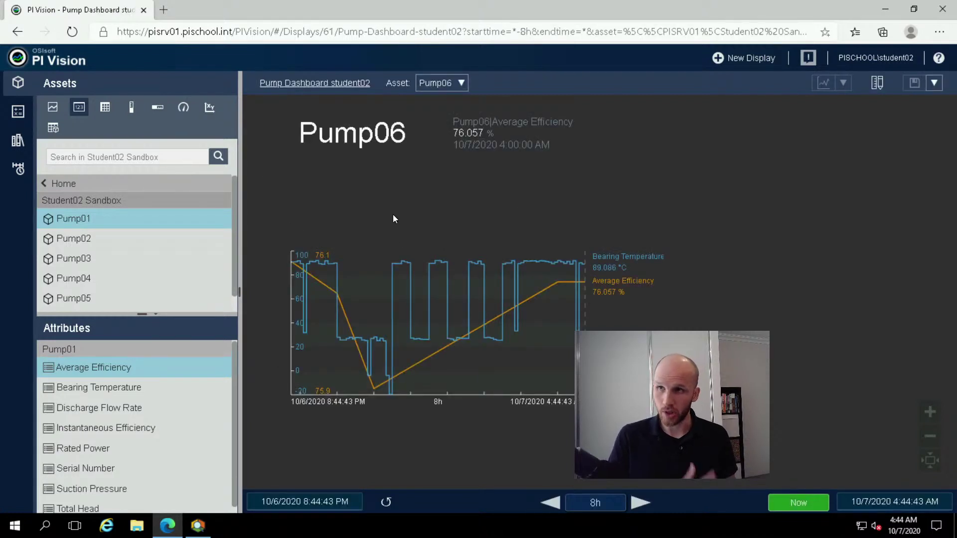
left_click(15, 32)
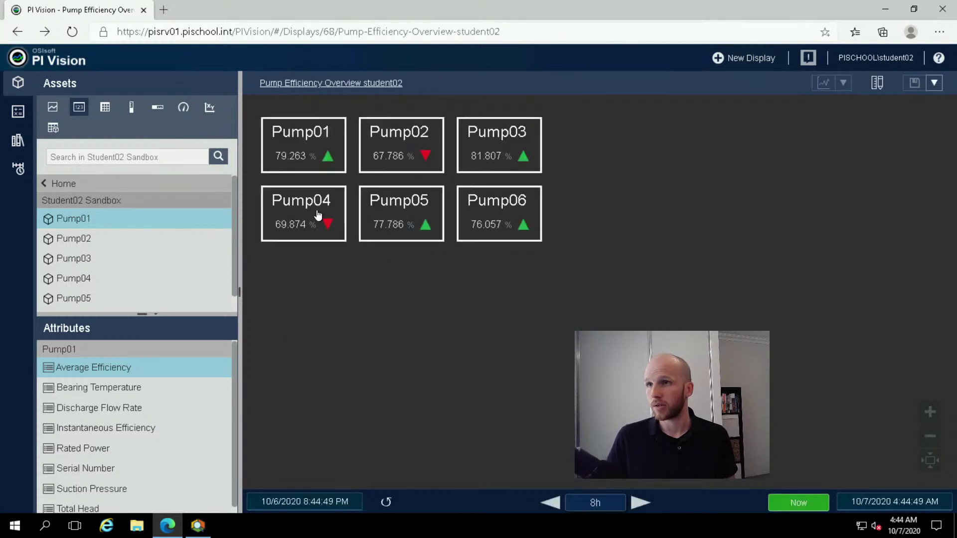
left_click(309, 197)
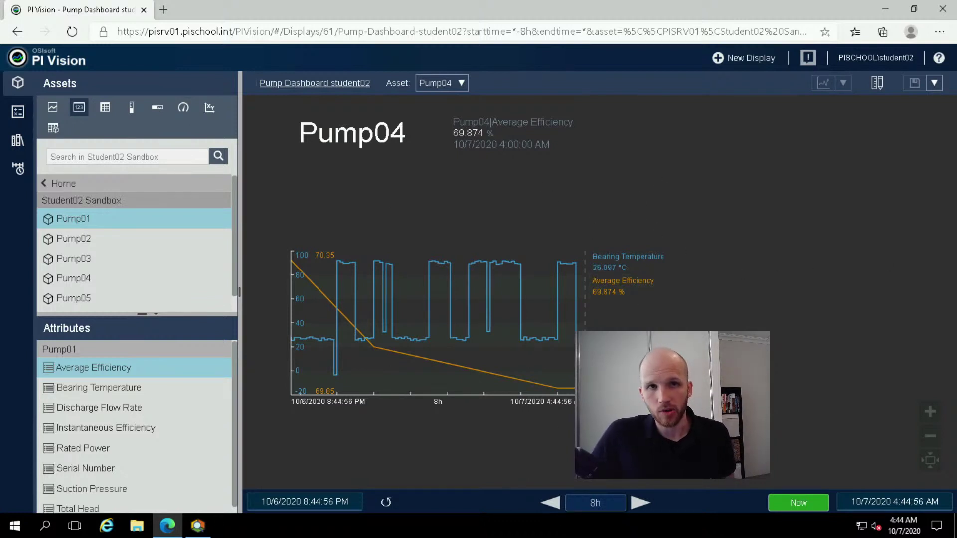
Switch to PI System Explorer, start Excel 2016 and dismiss its activation wizard, and create a blank workbook
left_click(198, 526)
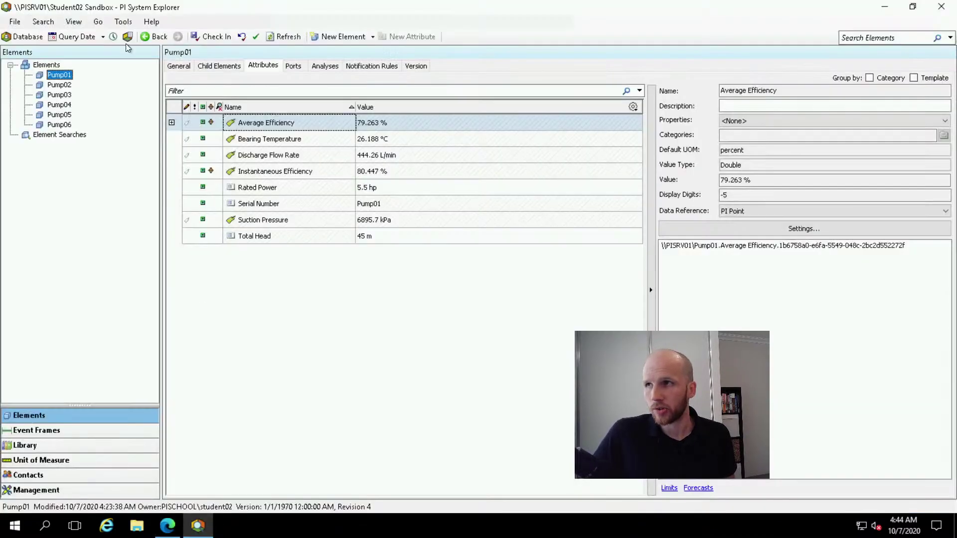
left_click(379, 334)
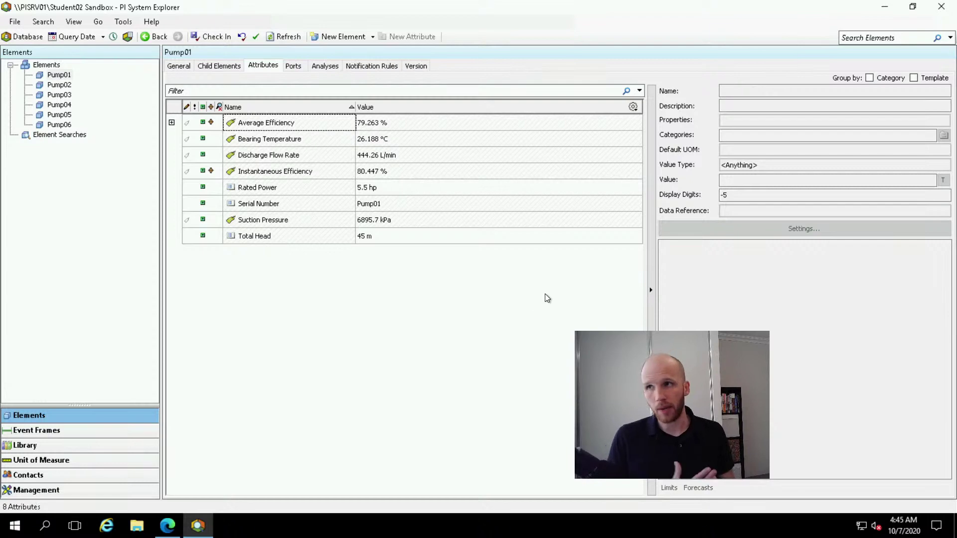
left_click(14, 525)
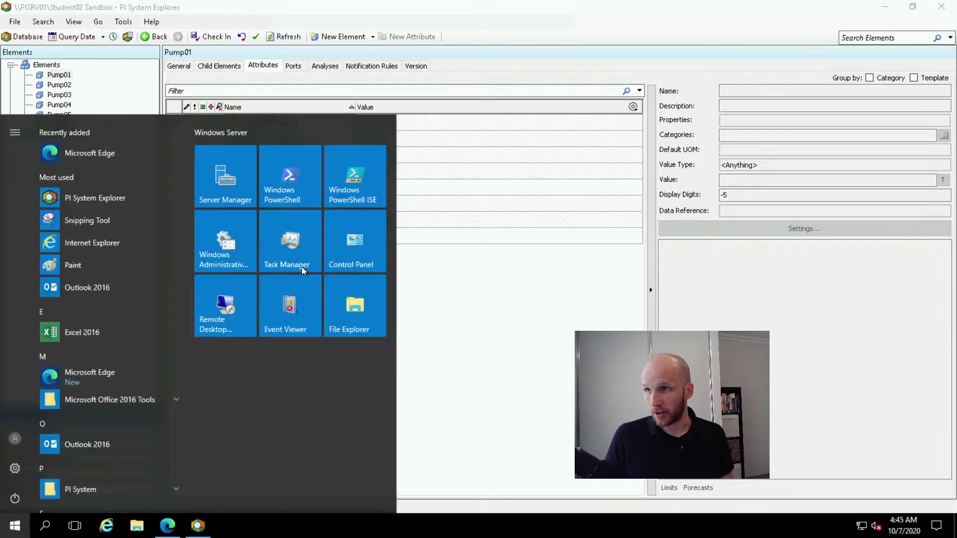
left_click(85, 349)
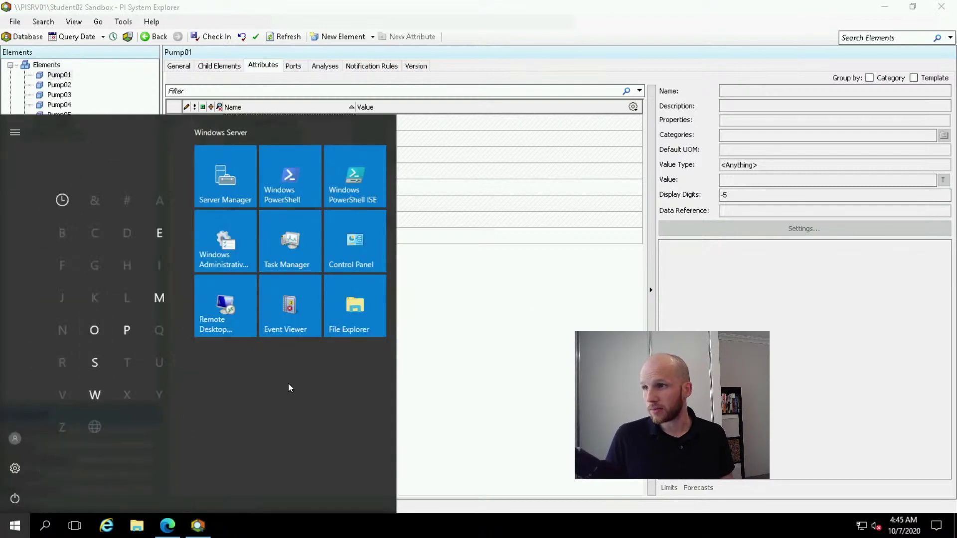
left_click(15, 525)
left_click(15, 525)
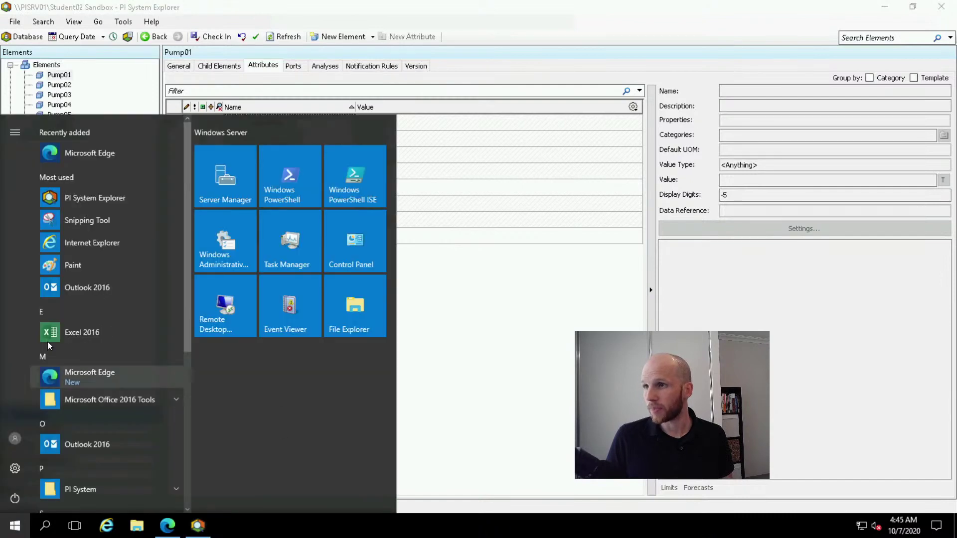
left_click(64, 87)
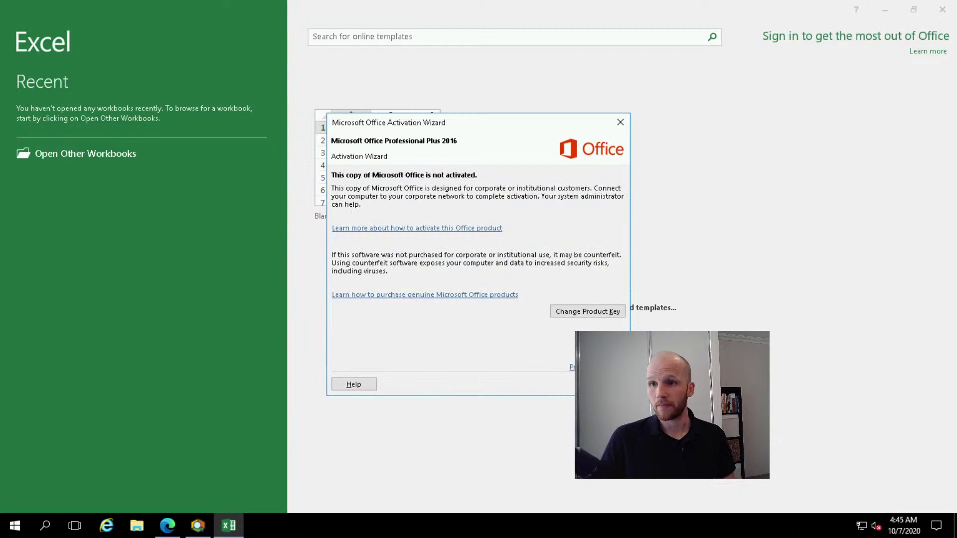
key("Escape")
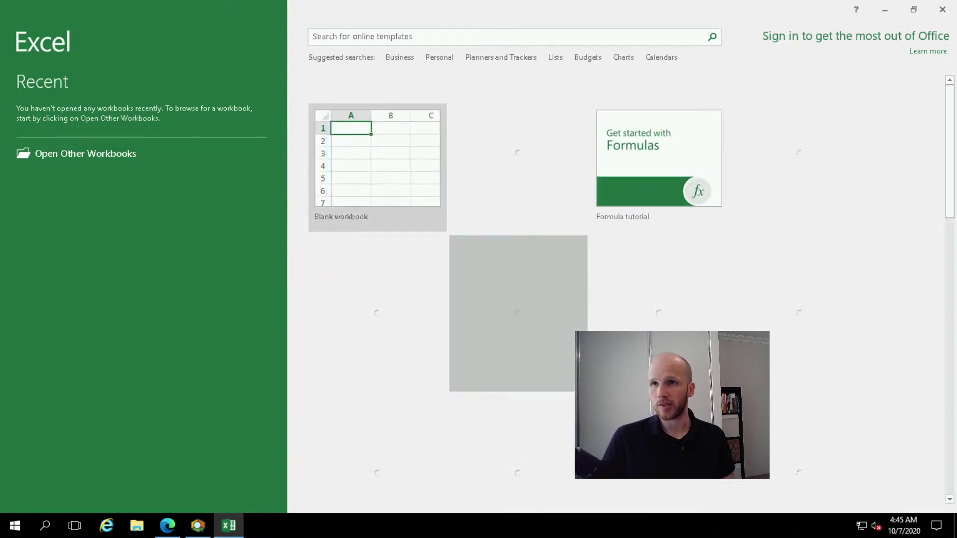
left_click(411, 155)
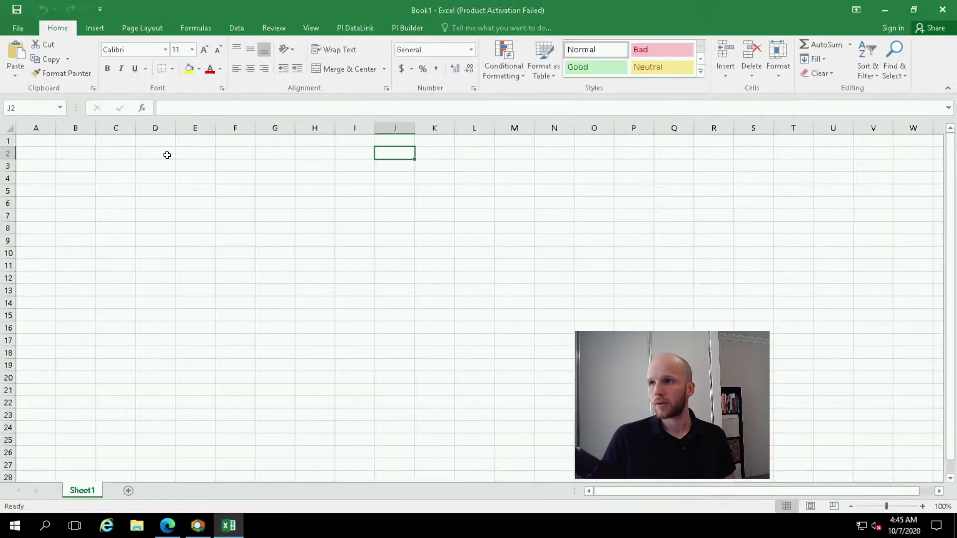
Start at cell A1 of the workbook and connect PI Builder to the asset server PISRV01
left_click(46, 140)
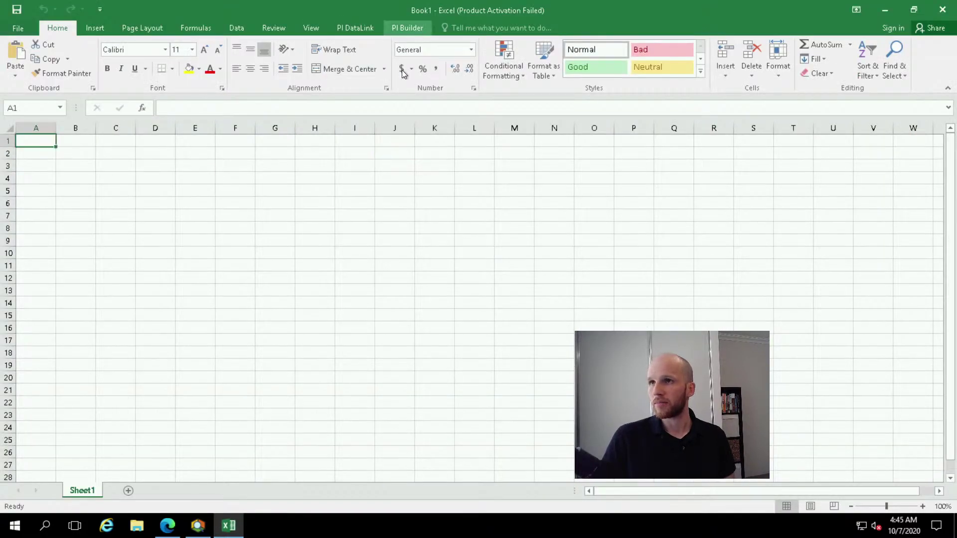
left_click(407, 28)
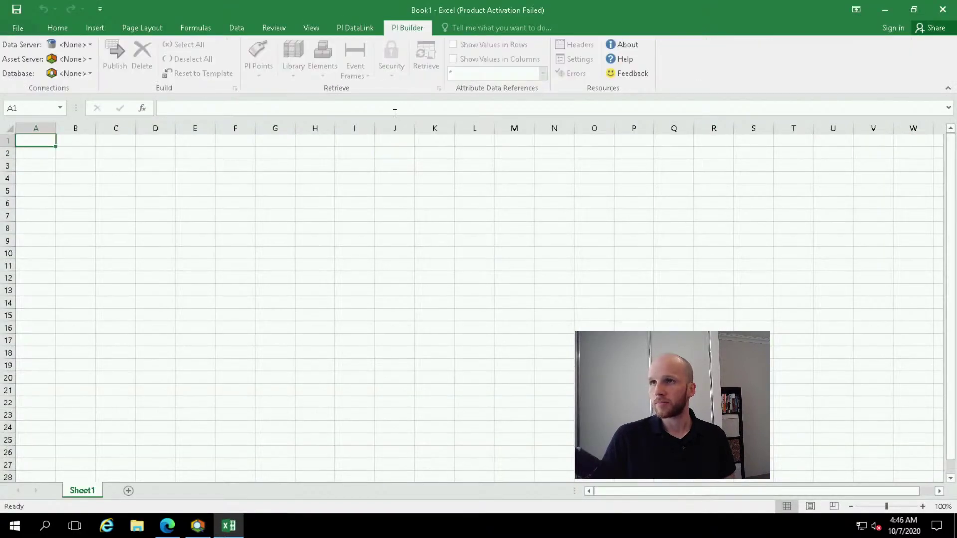
left_click(70, 44)
left_click(96, 121)
left_click(75, 59)
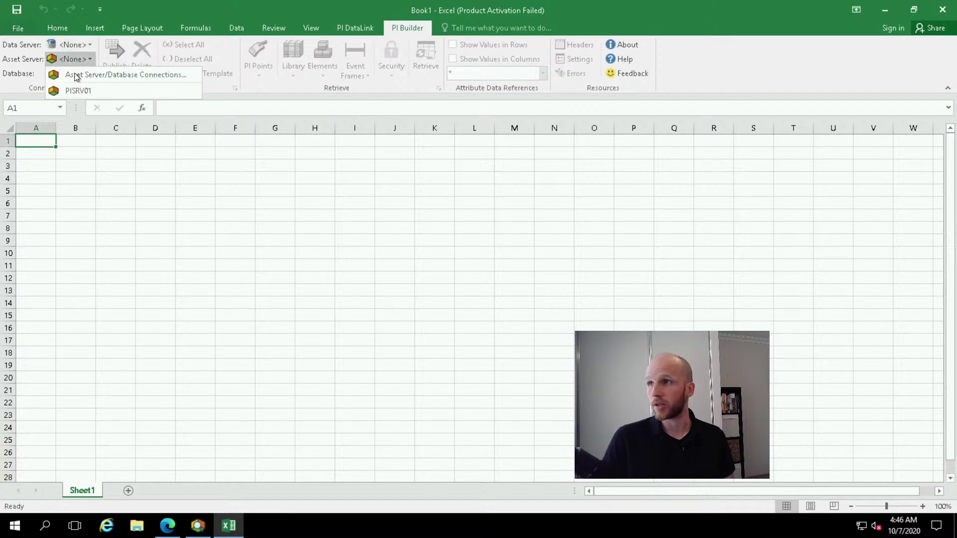
left_click(78, 91)
Retrieve the server's elements into the sheet, with Template as the only column besides the required ones
left_click(343, 63)
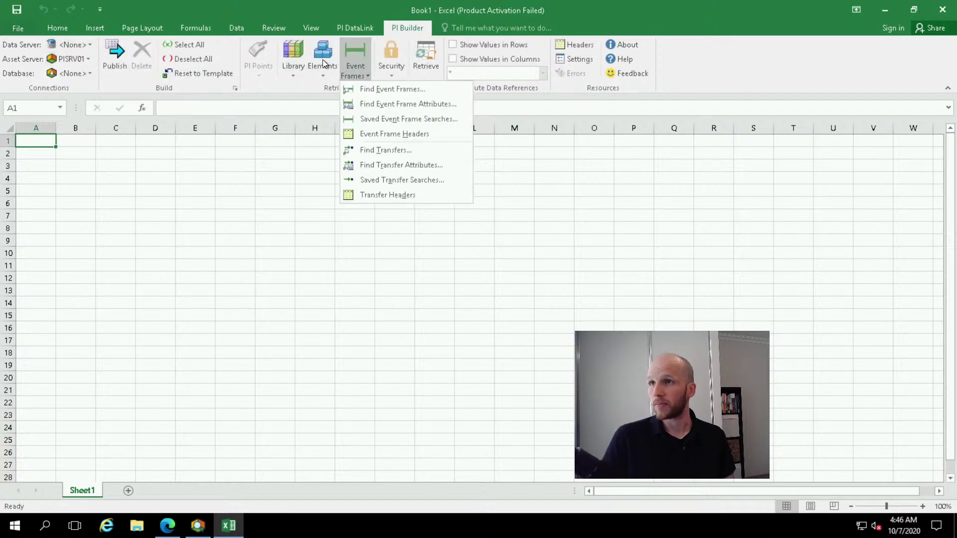
left_click(322, 60)
left_click(329, 90)
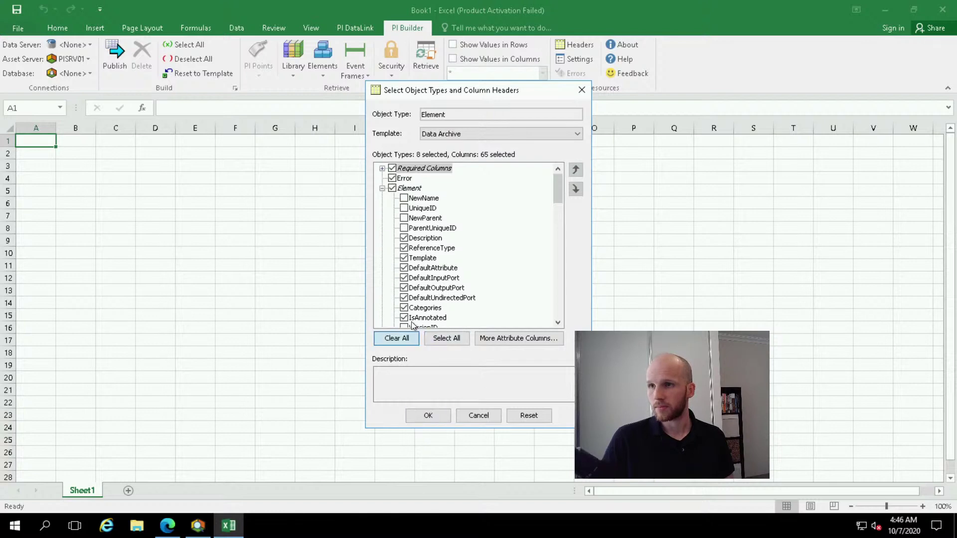
left_click(397, 338)
left_click(404, 257)
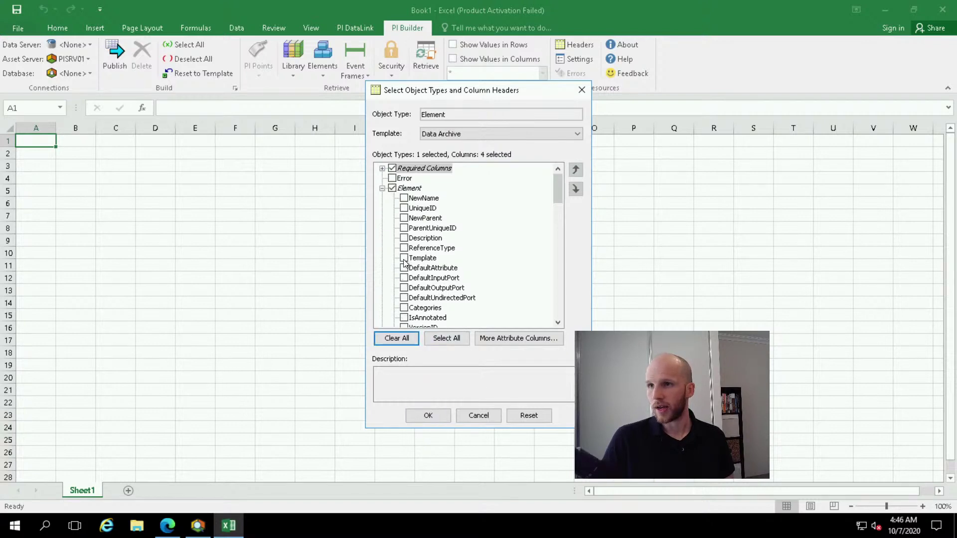
left_click(428, 421)
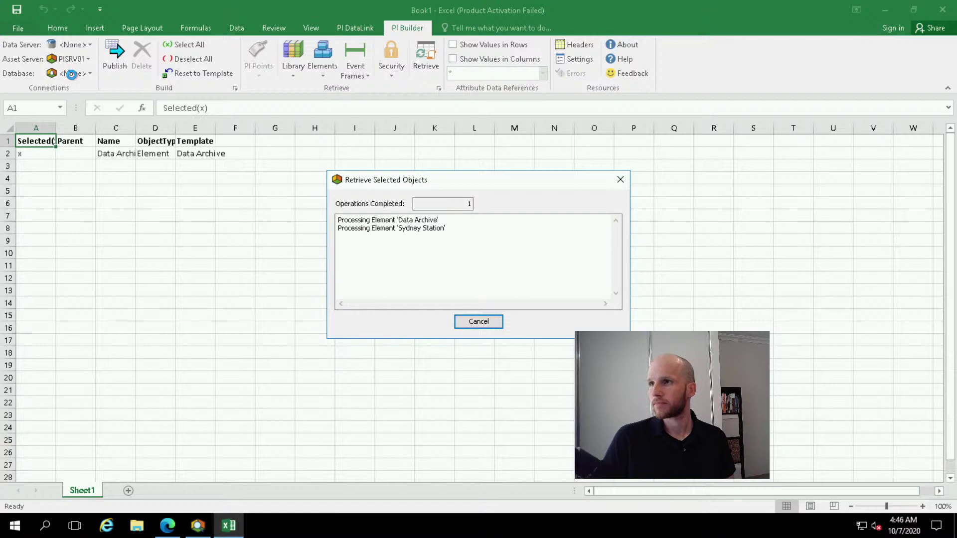
left_click(487, 321)
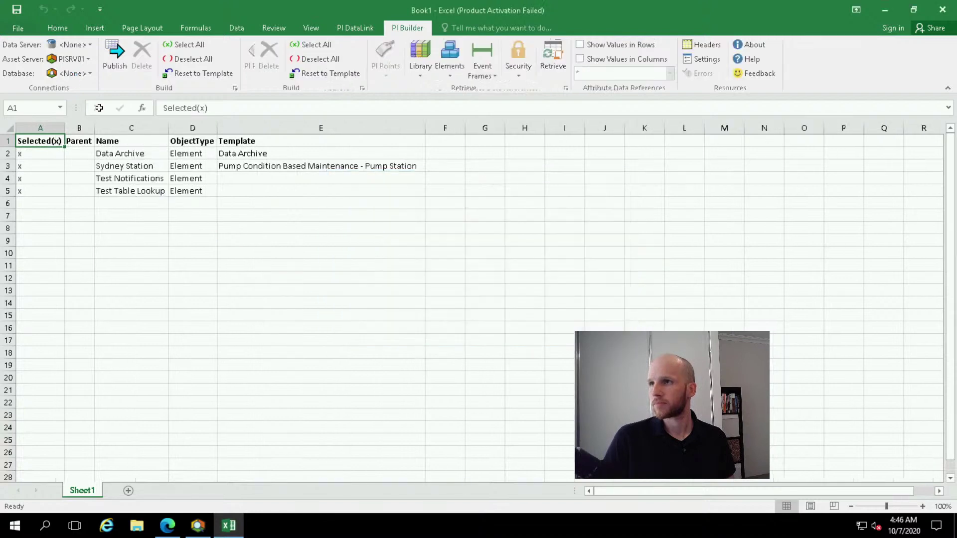
Set the PI Builder database to Student02 Sandbox and retrieve its elements with the same columns, overwriting the sheet's data
left_click(165, 73)
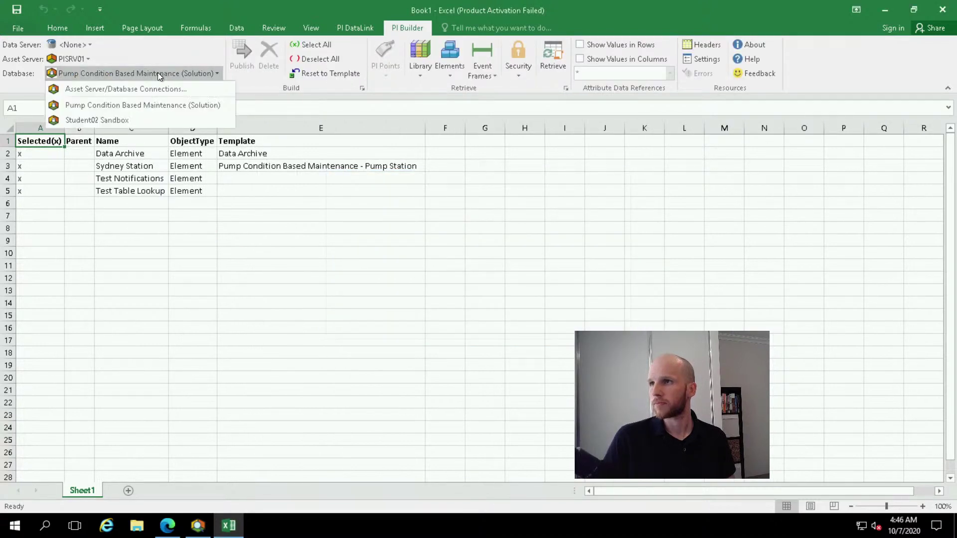
left_click(88, 119)
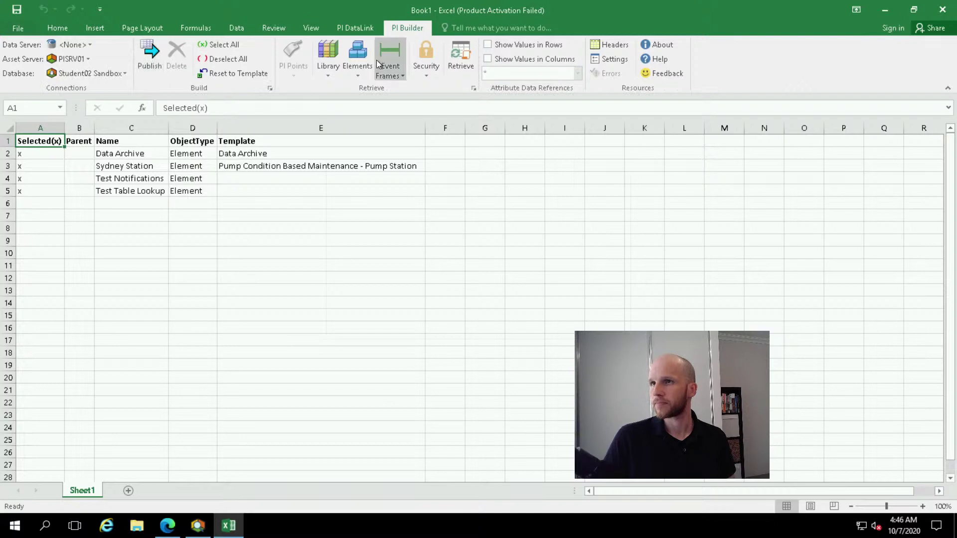
left_click(350, 61)
left_click(365, 89)
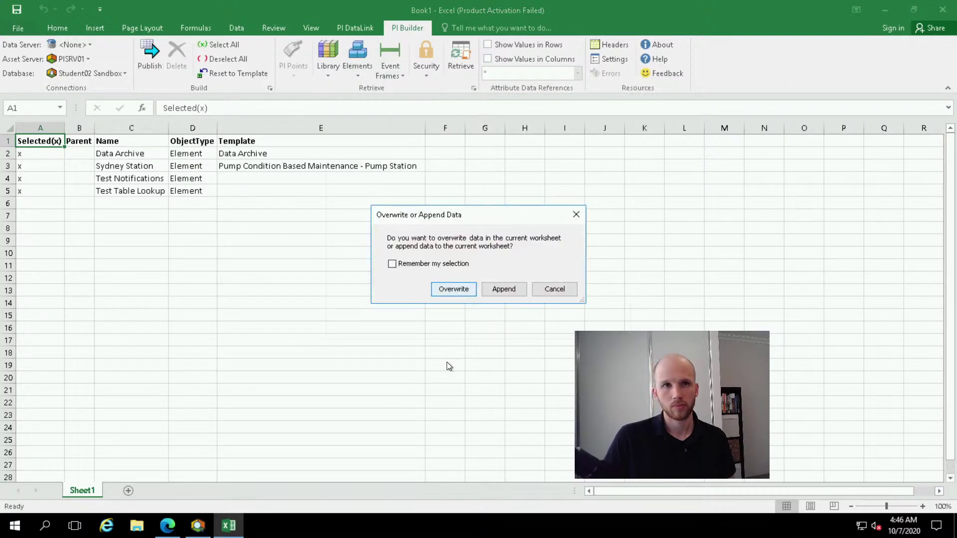
key("Return")
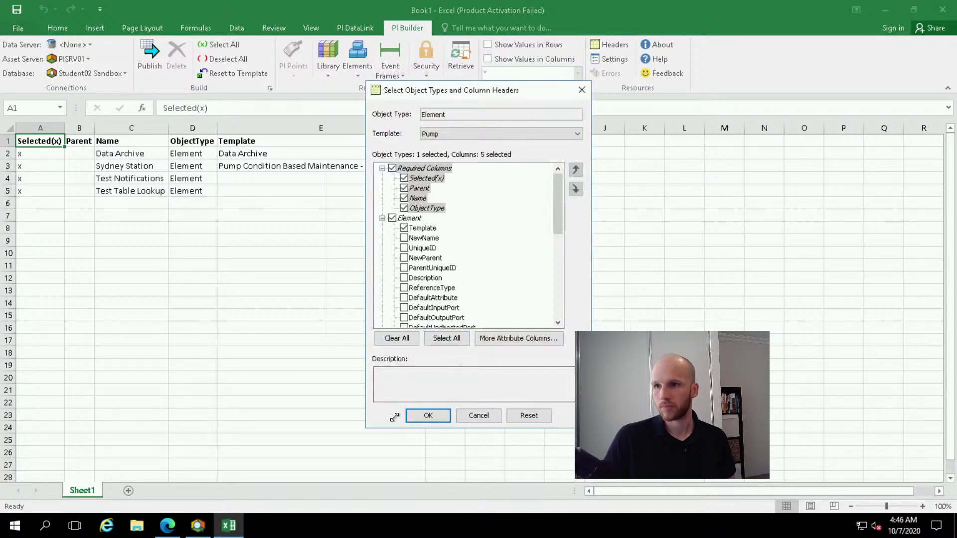
left_click(425, 416)
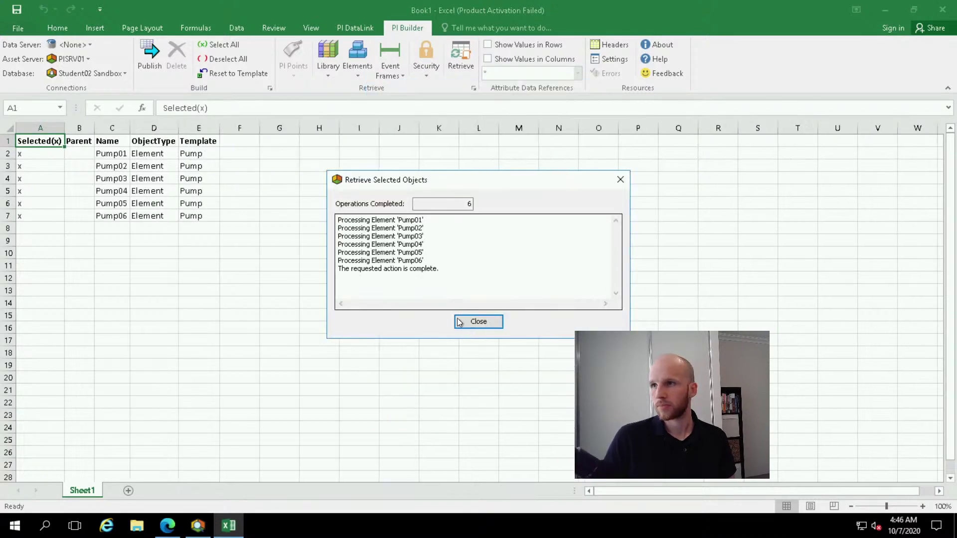
left_click(473, 321)
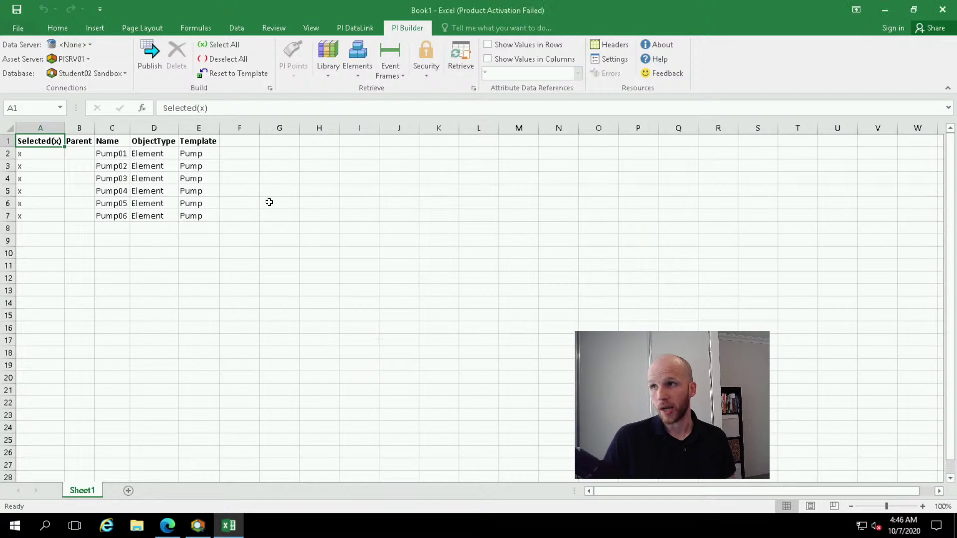
Extend the Pump06 row down to row 98 as a series, producing element rows up to Pump97
left_click_drag(38, 216, 200, 190)
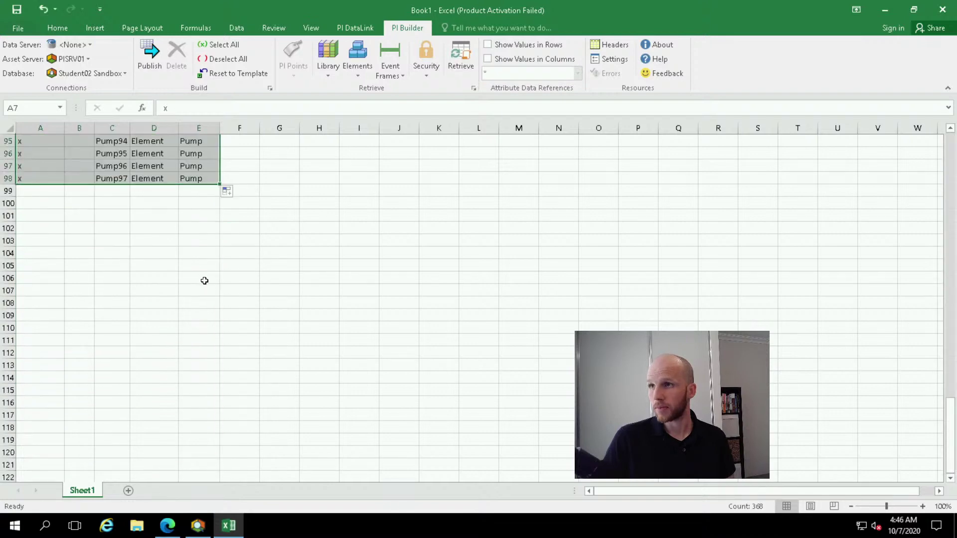
scroll(204, 279, "up", 20)
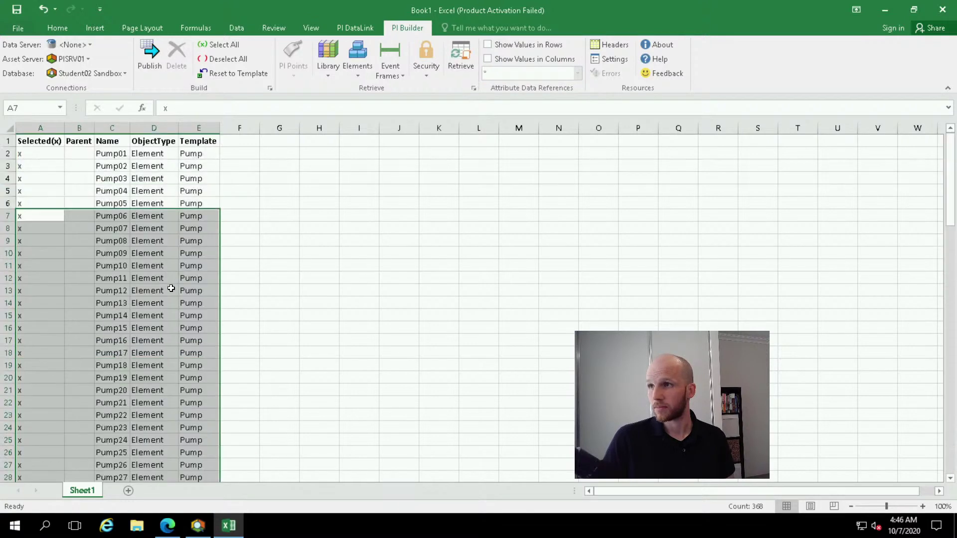
left_click(82, 204)
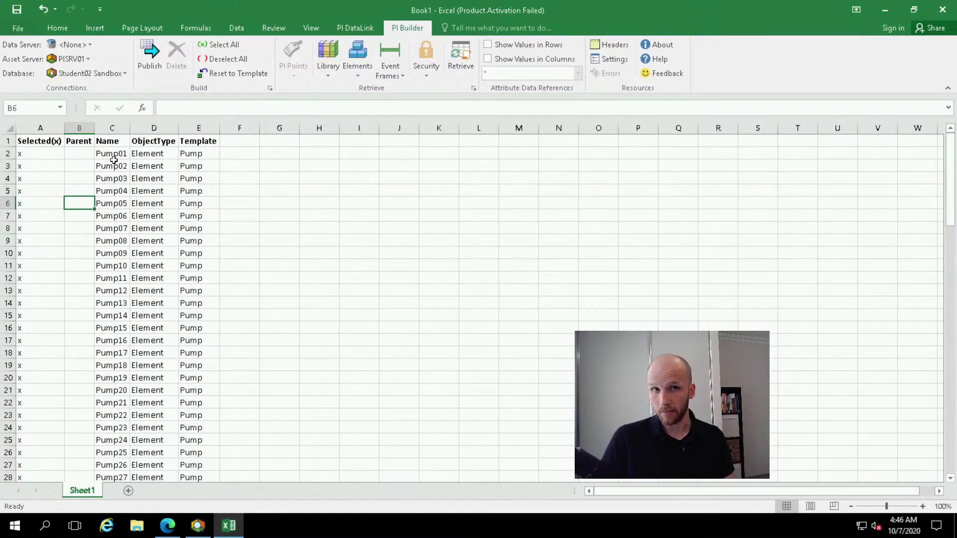
left_click_drag(115, 159, 112, 390)
left_click(112, 303)
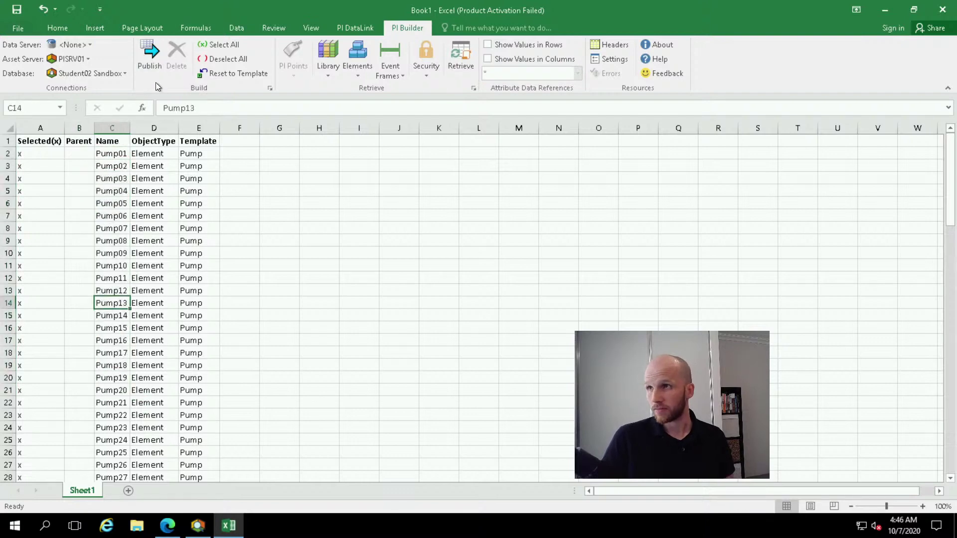
Compare the workbook's pump rows with the elements in PI System Explorer and expand Pump01's Average Efficiency attribute
left_click(198, 525)
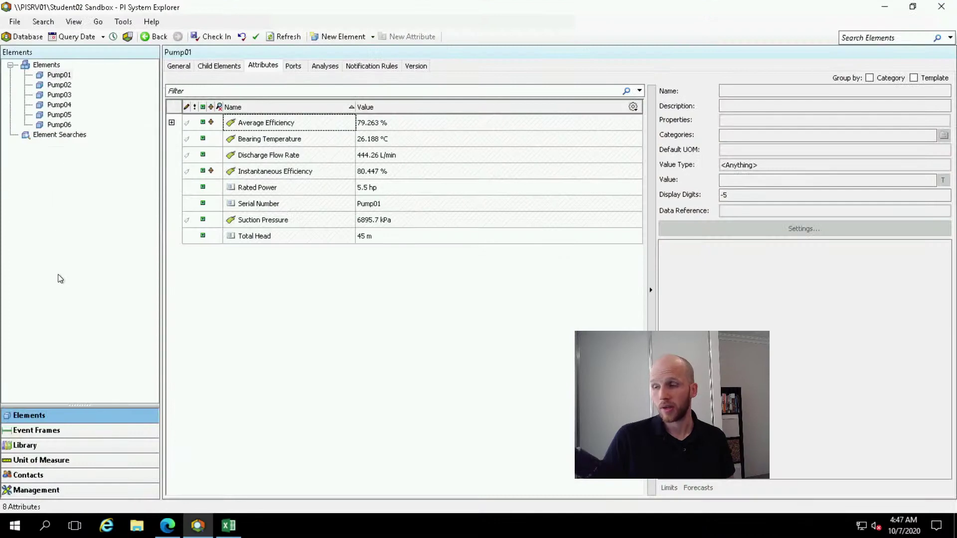
left_click(236, 535)
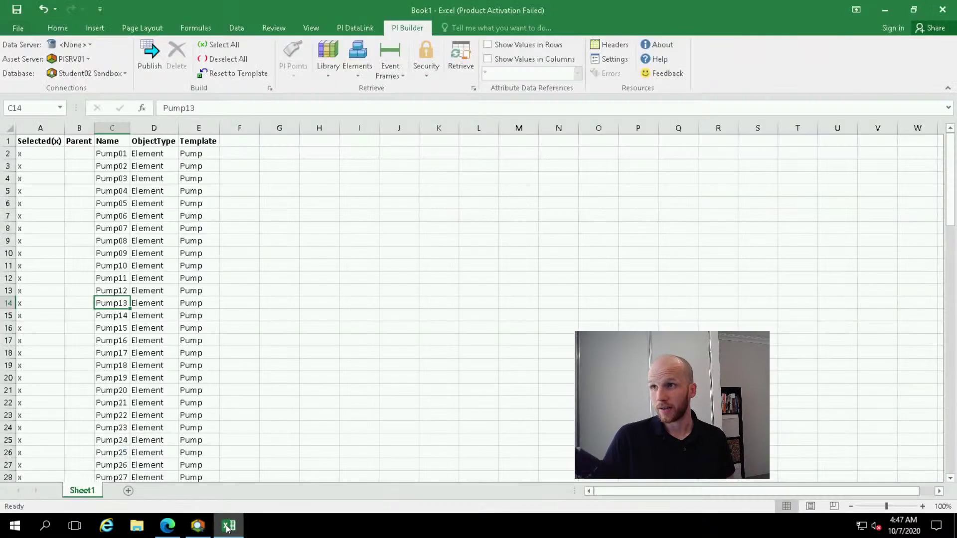
left_click(105, 228)
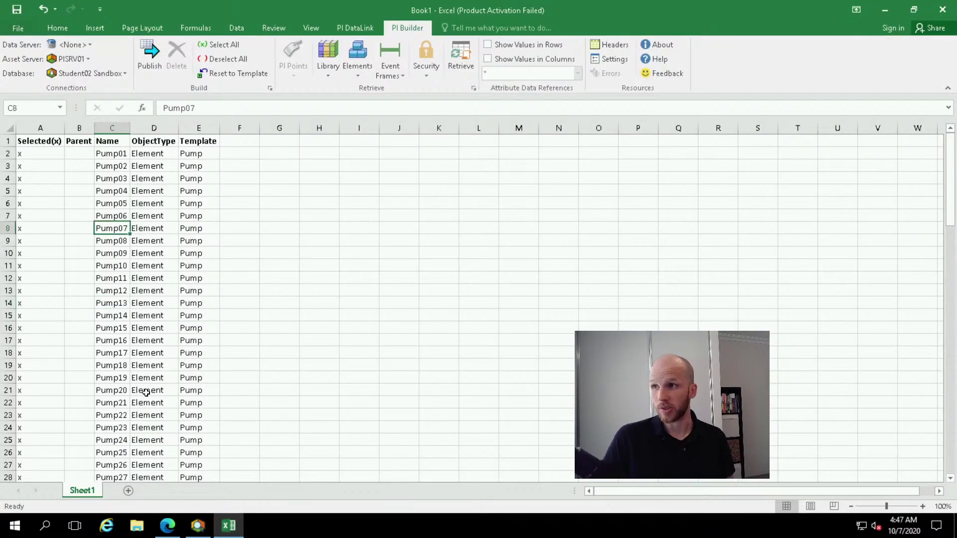
left_click(198, 527)
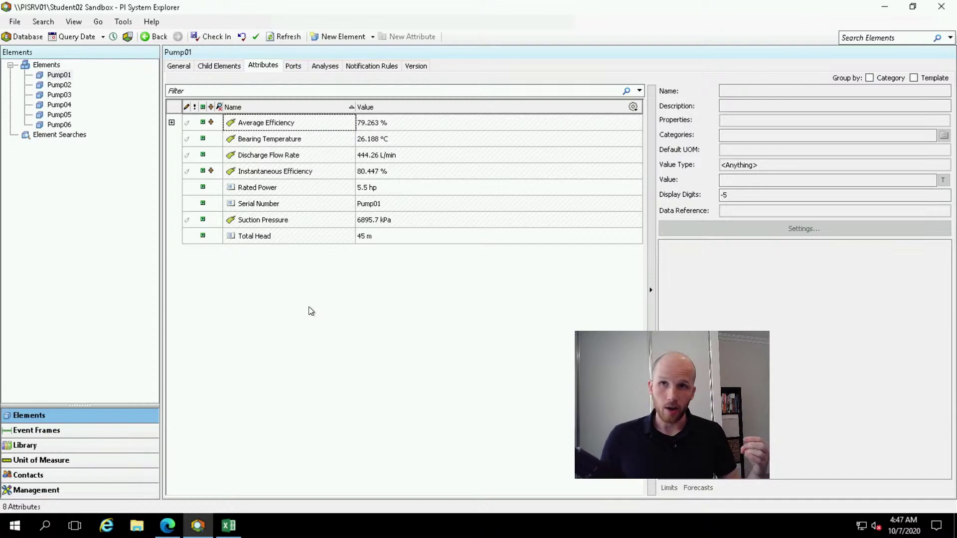
left_click(171, 122)
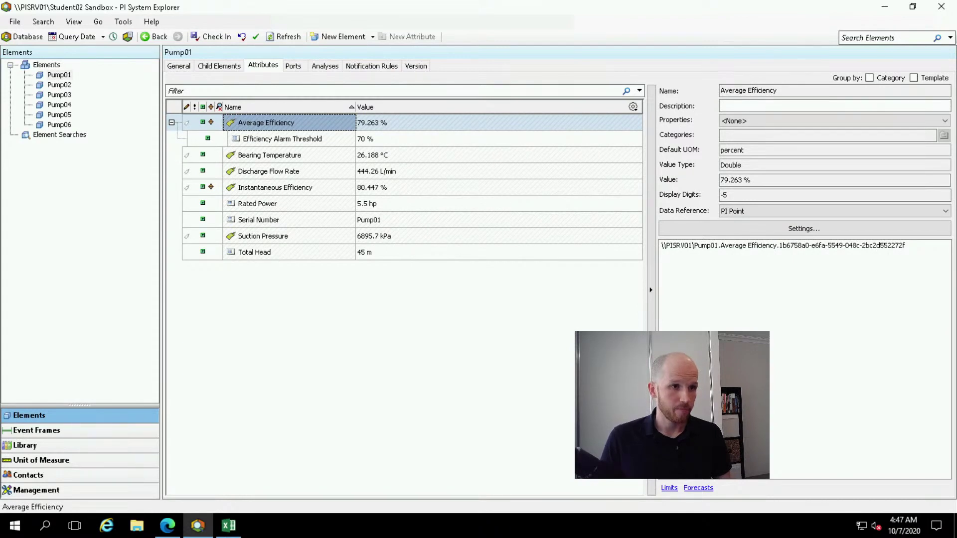
key("alt+Tab")
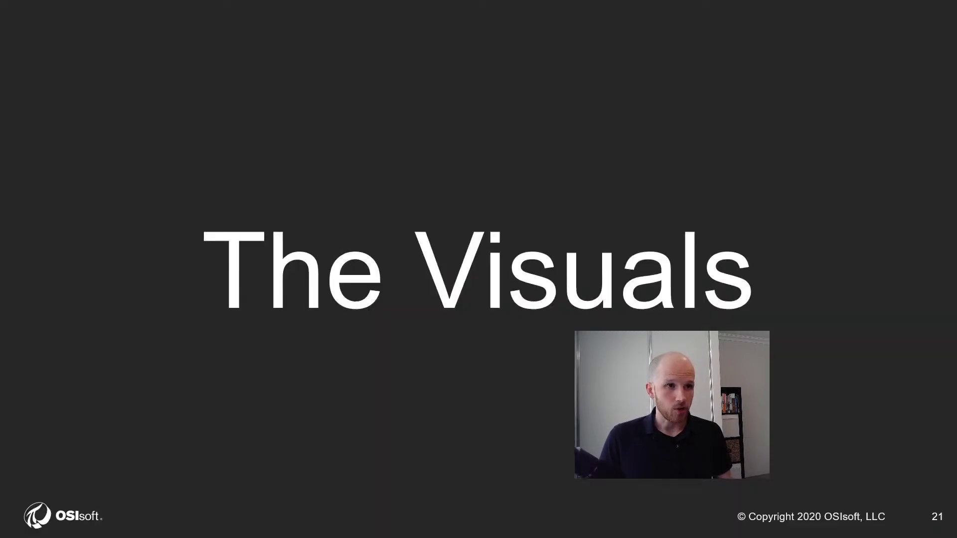
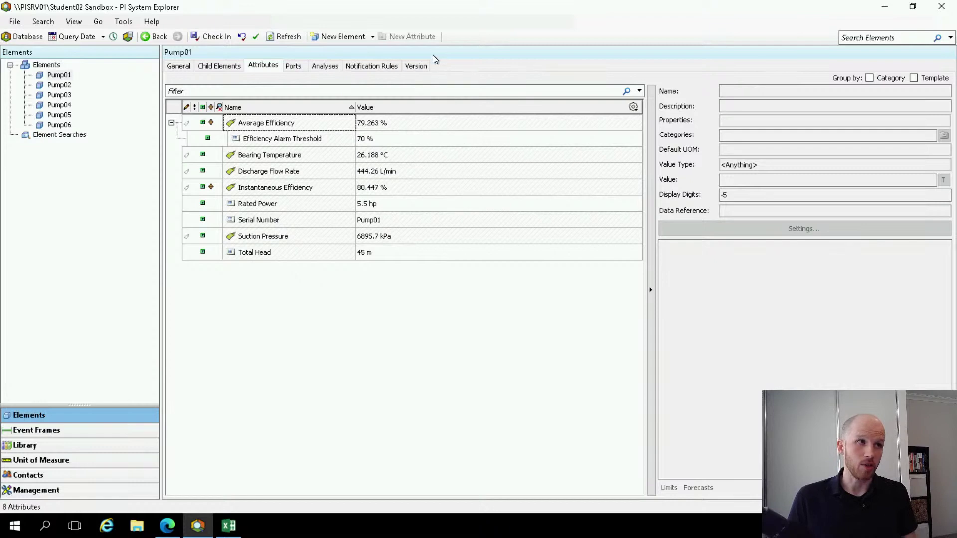
Create a new table in the Student02 Sandbox library and name it "Pump Maintenance"
mouse_move(2, 4)
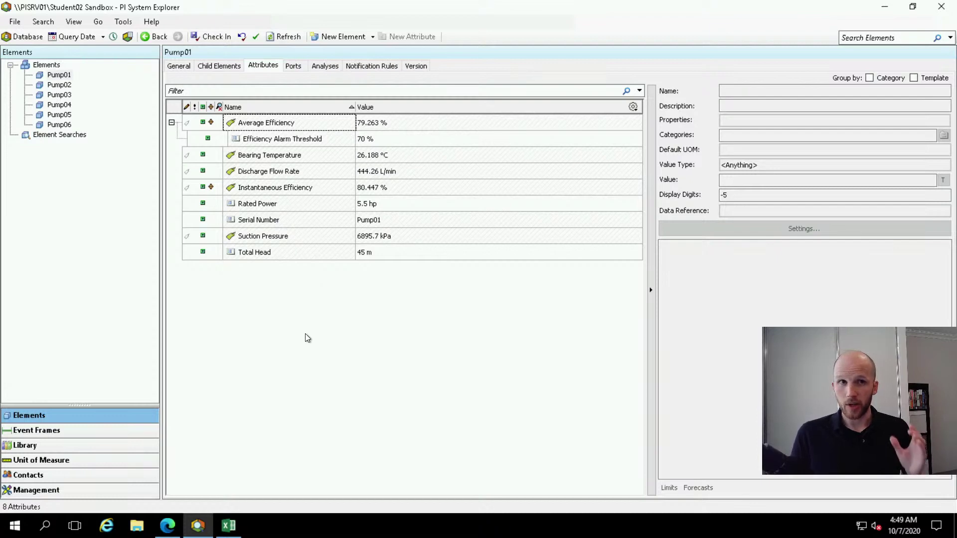
left_click(42, 447)
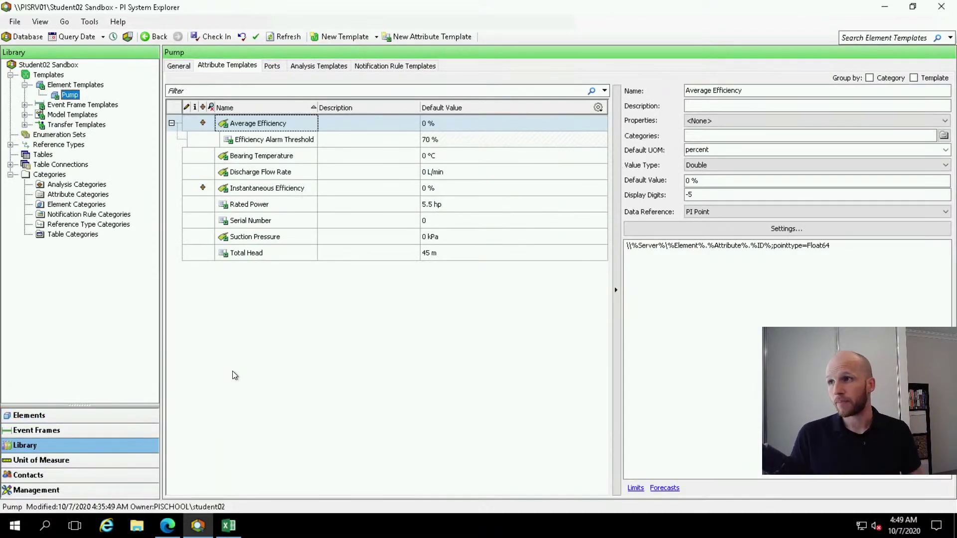
right_click(44, 155)
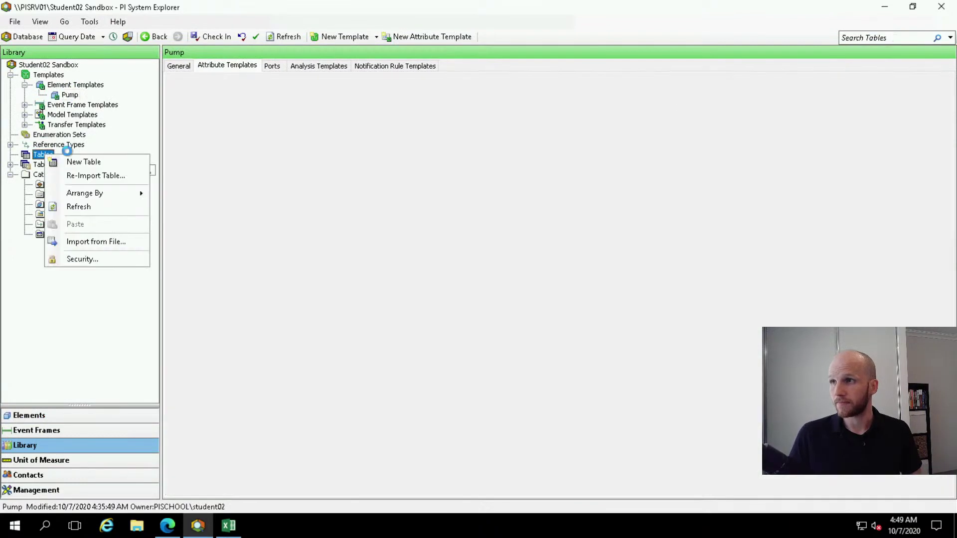
left_click(91, 164)
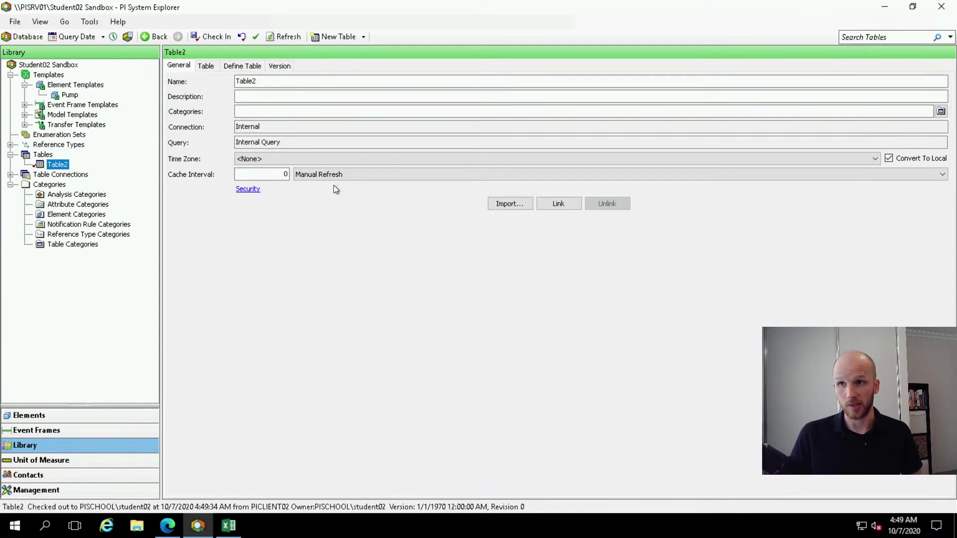
left_click(223, 78)
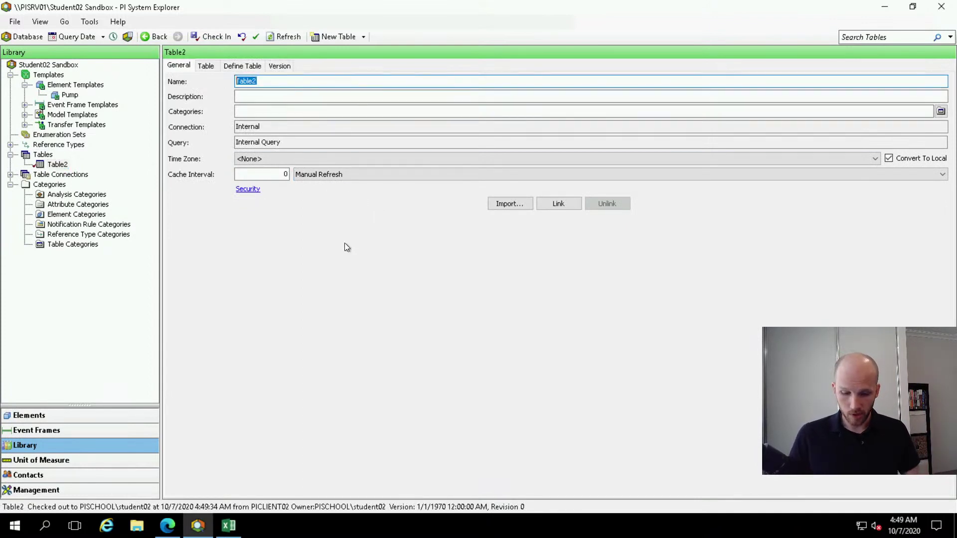
type("Manufa")
key("BackSpace")
key("BackSpace")
key("BackSpace")
key("BackSpace")
key("BackSpace")
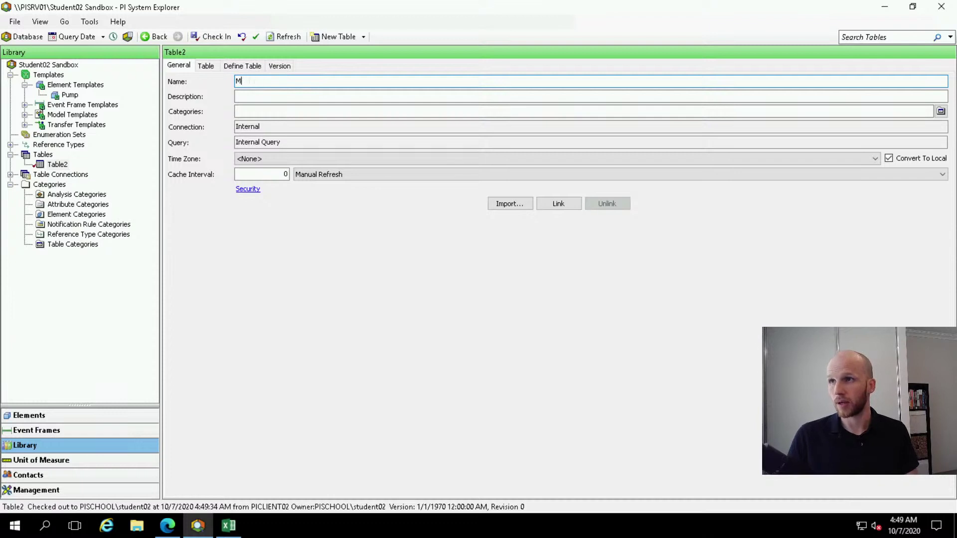
type("Pump Ma")
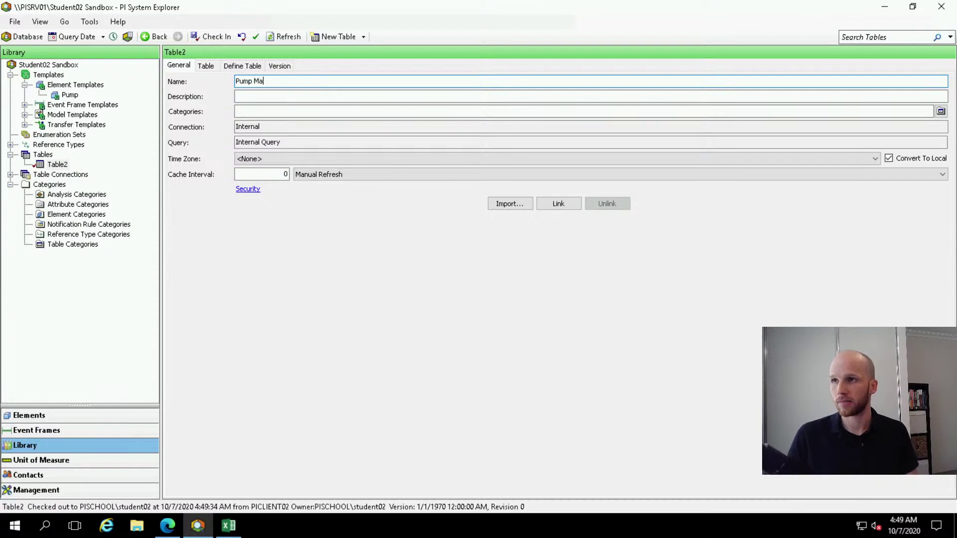
type("intenance")
left_click(241, 98)
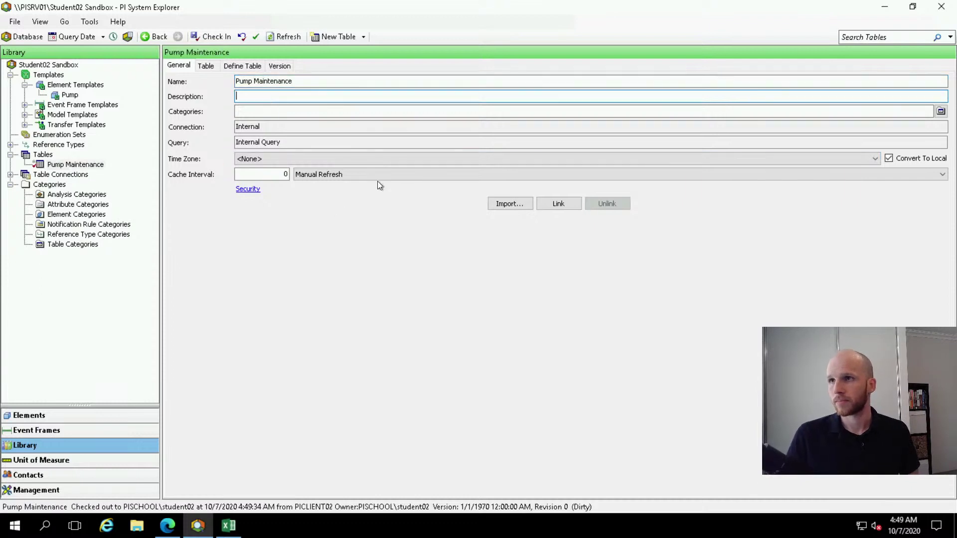
Start linking the Pump Maintenance table through a newly built connection using the Microsoft OLE DB Provider for SQL Server
left_click(569, 205)
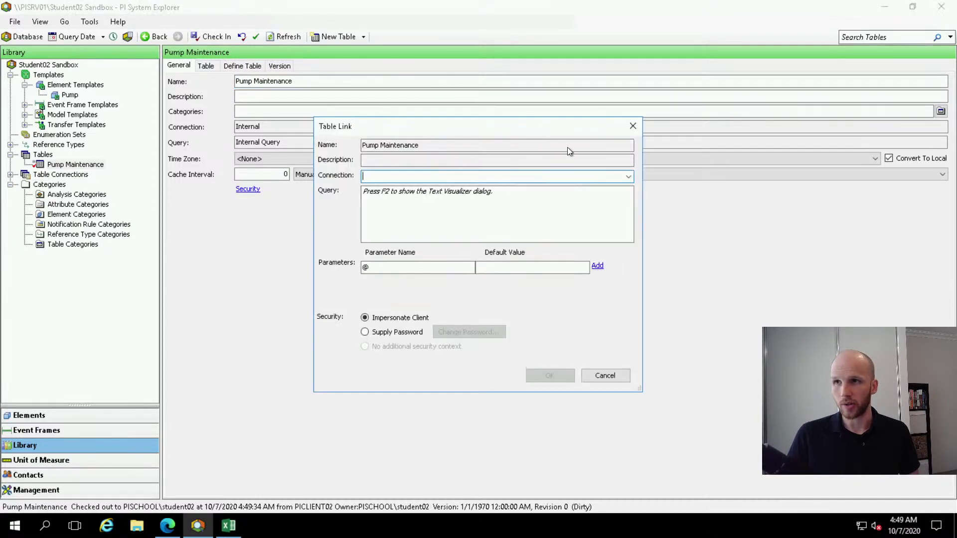
left_click(660, 207)
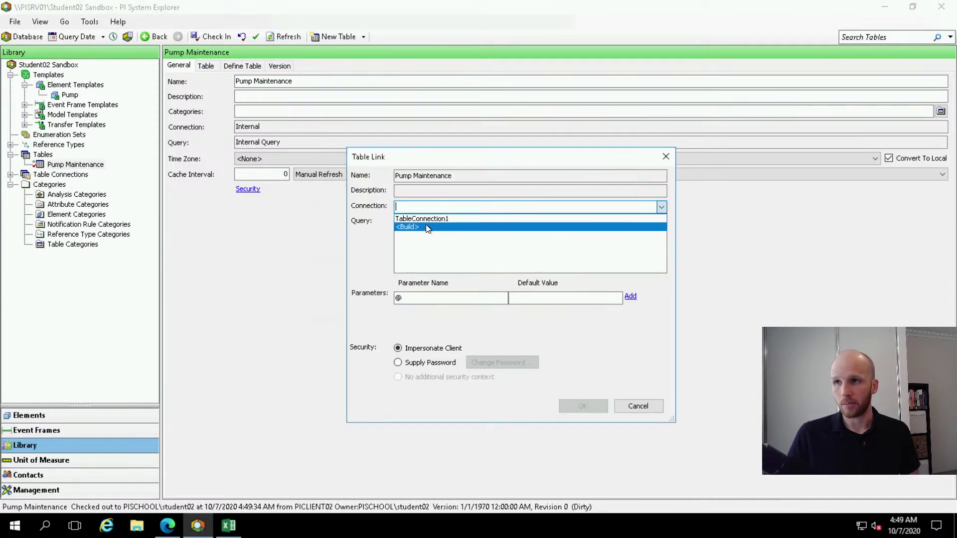
left_click(412, 227)
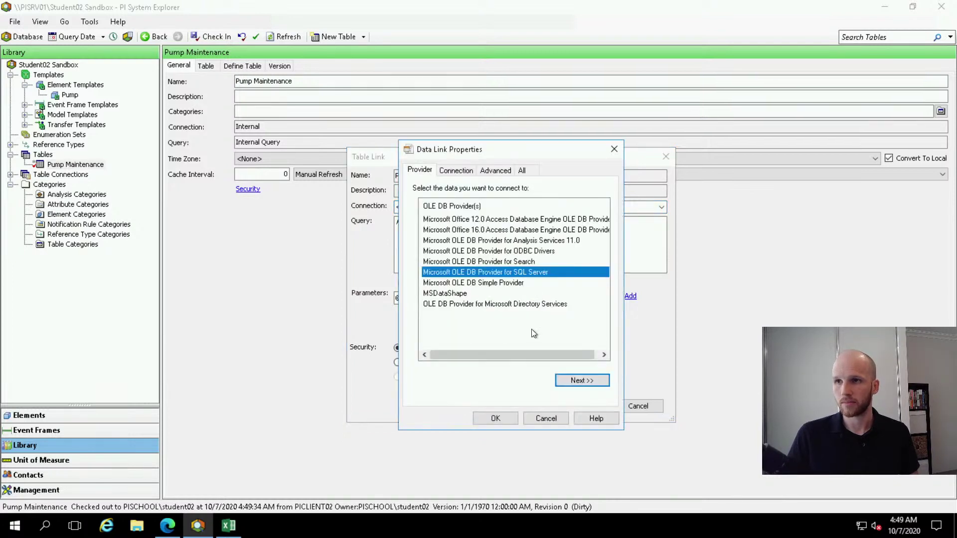
left_click(583, 381)
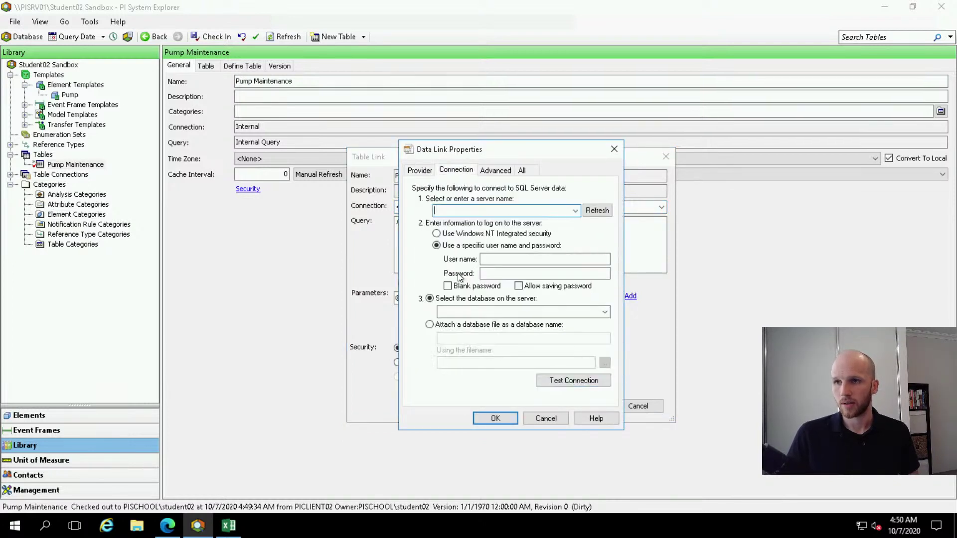
left_click(420, 170)
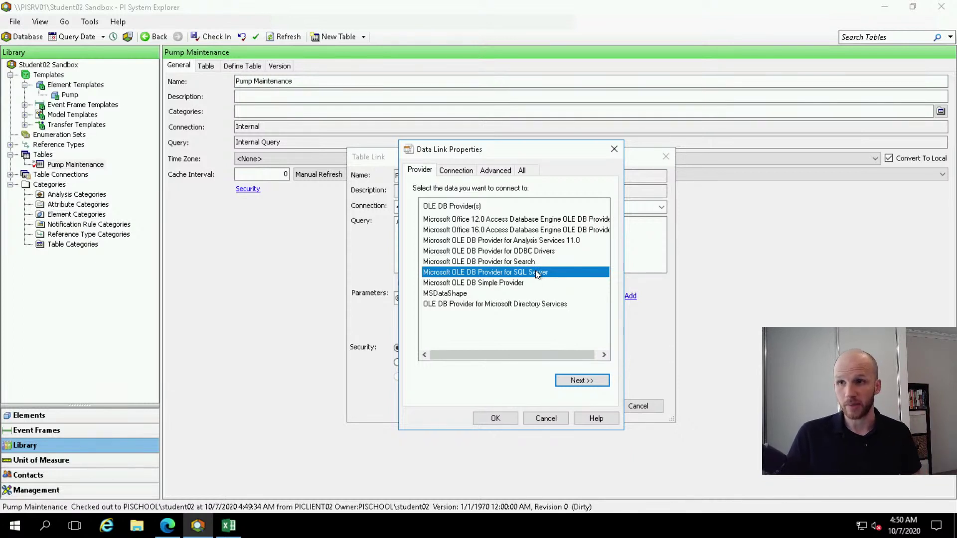
left_click(591, 379)
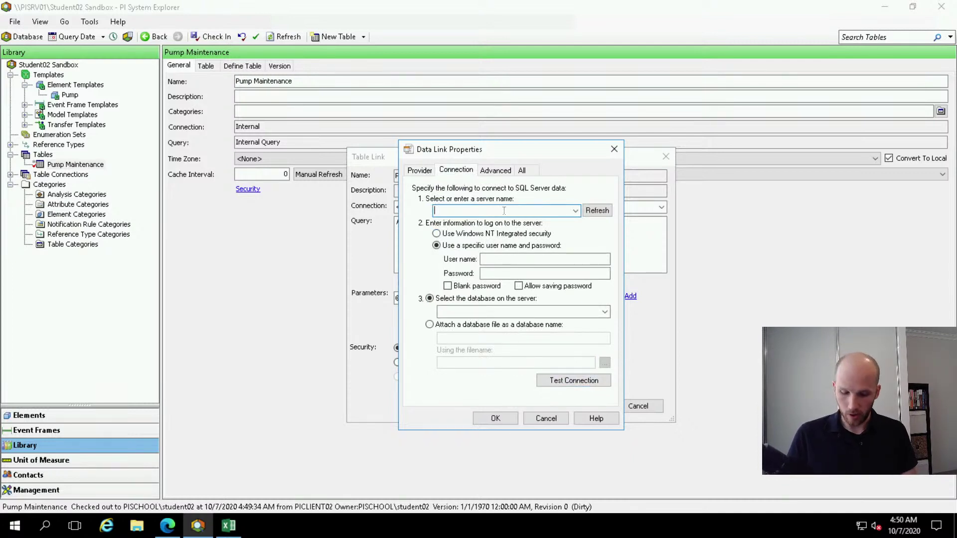
Configure the data link for server PISRV01 with Windows NT Integrated security and the AMS database
type("PISRV01")
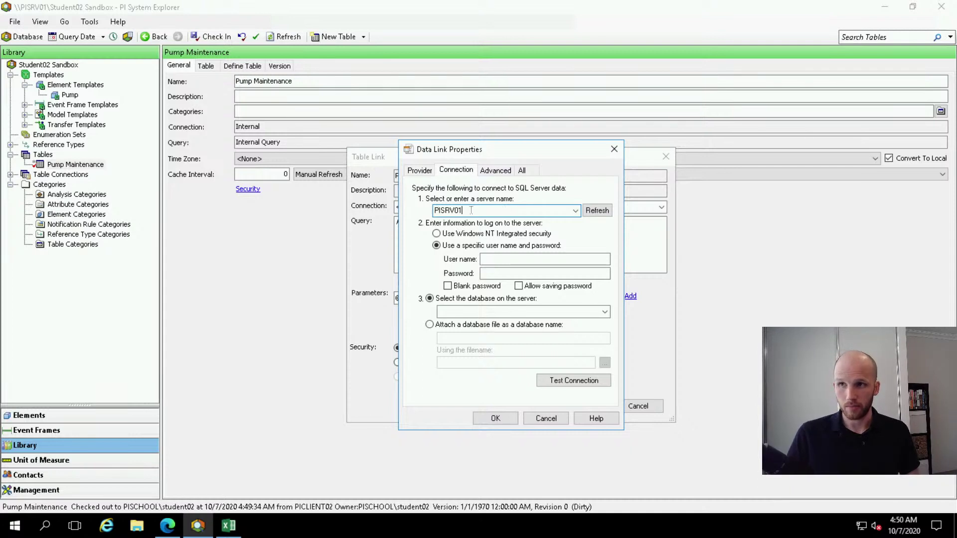
left_click(448, 236)
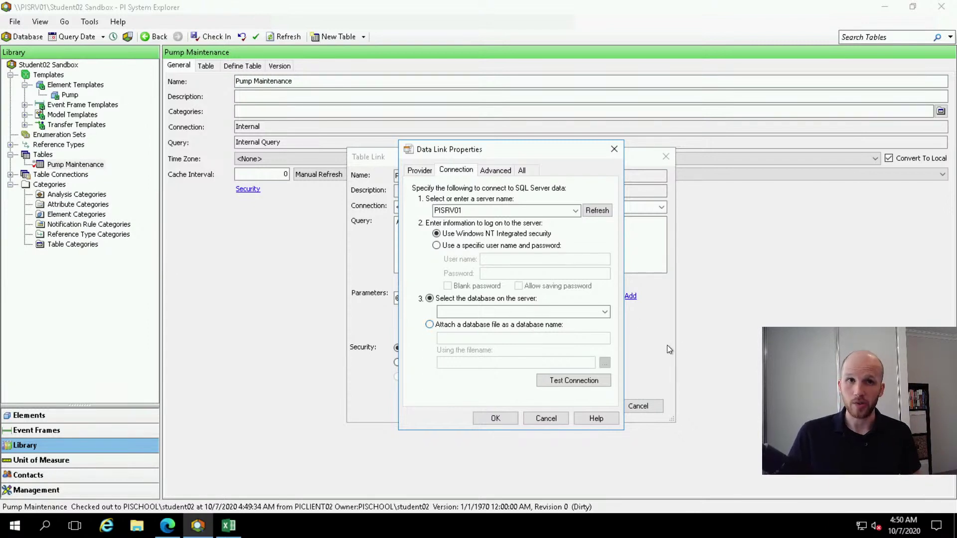
left_click(604, 312)
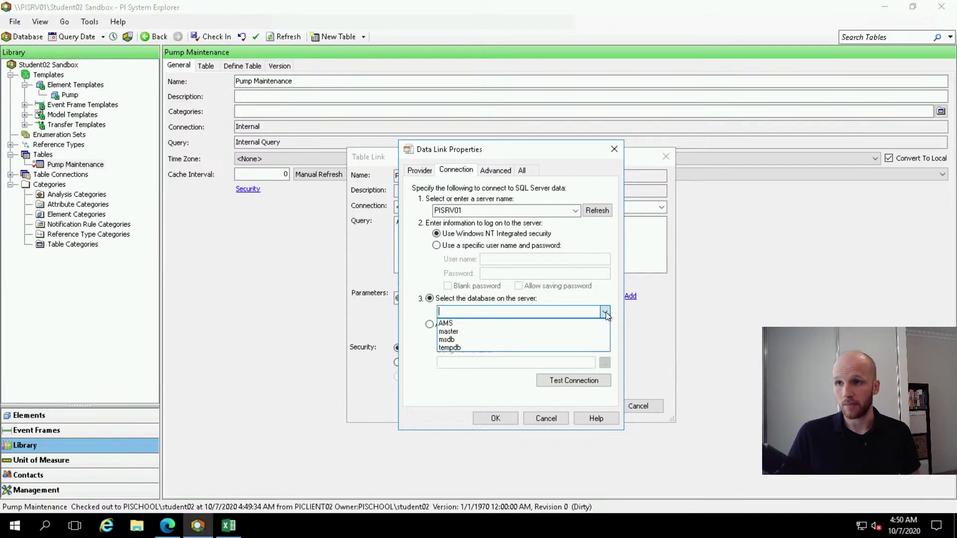
left_click(528, 323)
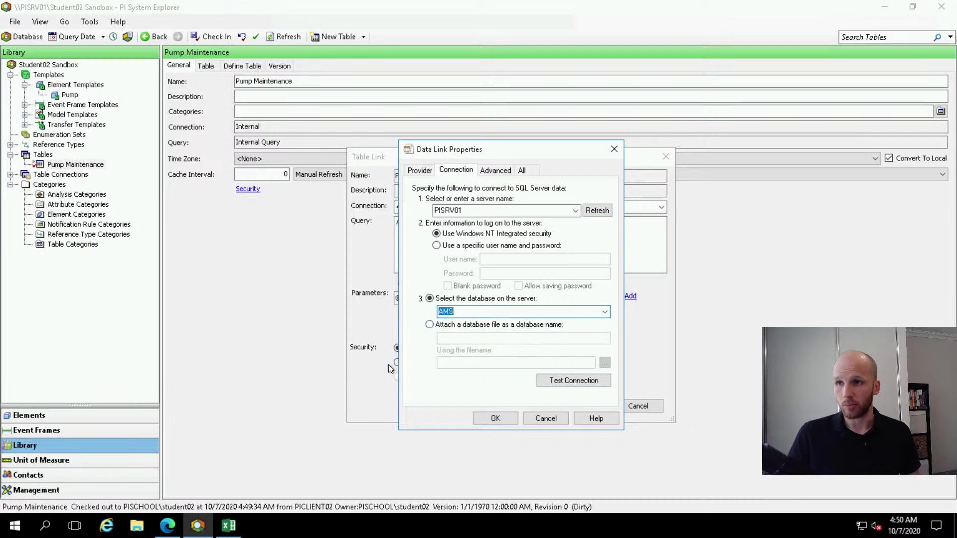
left_click(494, 419)
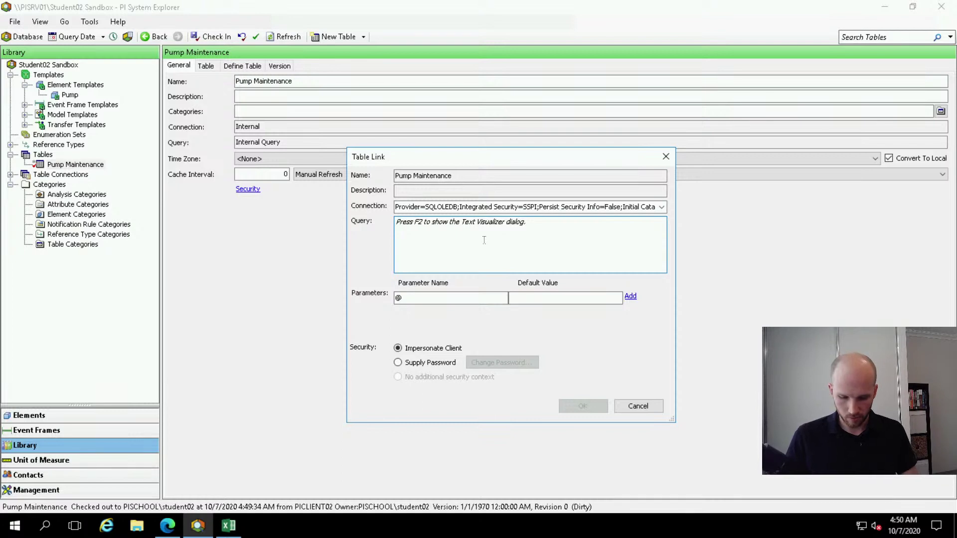
Enter the query "select * from dbo.Pumps" for the Pump Maintenance table link and apply the link
type("select ")
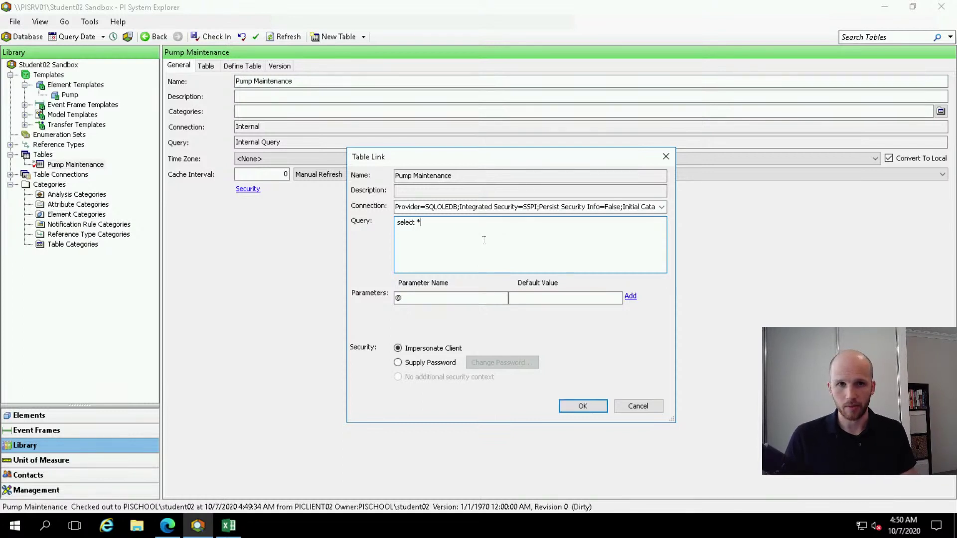
type("* from db")
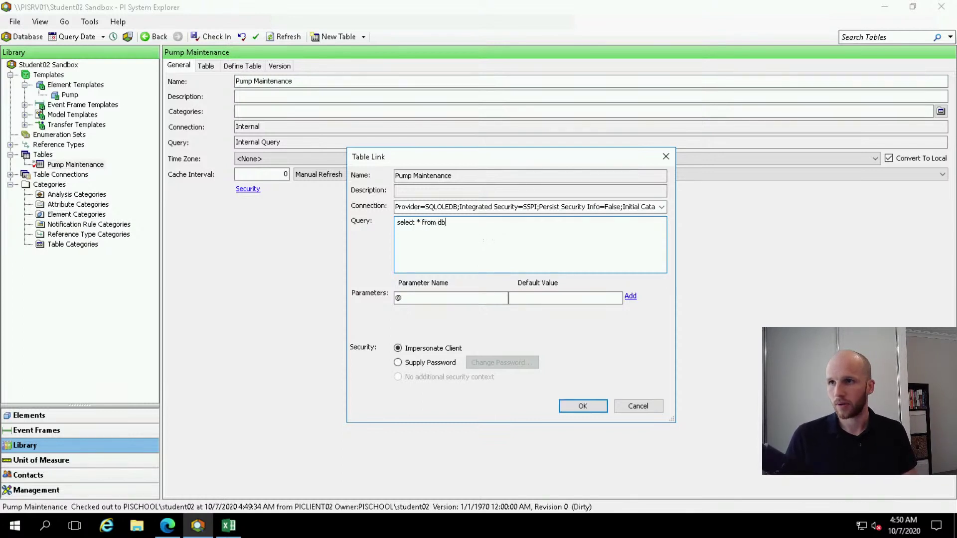
type("o.Pumps")
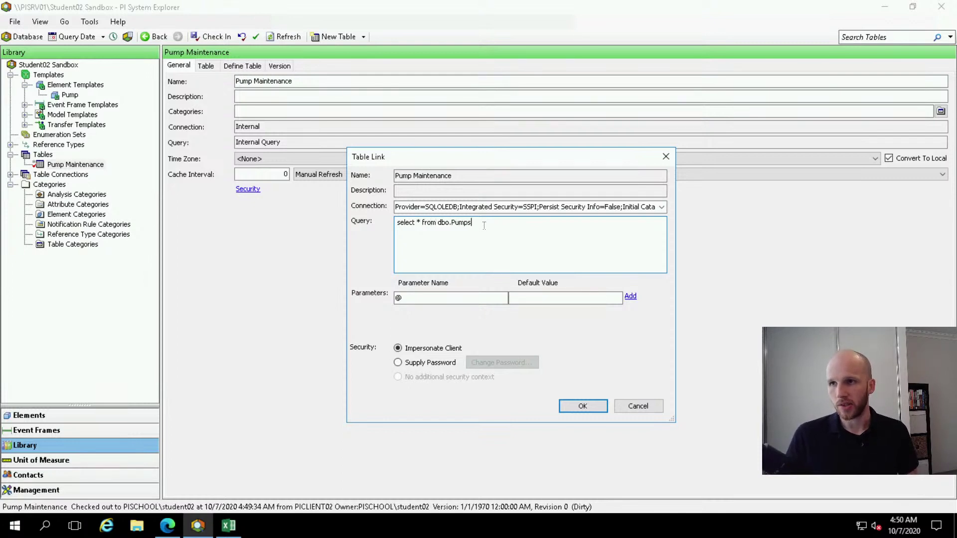
left_click_drag(485, 224, 377, 232)
left_click(399, 226)
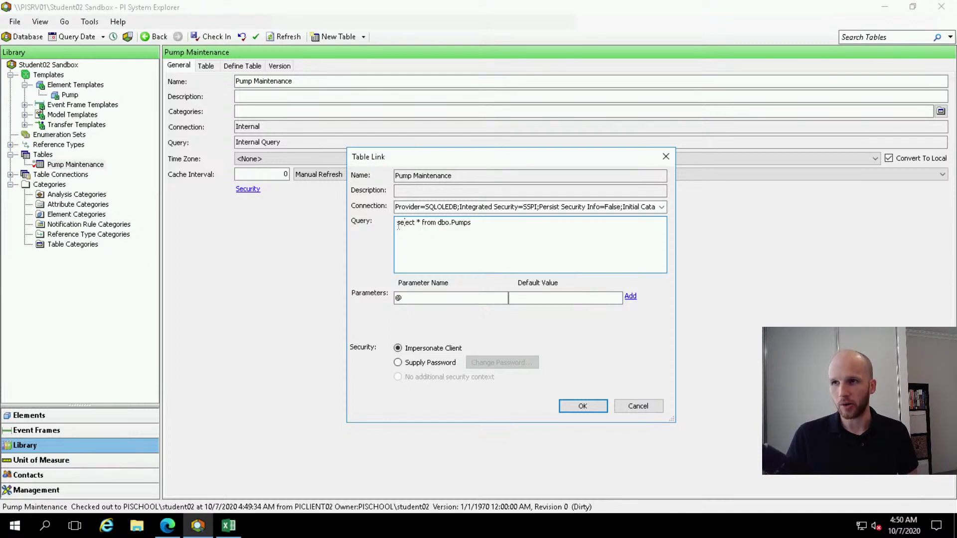
left_click_drag(401, 223, 433, 233)
left_click(495, 226)
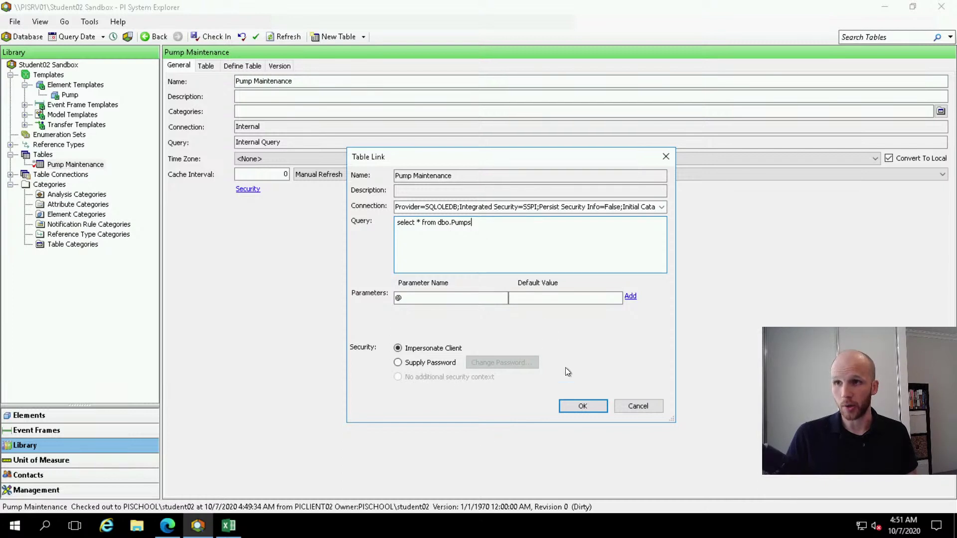
left_click(582, 407)
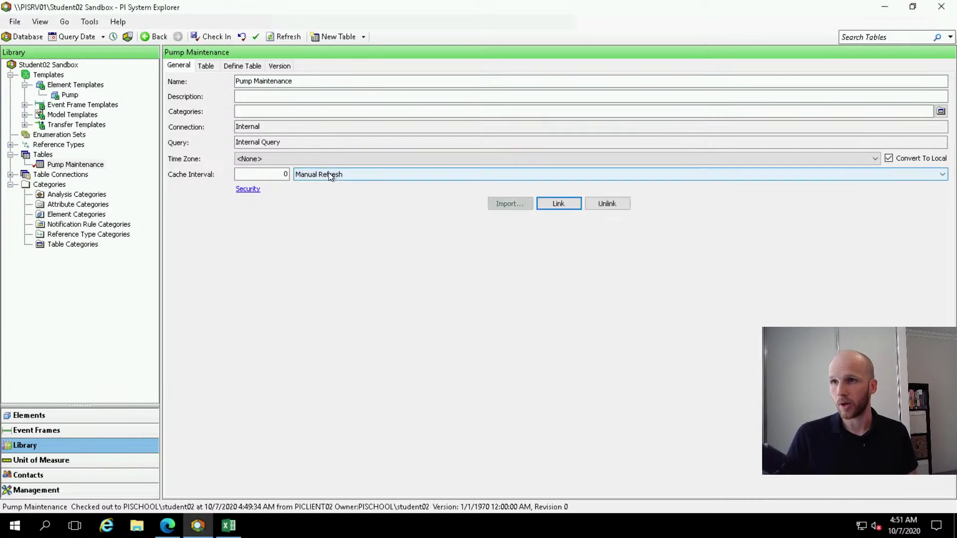
Examine the linked Pump Maintenance table's rows, checking the serial numbers and rated efficiency values
left_click(205, 65)
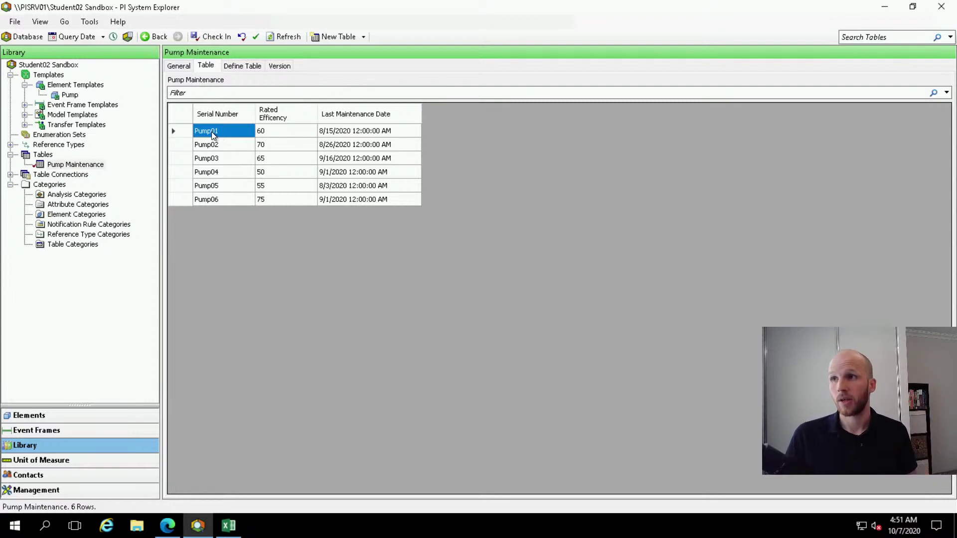
left_click_drag(297, 130, 284, 199)
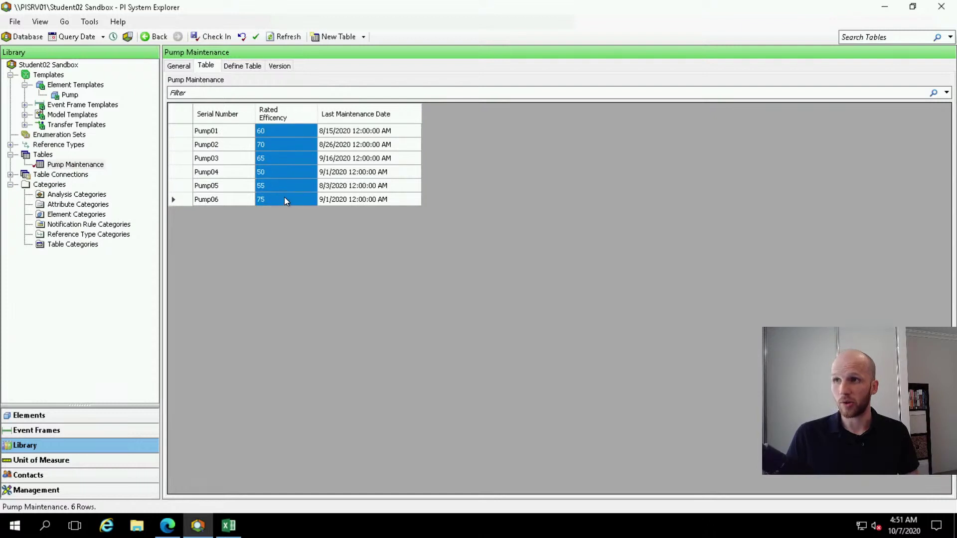
left_click(231, 130)
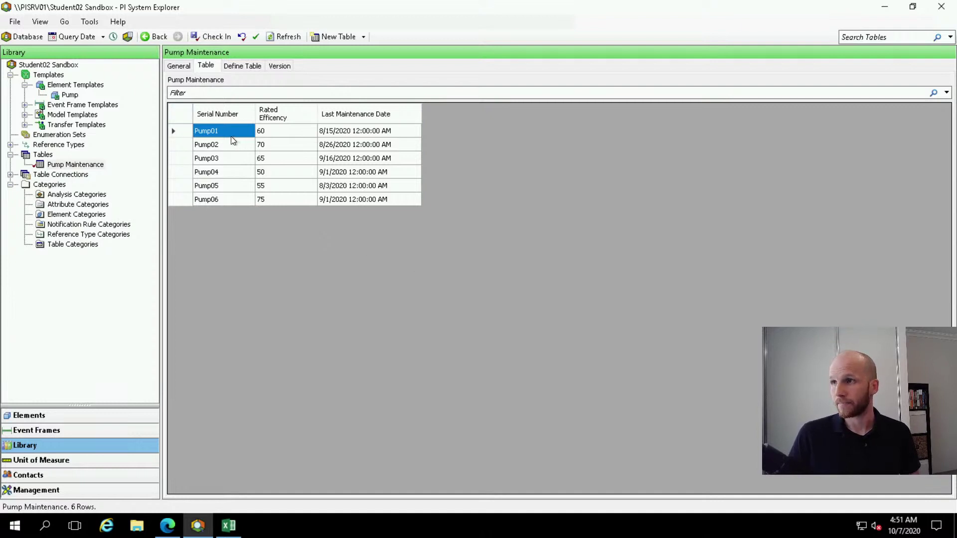
In the Pump element template, set the data reference of Average Efficiency's Efficiency Alarm Threshold attribute to Table Lookup
left_click(69, 96)
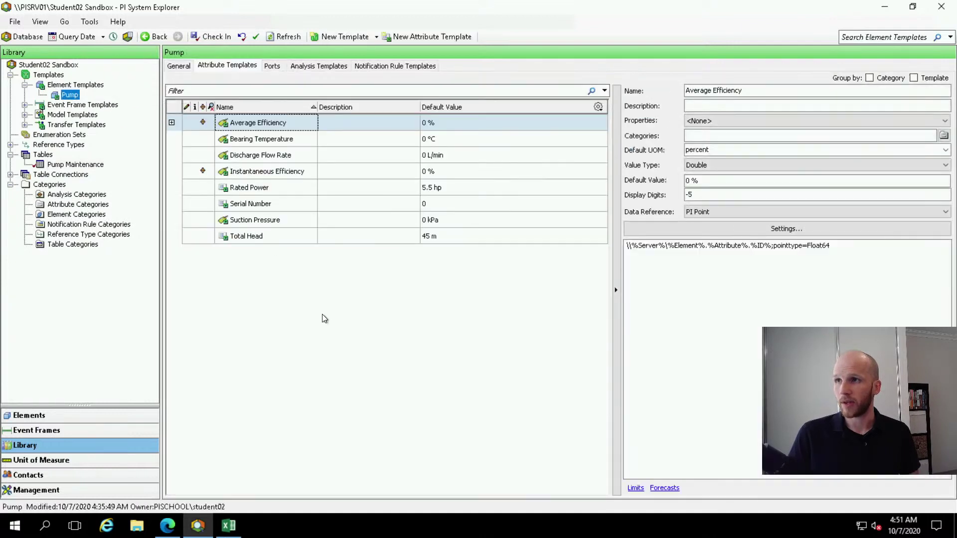
left_click(172, 122)
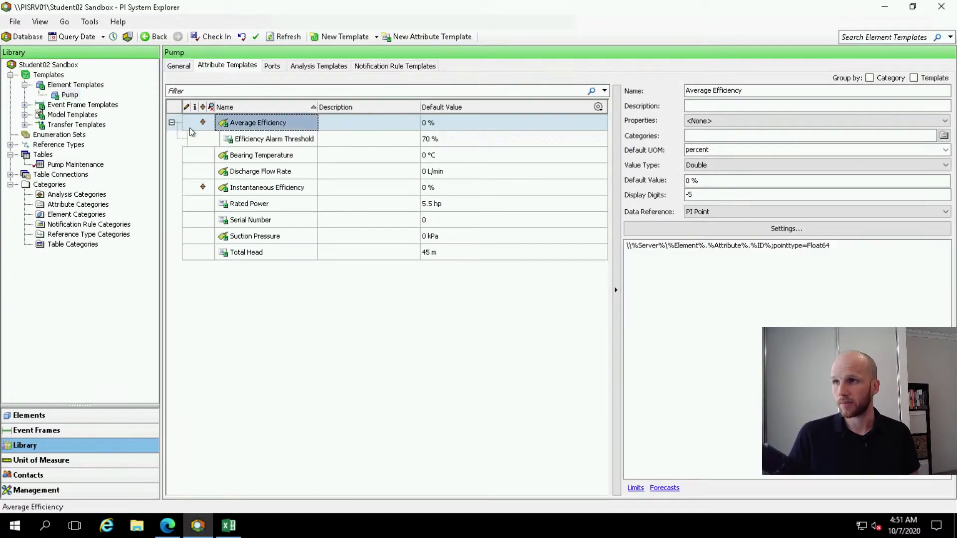
left_click(273, 141)
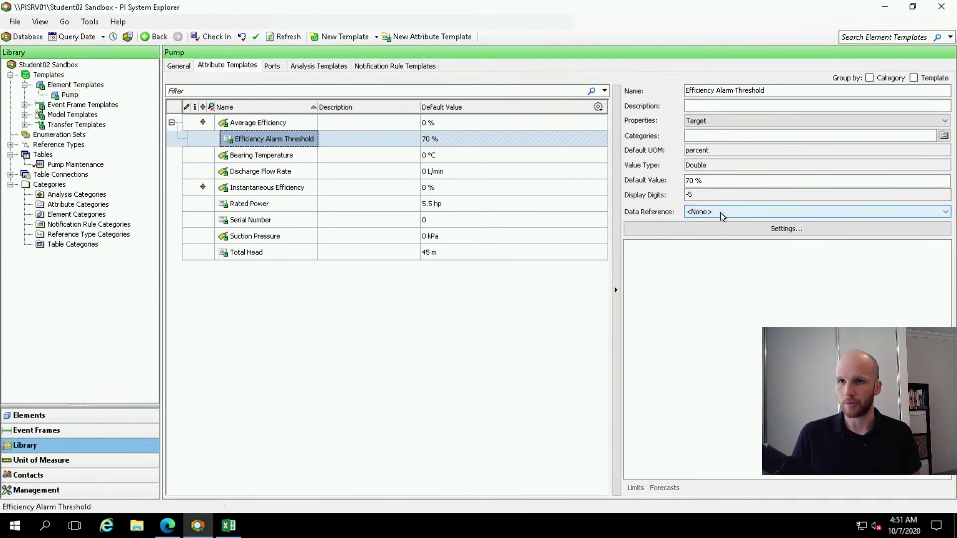
left_click(693, 213)
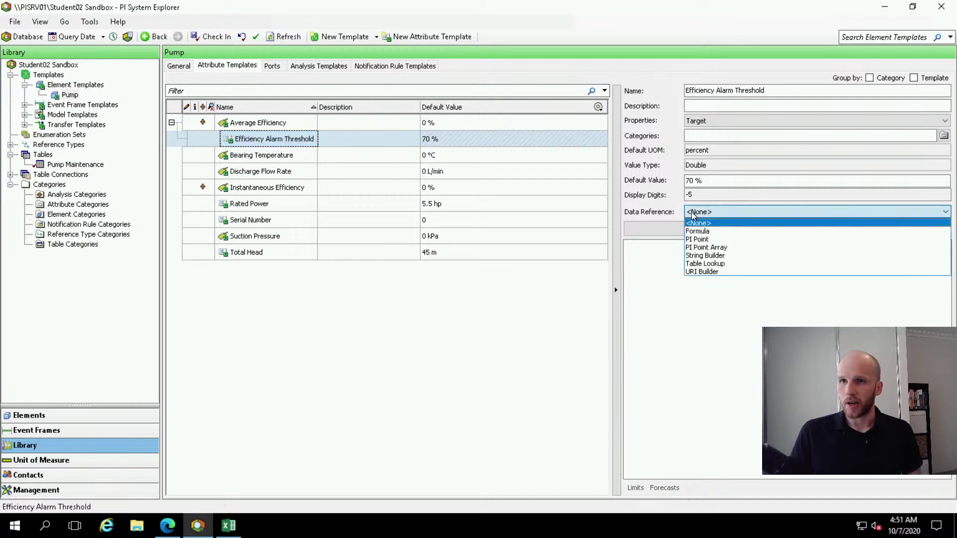
left_click(698, 265)
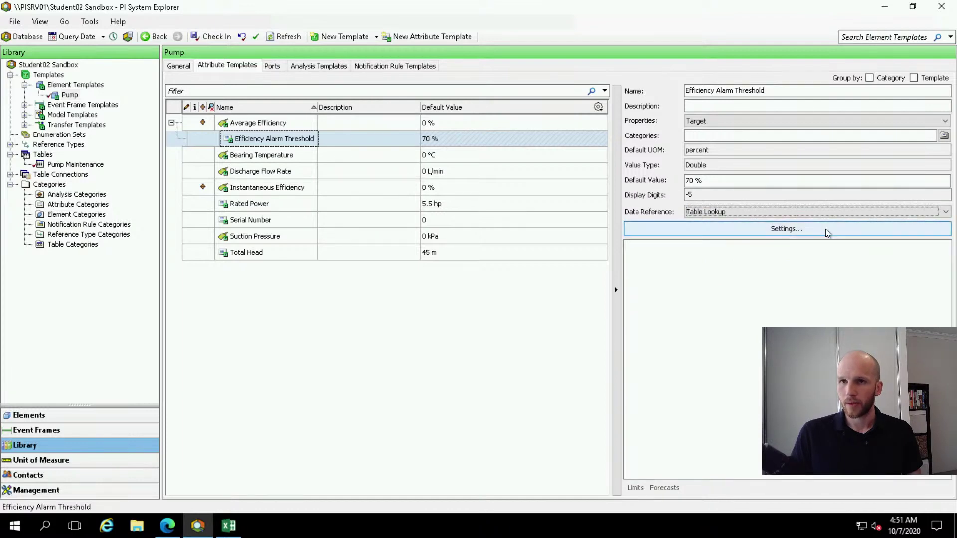
Choose Pump Maintenance as the source table in the Efficiency Alarm Threshold's lookup settings
left_click(718, 230)
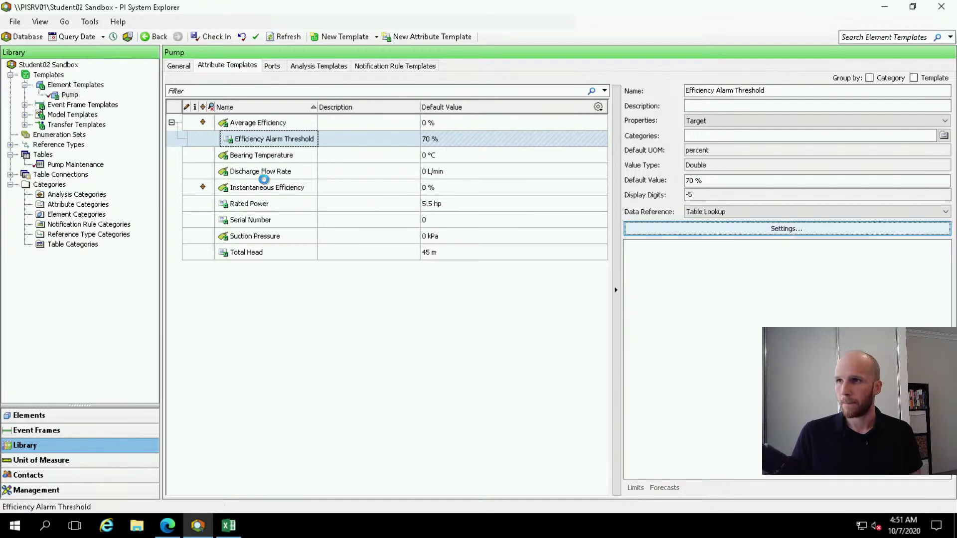
left_click_drag(543, 76, 480, 168)
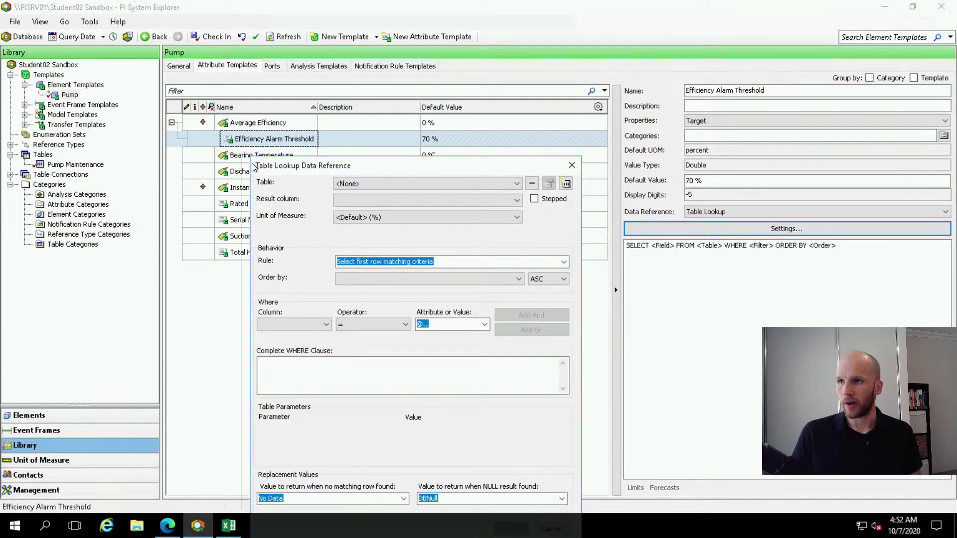
left_click(516, 183)
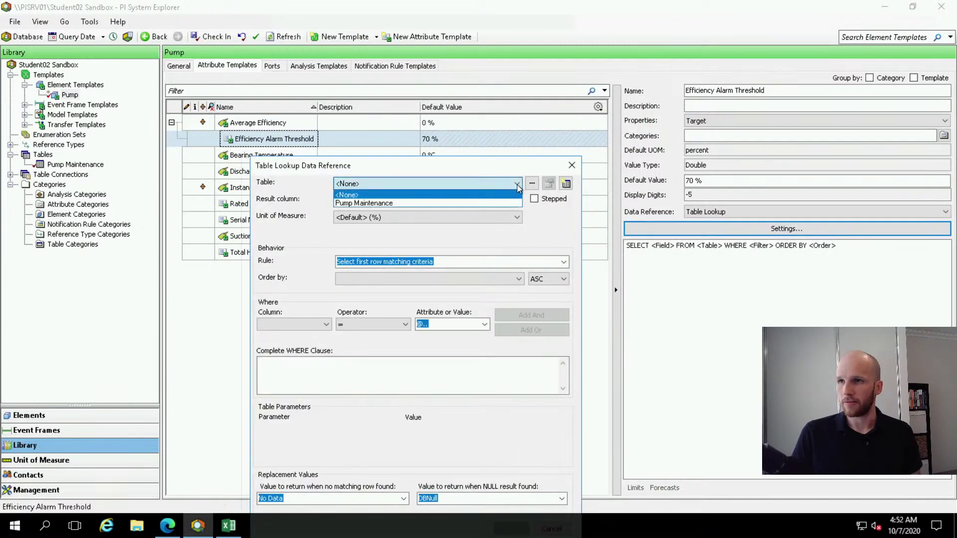
left_click(370, 201)
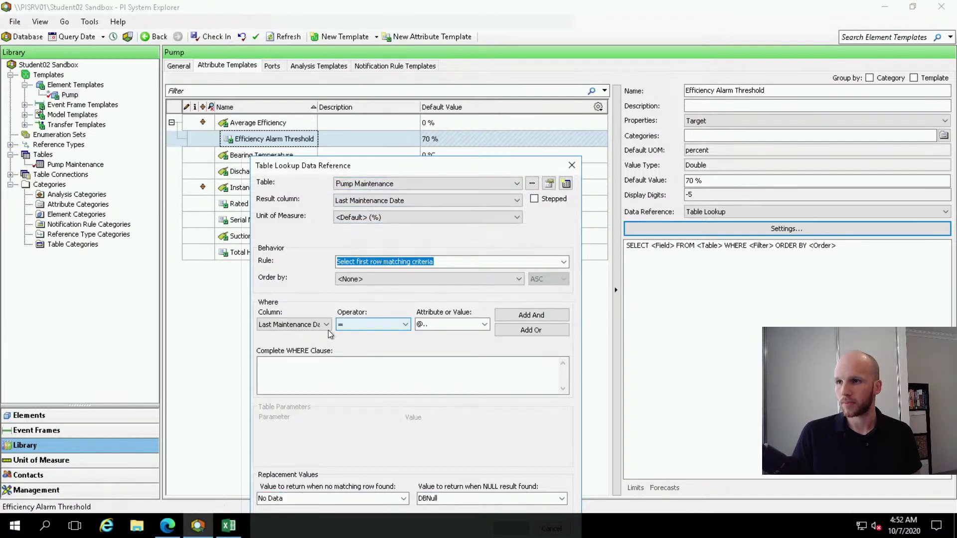
Add a WHERE condition matching the Serial Number column to @|Serial Number and set the lookup's result column to Rated Efficency
left_click(307, 325)
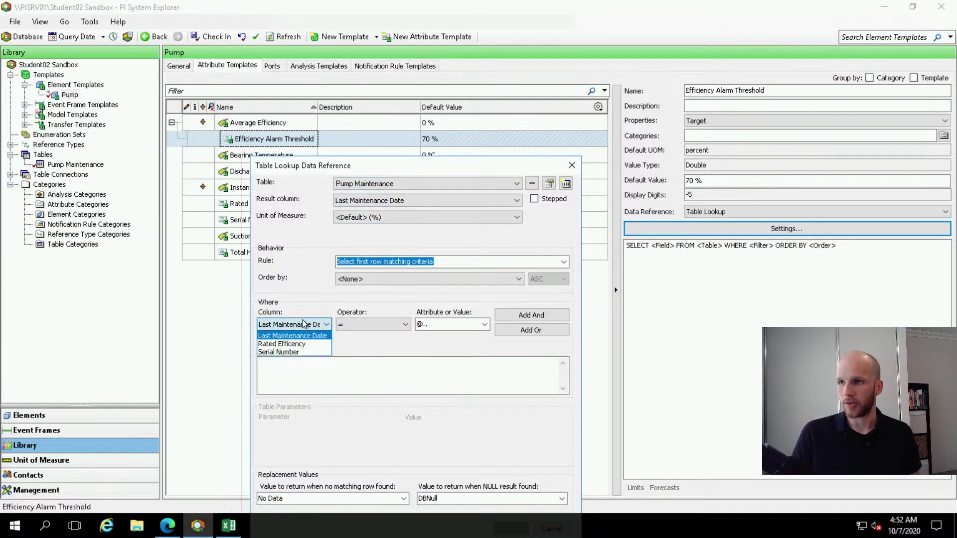
left_click(285, 352)
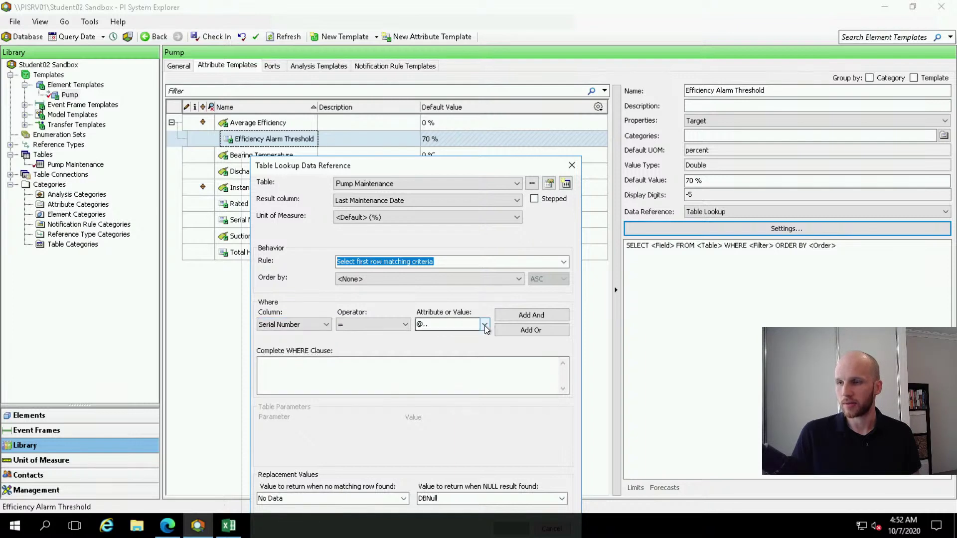
left_click(485, 326)
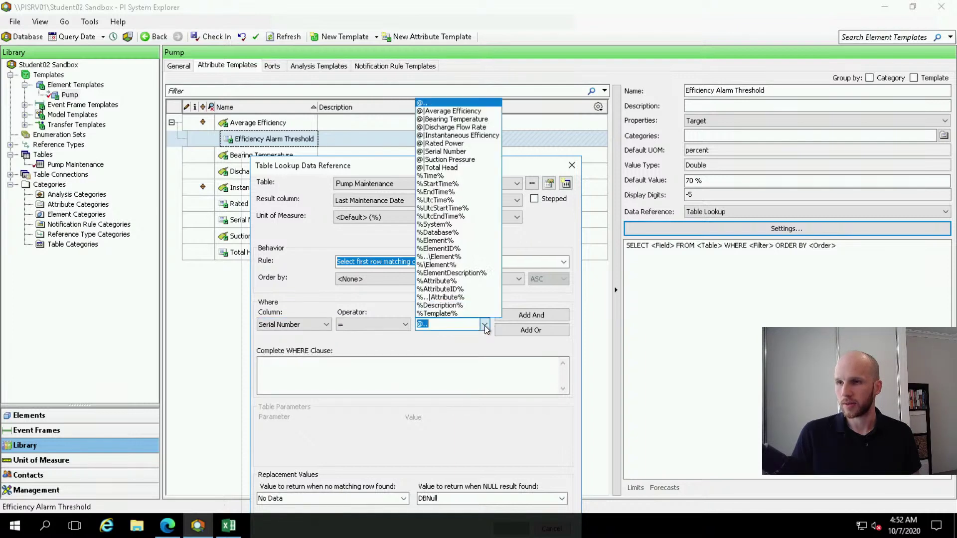
left_click(449, 151)
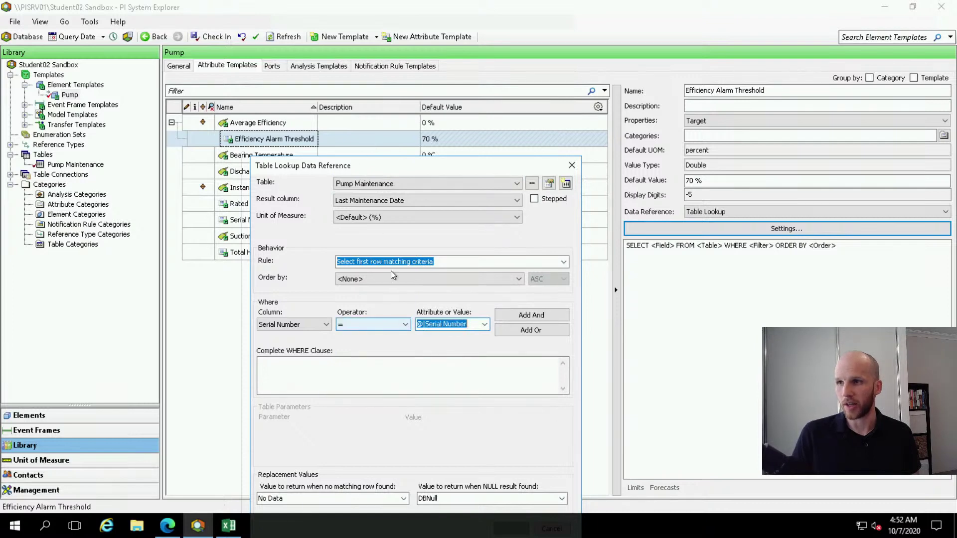
left_click(531, 315)
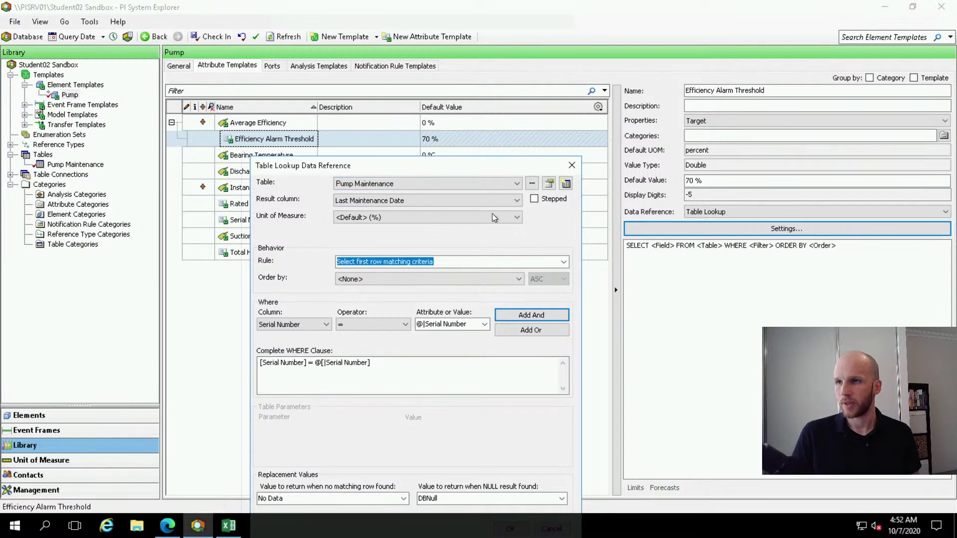
left_click(423, 201)
left_click(401, 222)
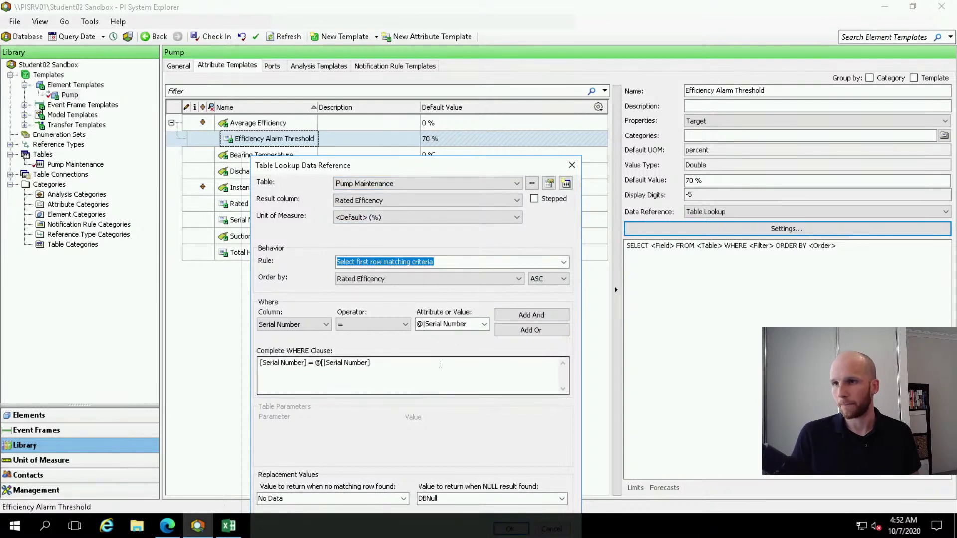
Apply the Table Lookup settings to the Pump template's Efficiency Alarm Threshold attribute
left_click(549, 184)
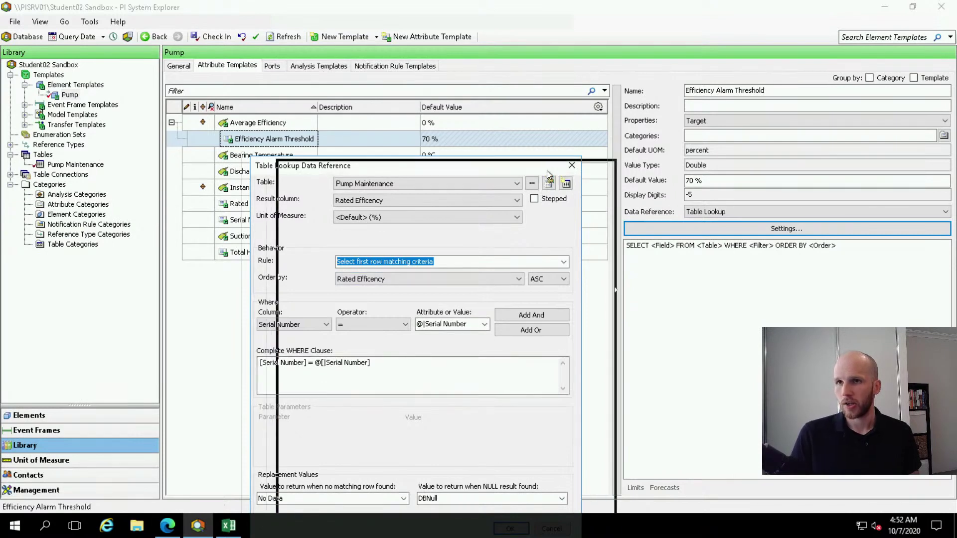
left_click_drag(538, 74, 539, 73)
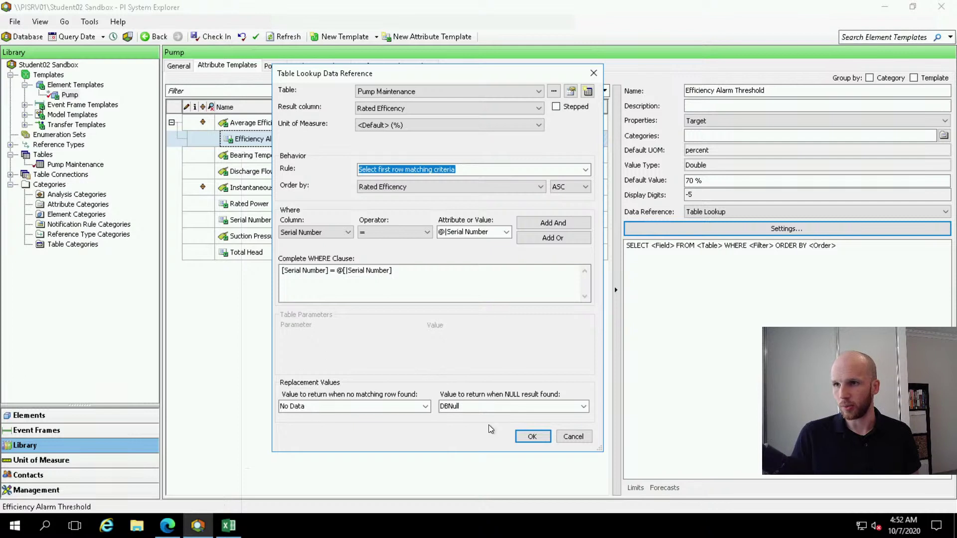
left_click(530, 438)
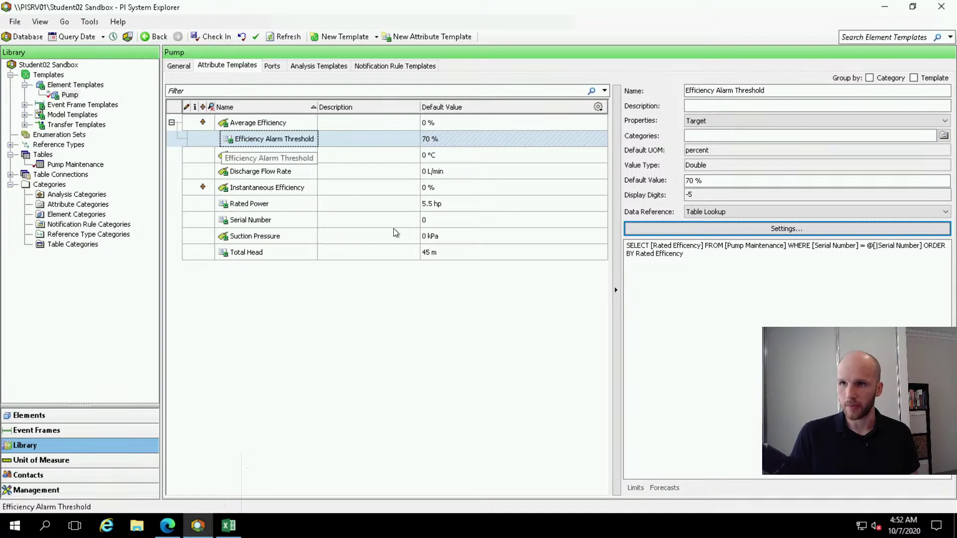
left_click(741, 307)
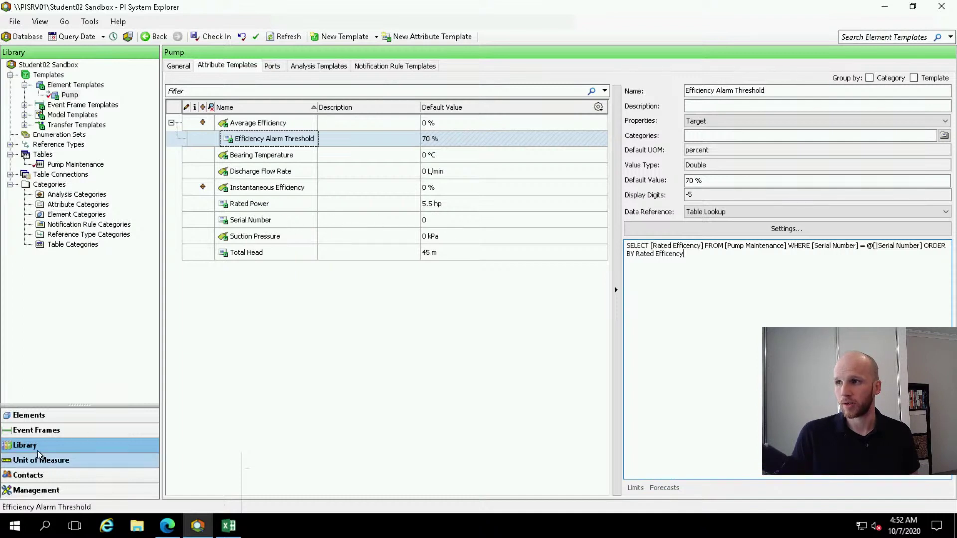
Compare the Efficiency Alarm Threshold values of Pump01, Pump02 and Pump03 with the rated efficiencies in the Pump Maintenance table
left_click(59, 420)
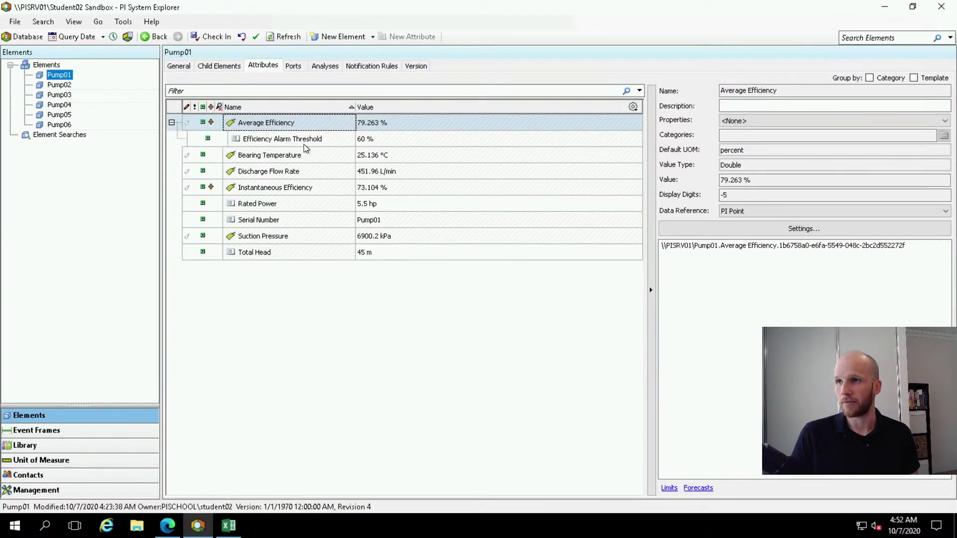
left_click(59, 85)
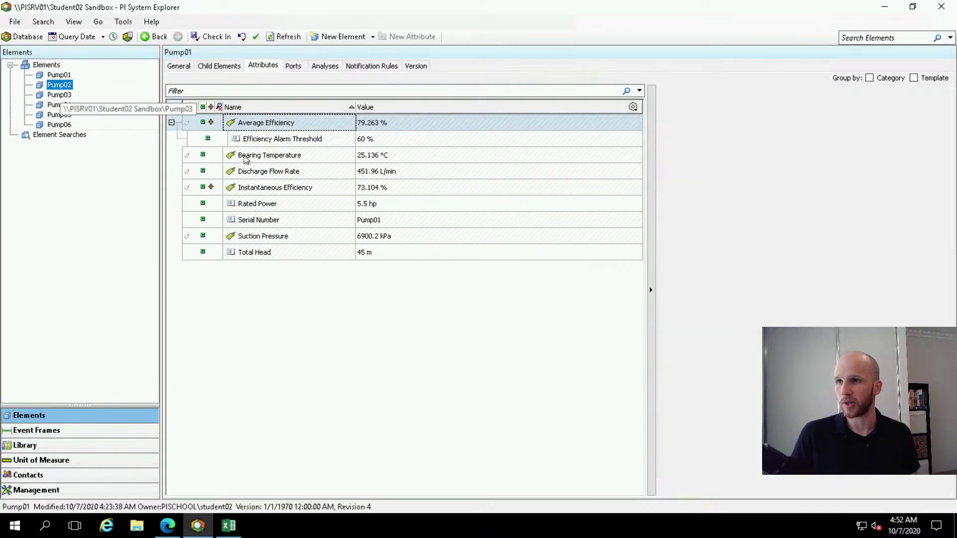
left_click(171, 123)
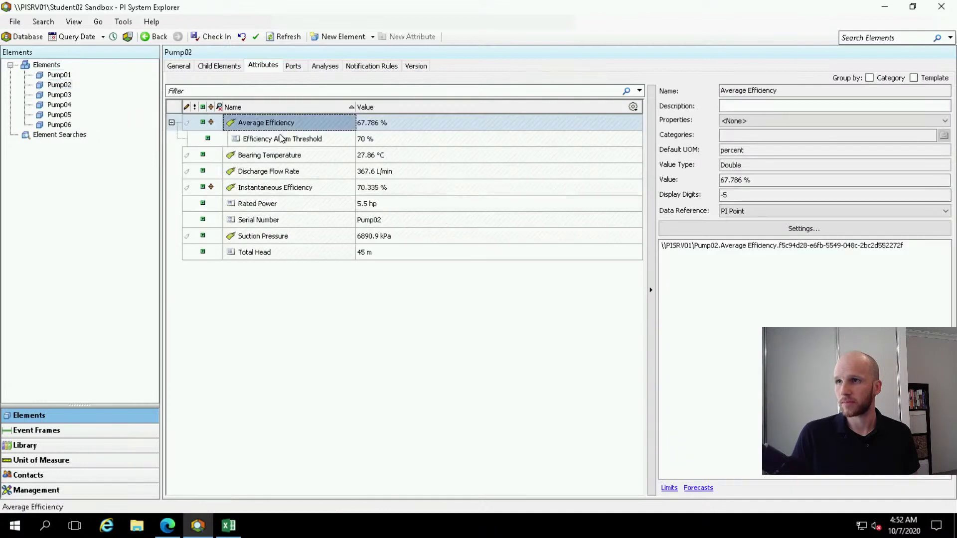
left_click(60, 94)
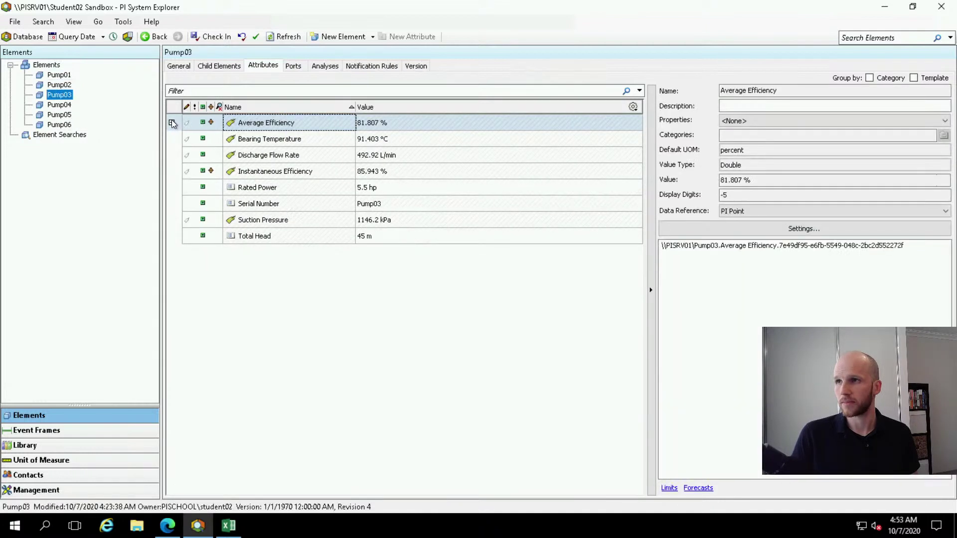
left_click(172, 123)
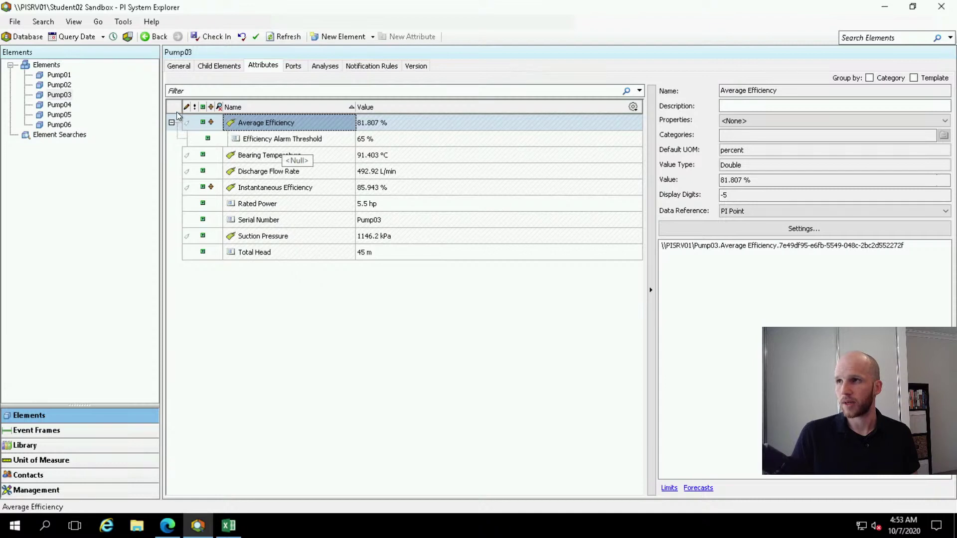
left_click(36, 445)
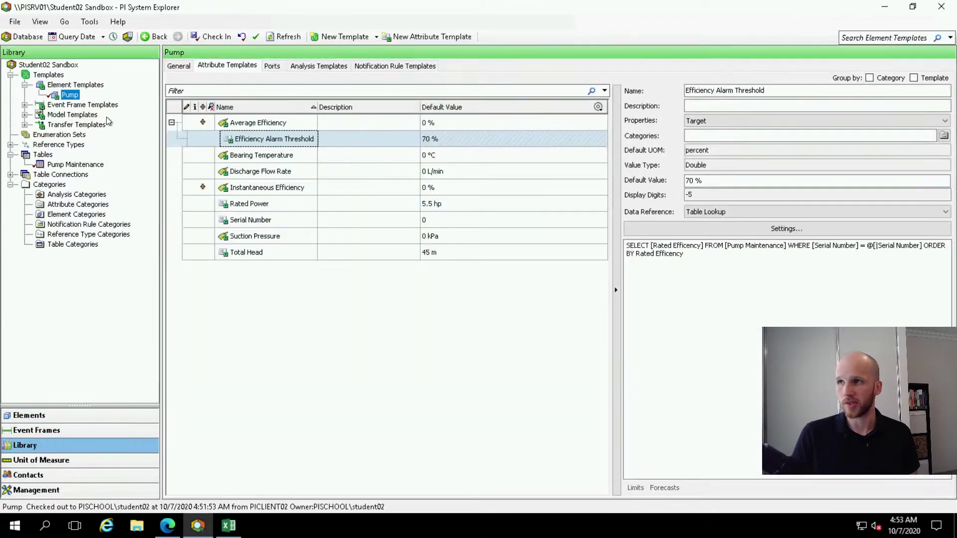
left_click(68, 165)
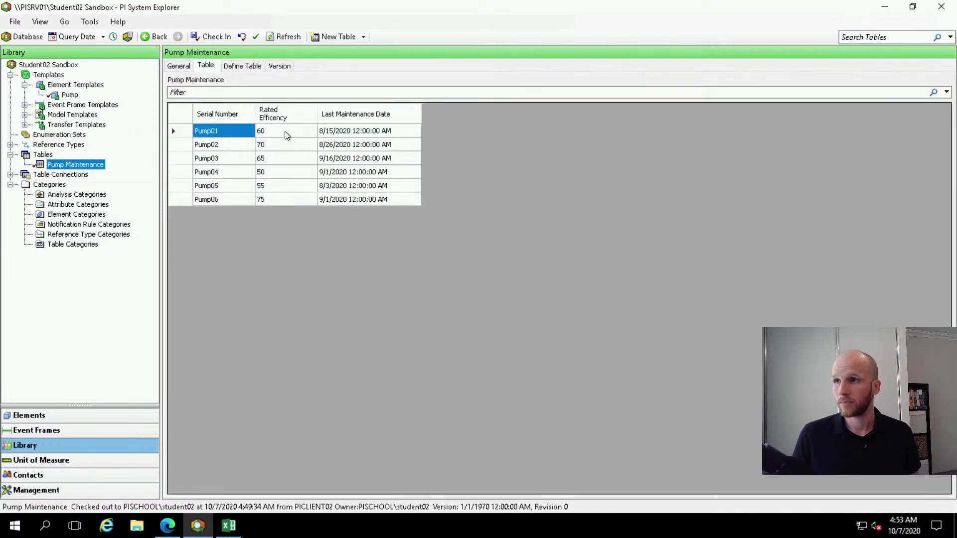
Check in the edited Pump element template and the added Pump Maintenance table
left_click(70, 95)
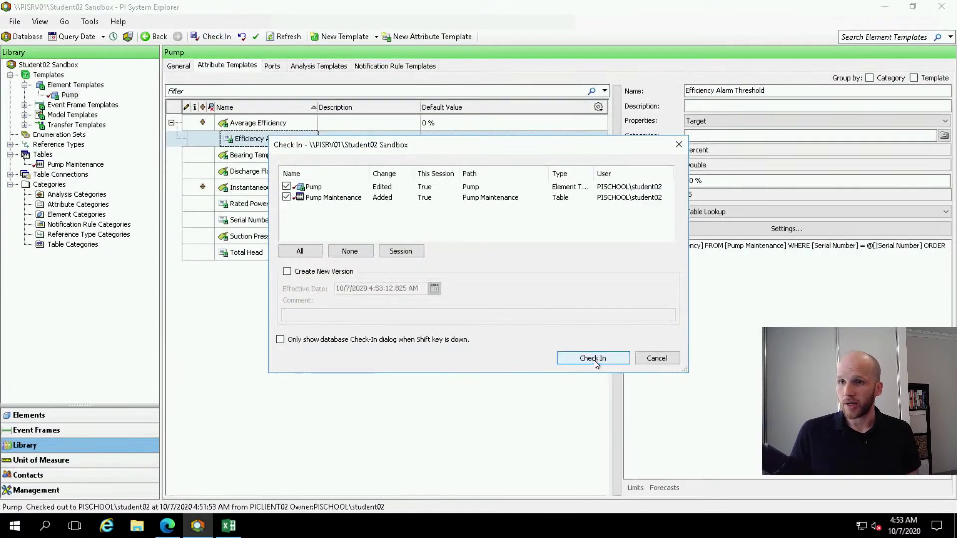
left_click(593, 357)
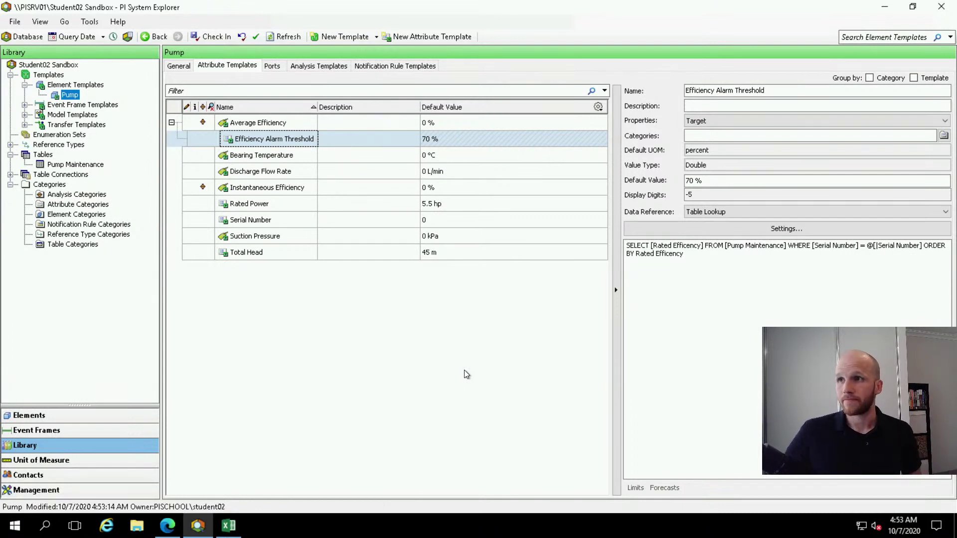
left_click(268, 146)
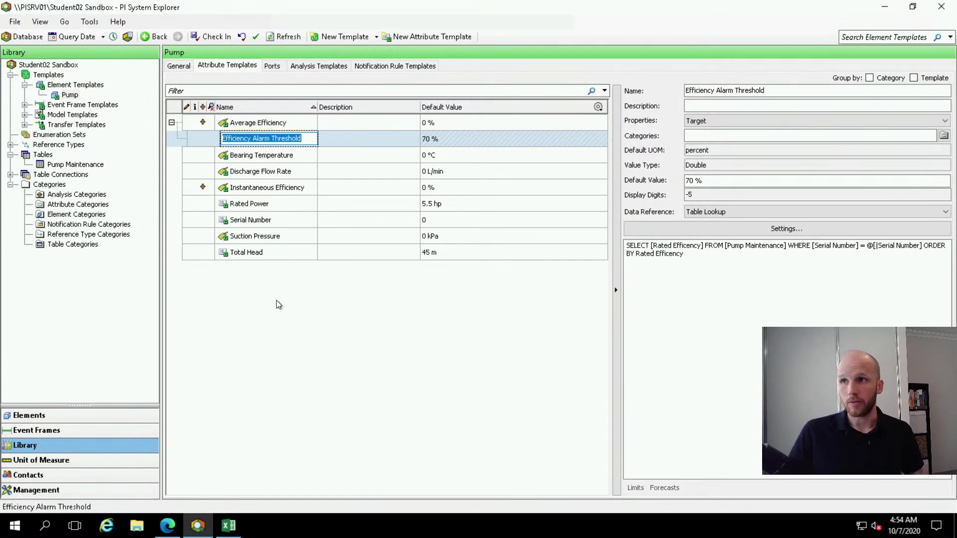
key("Down")
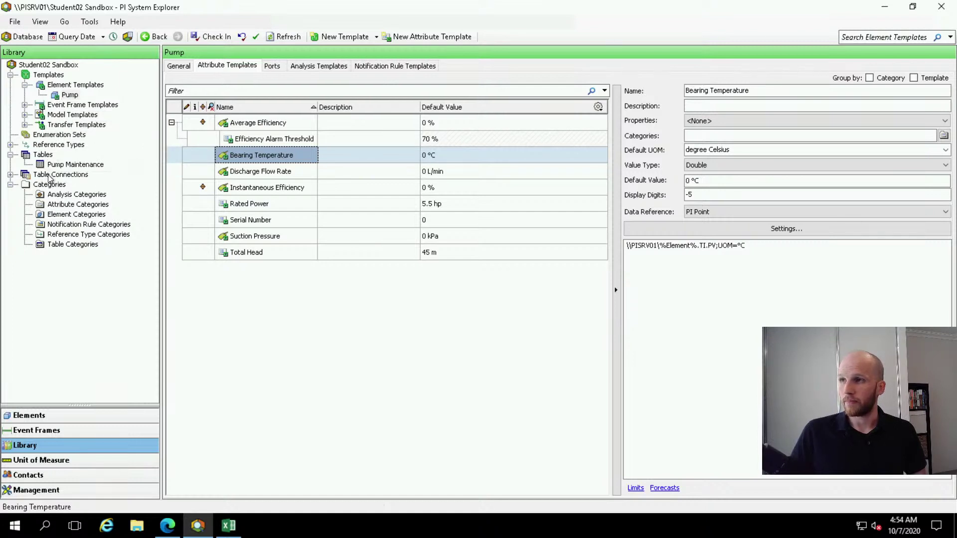
Create a new event frame template in the library and show its general properties
right_click(56, 105)
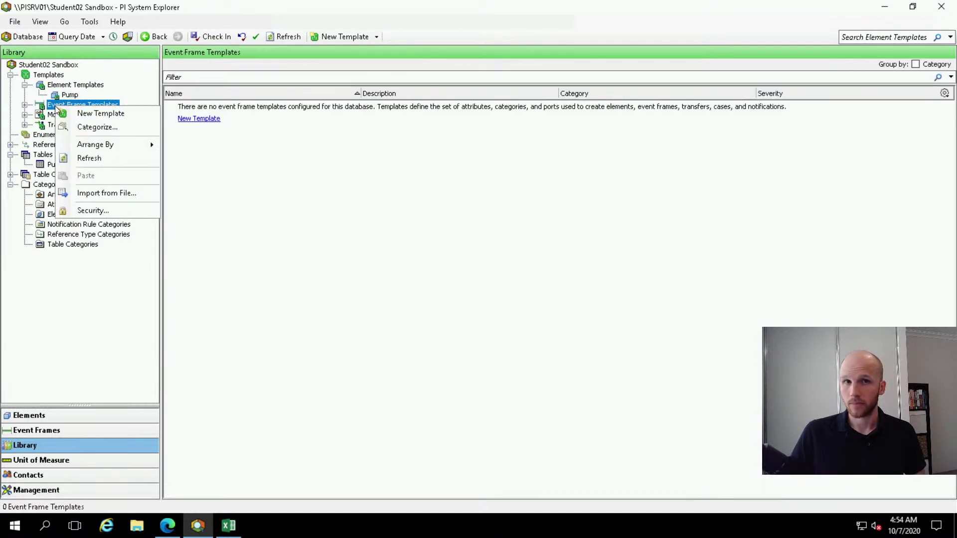
left_click(118, 115)
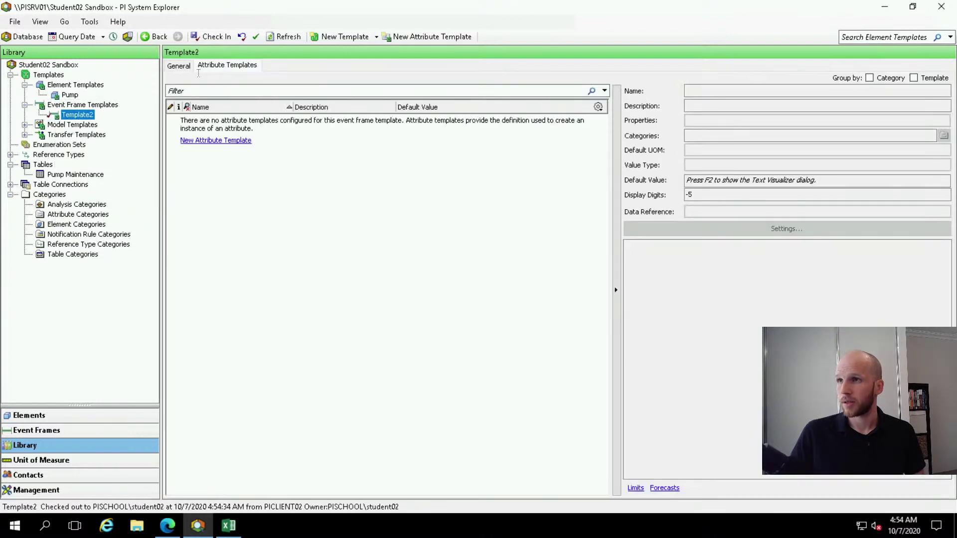
left_click(179, 65)
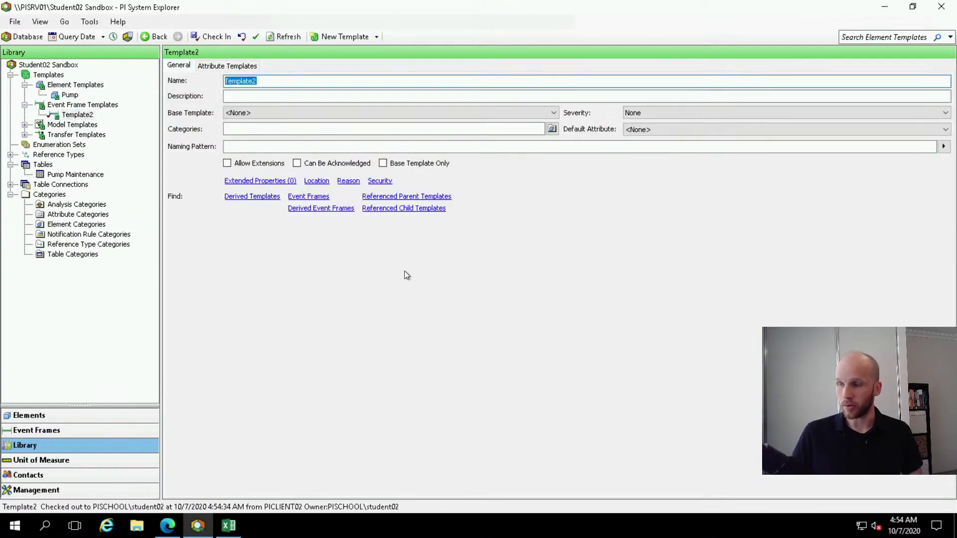
type("Eff")
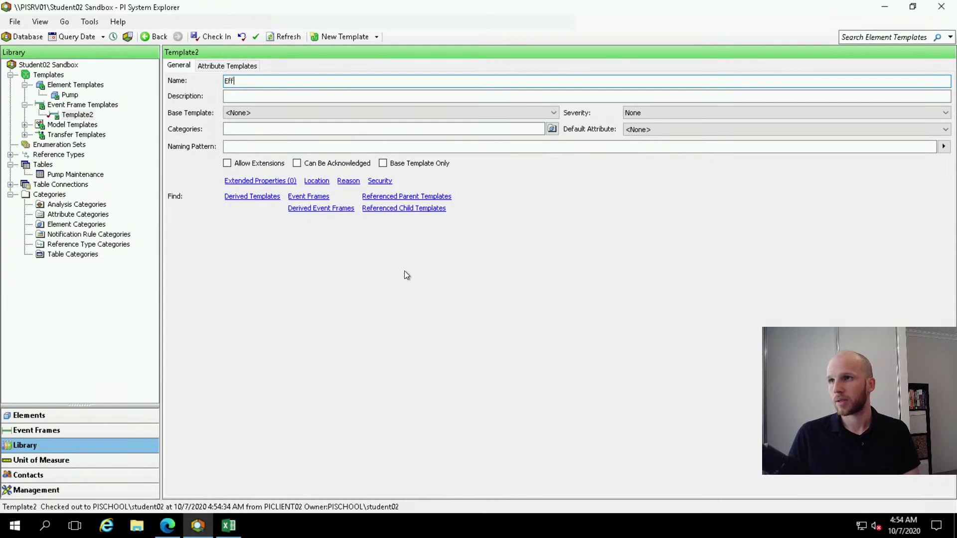
type("iciency")
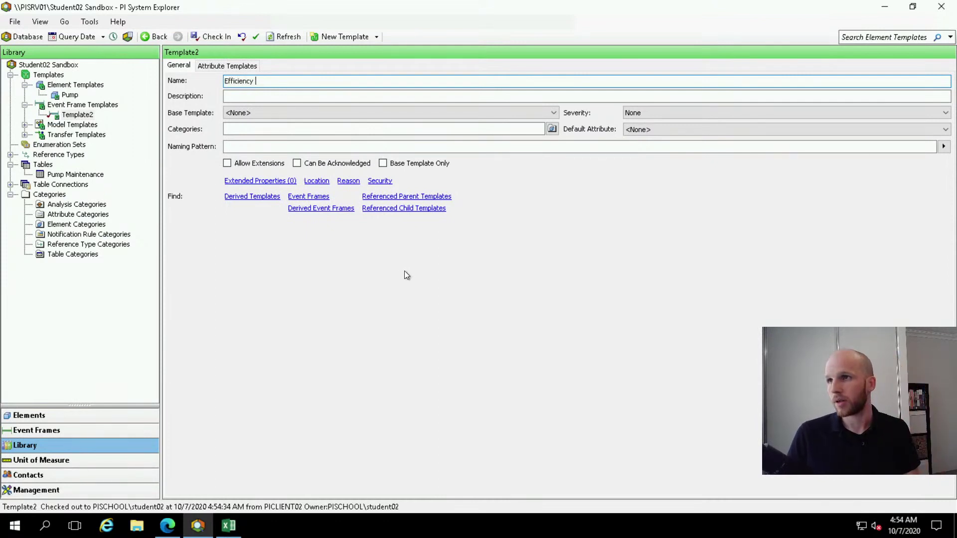
key("BackSpace")
key("BackSpace")
key("BackSpace")
key("BackSpace")
key("BackSpace")
key("BackSpace")
key("BackSpace")
key("BackSpace")
key("BackSpace")
key("BackSpace")
key("BackSpace")
Name the new event frame template Pump Efficiency Below Threshold
type("Pu")
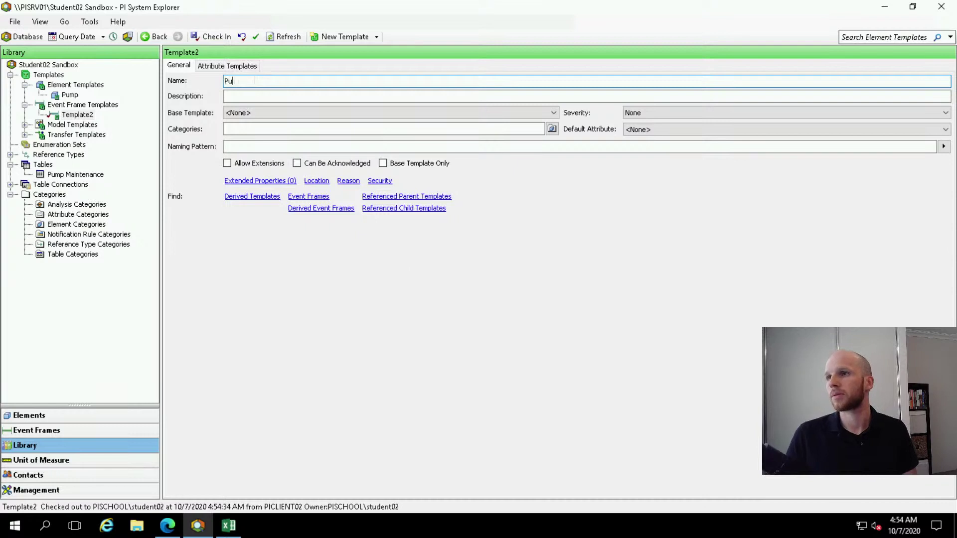
type("mp Efficiency")
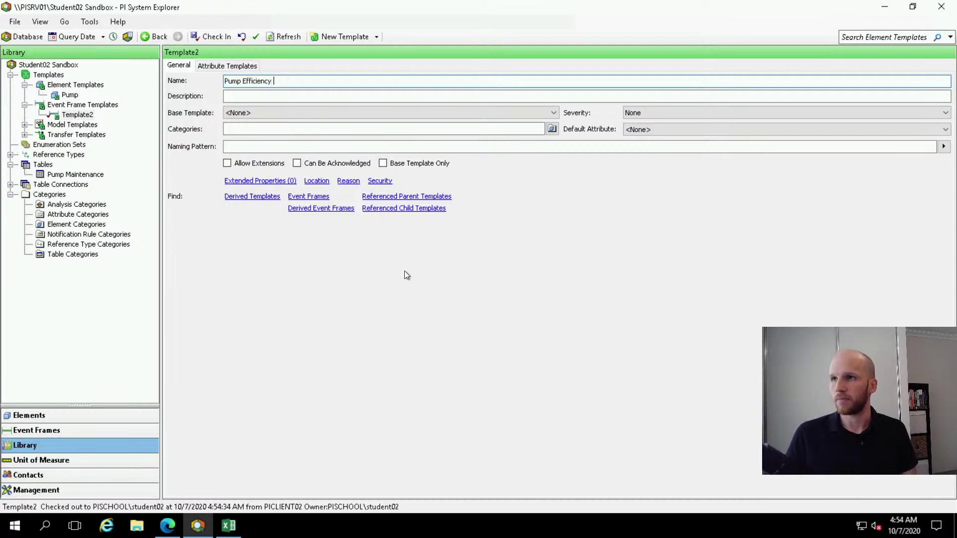
type(" Below Threshold")
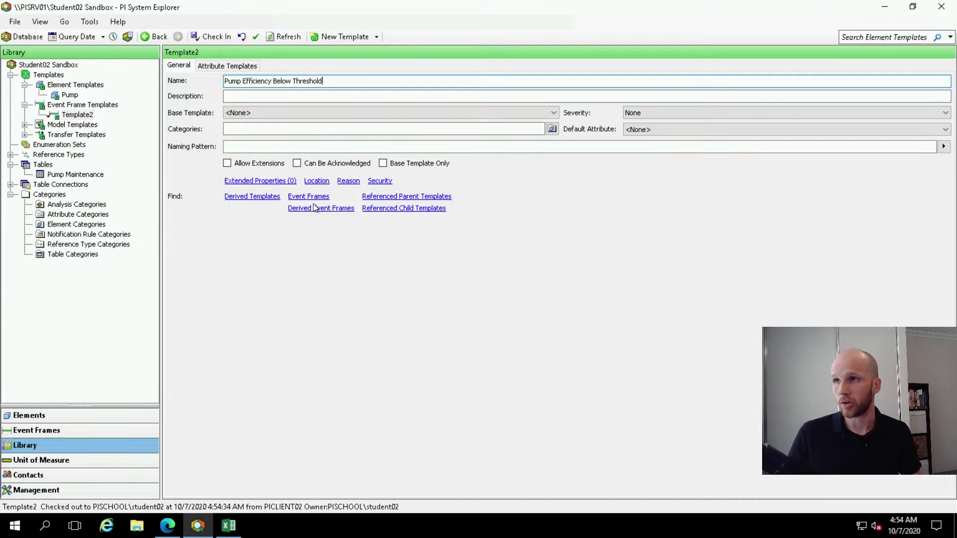
left_click_drag(338, 82, 274, 81)
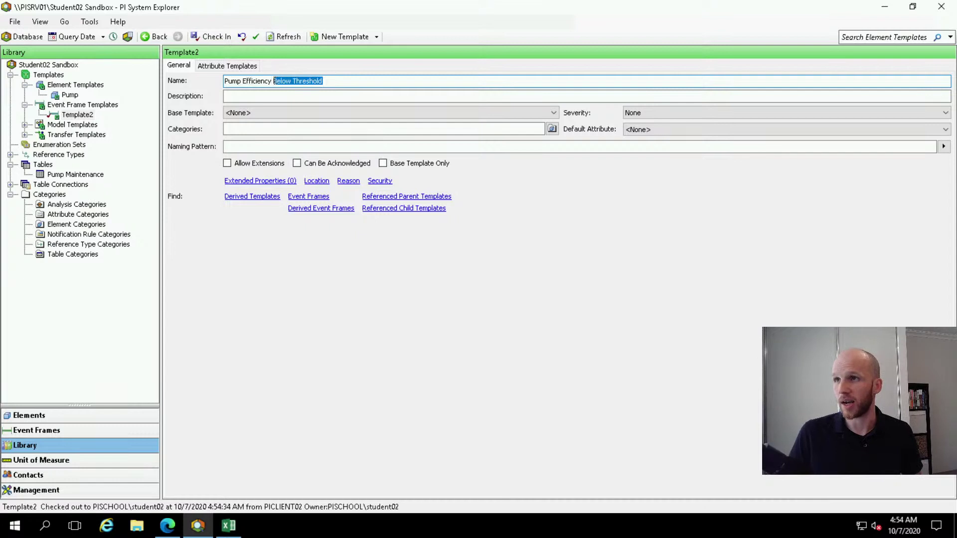
left_click(336, 82)
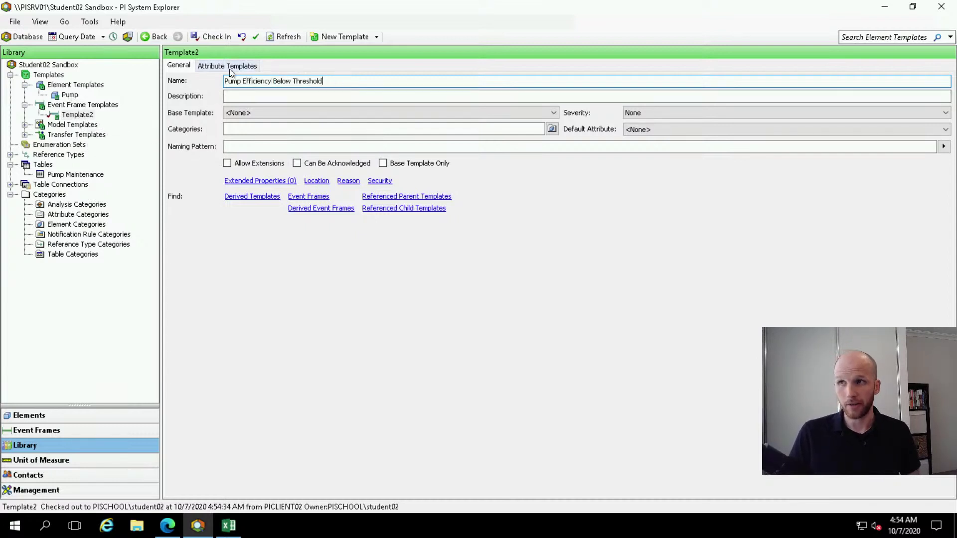
left_click(77, 116)
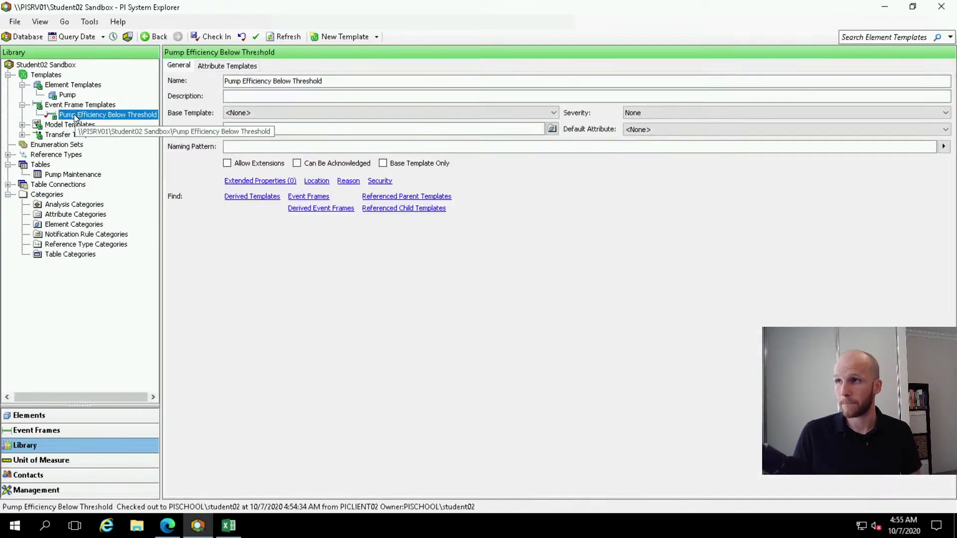
Add a new analysis template to the Pump element template
left_click(64, 96)
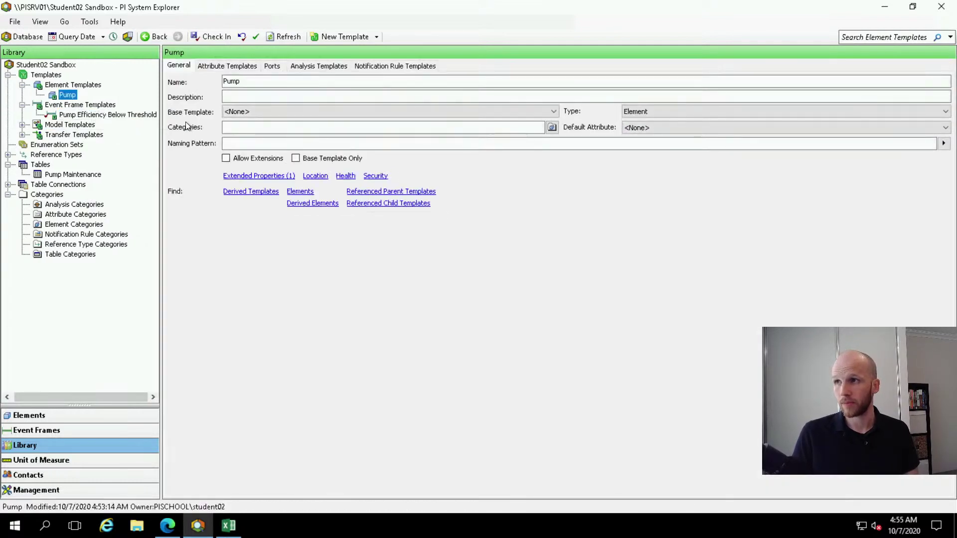
left_click(325, 67)
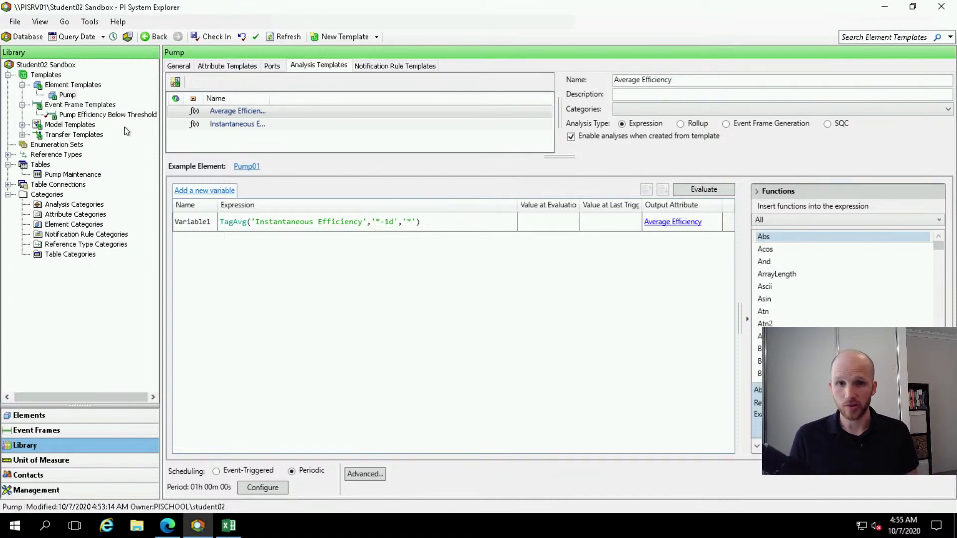
left_click(241, 139)
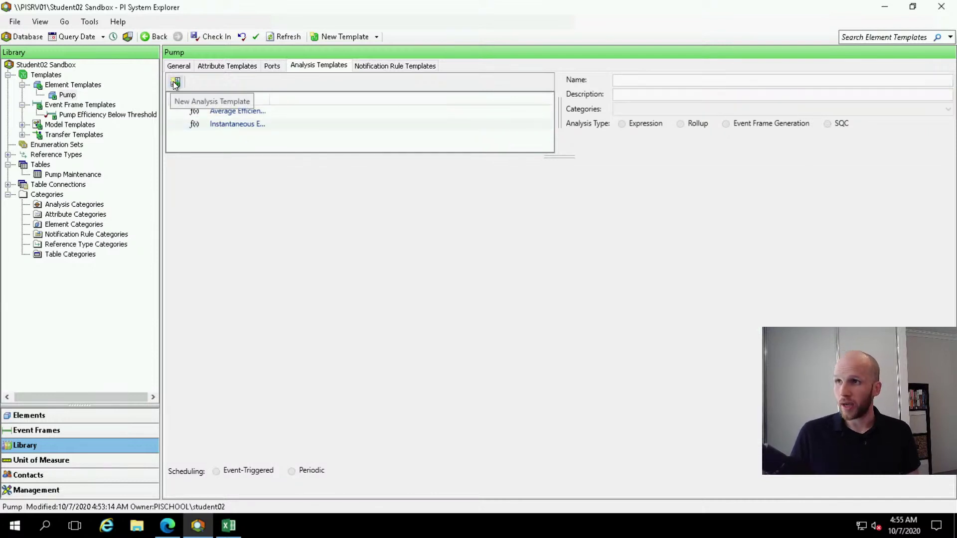
left_click(174, 83)
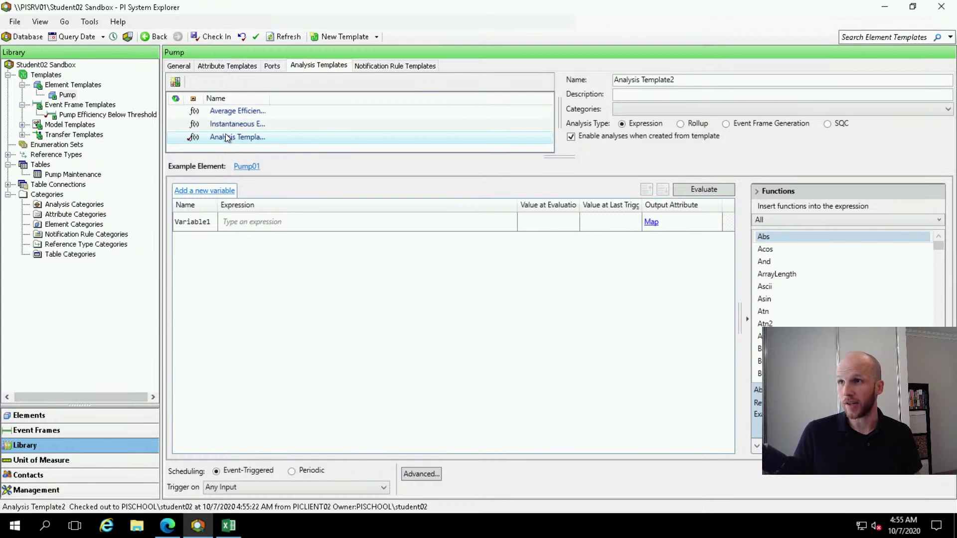
Rename the Pump template's new analysis as Low Efficiency Alarm
left_click(240, 139)
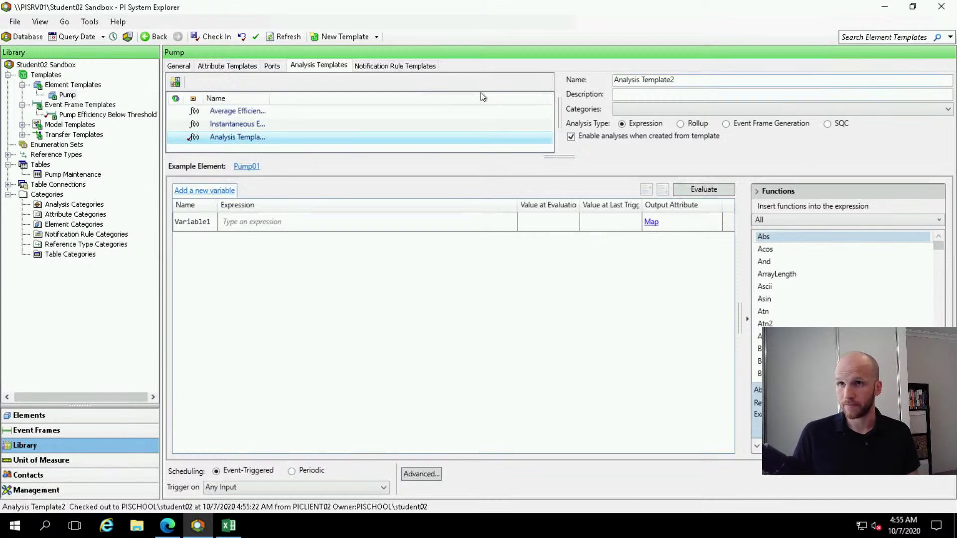
key("Tab")
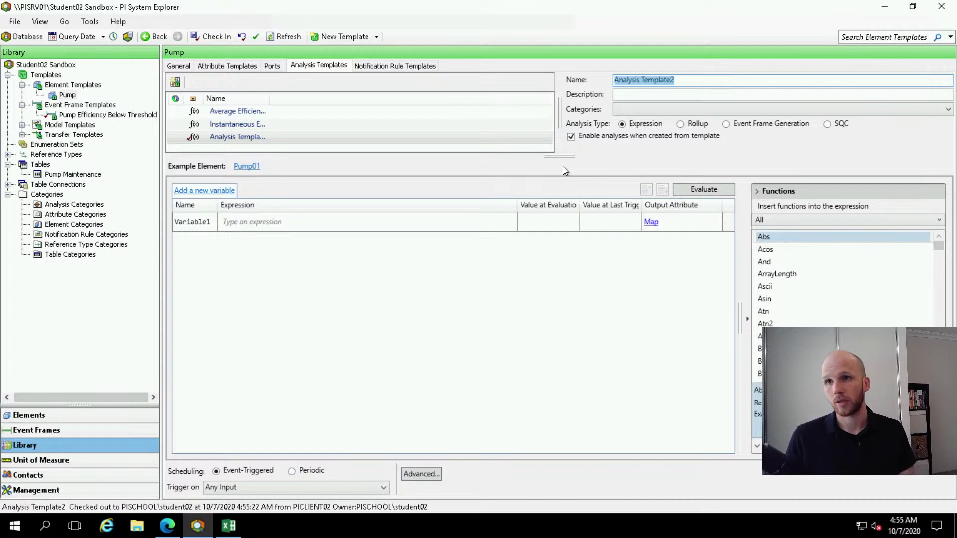
type("Low ")
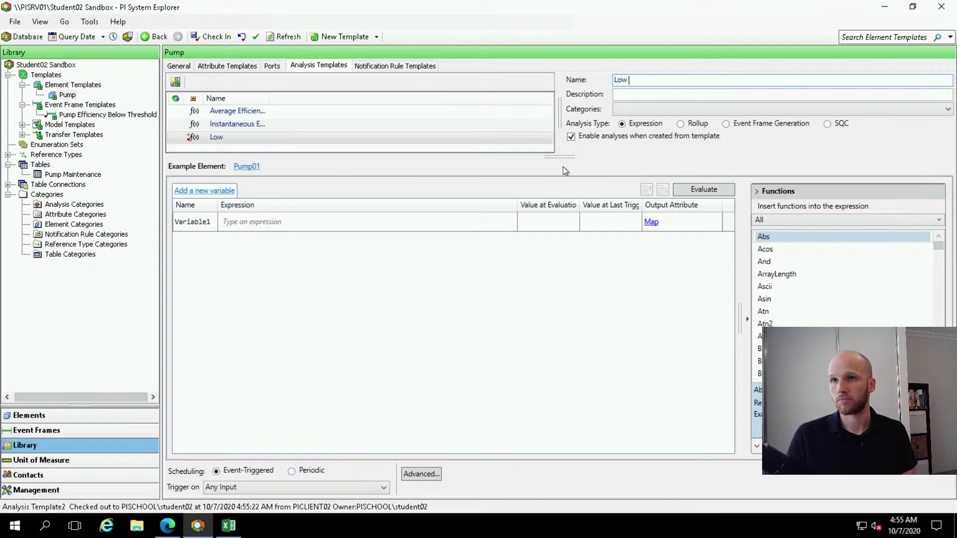
type("Efficiency A")
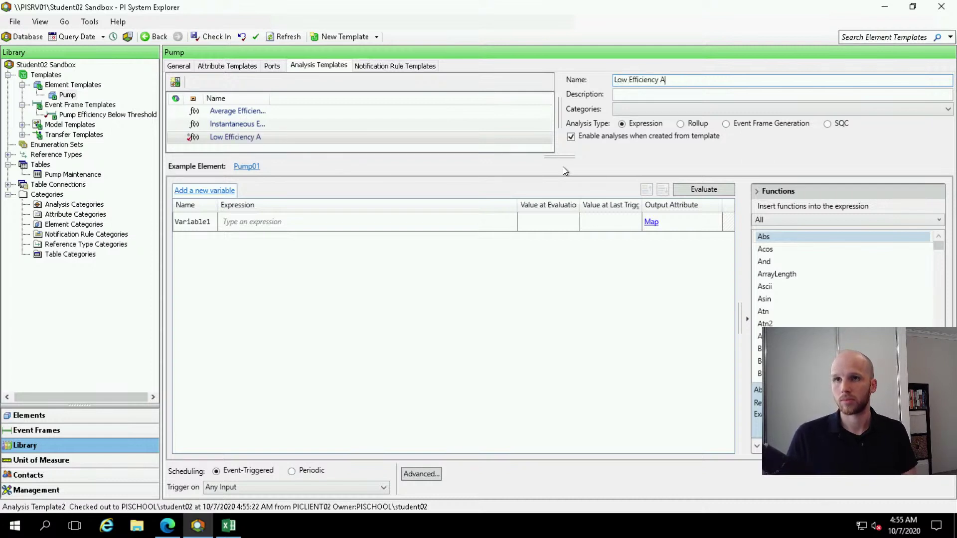
type("larm")
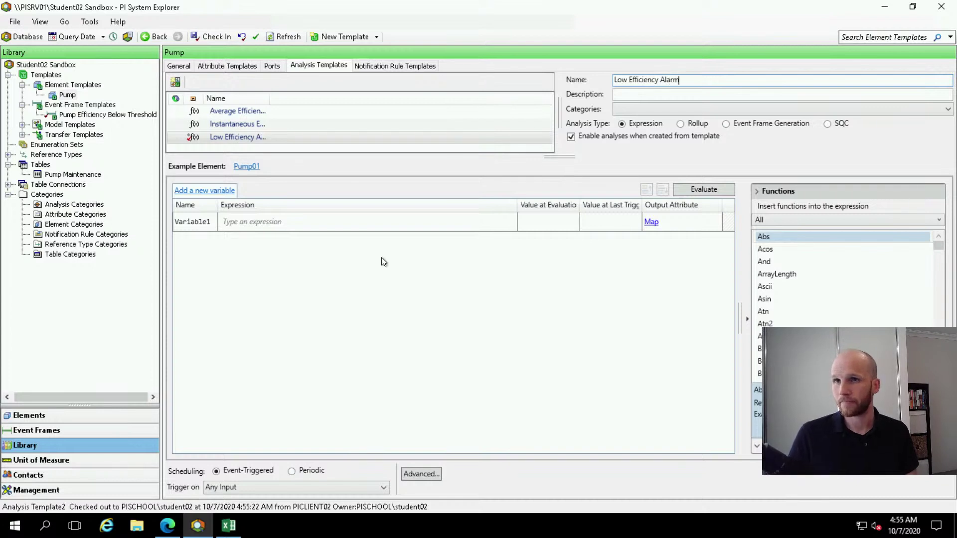
Set the Low Efficiency Alarm analysis to Event Frame Generation and begin its start trigger expression with 'Average Efficiency'<'Average Efficiency|'
left_click(725, 124)
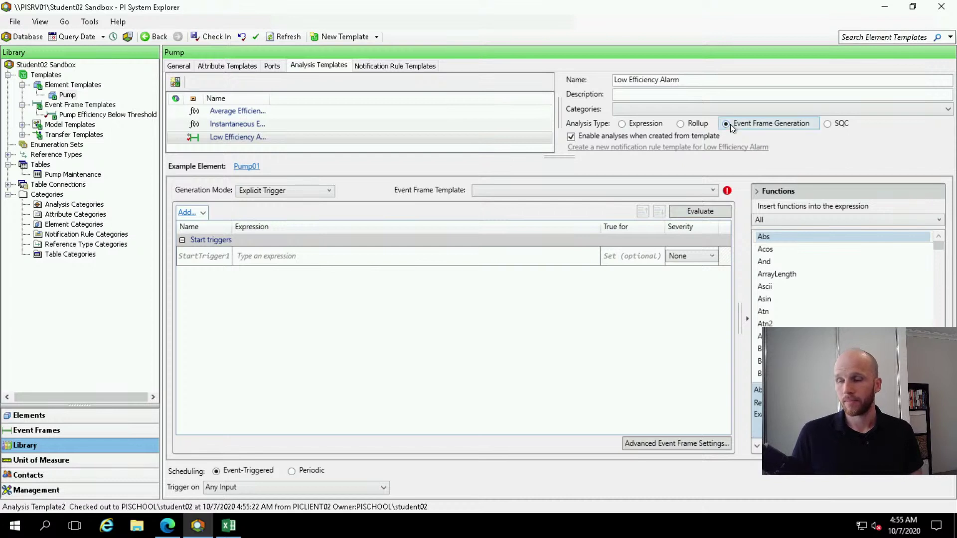
left_click(292, 257)
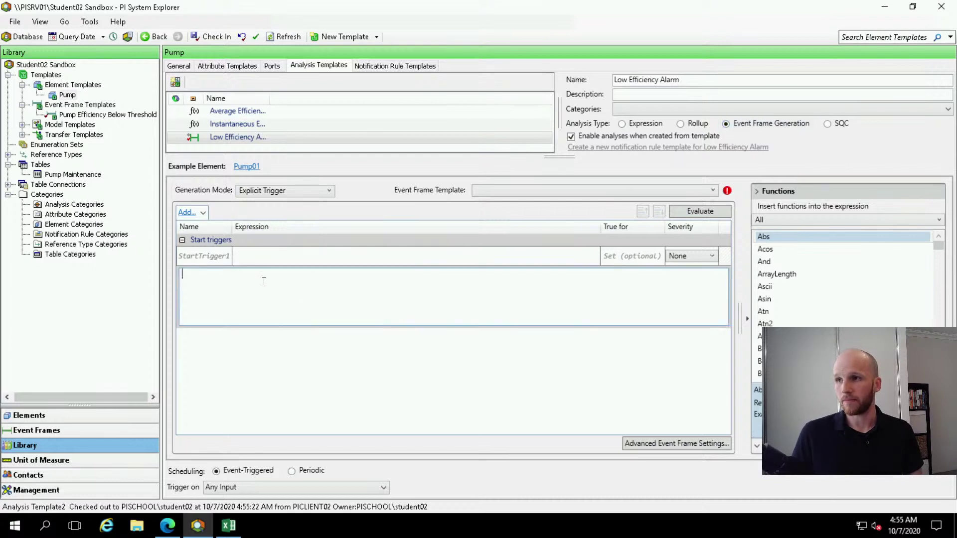
type("'")
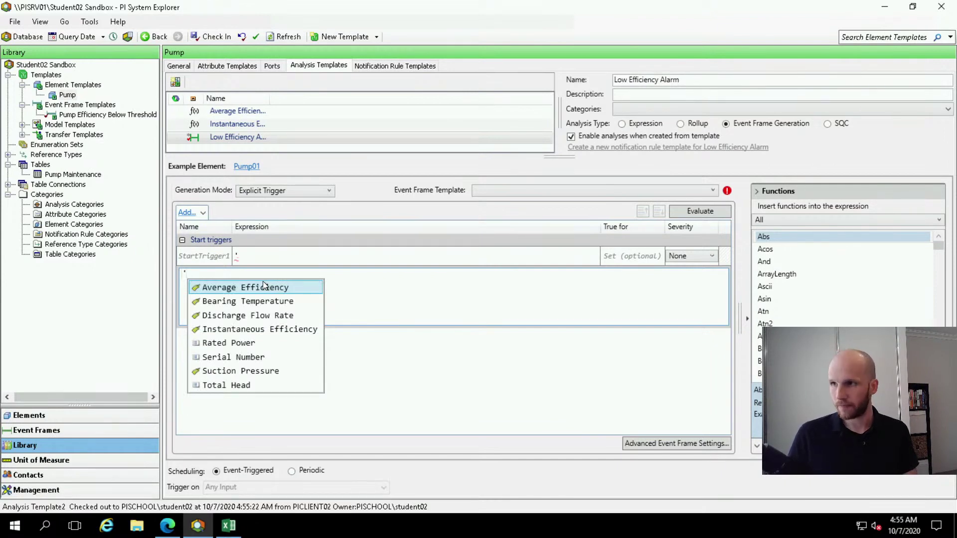
double_click(263, 282)
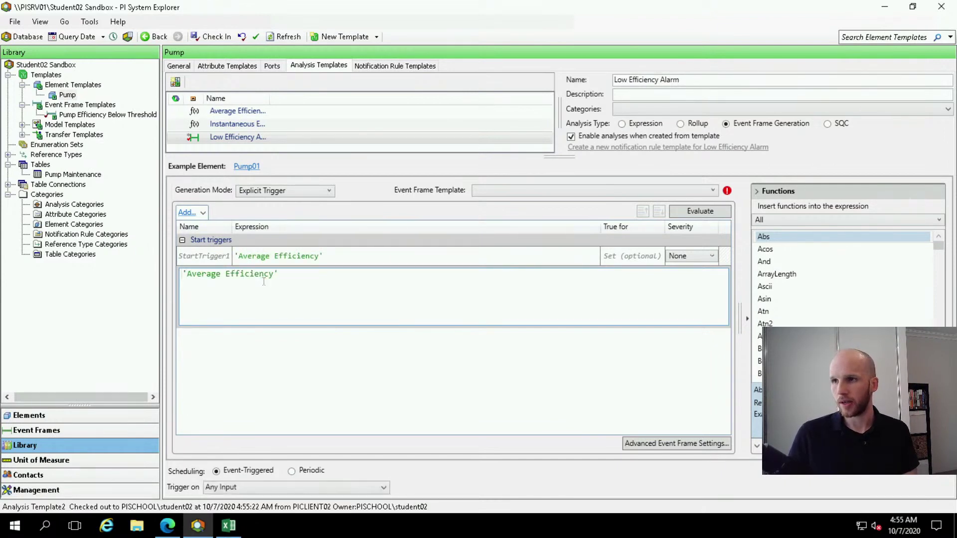
type("<'")
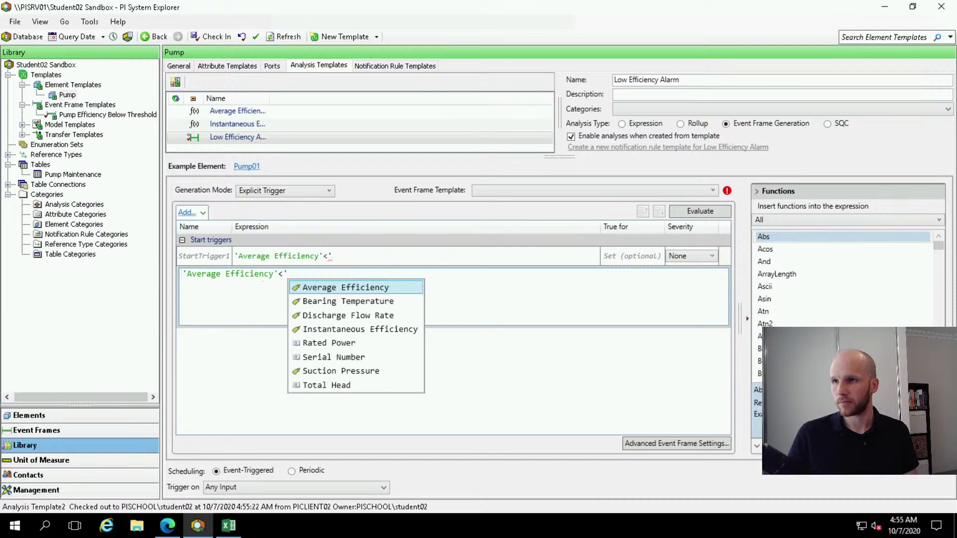
key("Return")
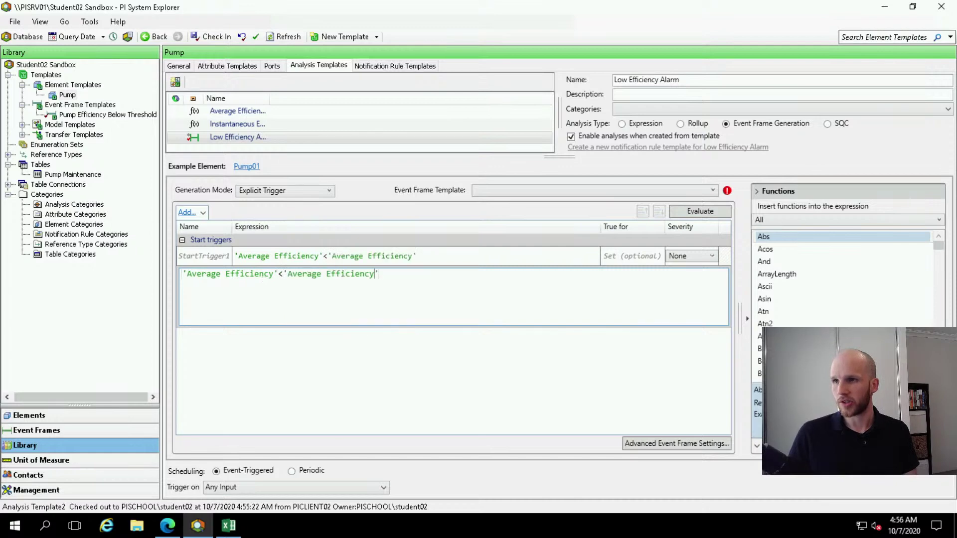
type("|")
Check the name of Average Efficiency's child attribute template and complete the start trigger as 'Average Efficiency'<'Average Efficiency|Efficiency Alarm Threshold'
left_click(232, 66)
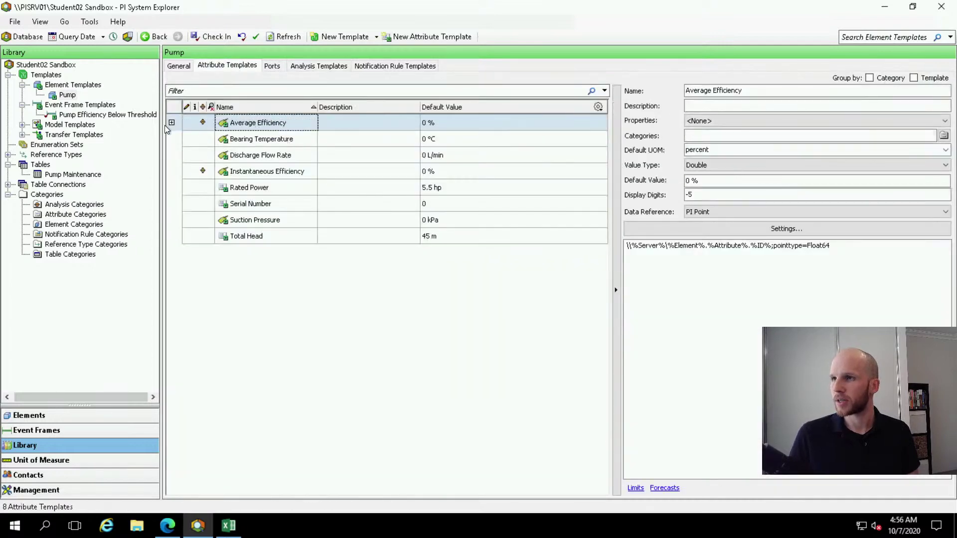
left_click(172, 123)
left_click(269, 139)
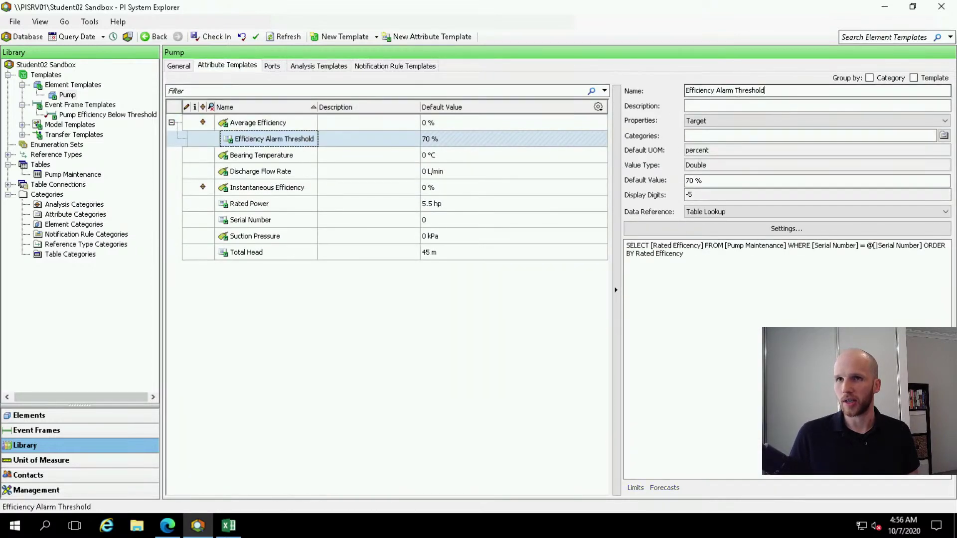
left_click(320, 68)
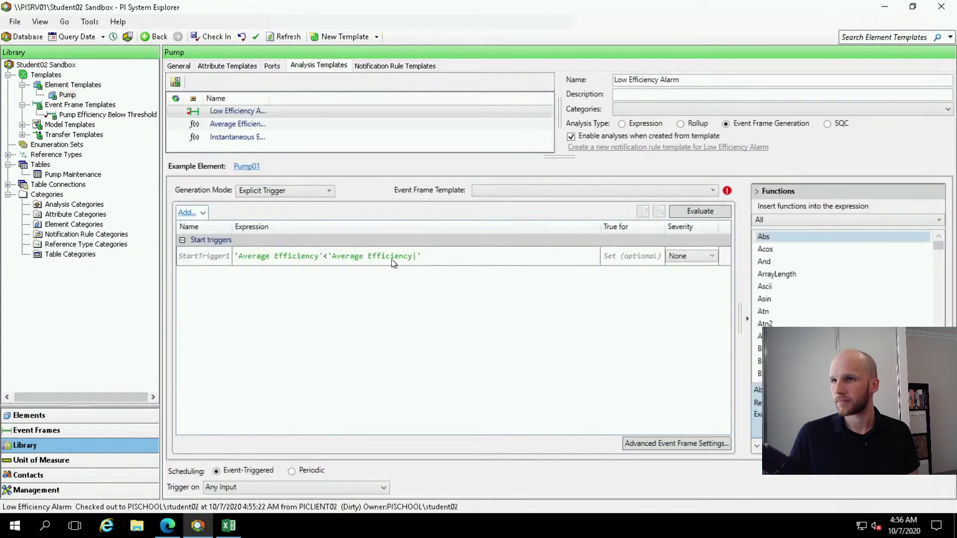
left_click(391, 257)
key("Return")
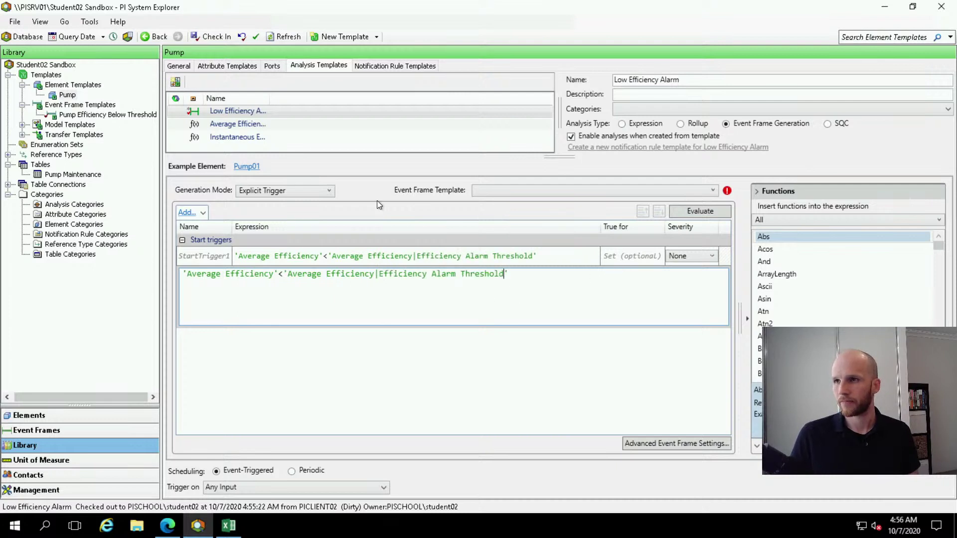
Assign the Pump Efficiency Below Threshold event frame template to the Low Efficiency Alarm analysis and evaluate its start trigger
left_click(713, 192)
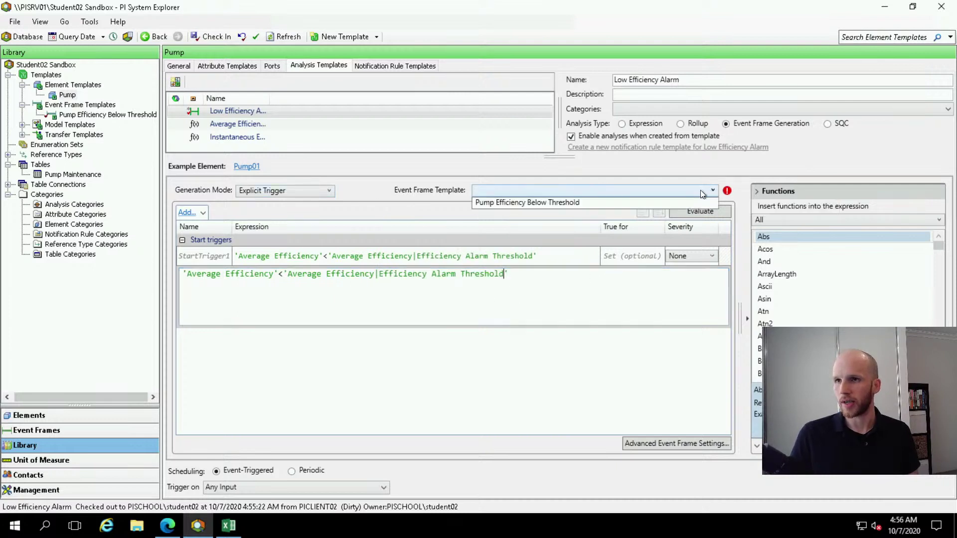
left_click(519, 204)
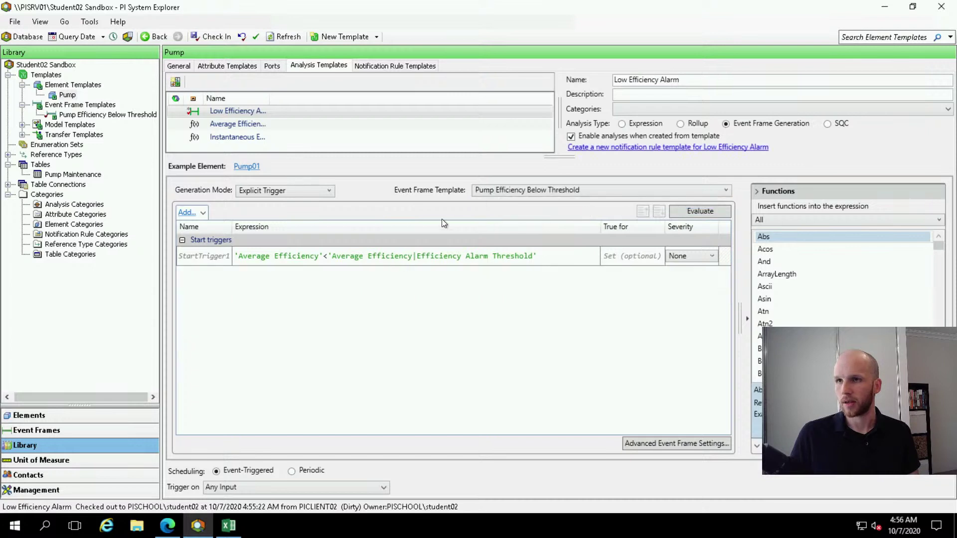
left_click(704, 213)
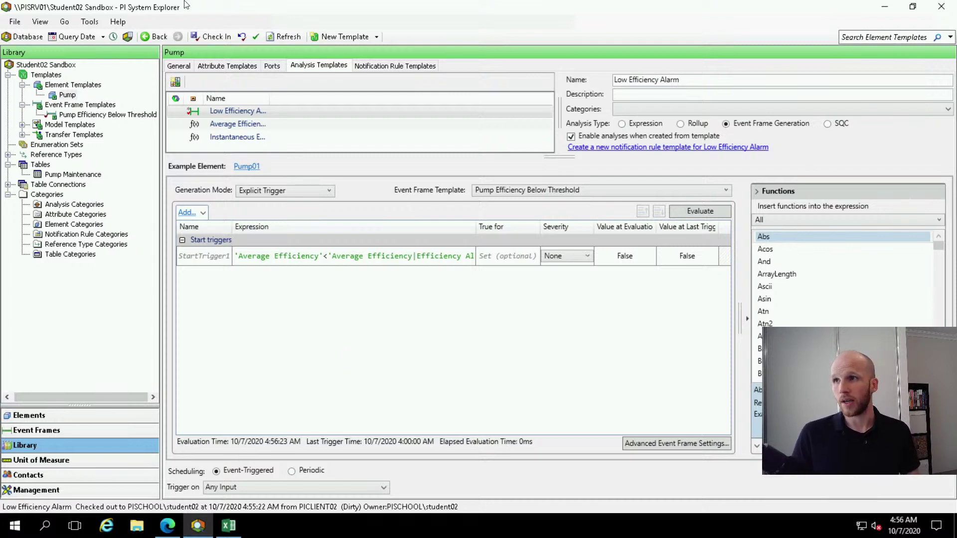
Create a notification rule template for the Low Efficiency Alarm analysis and name it Low Efficiency Work Order Generation
left_click(618, 147)
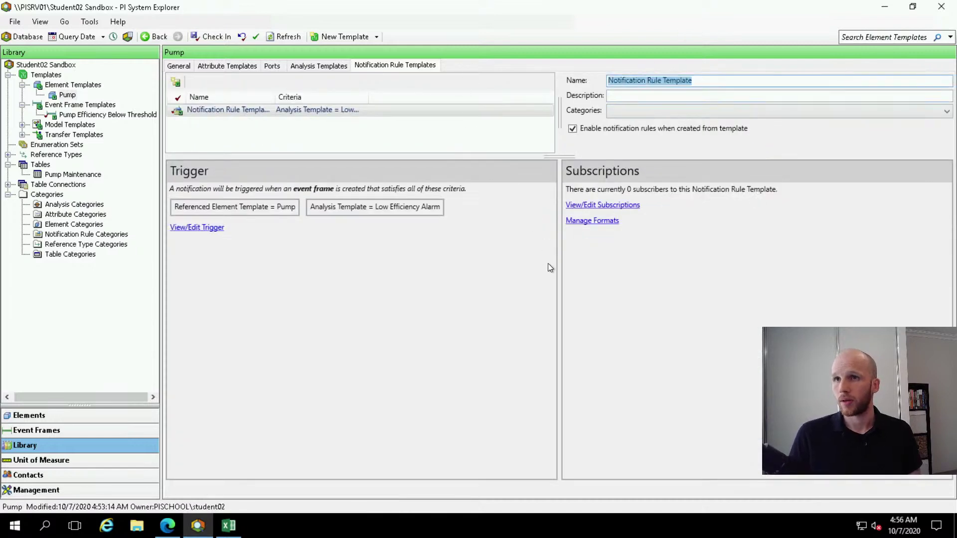
type("Low ")
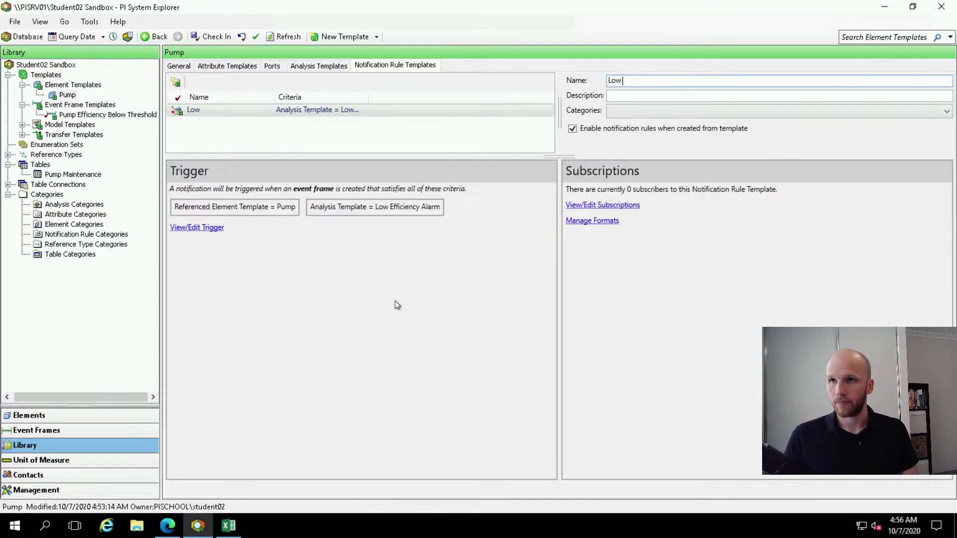
type("Efficiency")
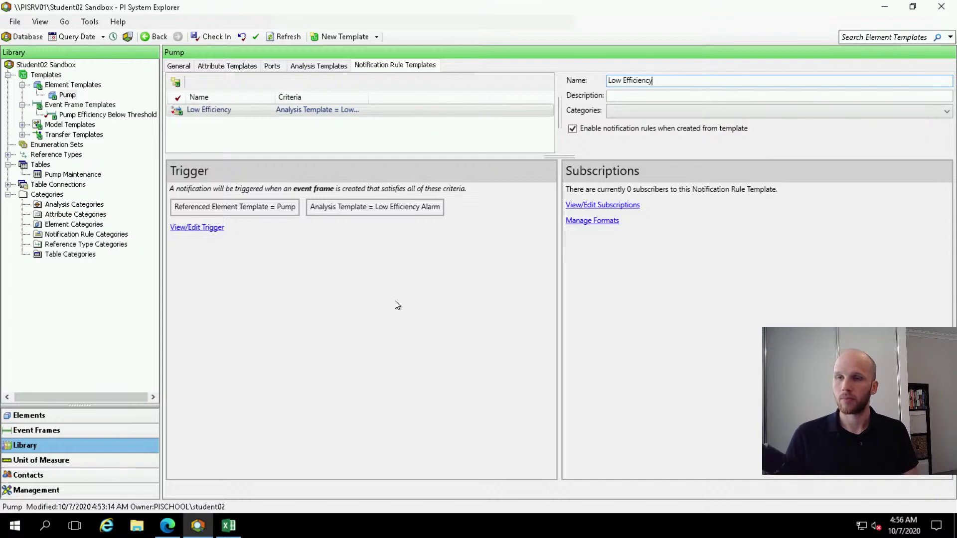
type(" Work Order Generation")
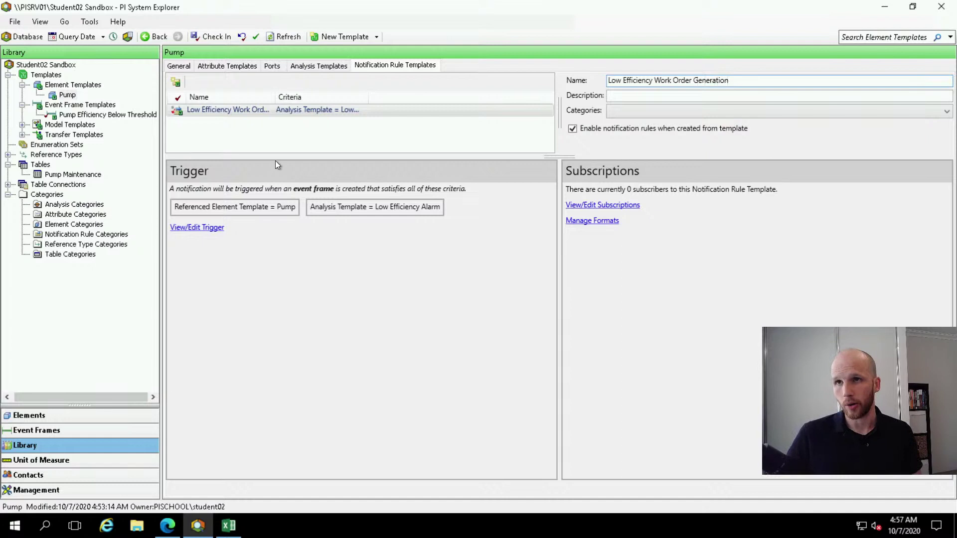
left_click(685, 95)
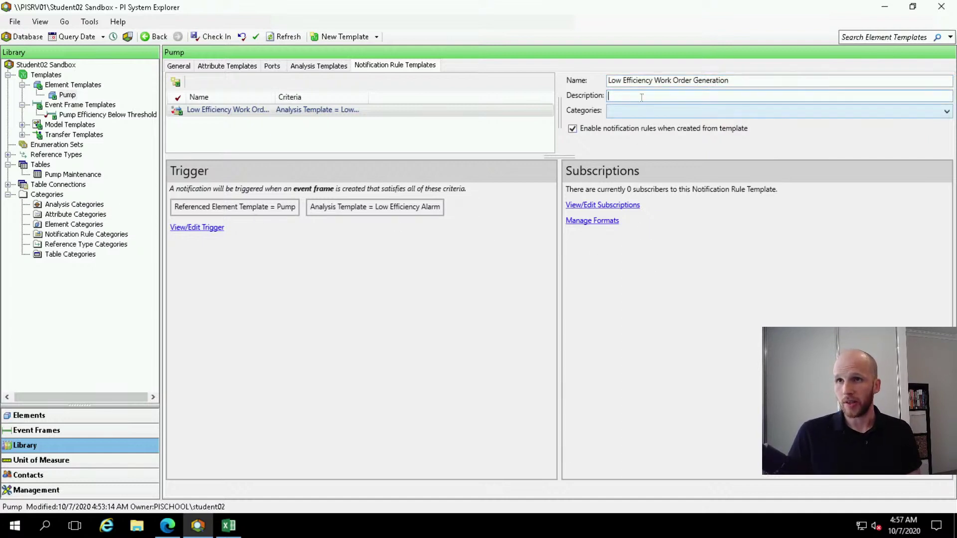
Subscribe the student account's email contact to the Low Efficiency Work Order Generation notification rule template
left_click(635, 209)
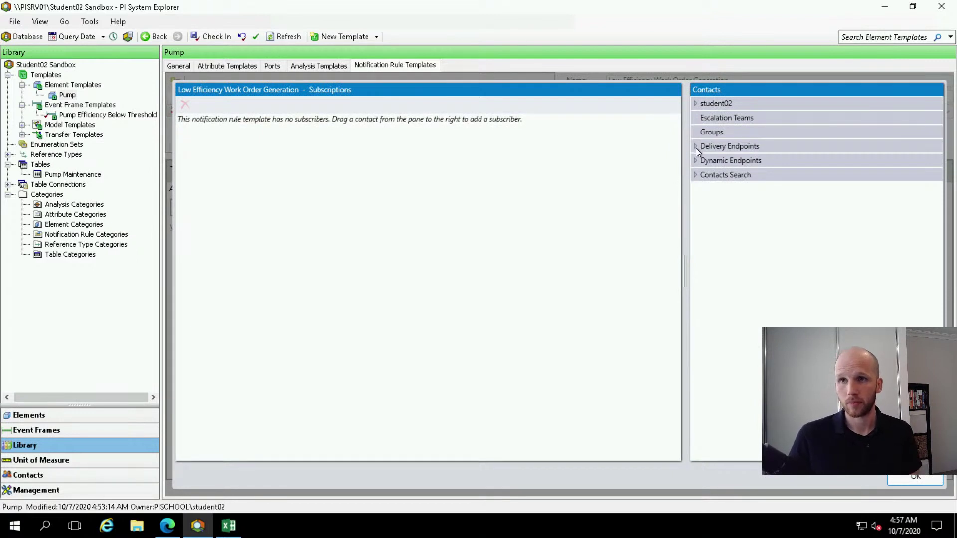
left_click(695, 104)
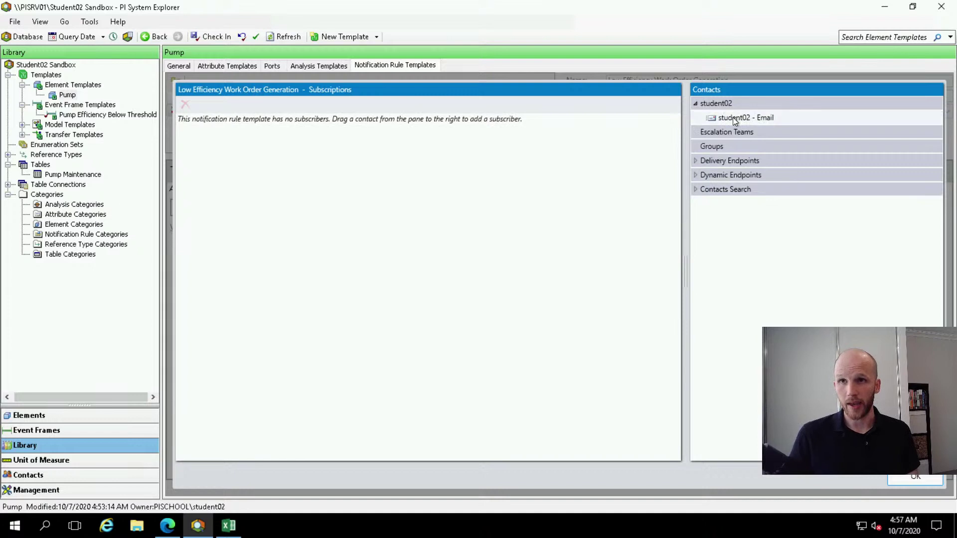
left_click_drag(733, 118, 349, 163)
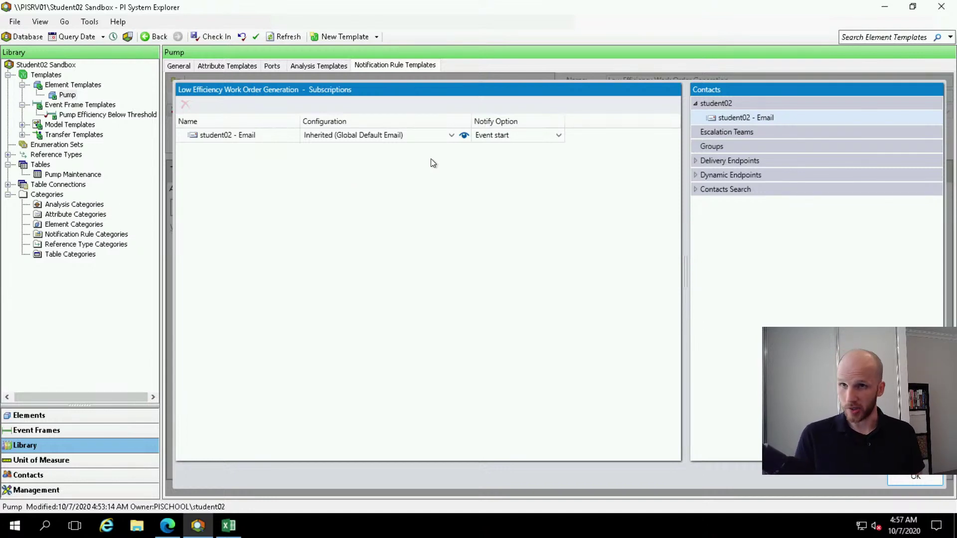
Subscribe the Submit Work Order delivery endpoint to the notification rule template and show its web service configuration
left_click(696, 162)
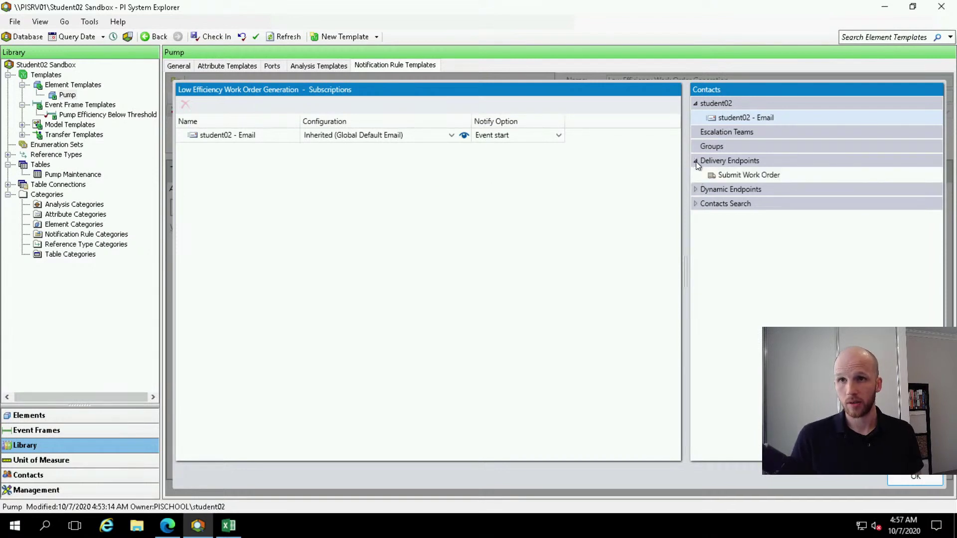
left_click(732, 176)
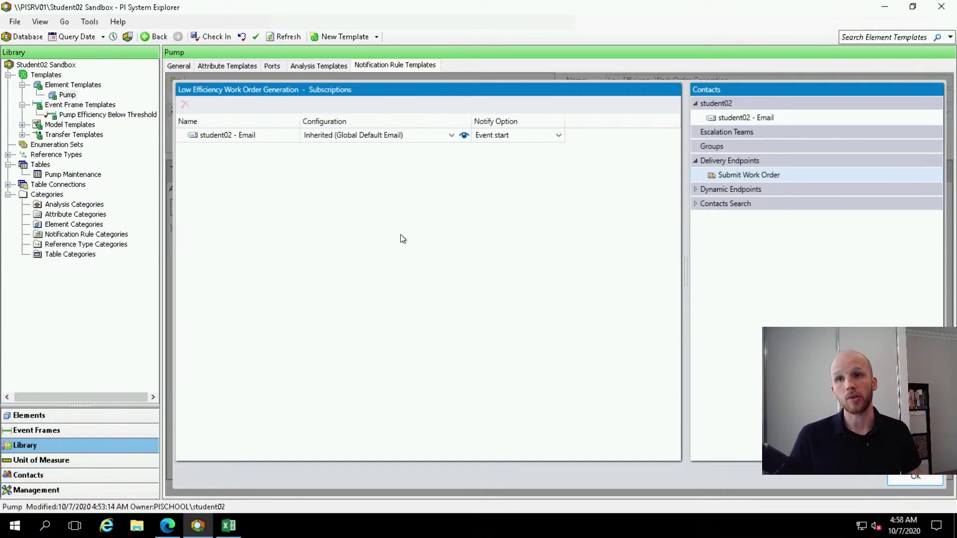
left_click_drag(679, 193, 307, 182)
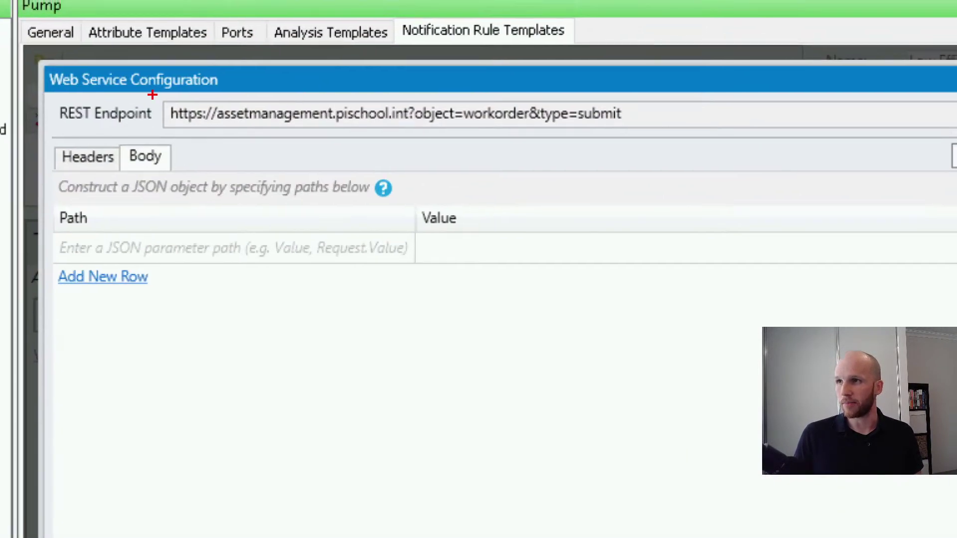
left_click_drag(152, 95, 684, 134)
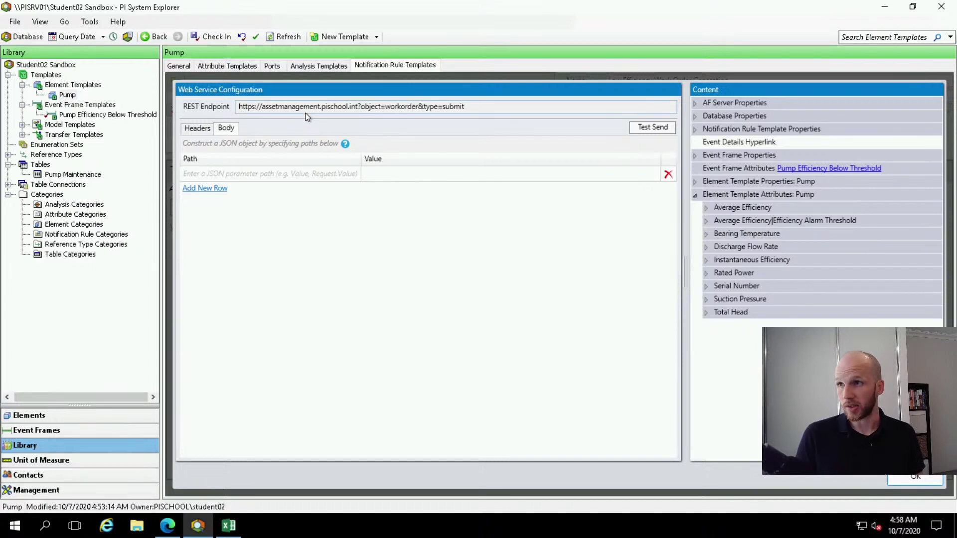
Define the JSON body parameter SerialNumber with the Serial Number attribute's Value At Start Time as its value
left_click(276, 173)
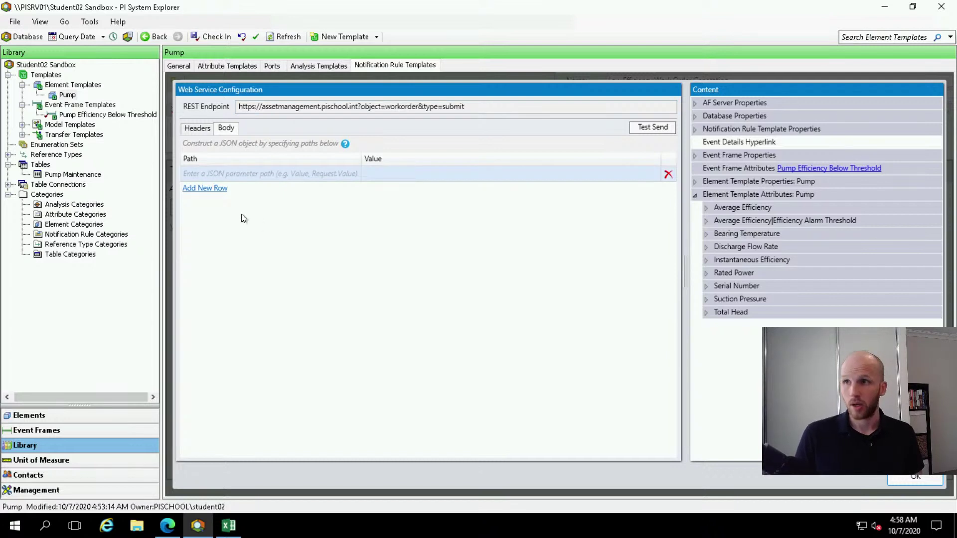
left_click(258, 173)
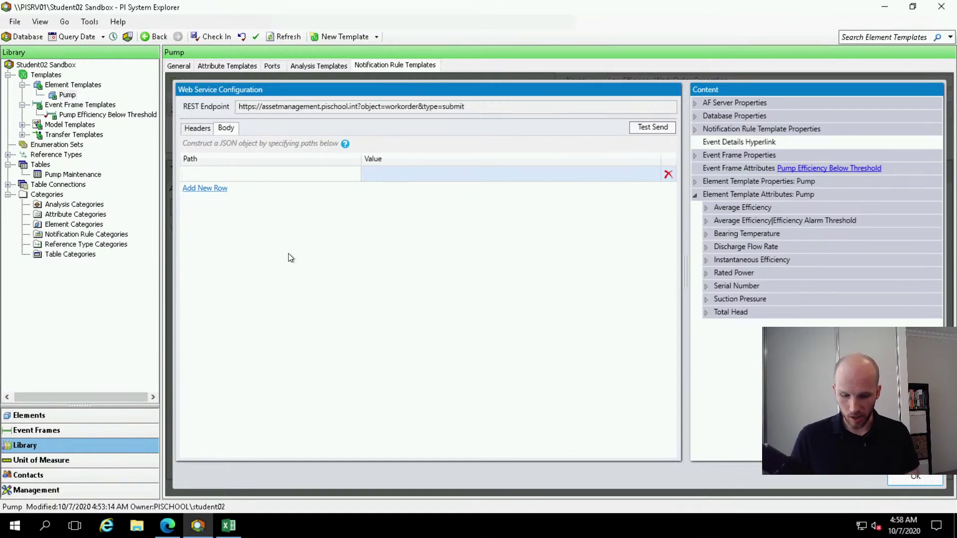
type("SerialN")
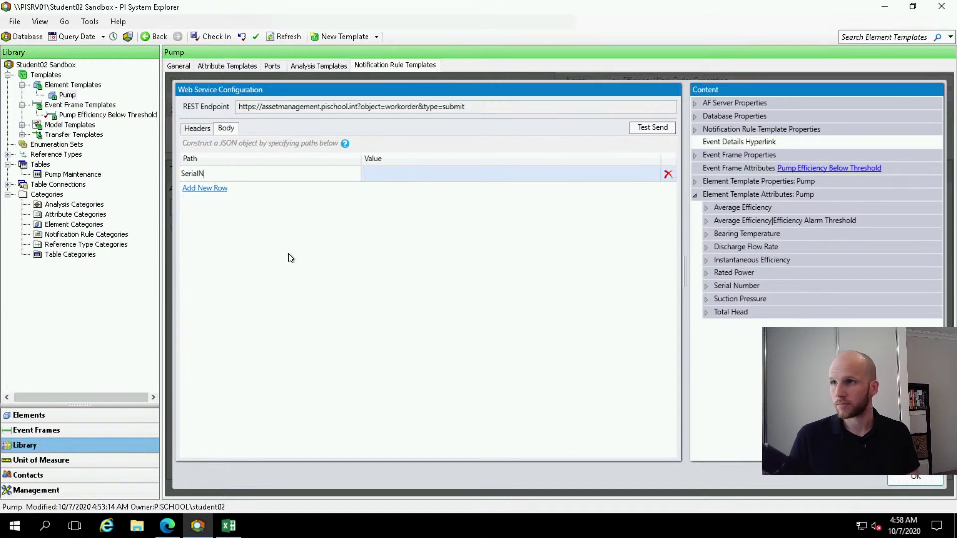
type("umber")
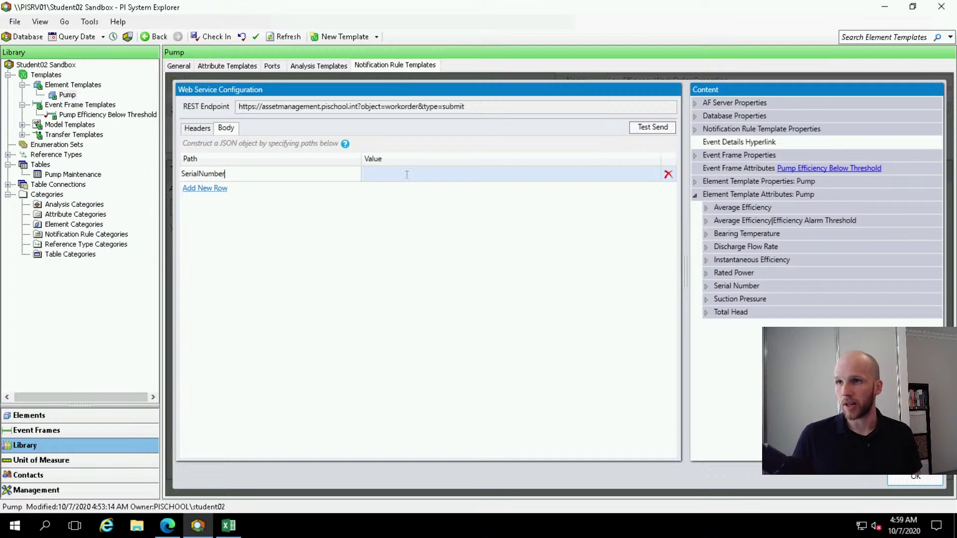
key("Tab")
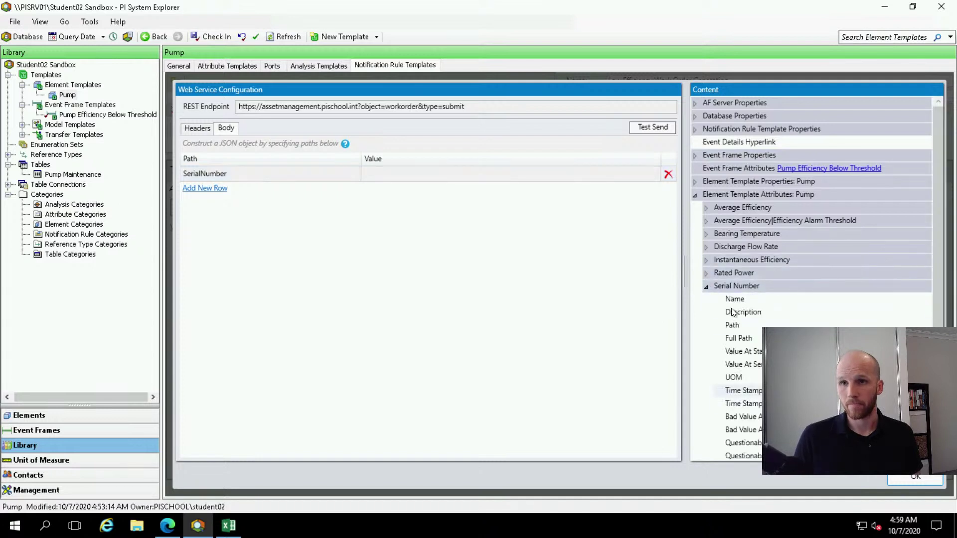
left_click_drag(738, 354, 385, 180)
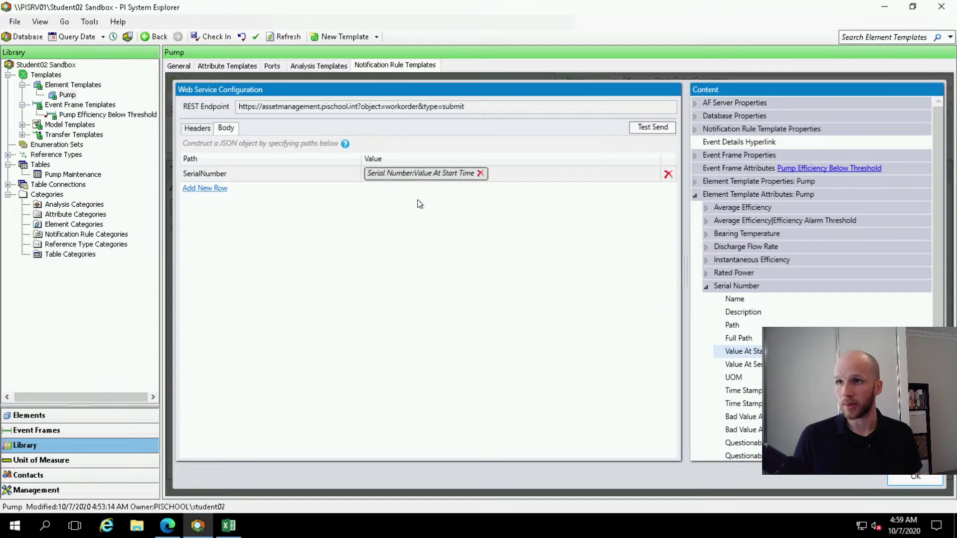
Add a JSON body parameter Description with the value "Maintenance Required on Pump. Under expected efficiency threshold"
left_click(207, 187)
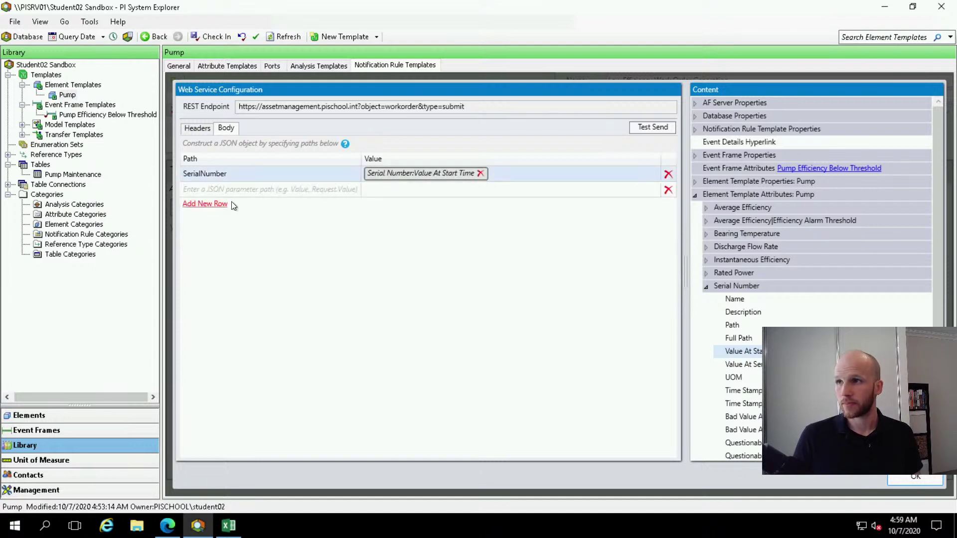
left_click(232, 190)
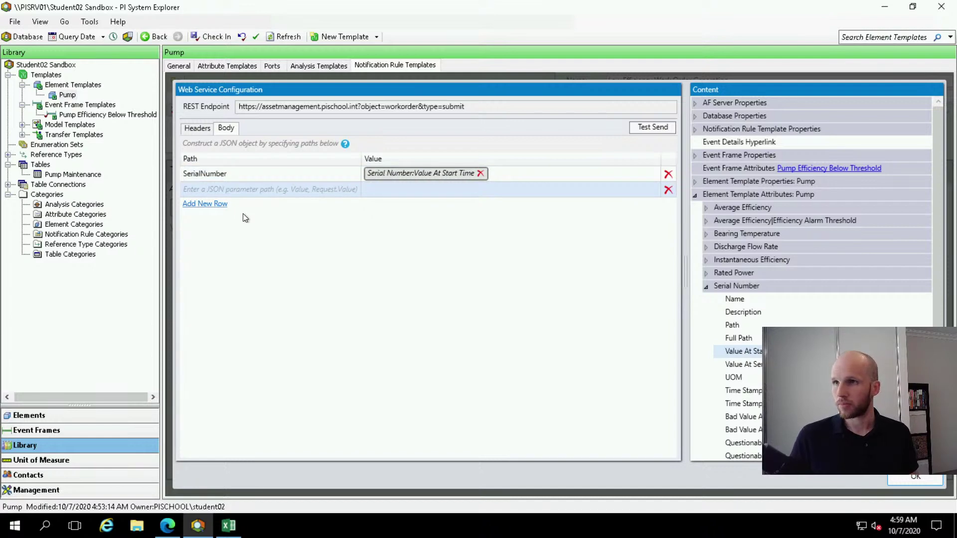
left_click(236, 189)
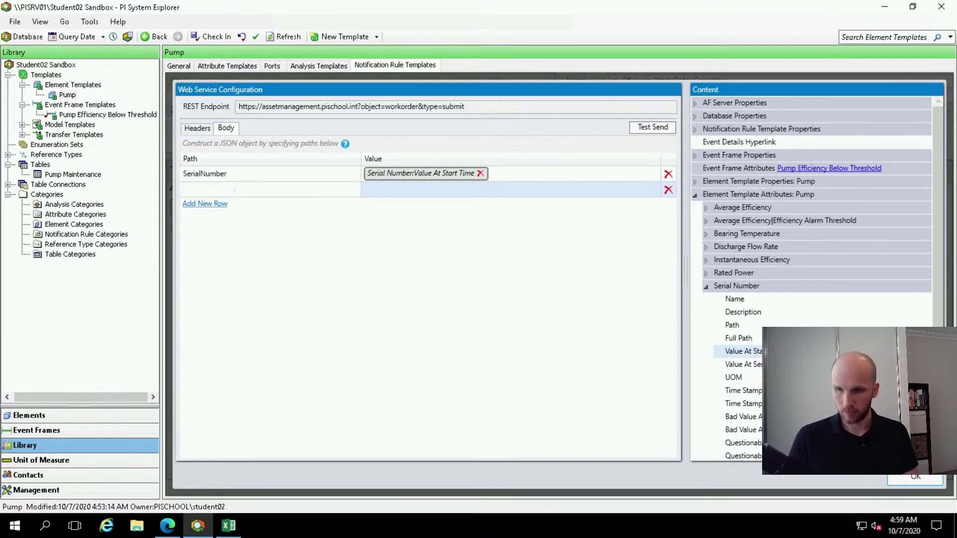
type("Description")
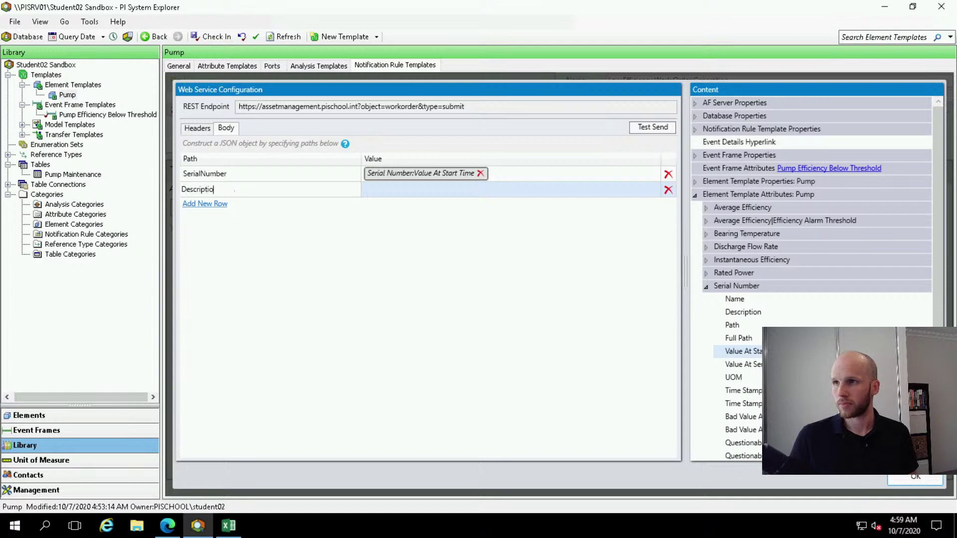
left_click(405, 192)
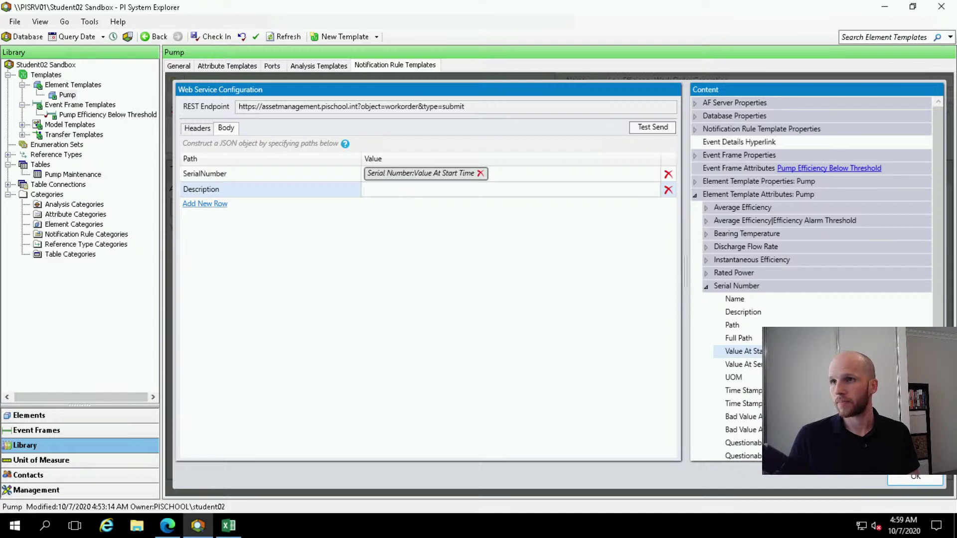
type("Maintenance R")
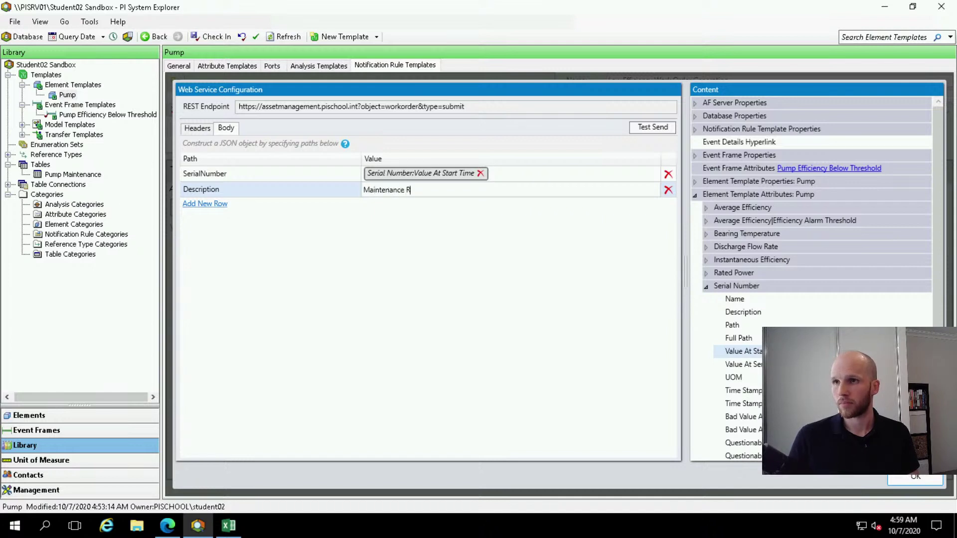
type("equired on Pu")
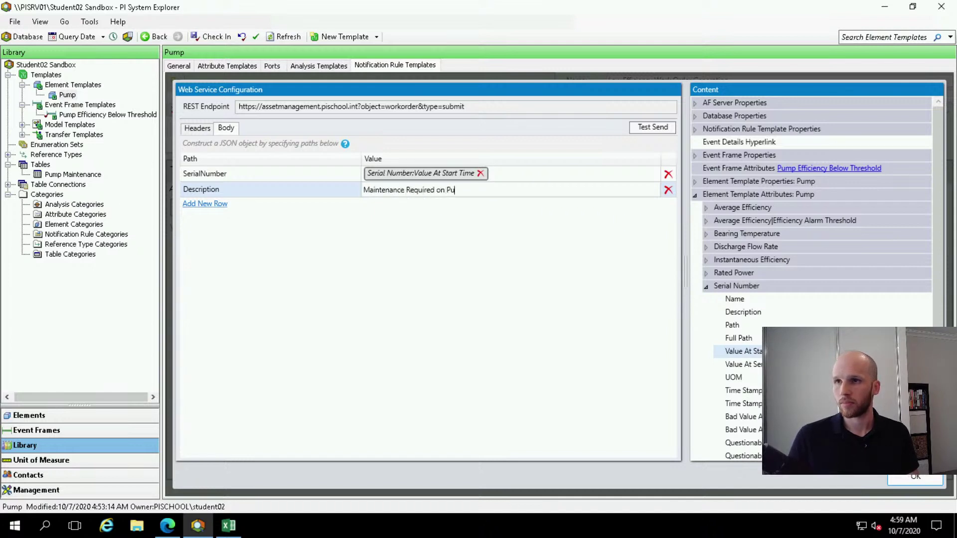
type("mp. Under expected efficien")
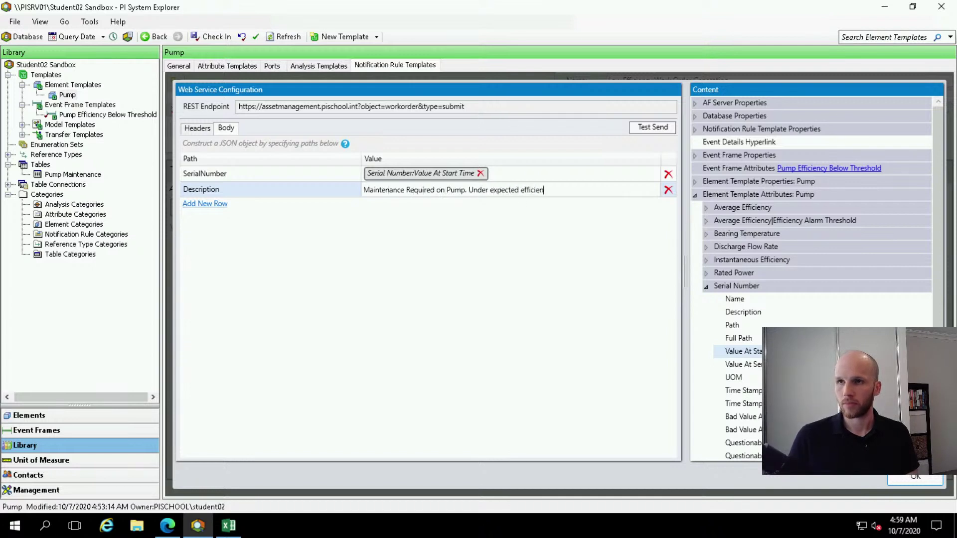
type("cy thresh")
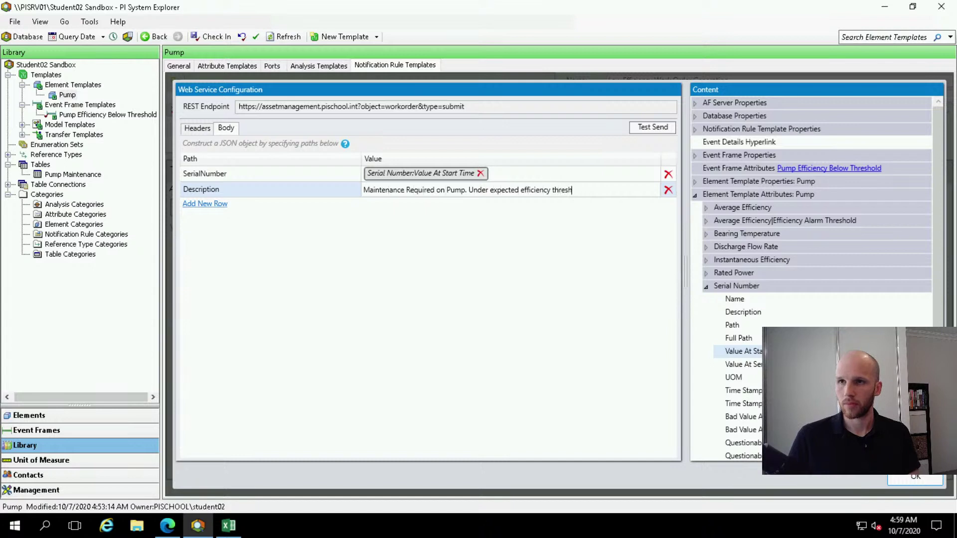
type("hold")
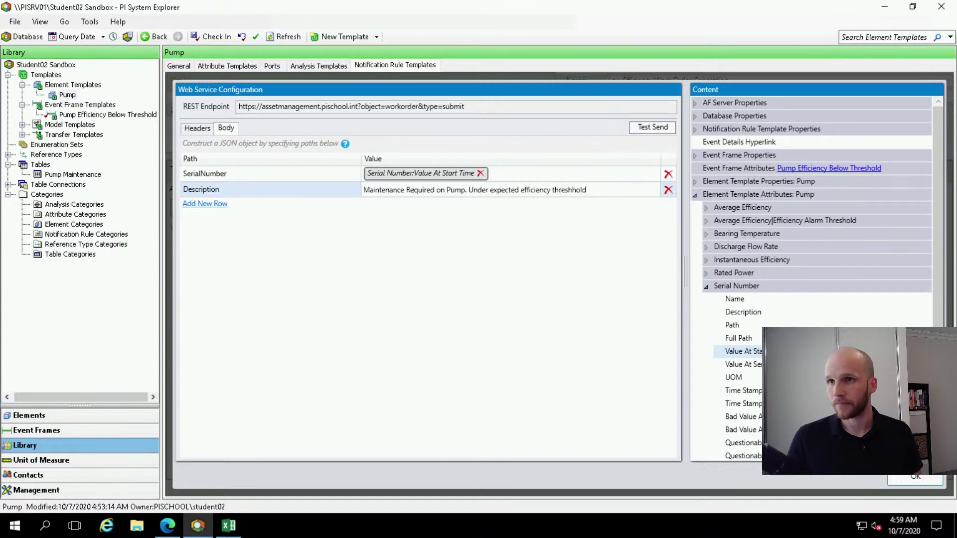
key("BackSpace")
key("BackSpace")
key("BackSpace")
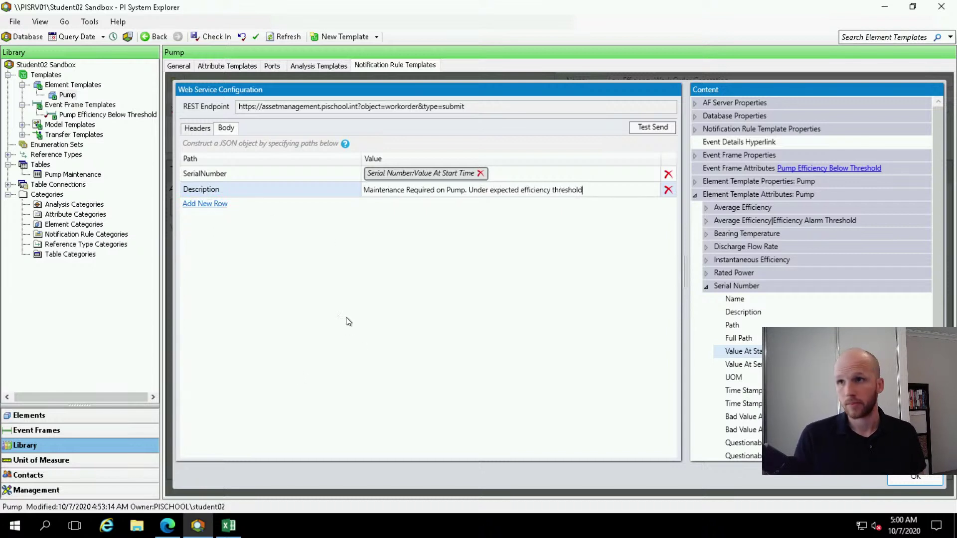
Send a test request to the work order REST endpoint and dismiss the test result
left_click(648, 127)
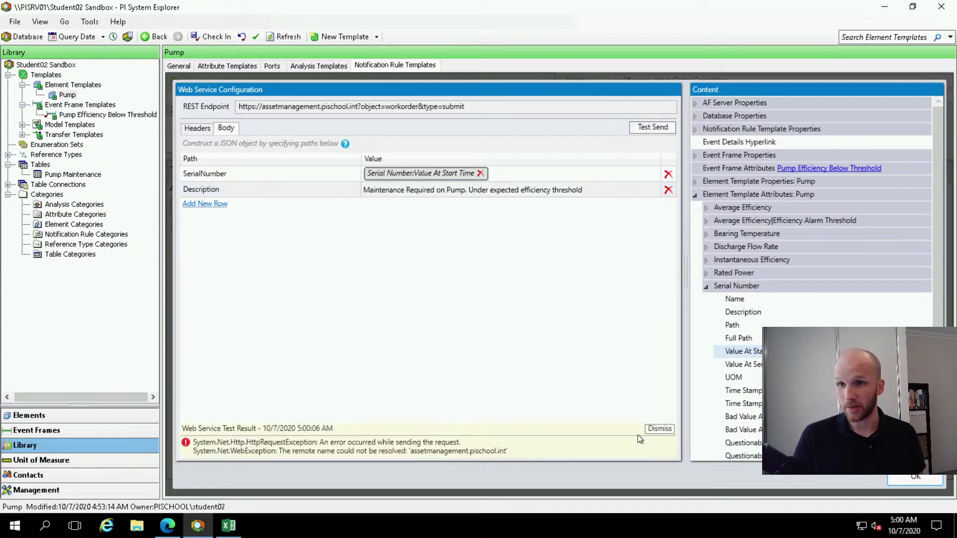
left_click(659, 428)
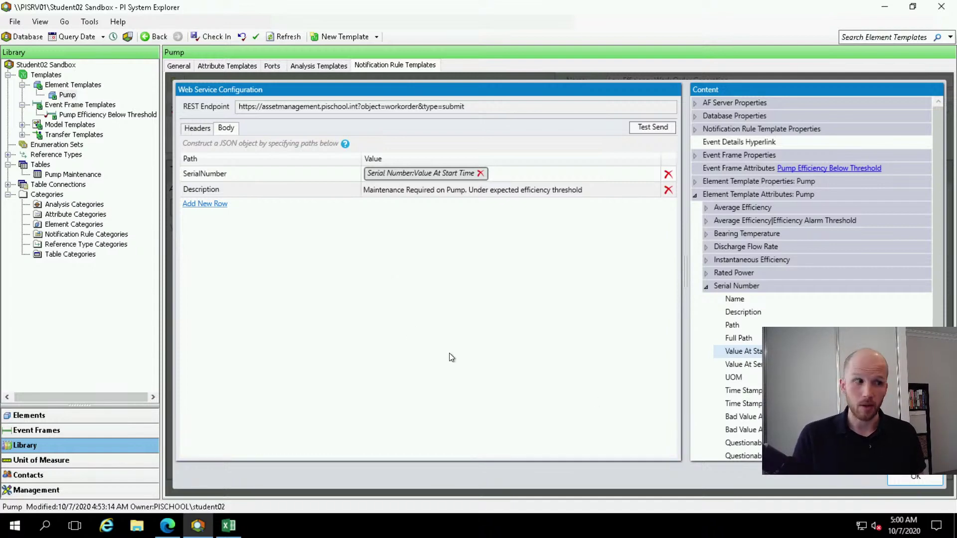
Accept the web service configuration and the subscriptions, and check in the Pump template changes
left_click(916, 478)
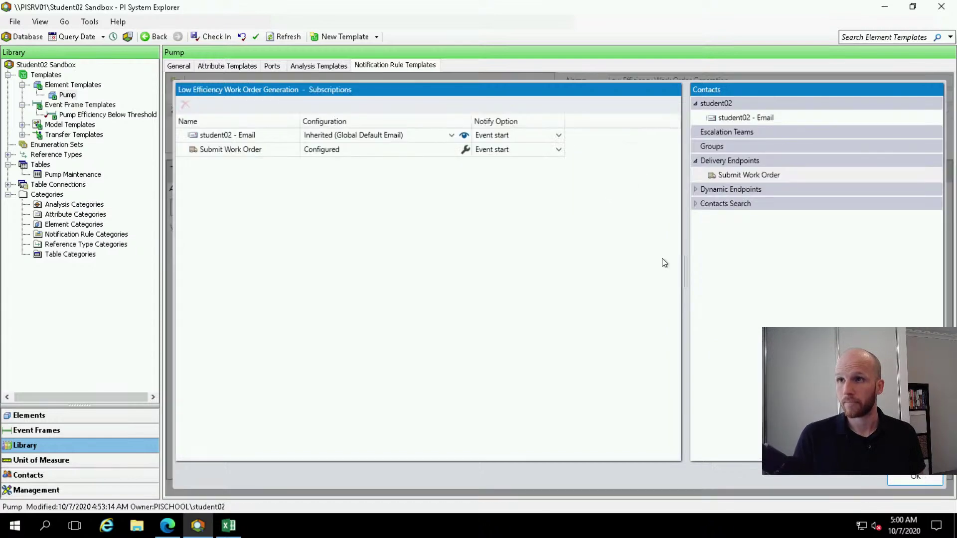
left_click(900, 477)
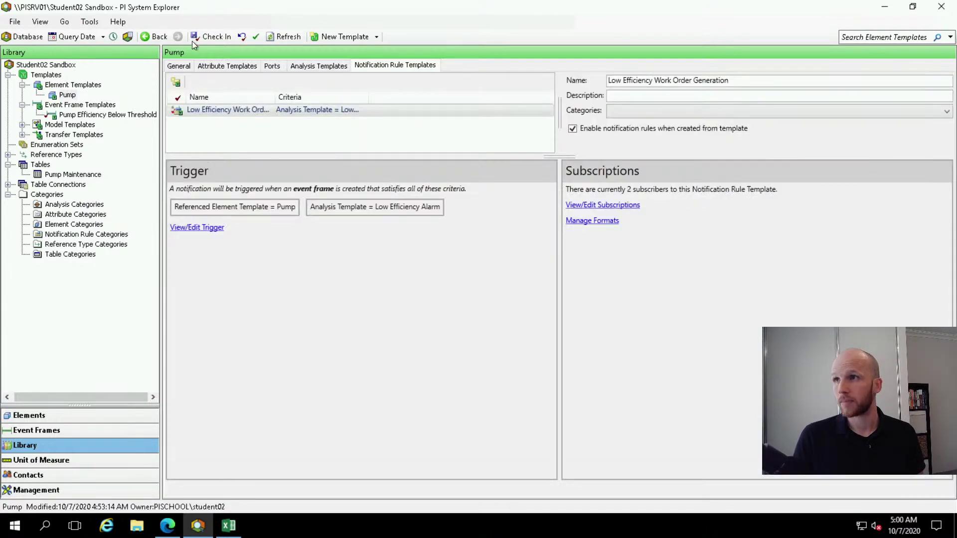
left_click(204, 37)
left_click(593, 358)
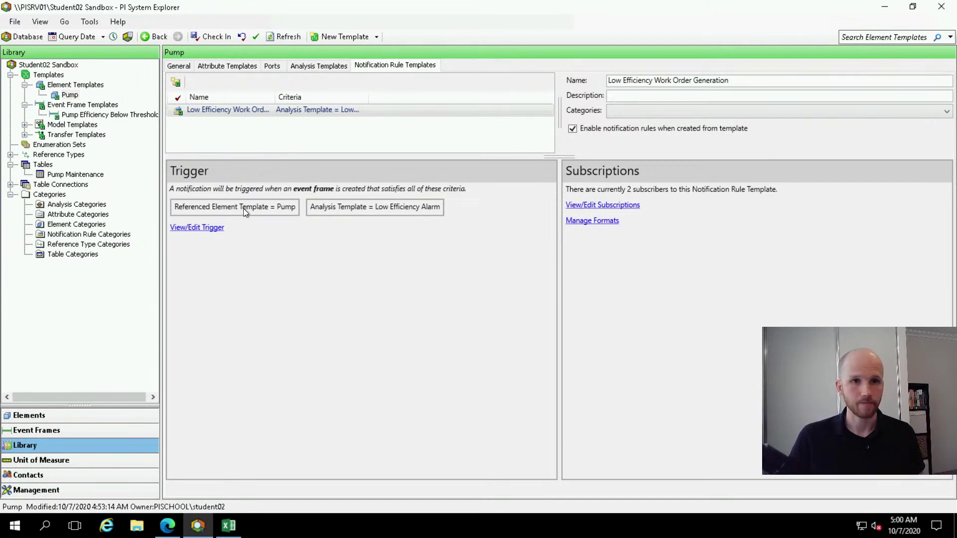
left_click(224, 65)
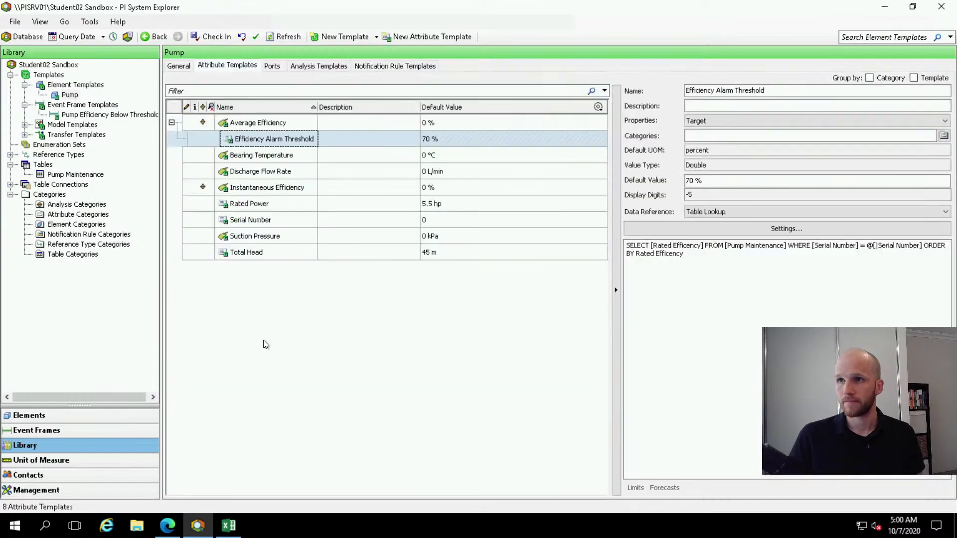
left_click(369, 330)
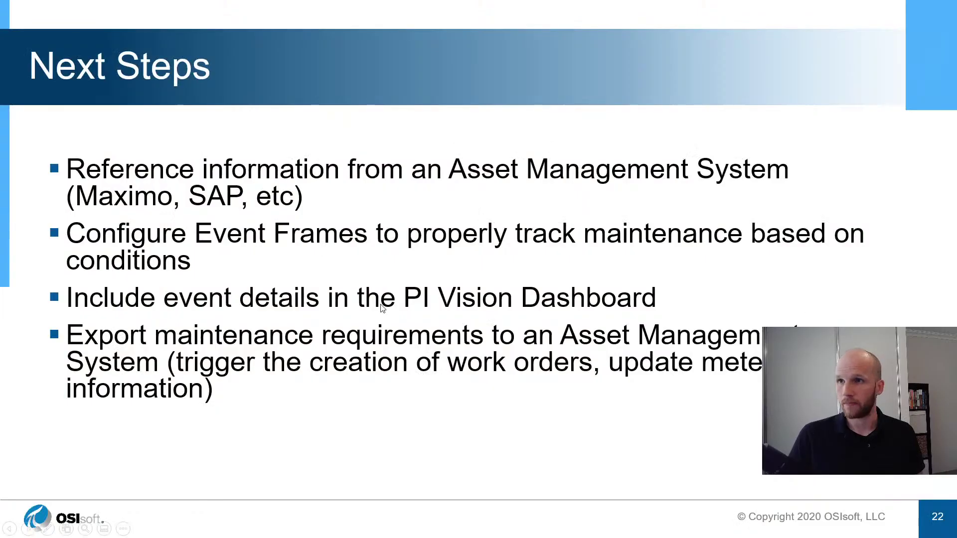
key("Right")
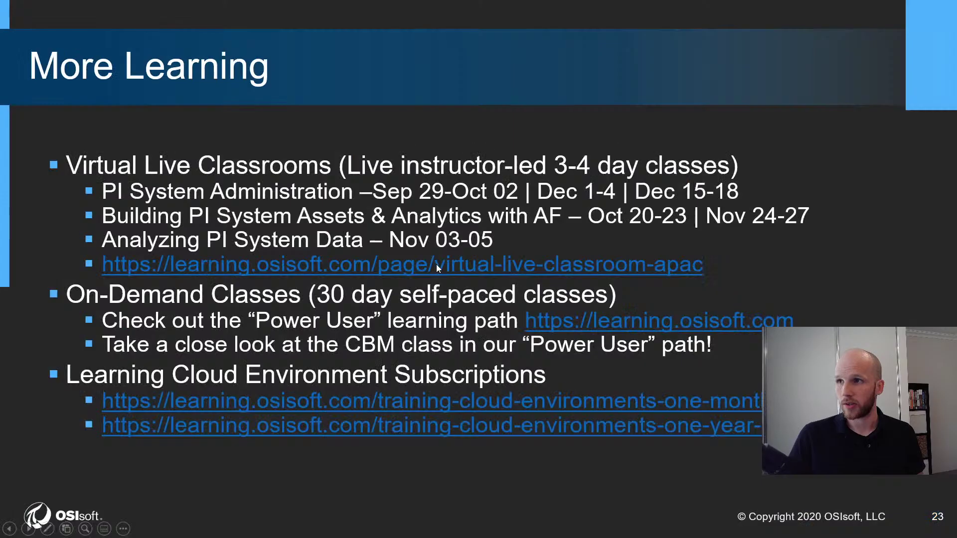
key("Left")
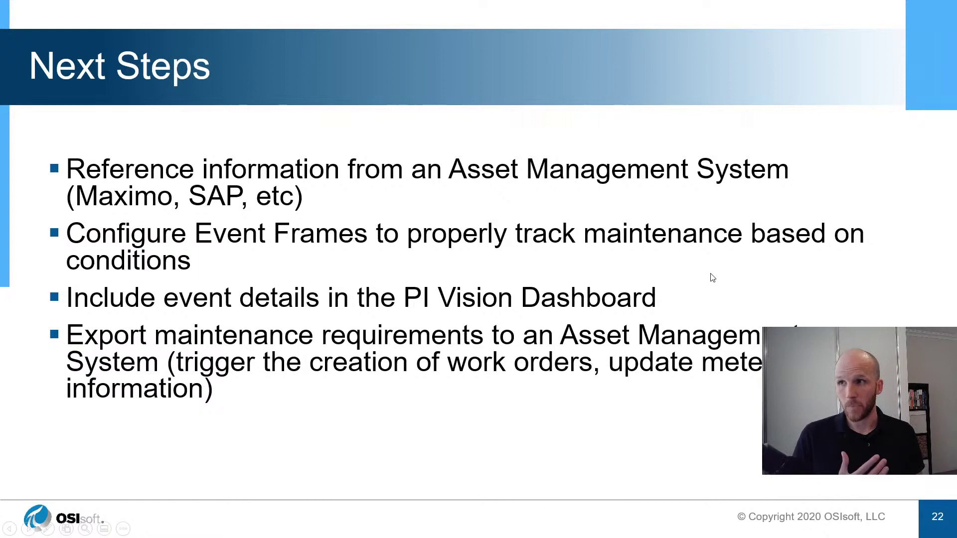
key("Right")
key("Left")
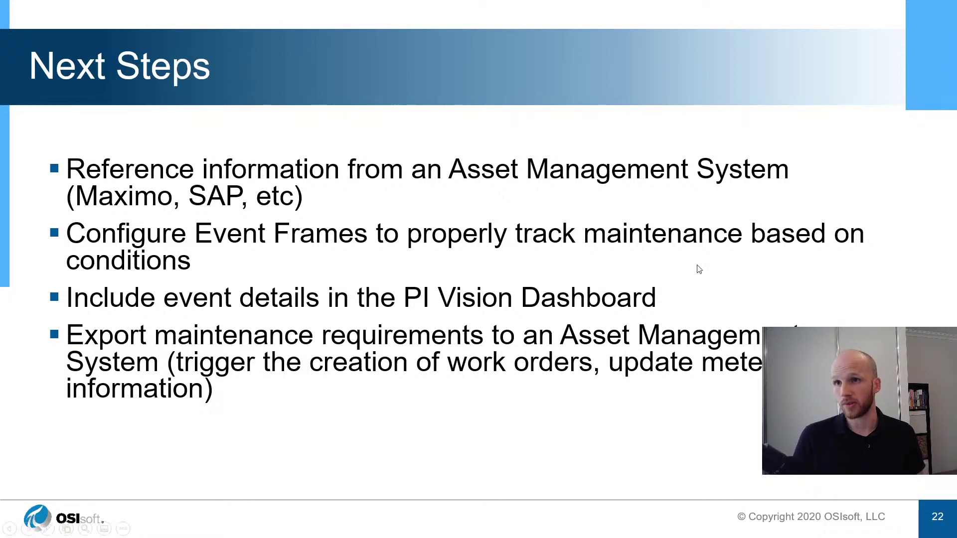
left_click(758, 257)
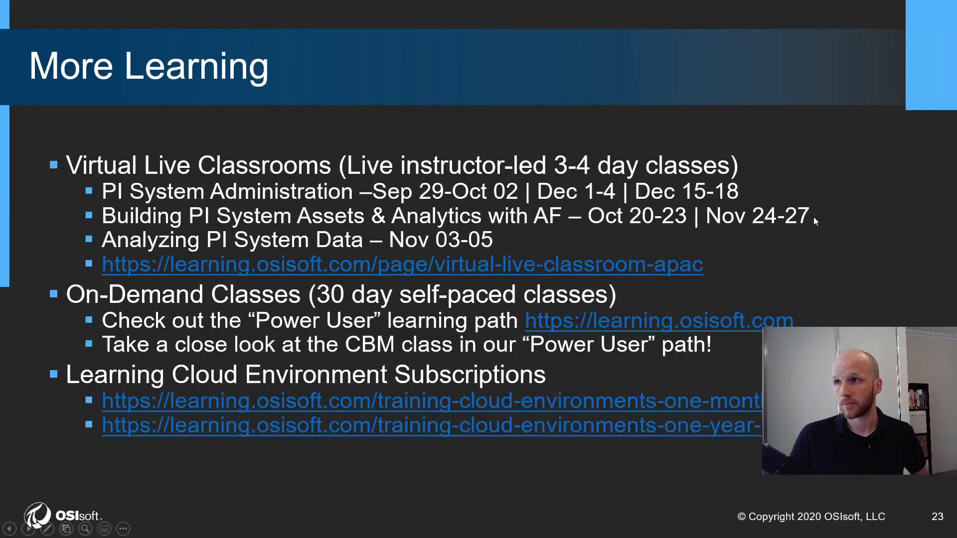